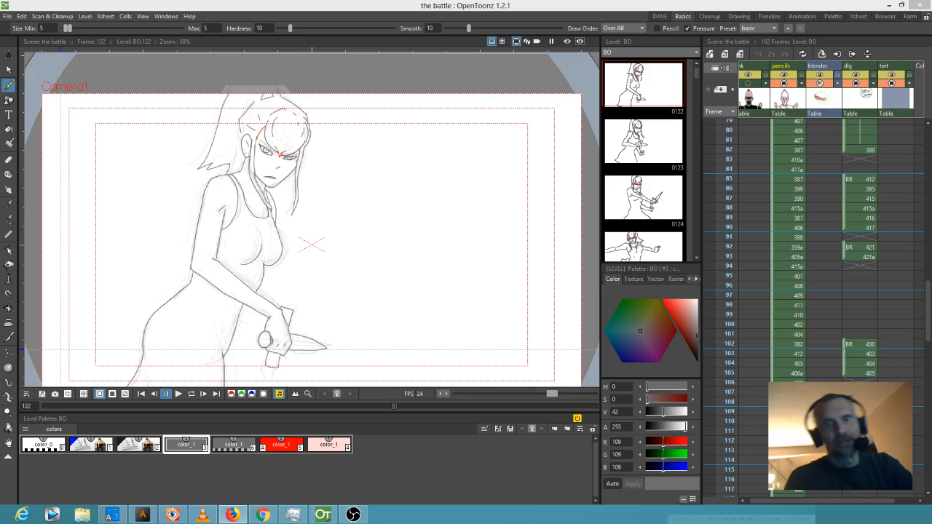
- Check the streaming output settings in the OBS Settings window, and close it without changes
scroll(794, 332, "up", 6)
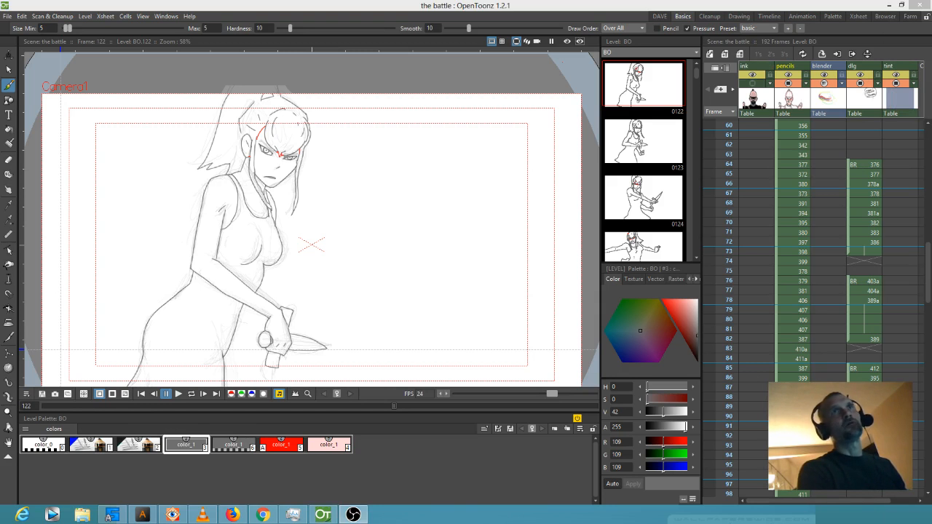
left_click_drag(590, 0, 458, 81)
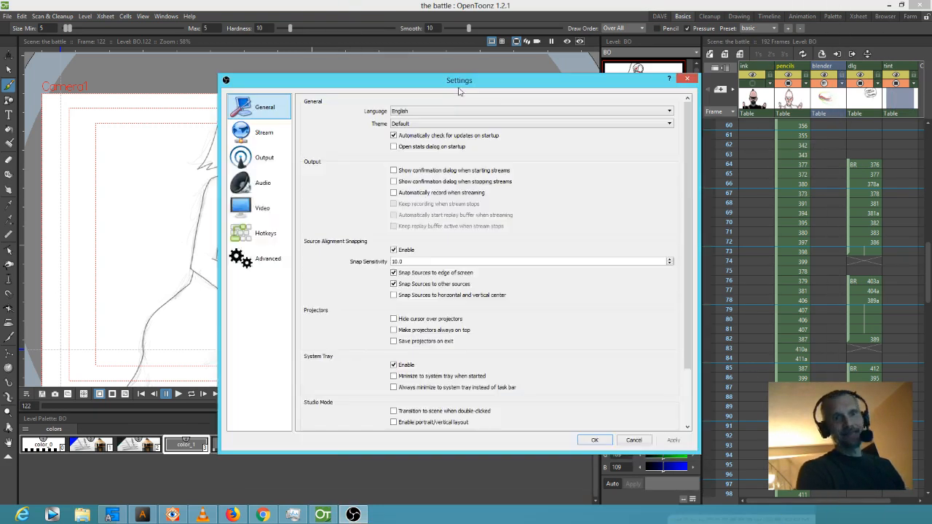
left_click(280, 159)
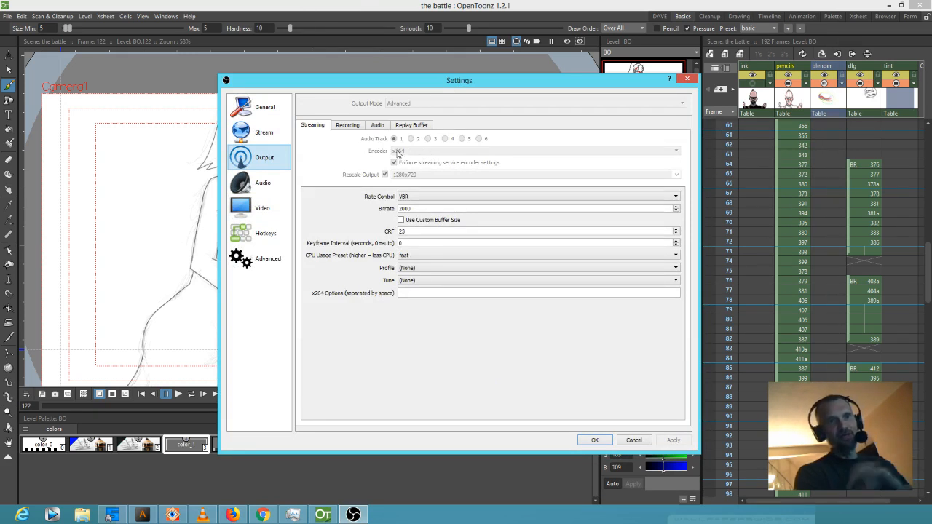
left_click(687, 79)
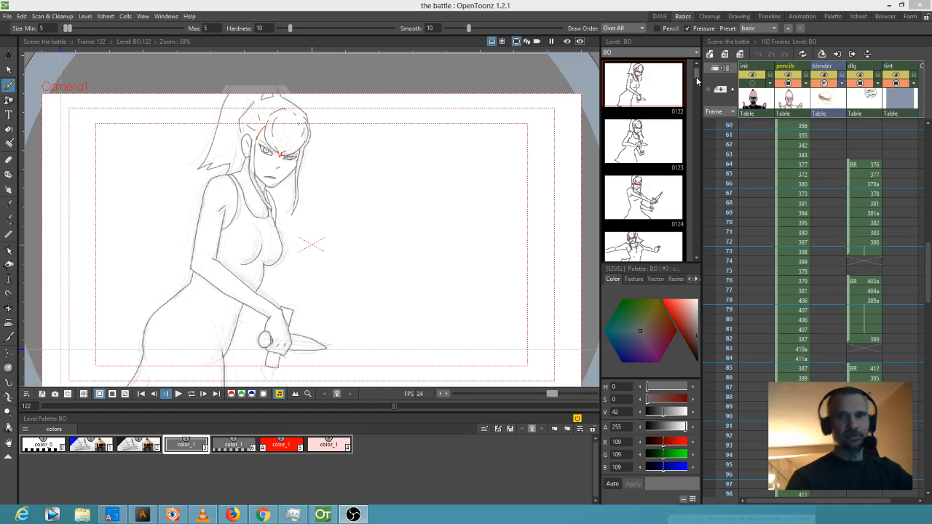
- Scrub through the storyboard drawings in the Xsheet up to frame 42, reviewing the dialogue from frame 33 on
left_click(818, 198)
scroll(817, 218, "up", 5)
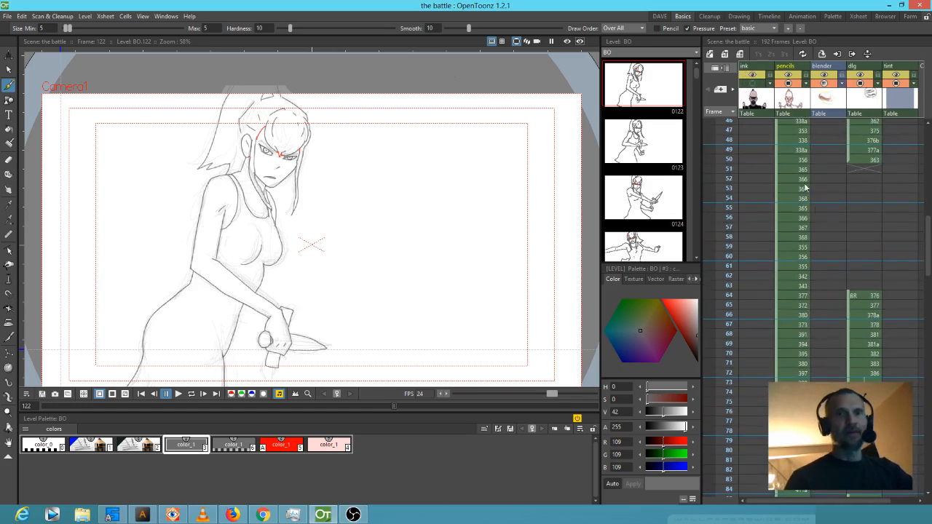
scroll(803, 202, "up", 1)
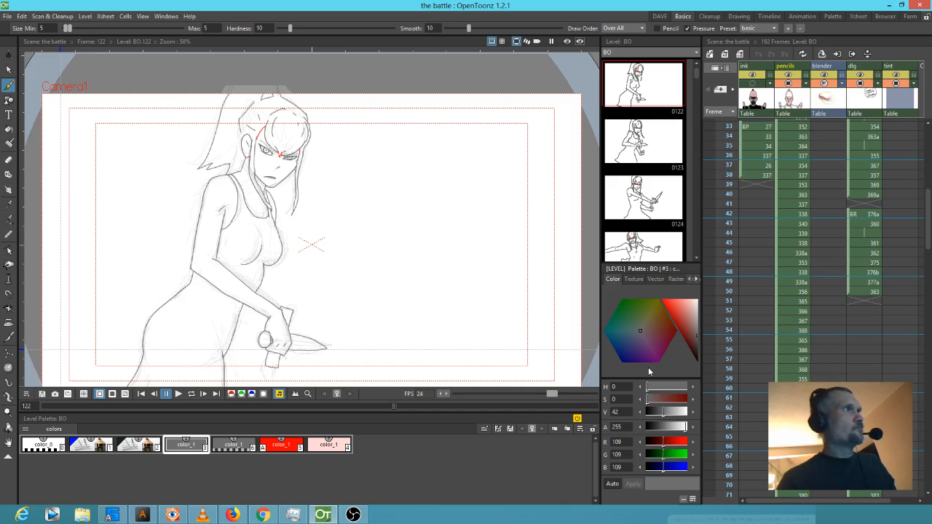
scroll(728, 182, "up", 5)
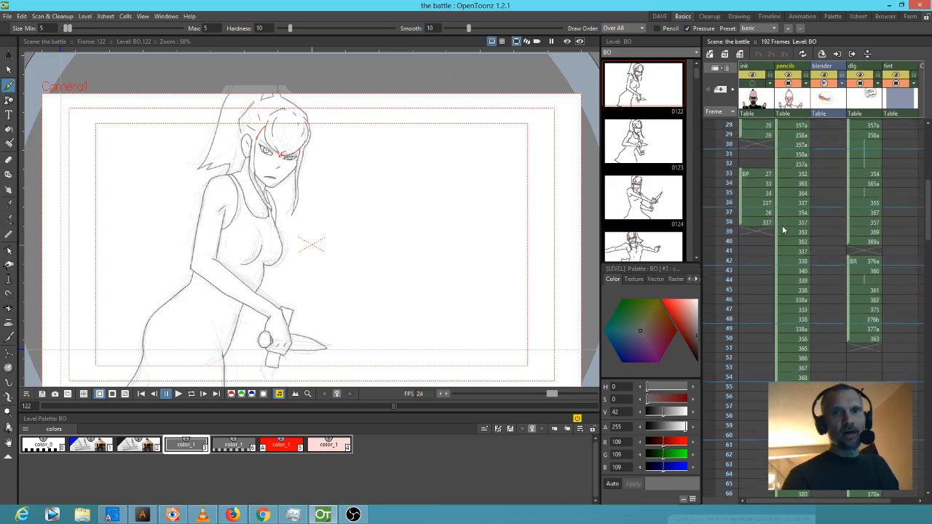
left_click(729, 137)
left_click_drag(730, 146, 719, 368)
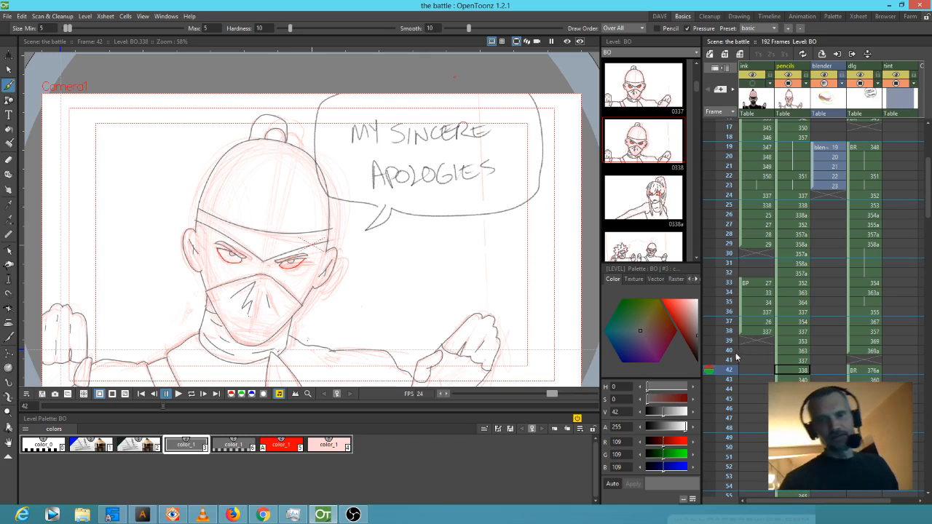
left_click_drag(730, 358, 727, 286)
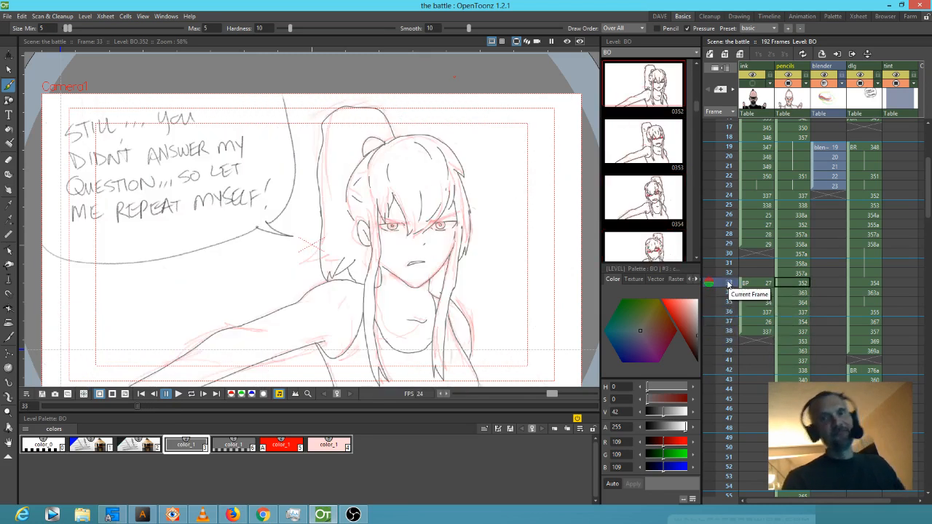
left_click_drag(728, 286, 727, 321)
left_click_drag(726, 342, 725, 368)
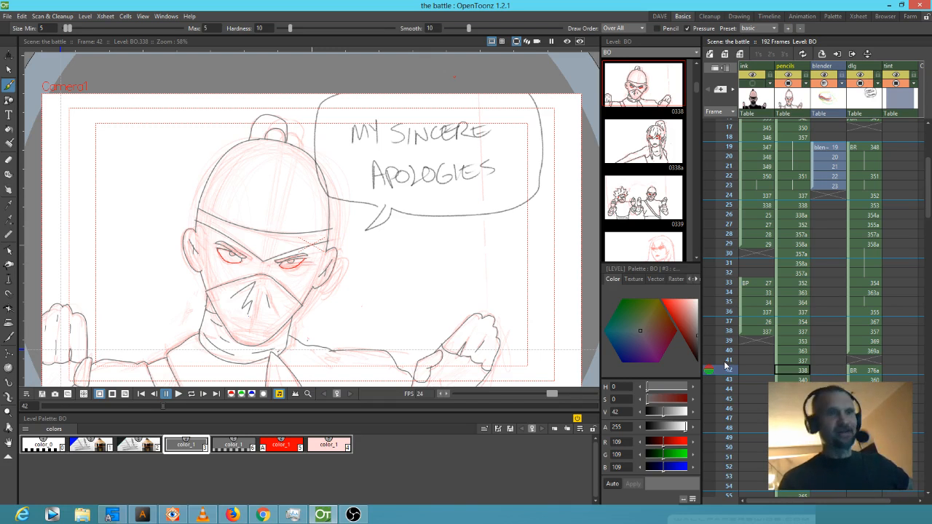
- Scrub onward through the pencils drawings from frame 42 to frame 103 to review the interrogation dialogue
scroll(727, 368, "down", 3)
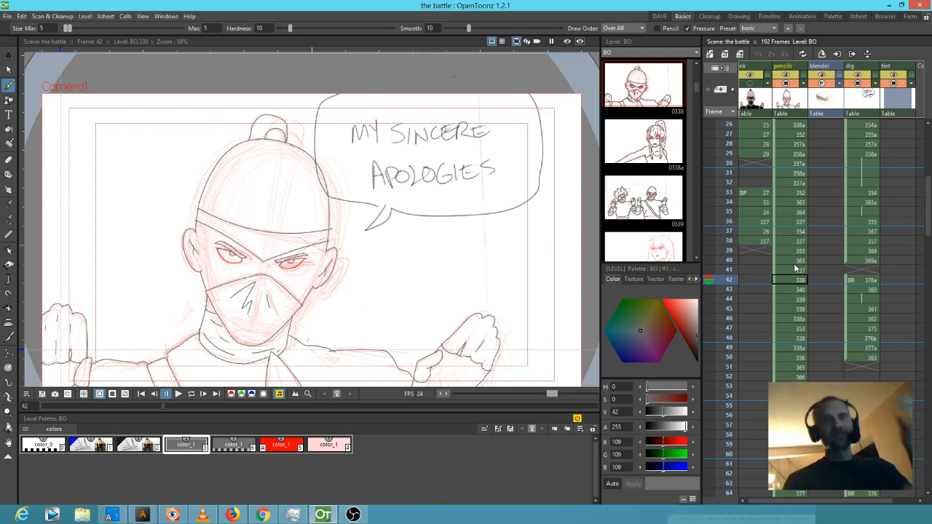
left_click_drag(730, 261, 724, 204)
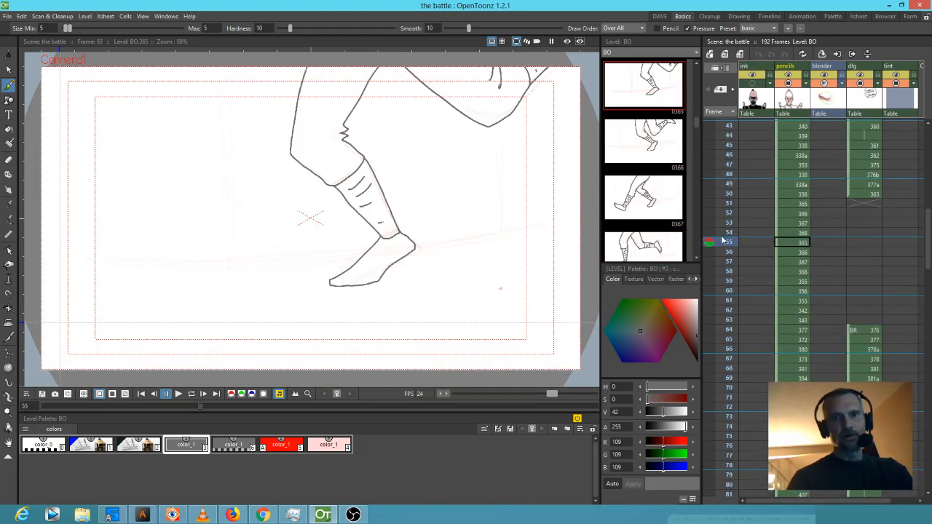
mouse_move(720, 349)
left_mouse_down()
mouse_move(724, 260)
mouse_move(719, 359)
mouse_move(731, 352)
left_mouse_up()
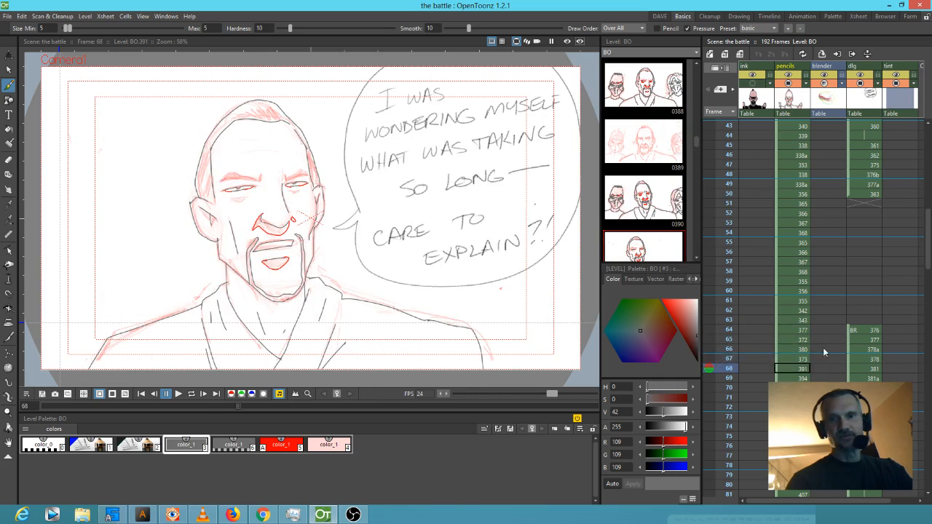
scroll(794, 182, "down", 3)
left_click_drag(732, 218, 730, 398)
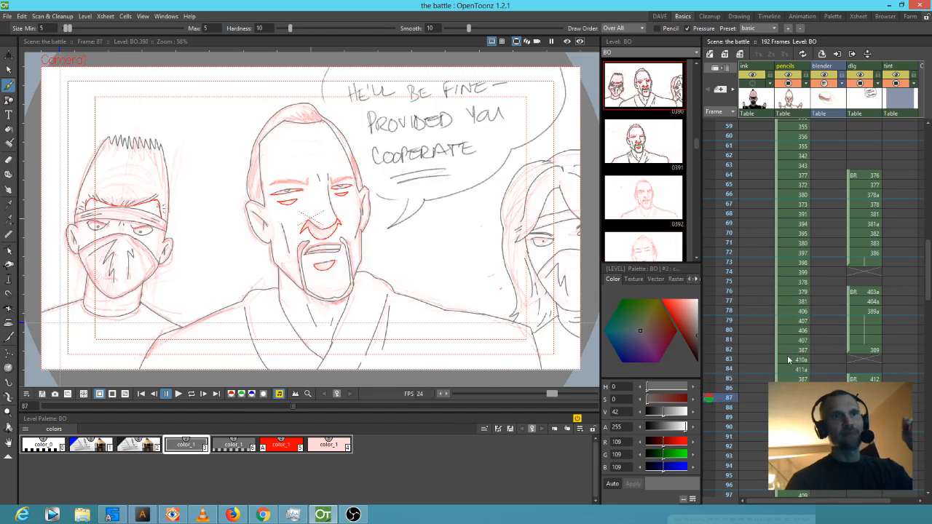
scroll(783, 355, "down", 5)
scroll(798, 187, "down", 1)
left_click_drag(730, 231, 726, 384)
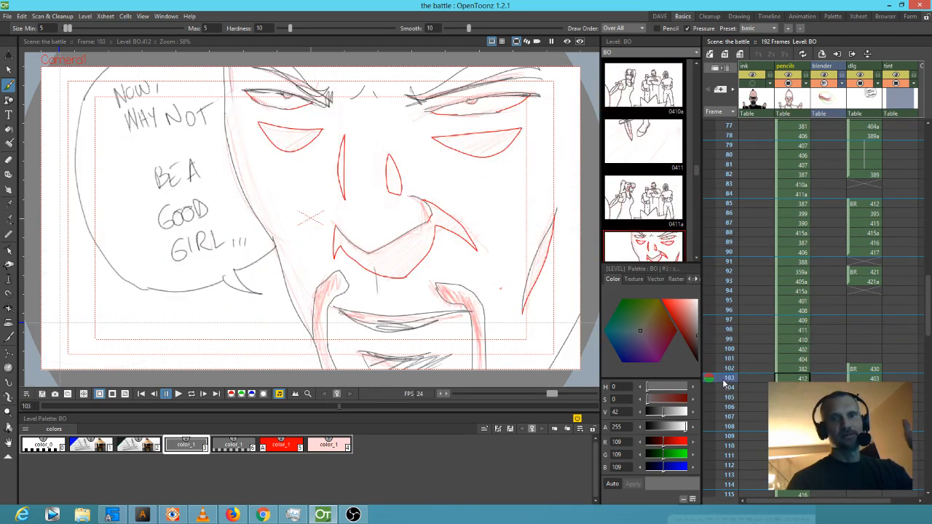
- Scrub through frames 104 to 136 to review the two ninjas and the kick sequence
scroll(726, 364, "down", 5)
left_click_drag(726, 216, 725, 358)
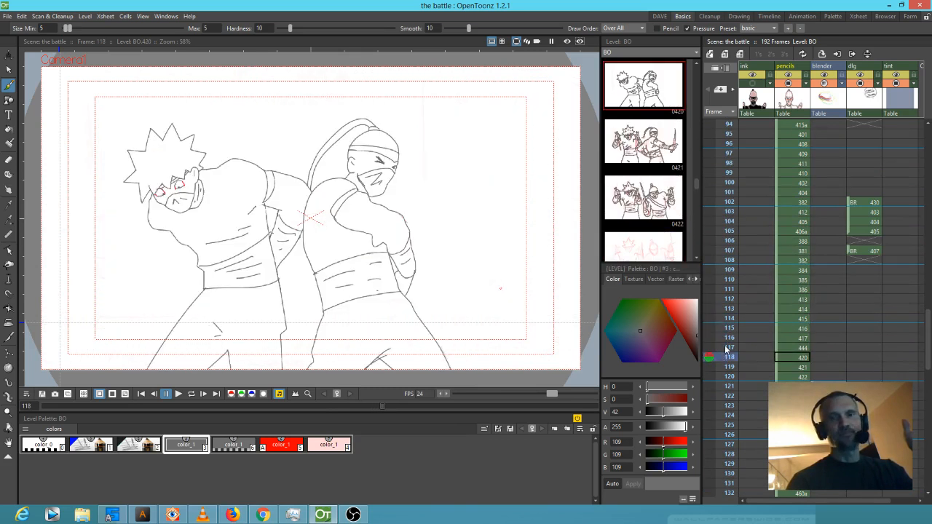
scroll(727, 291, "down", 5)
mouse_move(732, 209)
left_mouse_down()
mouse_move(727, 356)
mouse_move(728, 327)
left_mouse_up()
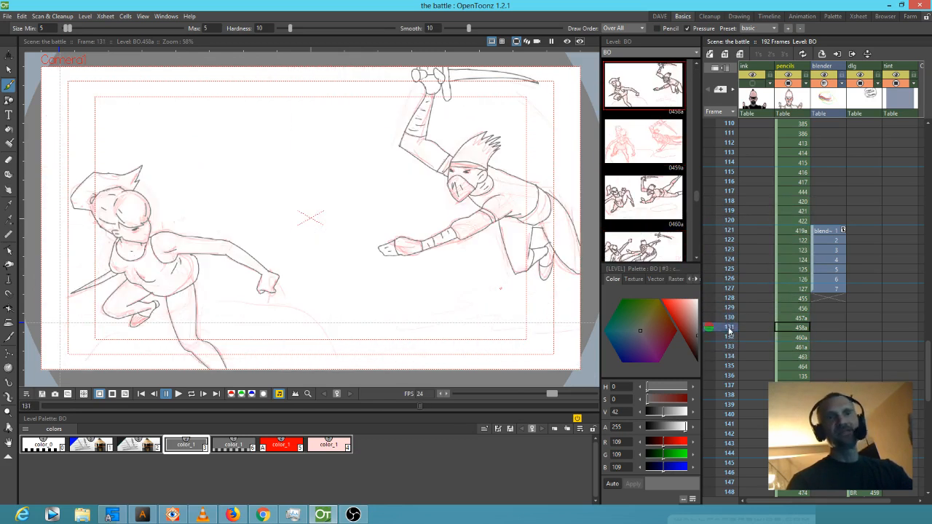
mouse_move(728, 327)
left_mouse_down()
mouse_move(727, 294)
mouse_move(725, 349)
left_mouse_up()
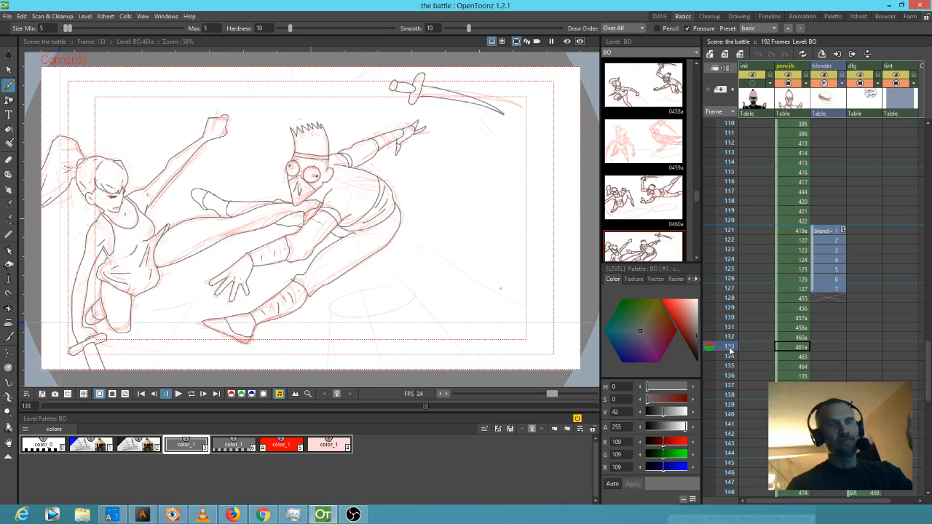
left_click_drag(730, 354, 730, 369)
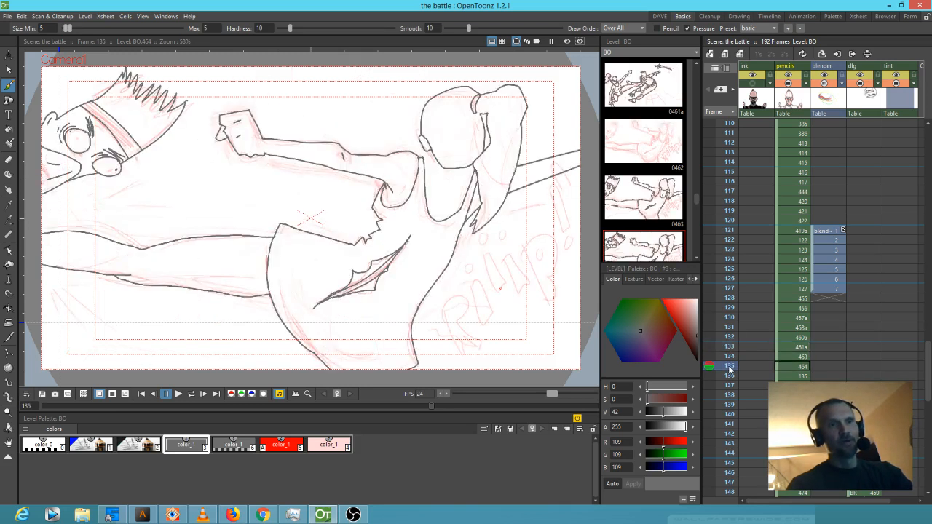
left_click(730, 375)
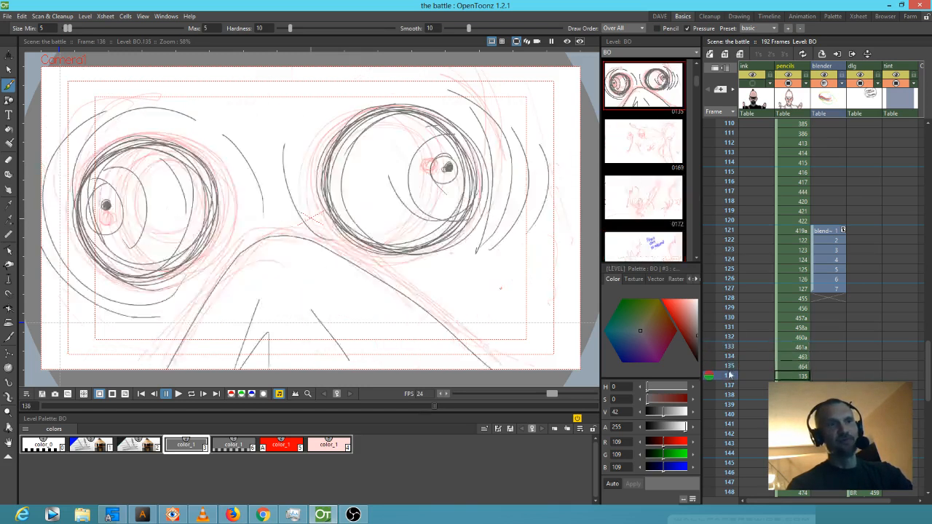
- Scrub from frame 136 to frame 155 to review the standoff between the girl and the ninjas
left_click_drag(731, 379, 731, 435)
scroll(732, 431, "down", 5)
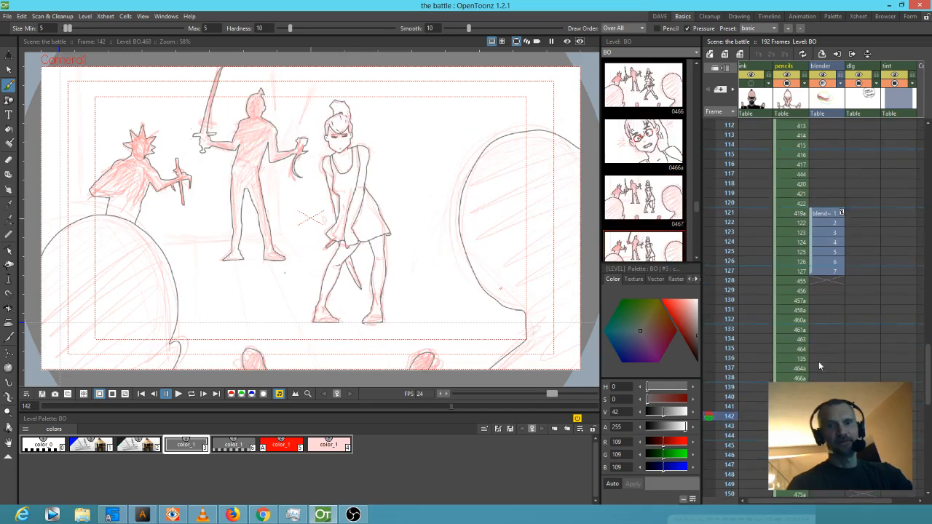
left_click(731, 294)
left_click_drag(731, 290, 730, 376)
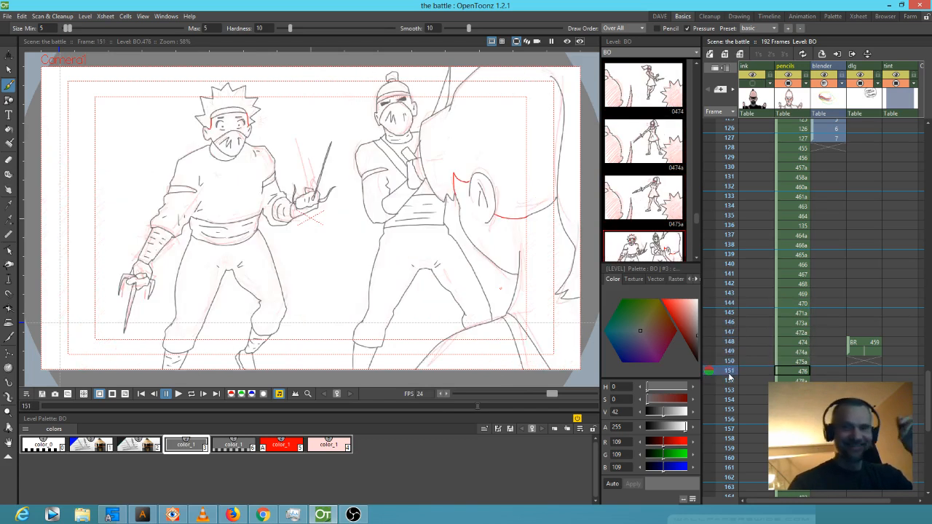
scroll(828, 231, "down", 5)
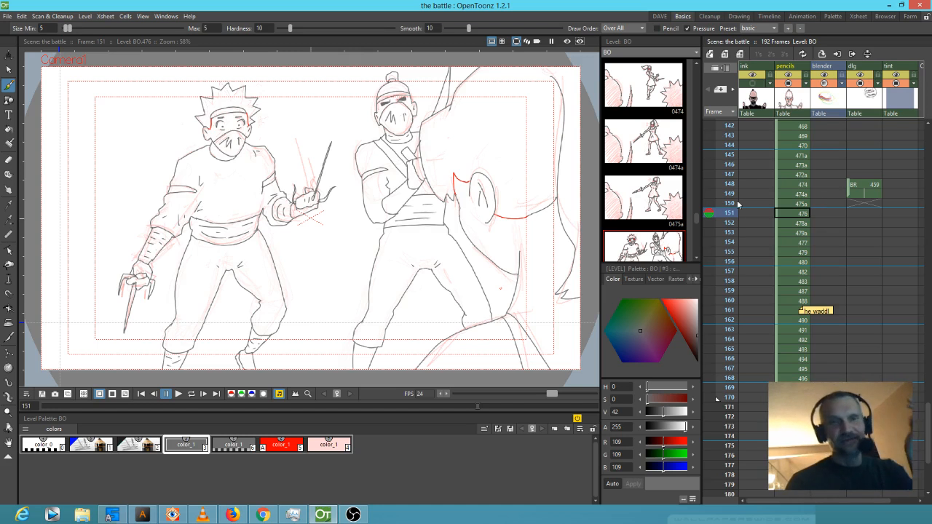
mouse_move(736, 222)
left_mouse_down()
mouse_move(730, 185)
mouse_move(734, 233)
left_mouse_up()
mouse_move(733, 244)
left_mouse_down()
mouse_move(732, 284)
mouse_move(732, 249)
left_mouse_up()
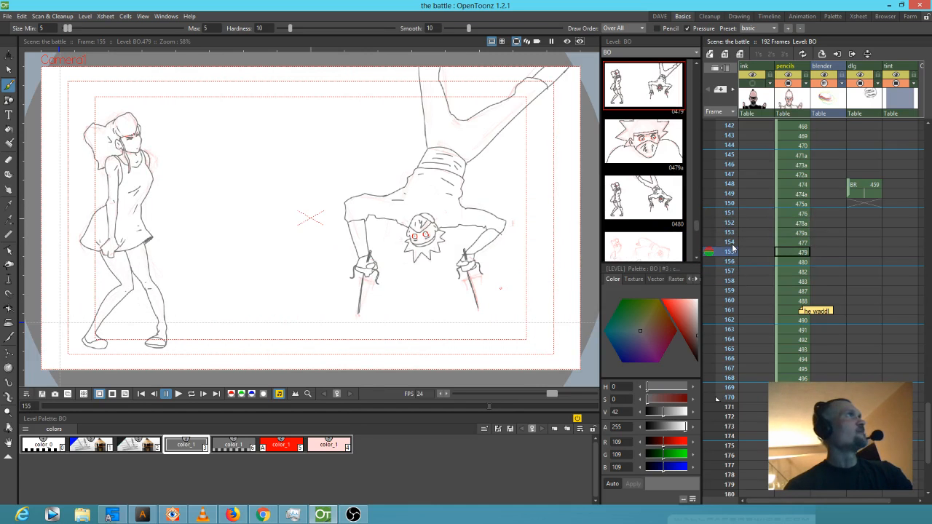
- Scrub from frame 155 to frame 169 to review the spiky-haired ninja's sequence
mouse_move(733, 249)
left_mouse_down()
mouse_move(733, 393)
mouse_move(733, 373)
left_mouse_up()
scroll(850, 328, "down", 5)
left_click_drag(728, 215, 728, 246)
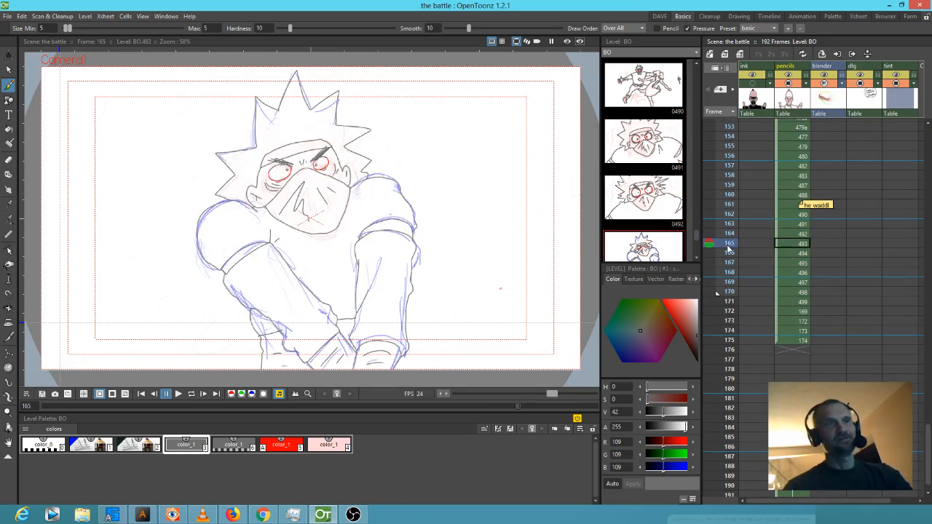
mouse_move(728, 251)
left_mouse_down()
mouse_move(728, 311)
mouse_move(730, 288)
left_mouse_up()
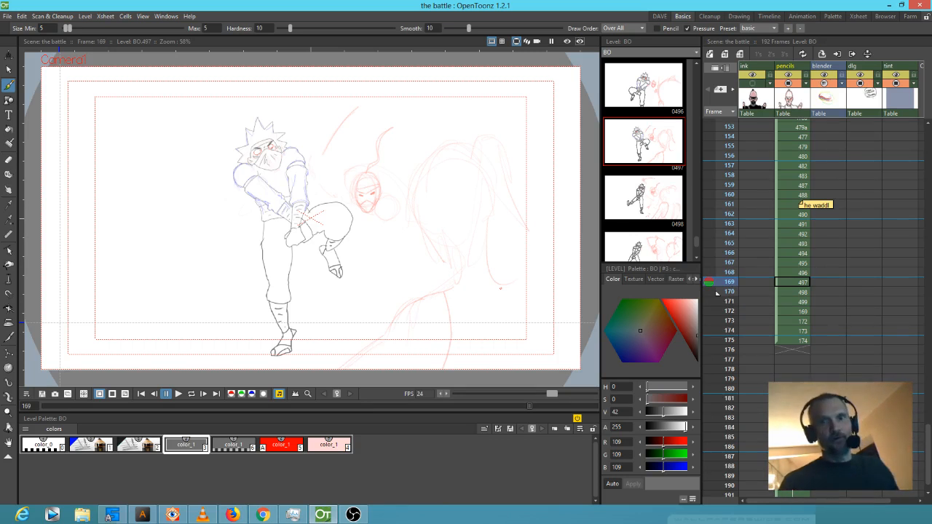
- On frame 167, use the red pencil style 2 to sketch ears and a topknot on the small background ninja's head
left_click(142, 445)
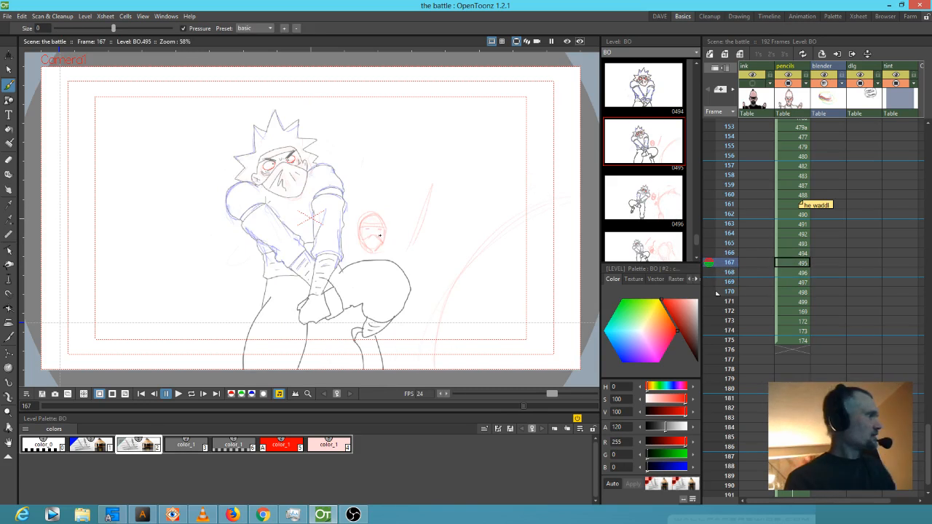
scroll(392, 231, "up", 4)
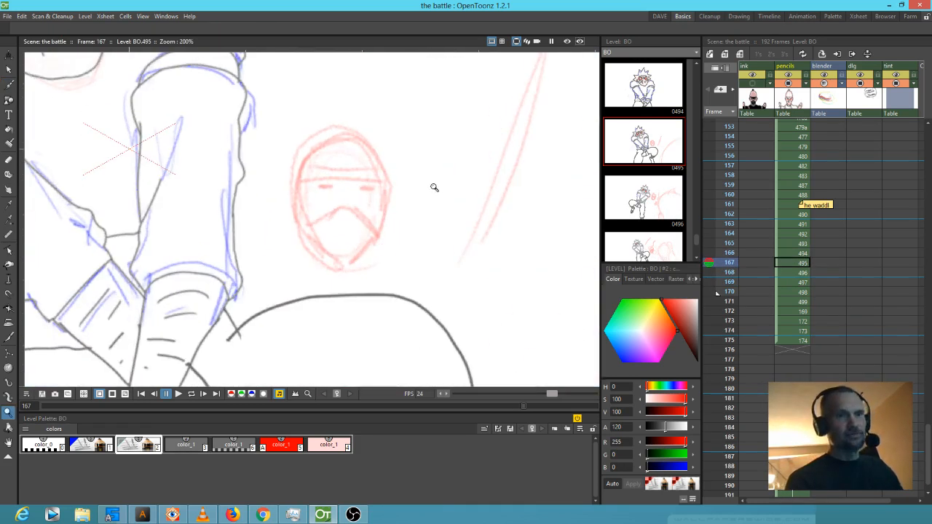
left_click_drag(348, 203, 390, 220)
left_click_drag(335, 129, 311, 152)
- Sketch the background ninja's hand and the hilt at the base of the red sword
mouse_move(476, 275)
left_mouse_down()
mouse_move(491, 208)
mouse_move(484, 222)
left_mouse_up()
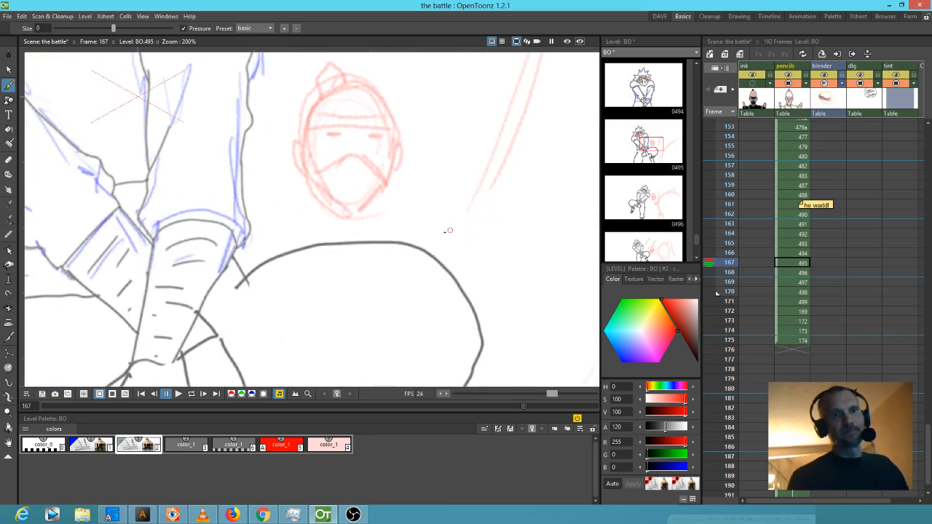
mouse_move(425, 247)
left_mouse_down()
mouse_move(444, 201)
mouse_move(483, 199)
mouse_move(495, 223)
mouse_move(475, 249)
mouse_move(451, 257)
left_mouse_up()
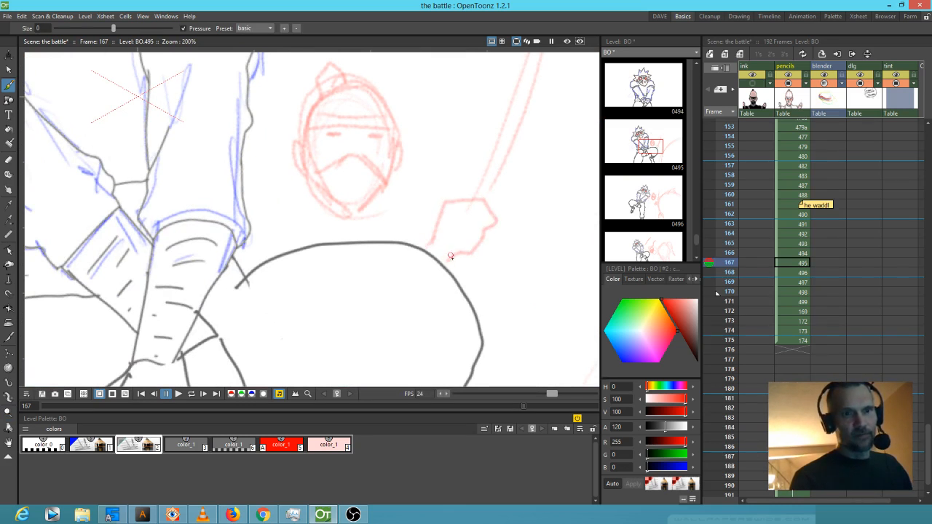
mouse_move(457, 197)
left_mouse_down()
mouse_move(434, 175)
mouse_move(445, 163)
mouse_move(494, 199)
mouse_move(505, 215)
mouse_move(484, 193)
mouse_move(498, 246)
left_mouse_up()
mouse_move(539, 199)
left_mouse_down()
mouse_move(476, 335)
mouse_move(460, 264)
mouse_move(491, 133)
left_mouse_up()
left_click_drag(501, 251, 553, 170)
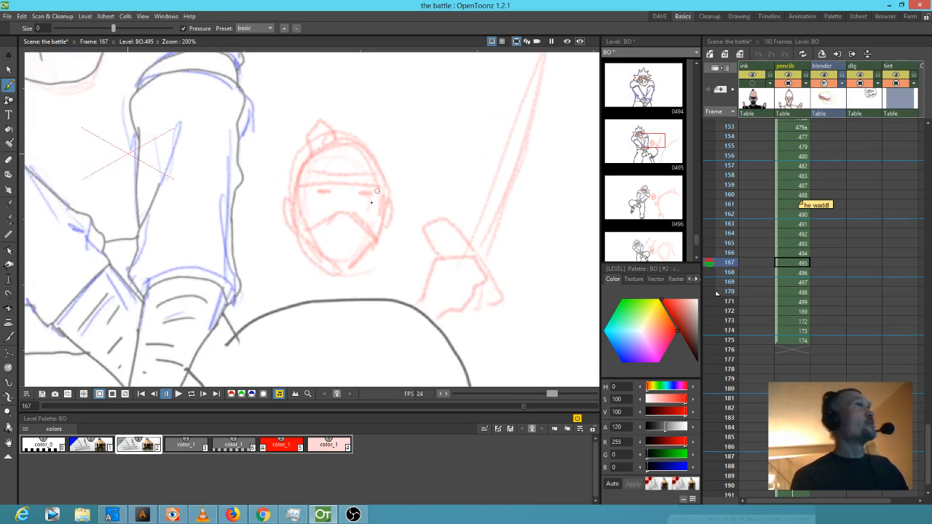
- Add crease lines to the background ninja's mask and sketch the shoulder beside the spiky-haired ninja's wrist
left_click_drag(355, 214, 376, 233)
mouse_move(316, 232)
left_mouse_down()
mouse_move(341, 221)
mouse_move(341, 243)
left_mouse_up()
left_click_drag(518, 273, 631, 209)
left_click_drag(415, 194, 368, 243)
left_click_drag(416, 201, 353, 259)
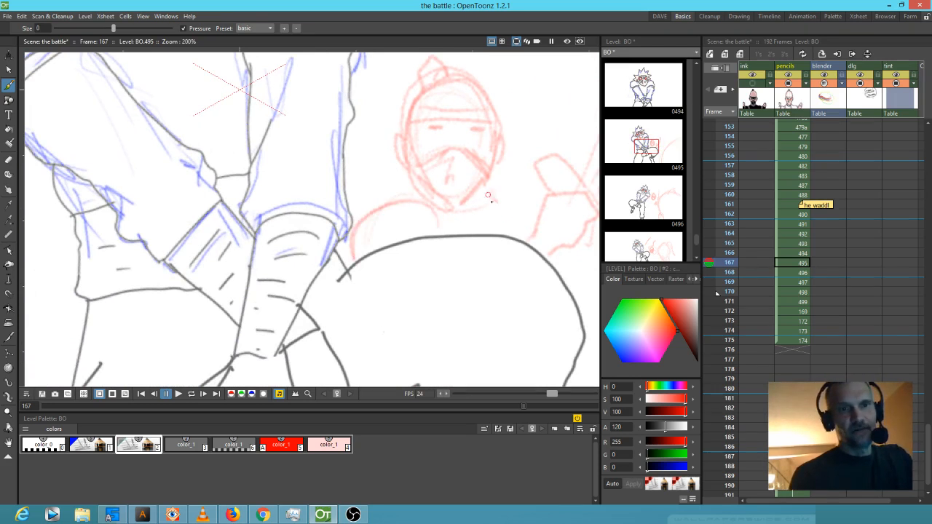
- Sketch the background ninja's neck, the shoulder nearer the sword and the forearm below the sword hand
left_click_drag(494, 211, 521, 229)
mouse_move(524, 286)
left_mouse_down()
mouse_move(471, 270)
mouse_move(421, 232)
left_mouse_up()
mouse_move(463, 142)
left_mouse_down()
mouse_move(449, 210)
mouse_move(458, 193)
left_mouse_up()
mouse_move(523, 222)
left_mouse_down()
mouse_move(496, 285)
mouse_move(505, 238)
left_mouse_up()
scroll(504, 237, "down", 5)
left_click_drag(530, 203, 543, 181)
scroll(501, 246, "down", 4)
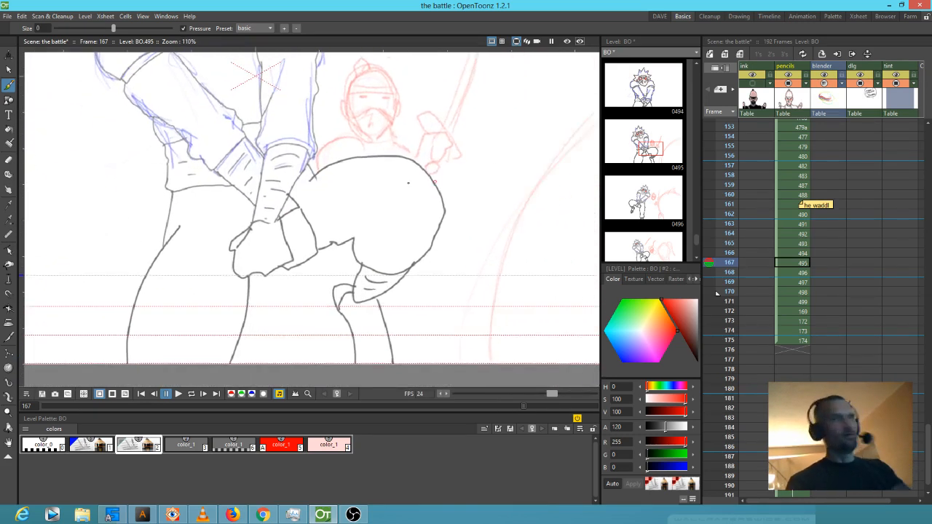
scroll(430, 233, "up", 2)
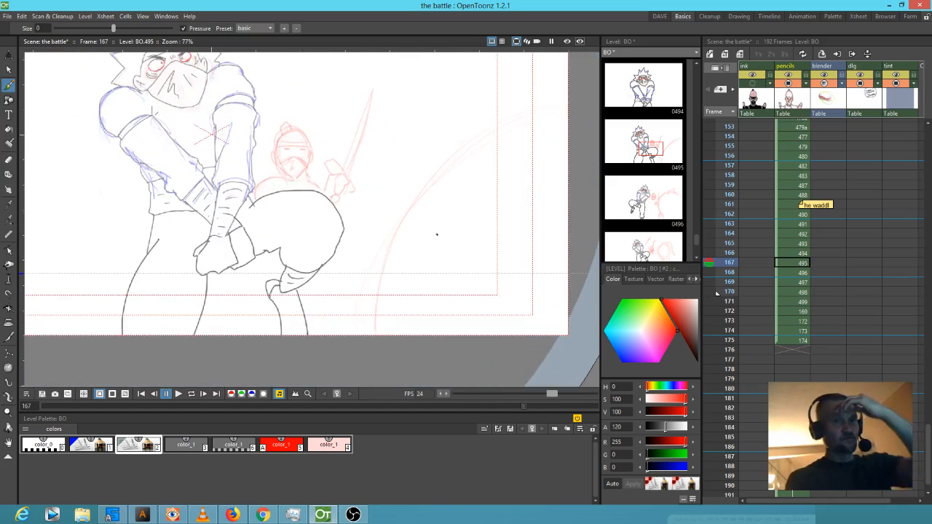
- Sketch the contours of the large red foreground figure on frames 170 and 169
scroll(437, 230, "down", 1)
mouse_move(544, 117)
left_mouse_down()
mouse_move(442, 188)
mouse_move(383, 344)
mouse_move(495, 143)
mouse_move(528, 122)
mouse_move(525, 143)
mouse_move(536, 135)
mouse_move(545, 145)
mouse_move(545, 127)
mouse_move(551, 164)
left_mouse_up()
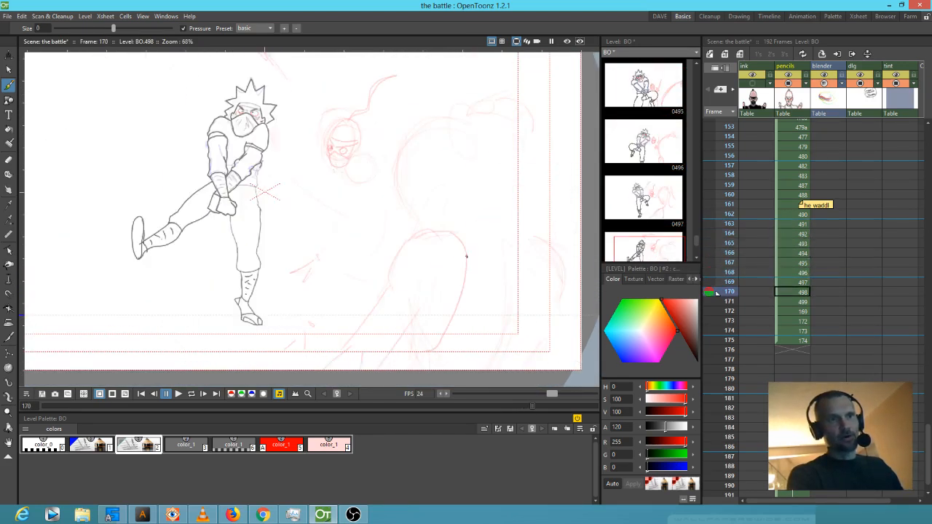
left_click(727, 264)
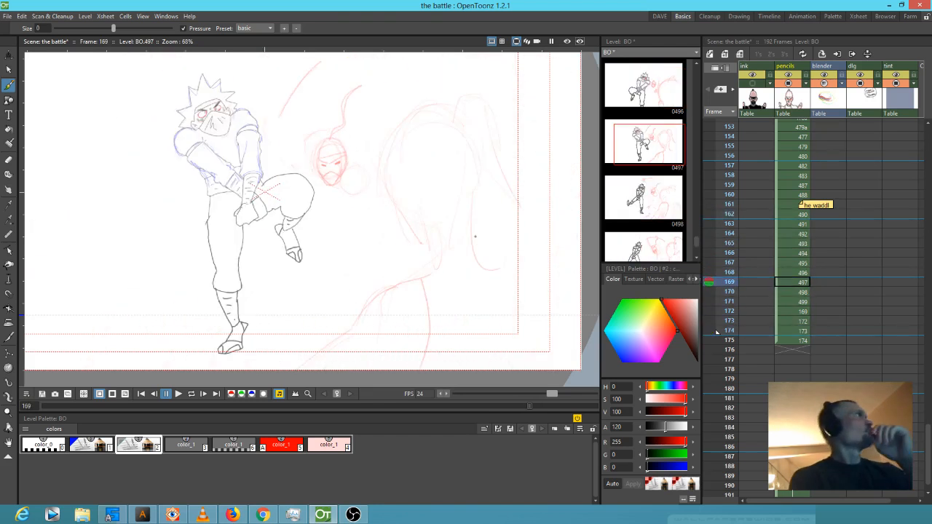
left_click_drag(725, 245, 723, 291)
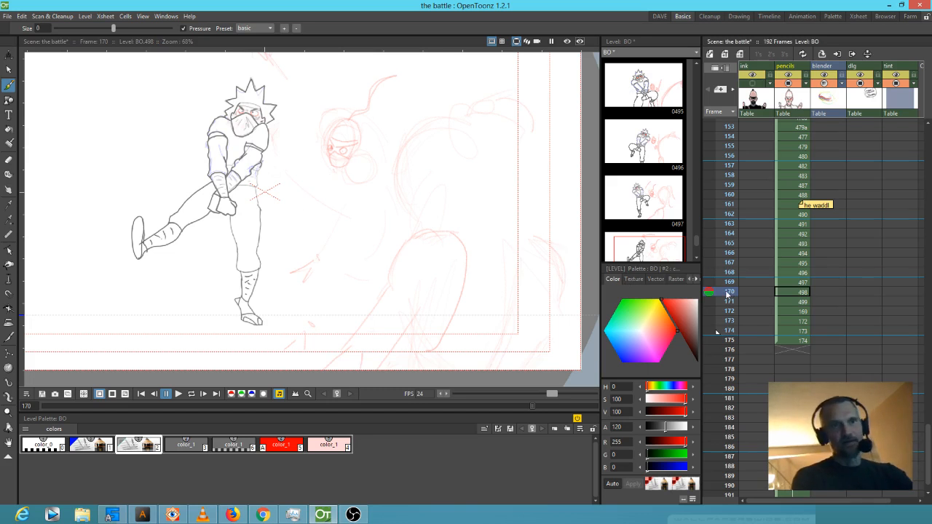
- Go through frames 171 to 175 to examine the remaining rough red drawings and the written notes
left_click(727, 303)
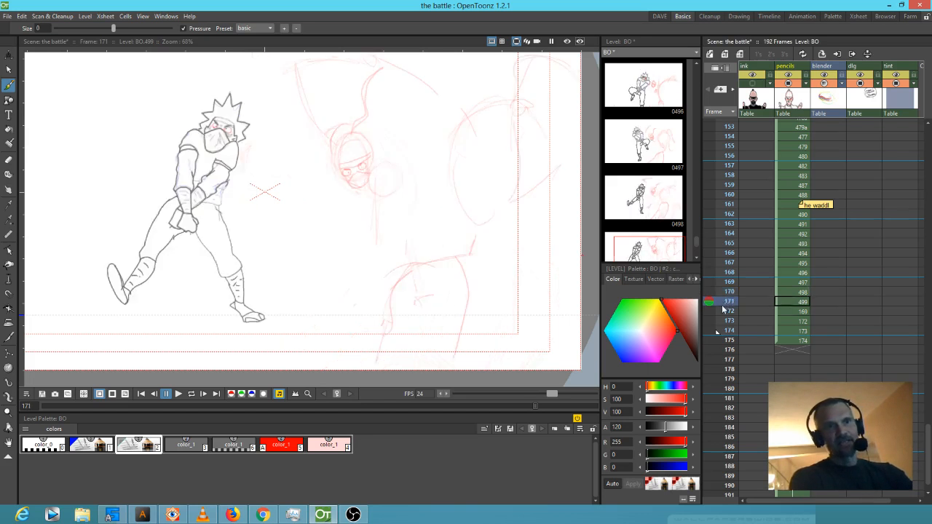
left_click(723, 312)
left_click(717, 321)
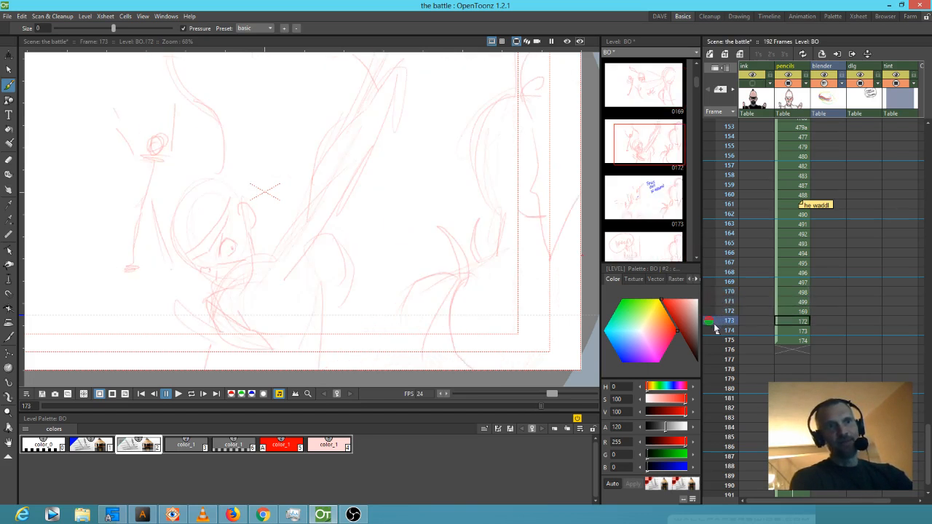
left_click(714, 311)
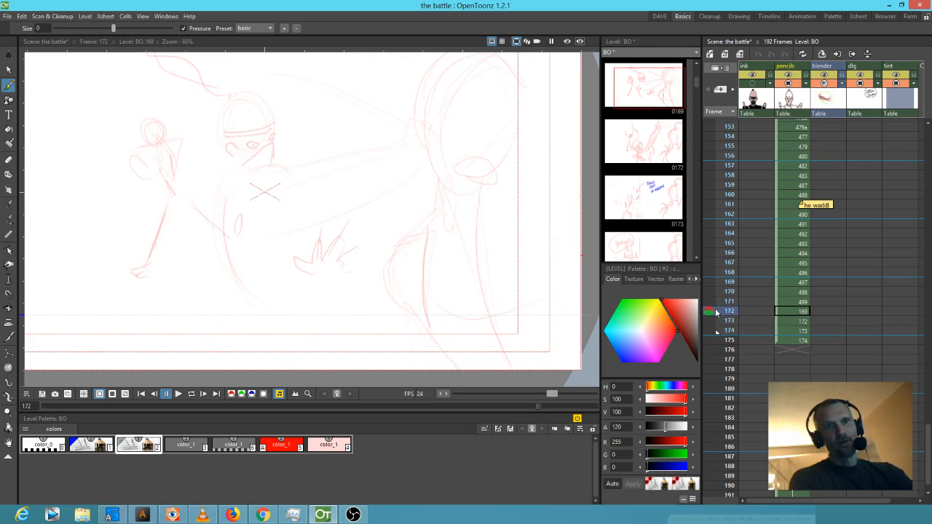
left_click(714, 322)
mouse_move(713, 329)
left_mouse_down()
mouse_move(710, 292)
mouse_move(708, 342)
left_mouse_up()
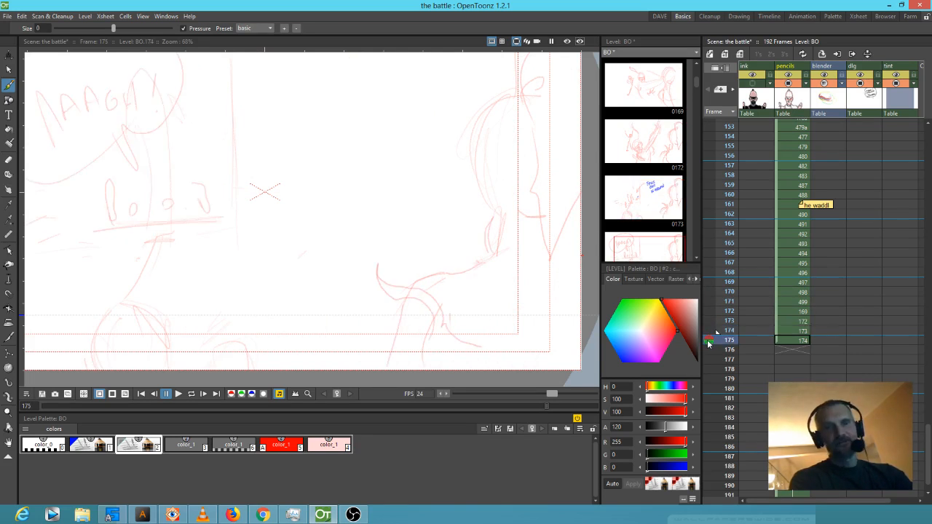
scroll(408, 270, "down", 3)
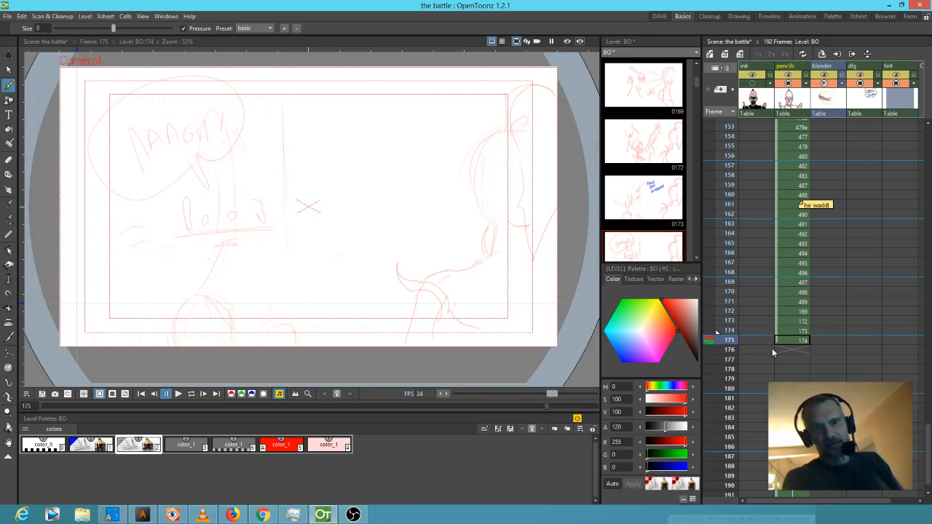
left_click(731, 331)
mouse_move(732, 328)
left_mouse_down()
mouse_move(735, 293)
mouse_move(733, 315)
left_mouse_up()
mouse_move(730, 324)
left_mouse_down()
mouse_move(731, 313)
mouse_move(731, 322)
left_mouse_up()
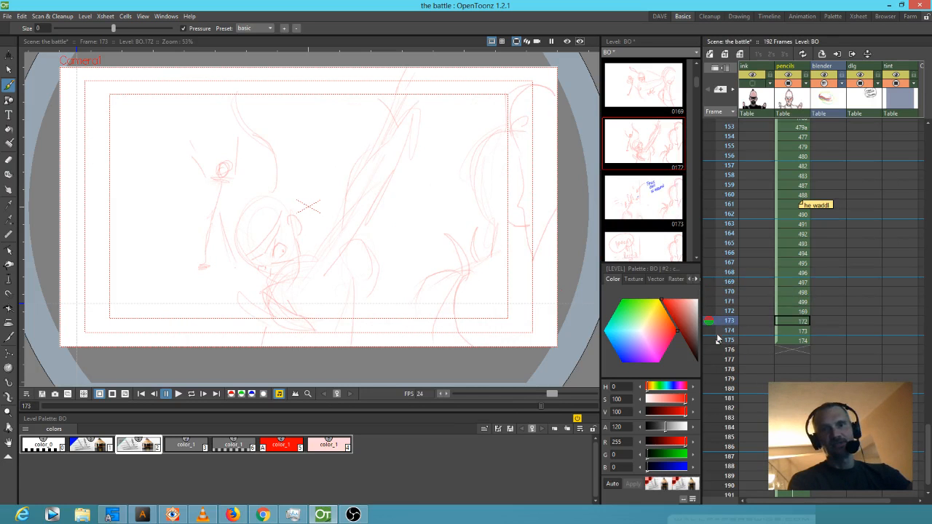
mouse_move(730, 325)
left_mouse_down()
mouse_move(731, 340)
mouse_move(731, 321)
mouse_move(732, 340)
mouse_move(732, 331)
left_mouse_up()
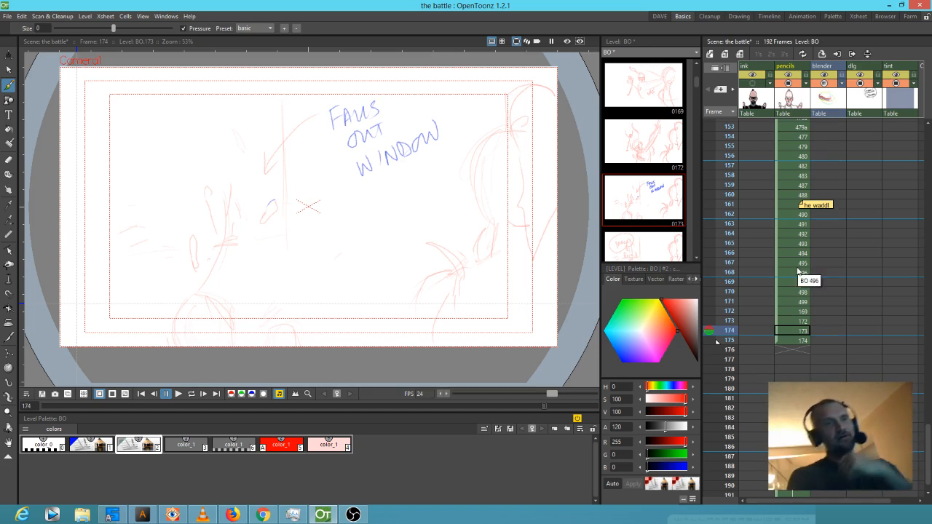
- On frame 167, sketch the background ninja's legs behind the spiky-haired ninja and reinforce the large foreground curve
scroll(762, 311, "down", 1)
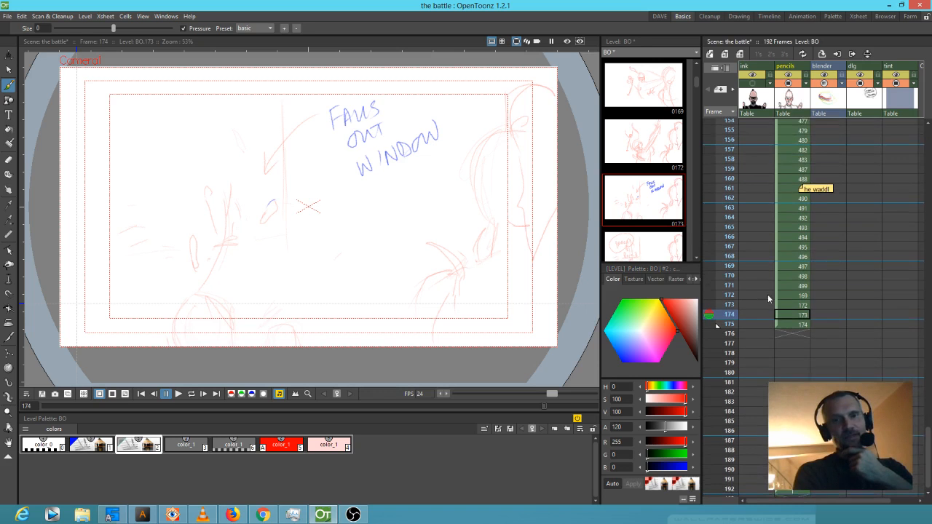
scroll(767, 299, "down", 1)
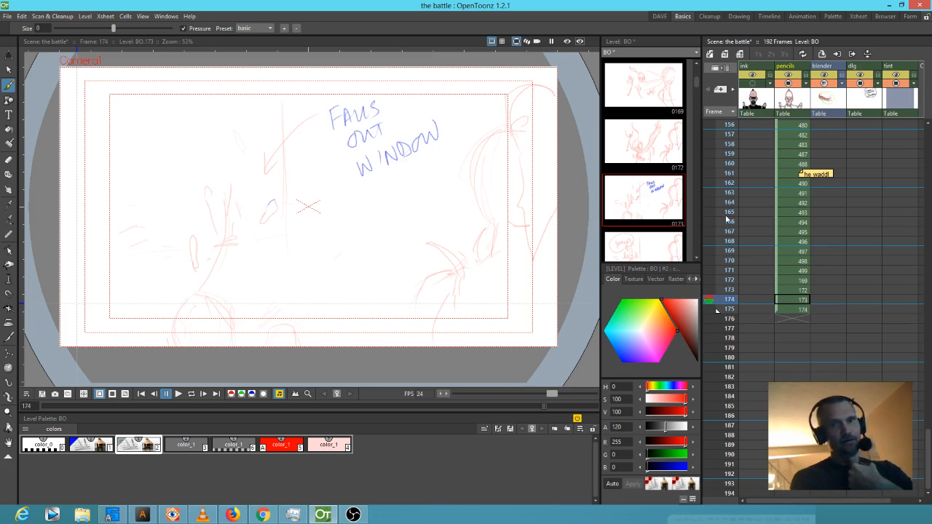
scroll(730, 236, "up", 3)
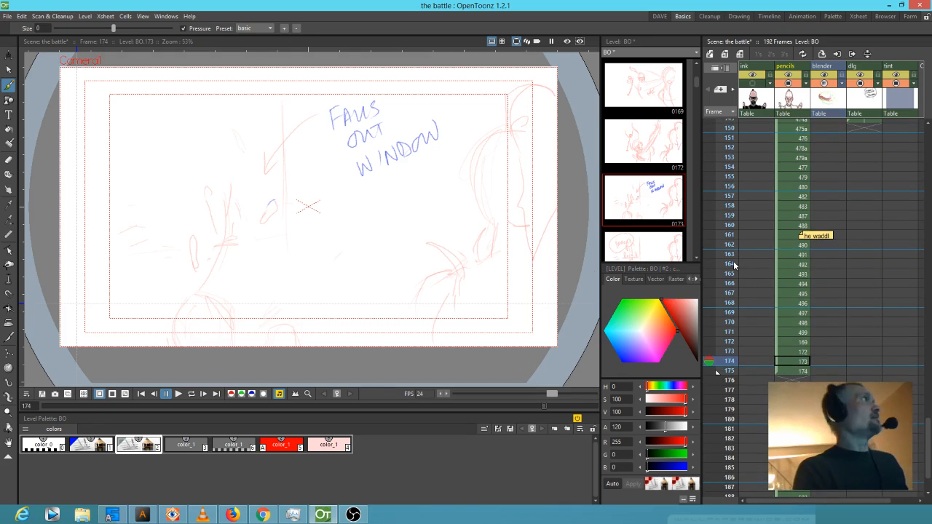
mouse_move(727, 237)
left_mouse_down()
mouse_move(730, 217)
mouse_move(737, 299)
left_mouse_up()
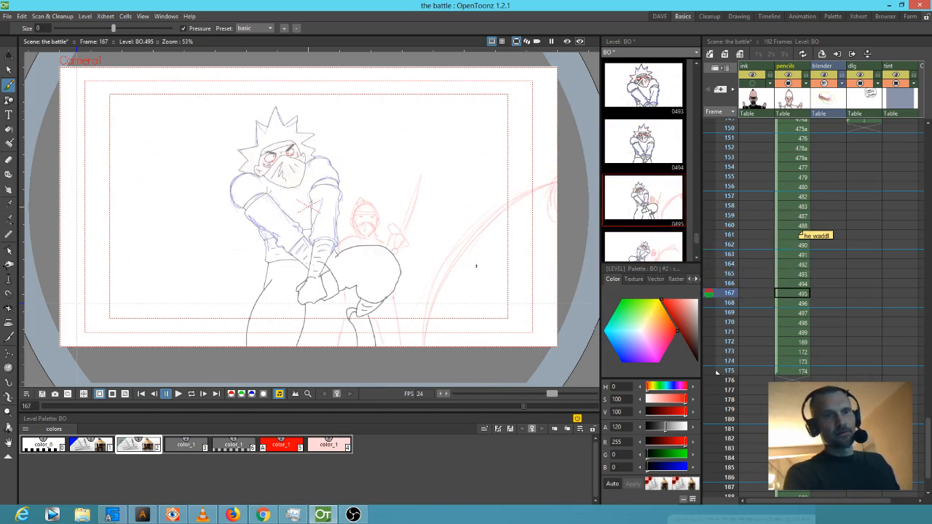
left_click_drag(476, 266, 485, 209)
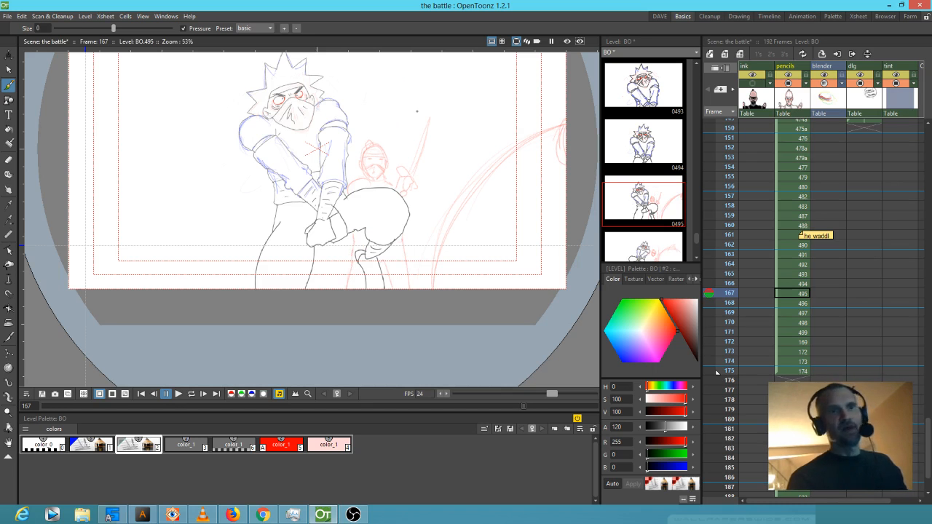
- On frame 168, sketch the background ninja's torso, the bent arm and the forearm leading to the sword hand
key("Down")
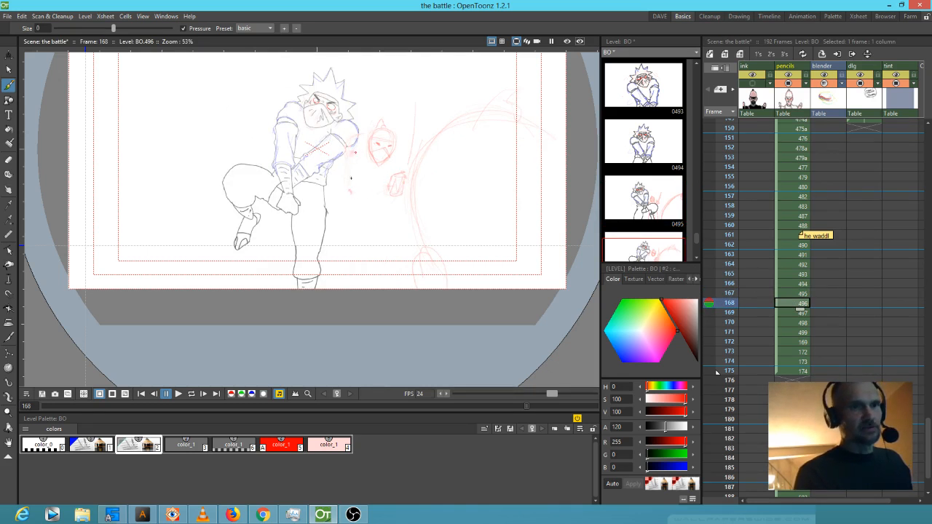
left_click_drag(365, 184, 367, 201)
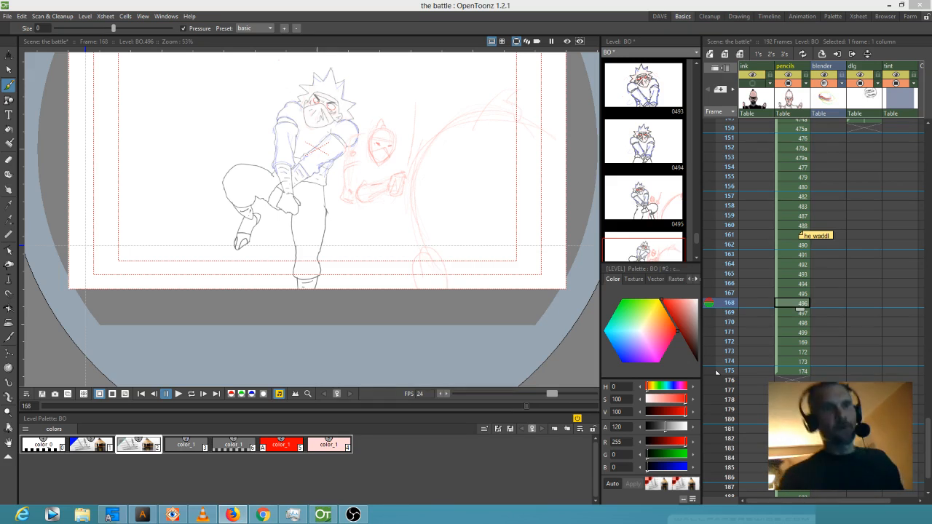
left_click_drag(417, 177, 416, 200)
- Flip between frames 167 and 170 to compare the background ninja's poses
key("comma")
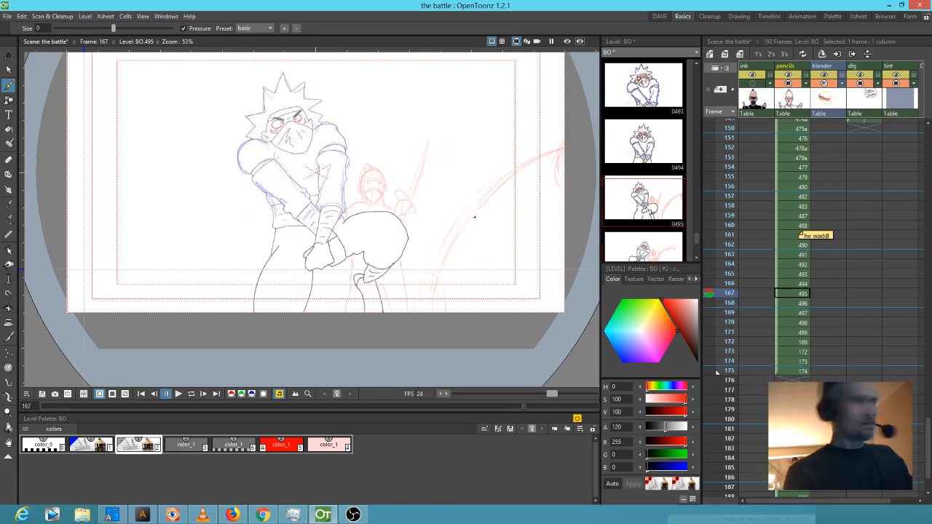
key("period")
key("period")
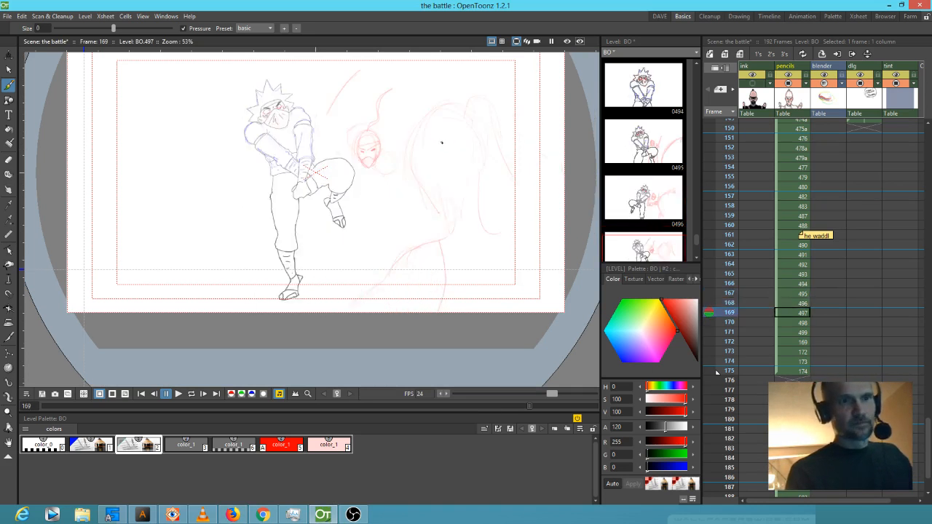
key("comma")
key("period")
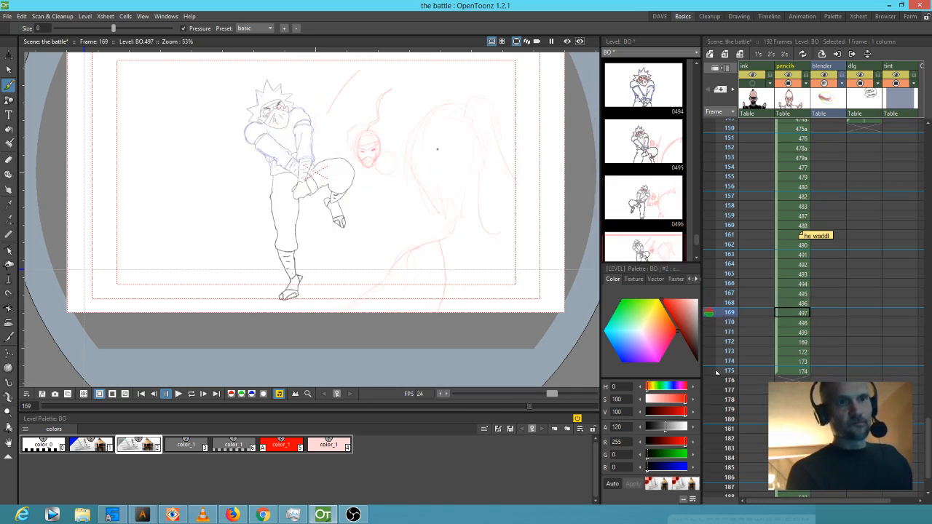
key("period")
key("comma")
key("comma")
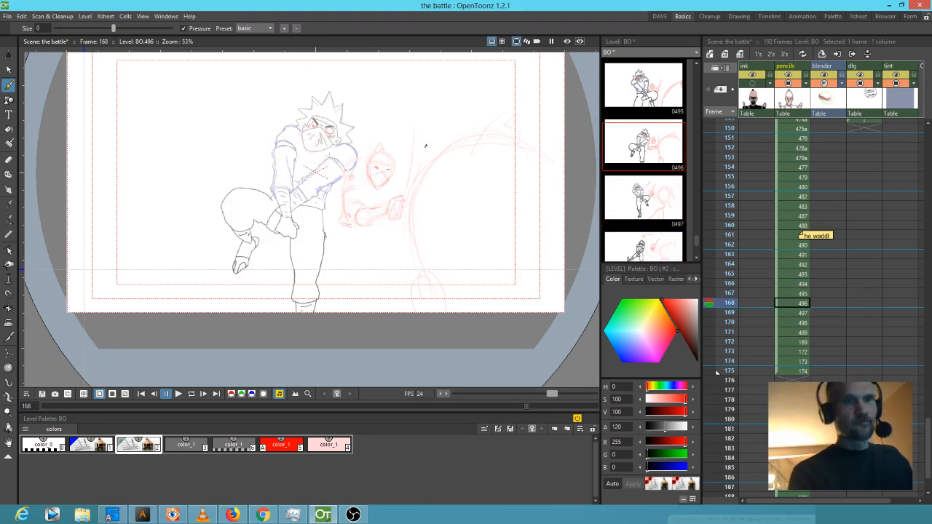
- On frame 168, add the background ninja's shoulder beside the mask and the waist curve below the arms
key("Up")
key("Down")
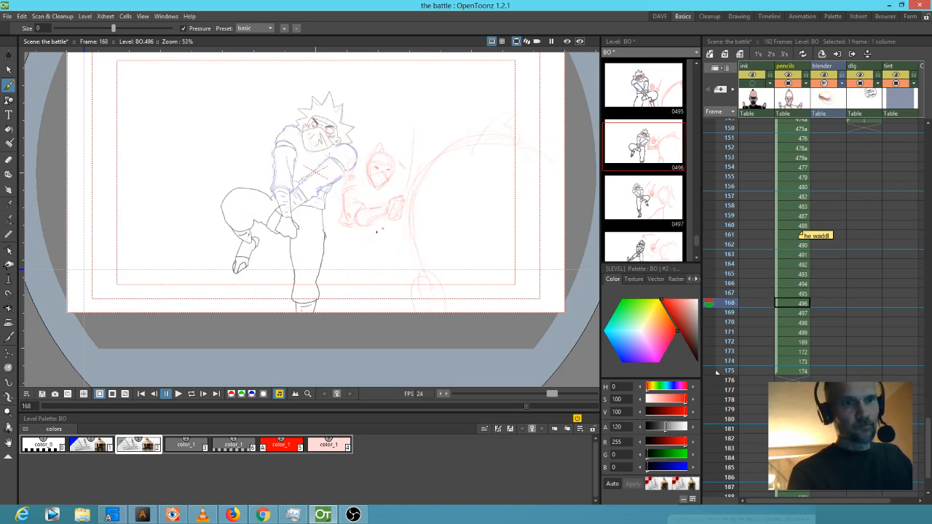
key("Up")
key("Down")
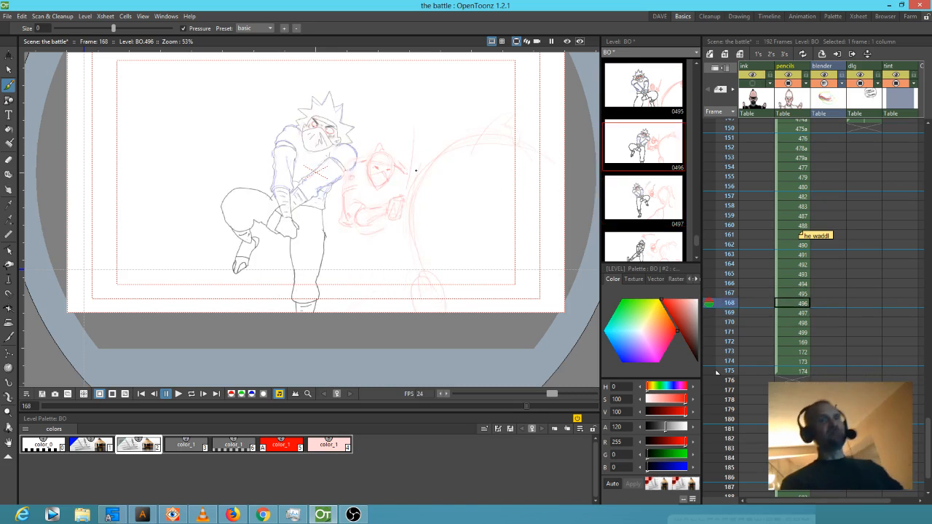
key("Up")
key("Down")
- On frame 169, sketch the background ninja's shoulder below the mask and a lowered hand beside the raised foot
key("Down")
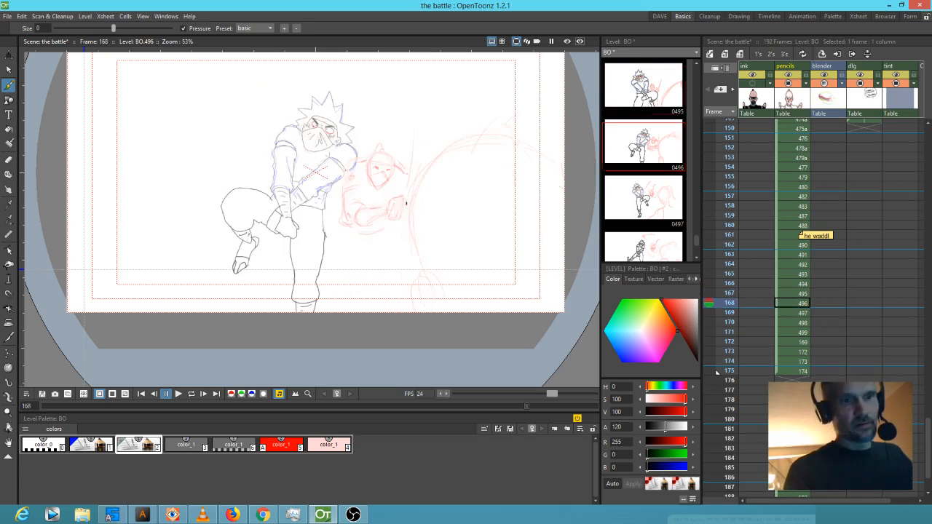
key("Down")
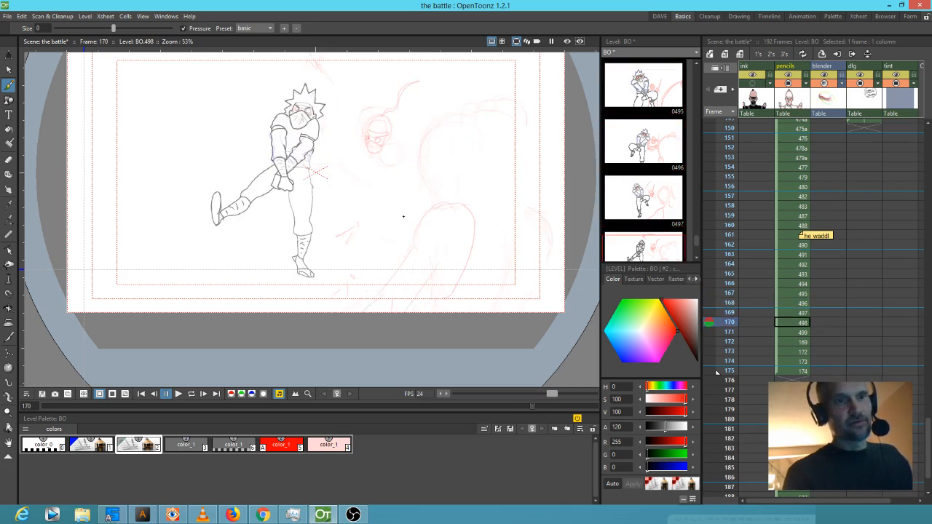
key("Up")
key("Down")
key("Up")
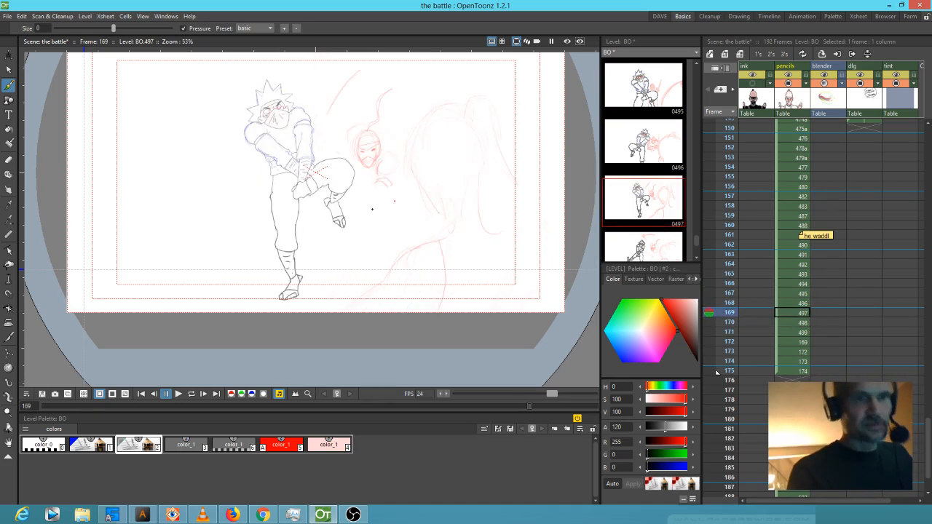
mouse_move(355, 228)
left_mouse_down()
mouse_move(352, 237)
mouse_move(357, 217)
mouse_move(358, 236)
left_mouse_up()
- On frame 168, sketch the background ninja's lower hand beneath the sword hand
key("comma")
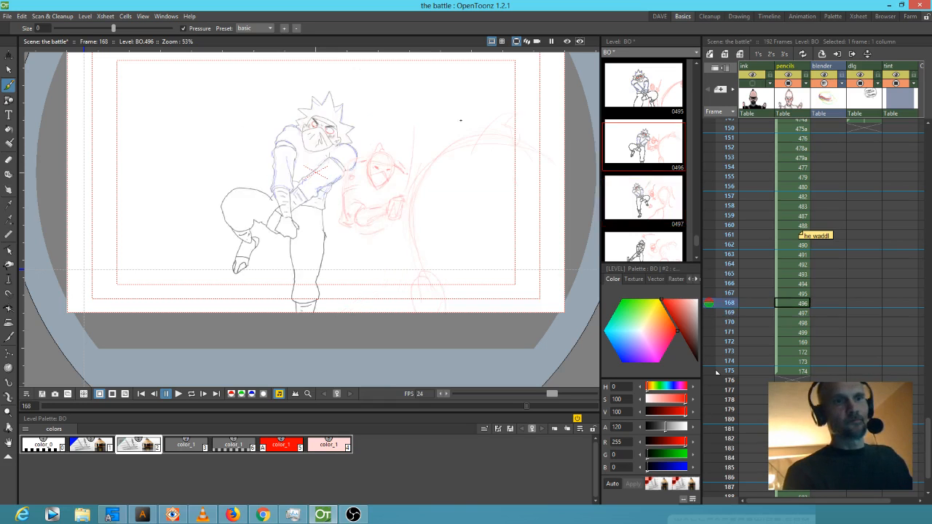
key("period")
key("comma")
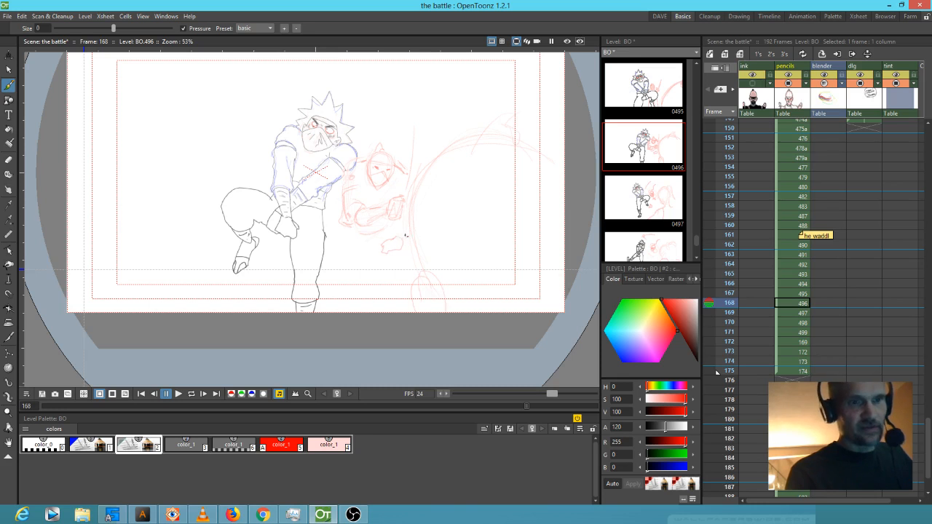
- On frame 167, sketch the background ninja's free hand beside the spiky-haired ninja's raised lower leg
key("comma")
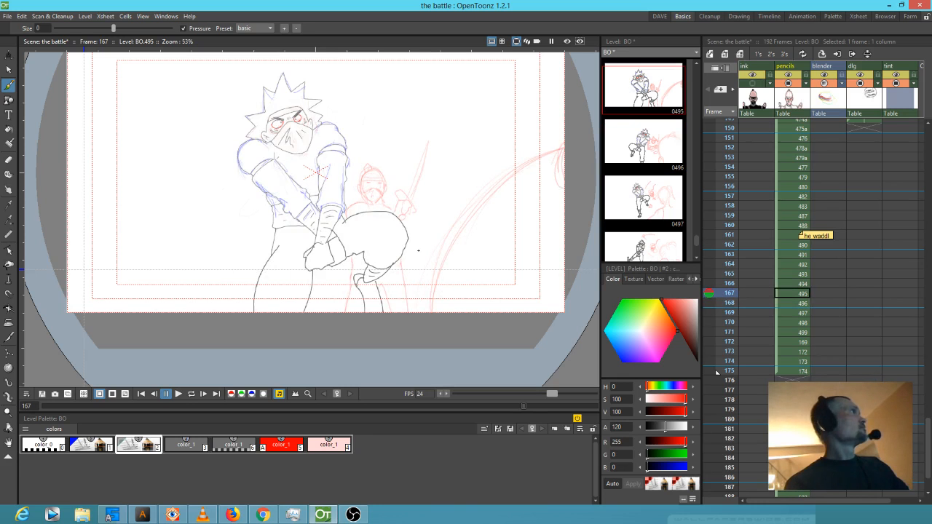
key("period")
key("period")
key("comma")
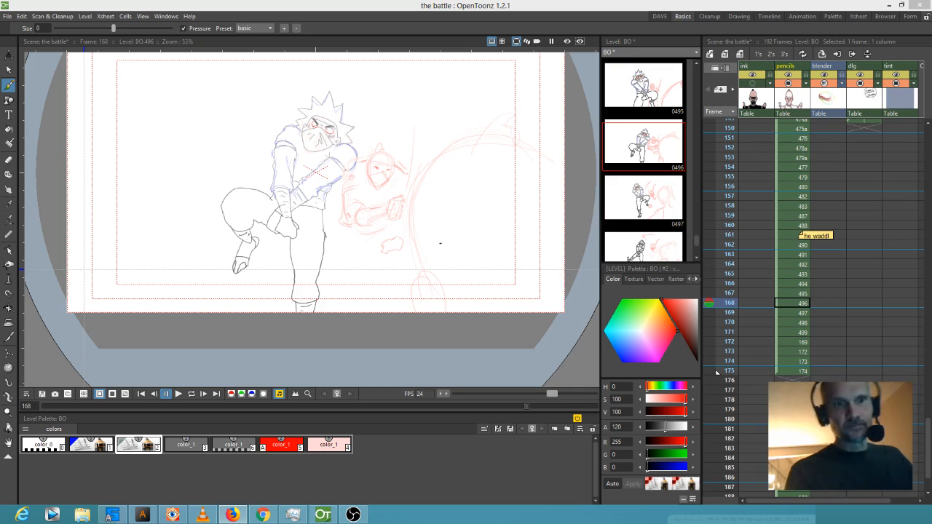
key("comma")
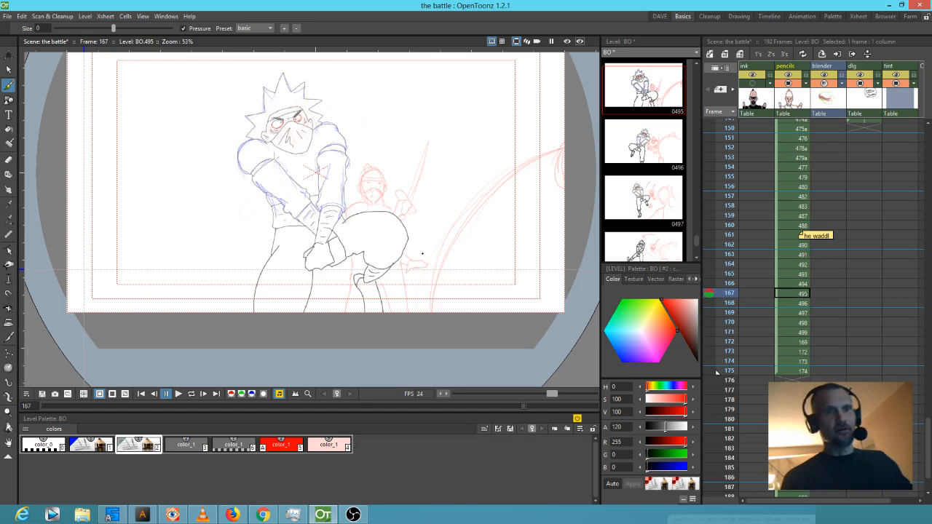
- On frame 169, sketch the background ninja's raised hand at the base of the sword line
key("period")
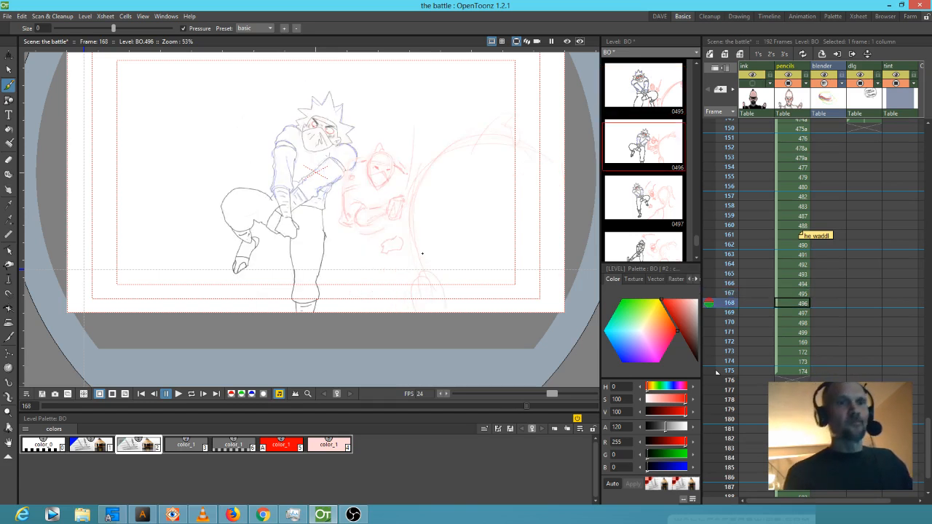
key("period")
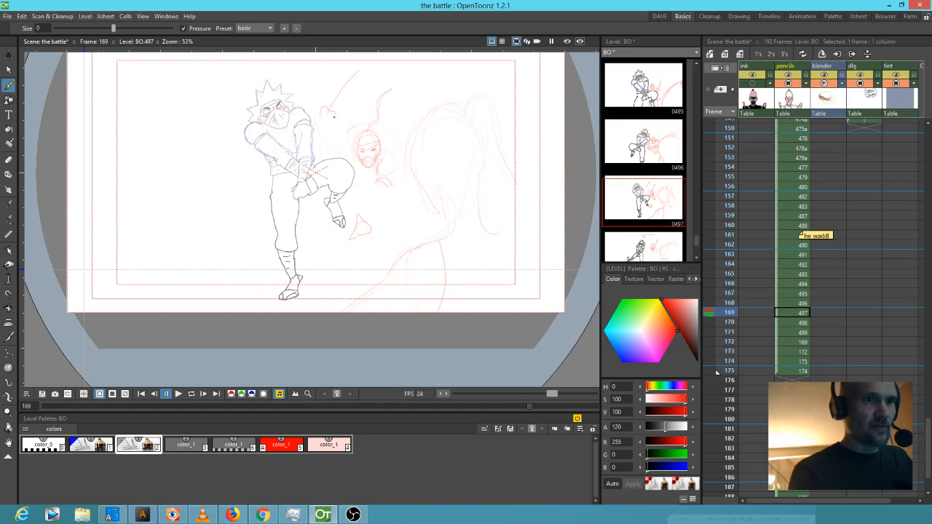
left_click_drag(433, 144, 450, 171)
- On frame 170, sketch the background ninja's raised fist above the spiky-haired ninja and the lowered hand beside his shin
key("comma")
key("period")
key("period")
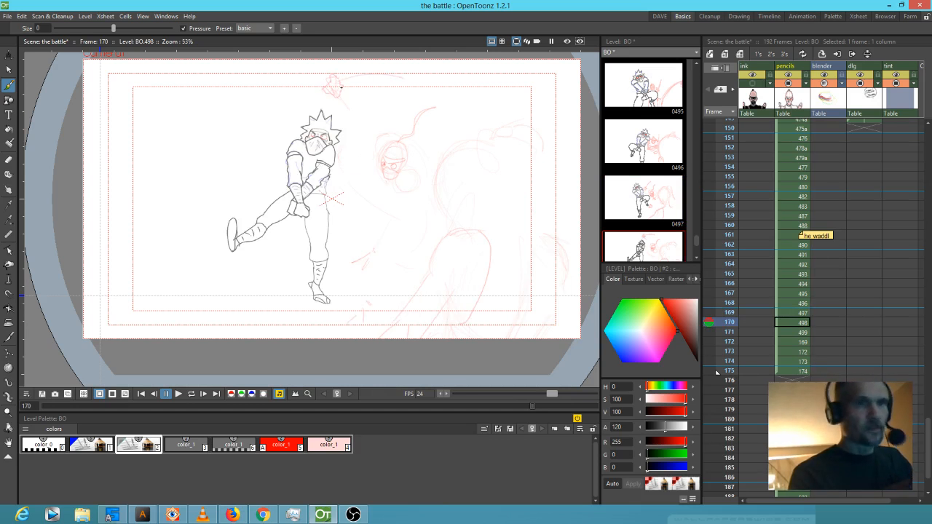
key("comma")
key("period")
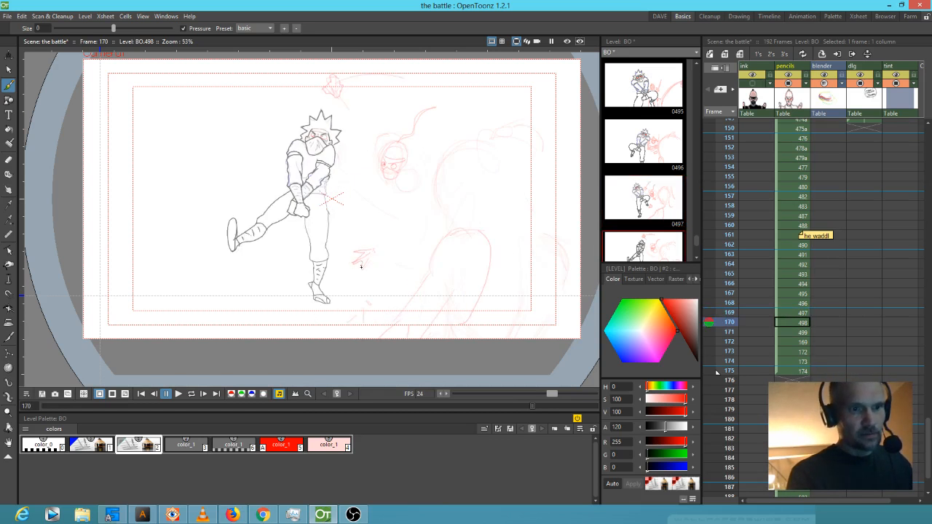
- On frame 170, sketch short jagged strokes between the spiky-haired ninja's torso and the background ninja, comparing with the neighbouring frames
key("comma")
key("period")
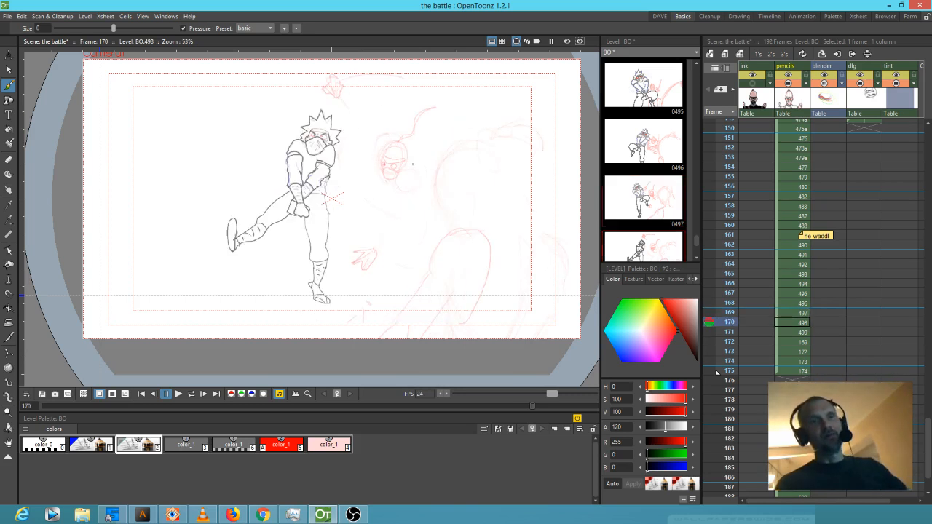
key("comma")
key("comma")
key("period")
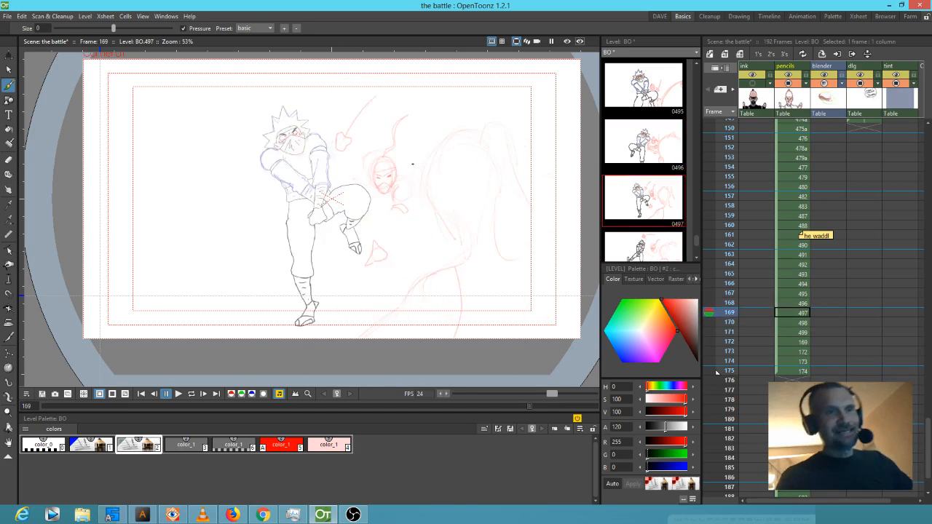
key("period")
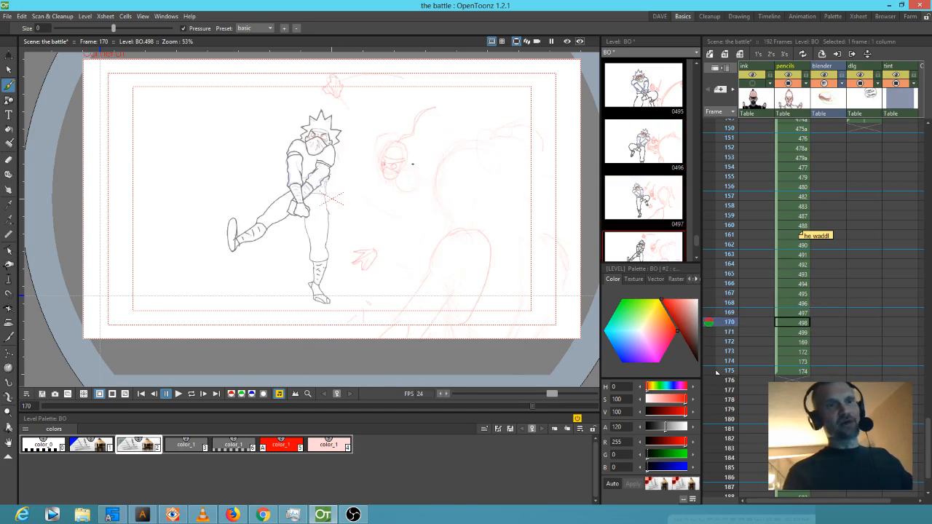
key("period")
key("comma")
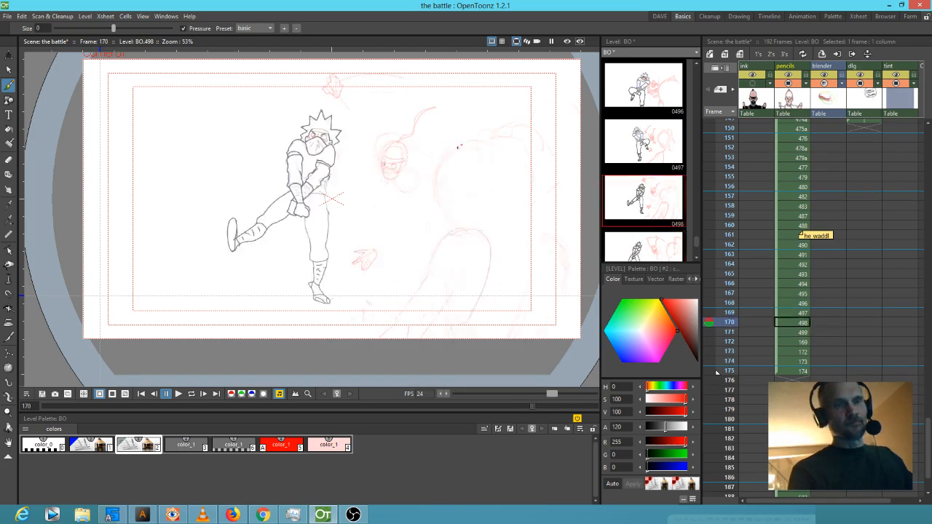
left_click_drag(349, 189, 342, 222)
mouse_move(351, 182)
left_mouse_down()
mouse_move(357, 206)
mouse_move(359, 181)
left_mouse_up()
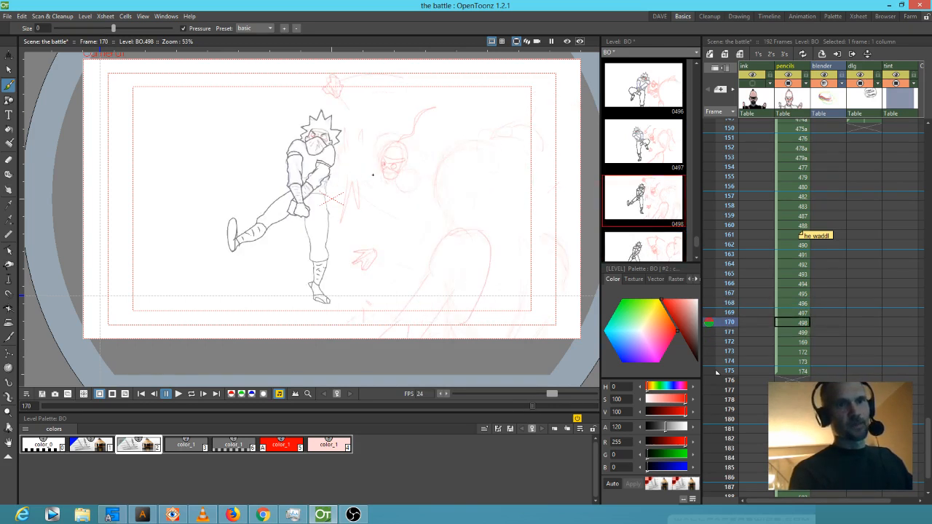
- On frame 170, sketch the background ninja's arms, linking his body to the raised fist and to the lowered hand
key("comma")
key("period")
key("comma")
key("period")
key("comma")
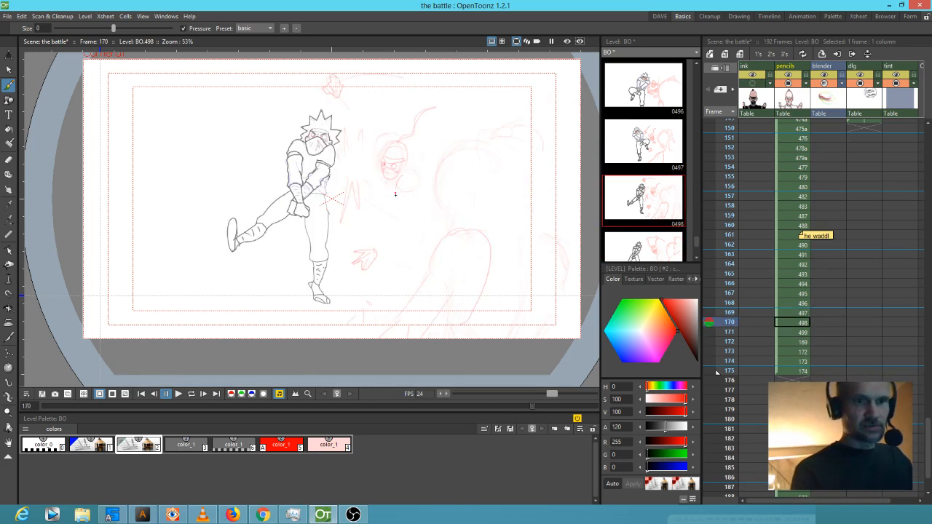
mouse_move(394, 193)
left_mouse_down()
mouse_move(411, 202)
mouse_move(379, 226)
mouse_move(393, 236)
mouse_move(416, 181)
left_mouse_up()
left_click(412, 208)
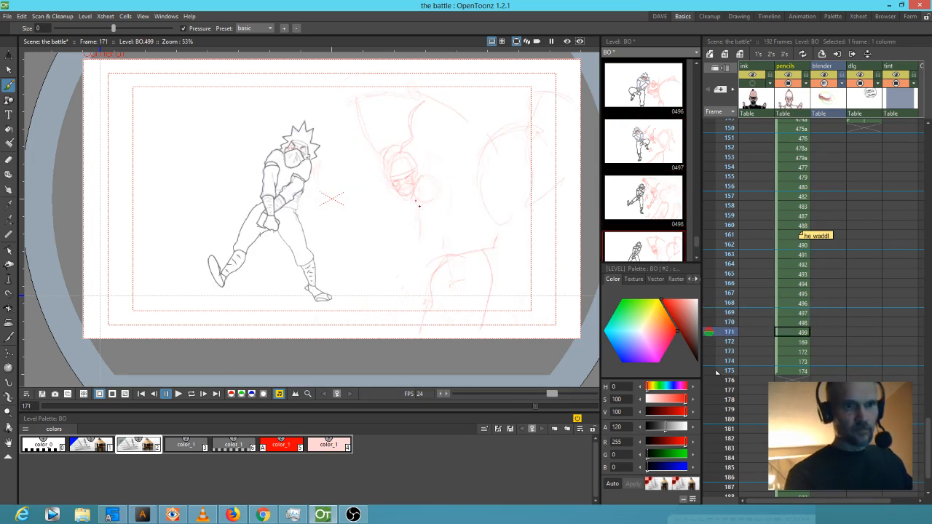
- On frame 171, sketch the background ninja's lowered arm reaching from the shoulder toward the spiky-haired ninja
mouse_move(417, 199)
left_mouse_down()
mouse_move(405, 207)
mouse_move(428, 210)
mouse_move(399, 212)
mouse_move(370, 246)
mouse_move(384, 252)
left_mouse_up()
key("Up")
key("Down")
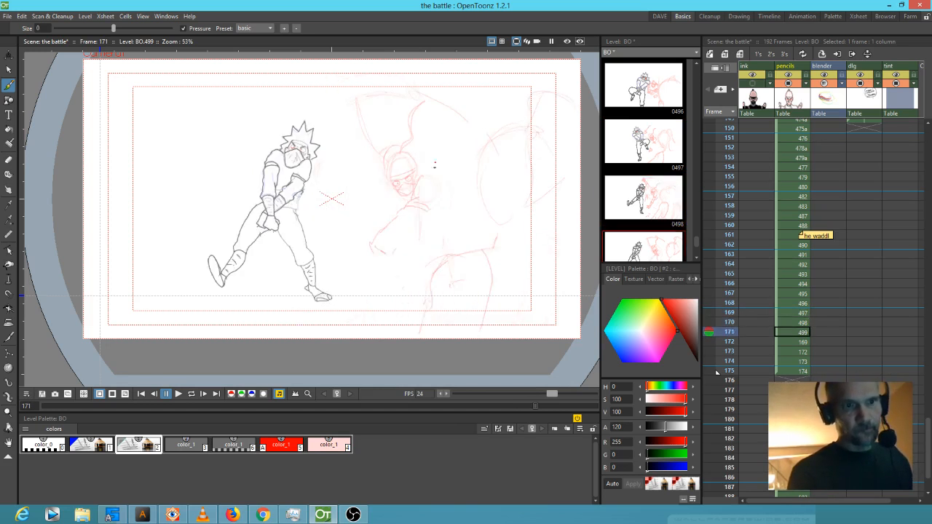
left_click_drag(386, 246, 417, 225)
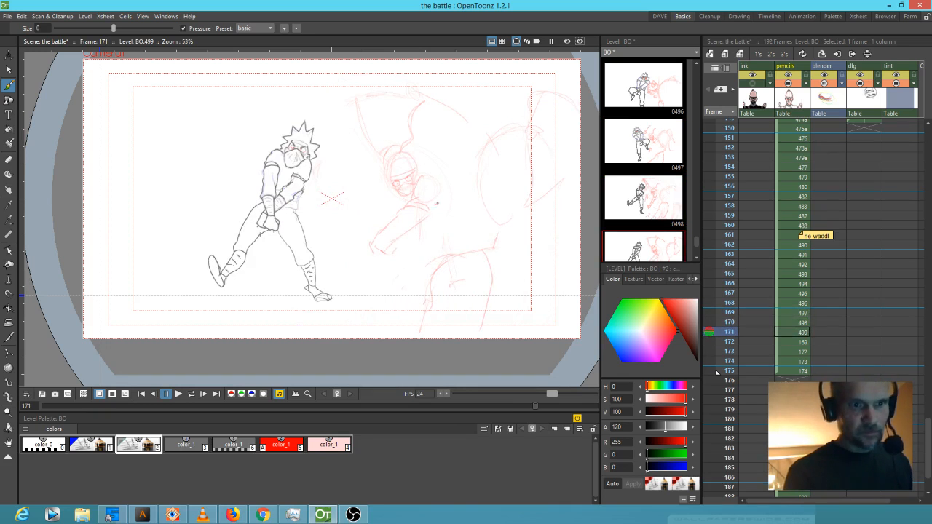
key("Up")
key("Down")
- On frame 168, sketch the background ninja's bent leg, erase the first version and redraw it beneath the lower hand
key("Up")
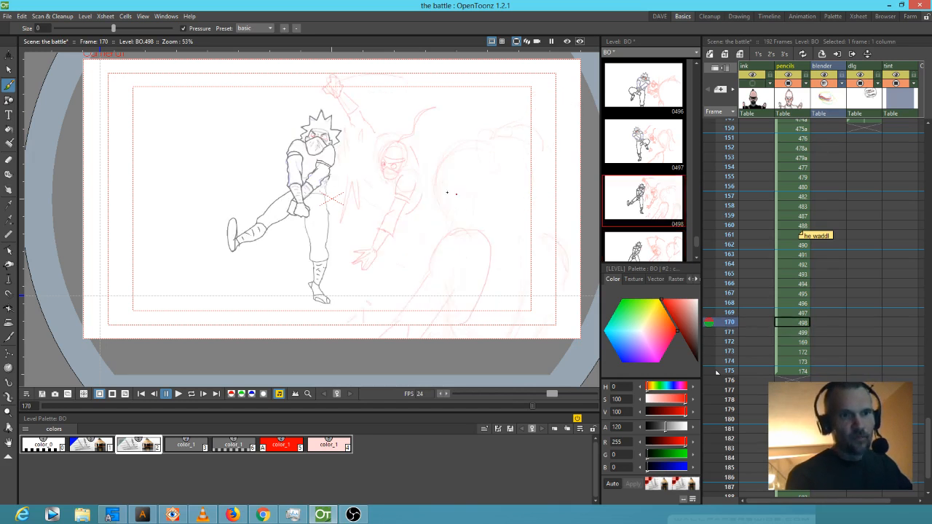
key("Up")
key("Up")
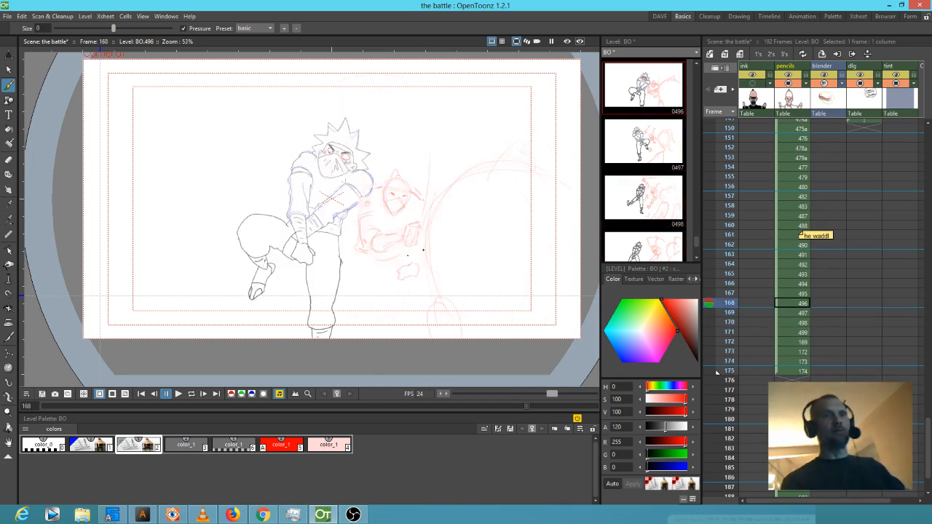
key("Up")
key("Down")
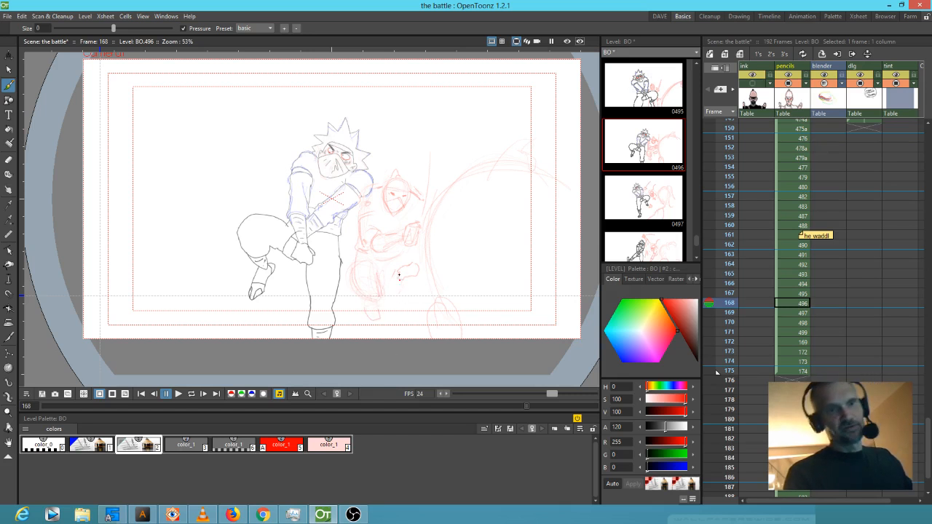
key(".")
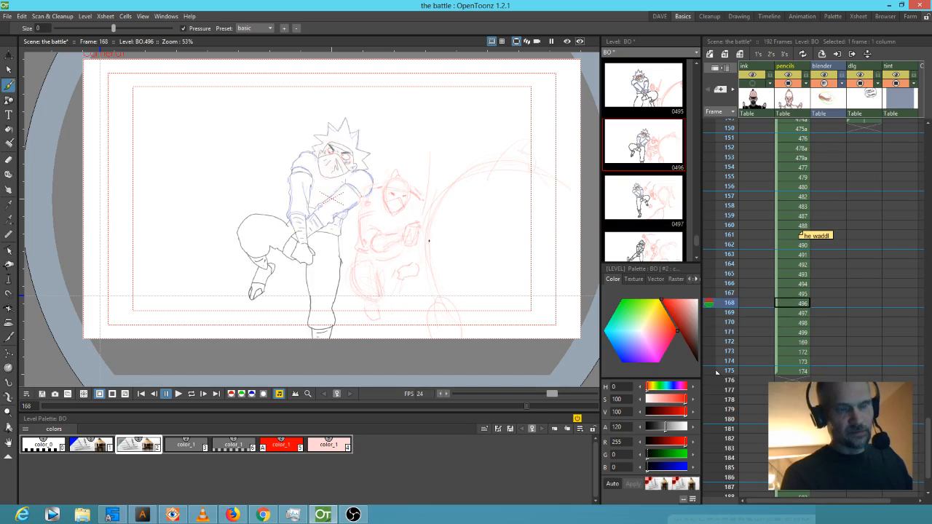
key("a")
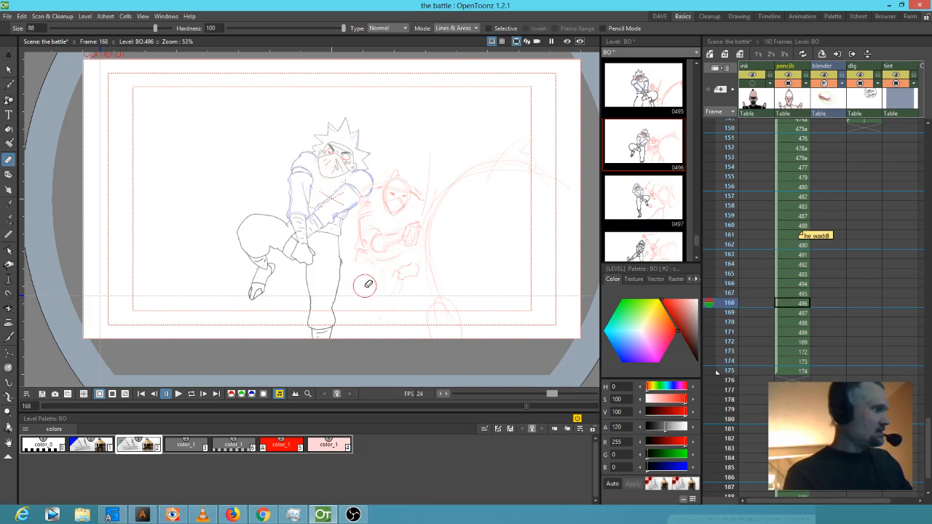
key("b")
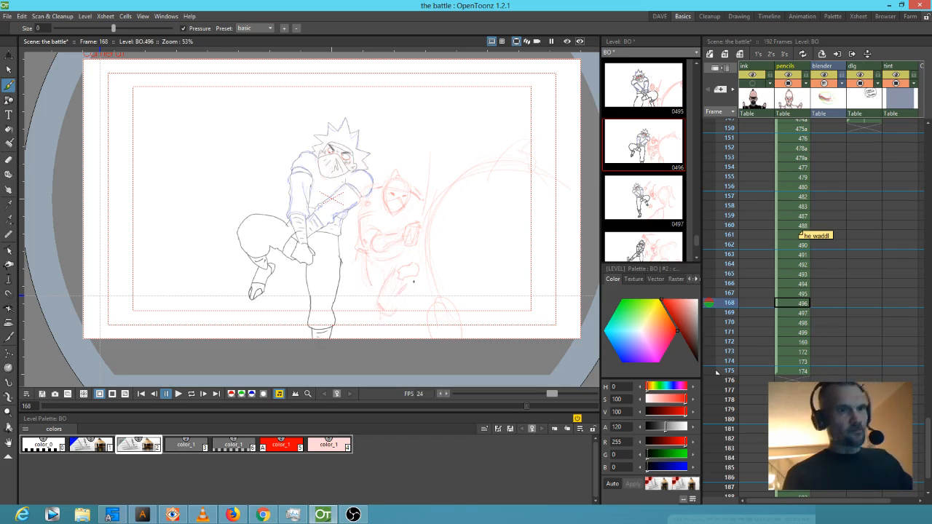
- On frame 169, sketch the background ninja's foot below his lowered hand
key("period")
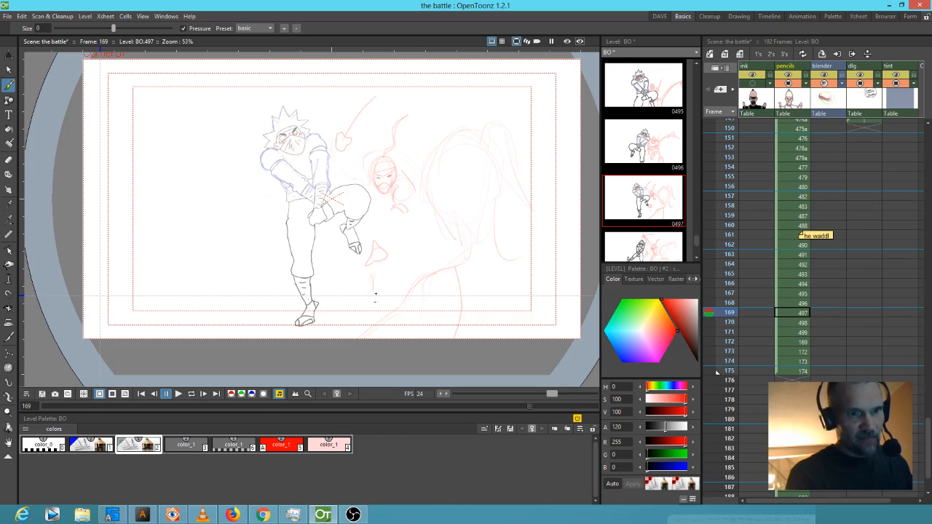
mouse_move(375, 301)
left_mouse_down()
mouse_move(390, 276)
mouse_move(377, 304)
mouse_move(383, 279)
left_mouse_up()
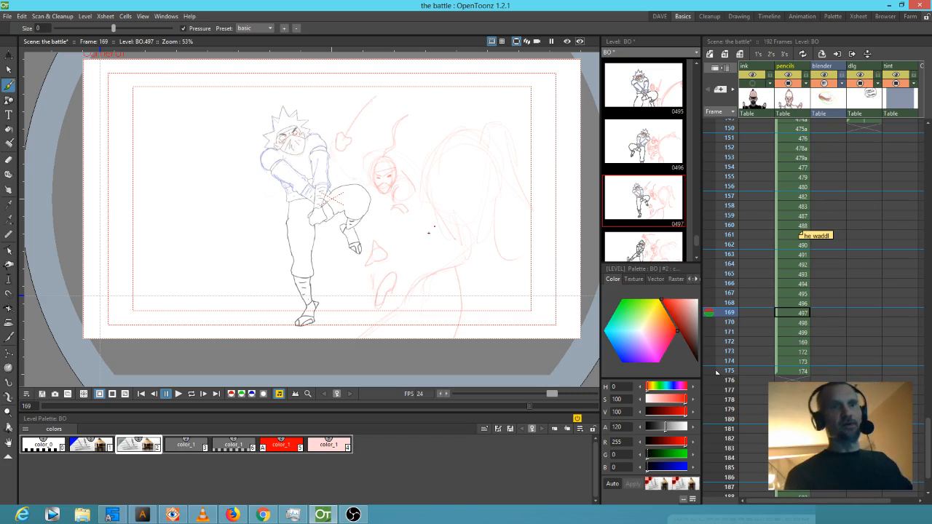
key("comma")
key("period")
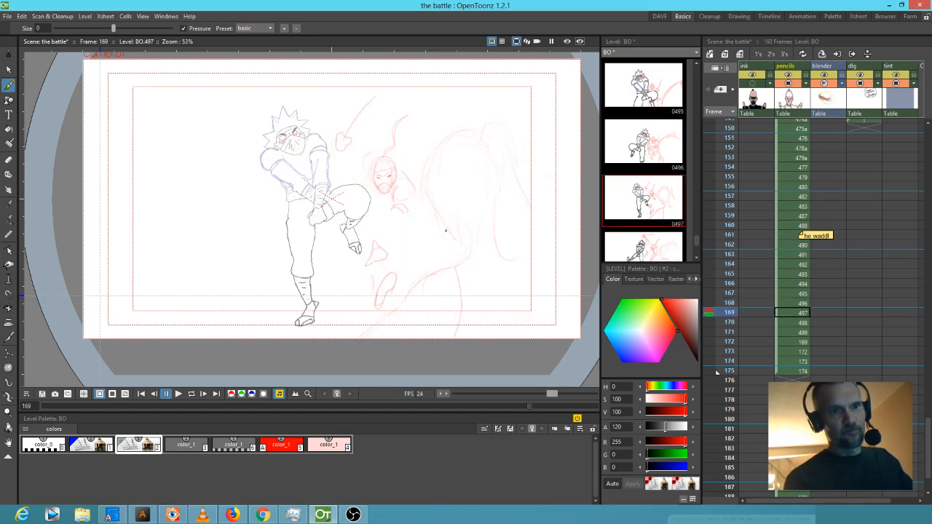
- On frame 170, sketch the background ninja's narrow foot beside and below his lowered hand
key("period")
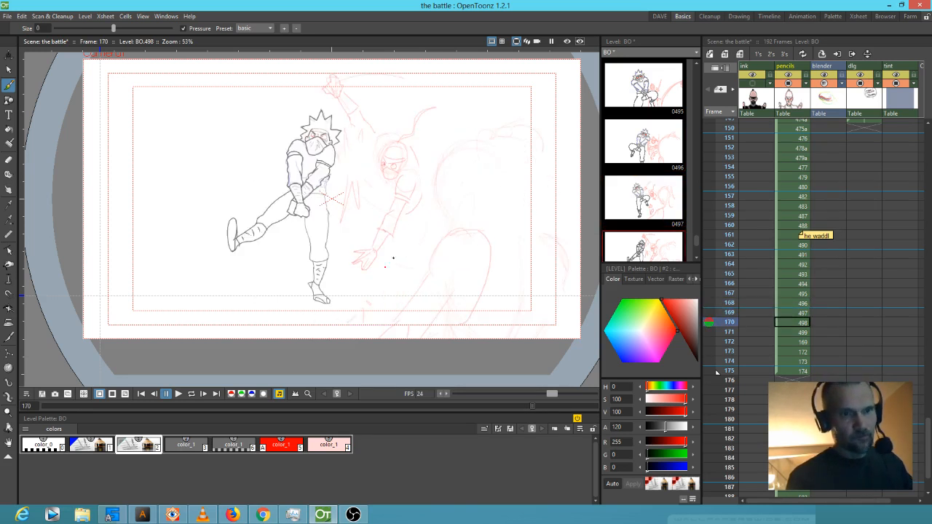
left_click_drag(393, 276, 388, 291)
mouse_move(391, 258)
left_mouse_down()
mouse_move(399, 270)
mouse_move(391, 299)
mouse_move(400, 282)
left_mouse_up()
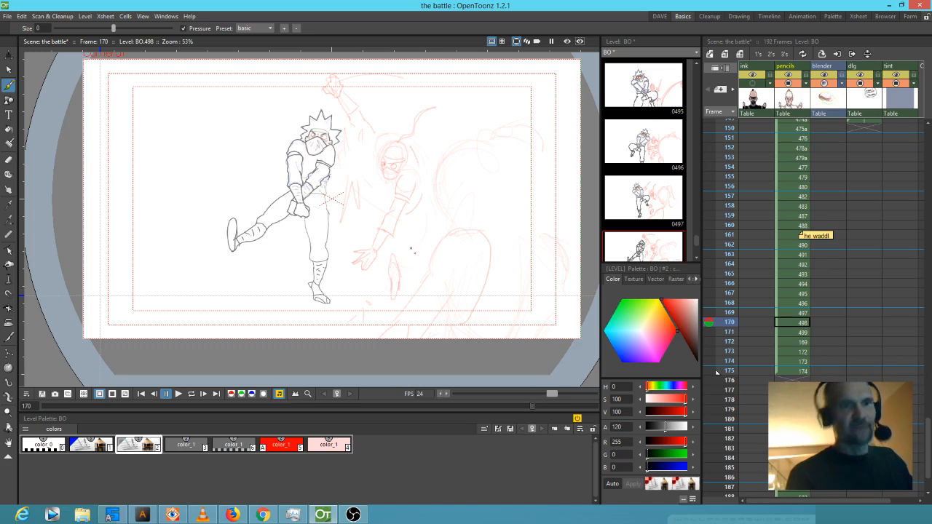
- On frame 171, rough in the background ninja's shoulder, hip and lower leg, checking against frame 170
key("period")
key("comma")
key("period")
key("comma")
key("period")
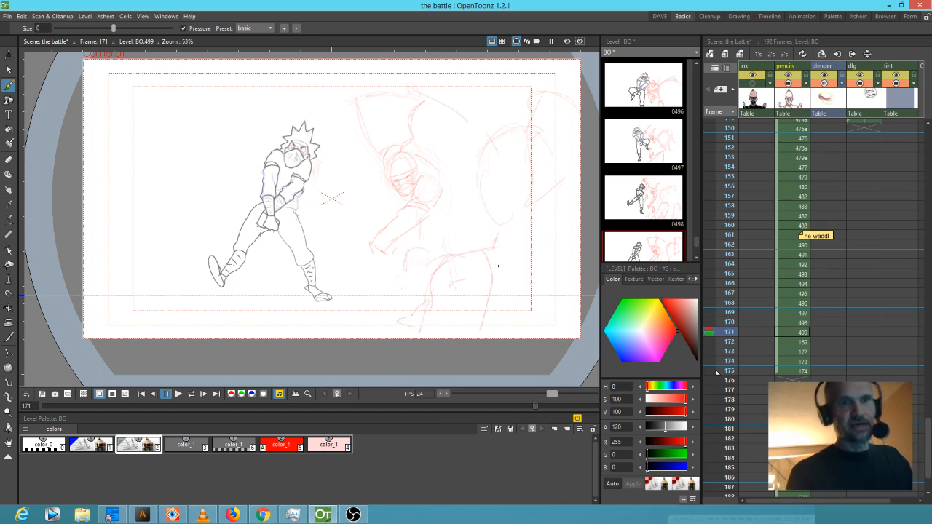
- On frame 169, sketch the background ninja's lowered arm with its wrist band, joining the shoulder to the hand
key("comma")
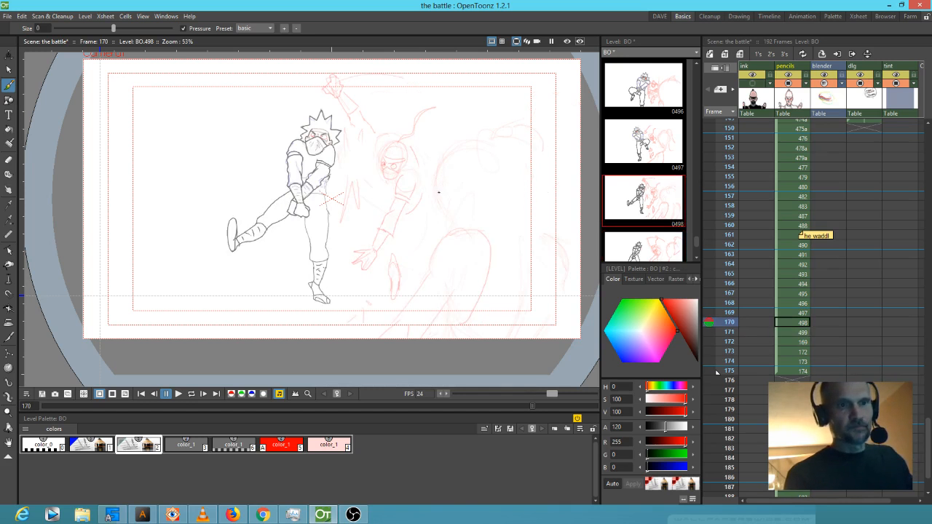
key("comma")
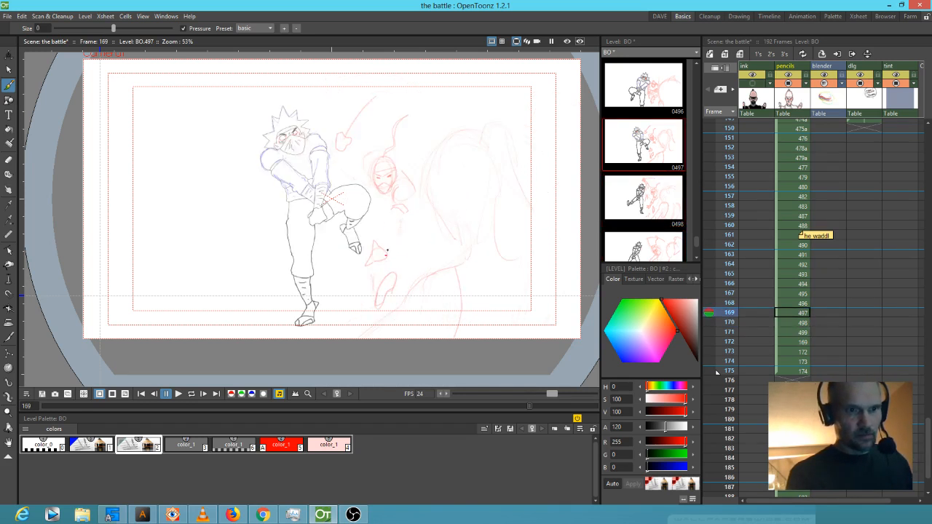
left_click_drag(401, 229, 404, 211)
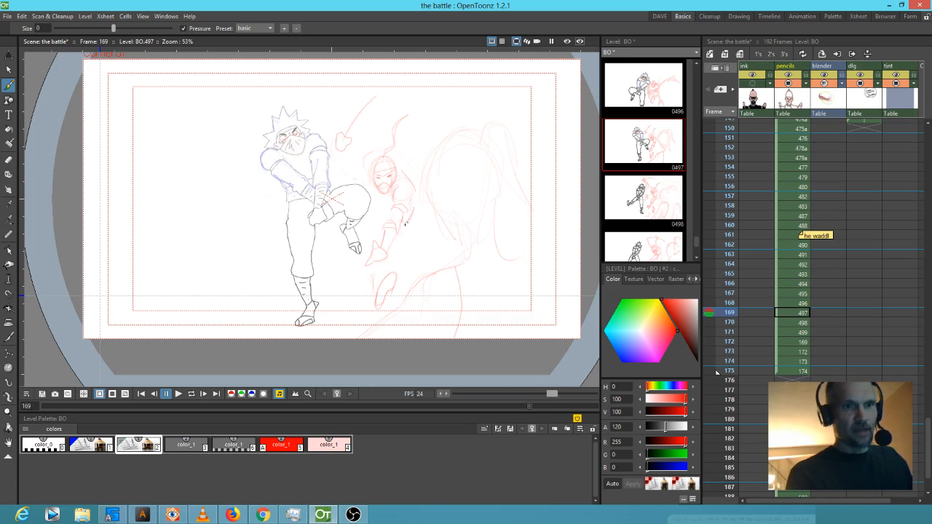
- On frame 168, extend the background ninja's leg down toward the camera frame's lower edge
key("comma")
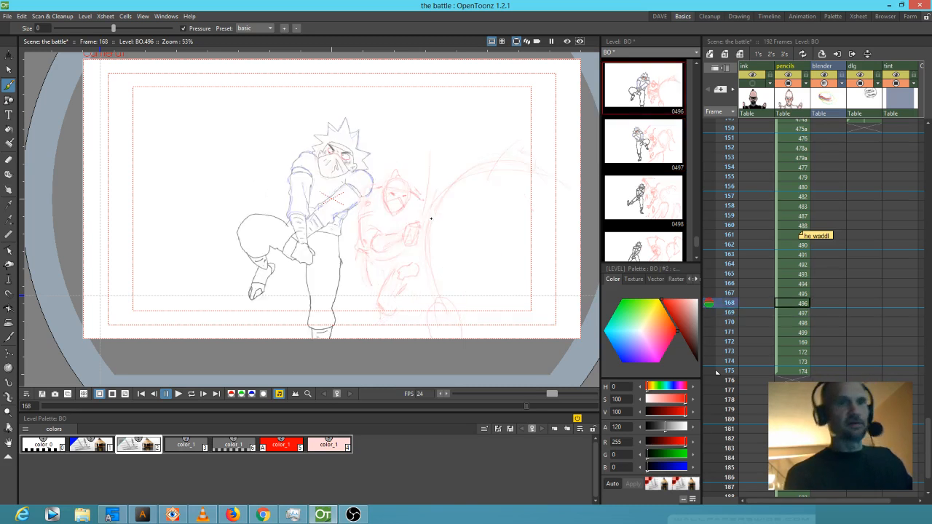
left_click_drag(420, 276, 441, 219)
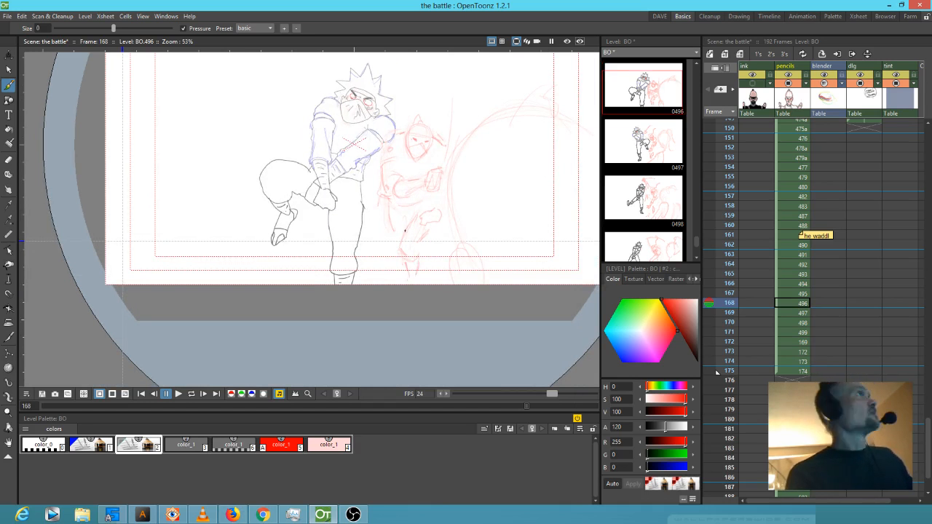
key("Down")
key("Up")
- On frame 169, sketch the background ninja's raised forearm beneath the sword hand
key("Down")
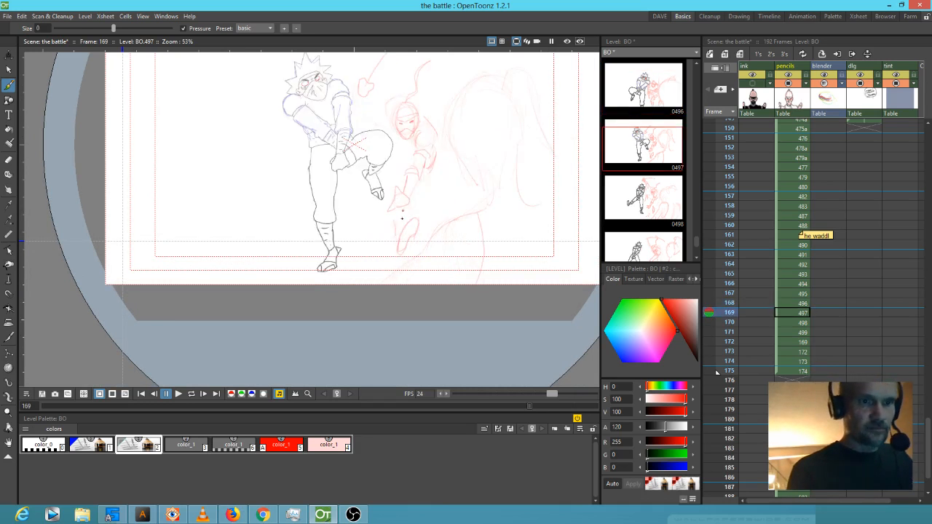
left_click_drag(447, 202, 434, 262)
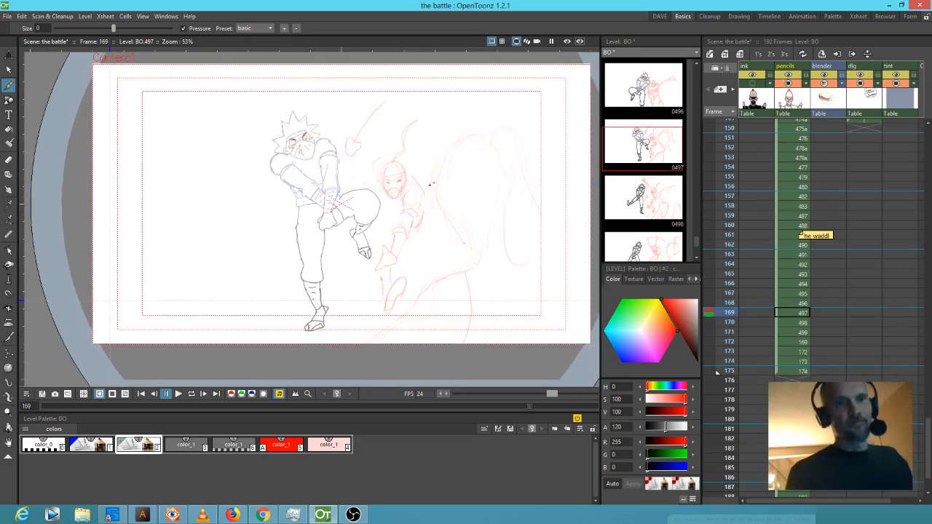
key("Up")
key("Down")
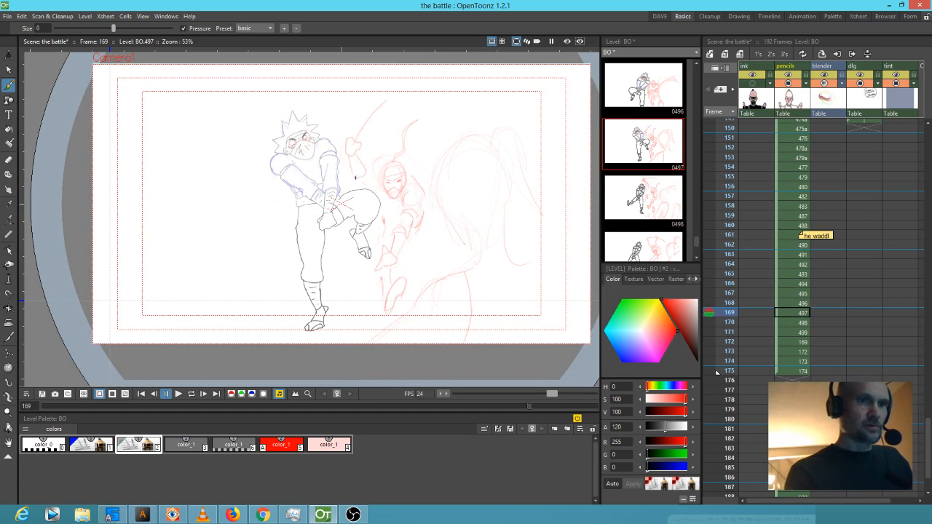
- Flip back through the drawings to frame 159 and forward again to review the motion leading into the background ninja's attack
key("comma")
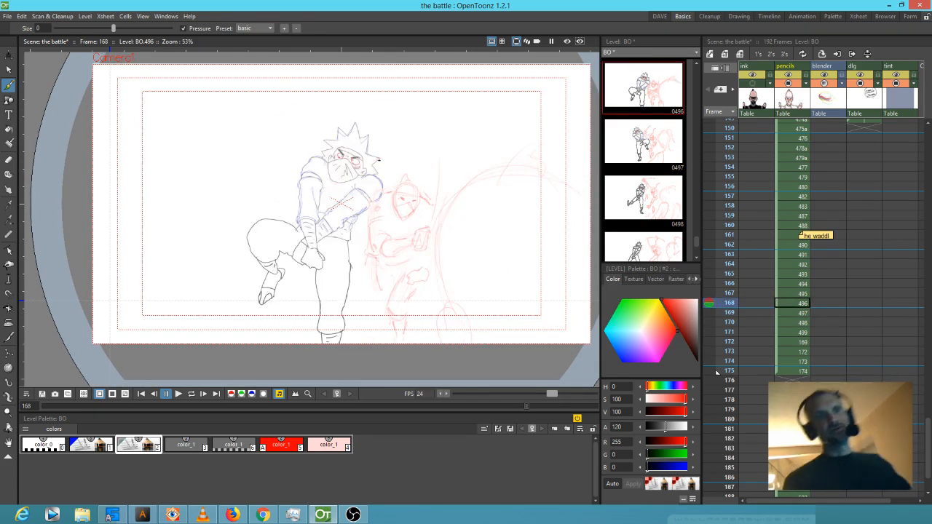
key("comma")
key("comma")
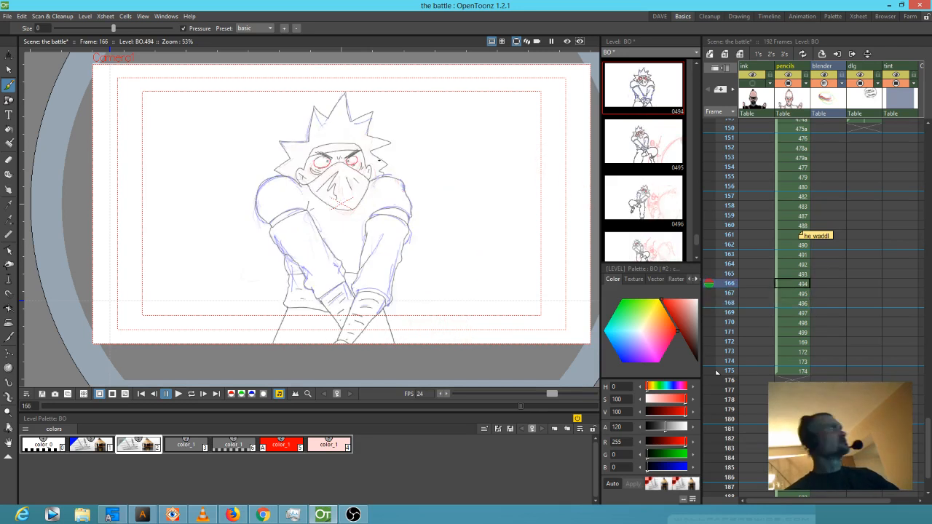
key("comma")
key("comma")
key("comma")
key("comma")
key("comma")
key("comma")
key("comma")
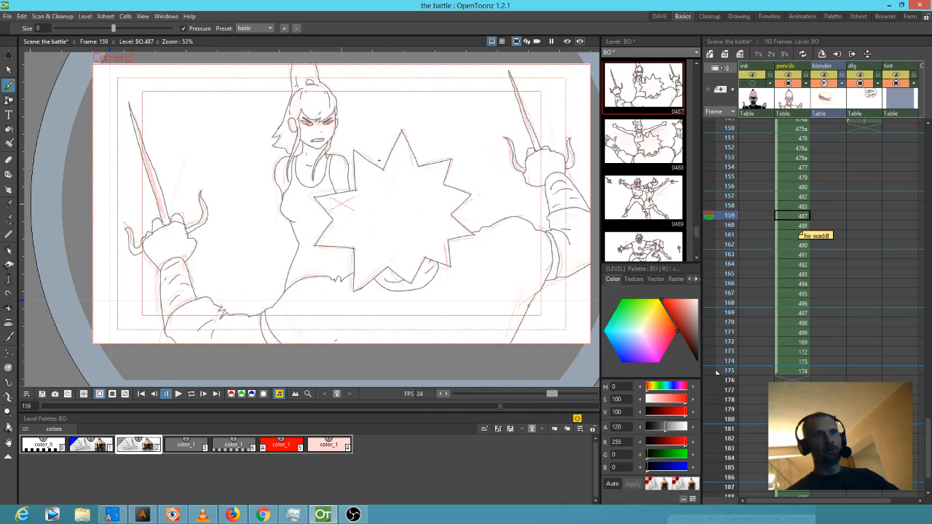
key("period")
key("period")
key("period")
key("period")
key("period")
key("period")
key("period")
key("period")
key("period")
key("period")
key("period")
key("period")
key("period")
key("comma")
key("comma")
key("comma")
key("comma")
key("period")
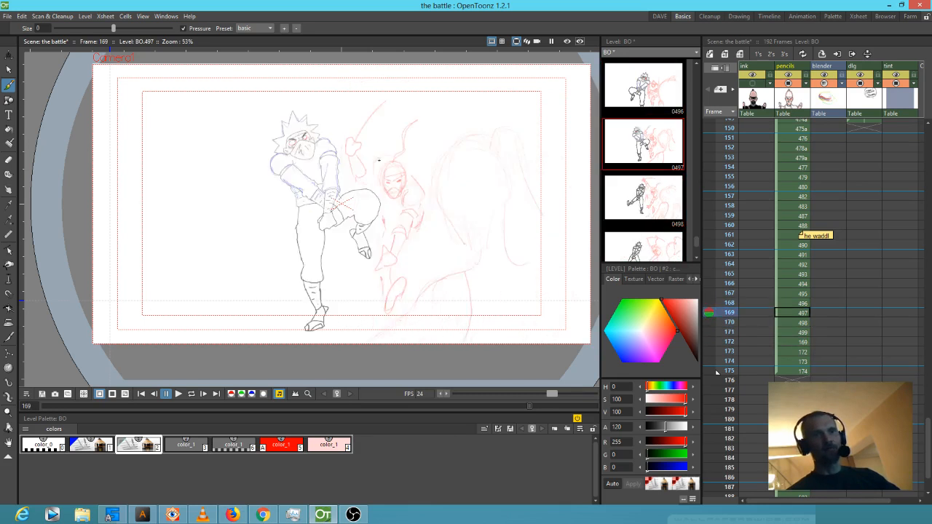
- On frame 171, sketch the background ninja's raised arm and hand at the base of the sword arc
key("period")
key("period")
key("comma")
key("period")
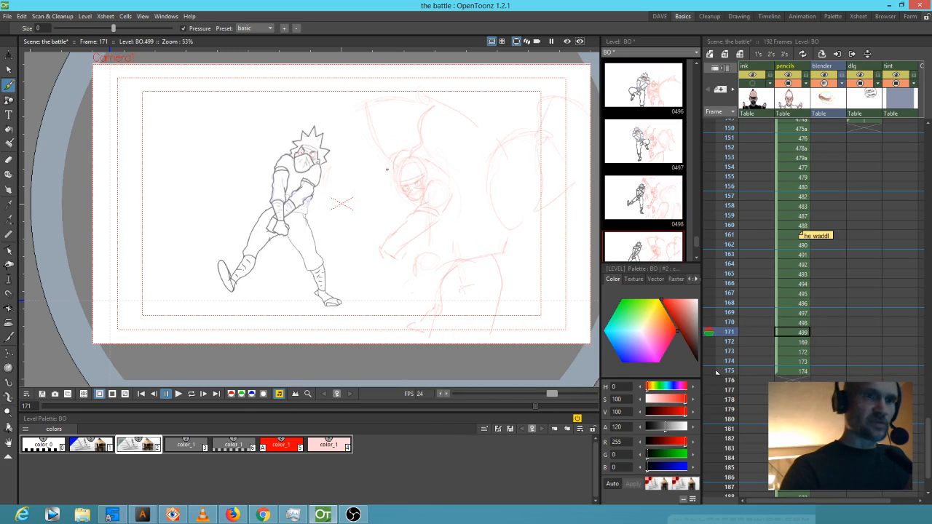
mouse_move(386, 166)
left_mouse_down()
mouse_move(361, 121)
mouse_move(386, 117)
left_mouse_up()
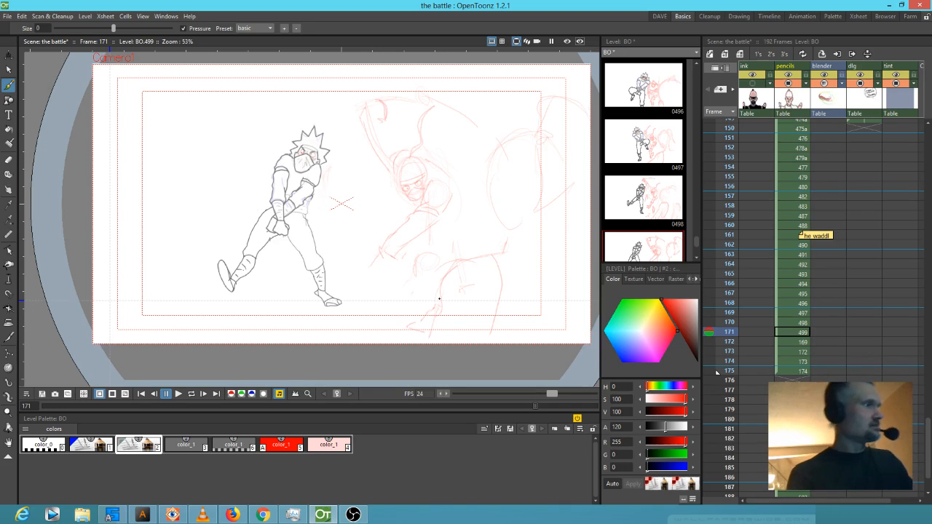
- On frame 171, erase the background ninja's raised hand and redraw the arm with its forearm bent back toward the head
key("comma")
key("period")
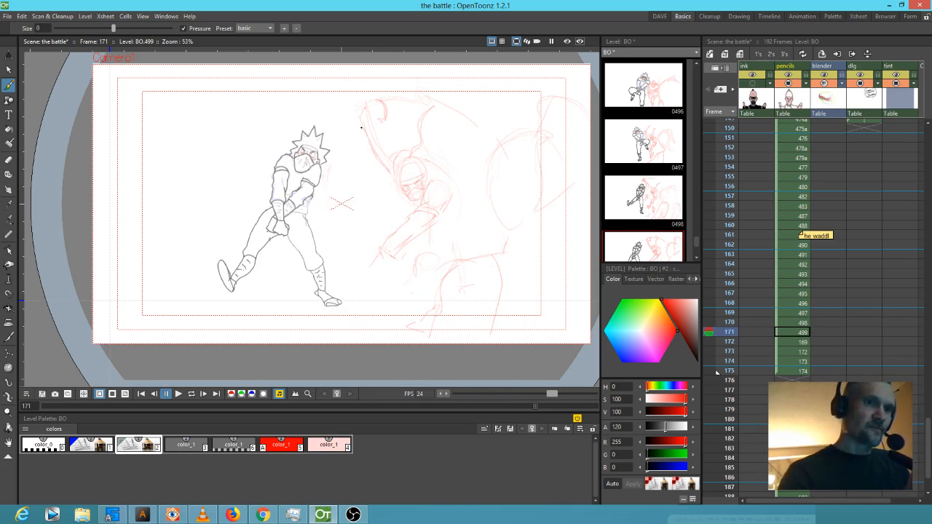
left_click_drag(383, 134, 392, 145)
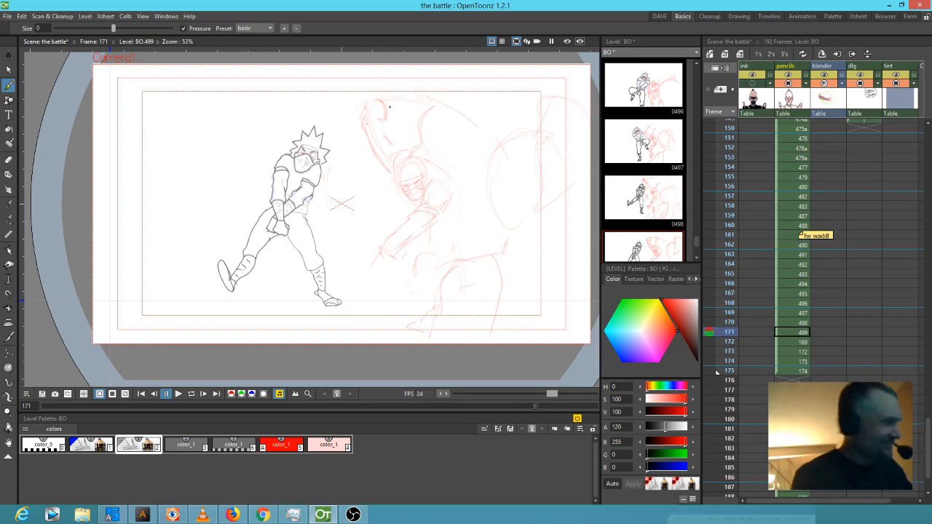
key("a")
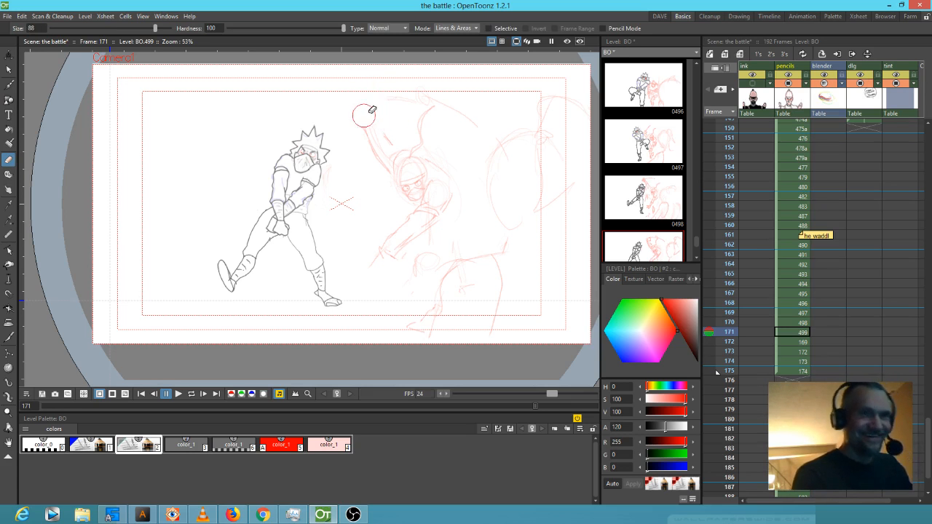
key("b")
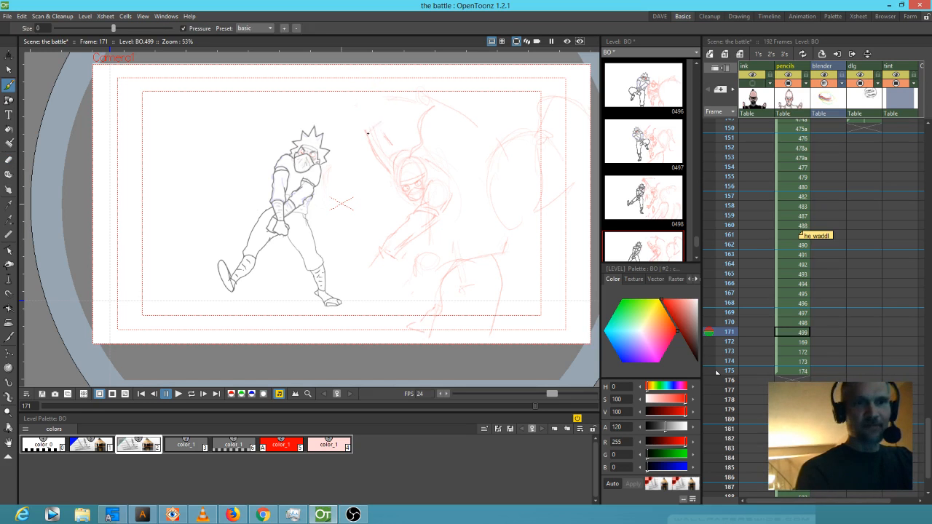
left_click_drag(389, 136, 381, 121)
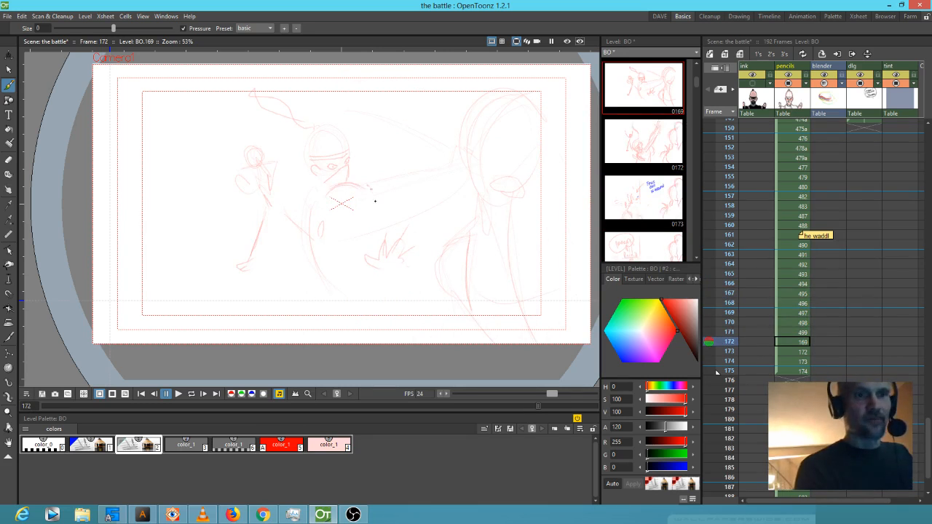
- On frame 172, sketch the attacking ninja's sleeve and outstretched upper arm, and add contour lines along the torso
left_click_drag(369, 185, 376, 217)
mouse_move(377, 185)
left_mouse_down()
mouse_move(423, 168)
mouse_move(431, 198)
mouse_move(379, 219)
left_mouse_up()
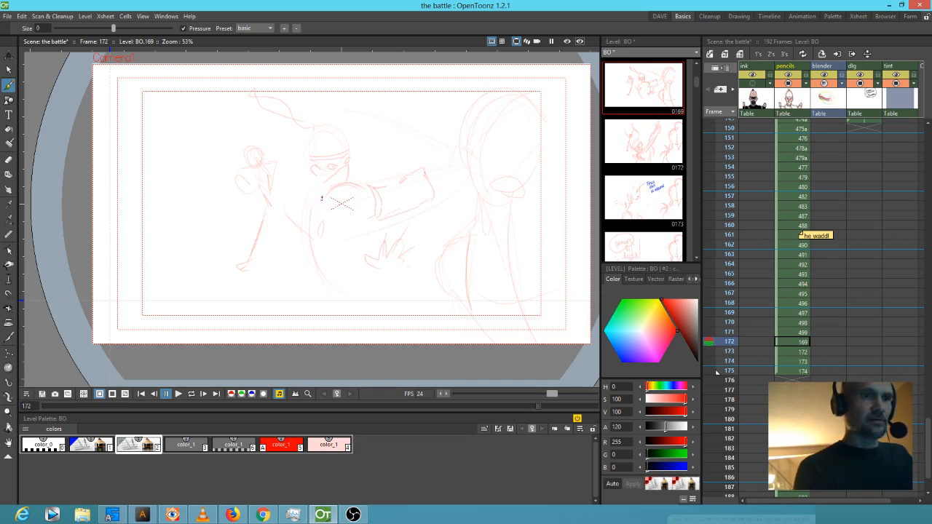
left_click_drag(314, 216, 325, 261)
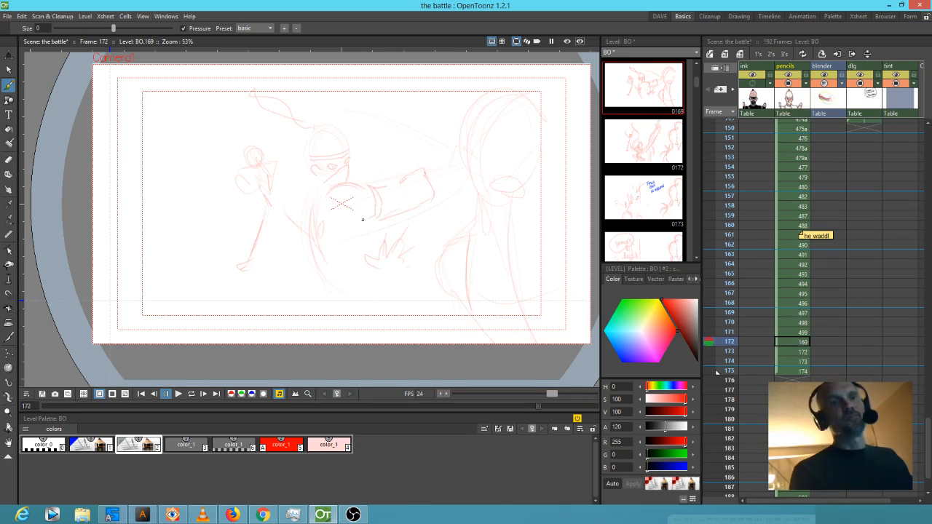
- Scrub through the drawings from frame 160 and flip between frames 168 and 169 to check the figures' motion
key("comma")
key("comma")
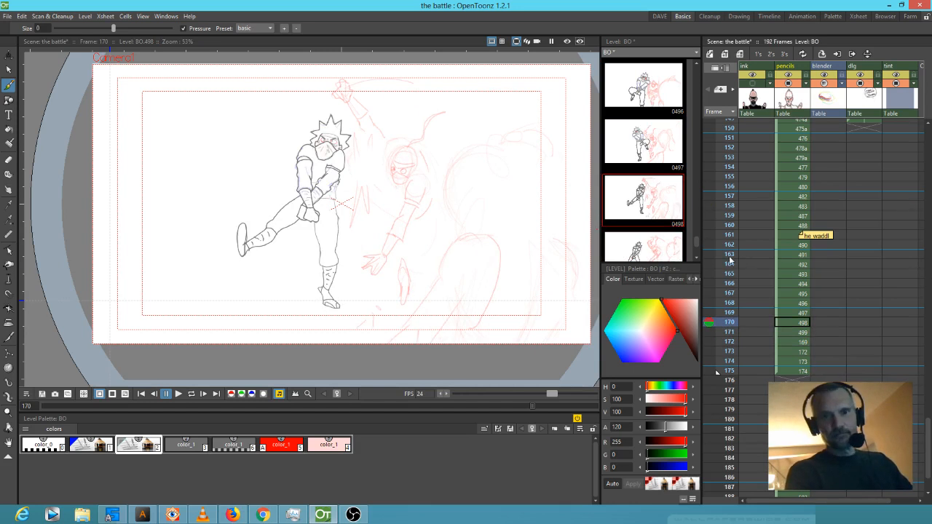
left_click(729, 224)
mouse_move(729, 225)
left_mouse_down()
mouse_move(727, 206)
mouse_move(717, 327)
mouse_move(705, 353)
mouse_move(703, 321)
mouse_move(702, 347)
mouse_move(698, 329)
mouse_move(694, 347)
mouse_move(692, 337)
mouse_move(701, 281)
left_mouse_up()
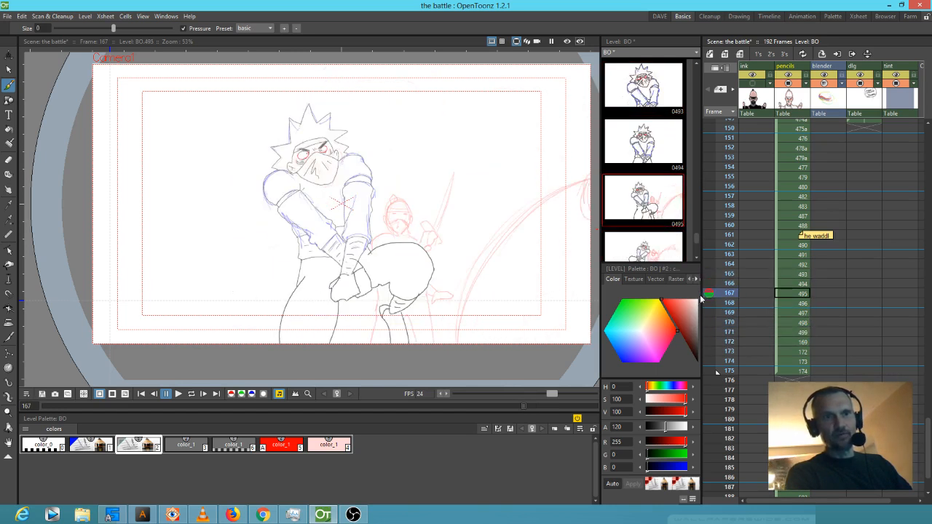
left_click(787, 304)
key("Down")
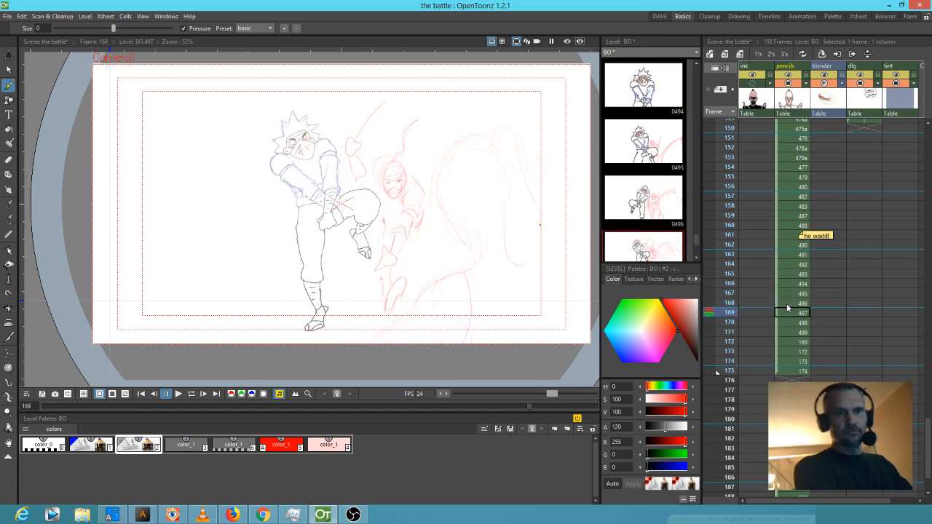
key("Up")
key("Down")
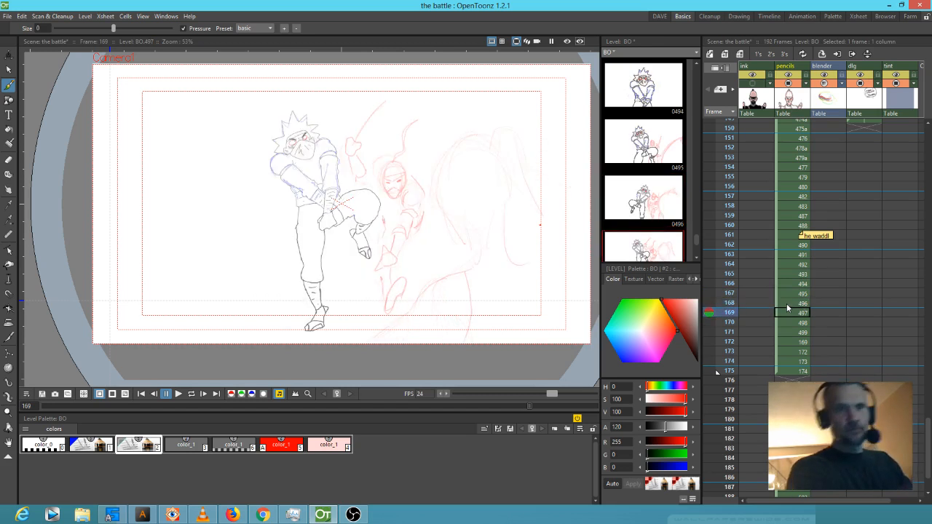
- On frame 169, define the large foreground figure's head outline and ear, and sketch the long ponytail hanging behind it
mouse_move(472, 138)
left_mouse_down()
mouse_move(500, 137)
mouse_move(496, 156)
mouse_move(501, 149)
mouse_move(437, 201)
mouse_move(447, 211)
mouse_move(466, 208)
mouse_move(479, 268)
left_mouse_up()
left_click_drag(508, 170, 513, 222)
left_click_drag(529, 270, 526, 301)
left_click_drag(560, 268, 544, 215)
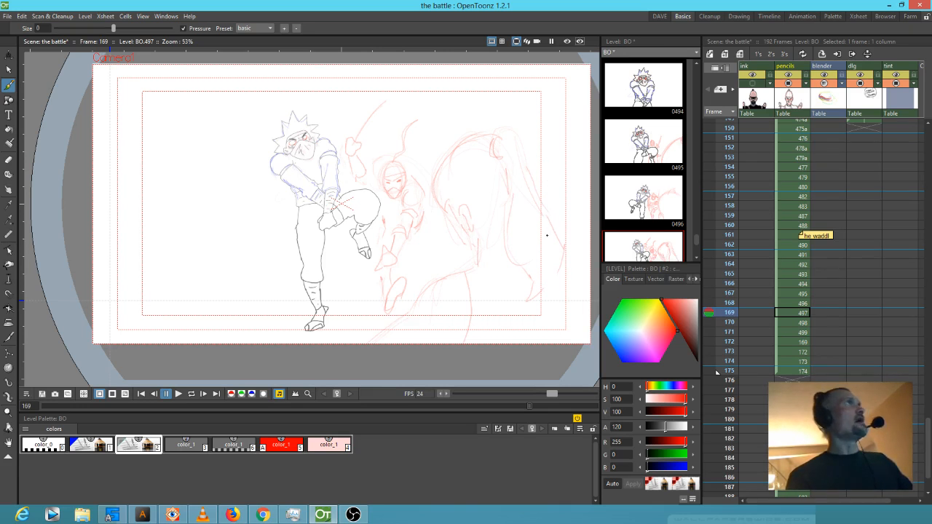
mouse_move(529, 138)
left_mouse_down()
mouse_move(541, 148)
mouse_move(540, 172)
left_mouse_up()
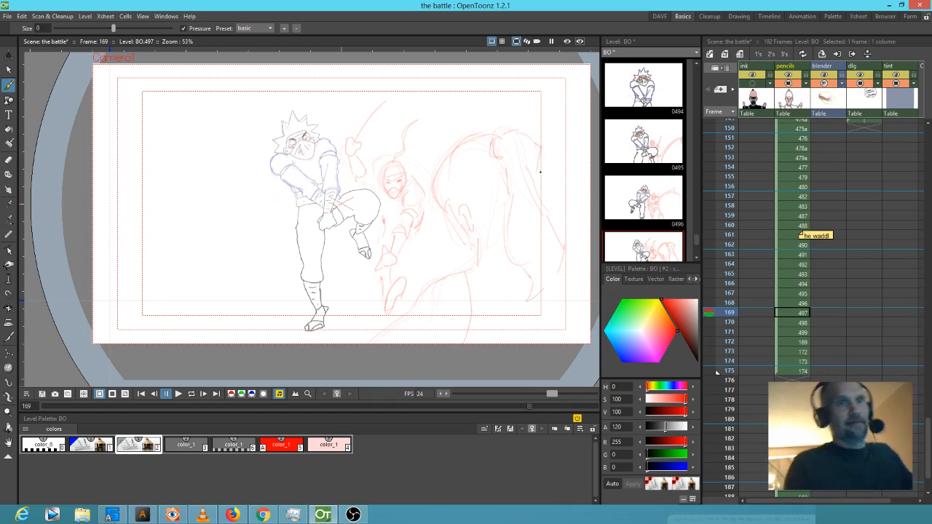
- On frame 170, sketch the large foreground figure's head, ear, hair tie and swinging ponytail over the rough outline
key("period")
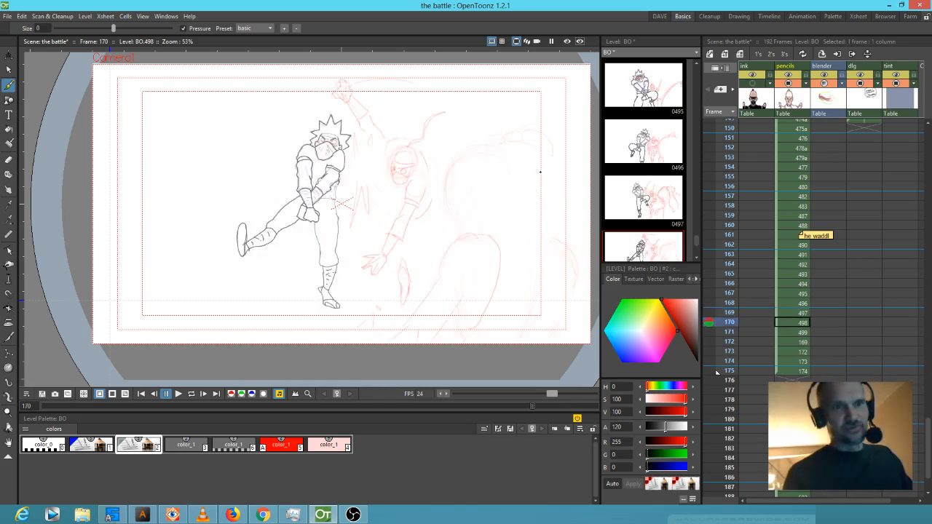
mouse_move(492, 149)
left_mouse_down()
mouse_move(508, 157)
mouse_move(453, 162)
mouse_move(443, 173)
mouse_move(444, 214)
mouse_move(471, 196)
mouse_move(479, 214)
left_mouse_up()
key(".")
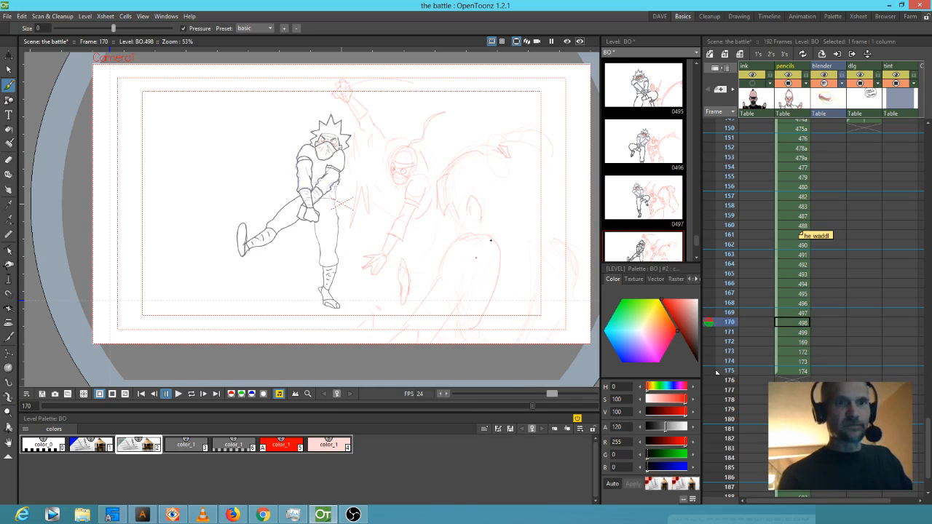
key(".")
key(".")
mouse_move(502, 249)
left_mouse_down()
mouse_move(511, 274)
mouse_move(537, 284)
left_mouse_up()
key(".")
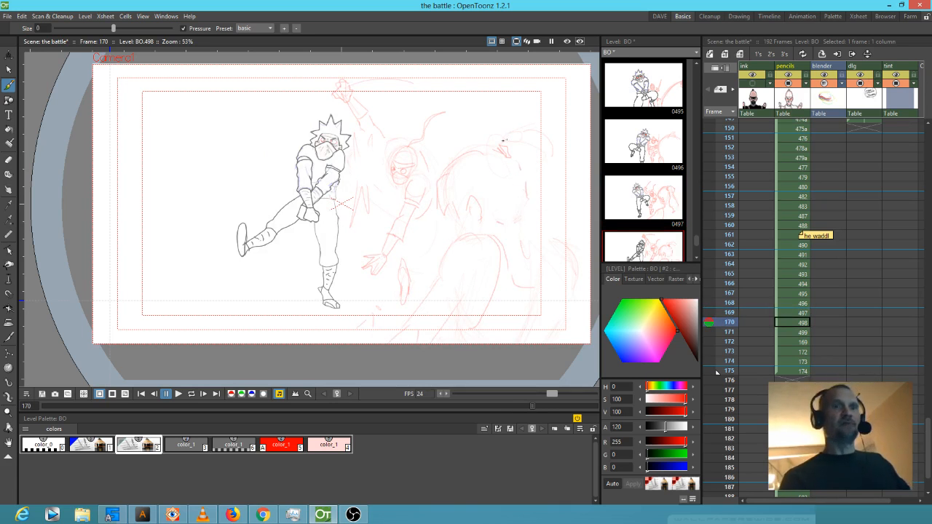
key(".")
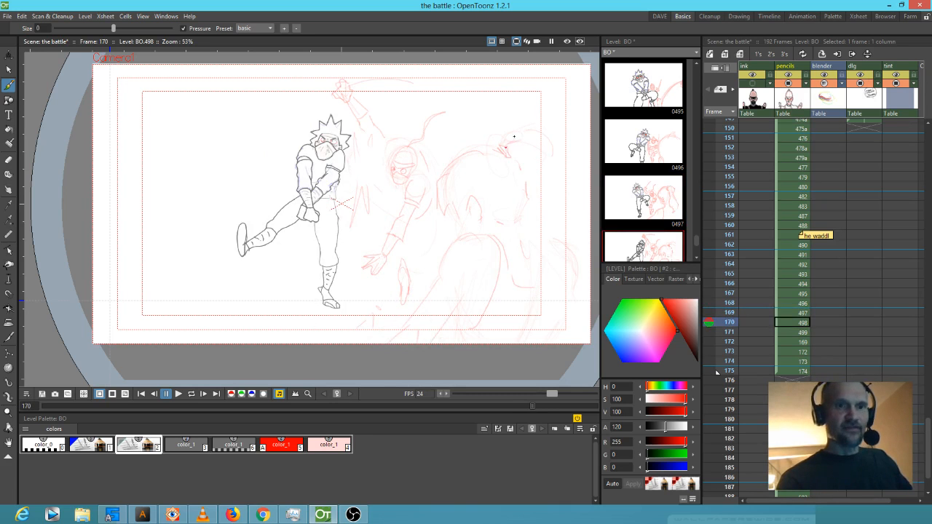
left_click_drag(547, 124, 582, 175)
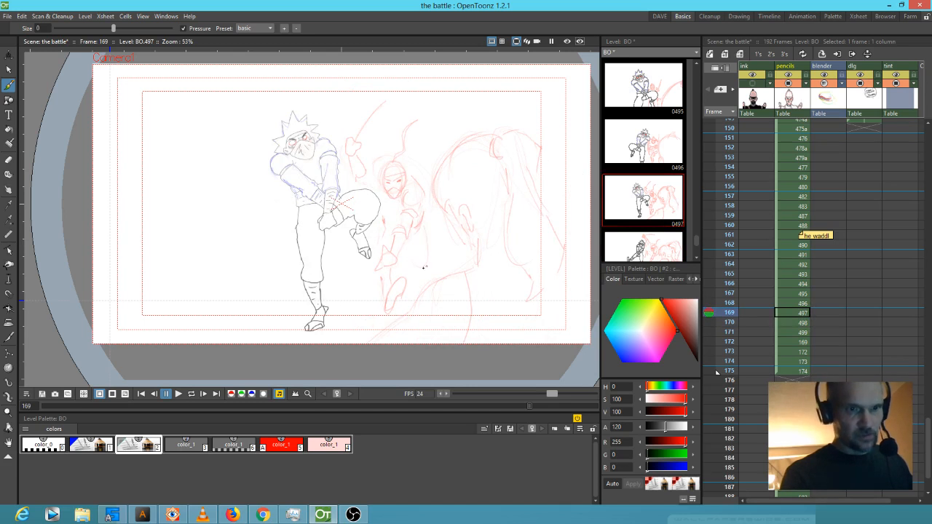
- On frame 170, sketch the background ninja's bent leg and second foot, using the neighbouring drawings as reference
key("Up")
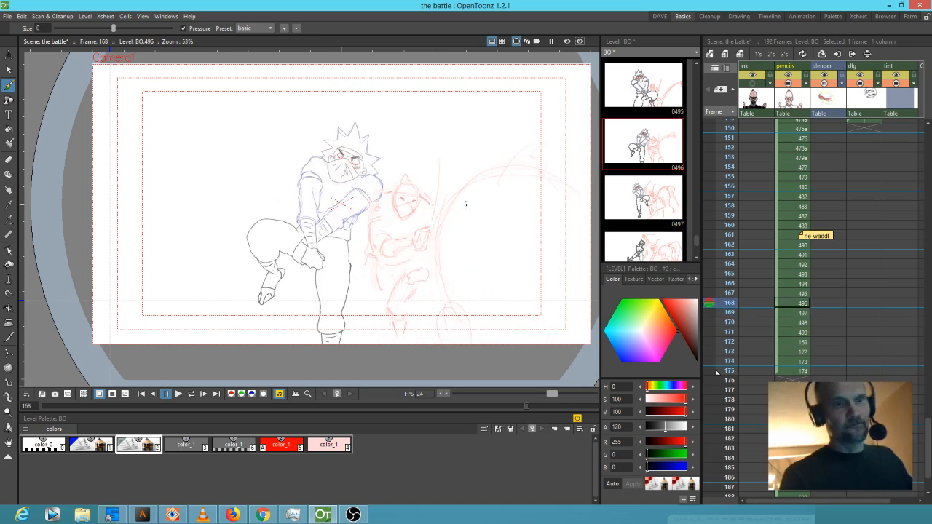
key("Down")
key("Down")
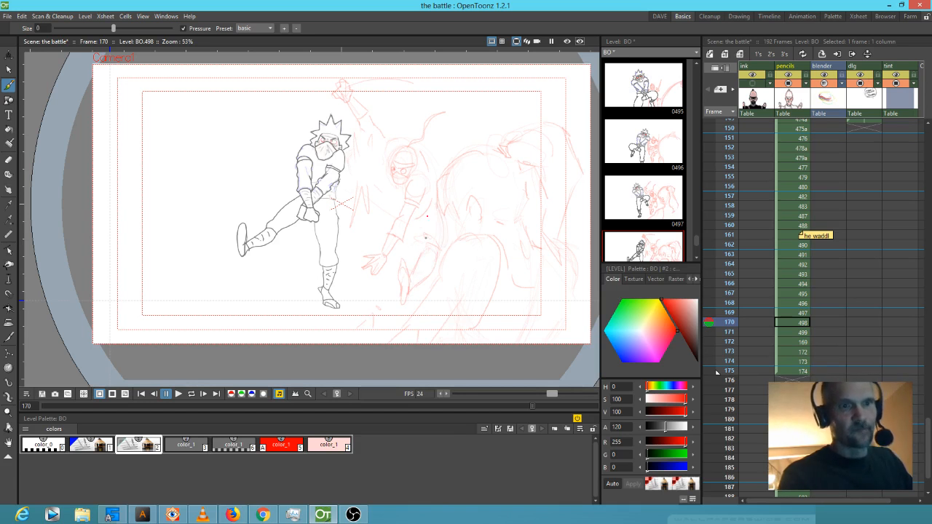
key("Up")
key("Down")
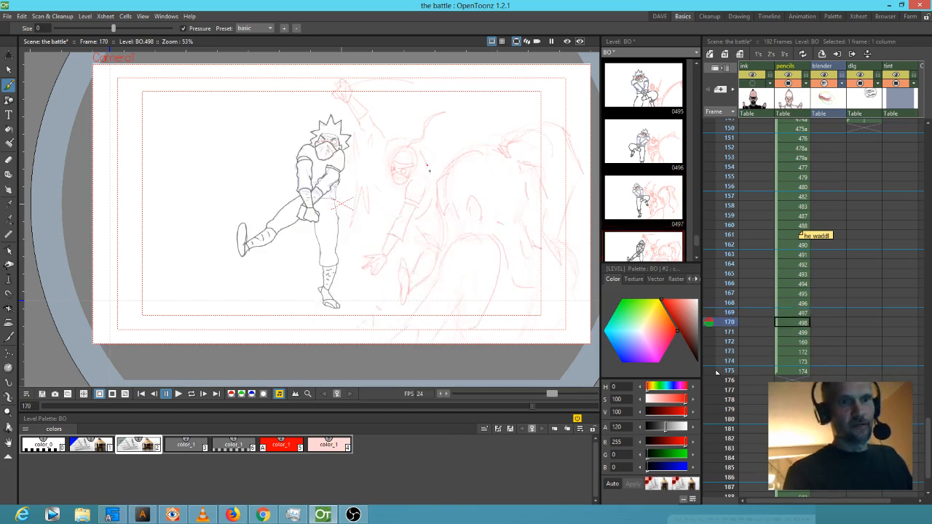
key("Up")
key("Down")
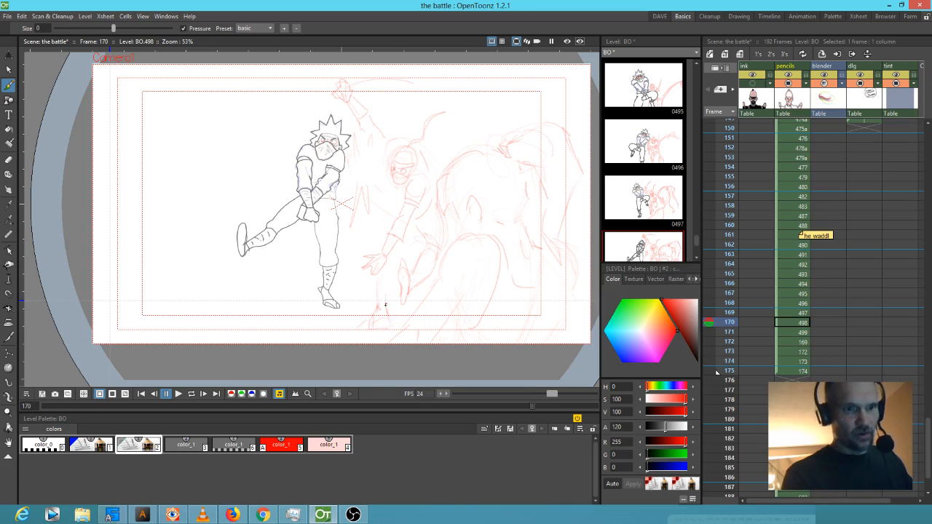
- Flip back and forth between the drawings around frames 169 to 171 to examine how the background ninja's legs move
key("Up")
key("Down")
key("Down")
key("Down")
key("Up")
key("Up")
key("Down")
key("Up")
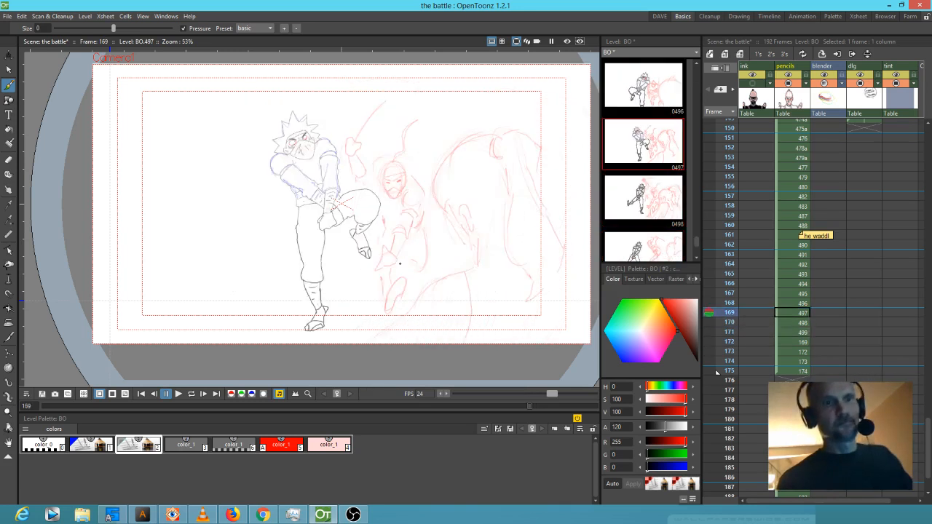
key("Down")
key("Down")
key("Up")
key("Up")
key("Up")
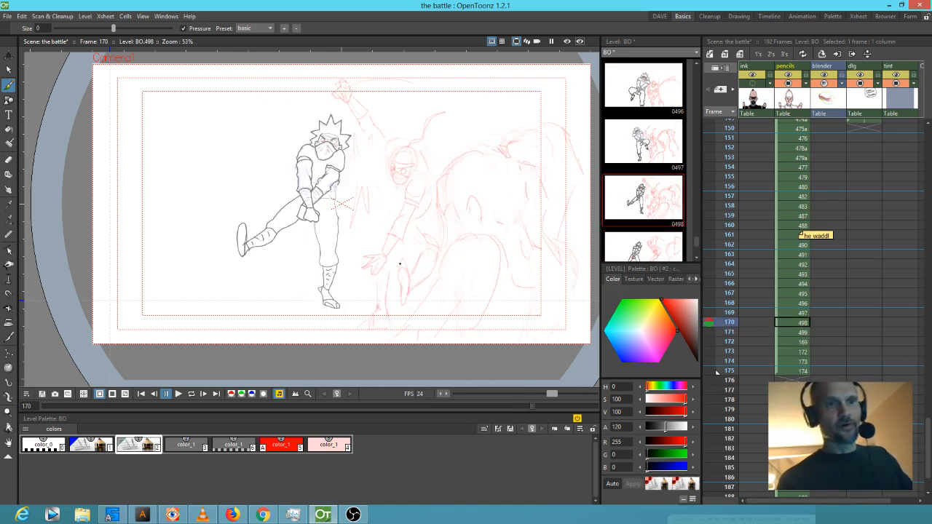
- On frame 170, sketch the background ninja's lower leg above the second foot, comparing it with frame 171
key("Down")
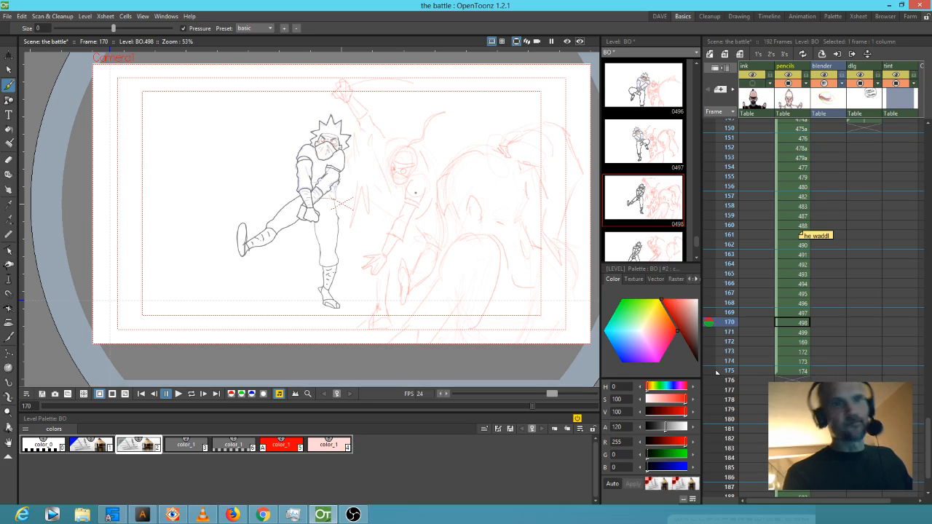
key("Down")
key("Up")
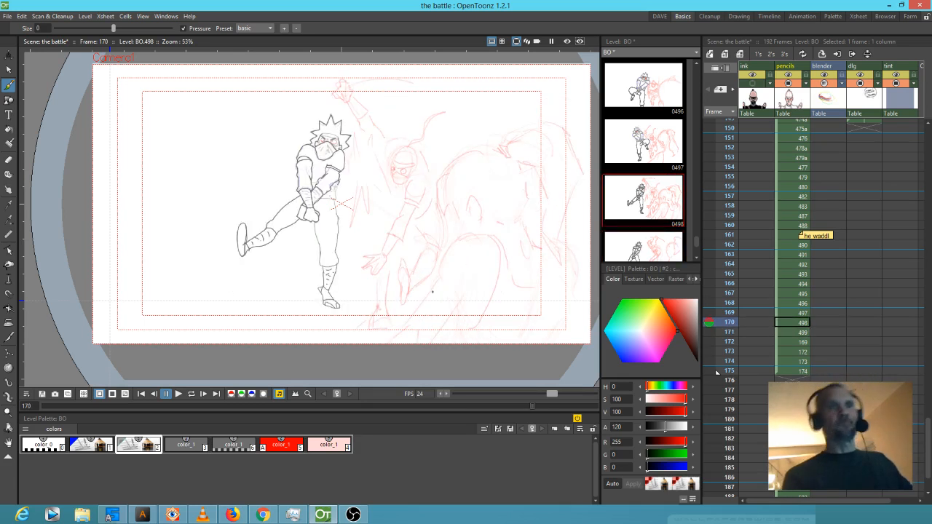
key("Down")
key("Up")
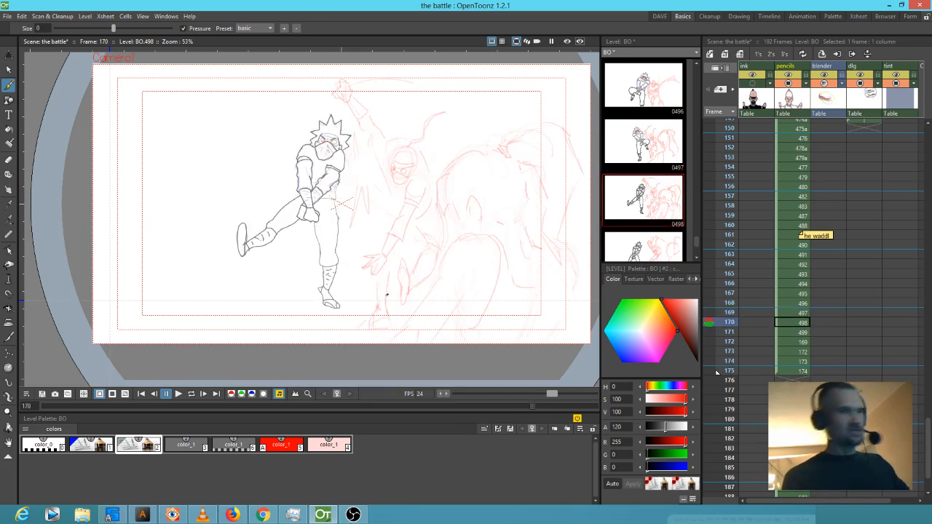
- On frame 170, squash the second lower leg and foot to 75.83% height and move them 12.76 mm right and 13.14 mm up
key("s")
mouse_move(393, 291)
left_mouse_down()
mouse_move(391, 269)
mouse_move(360, 312)
mouse_move(394, 299)
left_mouse_up()
left_click_drag(376, 340, 387, 291)
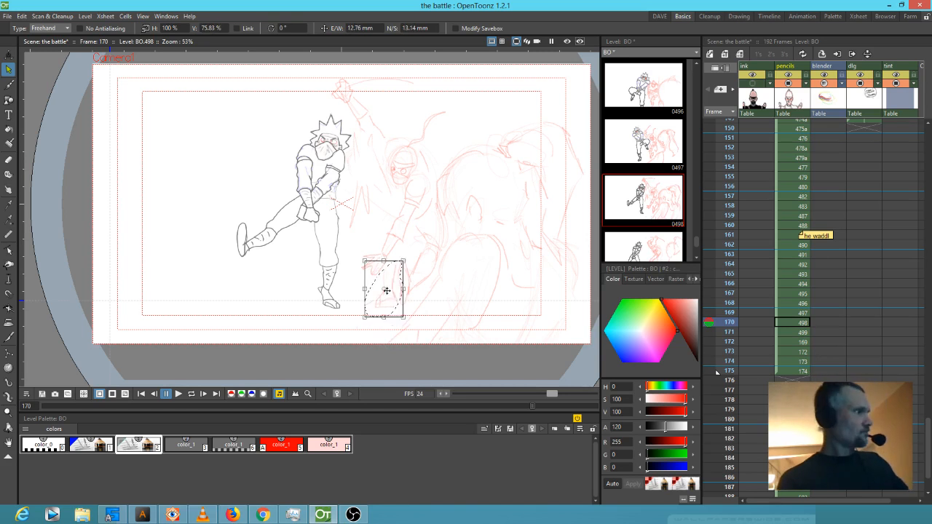
key("Up")
key("Down")
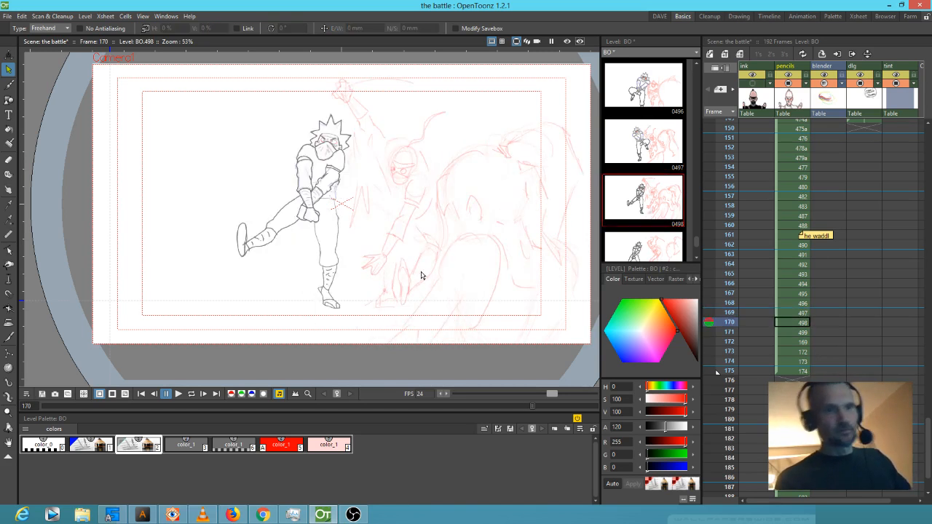
- On frame 170, rework the background ninja's bent thigh and knee, erasing the rough leg lines beside the foreground figure
key("b")
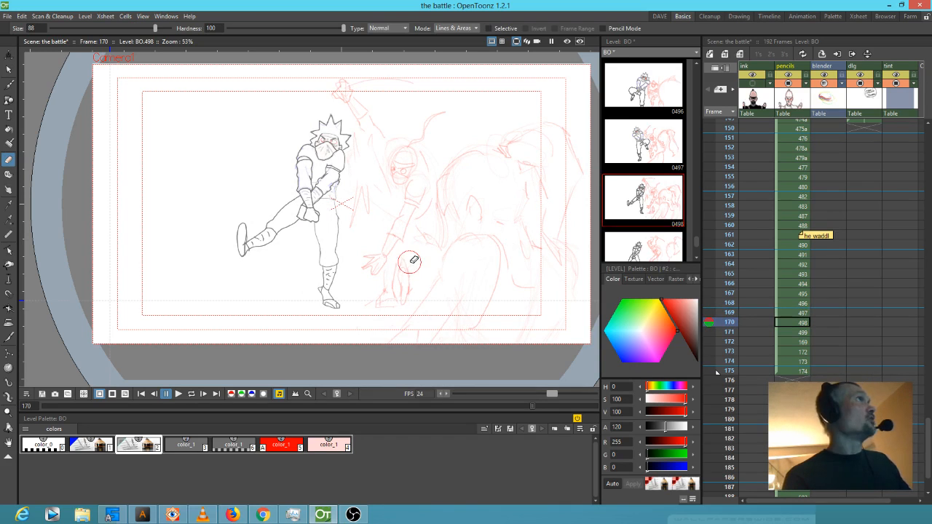
key("b")
mouse_move(401, 276)
left_mouse_down()
mouse_move(404, 300)
mouse_move(409, 273)
left_mouse_up()
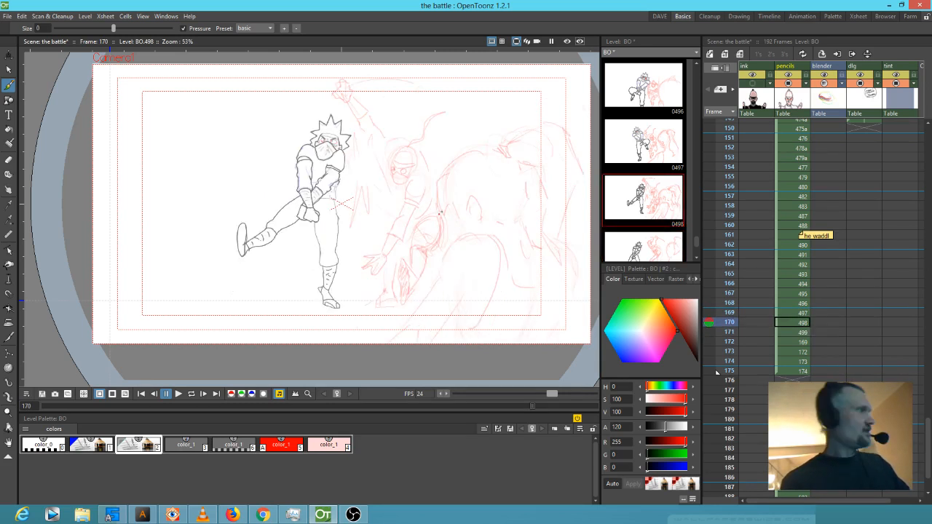
key("e")
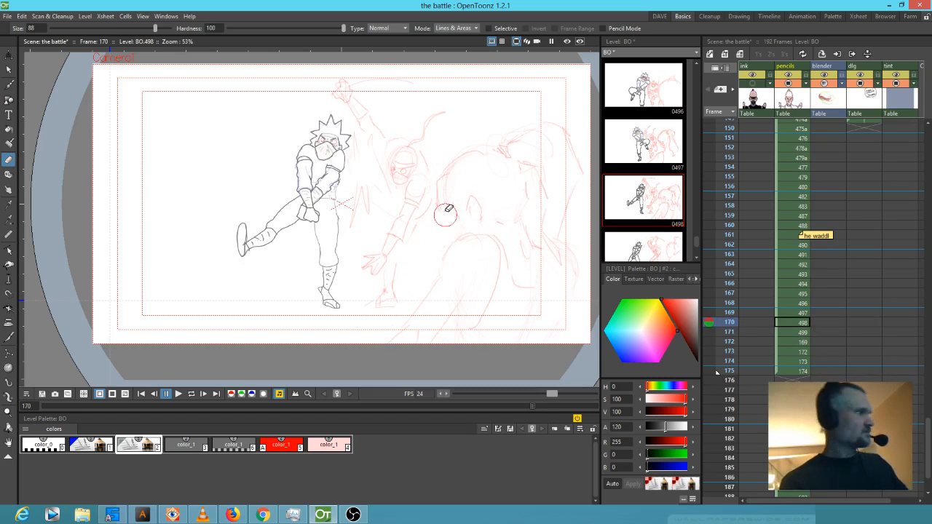
key("b")
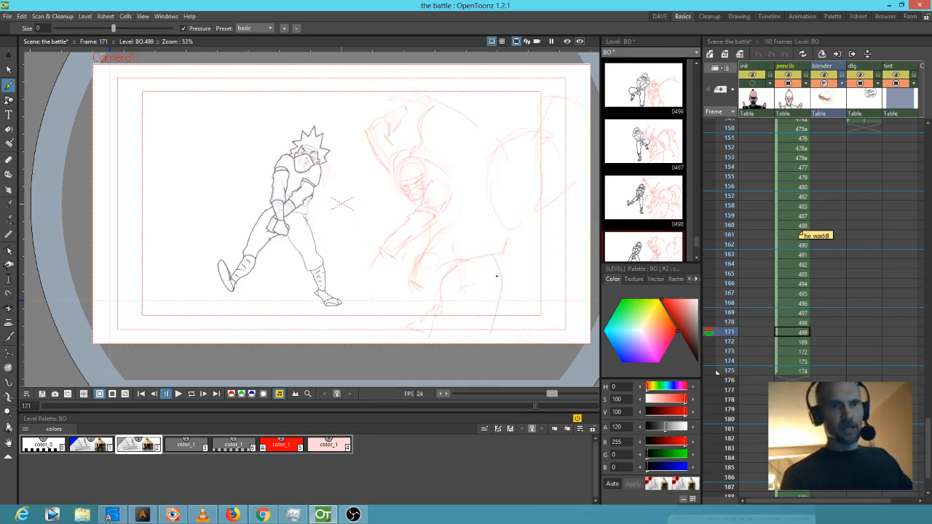
- On frame 171, select the large foreground figure's rough sketch and move it 41.87 mm left and 2.73 mm down
key("s")
left_click_drag(475, 212, 412, 218)
mouse_move(553, 113)
left_mouse_down()
mouse_move(448, 125)
mouse_move(420, 172)
mouse_move(437, 235)
mouse_move(383, 275)
mouse_move(370, 359)
mouse_move(490, 366)
mouse_move(543, 331)
mouse_move(560, 152)
left_mouse_up()
left_click_drag(458, 277, 434, 283)
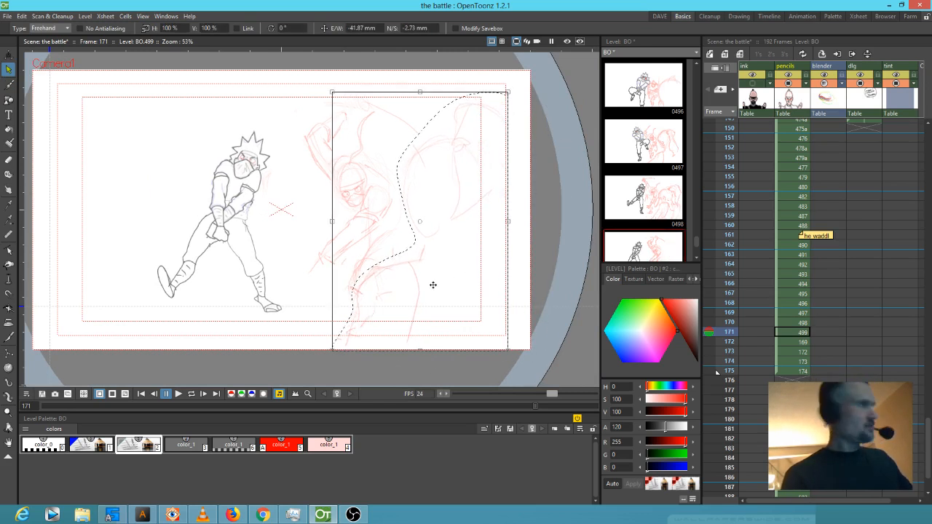
- Flip between frame 171 and the preceding drawings to compare the foreground figure's placement
key("Up")
key("Down")
key("Up")
key("Down")
key("Up")
key("Up")
key("Down")
key("Down")
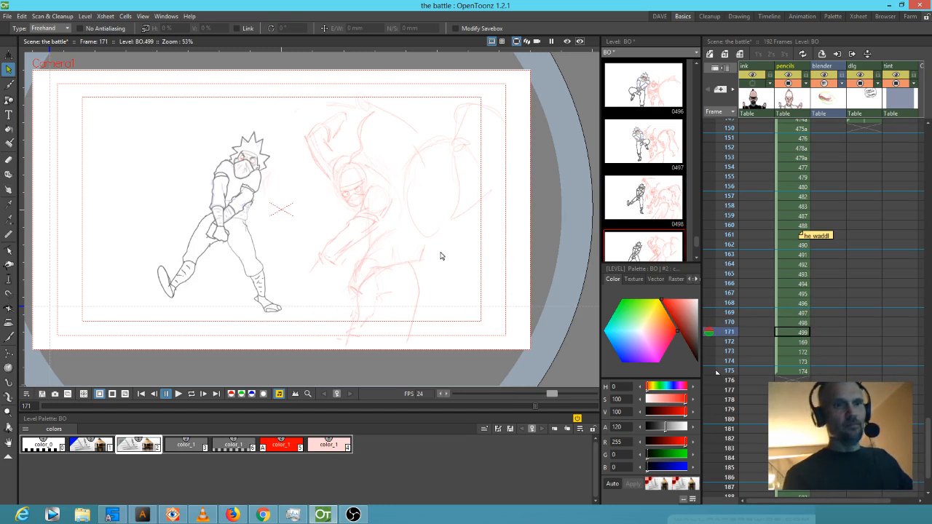
- On frame 171, erase stray lines and sketch the large foreground figure's ear, head outline and outer contour behind the head
key("b")
key("e")
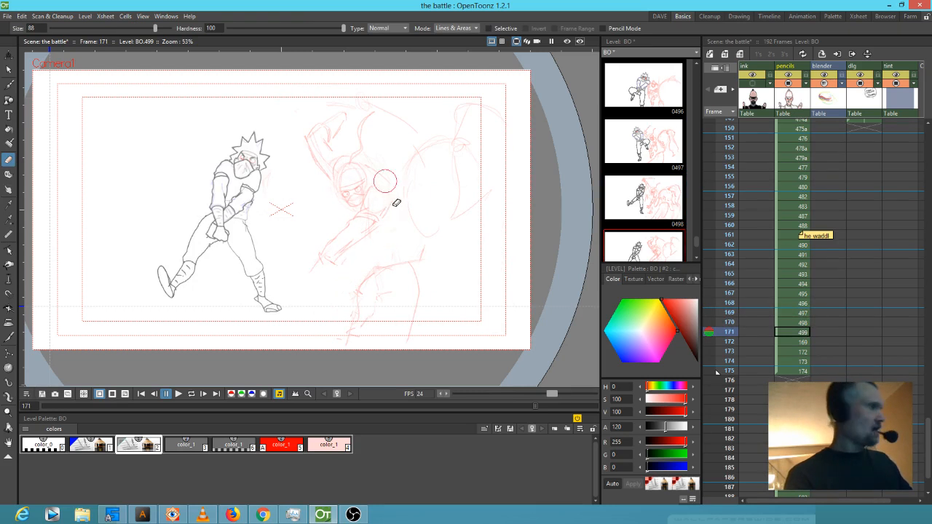
key("b")
mouse_move(383, 232)
left_mouse_down()
mouse_move(406, 236)
mouse_move(368, 264)
left_mouse_up()
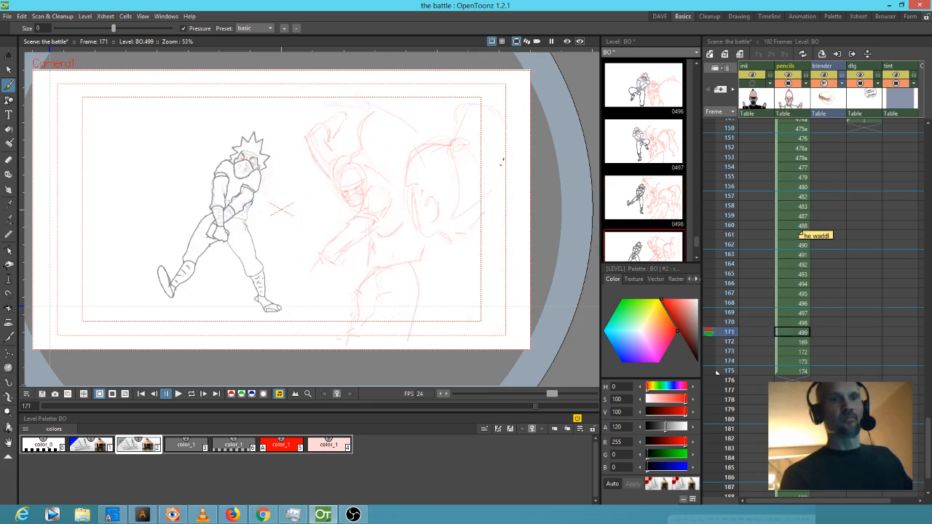
mouse_move(458, 148)
left_mouse_down()
mouse_move(470, 155)
mouse_move(486, 272)
mouse_move(503, 250)
mouse_move(520, 168)
mouse_move(505, 110)
mouse_move(466, 113)
mouse_move(482, 165)
left_mouse_up()
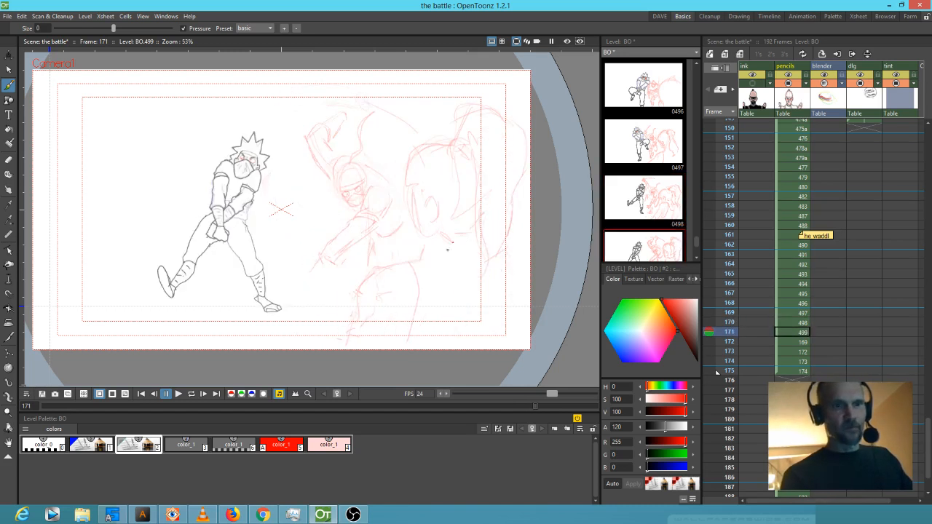
- On frame 171, erase the rough leg lines below the background ninja and redraw the bent leg as a cleaner arch
key("a")
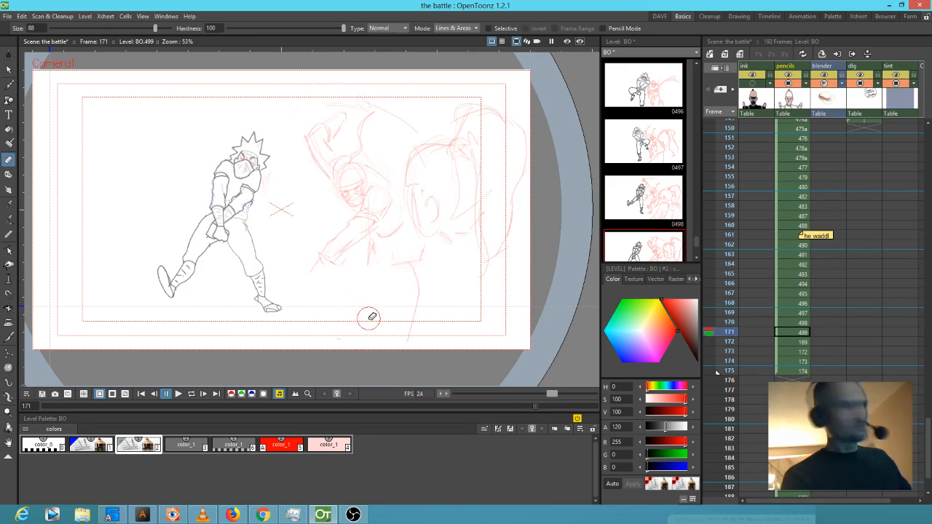
key("b")
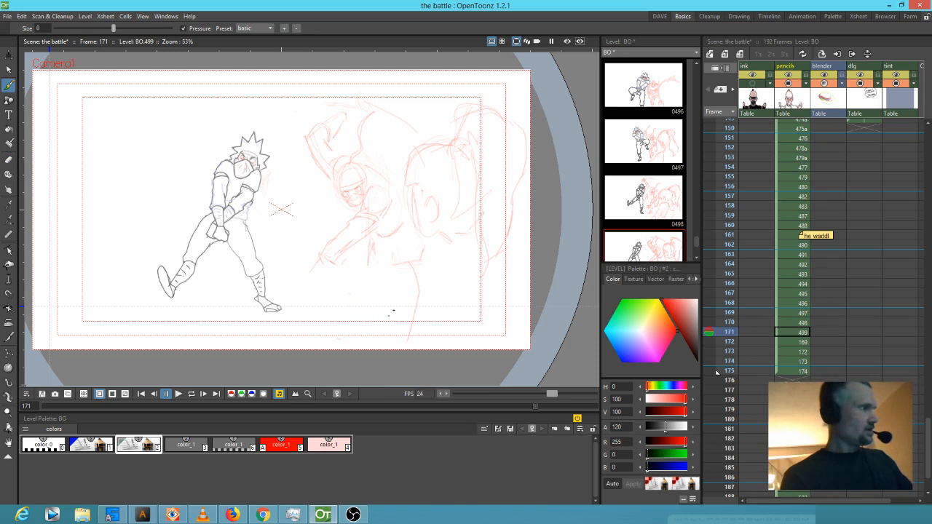
key("comma")
key("period")
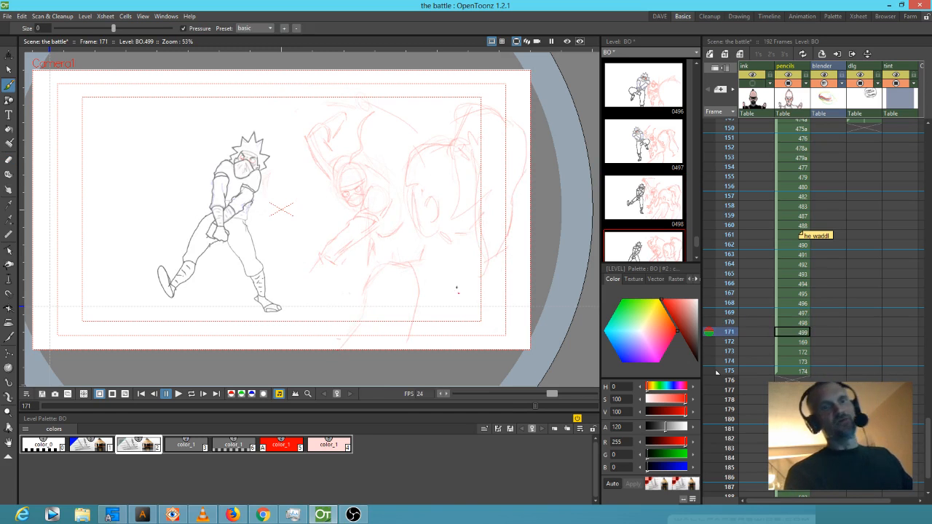
- Sketch the foreground figure's lower body curve and outer side on frame 171, comparing it against frame 170
key("comma")
key("period")
key("comma")
key("period")
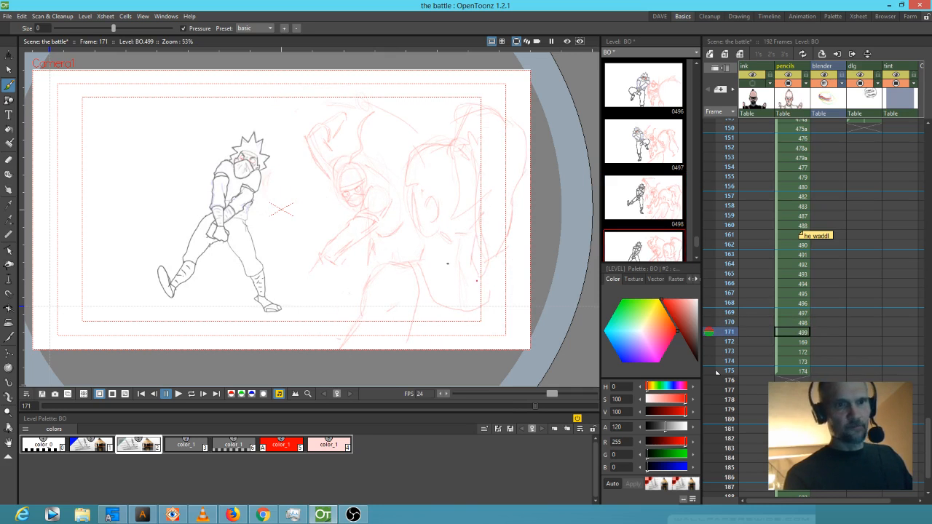
key("comma")
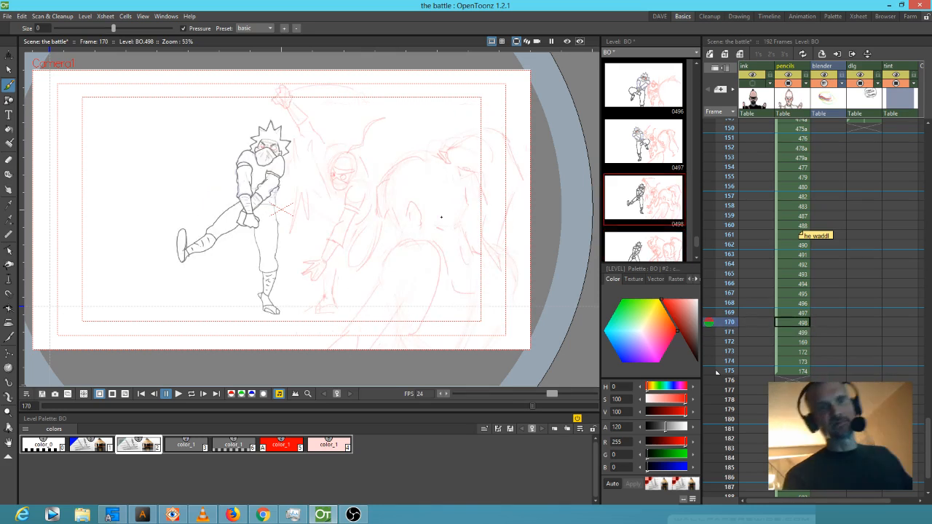
key("period")
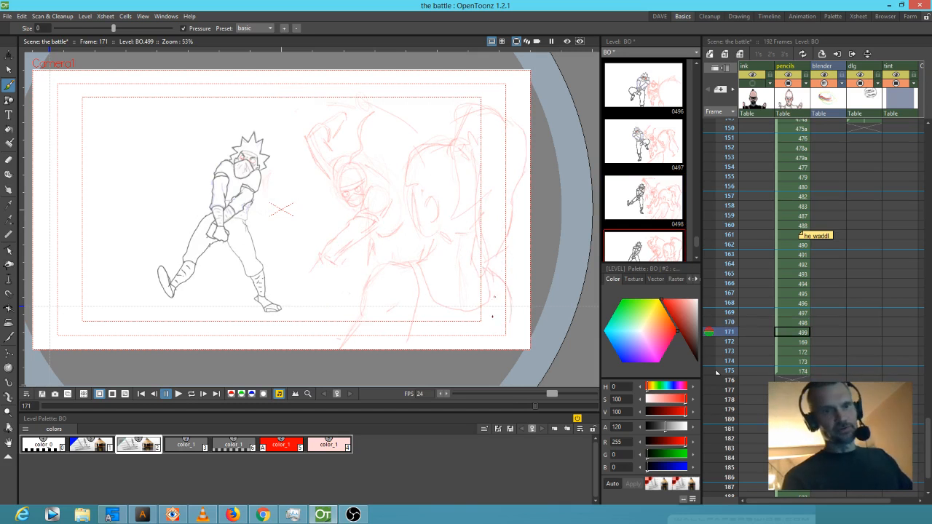
key("Up")
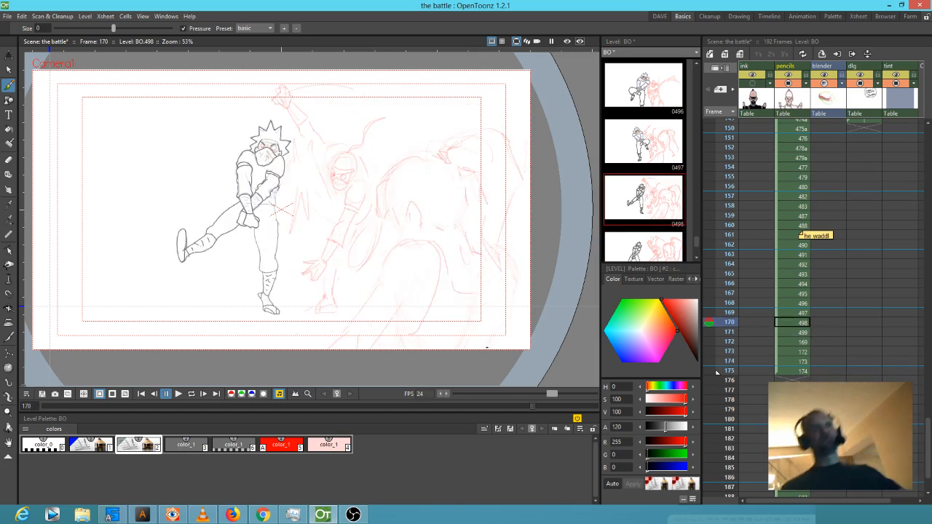
key("Down")
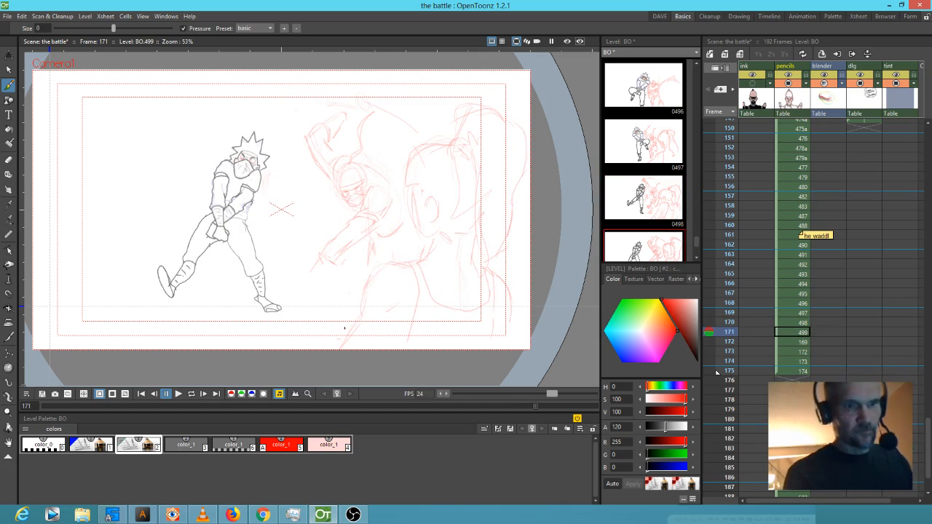
mouse_move(347, 328)
left_mouse_down()
mouse_move(316, 326)
mouse_move(348, 338)
mouse_move(333, 327)
mouse_move(358, 315)
left_mouse_up()
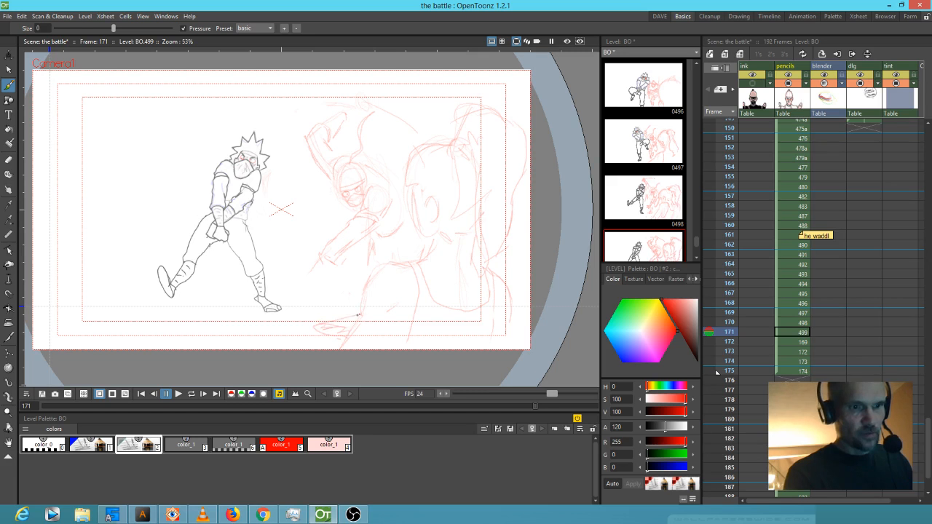
key("Up")
key("Down")
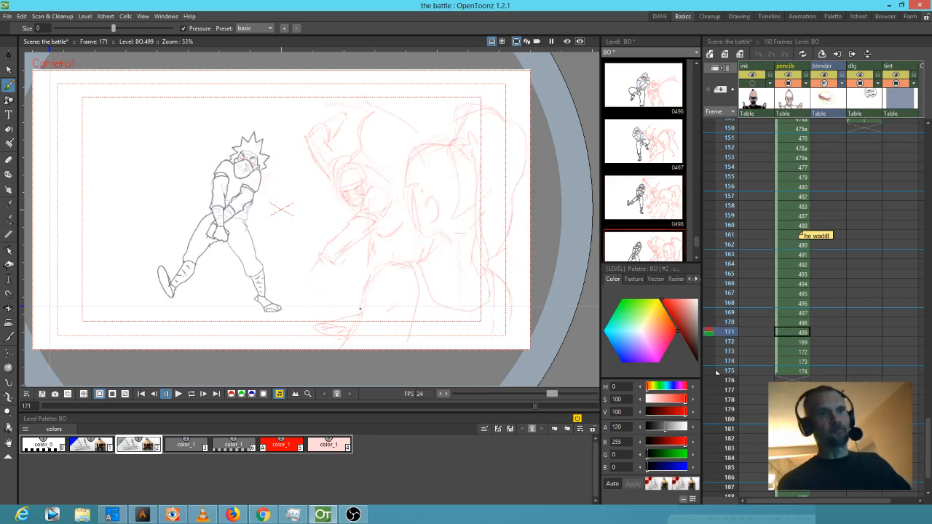
key("a")
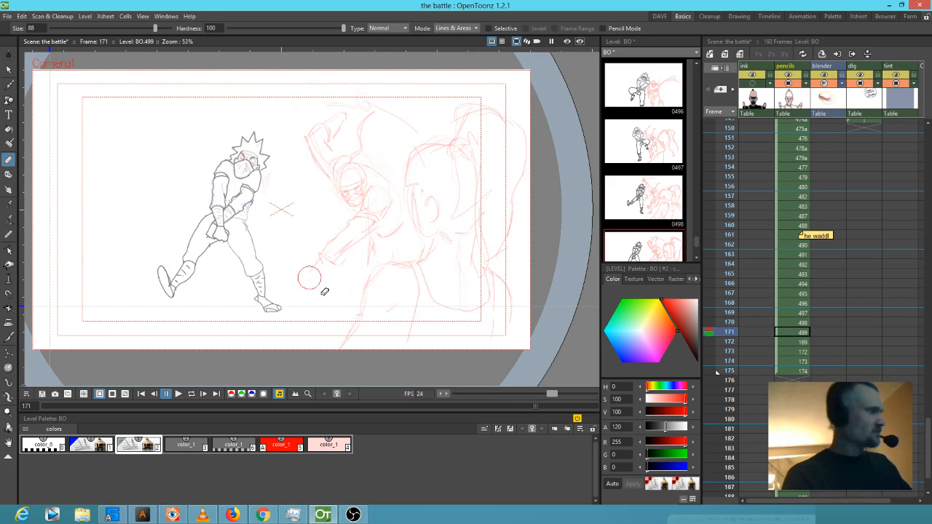
key("b")
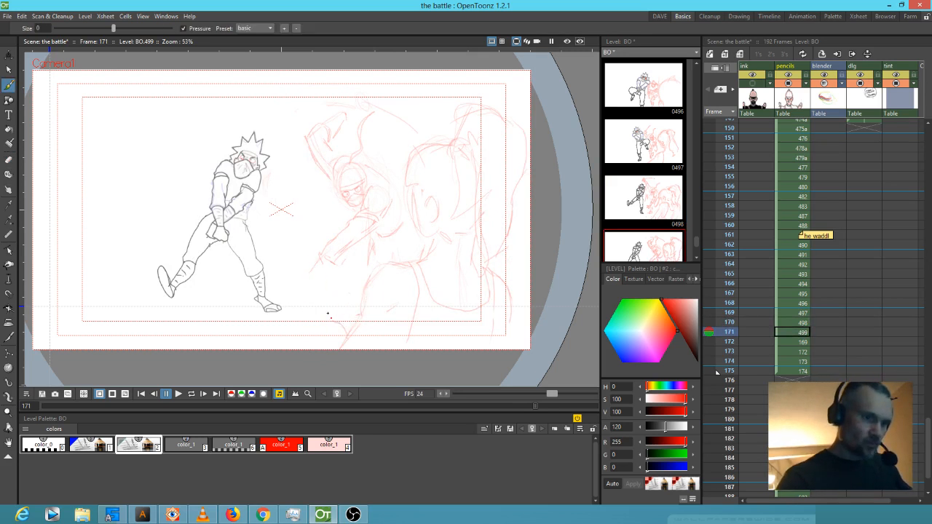
mouse_move(327, 307)
left_mouse_down()
mouse_move(350, 329)
mouse_move(350, 313)
left_mouse_up()
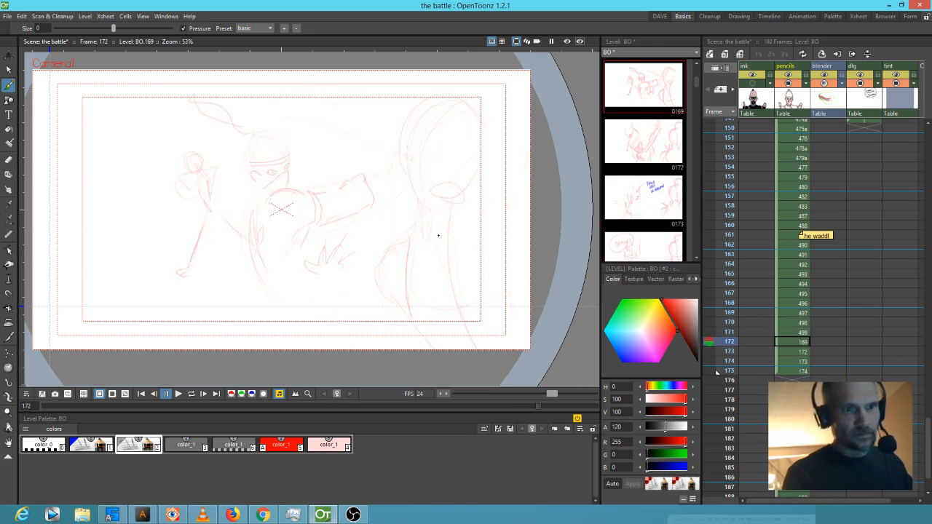
- On frame 171, erase the rough hand and sketch the background ninja's raised fist gripping the sword hilt
key("a")
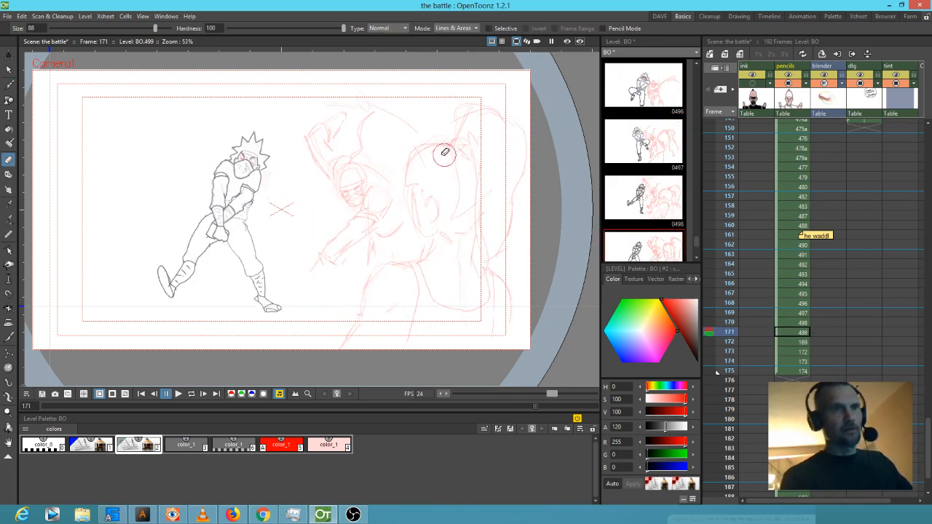
left_click_drag(353, 120, 382, 161)
key("shift+space")
mouse_move(346, 217)
left_mouse_down()
mouse_move(395, 170)
mouse_move(404, 238)
left_mouse_up()
key("b")
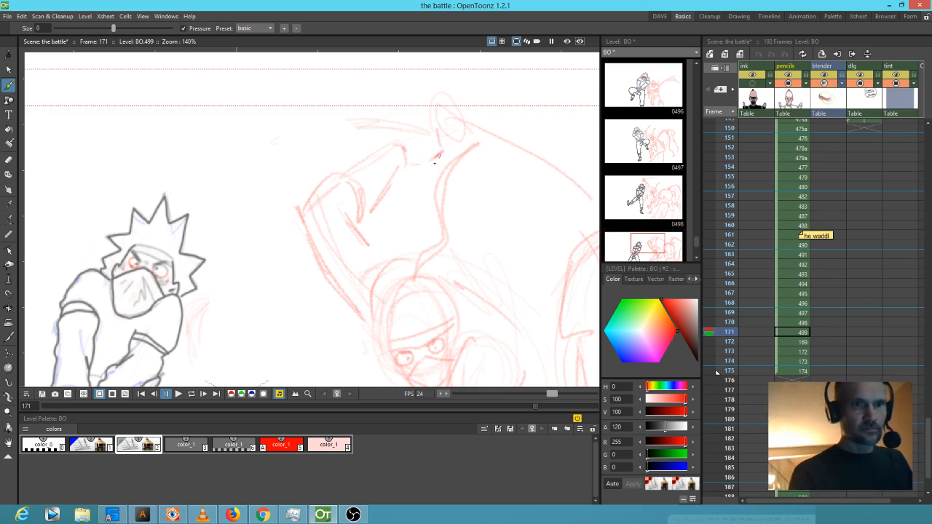
mouse_move(393, 142)
left_mouse_down()
mouse_move(420, 110)
mouse_move(448, 119)
mouse_move(456, 128)
mouse_move(449, 153)
mouse_move(434, 126)
mouse_move(429, 150)
left_mouse_up()
mouse_move(449, 119)
left_mouse_down()
mouse_move(470, 96)
mouse_move(475, 113)
mouse_move(463, 127)
left_mouse_up()
left_click_drag(430, 157, 443, 162)
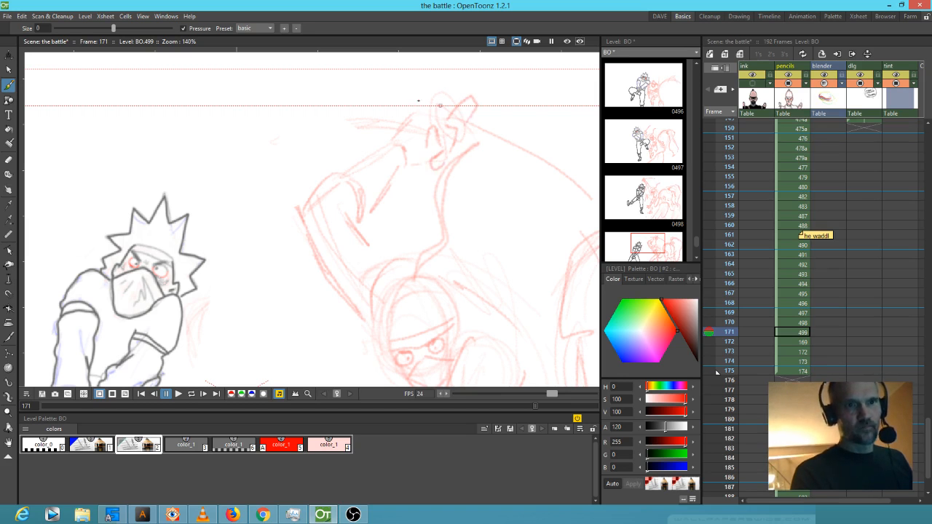
mouse_move(393, 101)
left_mouse_down()
mouse_move(397, 120)
mouse_move(411, 125)
left_mouse_up()
left_click_drag(404, 107, 424, 108)
- Refine the background ninja's raised forearm, torso and waist lines on frame 171
mouse_move(534, 198)
left_mouse_down()
mouse_move(454, 180)
mouse_move(397, 149)
left_mouse_up()
mouse_move(352, 89)
left_mouse_down()
mouse_move(453, 165)
mouse_move(430, 145)
left_mouse_up()
left_click_drag(362, 110, 462, 179)
mouse_move(459, 246)
left_mouse_down()
mouse_move(531, 133)
mouse_move(519, 110)
left_mouse_up()
left_click_drag(336, 198, 348, 217)
mouse_move(446, 202)
left_mouse_down()
mouse_move(422, 214)
mouse_move(449, 224)
mouse_move(459, 255)
left_mouse_up()
left_click_drag(454, 294, 484, 198)
left_click_drag(424, 222, 480, 195)
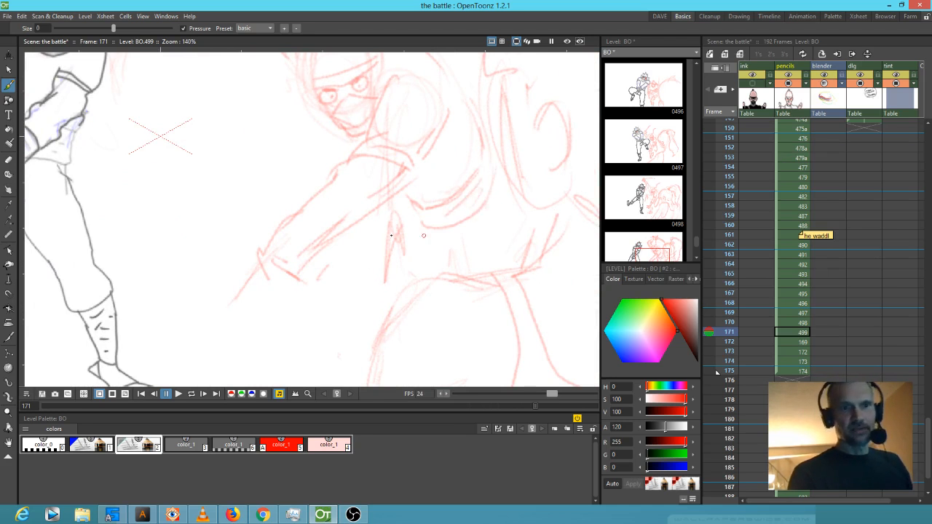
- Sketch the wrist and spread fingers at the end of the background ninja's lowered arm, comparing with the adjacent drawing
mouse_move(242, 293)
left_mouse_down()
mouse_move(227, 350)
mouse_move(317, 247)
left_mouse_up()
key(".")
mouse_move(287, 290)
left_mouse_down()
mouse_move(284, 329)
mouse_move(296, 297)
mouse_move(320, 328)
mouse_move(323, 288)
mouse_move(344, 295)
mouse_move(313, 257)
mouse_move(365, 215)
mouse_move(324, 253)
mouse_move(359, 224)
mouse_move(316, 212)
left_mouse_up()
mouse_move(288, 253)
left_mouse_down()
mouse_move(313, 254)
mouse_move(330, 277)
mouse_move(308, 297)
mouse_move(312, 308)
mouse_move(278, 300)
left_mouse_up()
key("comma")
key("period")
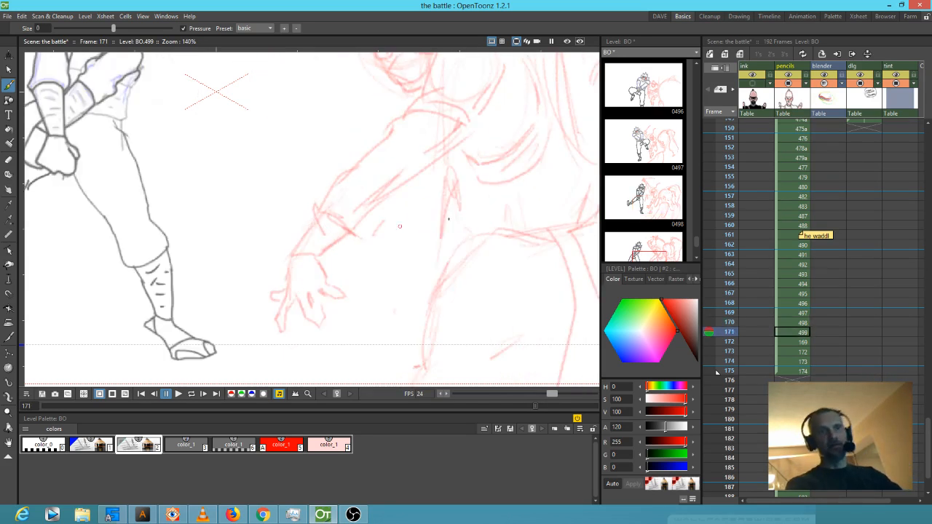
- On frame 171, clean up the lowered forearm, redraw its cuff and add details to the raised arm and hand
scroll(449, 218, "down", 2)
left_click_drag(388, 208, 282, 251)
key("e")
key("b")
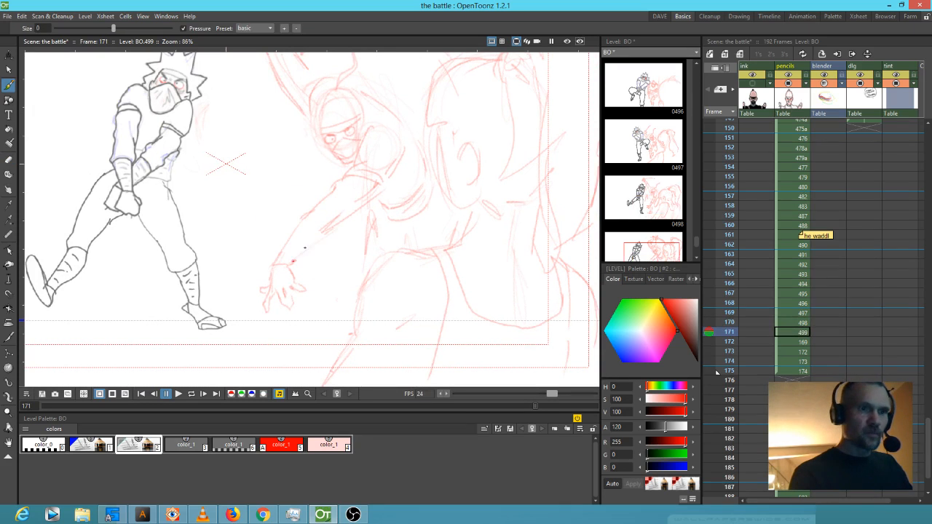
mouse_move(296, 217)
left_mouse_down()
mouse_move(294, 227)
mouse_move(321, 242)
mouse_move(331, 230)
left_mouse_up()
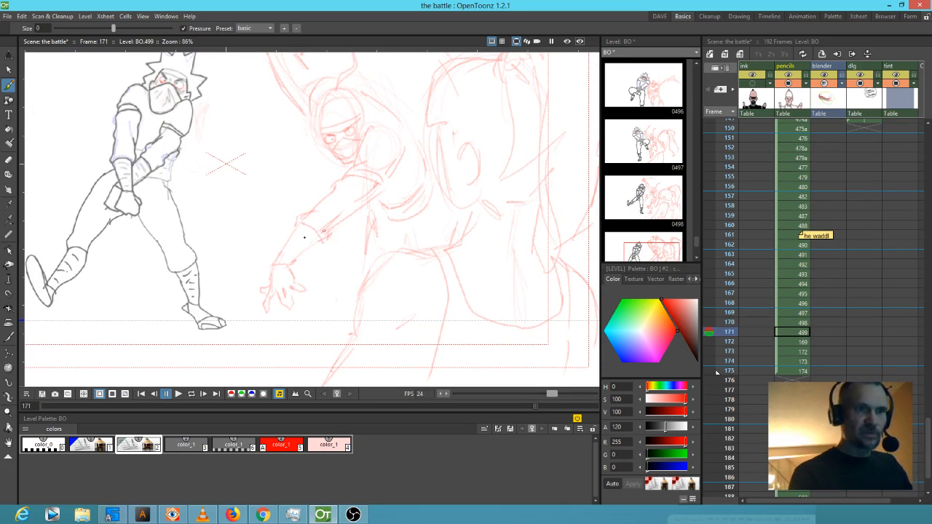
left_click_drag(470, 204, 448, 316)
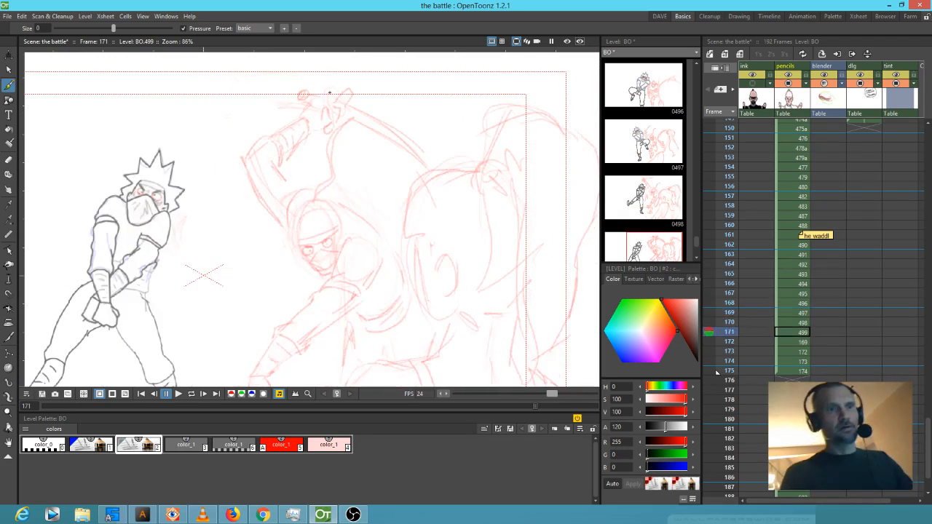
scroll(410, 210, "down", 3)
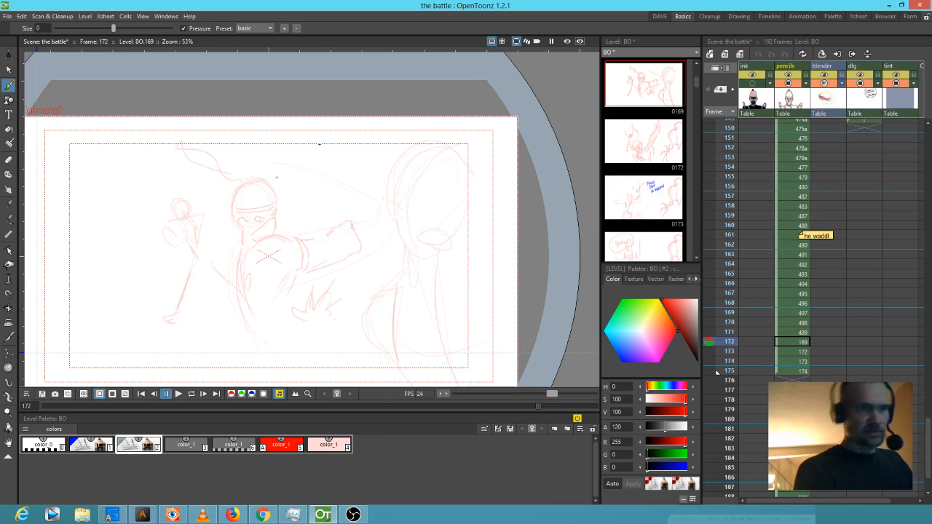
- On frame 172, sketch the ninja's outstretched forearm reaching towards the foreground figure's head, comparing it with frame 171
key("Up")
key("Down")
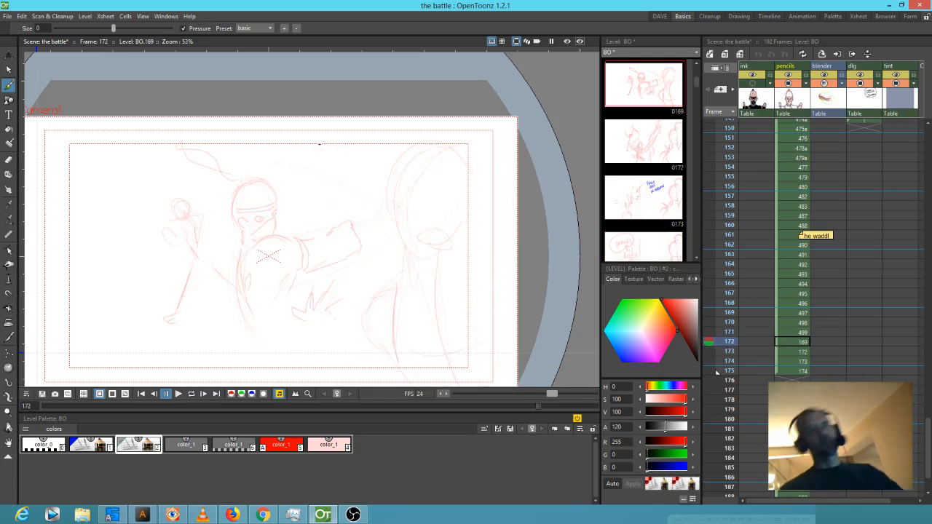
mouse_move(351, 226)
left_mouse_down()
mouse_move(382, 217)
mouse_move(383, 231)
mouse_move(366, 244)
mouse_move(389, 220)
left_mouse_up()
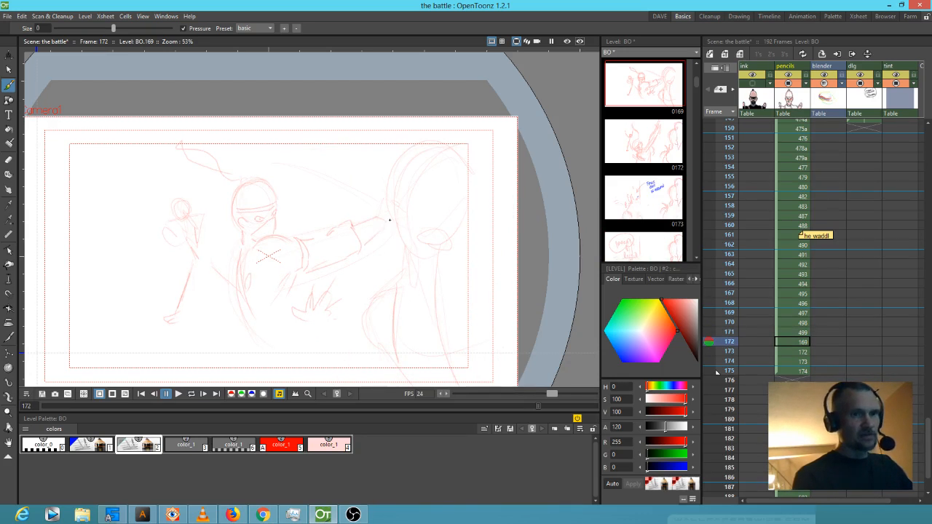
key("Up")
key("Down")
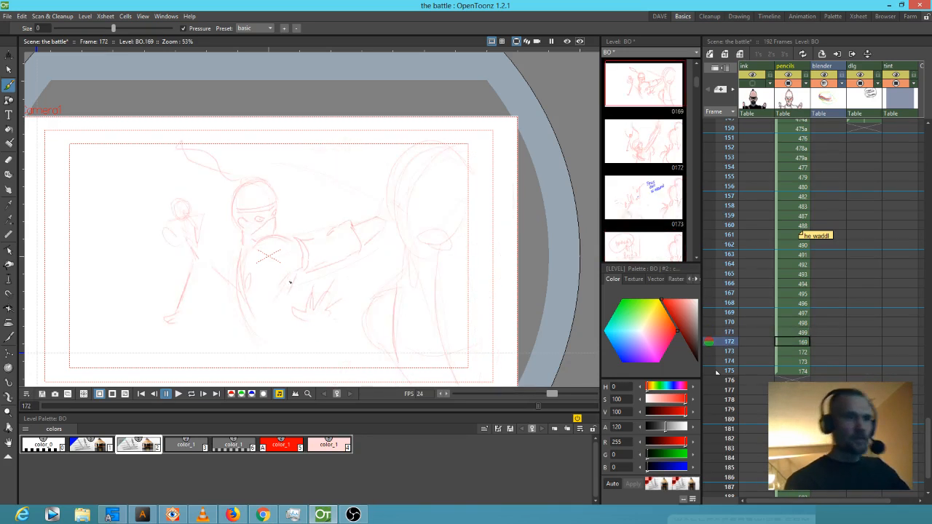
- On frame 172, sketch the side of the ninja's torso, the waist and the rounded hips, checking against frame 171
left_click_drag(296, 275, 290, 316)
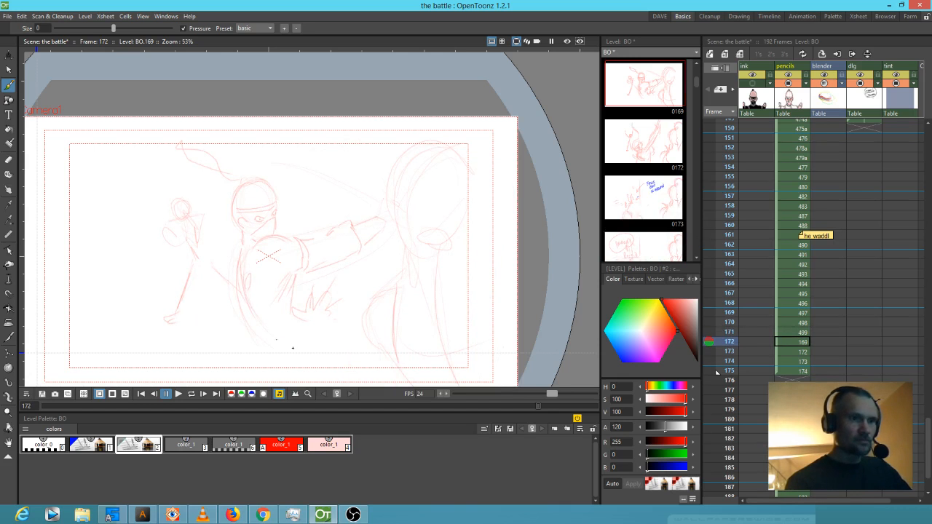
left_click_drag(272, 336, 304, 331)
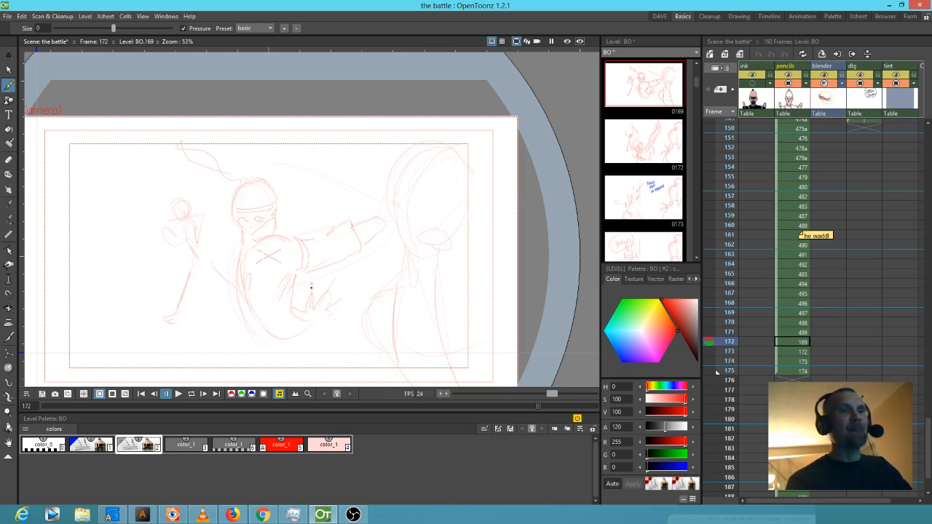
mouse_move(265, 329)
left_mouse_down()
mouse_move(271, 358)
mouse_move(269, 346)
mouse_move(306, 362)
left_mouse_up()
left_click_drag(322, 321, 324, 331)
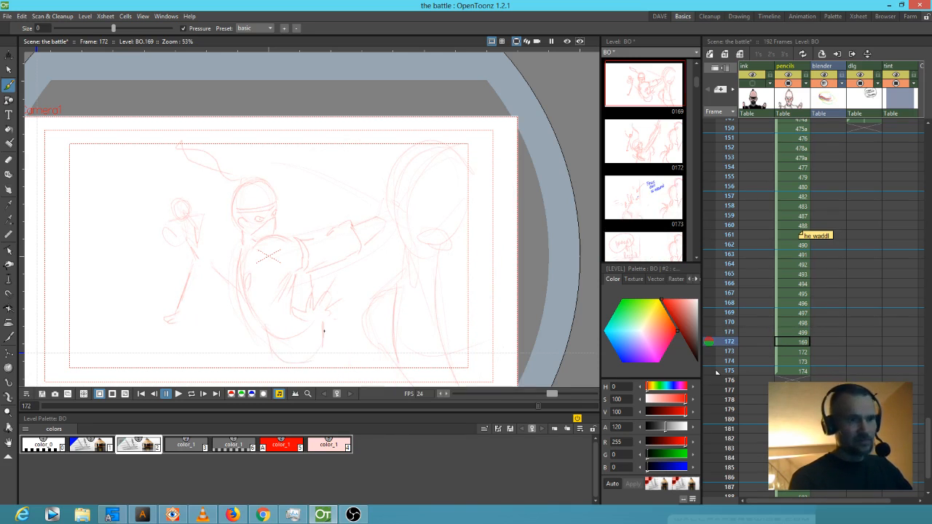
key("Up")
key("Down")
key("Up")
key("Down")
left_click_drag(311, 340, 283, 351)
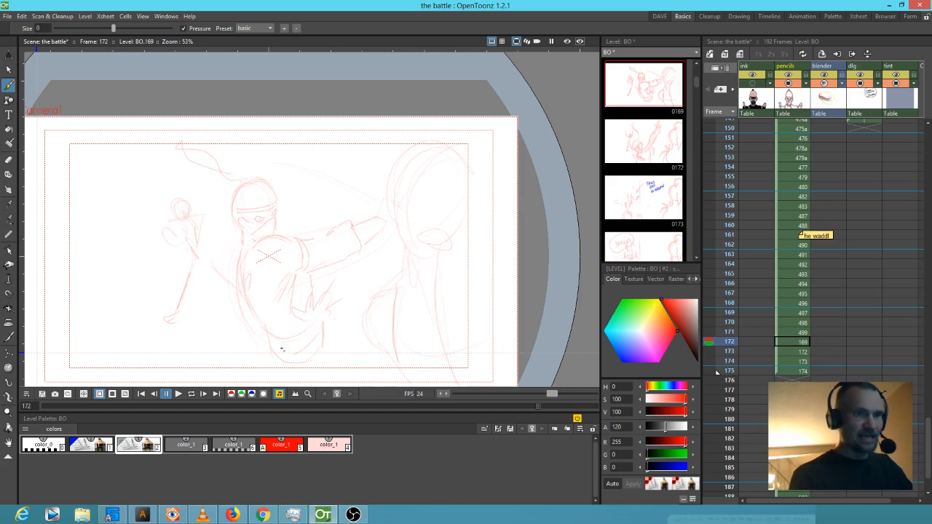
- On frame 172, sketch the ninja's eyes and the raised hand at the end of his outstretched arm, comparing with frame 171
key("Up")
key("Down")
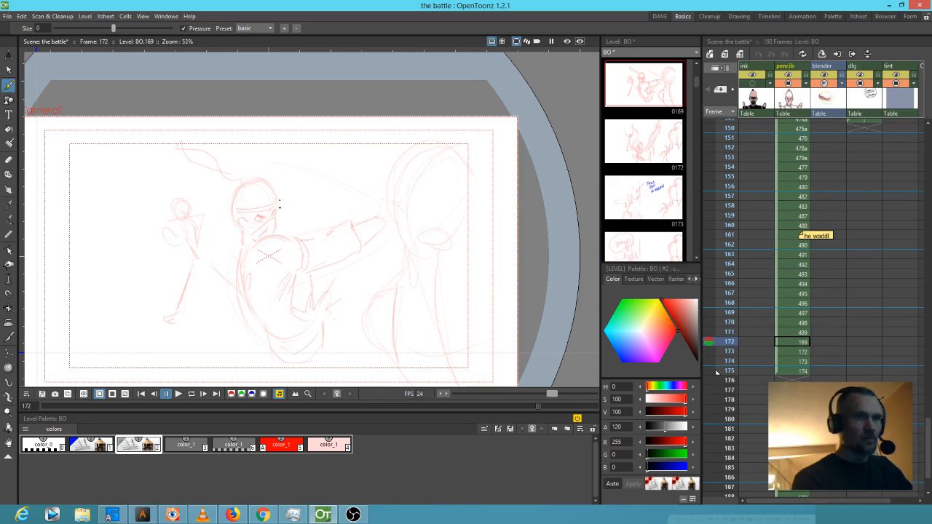
key("Down")
key("Up")
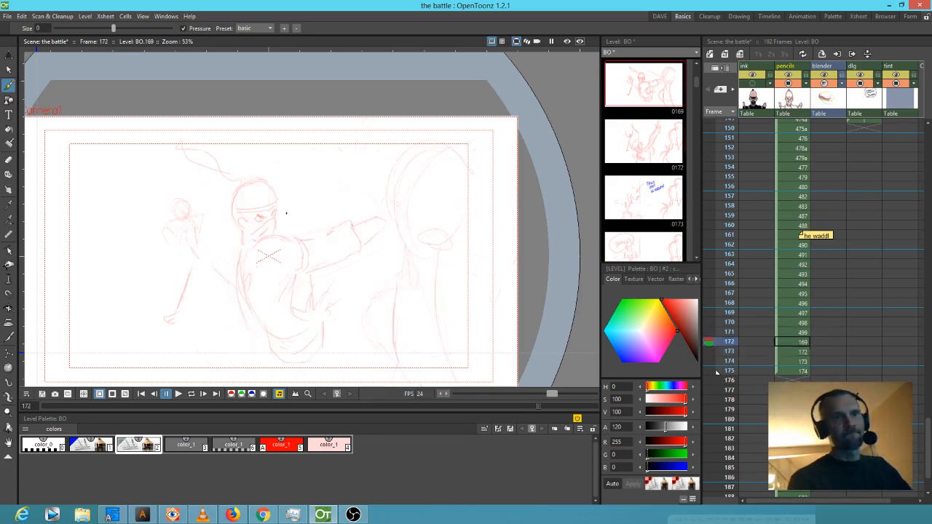
left_click_drag(371, 215, 387, 195)
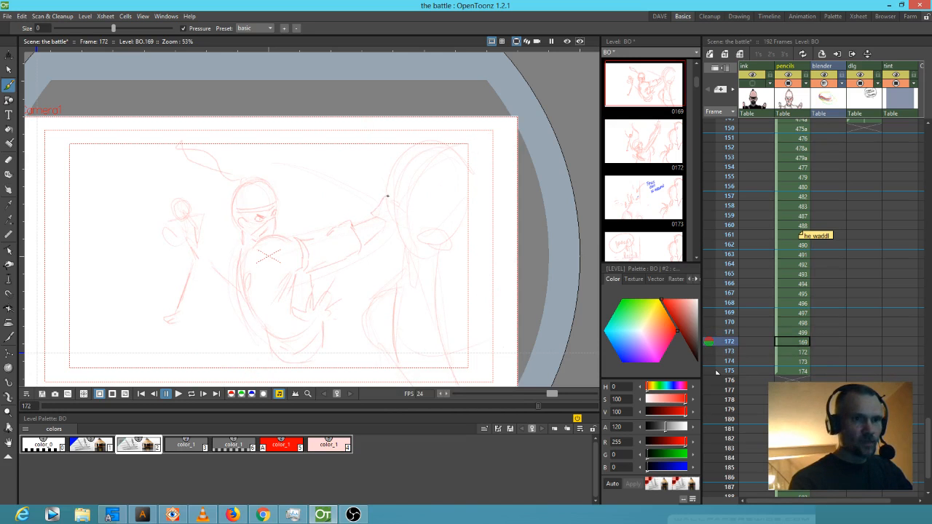
left_click_drag(383, 228, 387, 223)
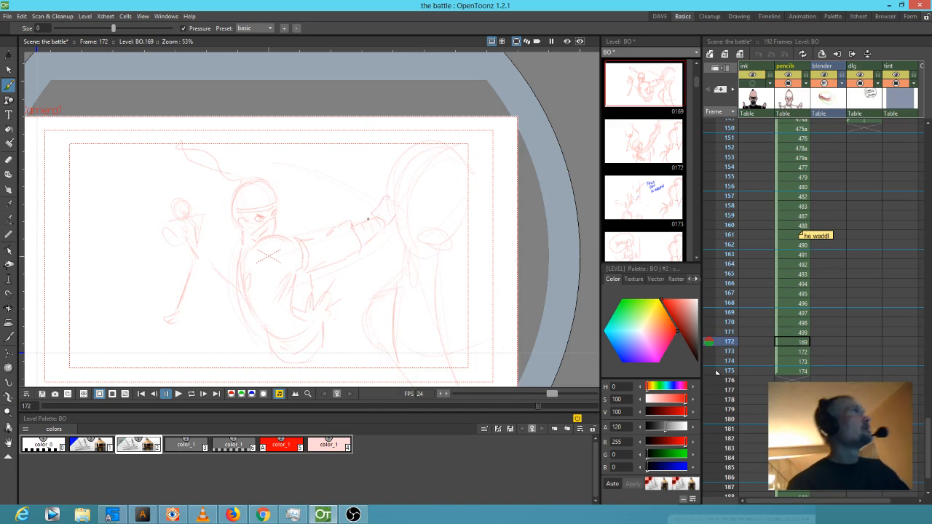
key("Up")
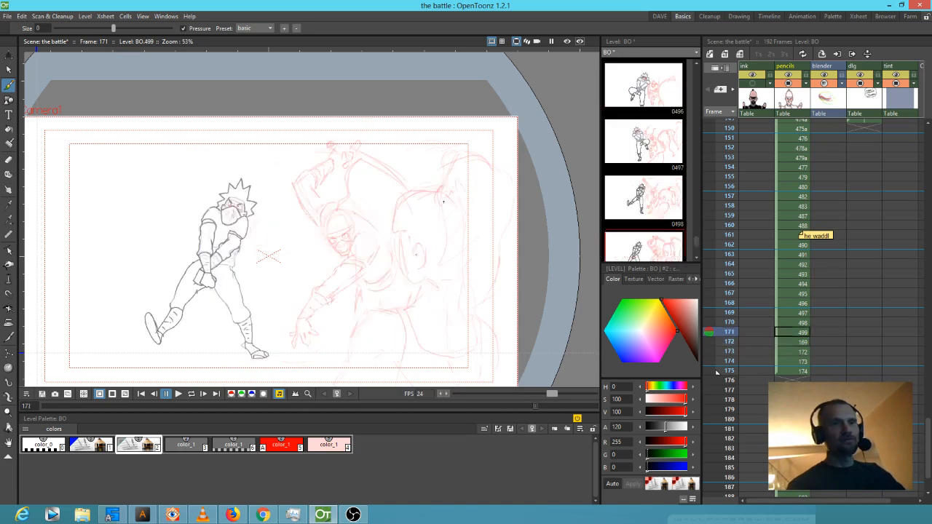
key("Down")
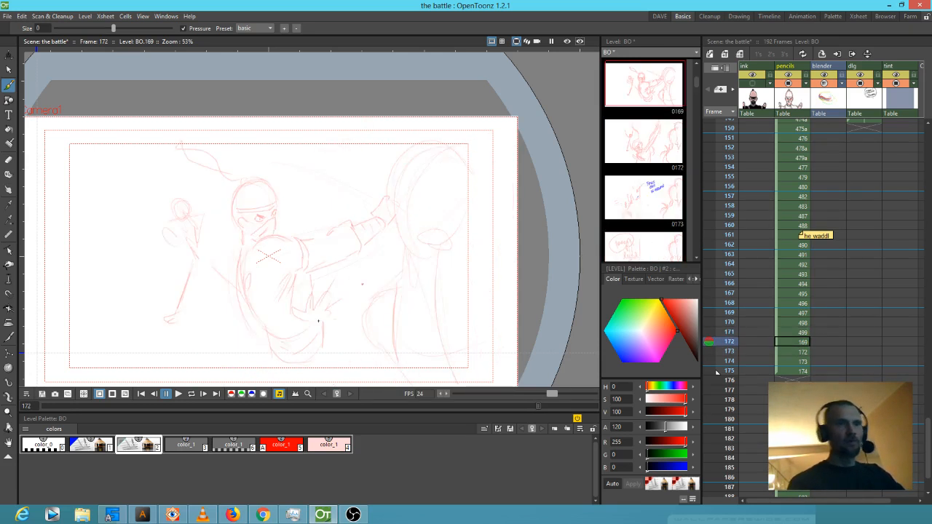
- Sketch long sweeping curves across the ninja's waist and above his outstretched arm, and refine the fingers of the raised hand
left_click_drag(332, 295, 169, 337)
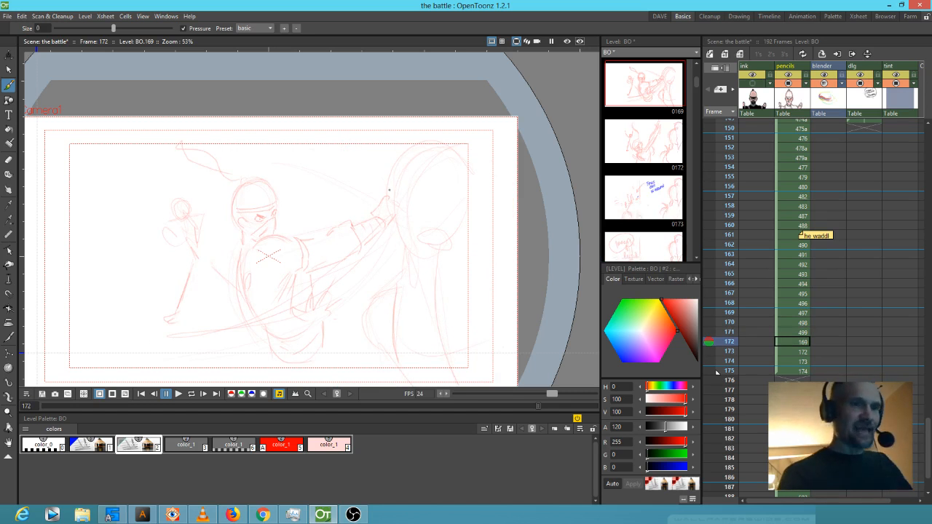
left_click_drag(390, 184, 368, 216)
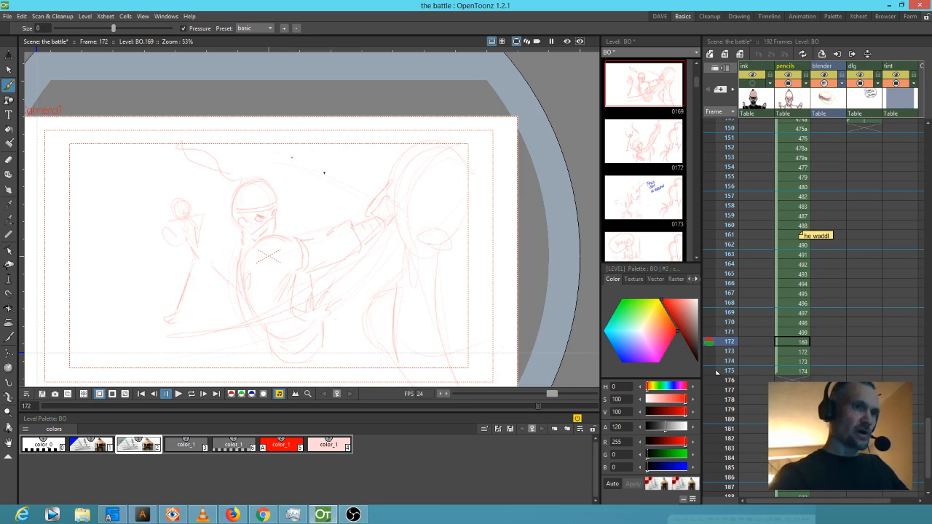
left_click_drag(277, 153, 342, 180)
mouse_move(275, 151)
left_mouse_down()
mouse_move(344, 172)
mouse_move(359, 187)
left_mouse_up()
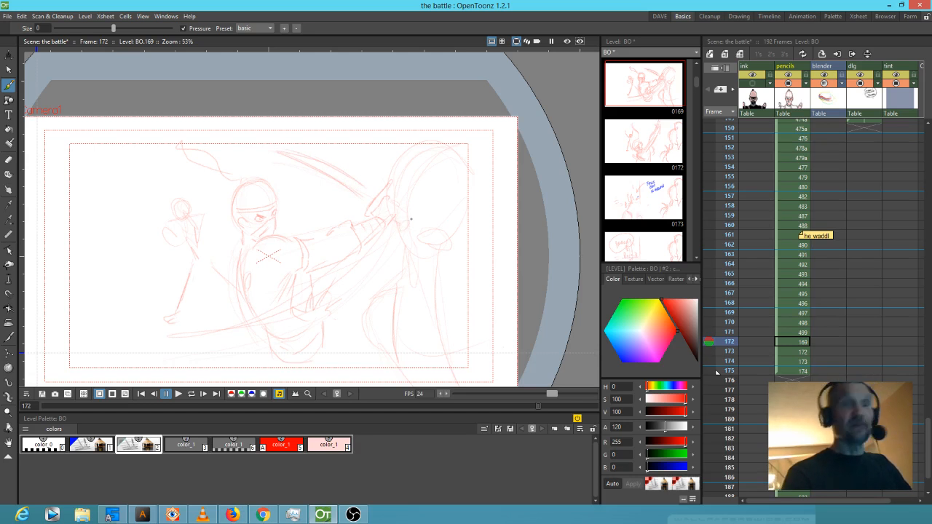
key("Up")
key("Down")
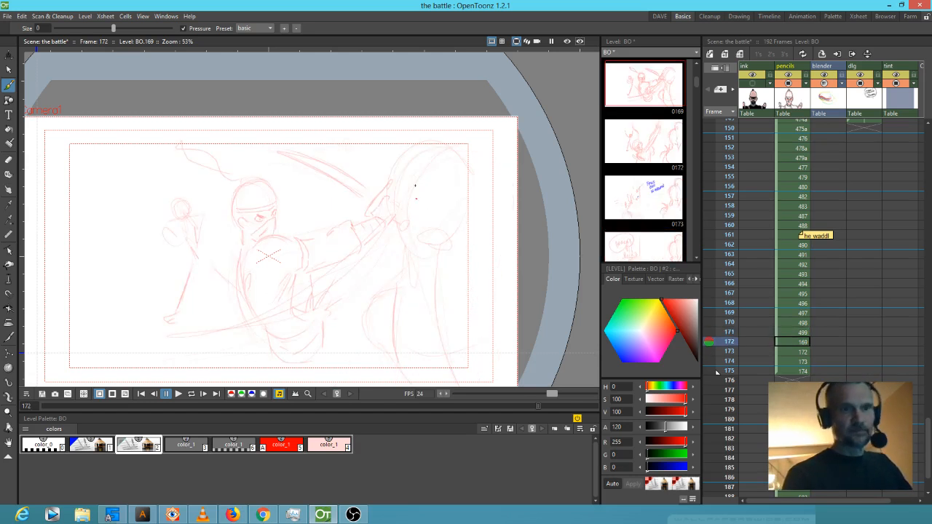
- Redraw the foreground figure's head outline, add the topknot with hair hanging behind it, and erase the overlapping head line
mouse_move(436, 146)
left_mouse_down()
mouse_move(441, 151)
mouse_move(443, 143)
mouse_move(409, 161)
mouse_move(405, 224)
left_mouse_up()
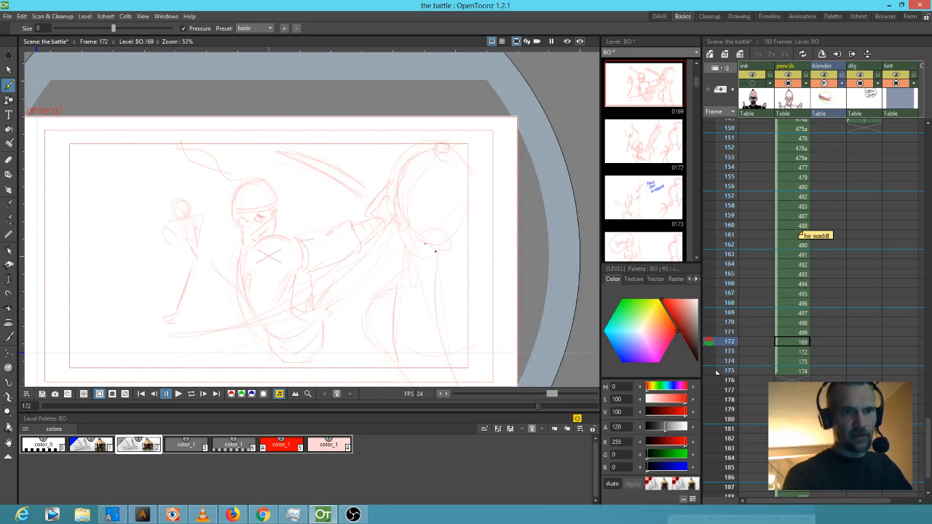
left_click_drag(478, 181, 464, 229)
left_click_drag(472, 171, 477, 211)
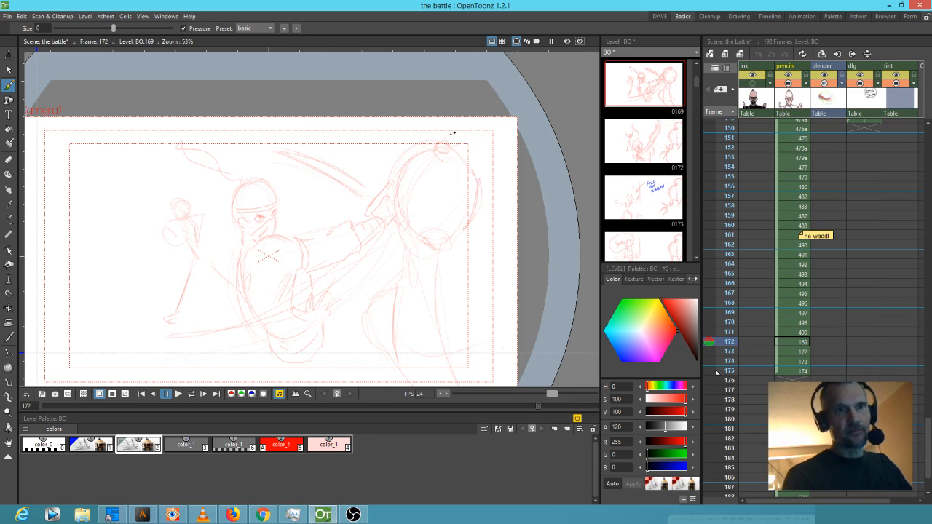
mouse_move(490, 133)
left_mouse_down()
mouse_move(512, 265)
mouse_move(451, 183)
mouse_move(512, 263)
mouse_move(493, 206)
mouse_move(495, 125)
left_mouse_up()
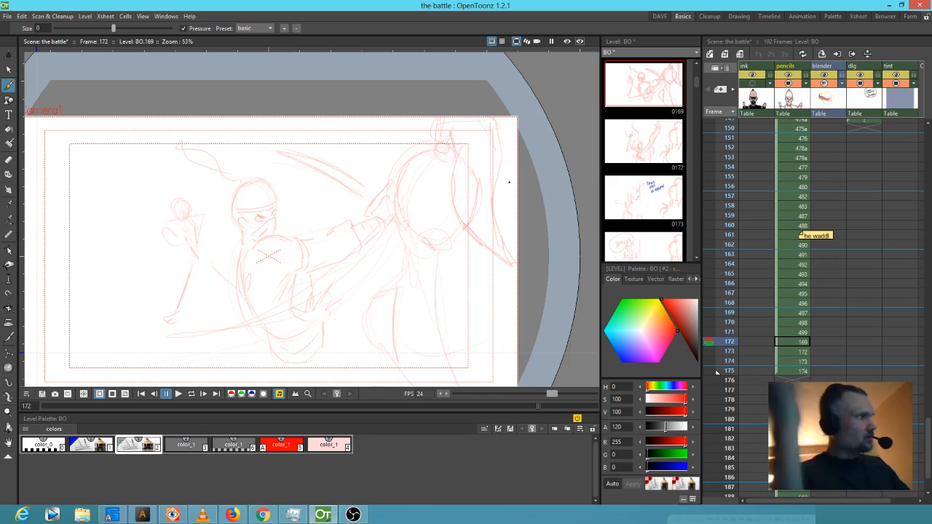
key("e")
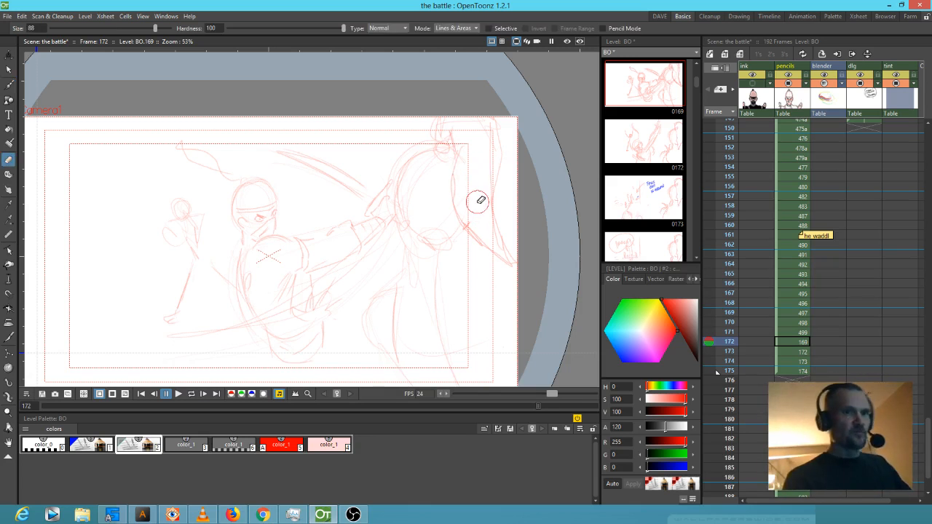
key("b")
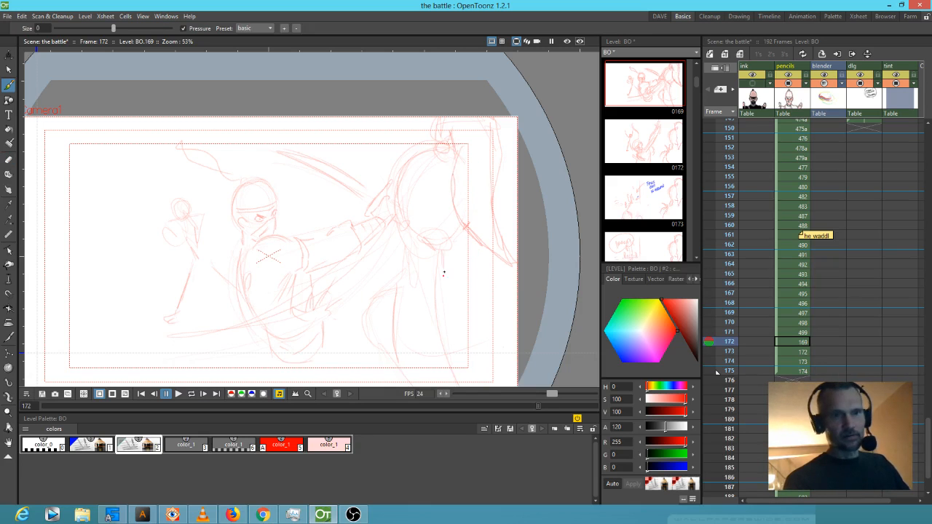
- Sketch the foreground figure's neck, shoulder and back outline on frame 172, undo the last stray stroke and check against frame 171
mouse_move(428, 262)
left_mouse_down()
mouse_move(388, 288)
mouse_move(368, 327)
mouse_move(394, 353)
mouse_move(407, 384)
left_mouse_up()
left_click_drag(509, 332, 480, 235)
mouse_move(375, 186)
left_mouse_down()
mouse_move(375, 217)
mouse_move(392, 240)
mouse_move(433, 253)
mouse_move(471, 228)
mouse_move(485, 166)
left_mouse_up()
key("ctrl+z")
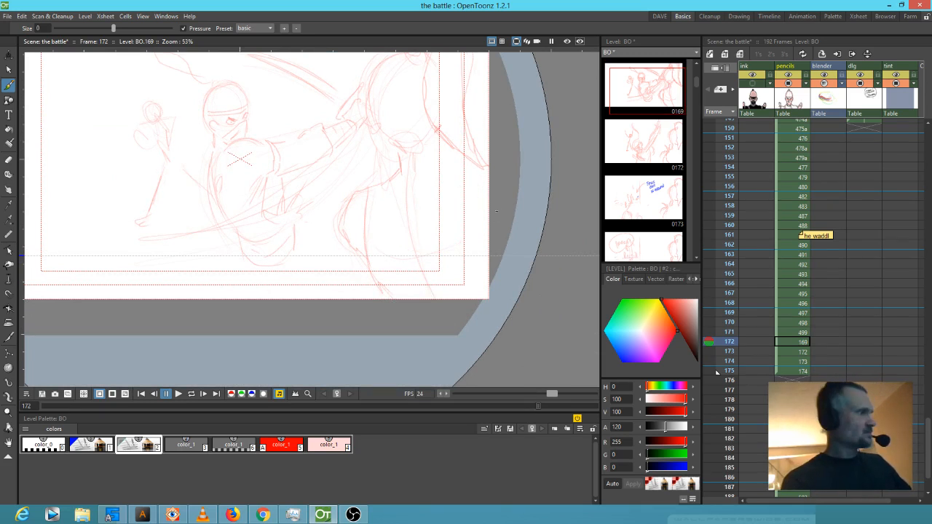
key("Up")
key("Down")
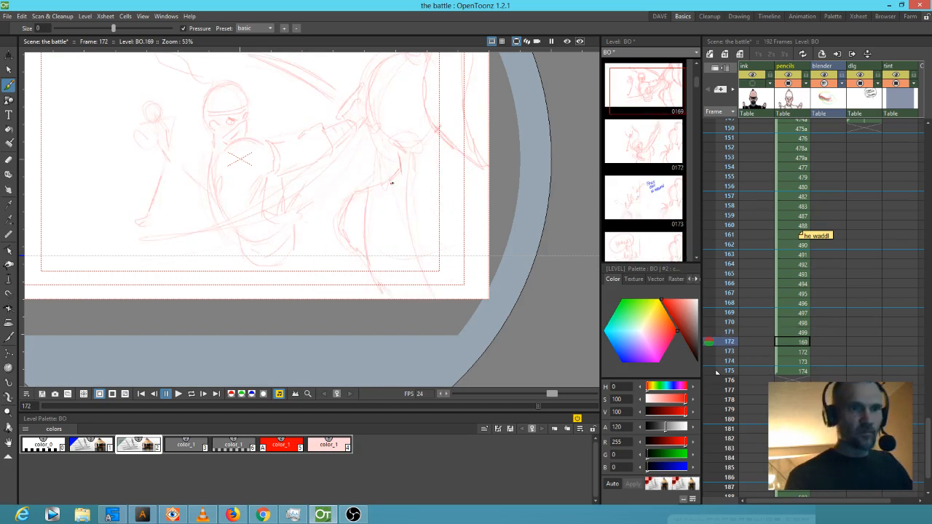
- Clean up the foreground figure's back and sketch the inner arm line, the curve across the upper body and the far-side contour
key("a")
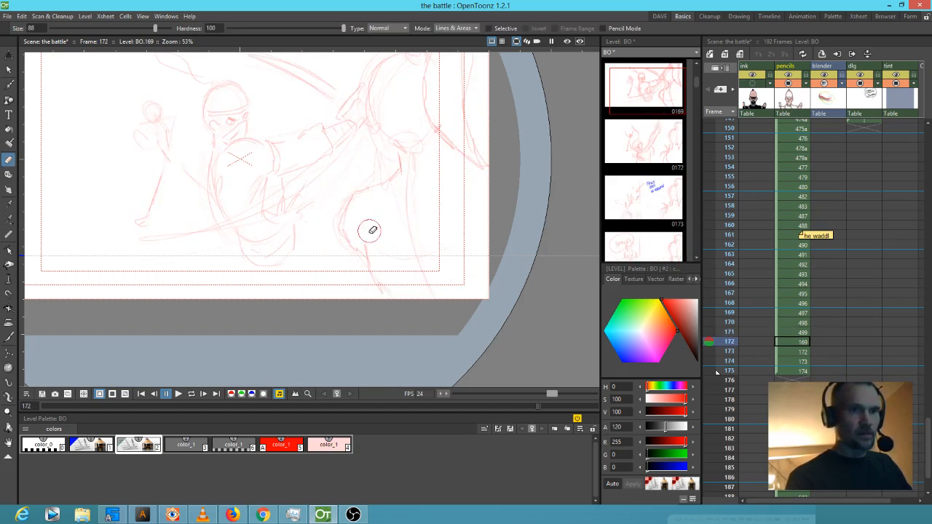
key("b")
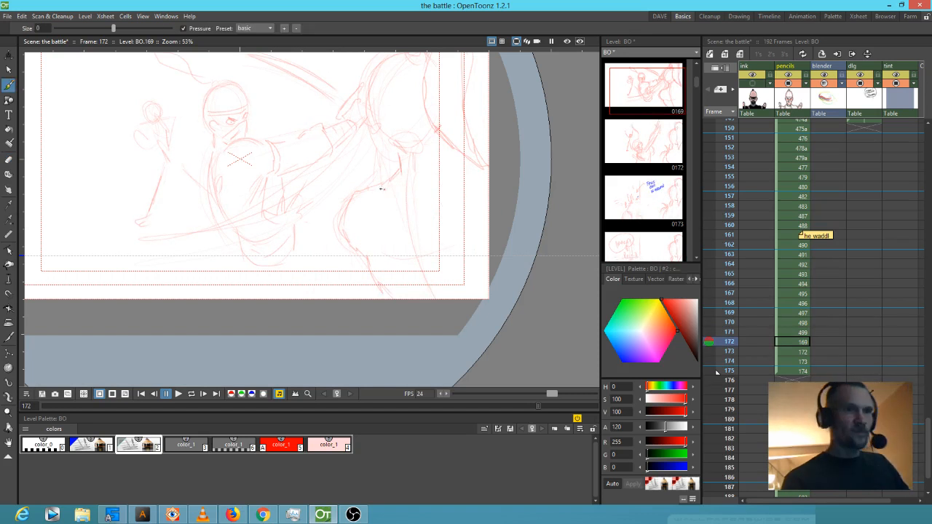
left_click_drag(383, 184, 380, 278)
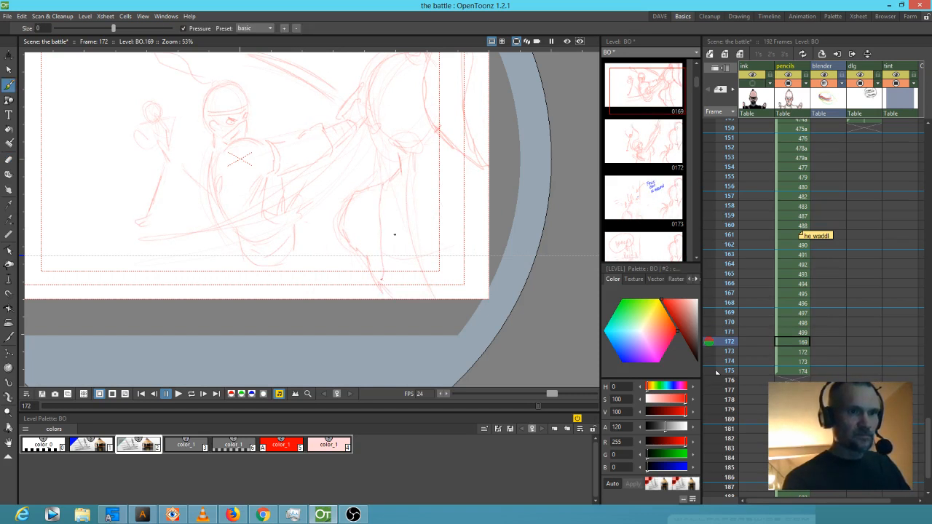
mouse_move(389, 179)
left_mouse_down()
mouse_move(404, 222)
mouse_move(433, 222)
mouse_move(457, 211)
mouse_move(470, 174)
left_mouse_up()
mouse_move(439, 130)
left_mouse_down()
mouse_move(452, 164)
mouse_move(522, 170)
mouse_move(474, 178)
mouse_move(484, 171)
mouse_move(481, 205)
mouse_move(499, 249)
left_mouse_up()
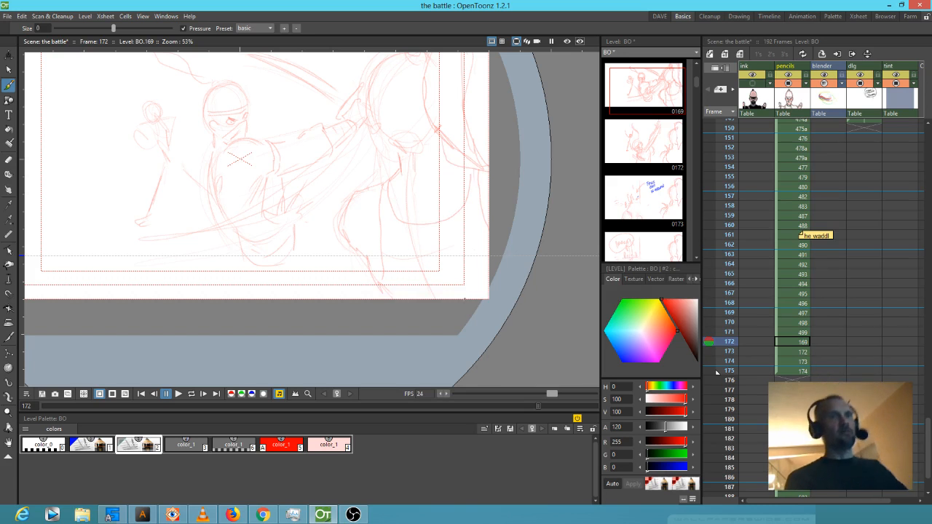
- Flip repeatedly between frames 172 and 173 to examine how both figures move from one drawing to the other
key("Down")
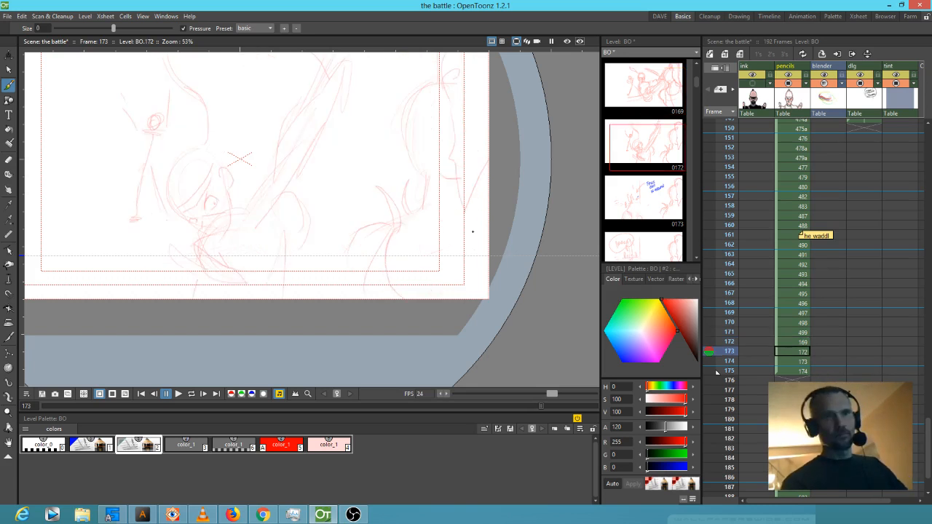
key("Up")
key("Down")
key("Up")
key("Down")
key("Up")
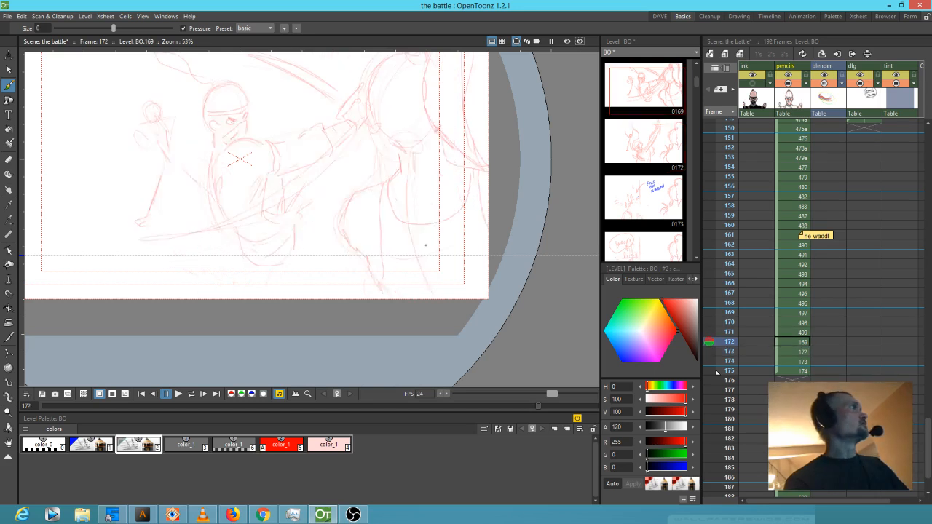
left_click_drag(435, 240, 486, 278)
key("Down")
key("Up")
key("Down")
key("Up")
key("Down")
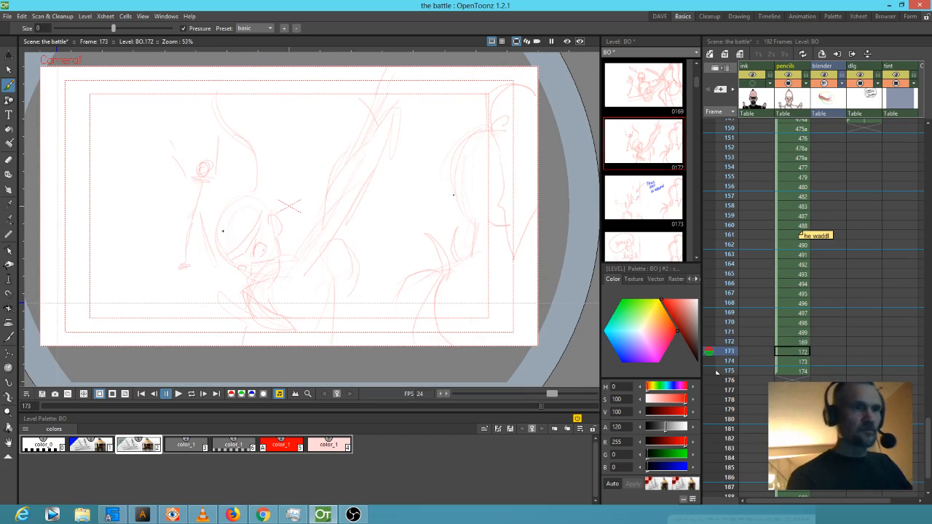
- On frame 173, firm up the ninja's head outline, refine the side of the face and draw the long headband tail rising above it
left_click_drag(222, 217, 263, 201)
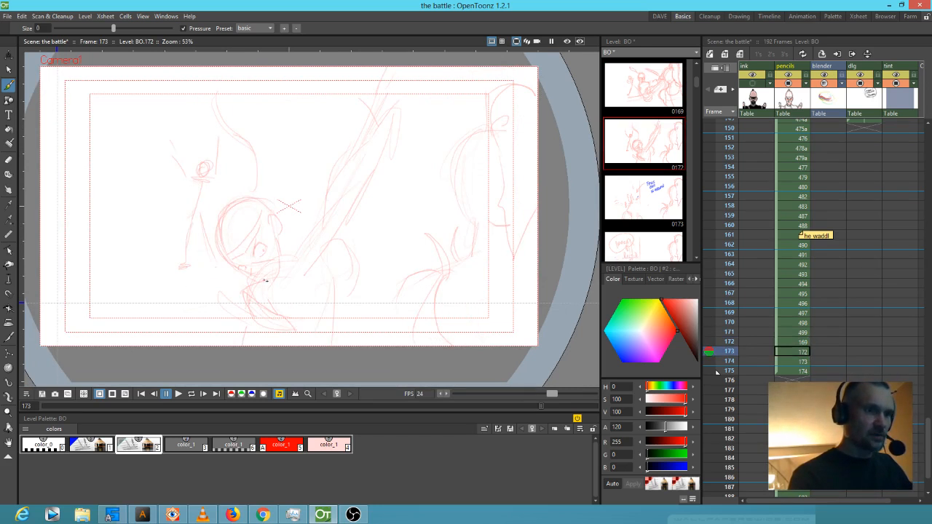
key("Up")
key("Down")
left_click_drag(270, 218, 281, 227)
left_click_drag(250, 192, 241, 133)
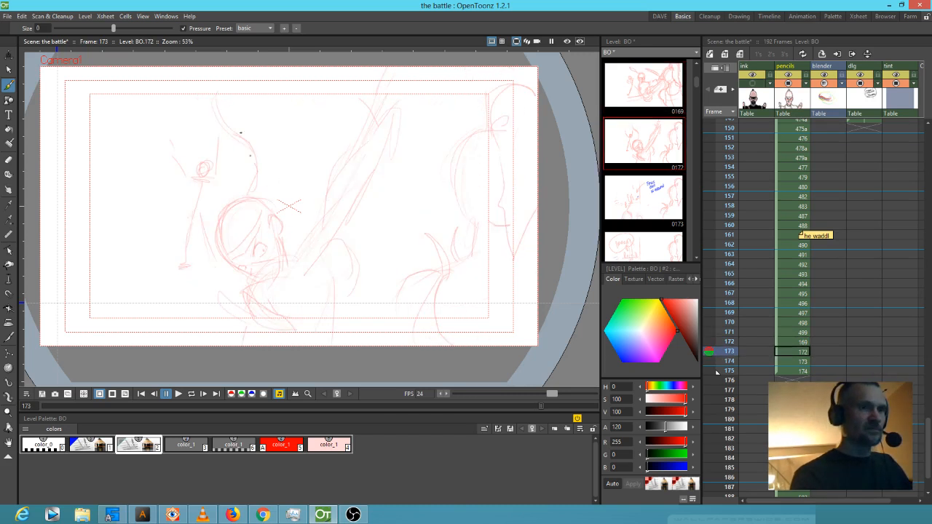
mouse_move(262, 72)
left_mouse_down()
mouse_move(234, 129)
mouse_move(255, 188)
left_mouse_up()
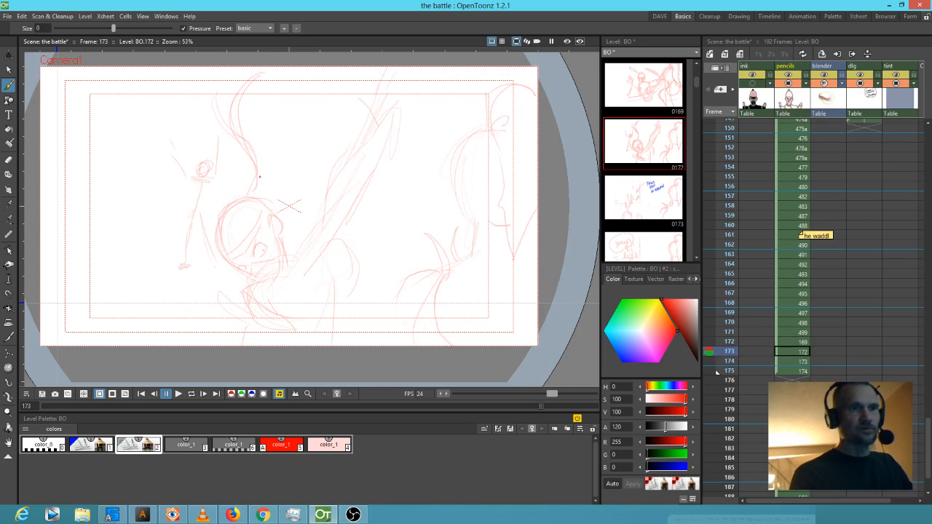
- Sketch the ninja's shoulders and raised arm with its sleeve cuff on frame 173, erasing overlapping lines and comparing with frame 172
key("Up")
key("Down")
mouse_move(252, 288)
left_mouse_down()
mouse_move(308, 295)
mouse_move(296, 265)
mouse_move(311, 293)
left_mouse_up()
mouse_move(311, 260)
left_mouse_down()
mouse_move(332, 189)
mouse_move(356, 181)
mouse_move(376, 218)
mouse_move(309, 314)
left_mouse_up()
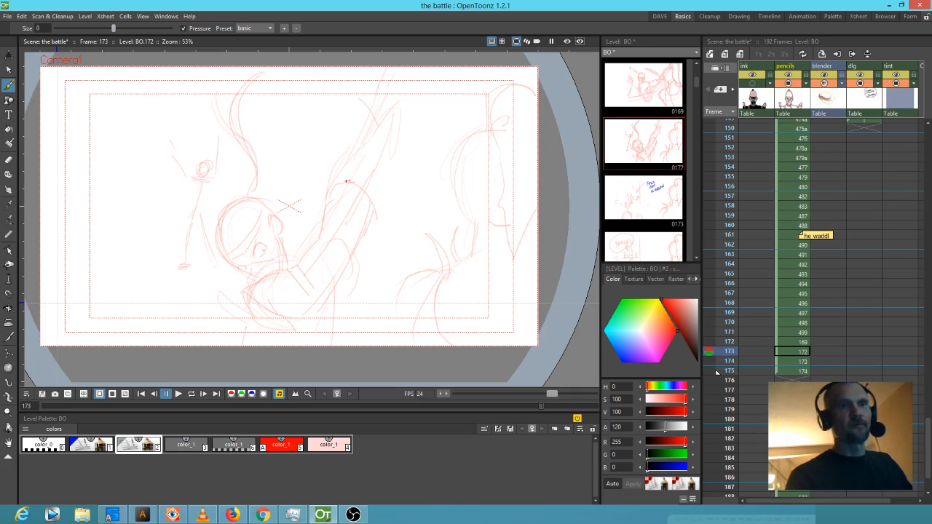
key("Up")
key("Down")
mouse_move(347, 183)
left_mouse_down()
mouse_move(375, 144)
mouse_move(369, 196)
left_mouse_up()
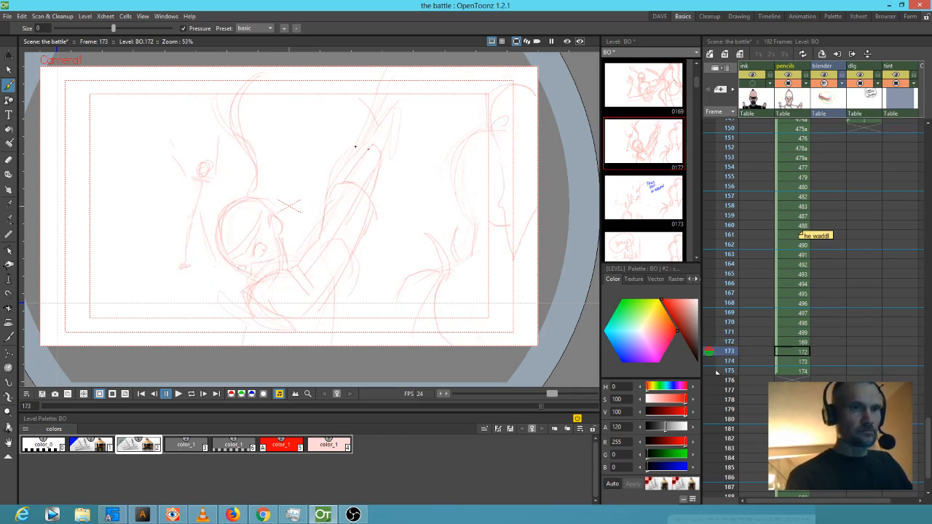
key("a")
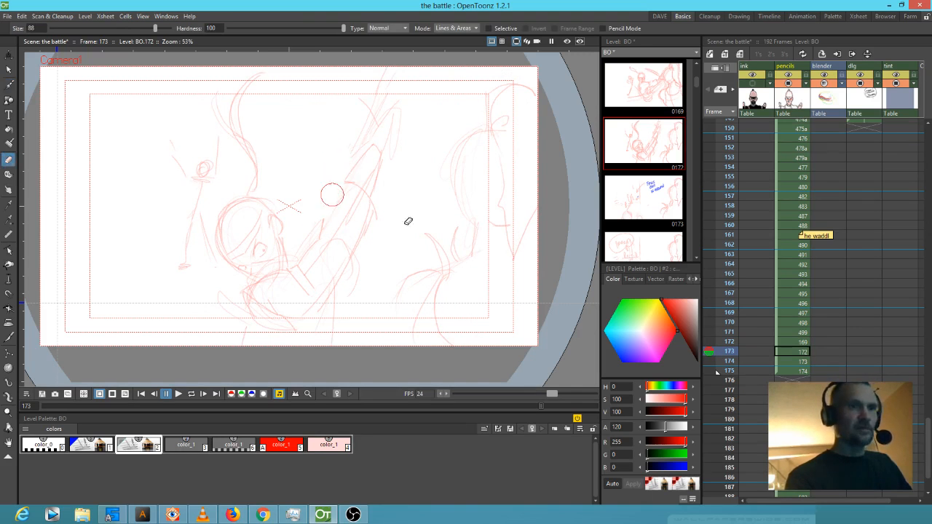
key("b")
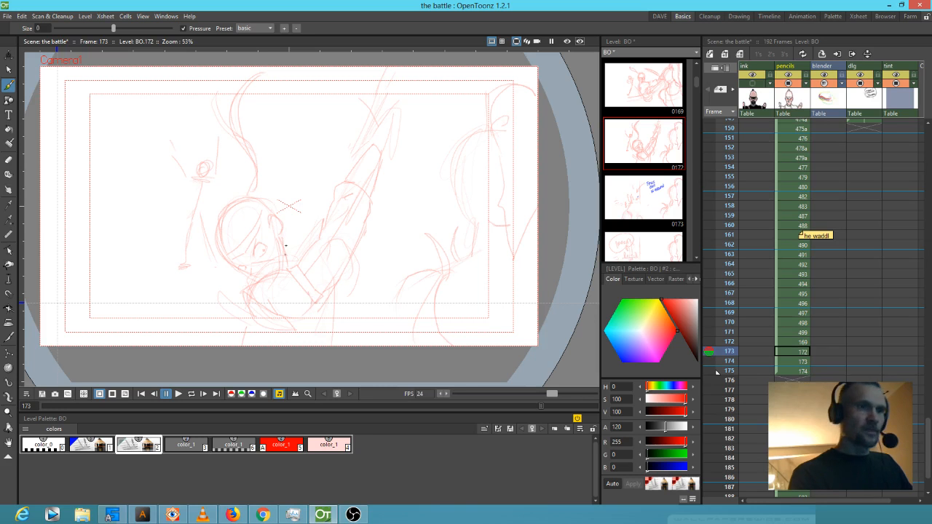
- Sketch the ninja's lower body and the hand beside his face on frame 173, and check the motion against the preceding frames
left_click_drag(398, 240, 368, 173)
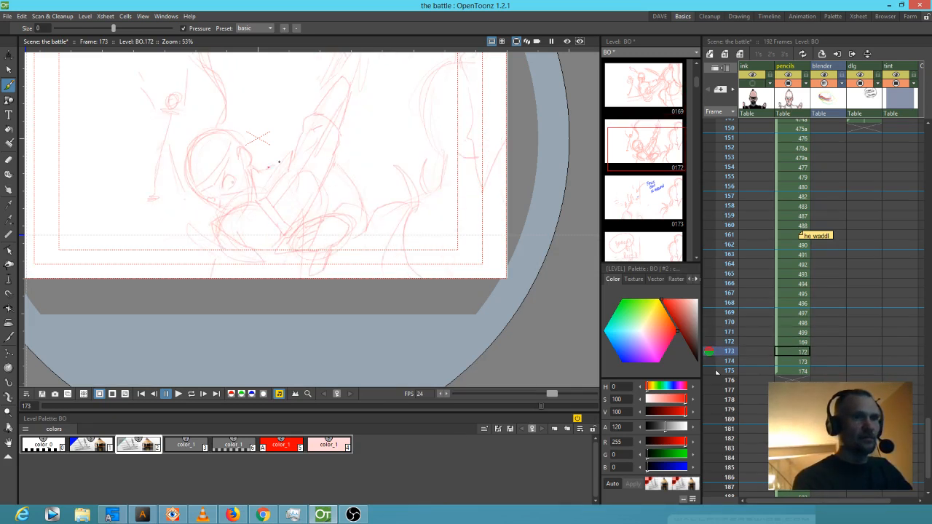
left_click_drag(375, 165, 405, 110)
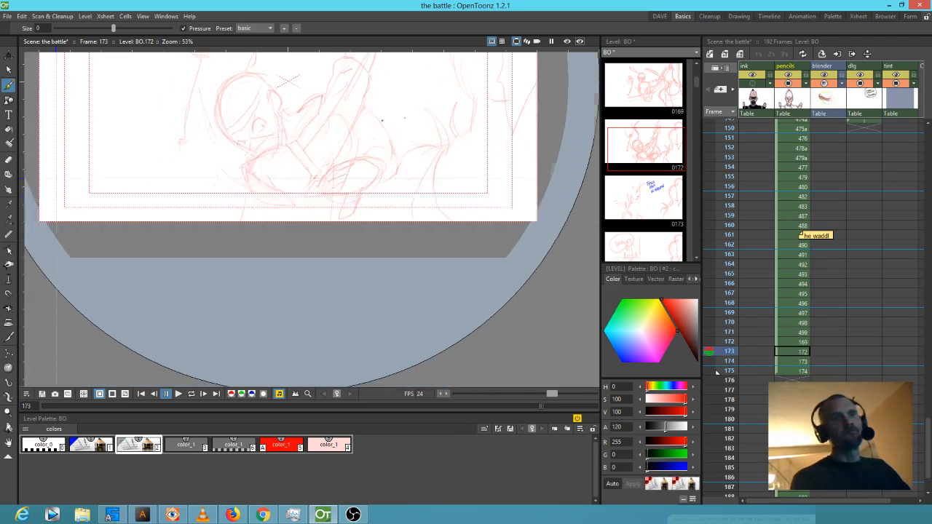
left_click_drag(450, 183, 403, 230)
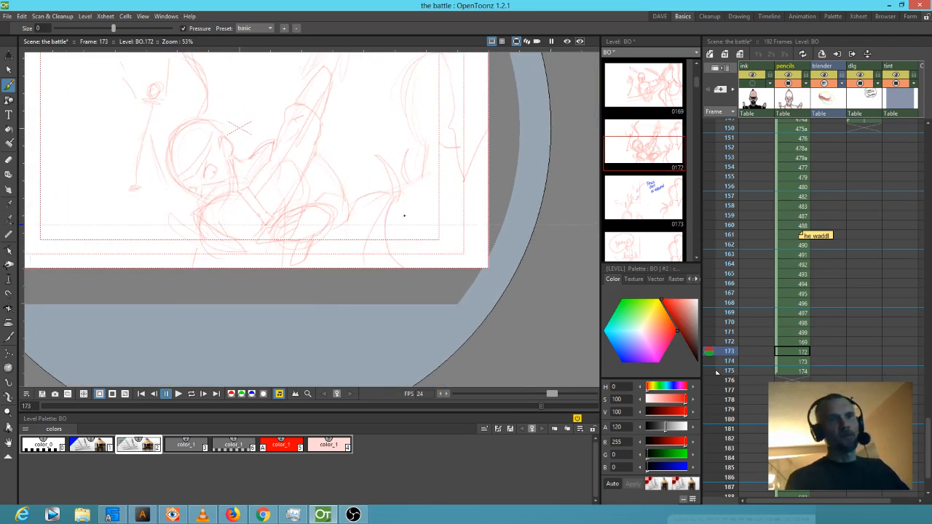
scroll(421, 142, "down", 2)
left_click_drag(408, 171, 400, 236)
key("Up")
key("Up")
key("Up")
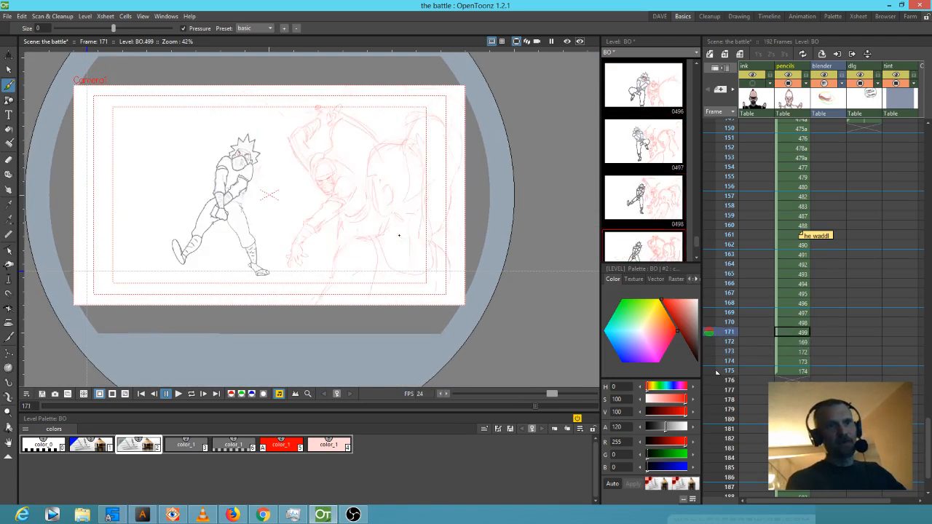
- Flip back and forth through frames 171 to 174 to examine the motion from the clean drawing into the rough poses
key("Down")
key("Down")
key("Down")
key("Down")
key("Up")
key("Up")
key("Up")
key("Up")
key("Down")
key("Down")
key("Down")
key("Down")
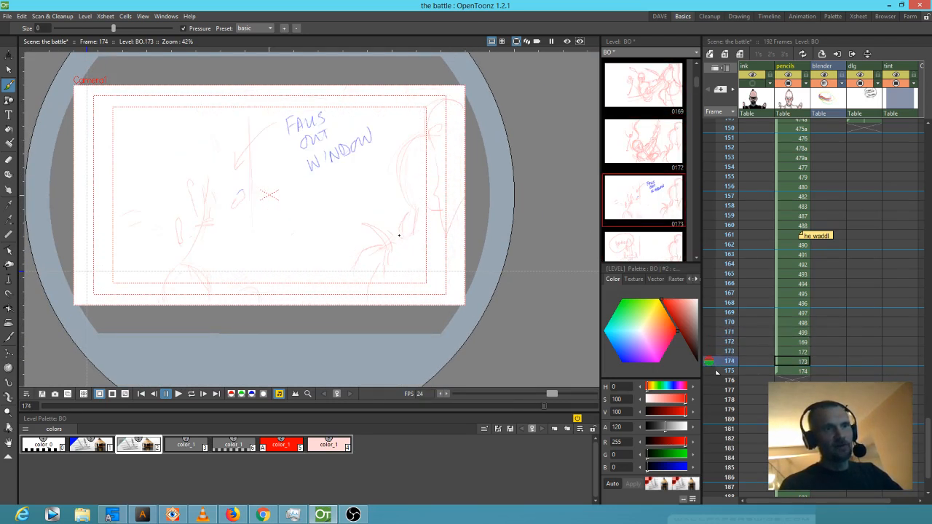
- On frame 174, sketch the ninja's head outline low in the shot with the headband tail trailing upward, comparing with frame 173
mouse_move(162, 302)
left_mouse_down()
mouse_move(163, 280)
mouse_move(187, 262)
mouse_move(216, 297)
left_mouse_up()
mouse_move(217, 243)
left_mouse_down()
mouse_move(280, 198)
mouse_move(298, 197)
mouse_move(280, 198)
mouse_move(233, 242)
mouse_move(211, 246)
left_mouse_up()
key("Up")
key("Down")
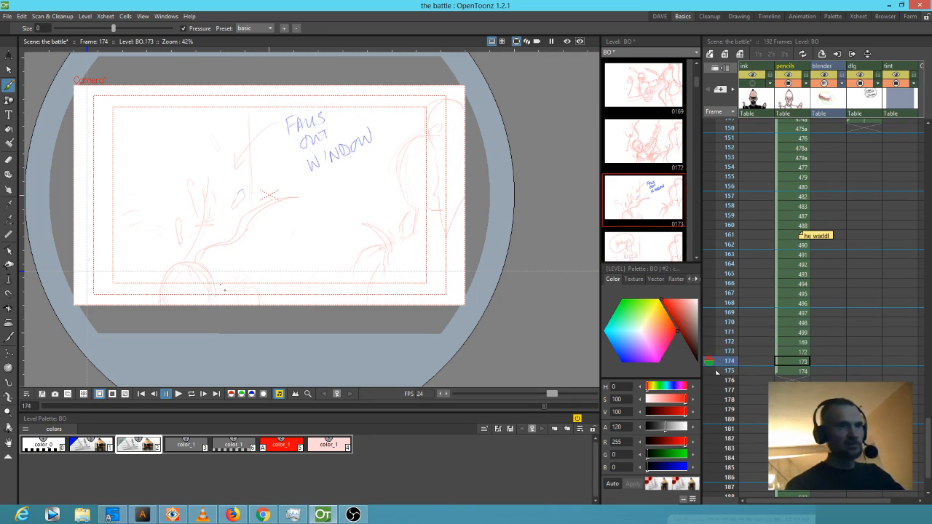
key("Up")
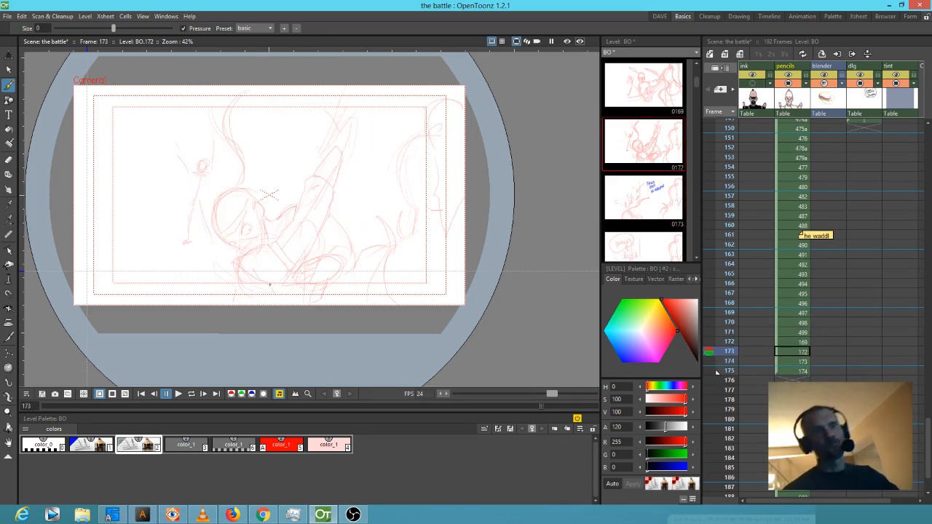
key("Down")
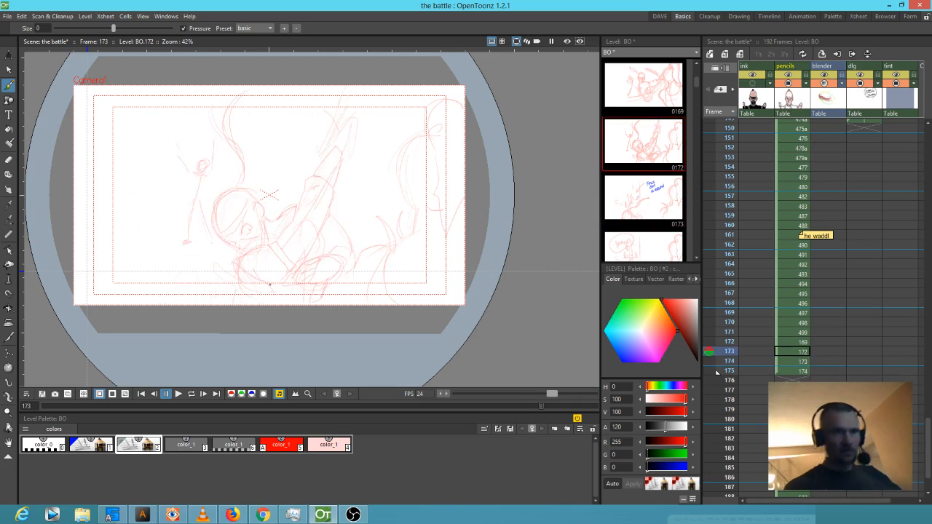
- Try sketching the falling ninja's raised hand and arm beside his head on frame 174, checking against frame 173
key(".")
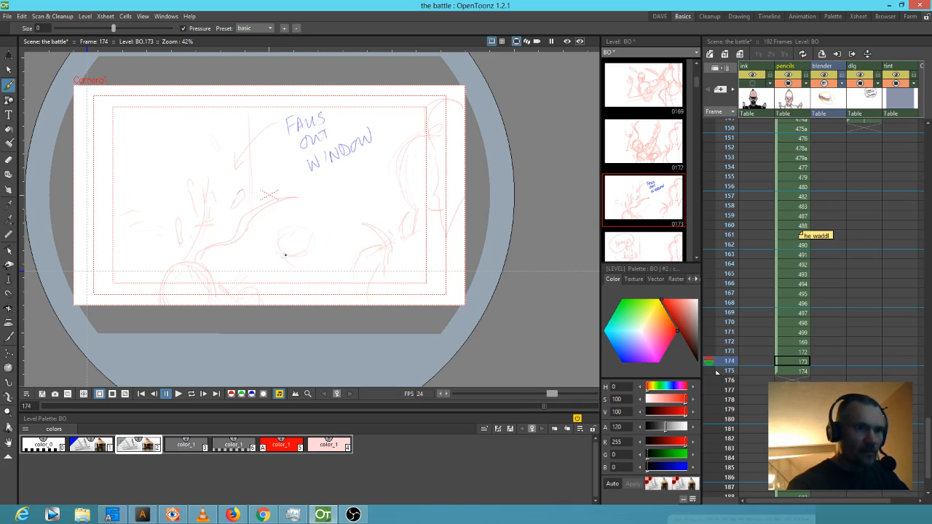
left_click_drag(281, 240, 285, 209)
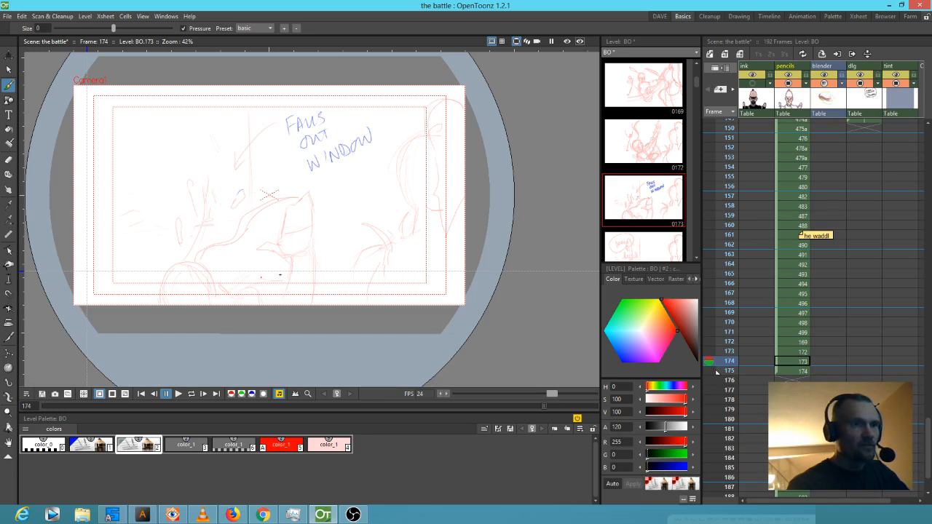
key("Up")
key("Down")
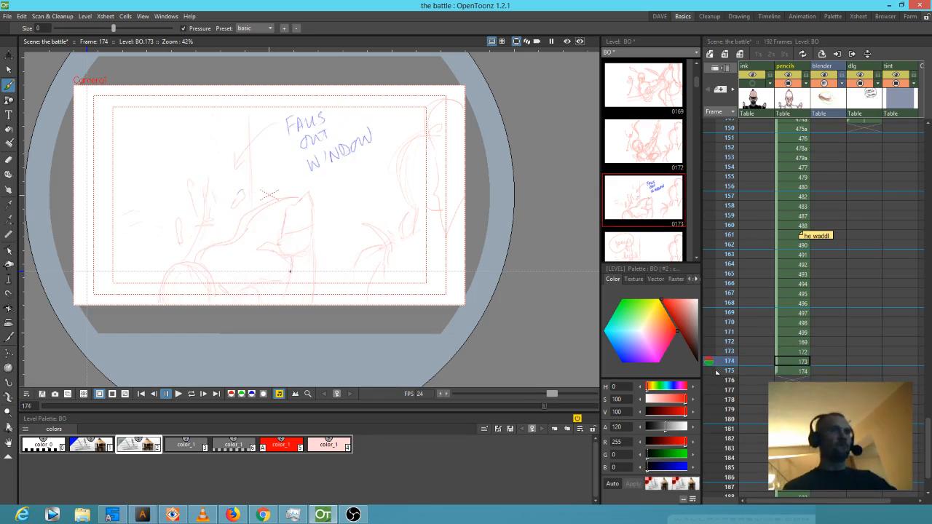
- Erase the lines below the raised hand on frame 174, then lower the hand, rotate it -29.42° and scale it to 90.45%
key("a")
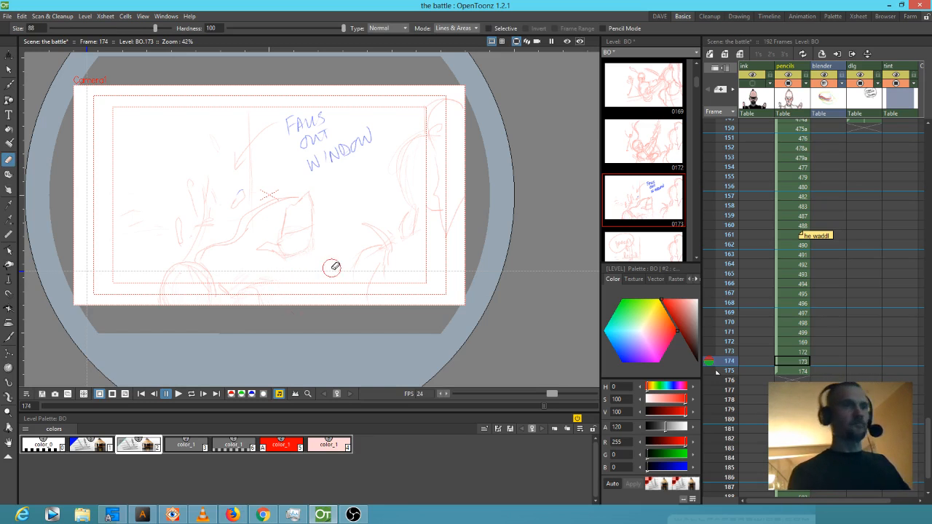
key("s")
mouse_move(318, 199)
left_mouse_down()
mouse_move(278, 210)
mouse_move(258, 266)
mouse_move(324, 252)
mouse_move(320, 196)
left_mouse_up()
left_click_drag(306, 236, 327, 231)
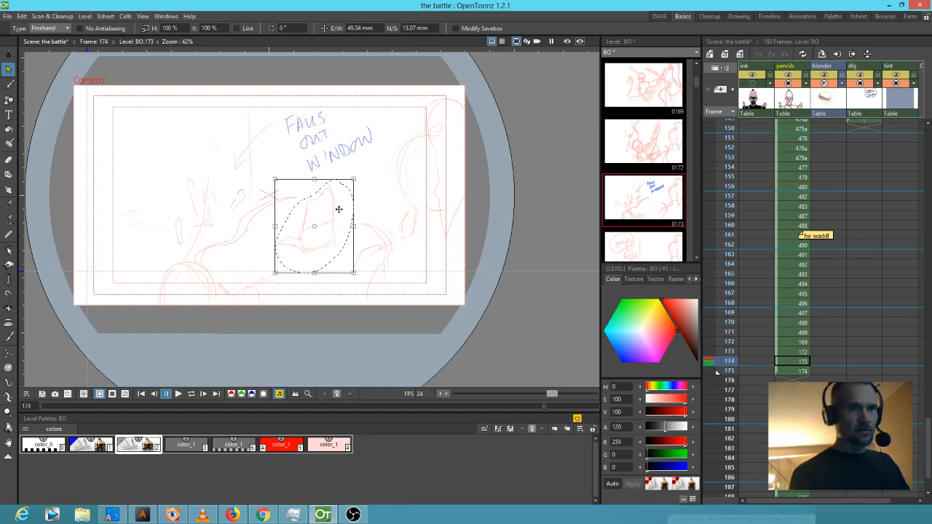
left_click_drag(357, 176, 377, 204)
left_click_drag(322, 222, 322, 243)
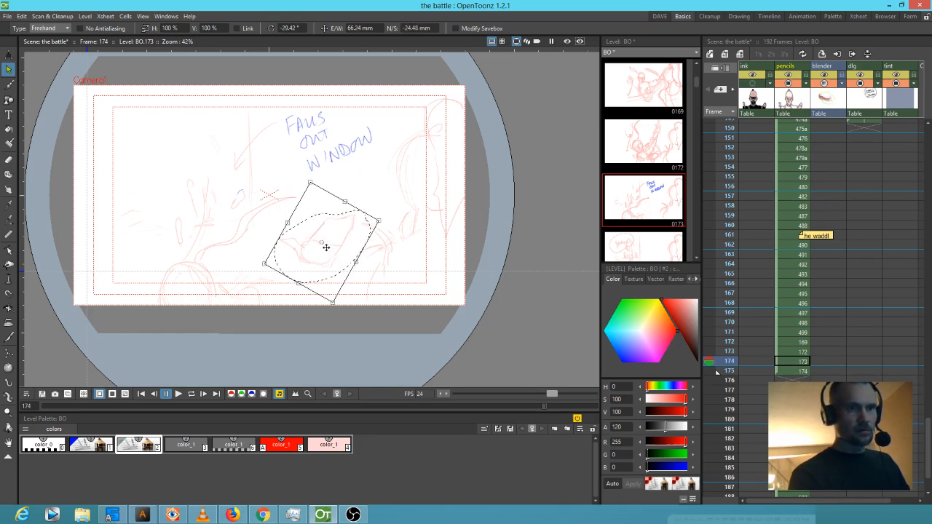
left_click_drag(380, 220, 368, 224)
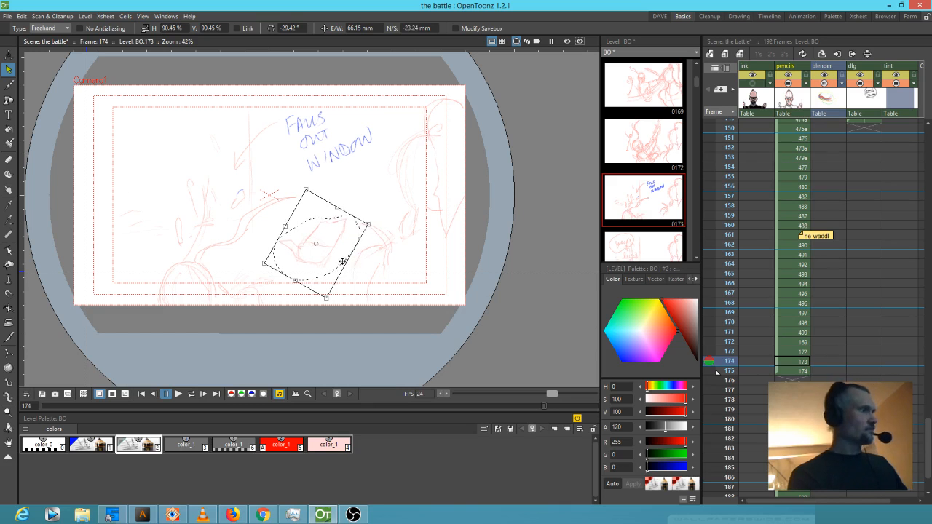
key("b")
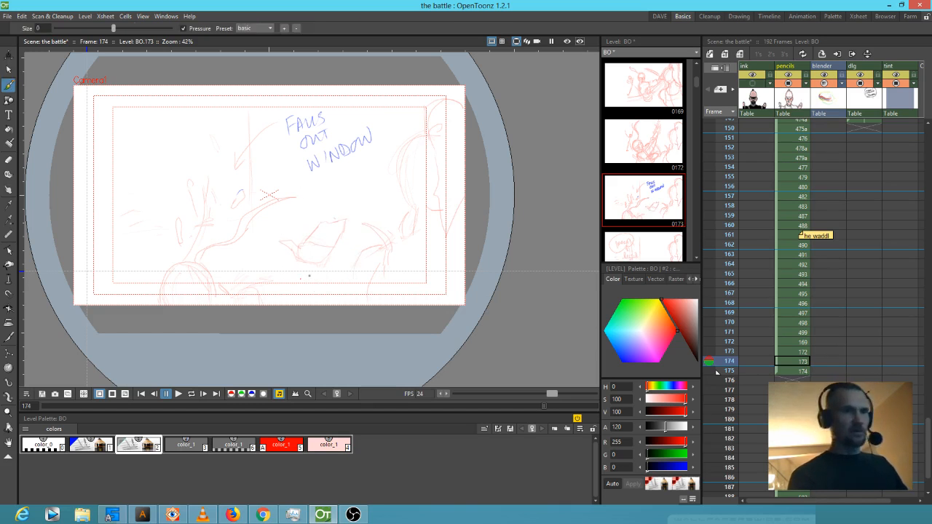
- Erase the trial hand shape on frame 174 and sketch the curve of the ninja's shoulder beside his head
key(".")
key(".")
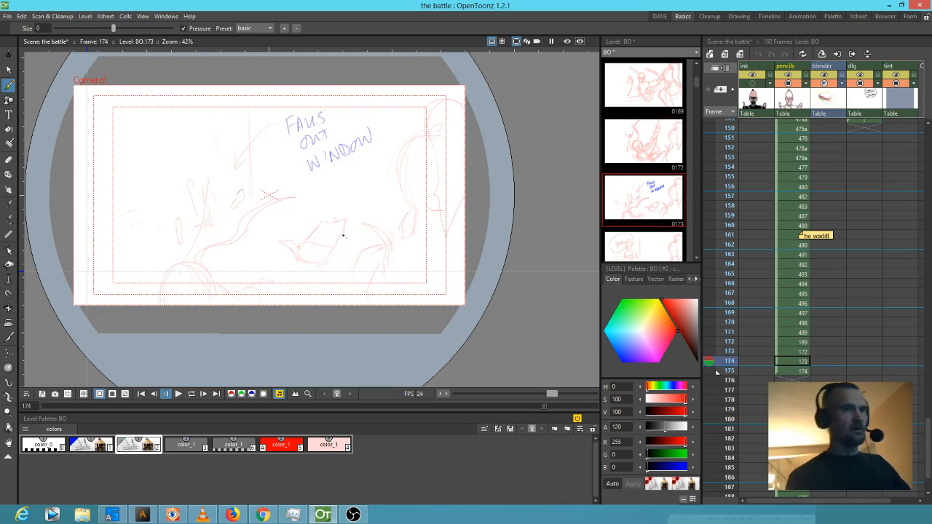
key("a")
left_click_drag(343, 208, 306, 255)
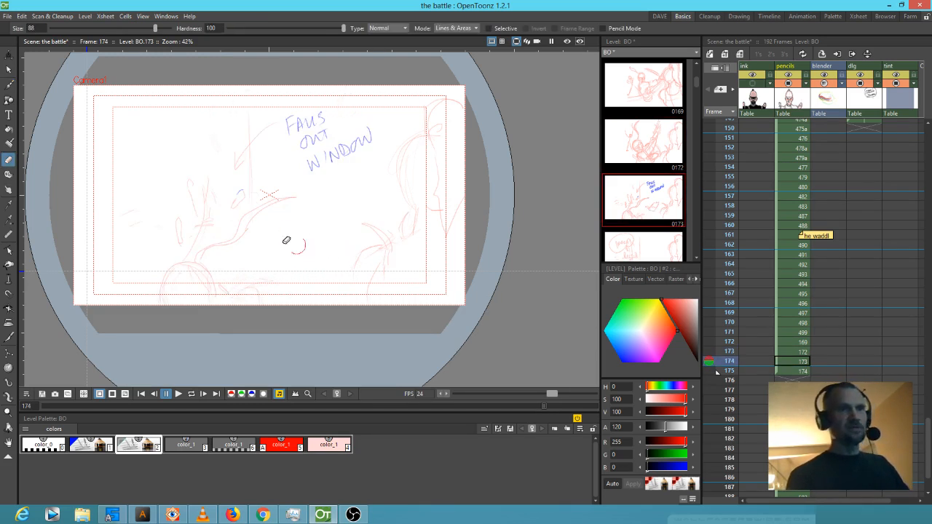
key("b")
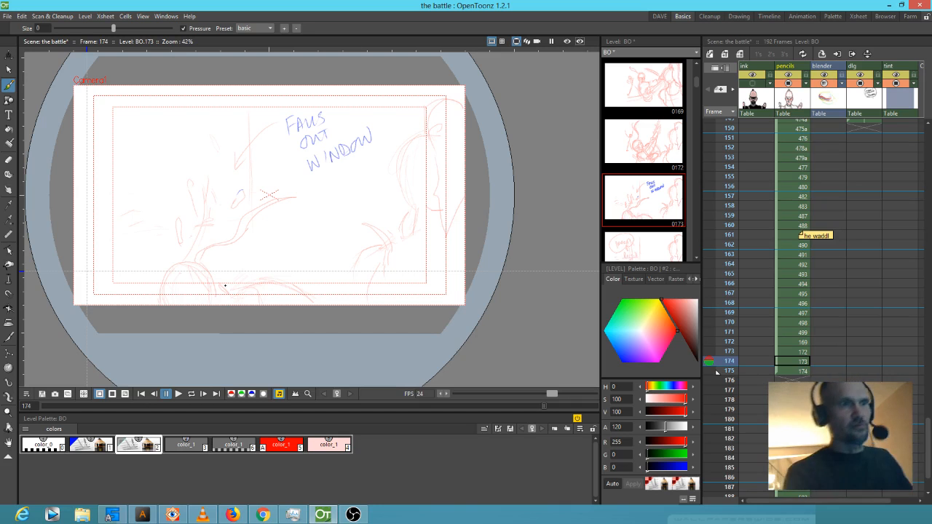
- On frame 172, build up the small background ninja's legs, foot, arms and clasped hands over the stick figure
key("Up")
key("Up")
key("Up")
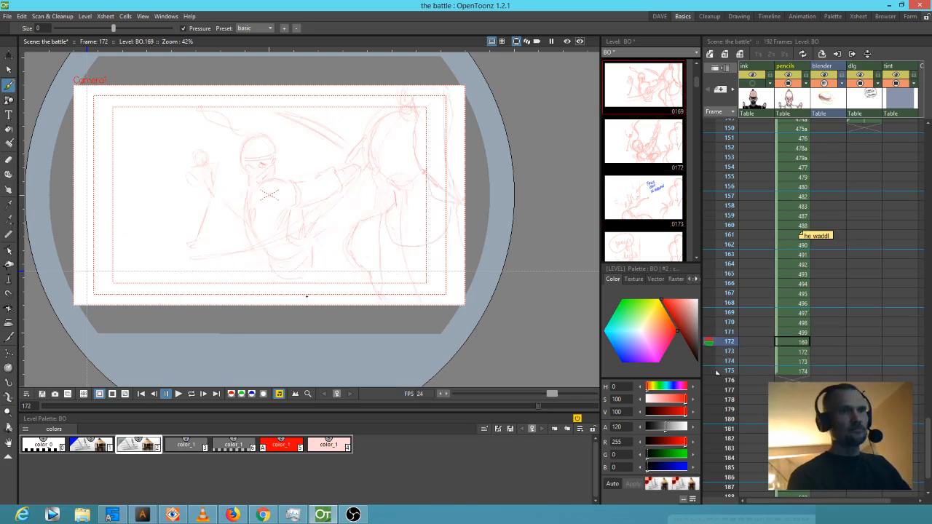
key("Down")
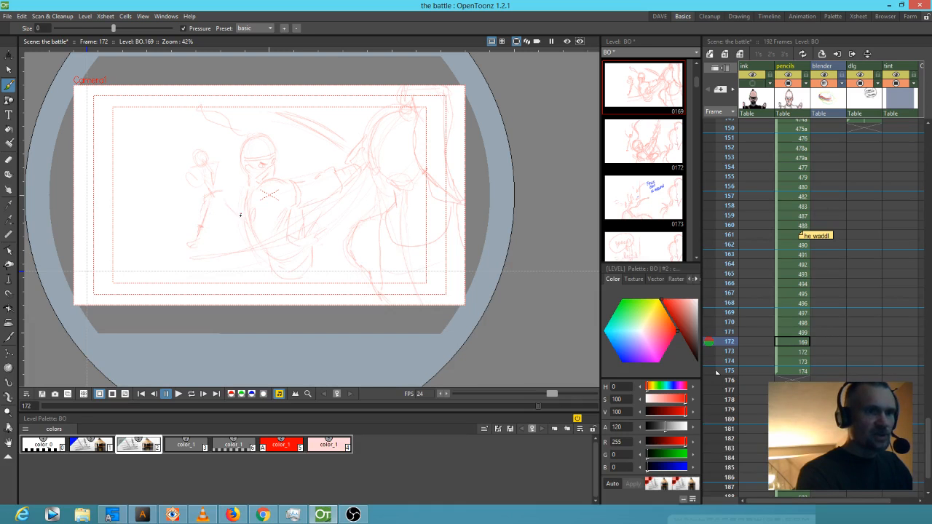
mouse_move(195, 246)
left_mouse_down()
mouse_move(202, 248)
mouse_move(204, 227)
left_mouse_up()
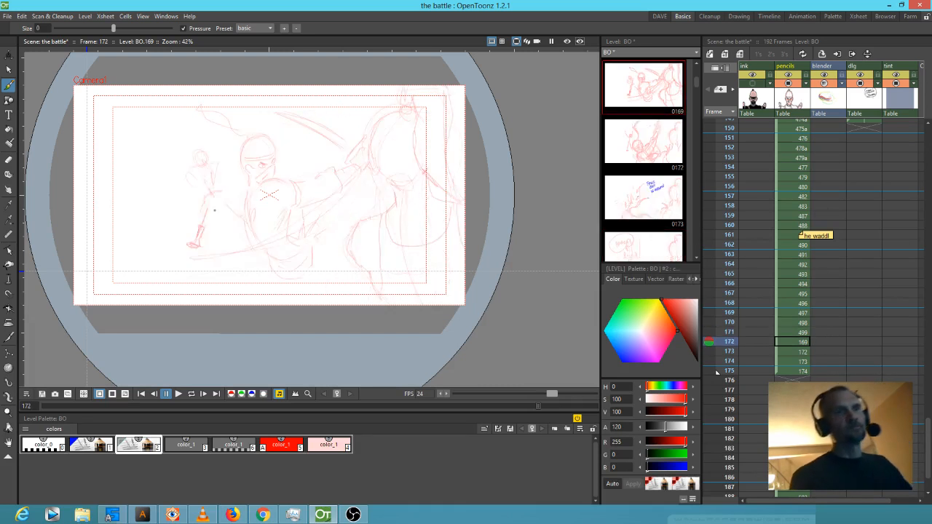
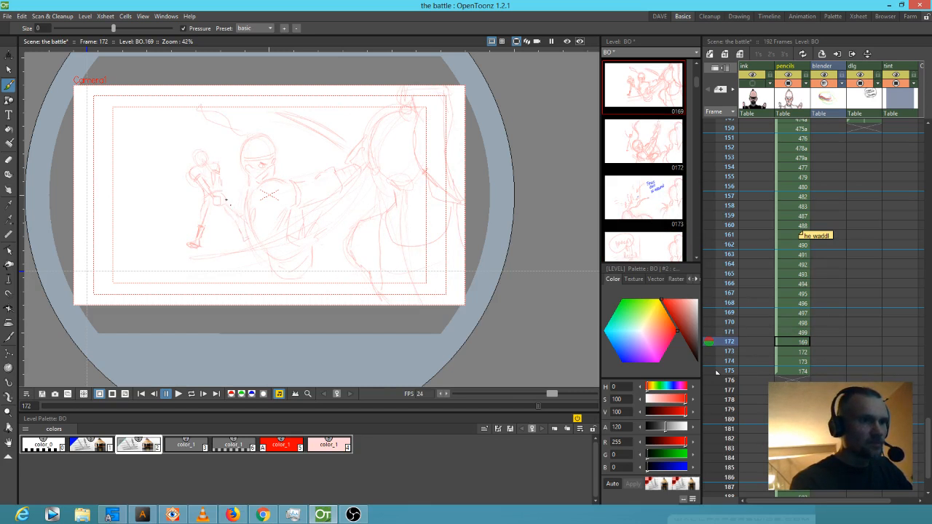
left_click_drag(225, 202, 273, 237)
- Sketch the background ninja's headband and spiky hair on frame 172, using frame 171 as reference
key("shift+space")
left_click_drag(320, 200, 298, 238)
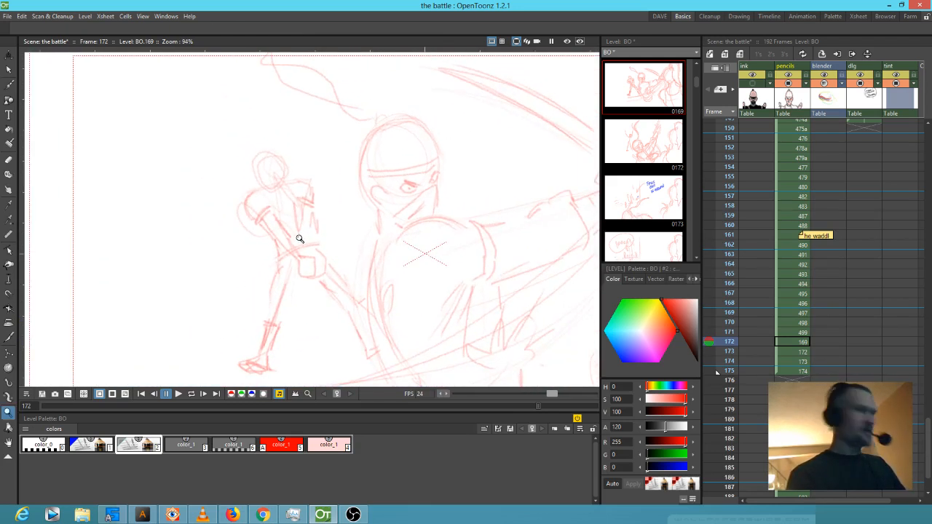
key("b")
key("comma")
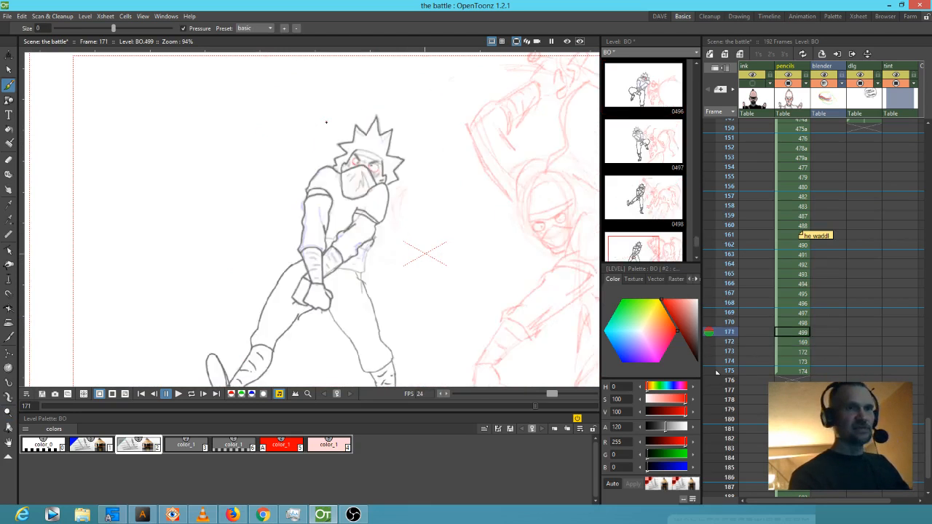
key("period")
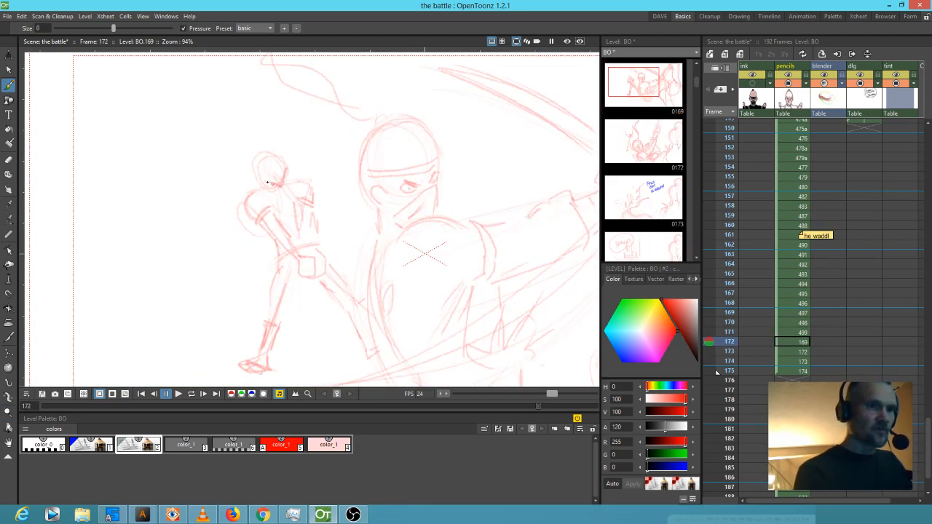
left_click_drag(261, 175, 279, 157)
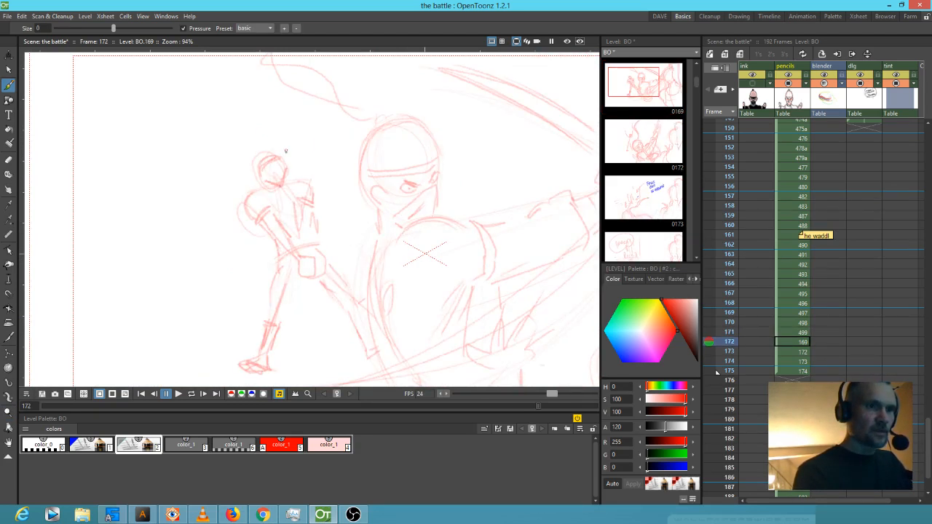
key("comma")
key("period")
mouse_move(258, 179)
left_mouse_down()
mouse_move(250, 154)
mouse_move(264, 142)
mouse_move(285, 157)
mouse_move(273, 166)
left_mouse_up()
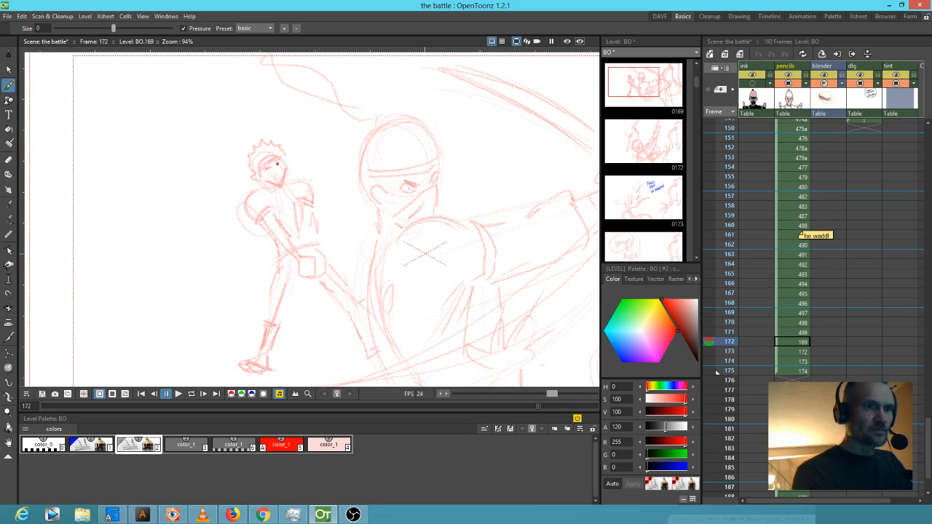
- Refine the background ninja's face and shoulder on frame 172, checking them against frame 171
key("comma")
key("period")
mouse_move(271, 169)
left_mouse_down()
mouse_move(286, 164)
mouse_move(310, 195)
left_mouse_up()
key("comma")
key("period")
- On frame 173, sketch the background ninja's feet and a guide line across his legs at knee height, comparing with frame 172
key("period")
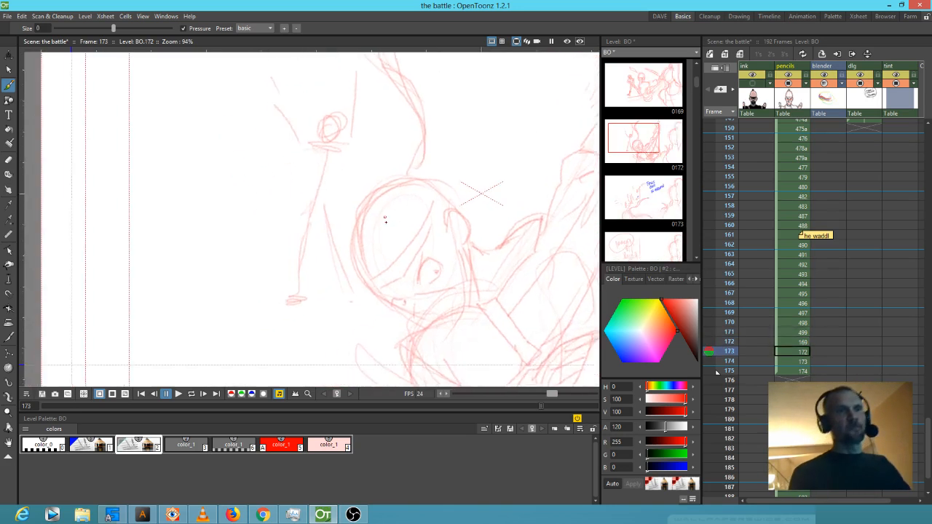
key("period")
key("comma")
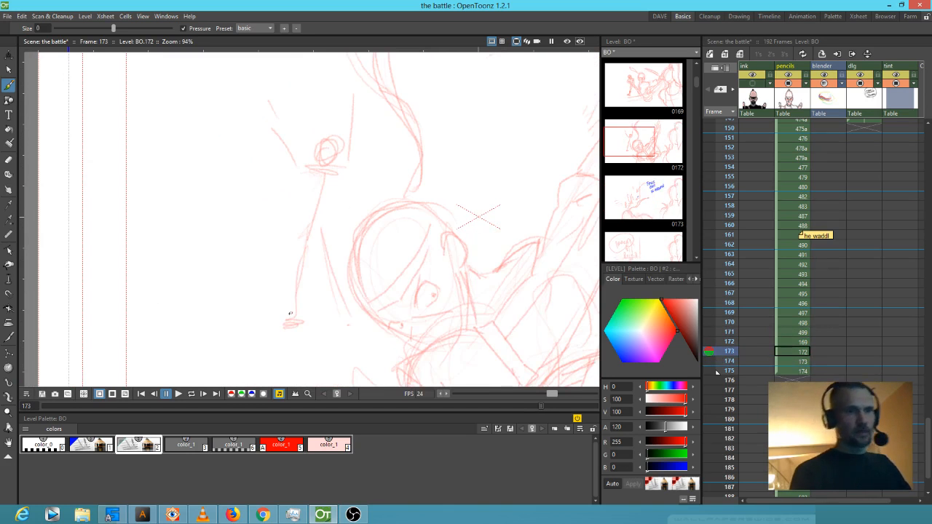
mouse_move(271, 325)
left_mouse_down()
mouse_move(304, 324)
mouse_move(300, 315)
left_mouse_up()
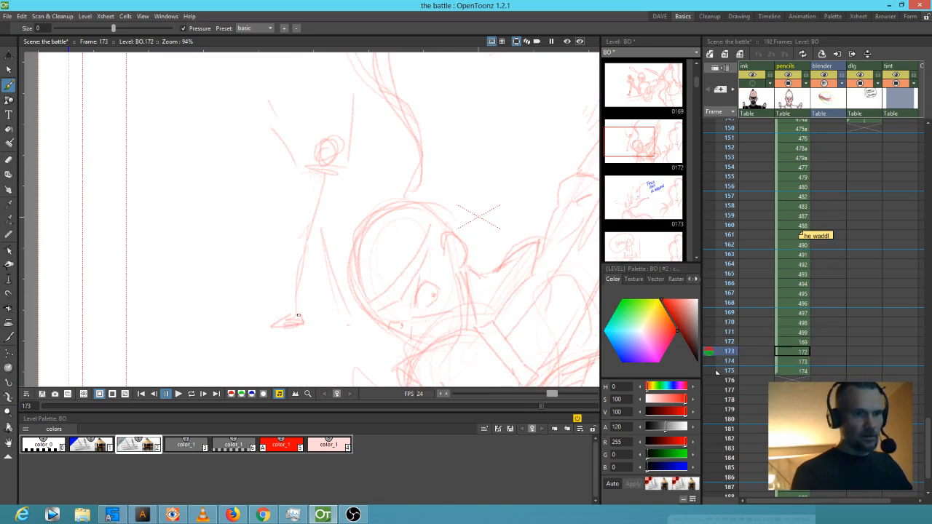
key("comma")
key("period")
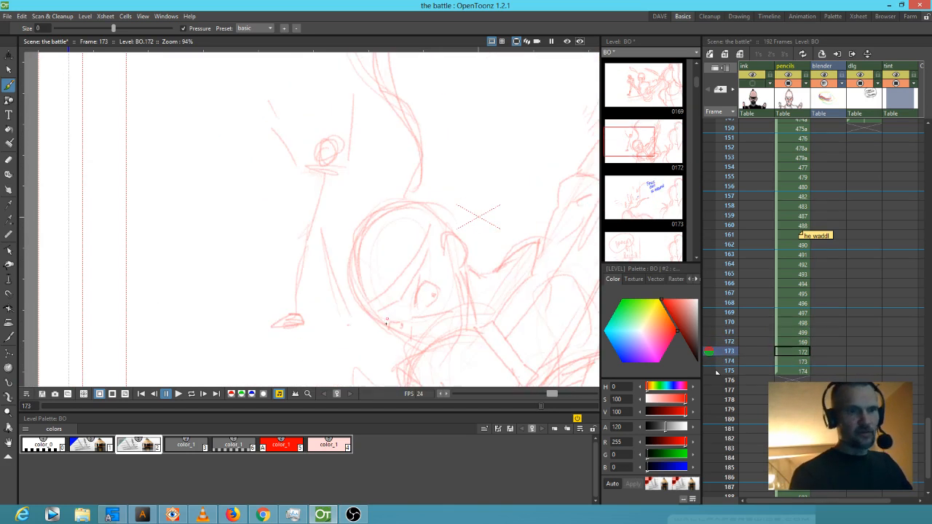
left_click_drag(356, 323, 372, 324)
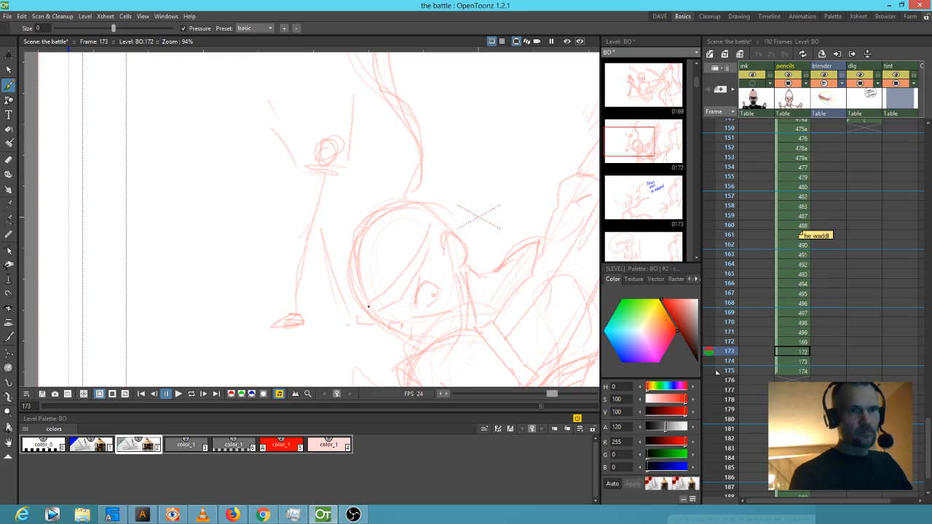
key("comma")
key("period")
left_click_drag(296, 224, 342, 221)
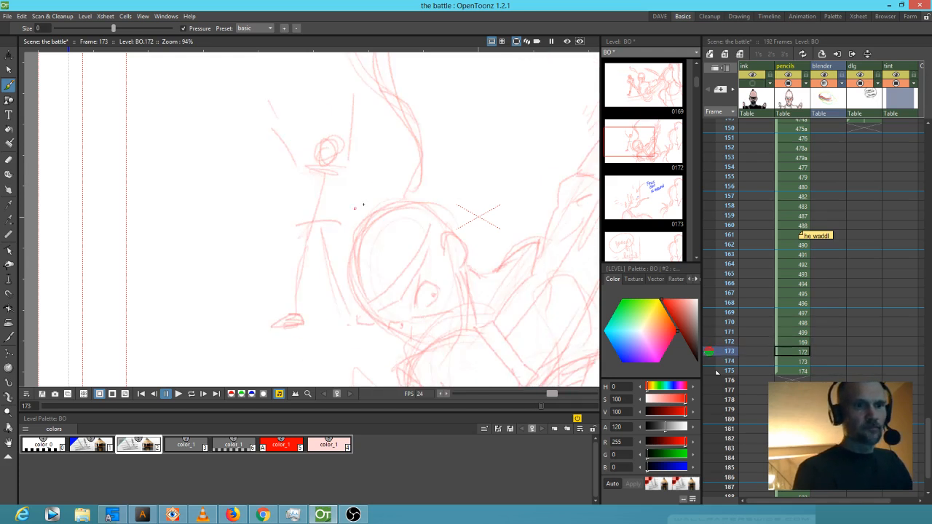
- Firm up the soles of the background ninja's feet on frame 174 and check them against frame 173
key("period")
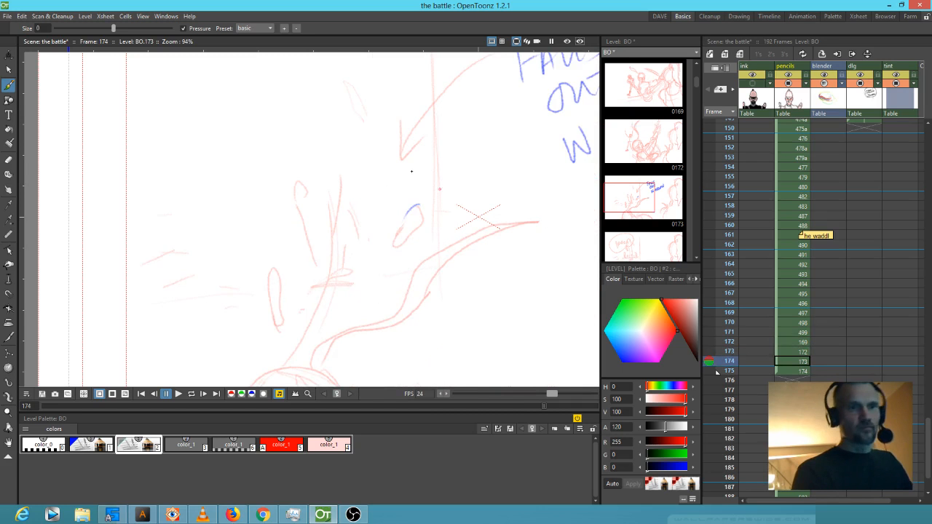
mouse_move(402, 219)
left_mouse_down()
mouse_move(394, 246)
mouse_move(421, 222)
mouse_move(413, 206)
left_mouse_up()
mouse_move(270, 274)
left_mouse_down()
mouse_move(271, 301)
mouse_move(282, 302)
mouse_move(284, 286)
mouse_move(268, 275)
left_mouse_up()
mouse_move(428, 276)
left_mouse_down()
mouse_move(389, 312)
mouse_move(402, 305)
left_mouse_up()
key("comma")
key("period")
- Redraw the background ninja's two shoe soles with bolder outlines on frame 175
key("period")
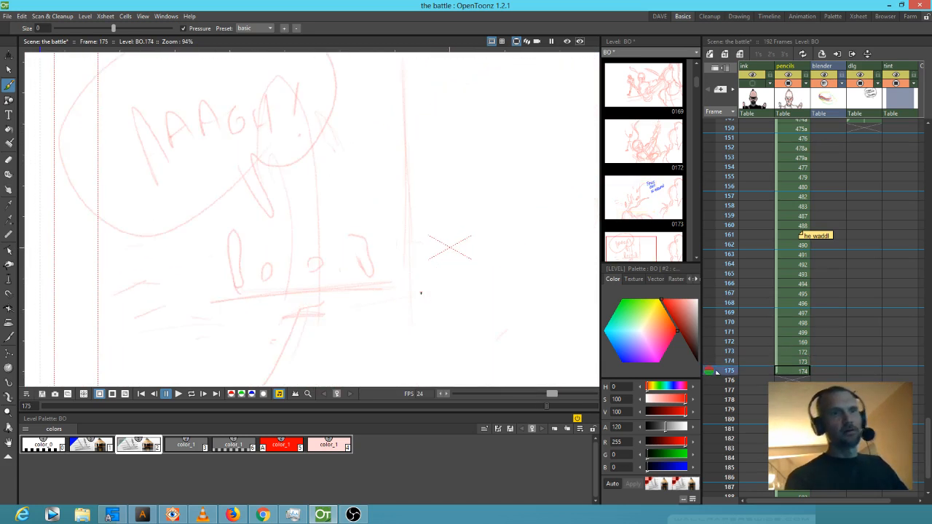
mouse_move(363, 273)
left_mouse_down()
mouse_move(371, 275)
mouse_move(372, 257)
mouse_move(358, 234)
mouse_move(351, 255)
left_mouse_up()
mouse_move(229, 238)
left_mouse_down()
mouse_move(239, 282)
mouse_move(240, 235)
mouse_move(227, 252)
mouse_move(239, 276)
left_mouse_up()
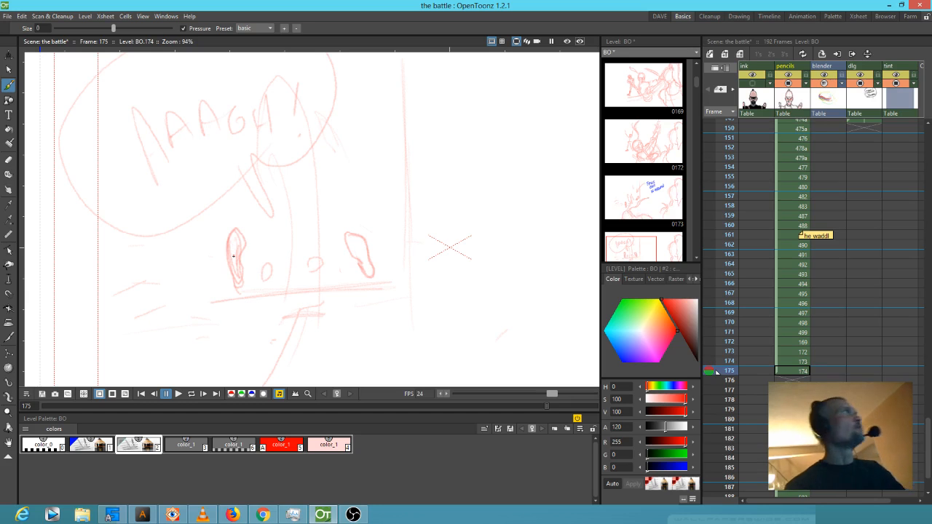
key(".")
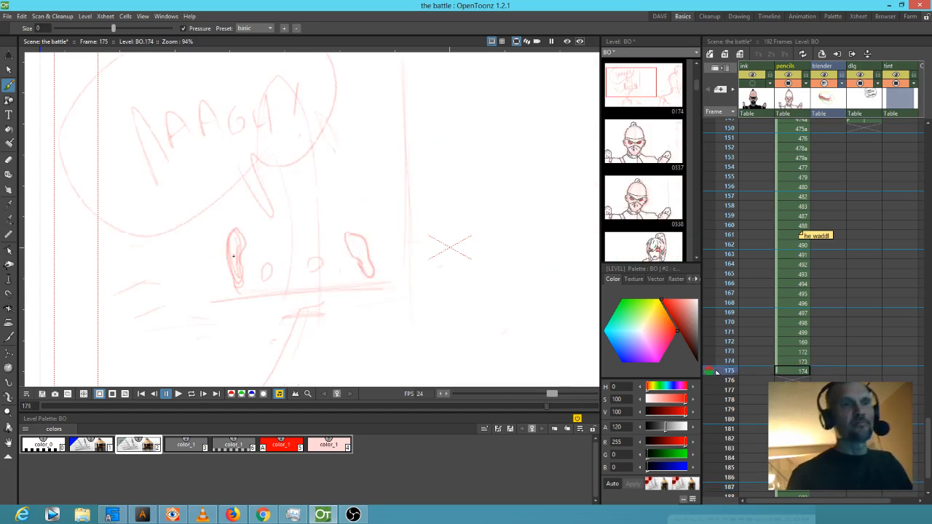
key(".")
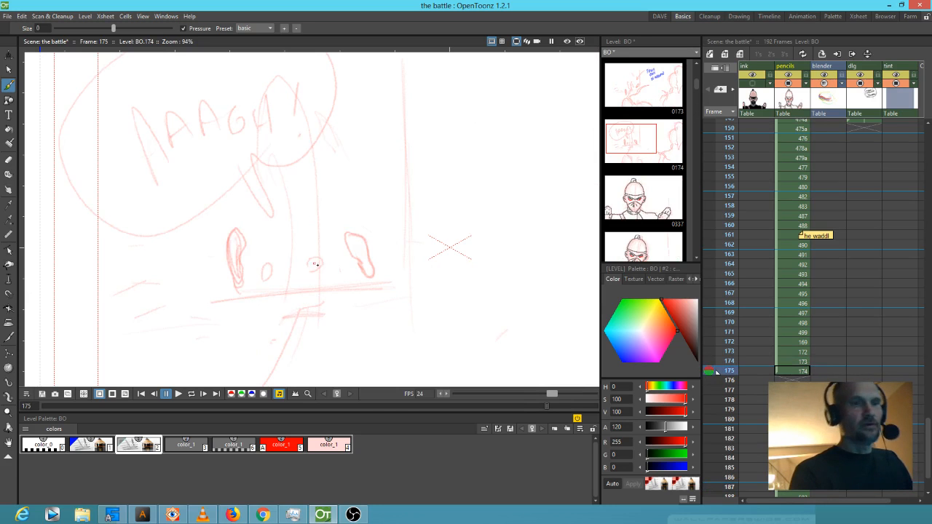
- Sketch the background ninja's two open hands between his shoe soles on frame 175 and firm up one sole
mouse_move(310, 257)
left_mouse_down()
mouse_move(295, 268)
mouse_move(309, 265)
mouse_move(324, 238)
mouse_move(317, 255)
mouse_move(335, 248)
mouse_move(324, 259)
mouse_move(337, 256)
mouse_move(336, 266)
mouse_move(273, 268)
mouse_move(265, 256)
mouse_move(247, 263)
mouse_move(256, 275)
mouse_move(274, 270)
left_mouse_up()
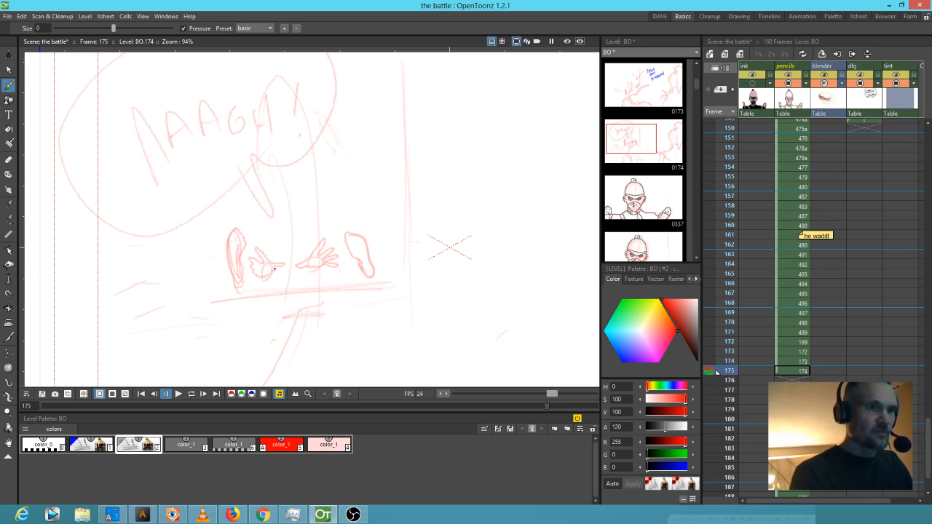
left_click_drag(348, 235, 370, 271)
- On frame 174, sketch the background ninja's two reaching hands with their forearms above the soles, erasing and redrawing the first hand's fingers
key("Up")
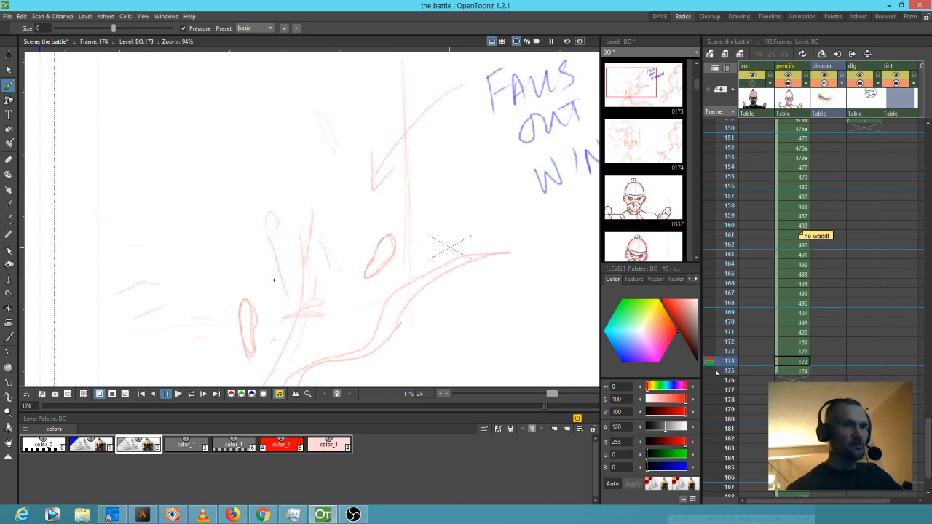
mouse_move(268, 237)
left_mouse_down()
mouse_move(265, 210)
mouse_move(278, 190)
mouse_move(273, 206)
mouse_move(287, 213)
mouse_move(278, 222)
mouse_move(268, 218)
mouse_move(290, 196)
left_mouse_up()
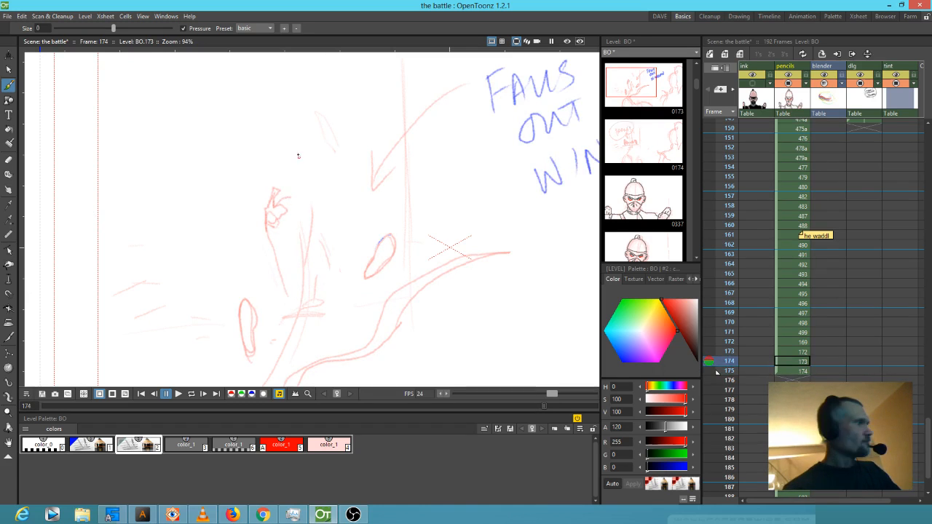
key("a")
left_click_drag(301, 207, 298, 171)
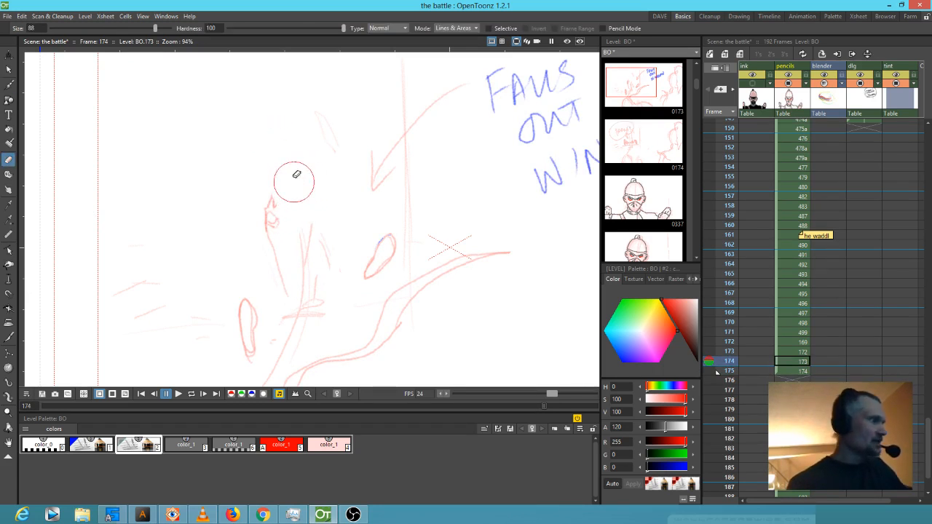
key("b")
mouse_move(270, 201)
left_mouse_down()
mouse_move(281, 190)
mouse_move(276, 209)
mouse_move(286, 197)
mouse_move(278, 221)
left_mouse_up()
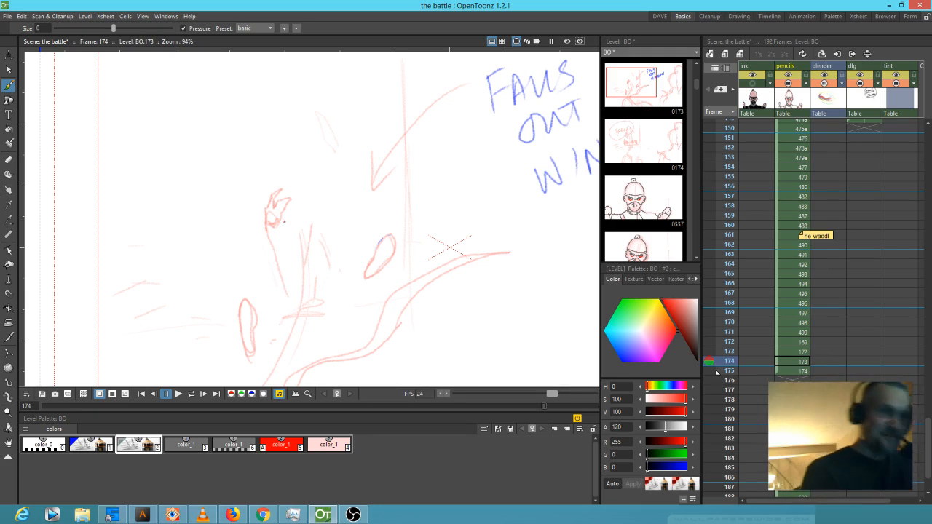
mouse_move(271, 254)
left_mouse_down()
mouse_move(278, 229)
mouse_move(287, 251)
left_mouse_up()
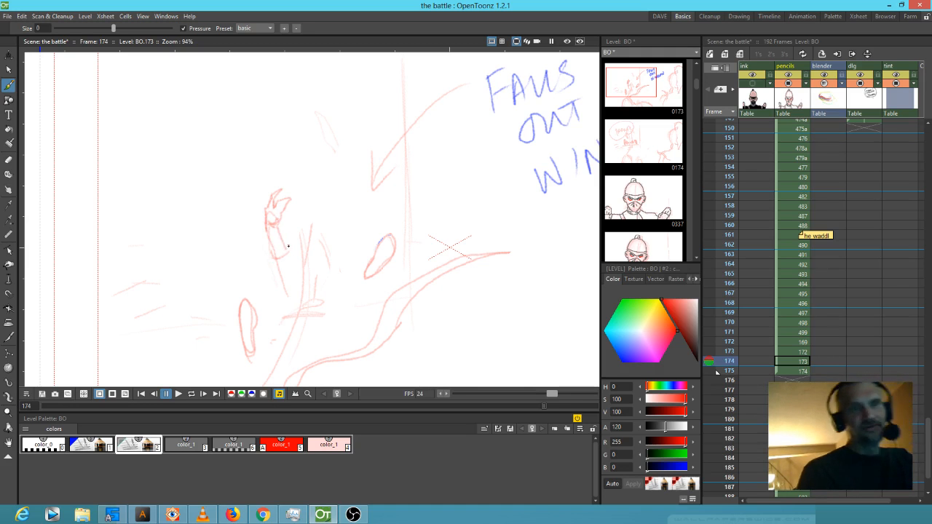
left_click_drag(362, 219, 340, 195)
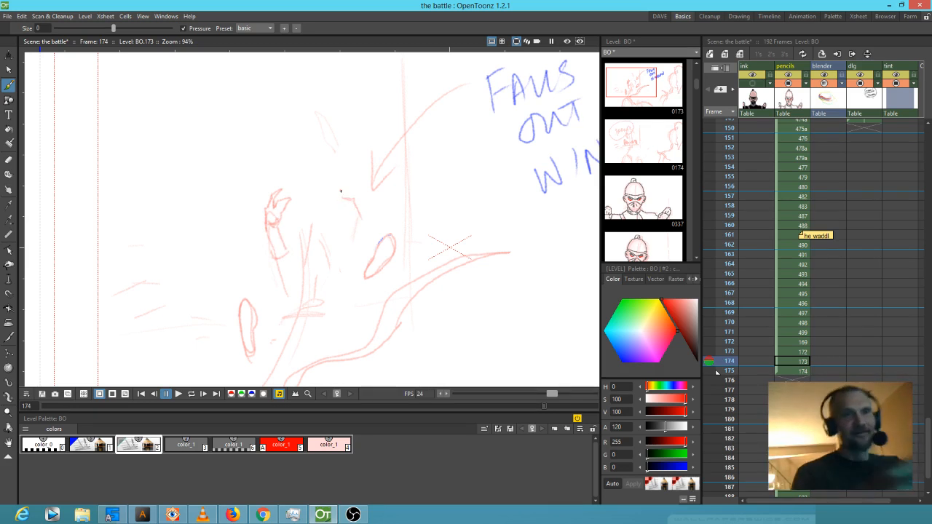
mouse_move(335, 209)
left_mouse_down()
mouse_move(365, 222)
mouse_move(359, 237)
left_mouse_up()
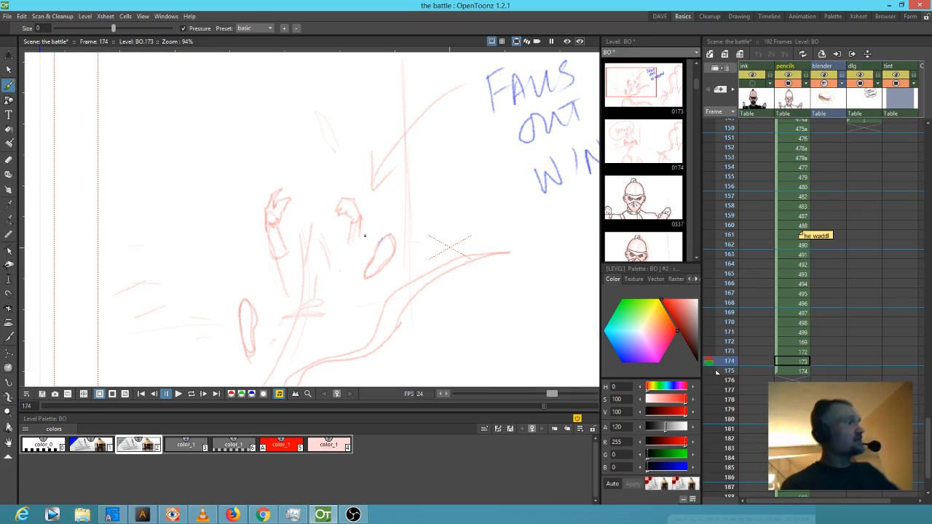
- Outline the background ninja's two raised arms over the stick figure on frame 173, comparing with frame 172
key("comma")
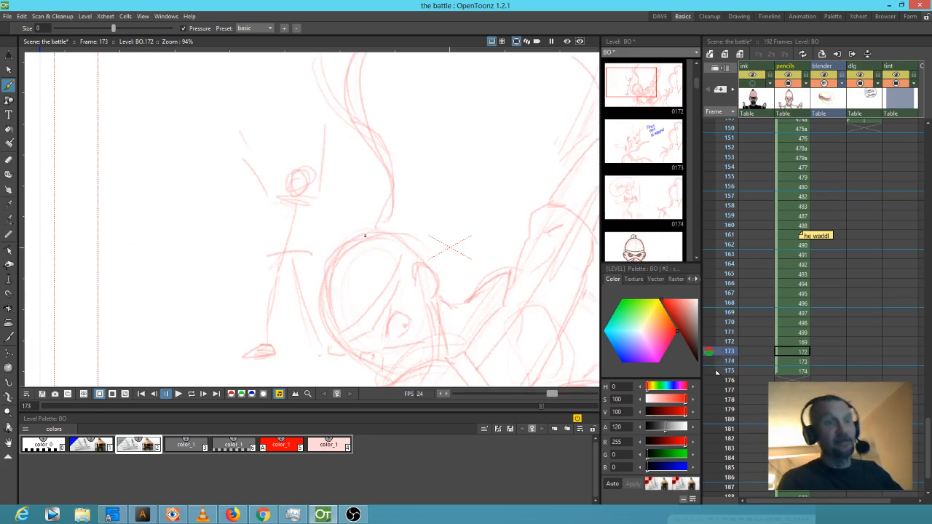
key("comma")
key("period")
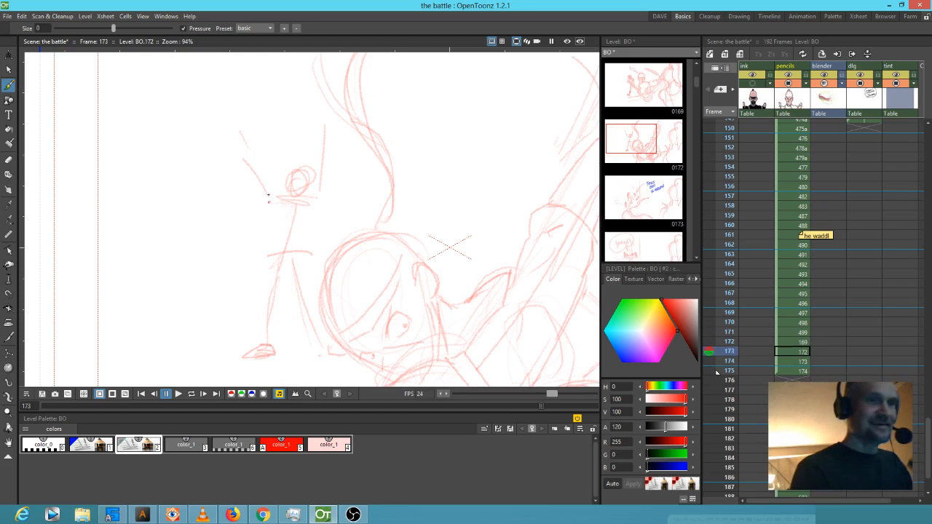
left_click_drag(252, 184, 240, 143)
key("comma")
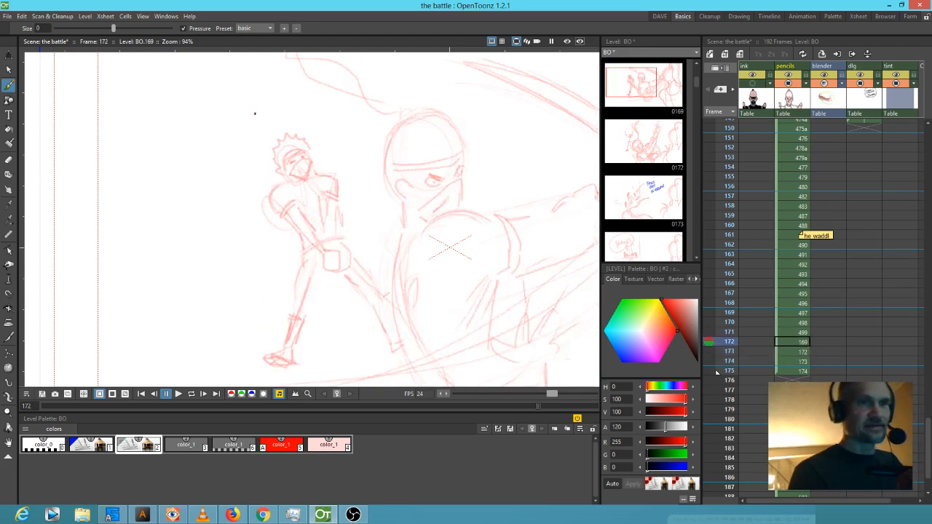
key("period")
key("period")
key("comma")
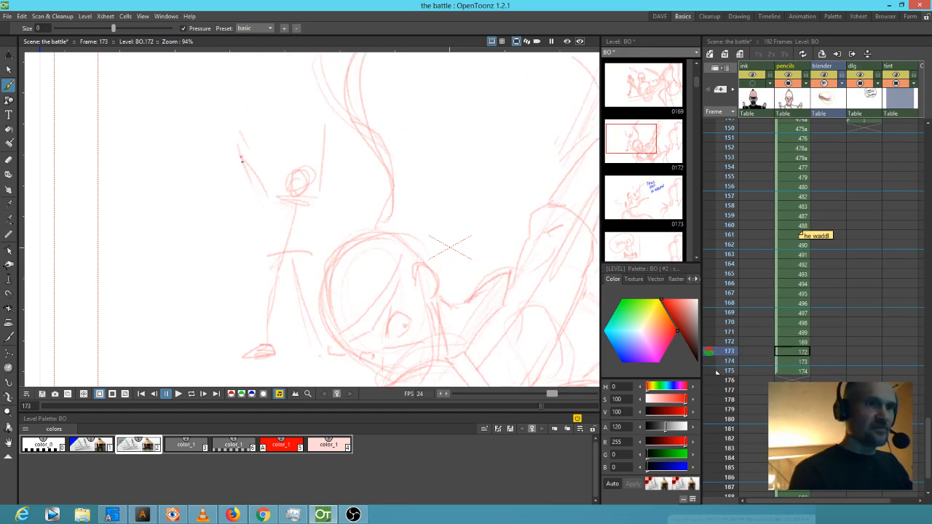
left_click_drag(323, 126, 331, 121)
mouse_move(336, 162)
left_mouse_down()
mouse_move(334, 152)
mouse_move(325, 198)
left_mouse_up()
left_click_drag(235, 135, 265, 203)
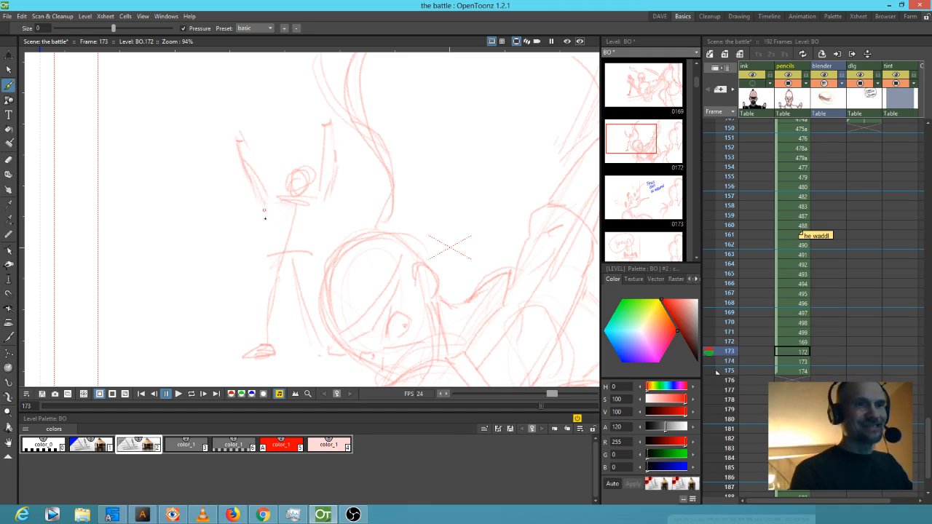
- Draw the background ninja's torso and waist bands on frame 173, joining the torso sides to the raised arms
mouse_move(263, 203)
left_mouse_down()
mouse_move(278, 255)
mouse_move(317, 234)
mouse_move(316, 249)
mouse_move(271, 268)
left_mouse_up()
mouse_move(270, 256)
left_mouse_down()
mouse_move(324, 250)
mouse_move(323, 218)
mouse_move(314, 247)
mouse_move(336, 171)
left_mouse_up()
left_click_drag(326, 210, 334, 163)
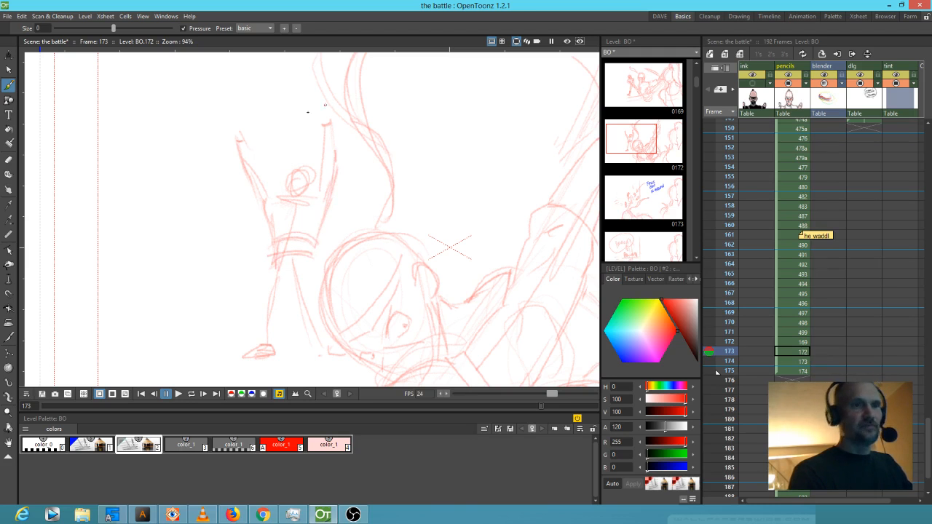
- Add the background ninja's spiky hair, first raised hand and wristband on frame 173, checking against frame 172
mouse_move(288, 178)
left_mouse_down()
mouse_move(294, 198)
mouse_move(310, 176)
mouse_move(287, 188)
mouse_move(286, 166)
mouse_move(303, 154)
mouse_move(316, 176)
left_mouse_up()
key("comma")
key("period")
mouse_move(238, 143)
left_mouse_down()
mouse_move(220, 91)
mouse_move(242, 106)
mouse_move(248, 148)
mouse_move(271, 181)
left_mouse_up()
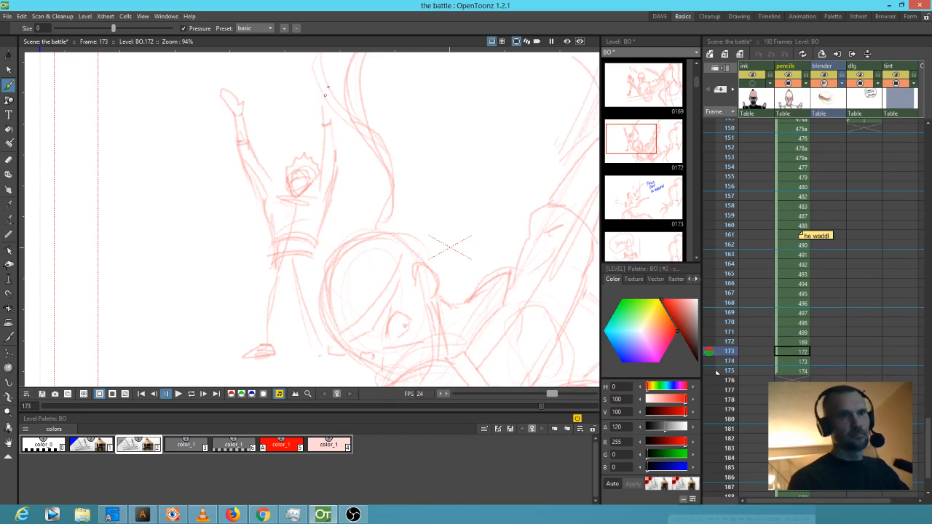
- Erase the background ninja's other raised hand on frame 173, save the scene, and redraw the hand with a wristband
left_click_drag(334, 100, 314, 128)
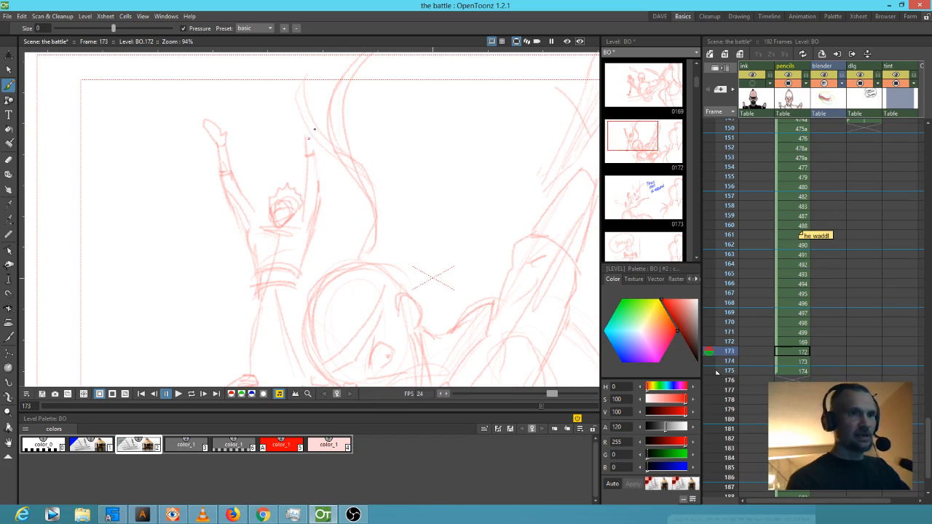
key("a")
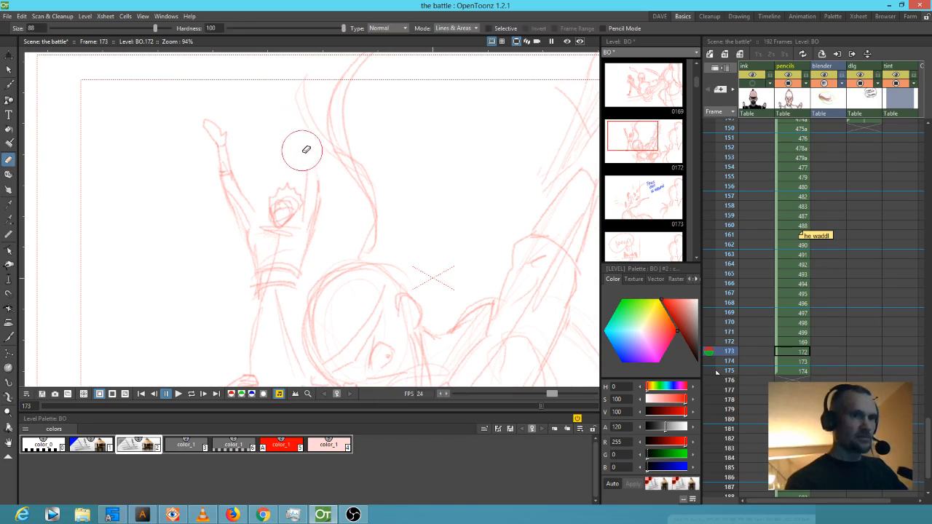
key("b")
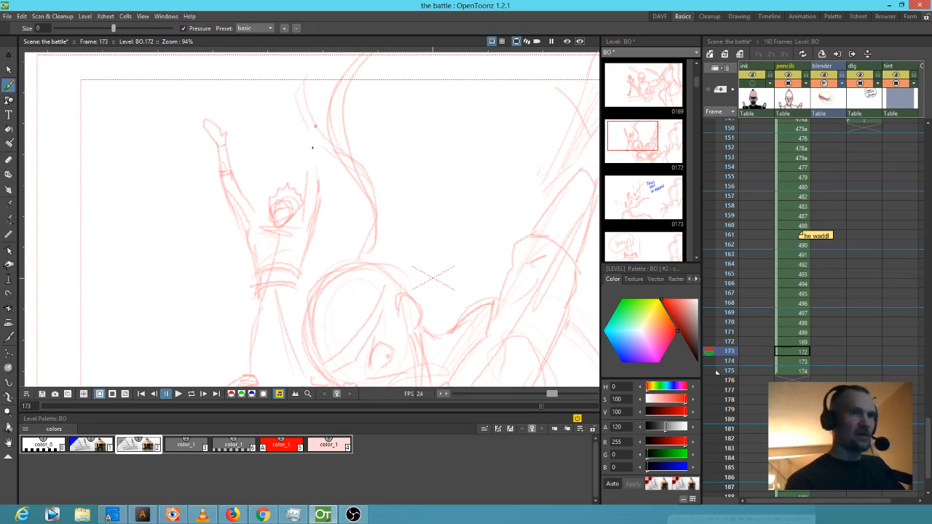
left_click(313, 148)
left_click(466, 266)
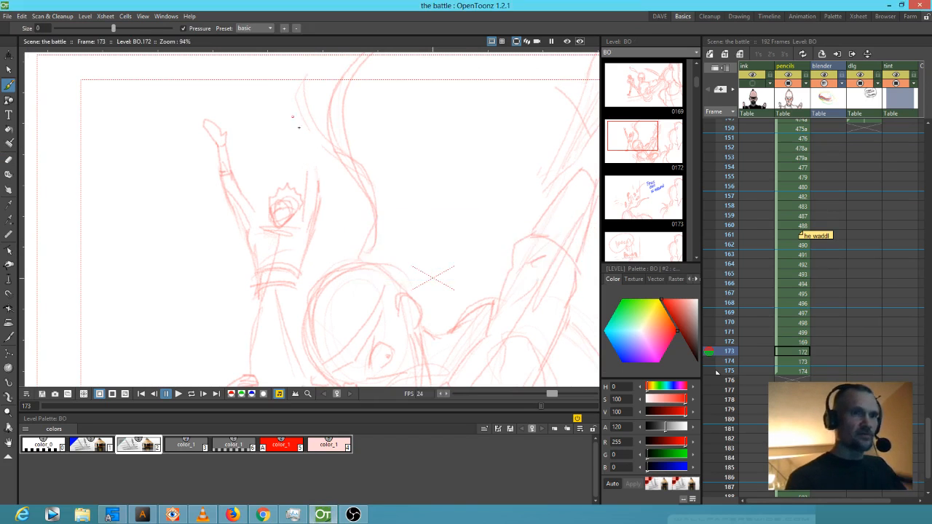
mouse_move(302, 164)
left_mouse_down()
mouse_move(313, 160)
mouse_move(307, 175)
left_mouse_up()
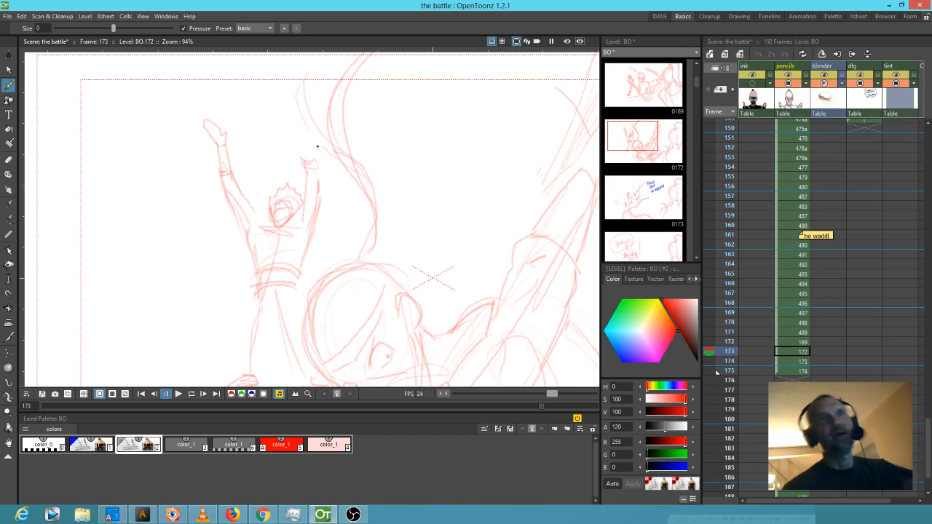
left_click_drag(303, 160, 302, 136)
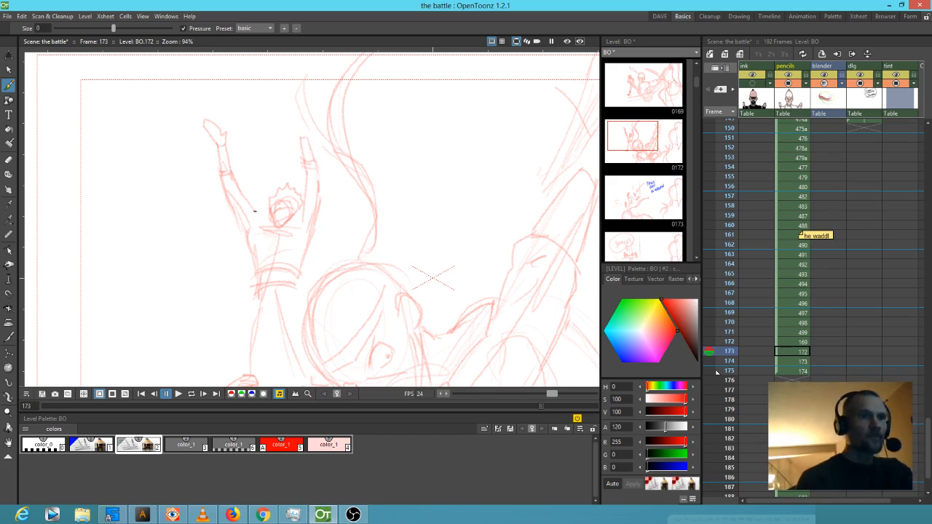
- Sketch the outer contour of the background ninja's leg below the waist on frame 173
left_click_drag(285, 247, 324, 199)
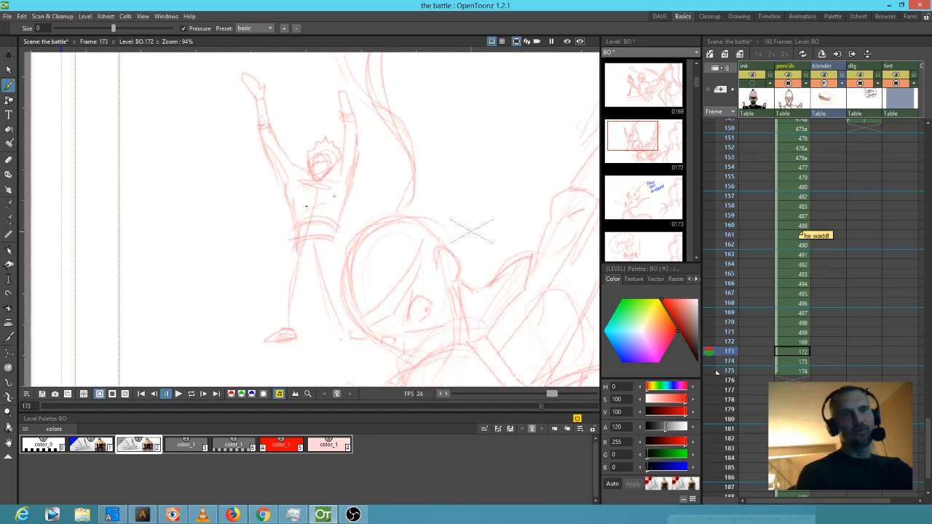
left_click_drag(294, 246, 288, 278)
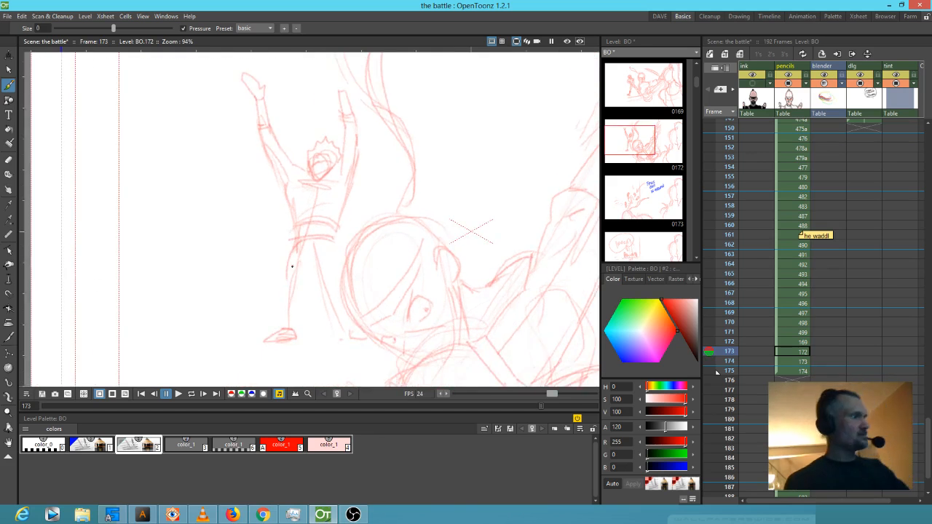
- Review the action by scrubbing between frames 155 and 175 and stepping through the drawings from frame 168 to 174
left_click(708, 360)
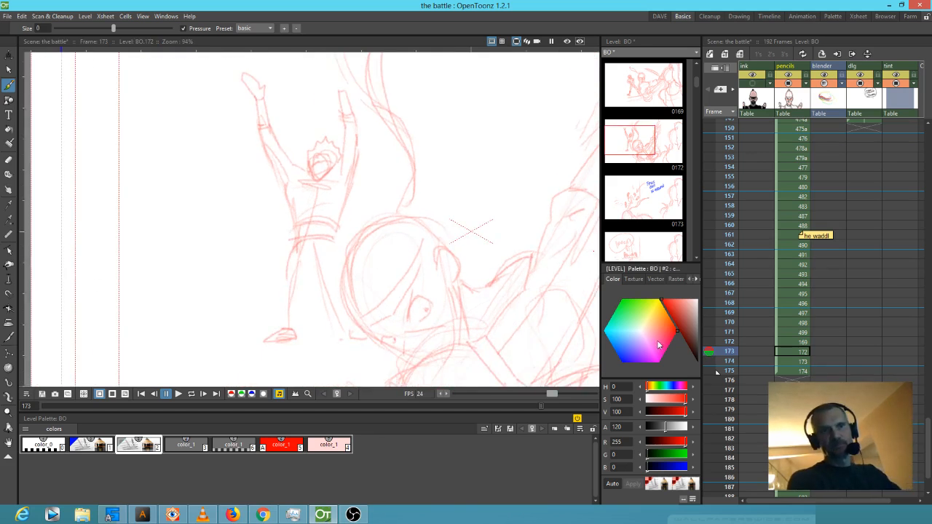
left_click_drag(733, 351, 718, 177)
scroll(327, 200, "down", 5)
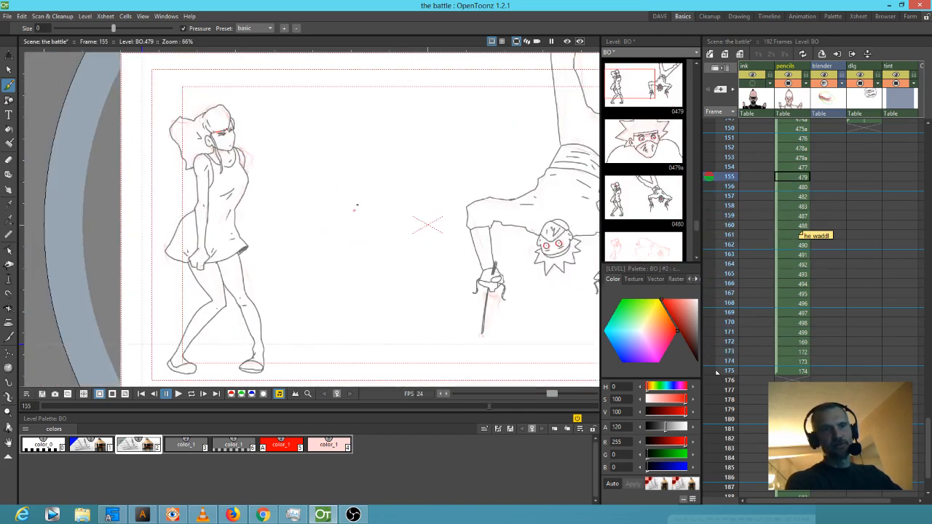
left_click_drag(415, 202, 351, 209)
mouse_move(730, 144)
left_mouse_down()
mouse_move(714, 318)
mouse_move(707, 332)
mouse_move(700, 299)
mouse_move(690, 381)
mouse_move(682, 327)
mouse_move(678, 368)
mouse_move(676, 325)
mouse_move(667, 361)
mouse_move(659, 310)
mouse_move(653, 360)
left_mouse_up()
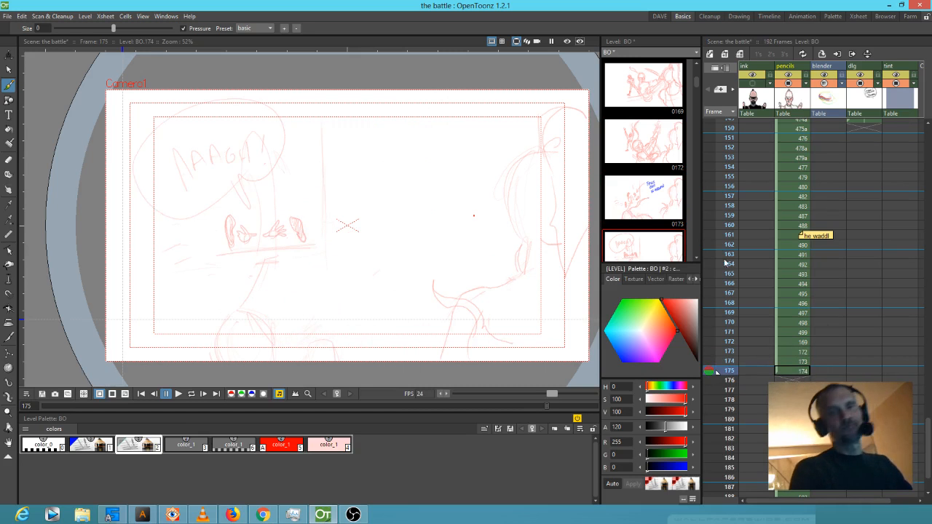
left_click(786, 302)
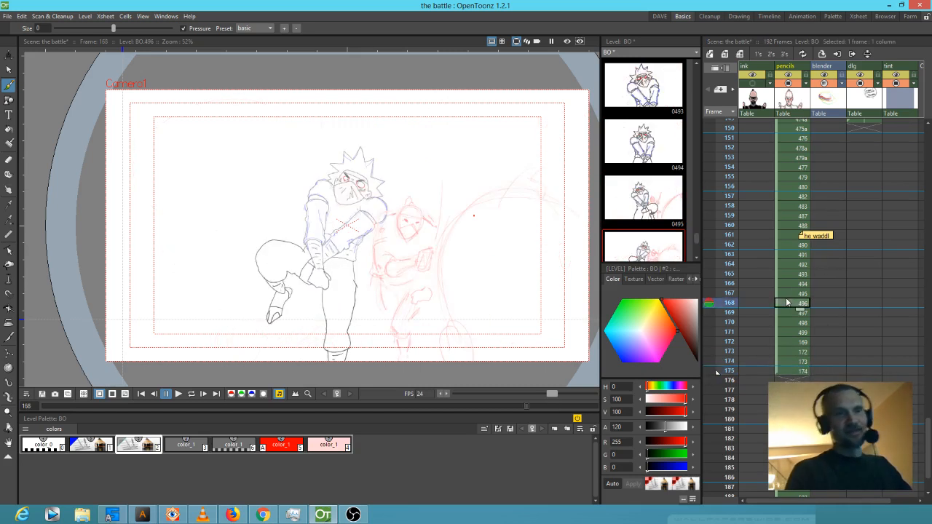
key("Down")
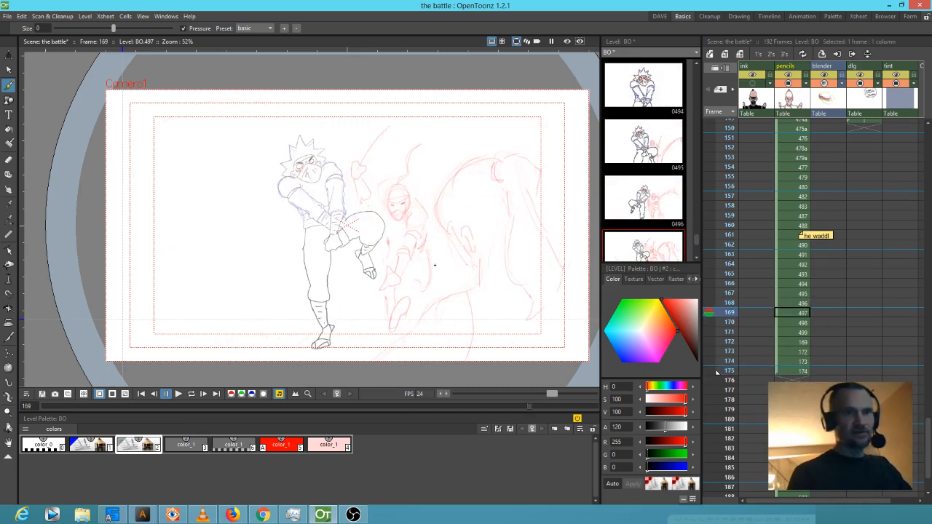
key("Down")
key("Down")
key("Down")
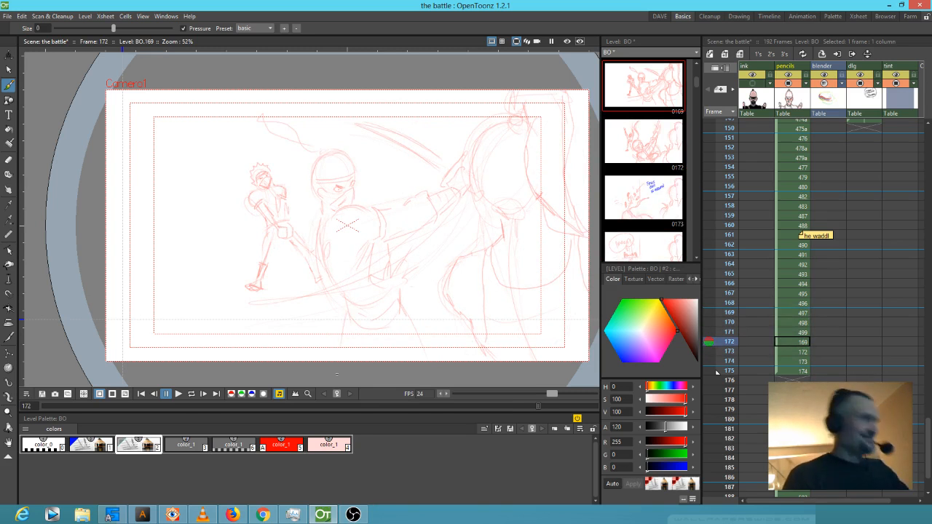
key("Down")
key("Down")
key("Up")
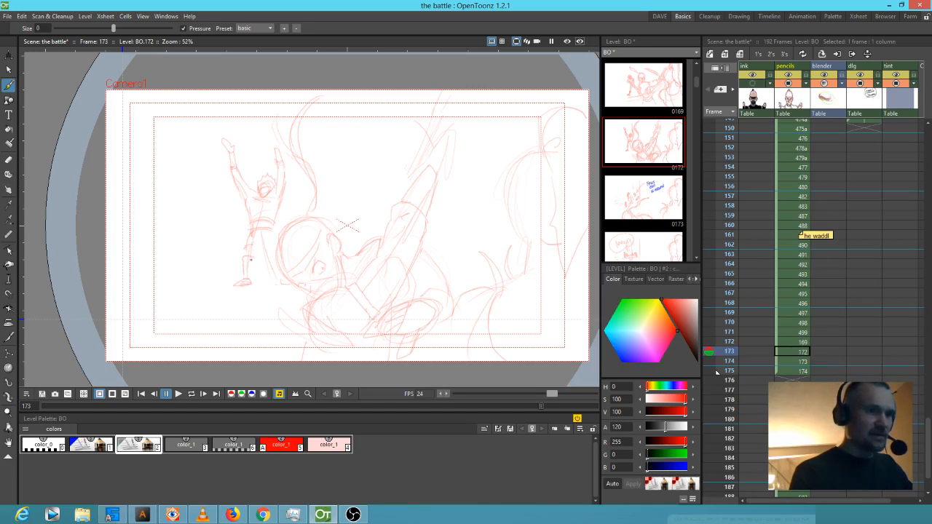
- Refine the background ninja's thigh and second leg on frame 173, comparing the pose with frames 172 and 174
left_click_drag(248, 234, 239, 246)
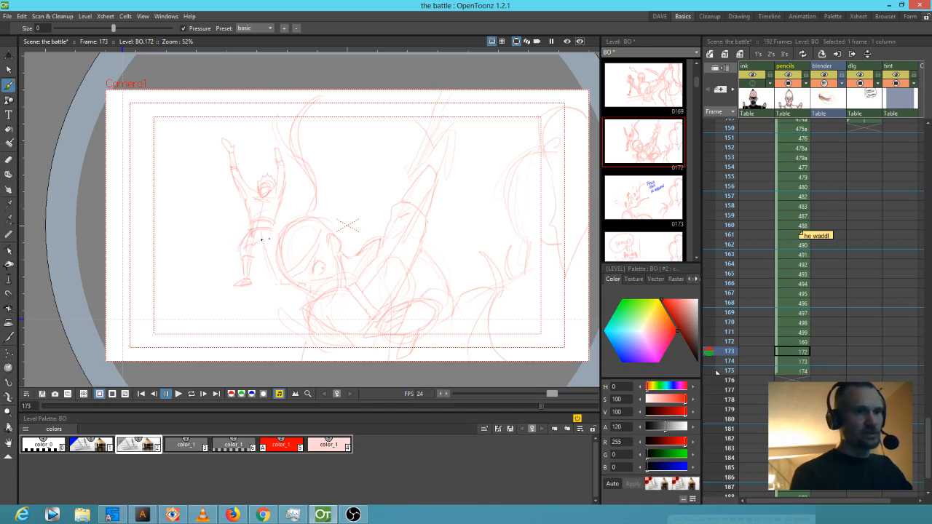
left_click_drag(275, 265, 280, 285)
key("Up")
key("Down")
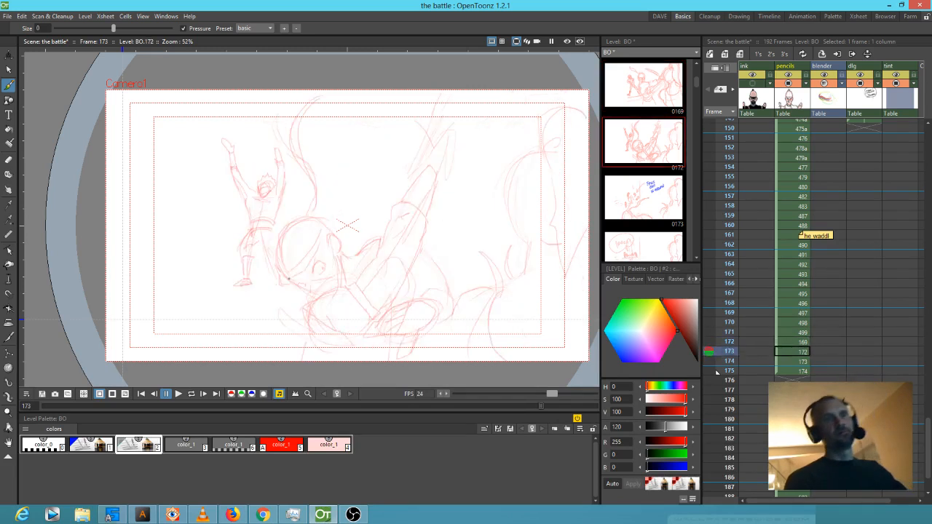
key("Down")
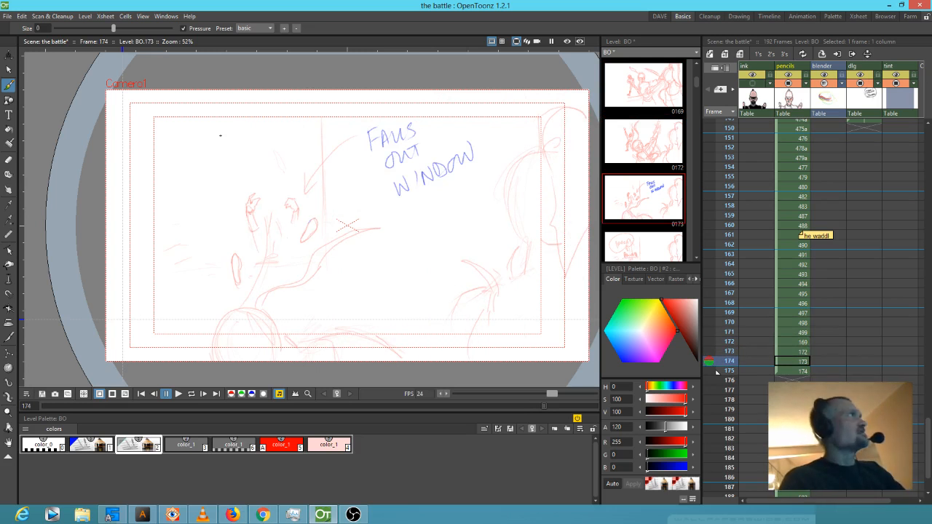
key("Up")
key("Up")
key("Down")
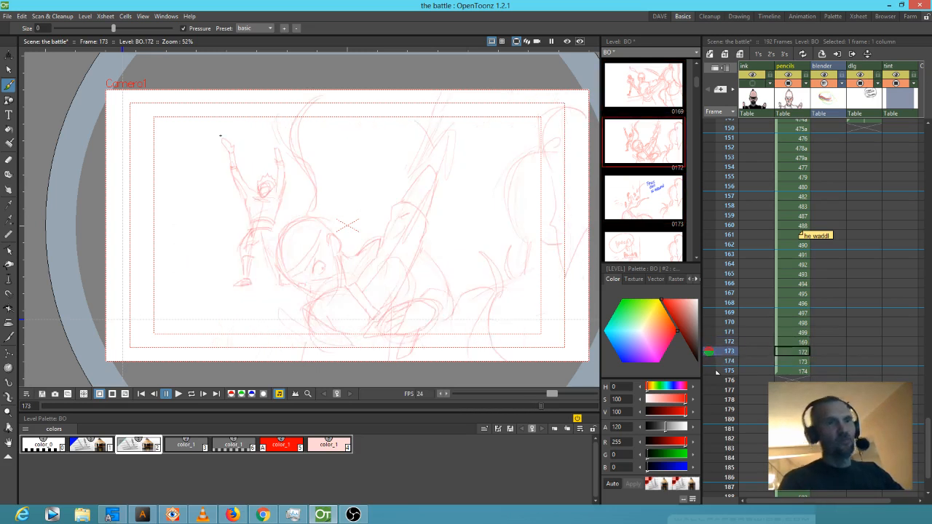
key("Up")
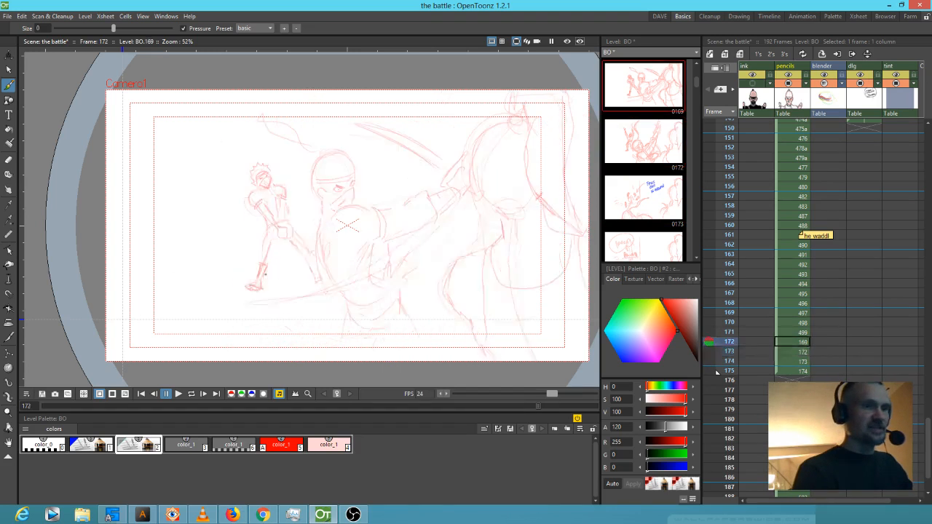
- Compare the background ninja's pose on frame 172 with the drawings on the neighbouring frames
key("Down")
key("Up")
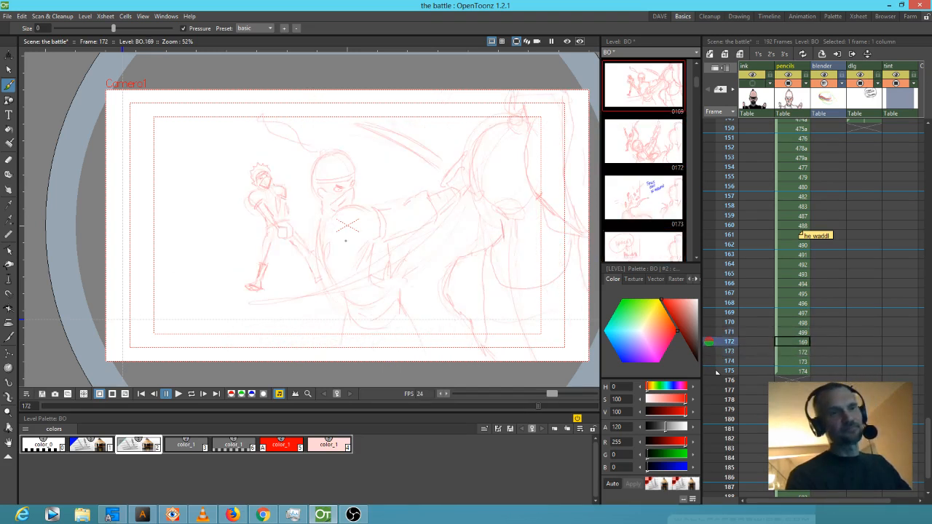
key("Down")
key("Up")
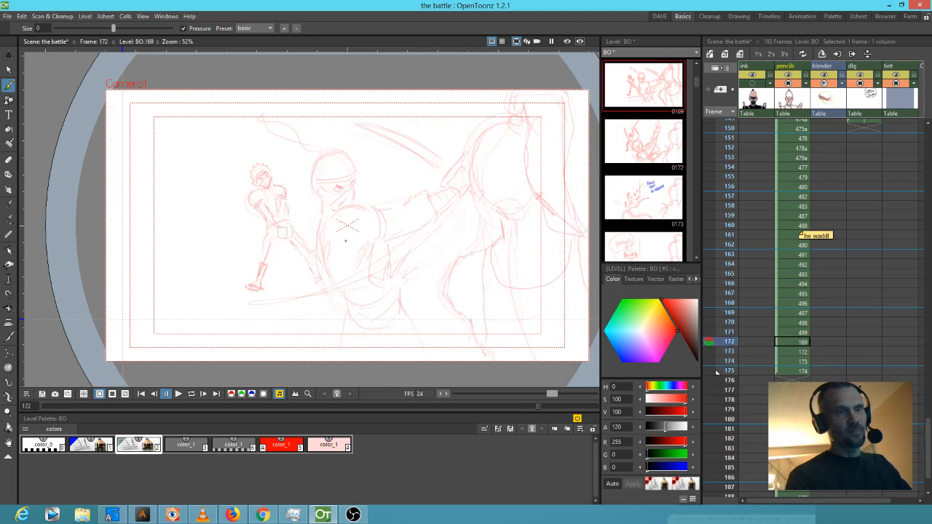
key("Down")
key("Up")
key("Down")
key("Up")
key("Up")
key("Down")
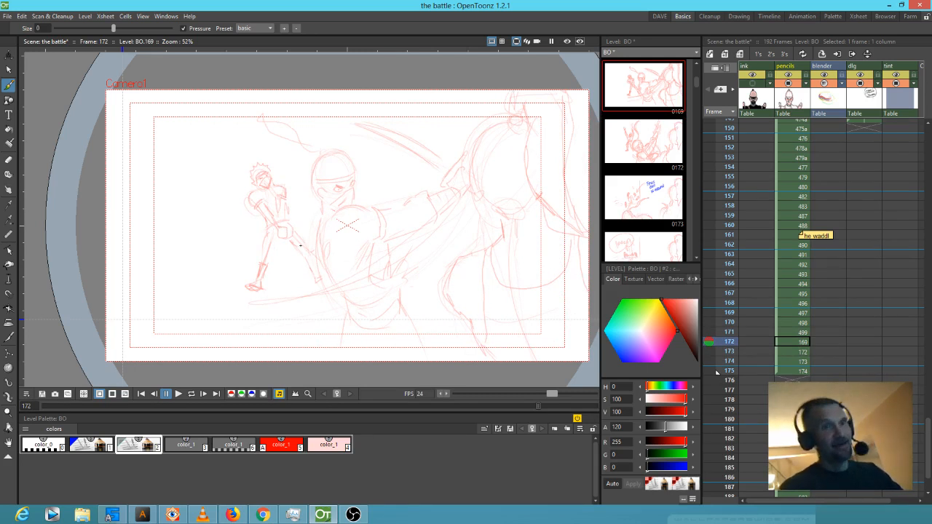
- Review the ninja's size and movement by stepping back and forth through the drawings on frames 167 to 172
key("Up")
key("Up")
key("Up")
key("Up")
key("Up")
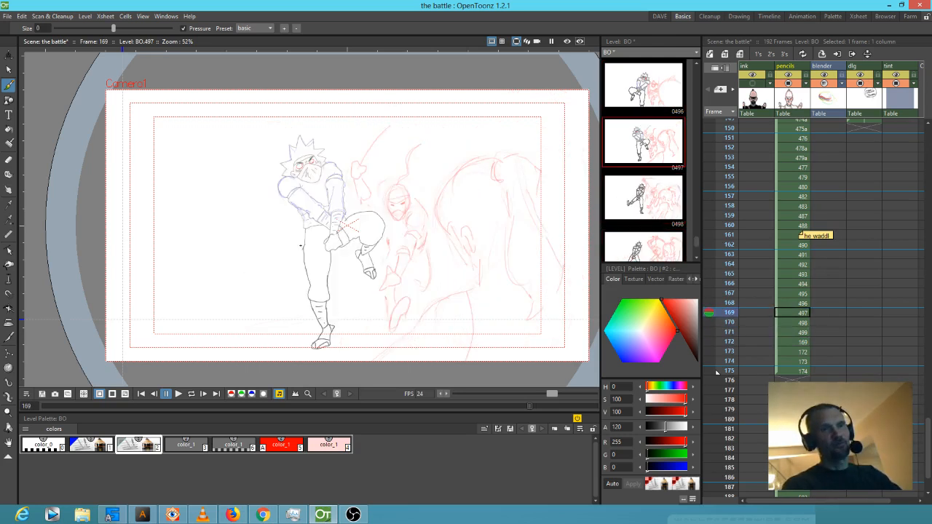
key("Up")
key("Up")
key("Down")
key("Down")
key("Down")
key("Down")
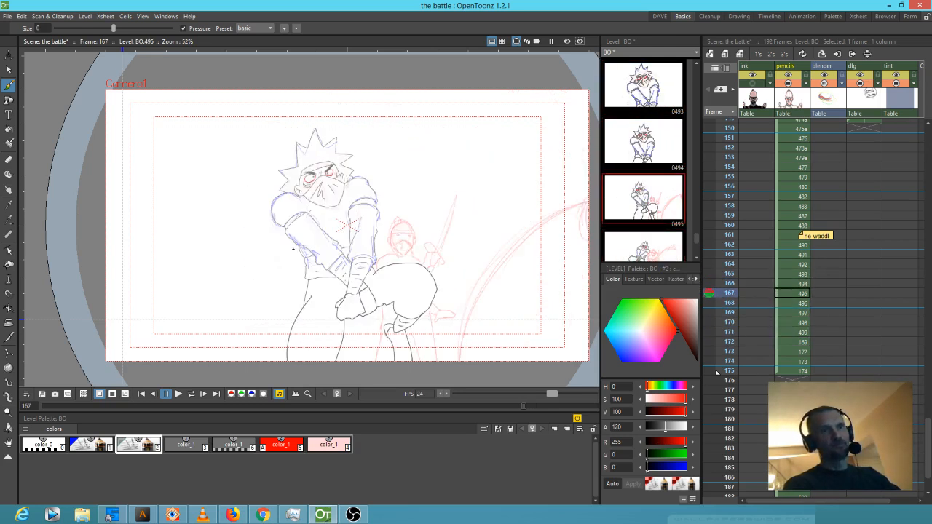
key("Down")
key("Down")
key("Down")
key("Down")
key("Up")
key("Up")
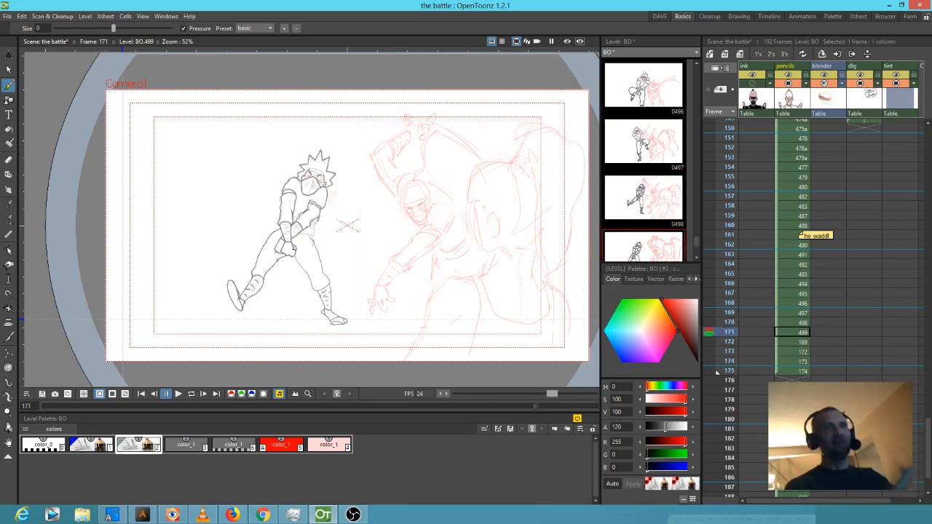
key("Up")
key("Up")
key("Up")
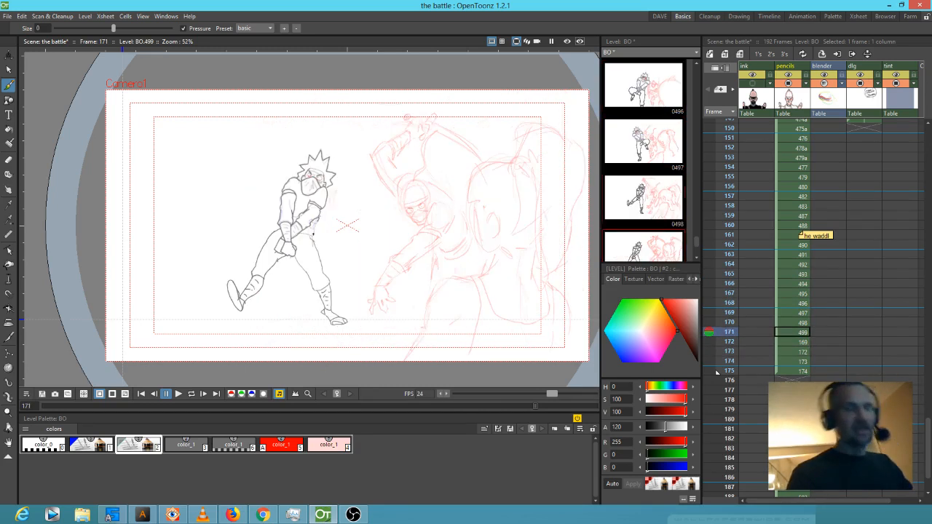
key("Down")
key("Down")
key("Down")
key("Down")
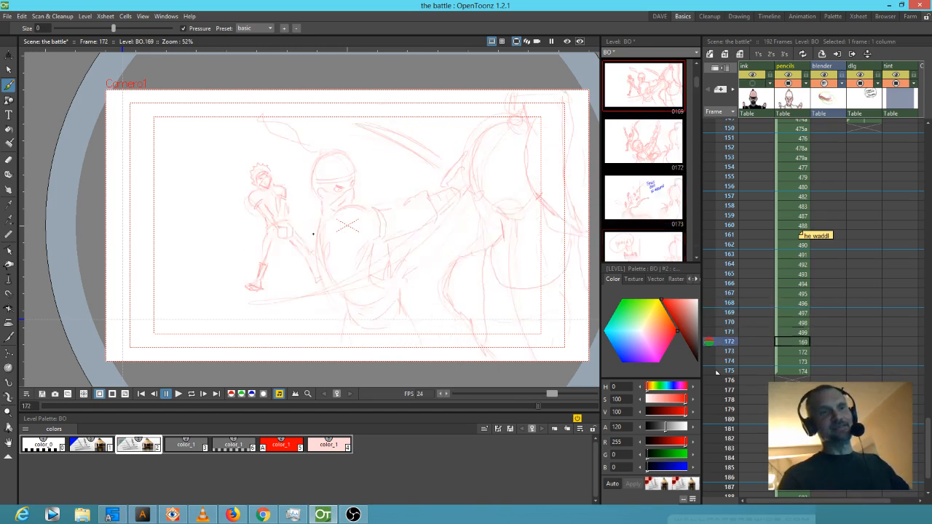
key("Down")
key("Up")
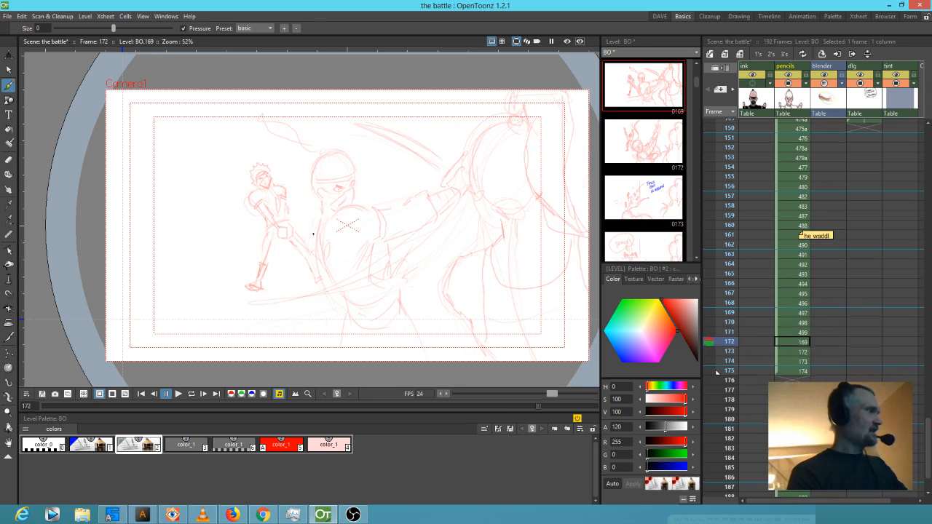
- Select the background ninja on frame 172 with a freehand selection, scale it to about 122%, and move it down about 22 mm
key("s")
mouse_move(314, 243)
left_mouse_down()
mouse_move(320, 286)
mouse_move(278, 299)
mouse_move(199, 267)
mouse_move(242, 141)
mouse_move(286, 168)
mouse_move(314, 246)
left_mouse_up()
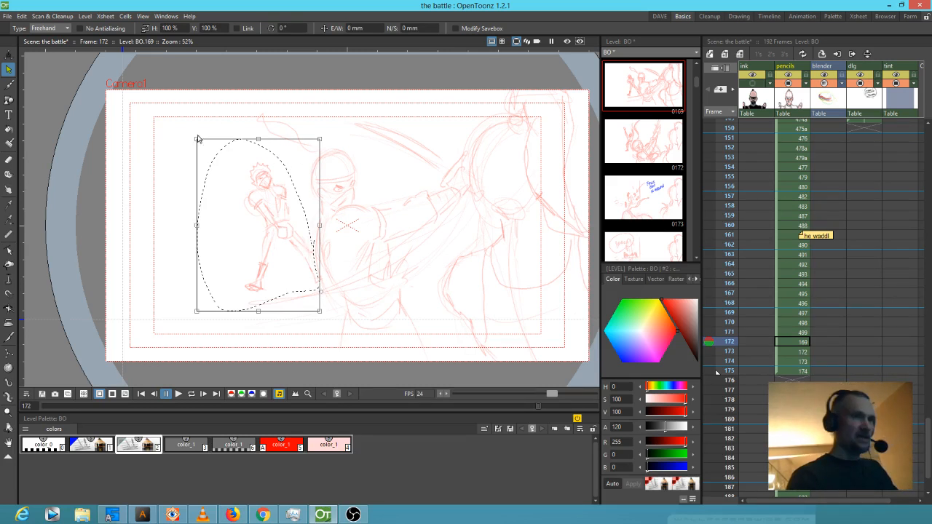
left_click_drag(196, 139, 161, 110)
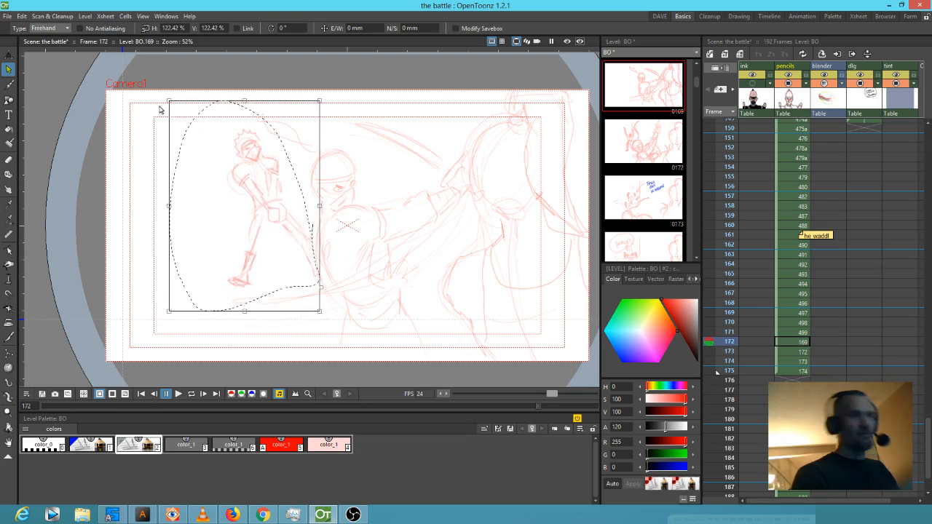
left_click_drag(309, 253, 312, 262)
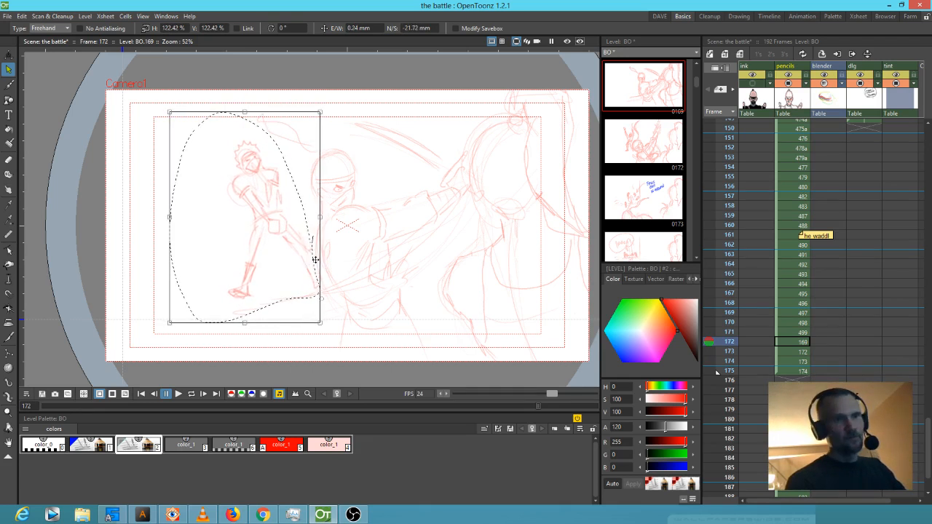
left_click(359, 247)
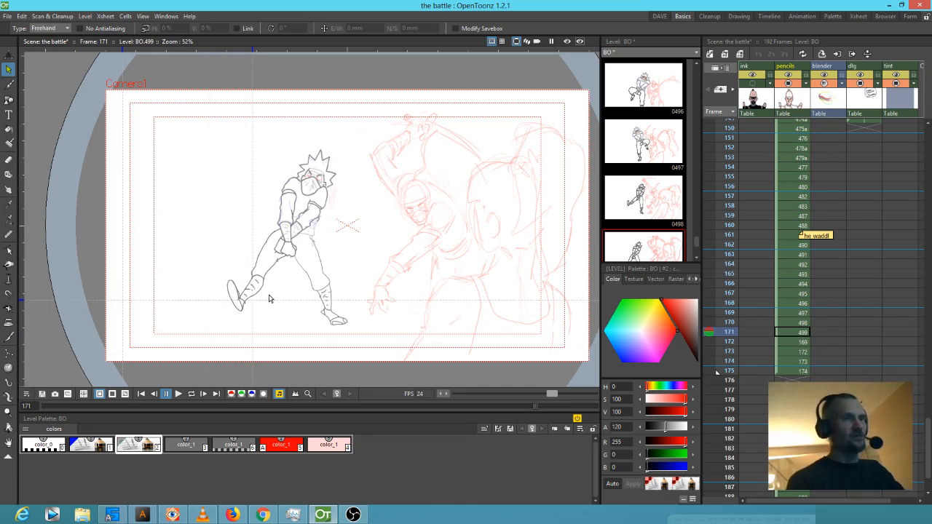
- Compare the enlarged ninja with frame 171, then reselect it on frame 172 and move it about 25 mm right and 4 mm down
key("Down")
key("Up")
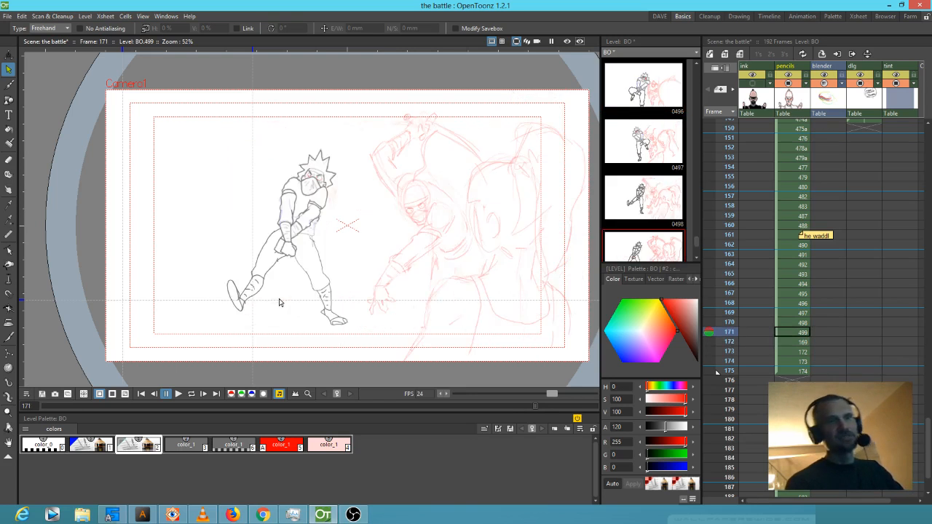
left_click(501, 42)
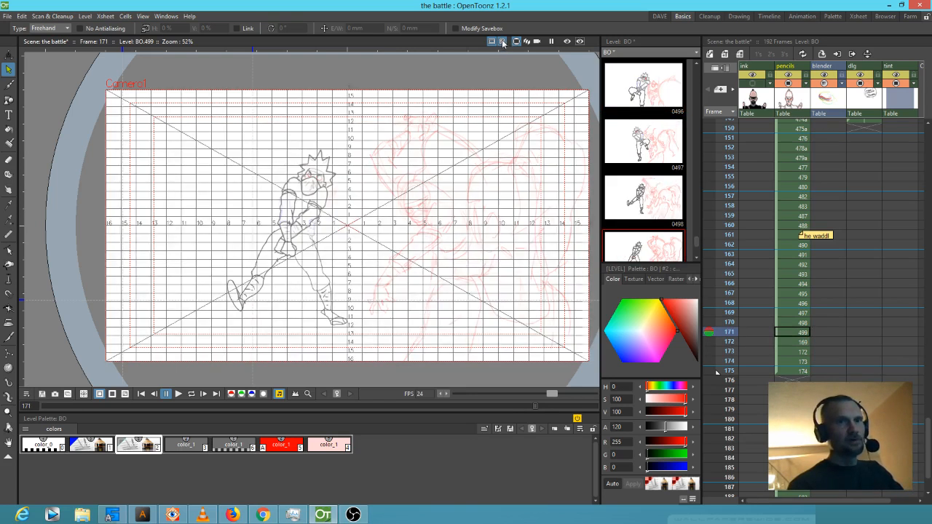
left_click(501, 42)
key("Down")
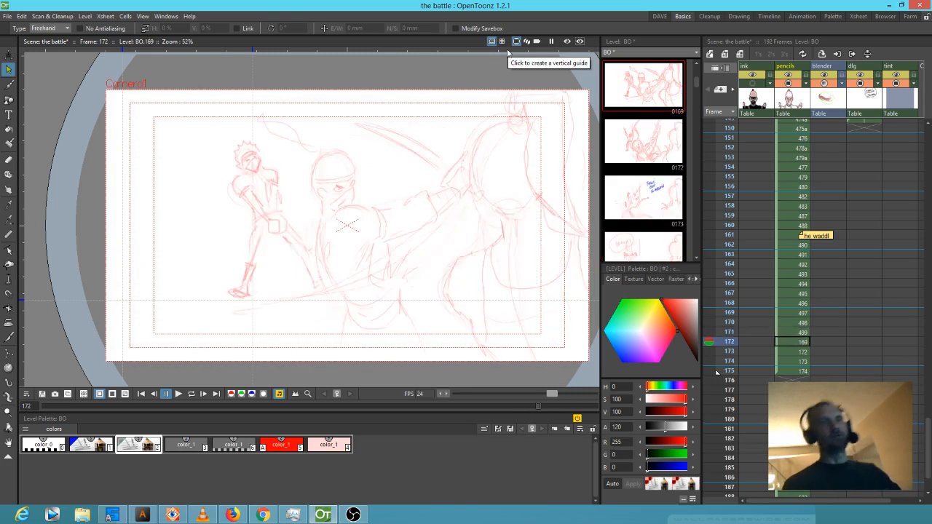
mouse_move(289, 167)
left_mouse_down()
mouse_move(244, 132)
mouse_move(197, 198)
mouse_move(188, 271)
mouse_move(241, 326)
mouse_move(296, 312)
mouse_move(315, 294)
mouse_move(320, 248)
mouse_move(290, 172)
left_mouse_up()
mouse_move(252, 257)
left_mouse_down()
mouse_move(263, 259)
mouse_move(267, 248)
left_mouse_up()
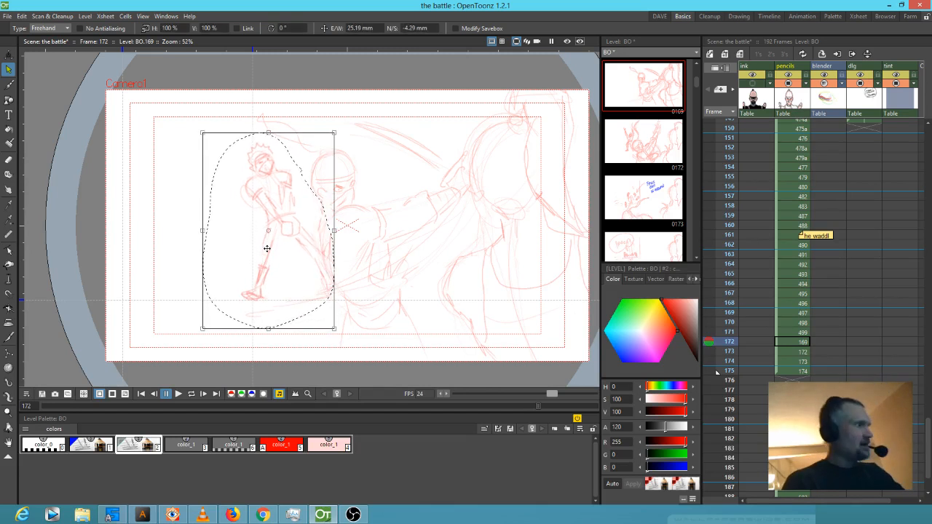
- Check the repositioned ninja's size and placement by flipping through the drawings on frames 171 to 174
key(".")
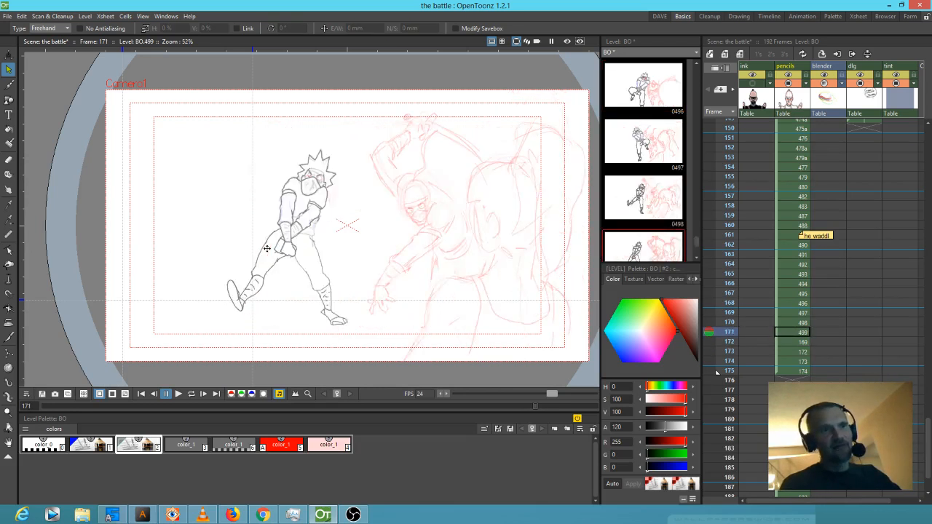
key(".")
key(".")
key(".")
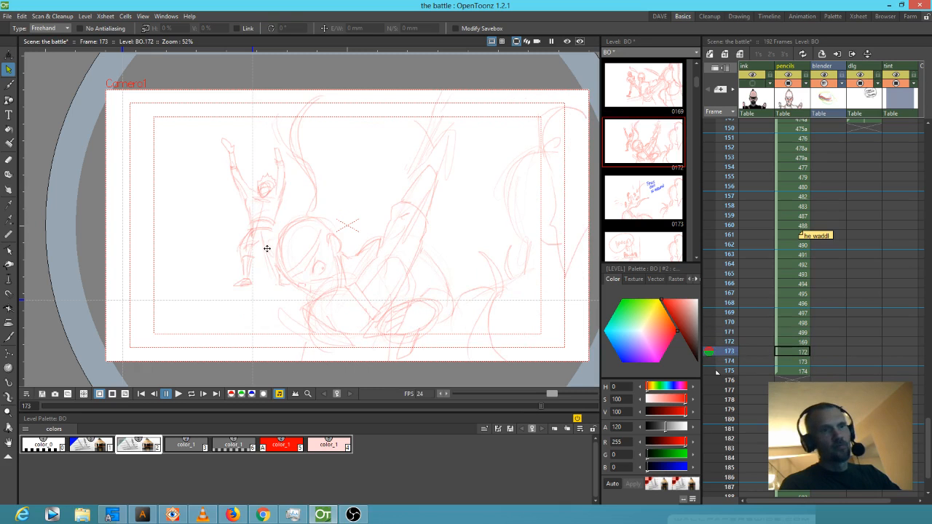
key(".")
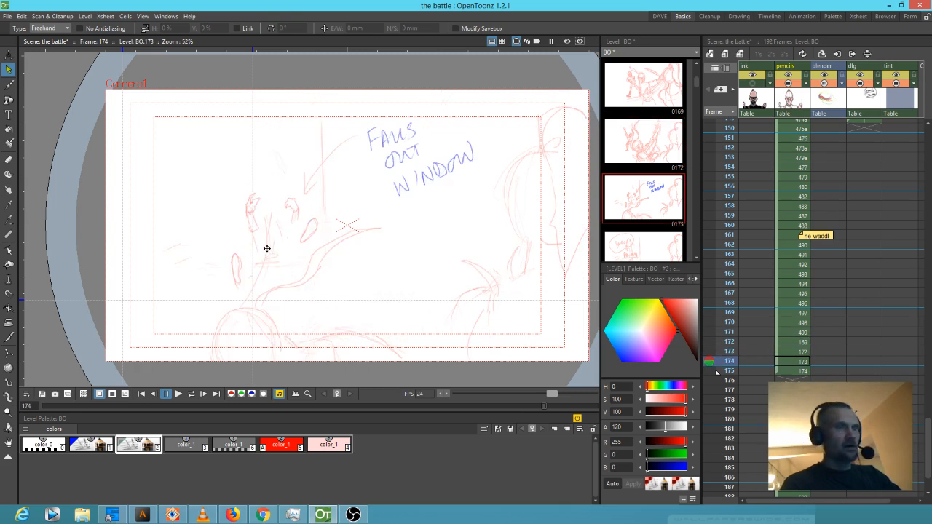
key(".")
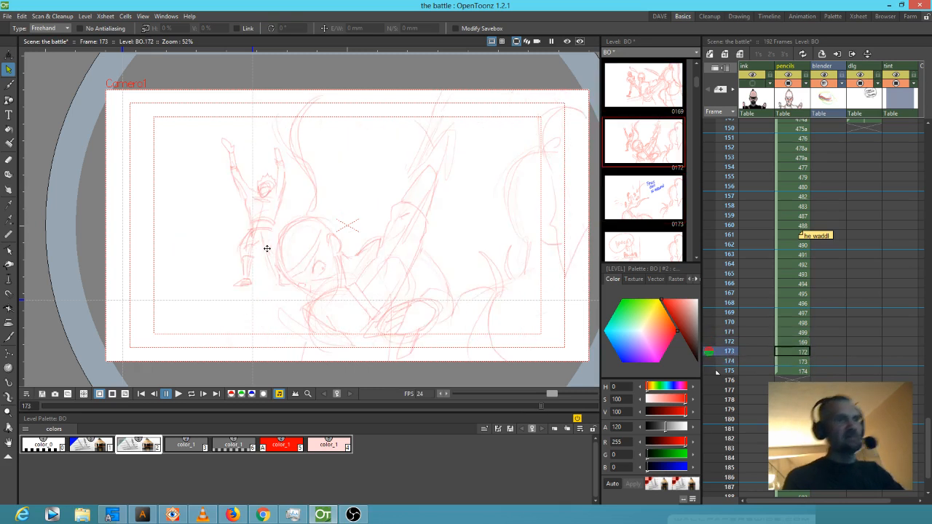
key(".")
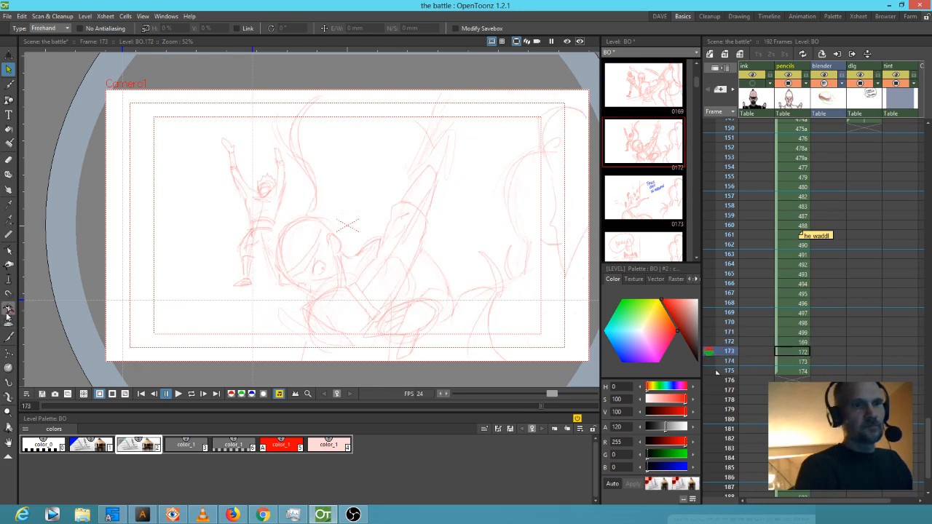
key(".")
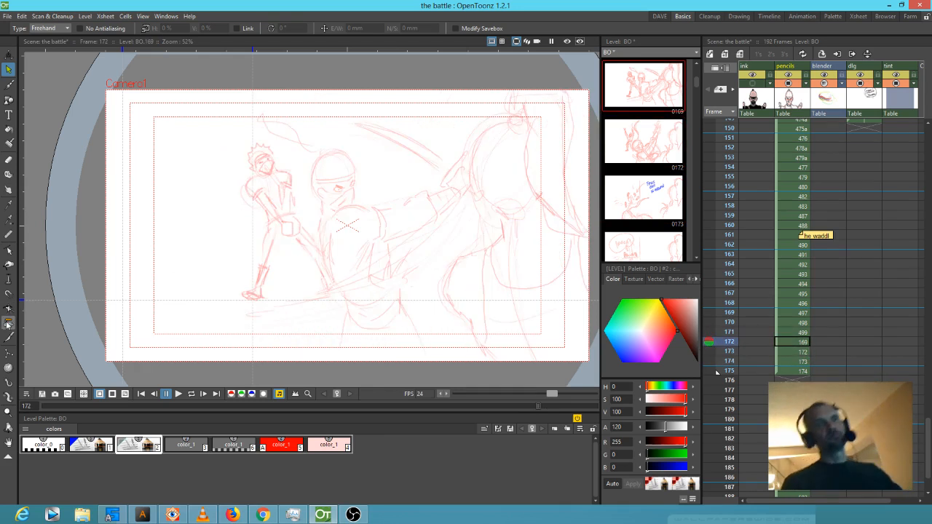
key(".")
key(".")
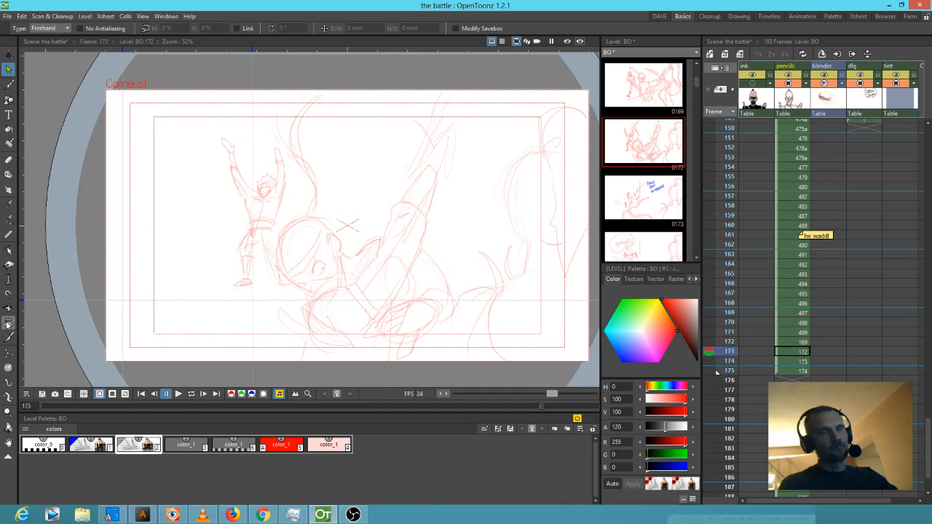
key(".")
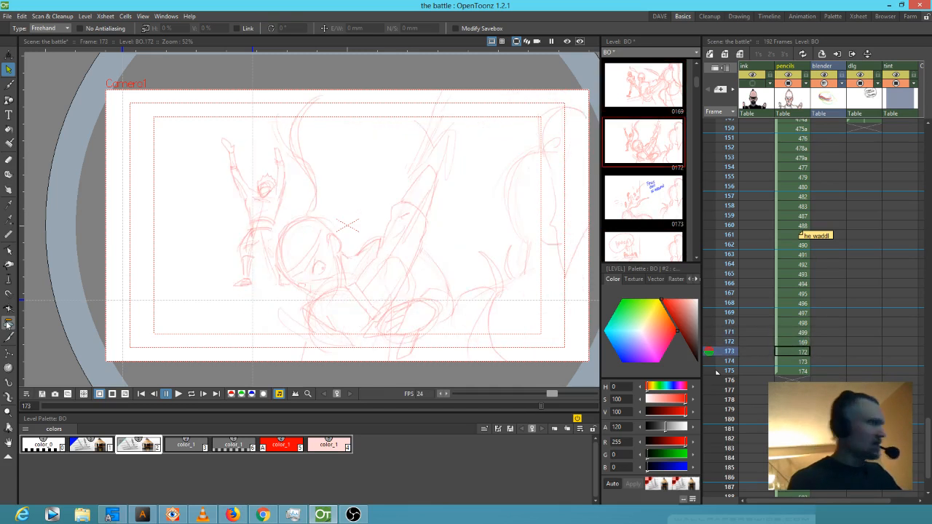
- Erase the background ninja's legs below the waist on frame 173
key("a")
mouse_move(243, 250)
left_mouse_down()
mouse_move(244, 275)
mouse_move(269, 217)
mouse_move(246, 215)
mouse_move(268, 232)
left_mouse_up()
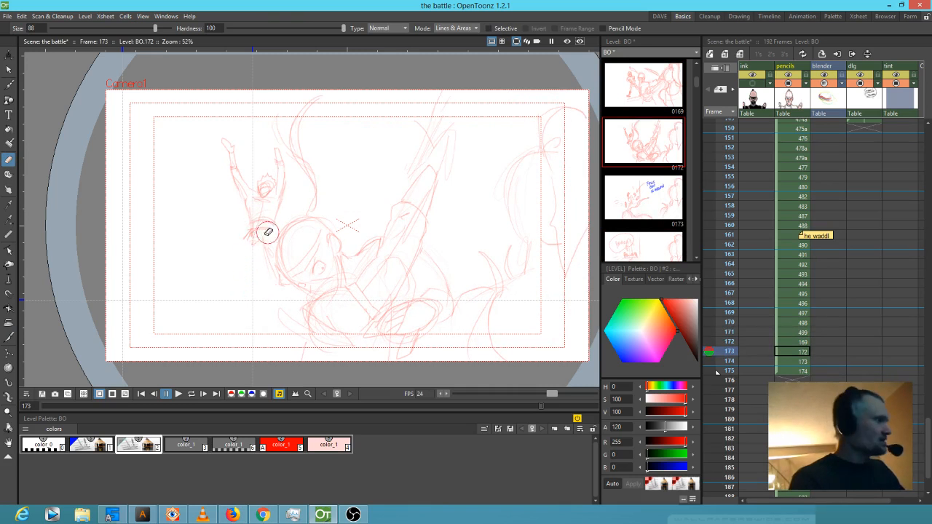
- Draw the falling figure's legs on frame 173, and shift the figure's loose foot slightly on frame 174
key("b")
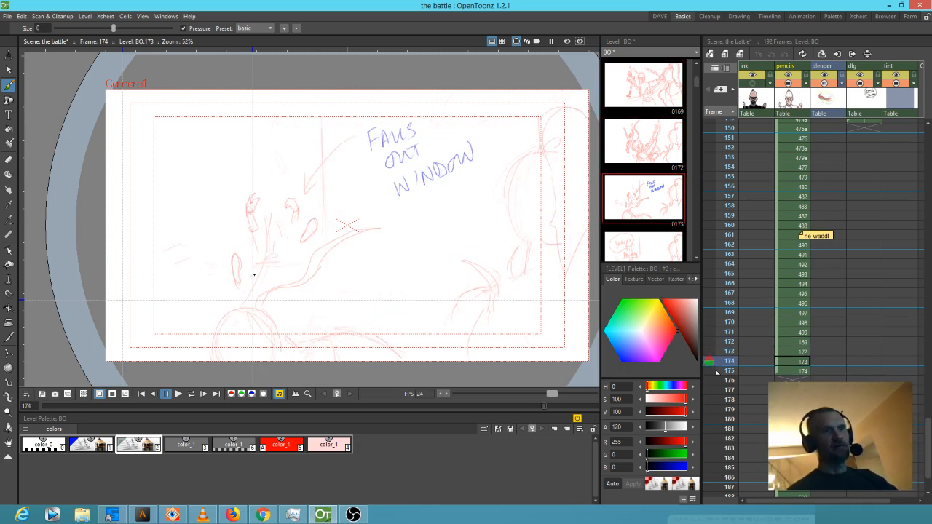
key("s")
mouse_move(231, 248)
left_mouse_down()
mouse_move(225, 280)
mouse_move(234, 245)
left_mouse_up()
left_click_drag(243, 278, 252, 283)
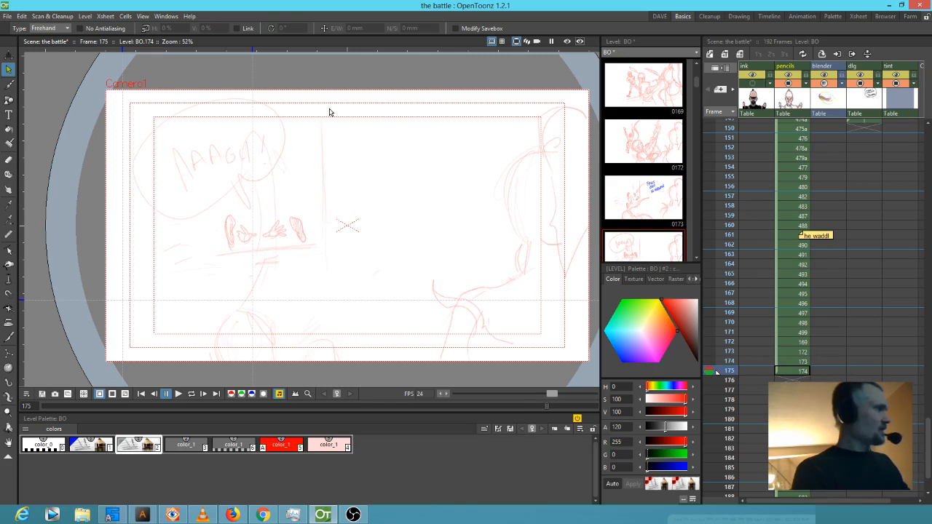
- On frame 175, freehand-select the speech bubble and feet, move them 33.54 mm horizontally and -35.39 mm vertically, and rotate them -4.95°
mouse_move(359, 139)
left_mouse_down()
mouse_move(282, 78)
mouse_move(129, 235)
mouse_move(370, 157)
left_mouse_up()
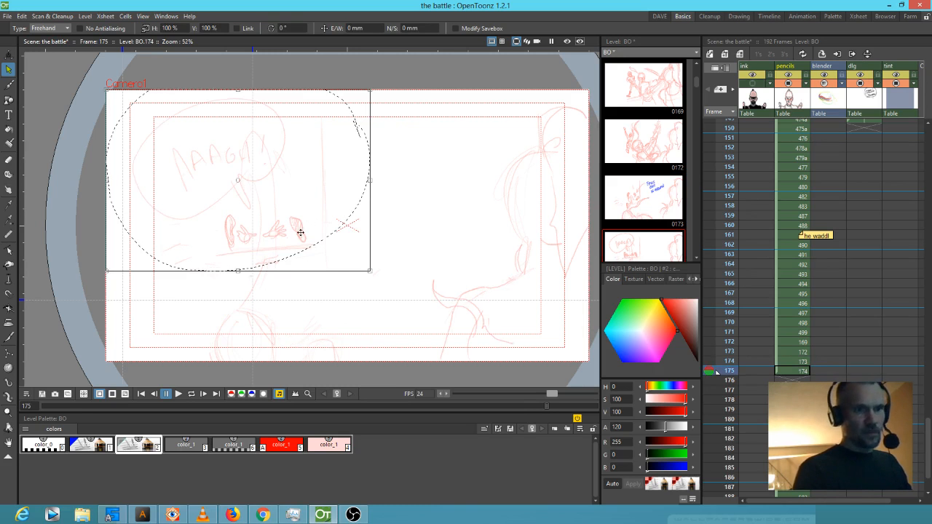
key("comma")
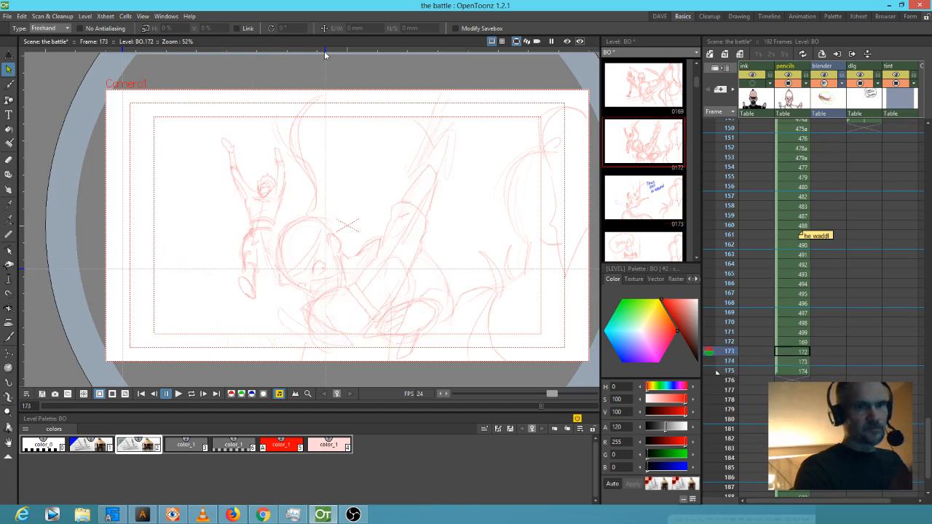
key(".")
key(".")
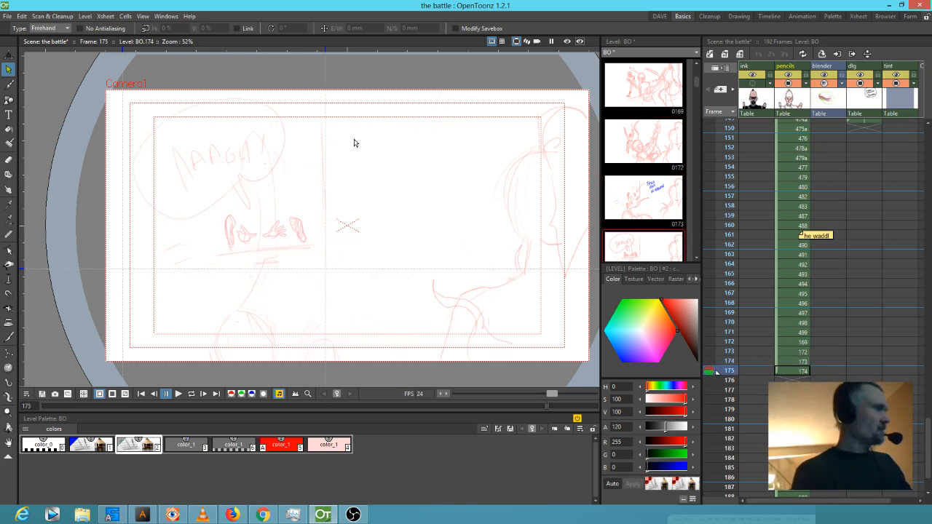
mouse_move(377, 138)
left_mouse_down()
mouse_move(343, 100)
mouse_move(217, 85)
mouse_move(103, 182)
mouse_move(242, 276)
mouse_move(382, 150)
left_mouse_up()
left_click_drag(300, 227, 320, 251)
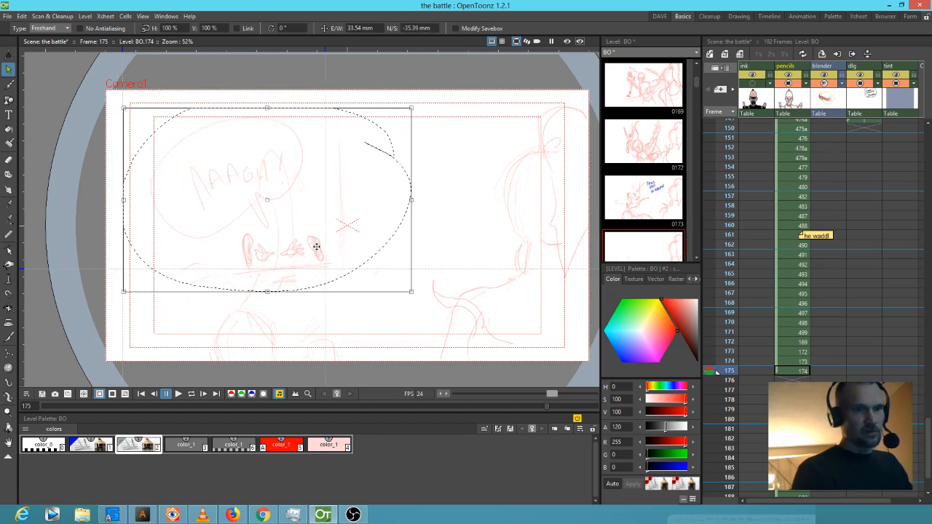
left_click_drag(415, 106, 427, 109)
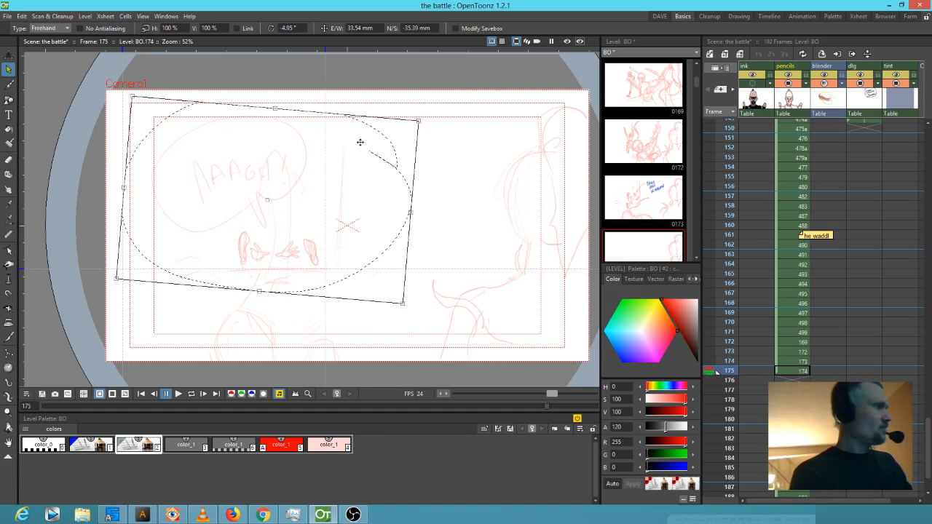
- Erase the vertical line beside the speech bubble on frame 175, and return to frame 174 with the brush
key("a")
left_click_drag(349, 154, 347, 229)
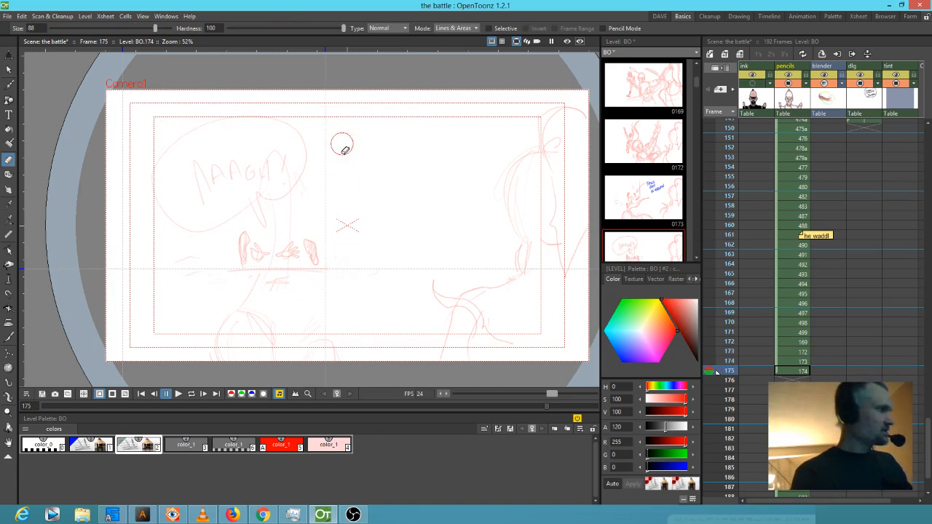
key("b")
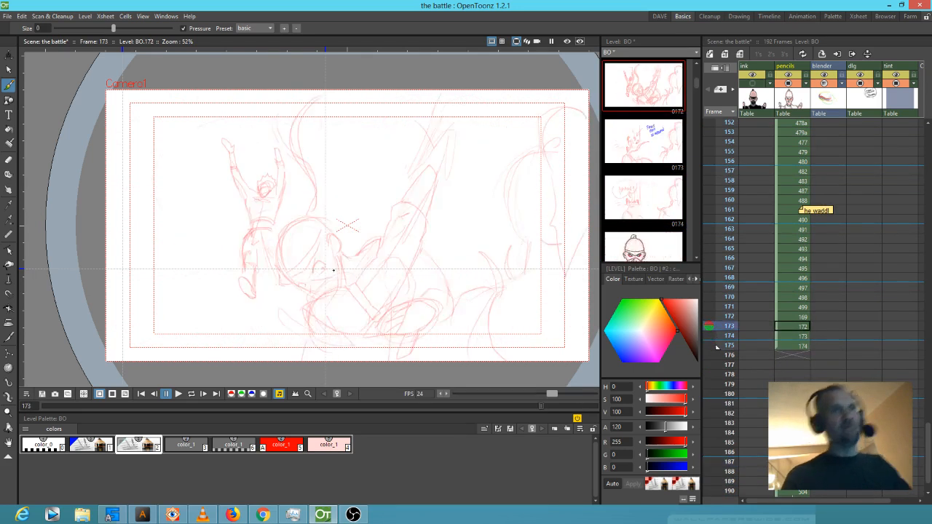
key("Up")
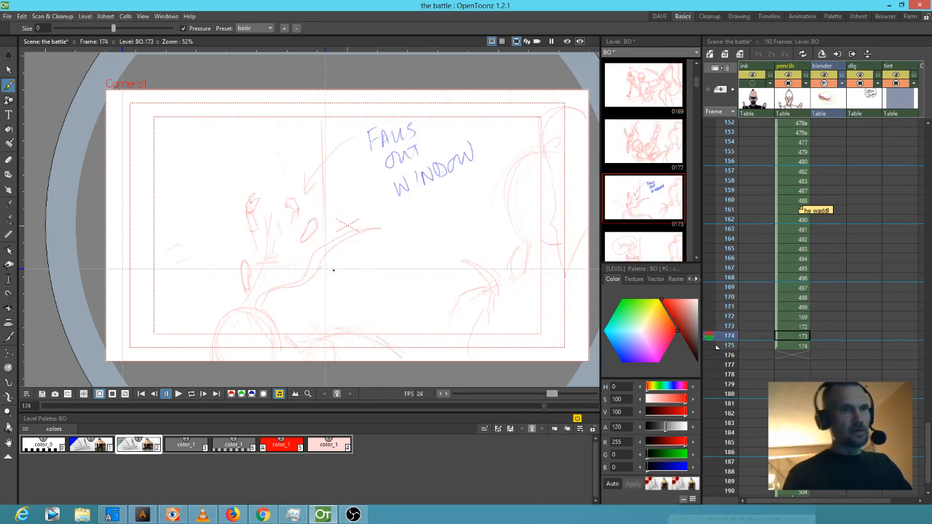
- Dock the viewer back above the level palette and enlarge it vertically, leaving only a narrow strip for the palette
left_click_drag(324, 45, 292, 51)
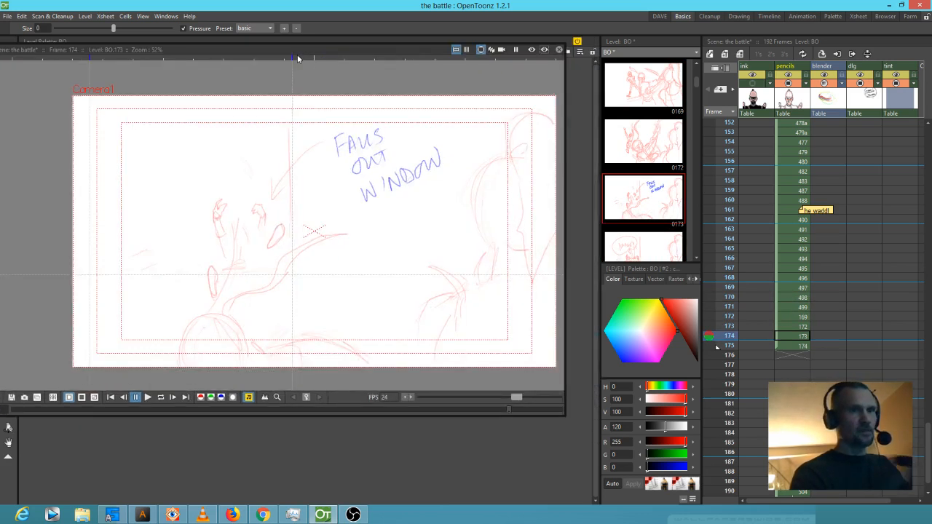
left_click_drag(378, 48, 423, 36)
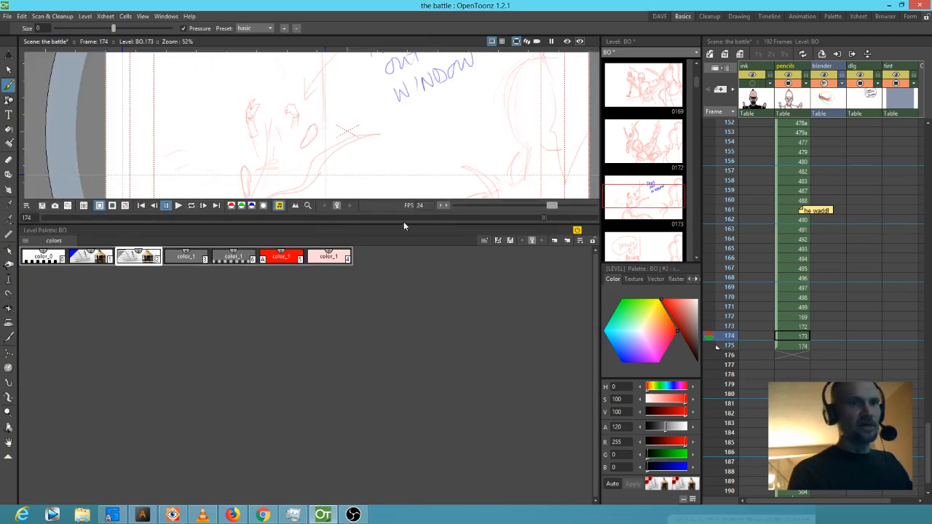
left_click_drag(404, 223, 420, 455)
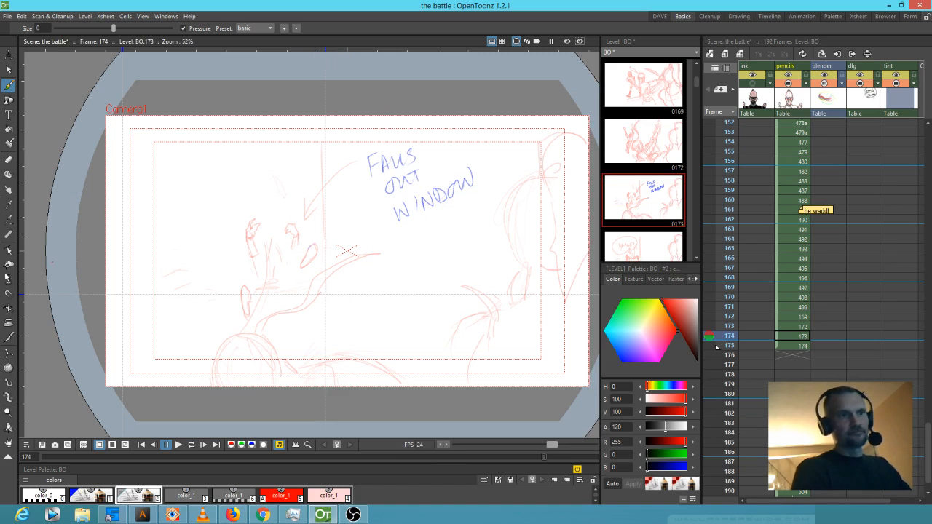
- Draw a vertical window-edge line along the guide, left of the figures, on frames 174, 173, 172 and 171
key("comma")
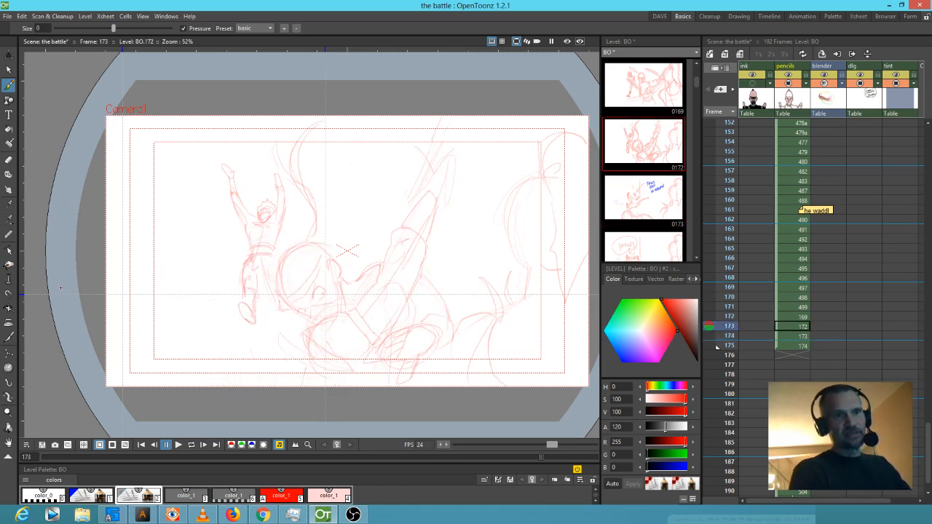
key("period")
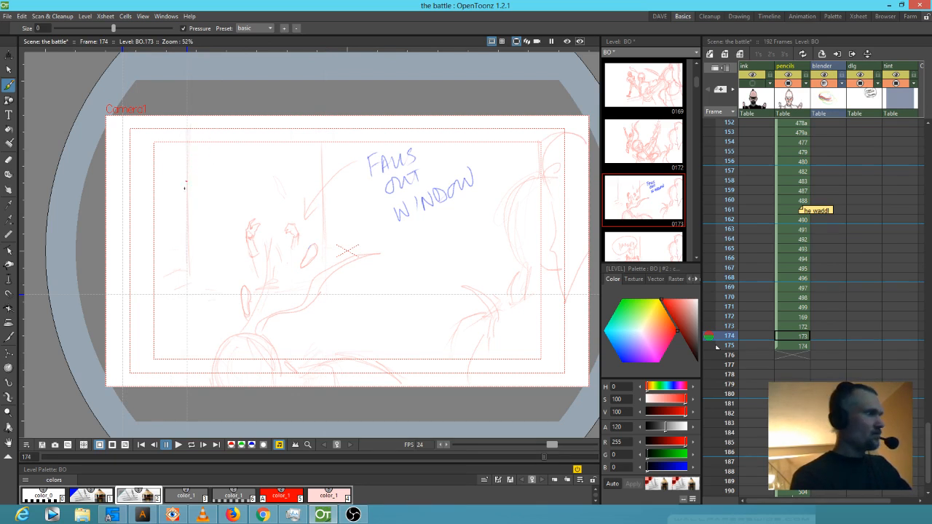
key("Up")
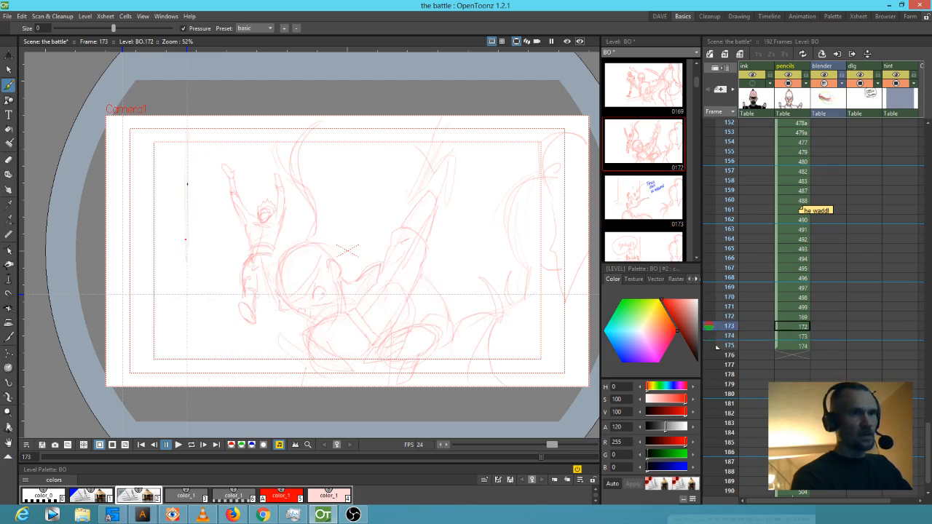
key("Up")
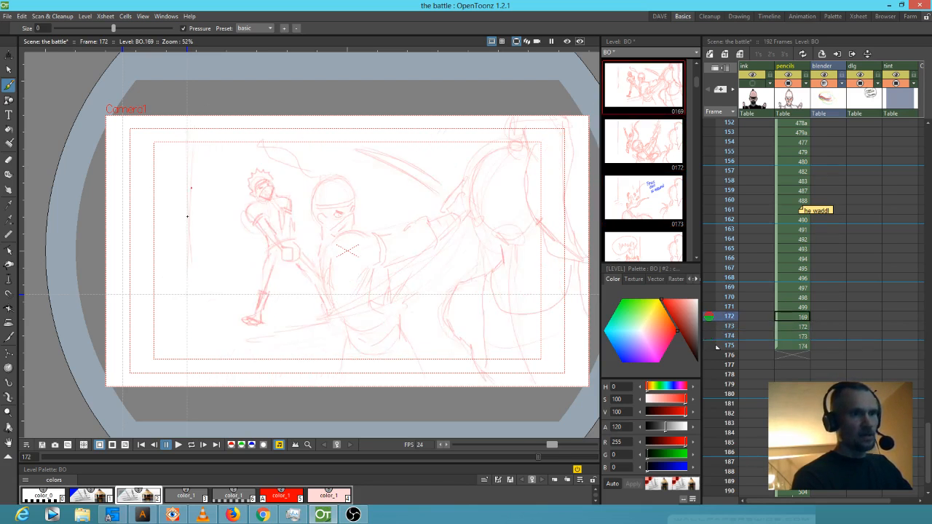
key("Up")
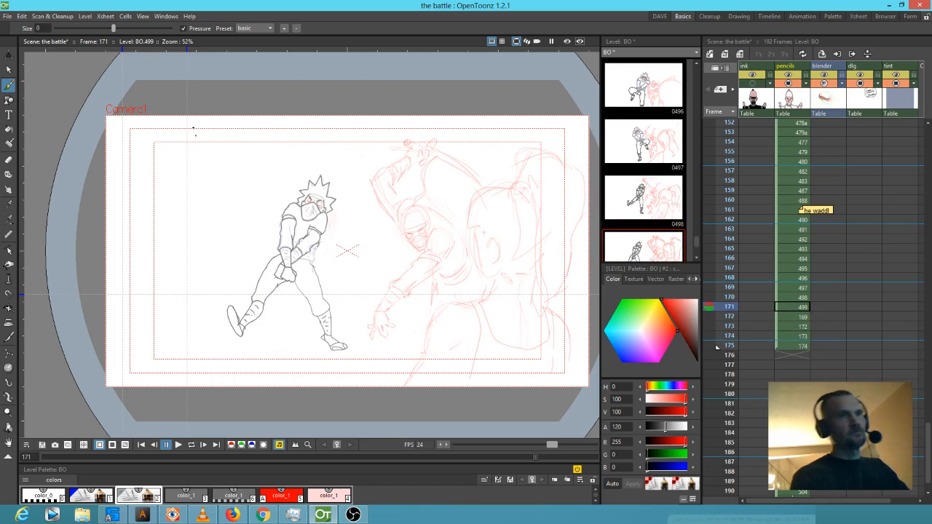
key("Down")
key("Down")
key("Down")
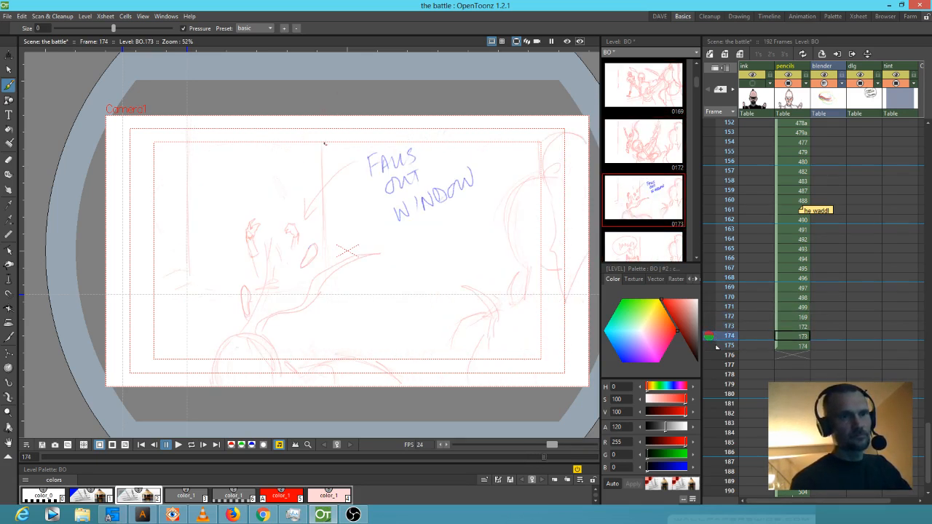
- Sketch the window's right vertical edge on frame 173 and start the same edge above the ninja on frame 171
key("Up")
left_click_drag(327, 225, 327, 171)
key("Down")
key("Up")
key("Up")
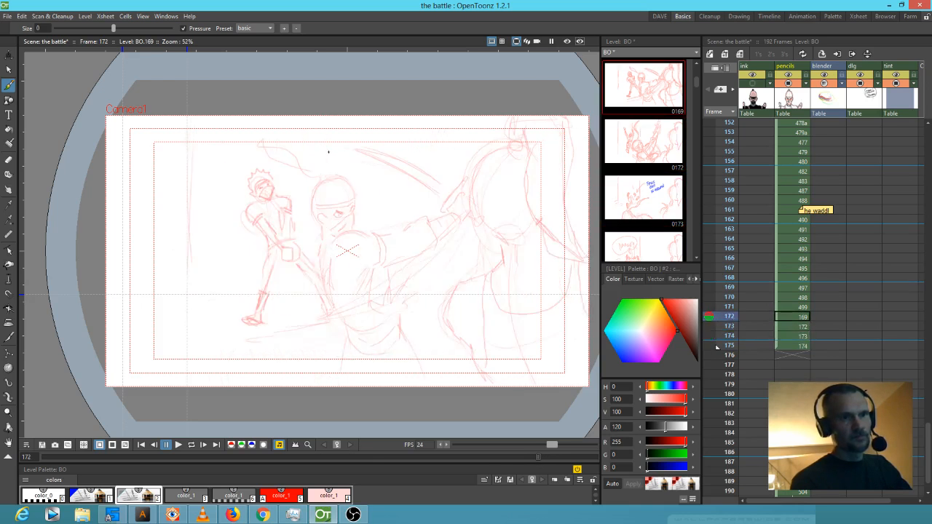
key("Up")
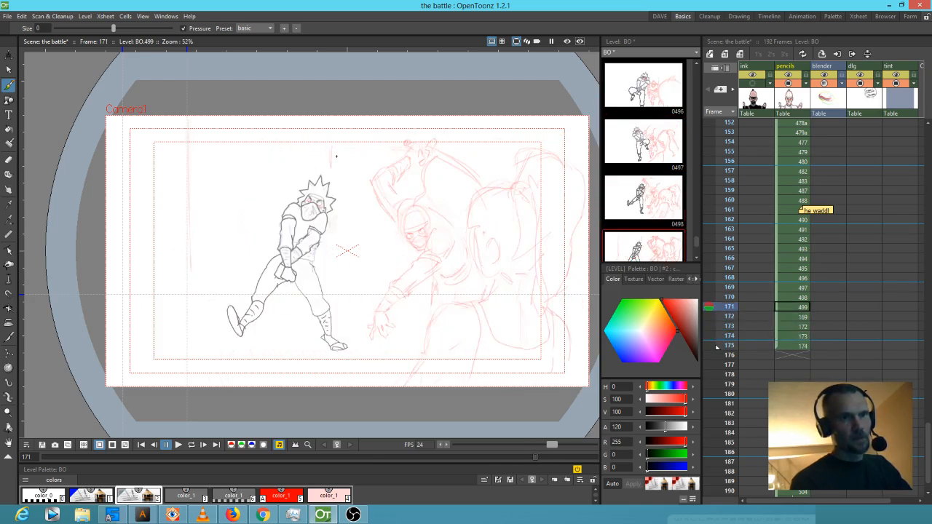
- Compare the window lines across neighbouring frames and refine the right edge on frame 171
key("Up")
key("Down")
key("Up")
key("Down")
key("Down")
key("Down")
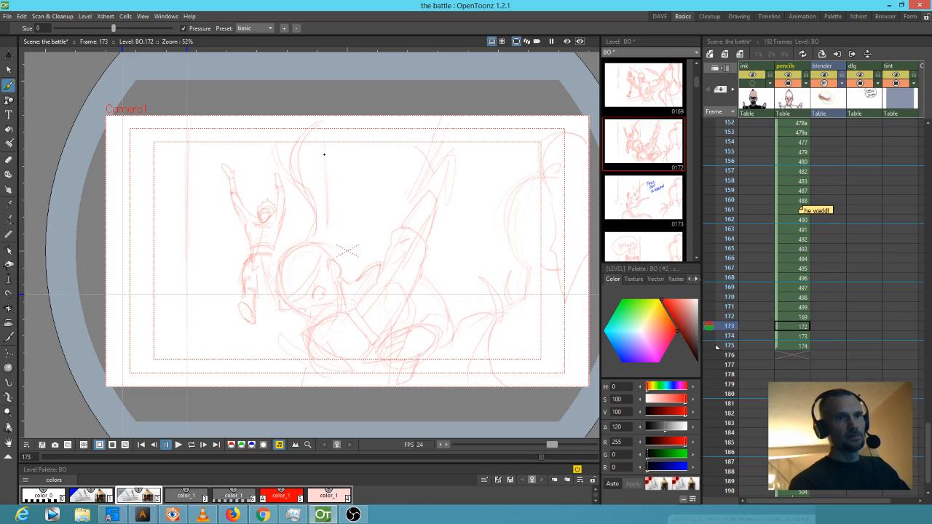
key("Up")
key("Up")
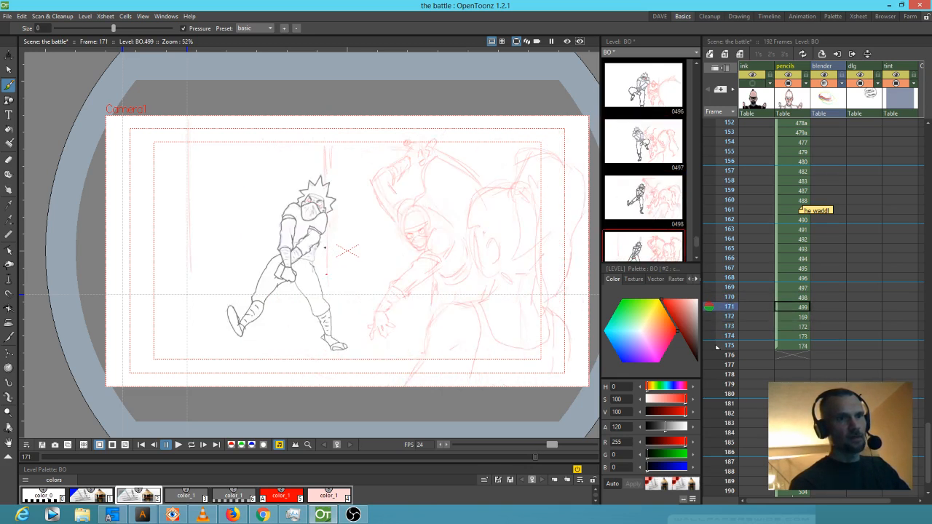
- Try a vertical window-edge line above the ninja on frame 168, and erase it again
key("Up")
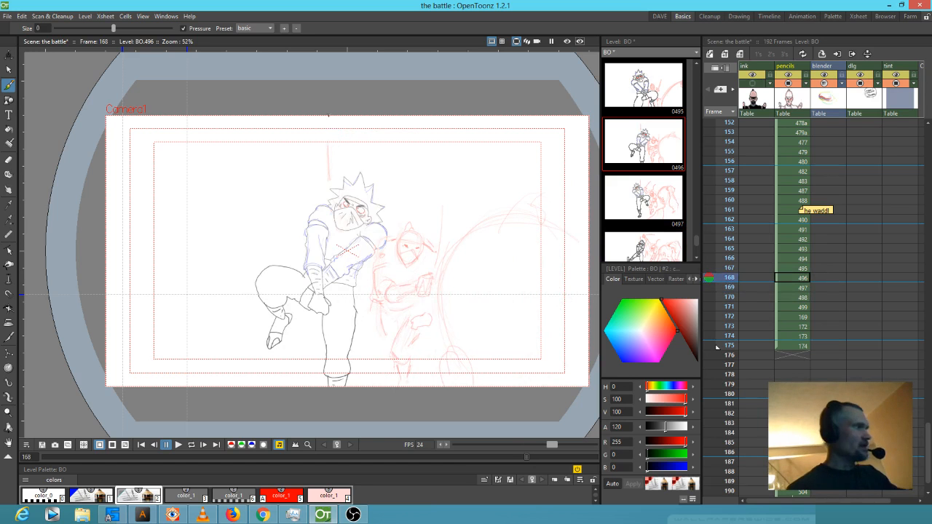
key("e")
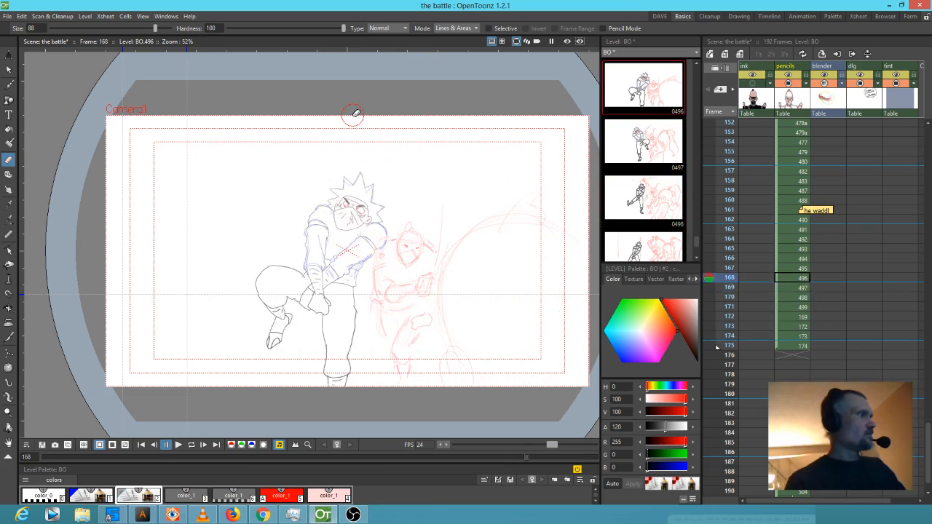
- Sketch a curved mouth and the hair outline on the large round-headed figure in frame 168
key("b")
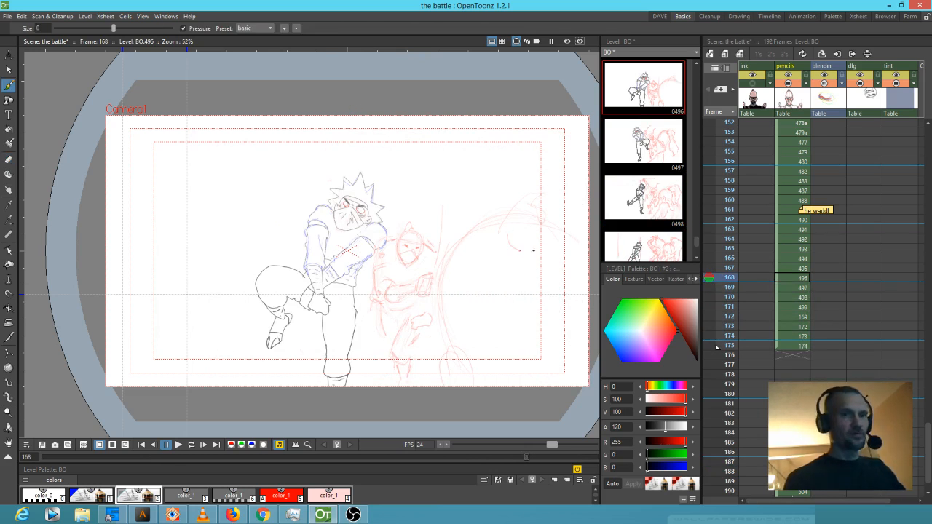
left_click_drag(508, 235, 535, 250)
left_click_drag(511, 215, 520, 198)
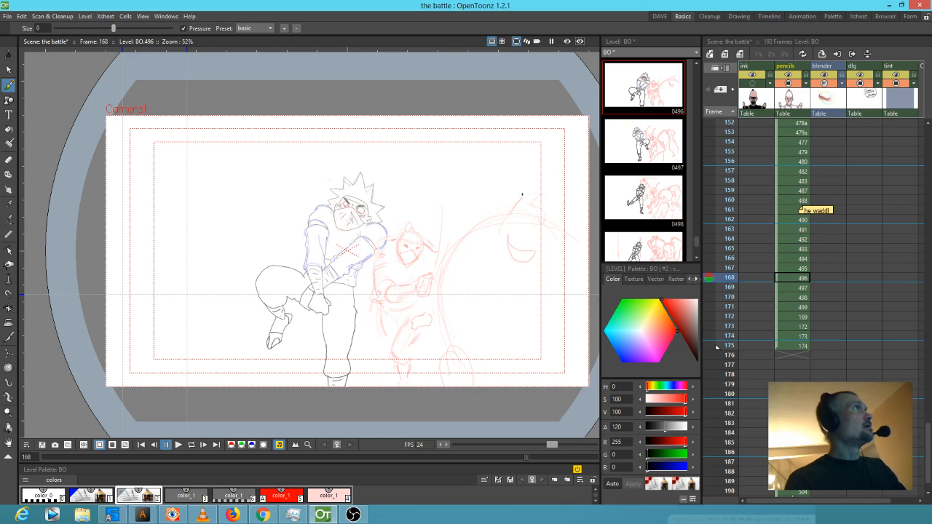
mouse_move(543, 178)
left_mouse_down()
mouse_move(576, 180)
mouse_move(593, 195)
left_mouse_up()
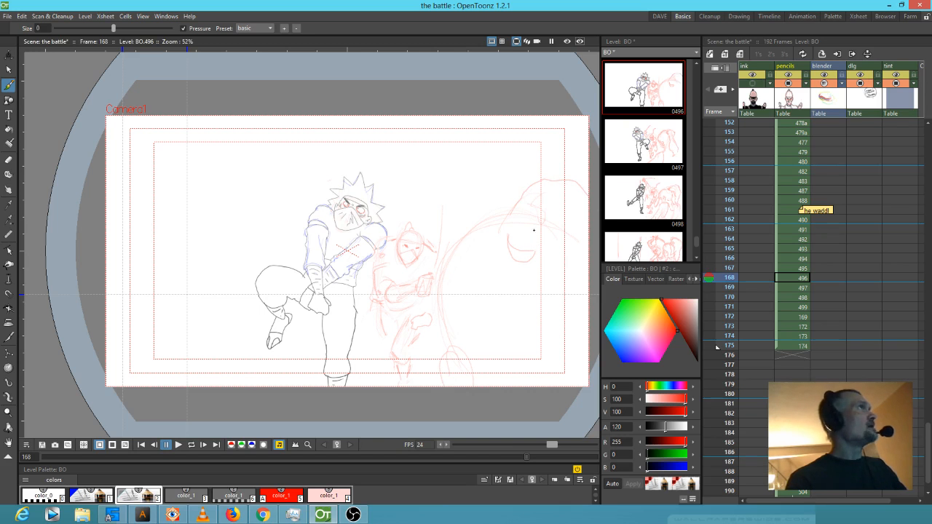
mouse_move(540, 251)
left_mouse_down()
mouse_move(544, 311)
mouse_move(487, 242)
left_mouse_up()
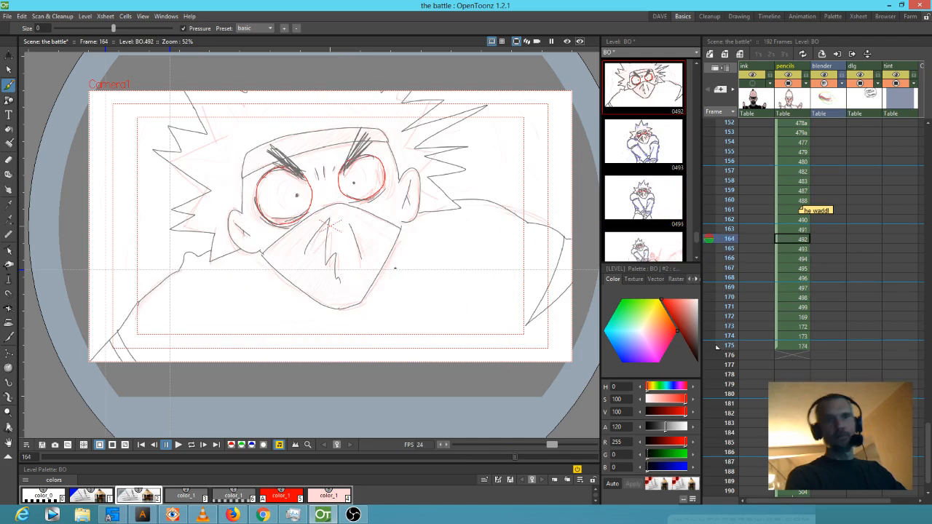
- Scrub through the animation from about frame 107 to frame 174 to review the sequence, and step back to frame 173
scroll(782, 249, "up", 6)
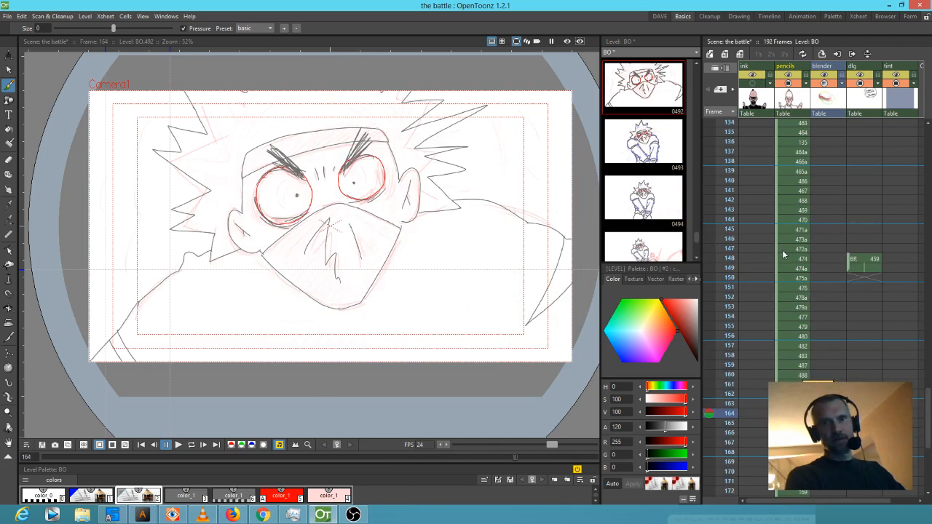
left_click(726, 161)
scroll(726, 153, "up", 12)
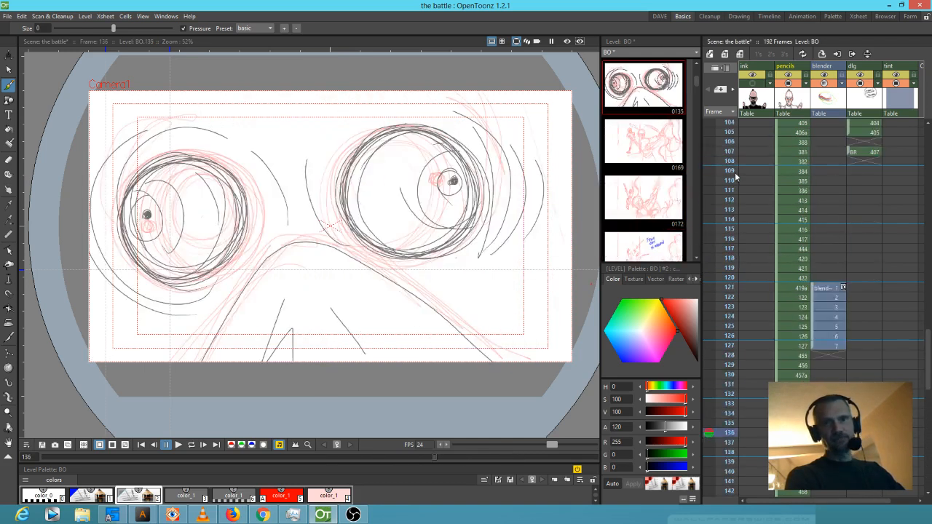
left_click(727, 149)
left_click_drag(726, 148, 687, 499)
left_click_drag(731, 275, 722, 424)
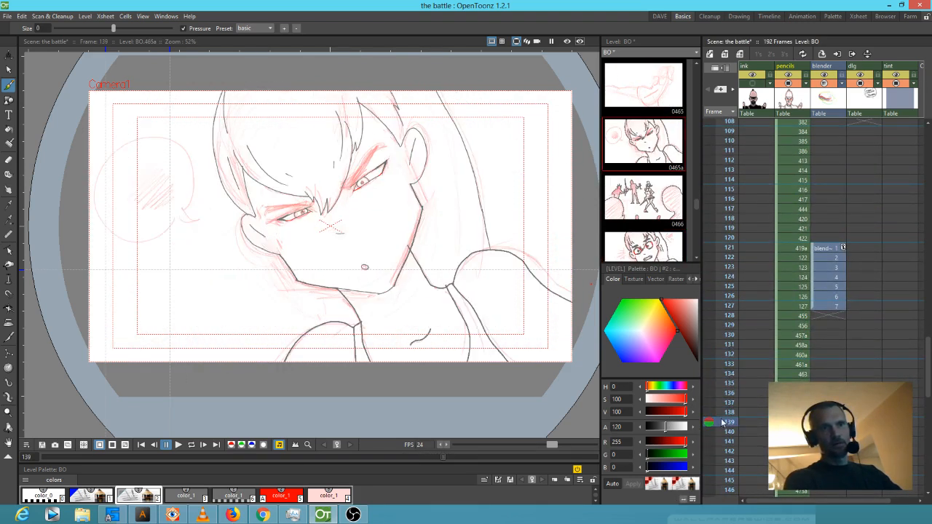
scroll(812, 207, "down", 3)
mouse_move(729, 254)
left_mouse_down()
mouse_move(705, 360)
mouse_move(707, 416)
mouse_move(713, 389)
mouse_move(706, 449)
mouse_move(708, 442)
left_mouse_up()
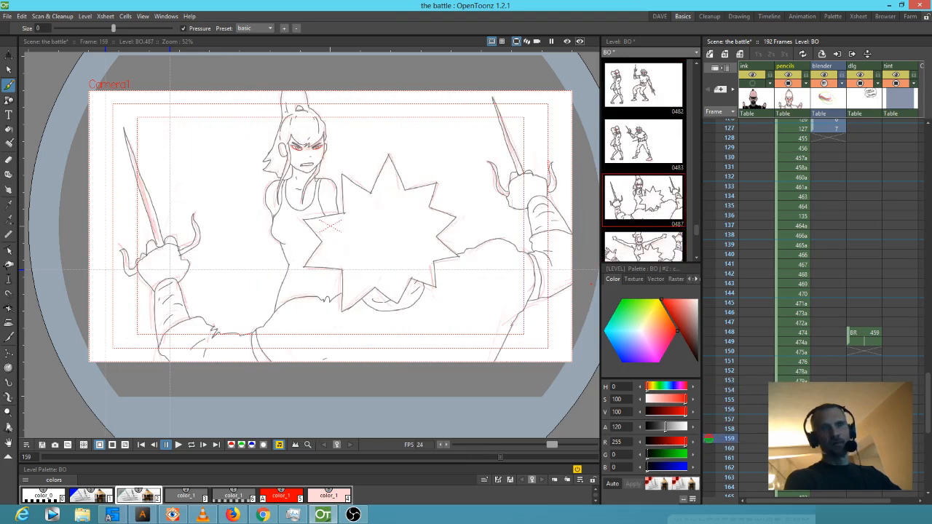
scroll(813, 233, "down", 4)
mouse_move(730, 281)
left_mouse_down()
mouse_move(693, 444)
mouse_move(693, 417)
mouse_move(704, 412)
left_mouse_up()
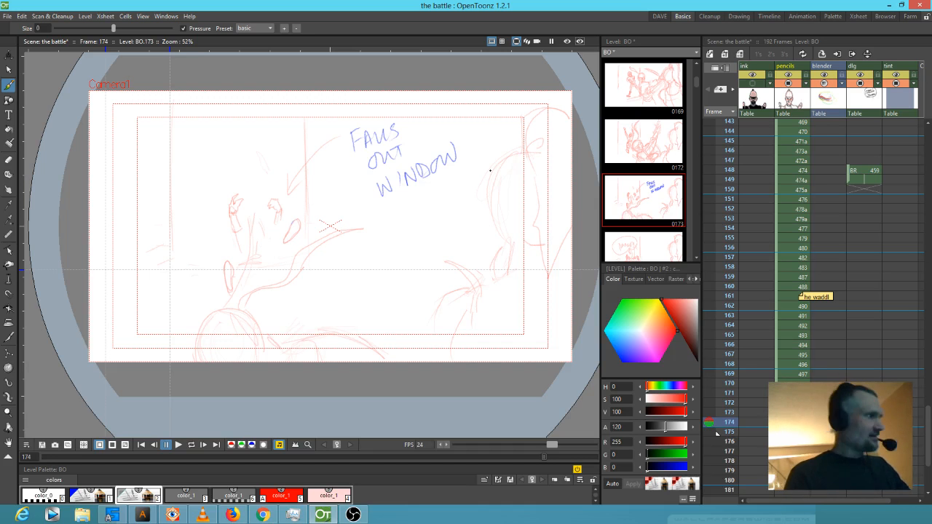
key("Up")
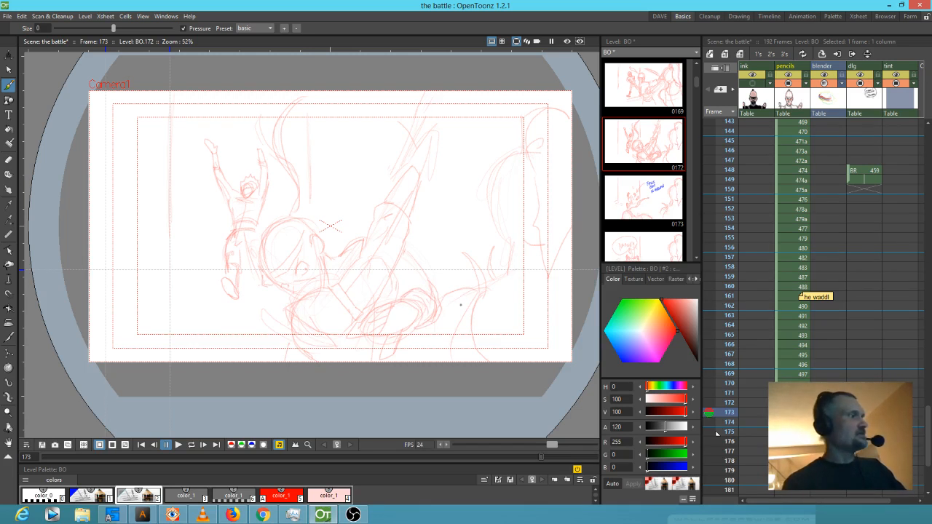
- Sketch the window's vertical edges and horizontal sill line behind the kicking ninja on frames 169 to 171
key("comma")
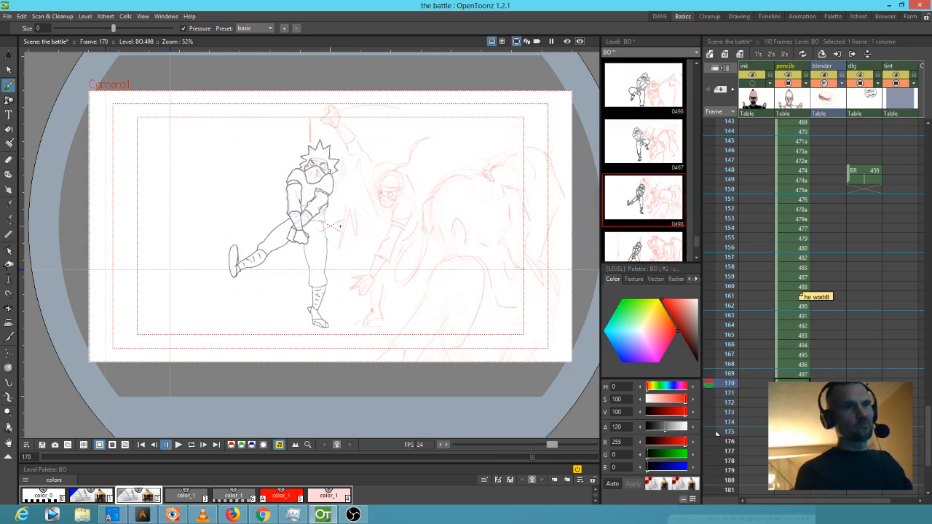
left_click_drag(171, 128, 166, 234)
left_click_drag(173, 109, 171, 214)
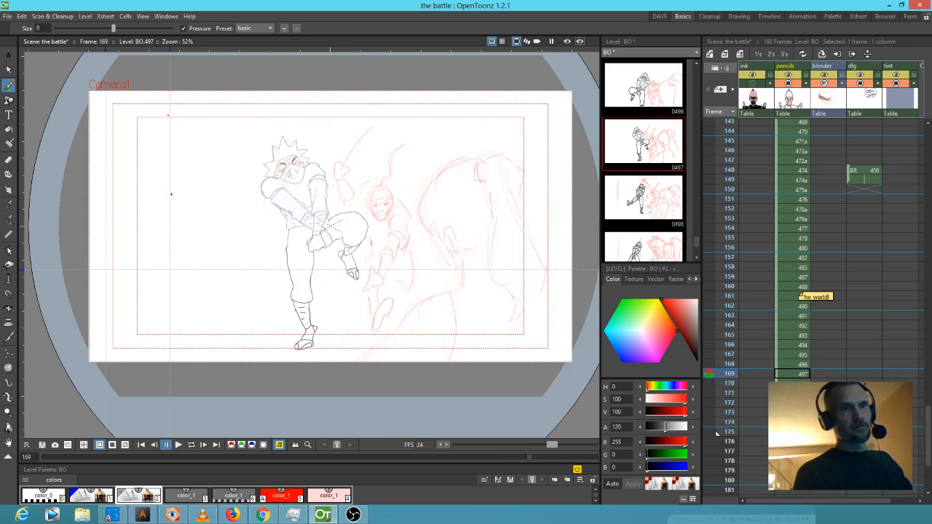
key(".")
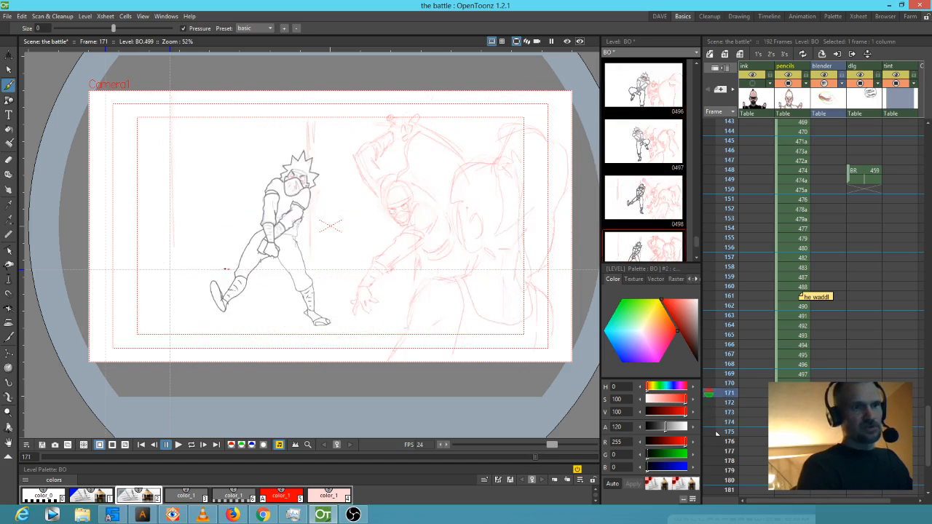
left_click_drag(188, 270, 221, 269)
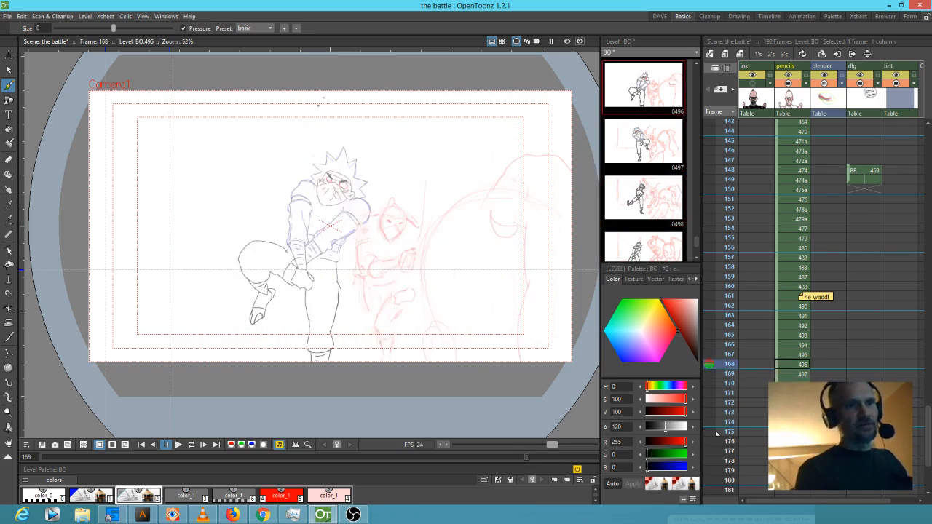
left_click_drag(308, 111, 311, 144)
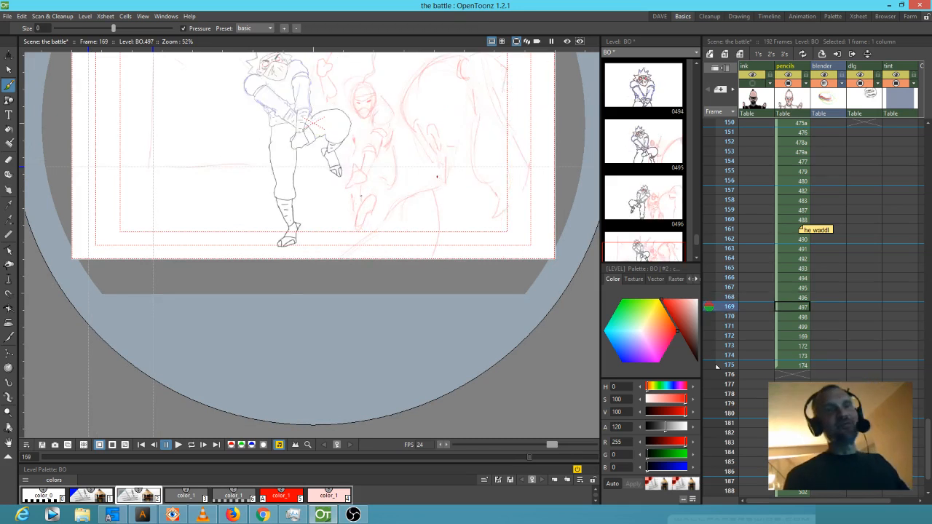
- Erase the rough line beside the red attacking ninja's lowered arm in frame 169 and redraw it as a curved leg outline
left_click_drag(391, 225, 393, 236)
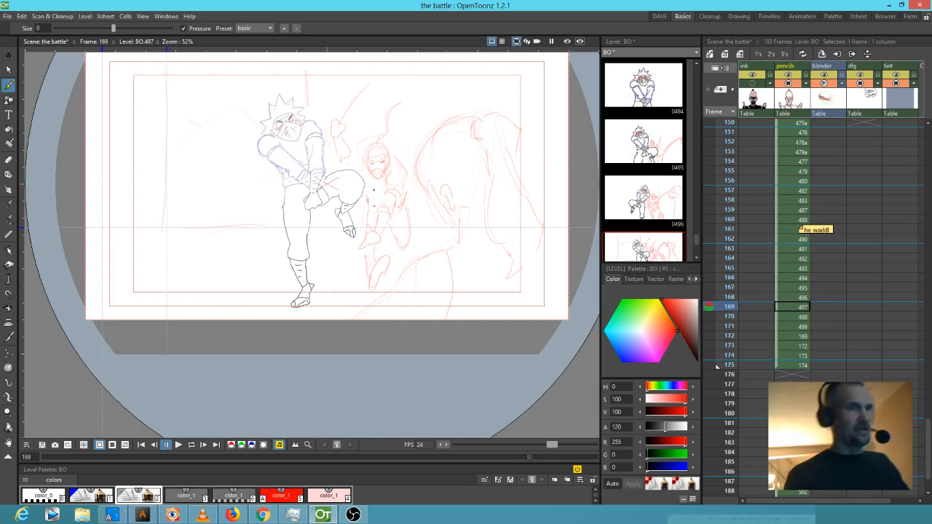
key("shift+space")
left_click_drag(364, 227, 429, 166)
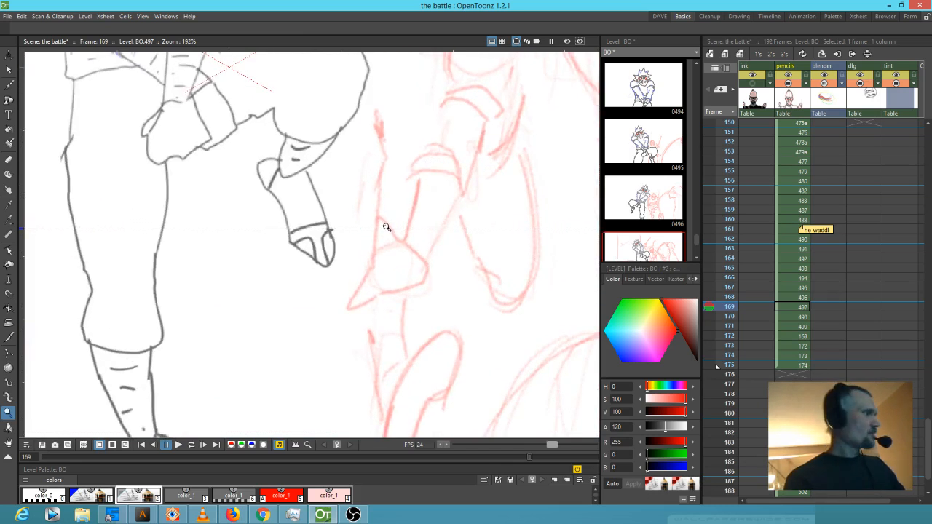
key("a")
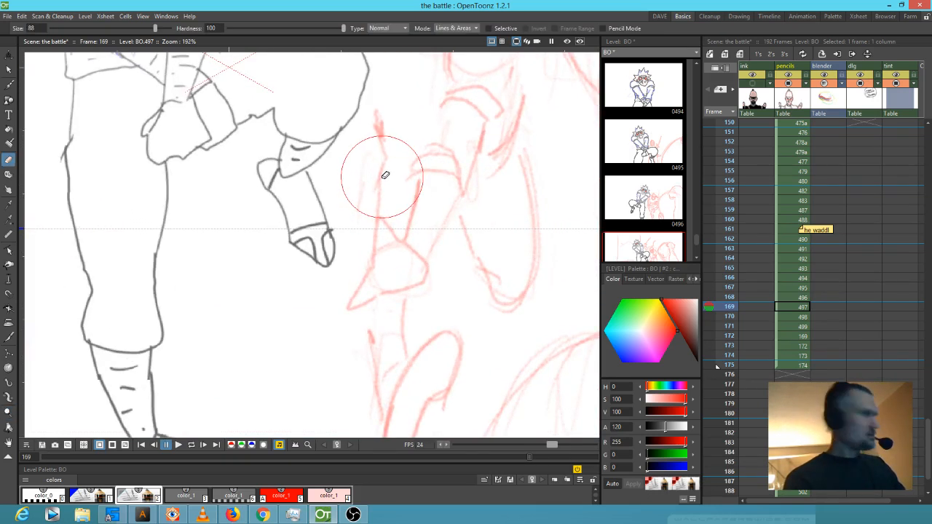
mouse_move(385, 175)
left_mouse_down()
mouse_move(370, 199)
mouse_move(377, 192)
left_mouse_up()
key("b")
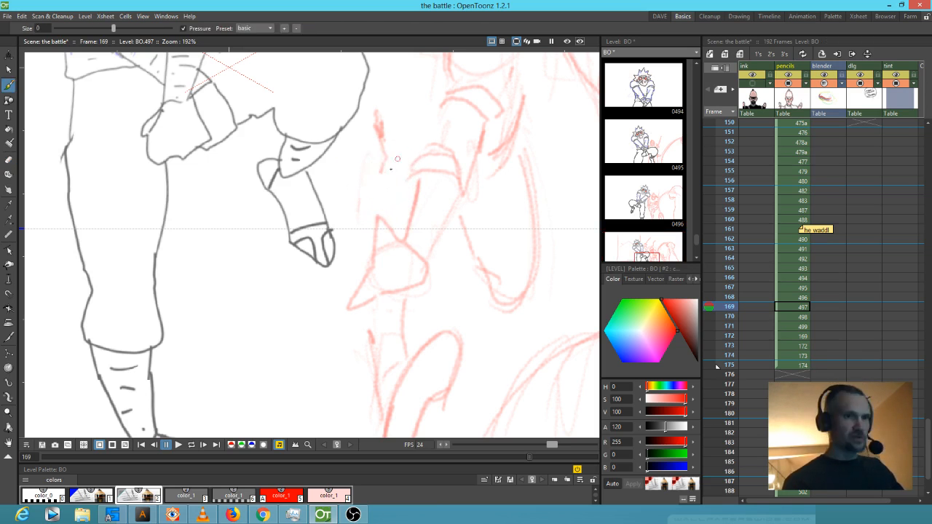
left_click_drag(384, 164, 370, 255)
left_click_drag(374, 198, 368, 262)
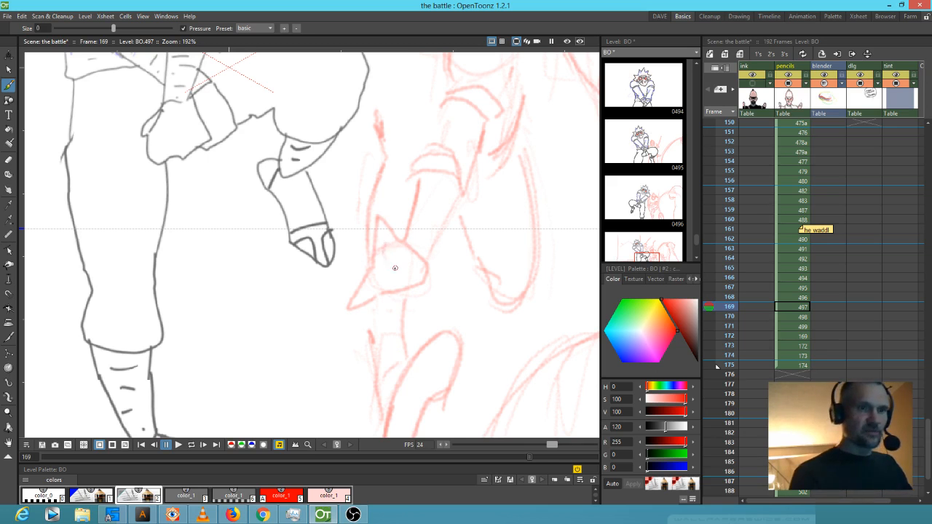
- Add wrap lines to the attacking ninja's lowered forearm in frame 169 and redraw the sleeve outline above it
left_click_drag(413, 237, 440, 218)
mouse_move(431, 201)
left_mouse_down()
mouse_move(441, 200)
mouse_move(446, 182)
left_mouse_up()
left_click_drag(456, 218, 445, 280)
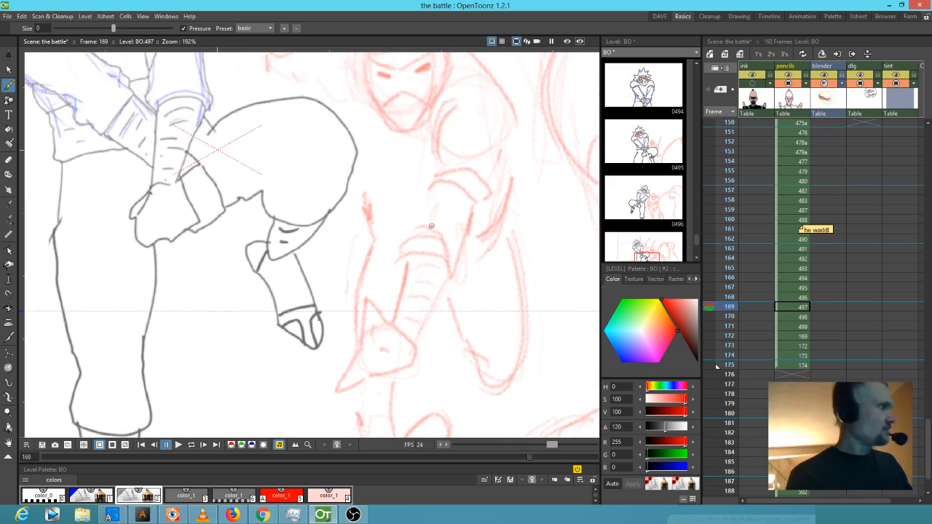
key("e")
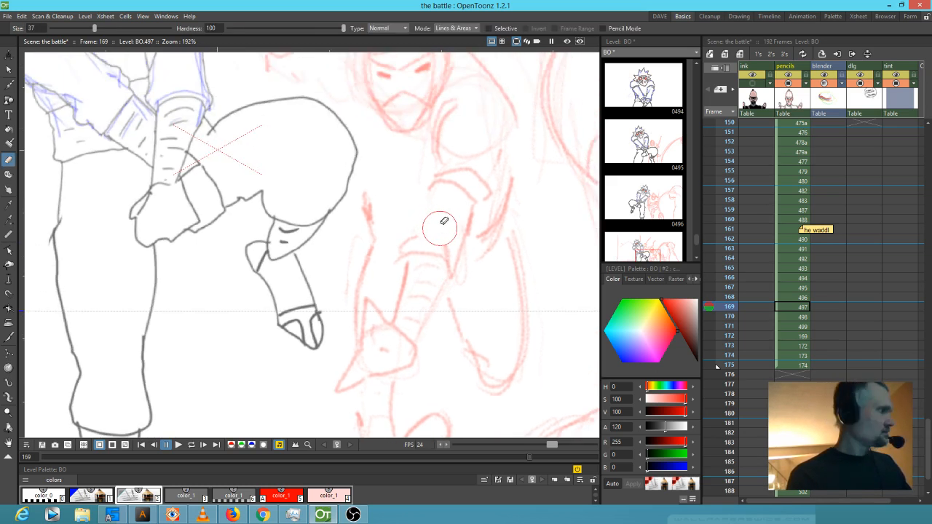
key("b")
left_click_drag(407, 240, 435, 186)
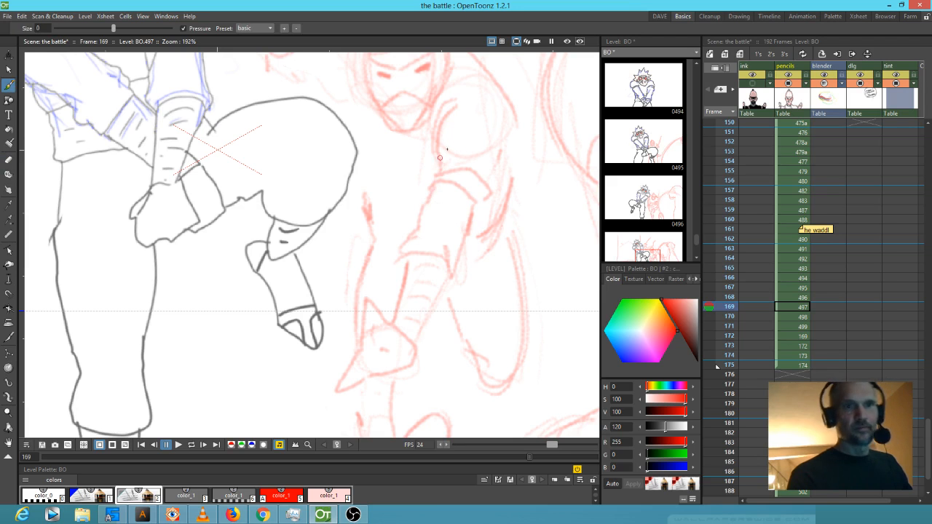
- Draw the curved belt lines across the attacking ninja's waist in frame 169
left_click_drag(516, 216, 524, 244)
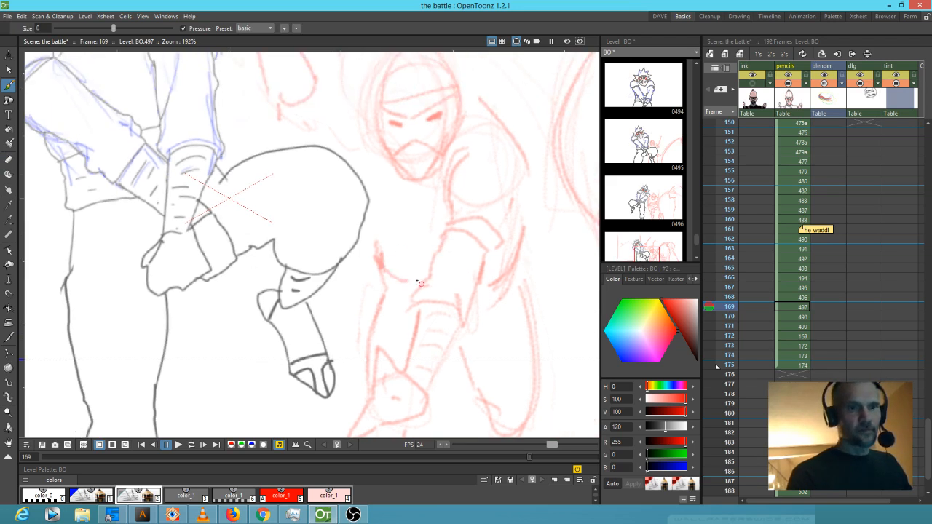
left_click_drag(380, 222, 436, 249)
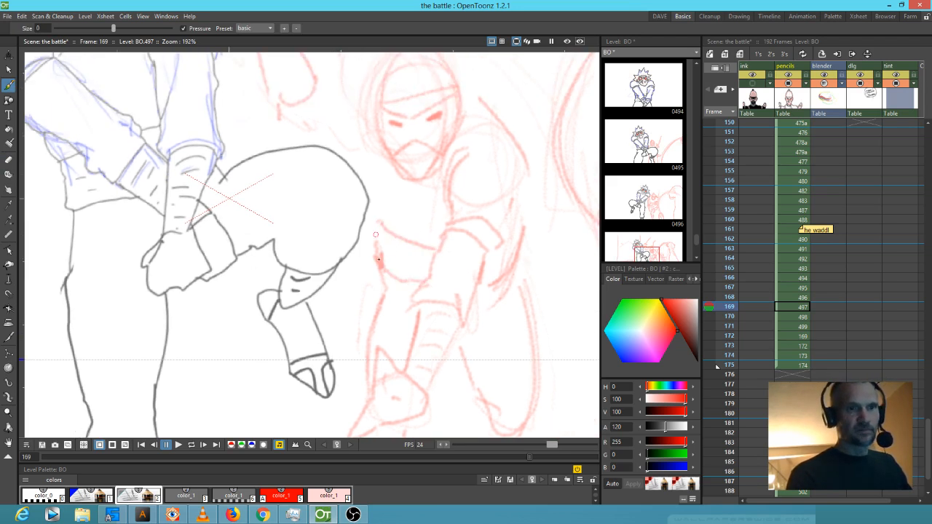
left_click_drag(483, 213, 528, 301)
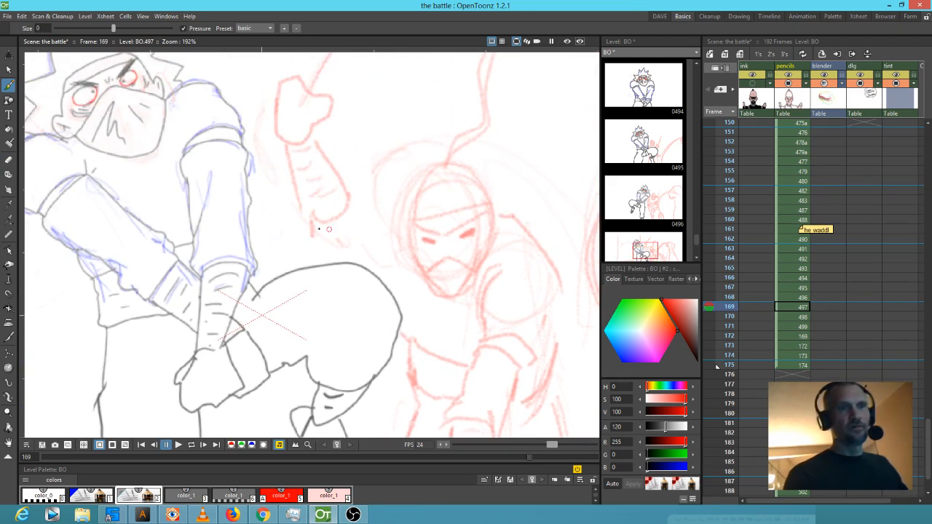
- Connect the attacking ninja's raised arm to the shoulder with a ragged sleeve in frame 169, and add the sword guard at the fist
mouse_move(351, 197)
left_mouse_down()
mouse_move(366, 224)
mouse_move(398, 220)
mouse_move(382, 219)
mouse_move(404, 236)
left_mouse_up()
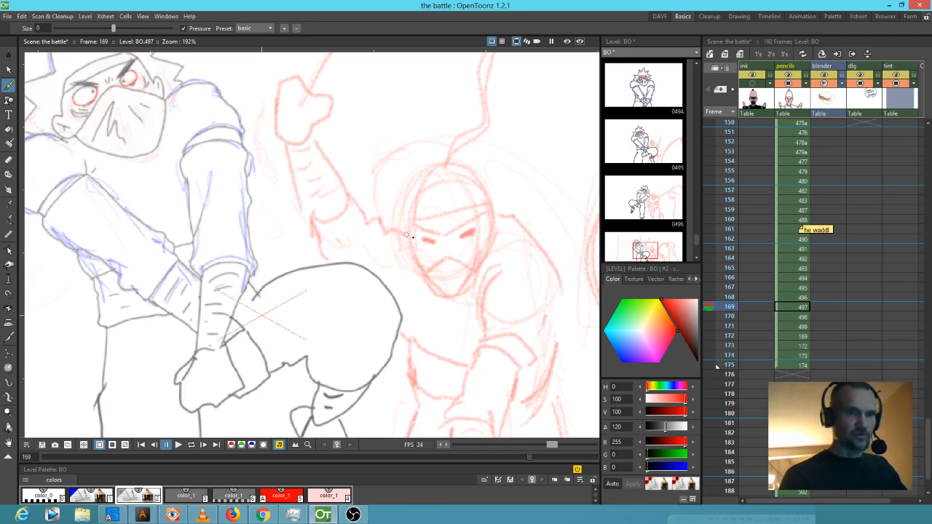
left_click_drag(544, 310, 434, 153)
left_click_drag(485, 213, 505, 333)
left_click_drag(440, 198, 441, 349)
left_click_drag(388, 225, 354, 293)
mouse_move(206, 223)
left_mouse_down()
mouse_move(212, 192)
mouse_move(245, 240)
mouse_move(244, 267)
mouse_move(259, 265)
mouse_move(248, 246)
left_mouse_up()
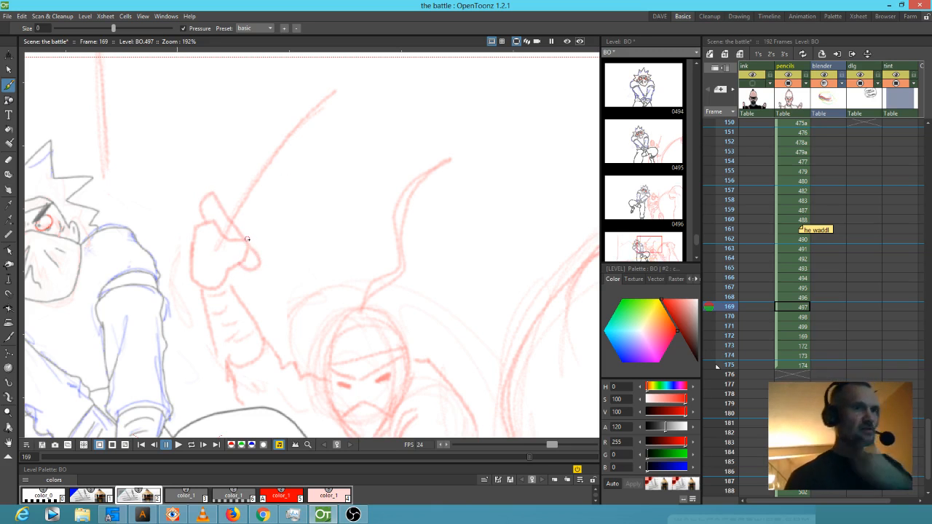
- Clean up the raised fist in frame 169, redraw its fingers around the hilt, and draw the curved sword blade
key("e")
mouse_move(264, 231)
left_mouse_down()
mouse_move(243, 255)
mouse_move(232, 249)
mouse_move(231, 268)
left_mouse_up()
key("b")
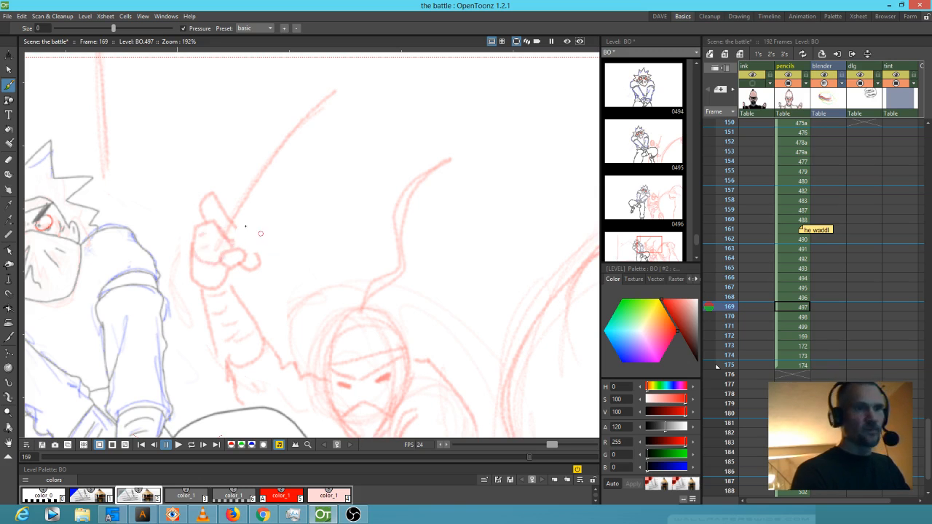
mouse_move(248, 237)
left_mouse_down()
mouse_move(274, 181)
mouse_move(353, 83)
mouse_move(327, 99)
left_mouse_up()
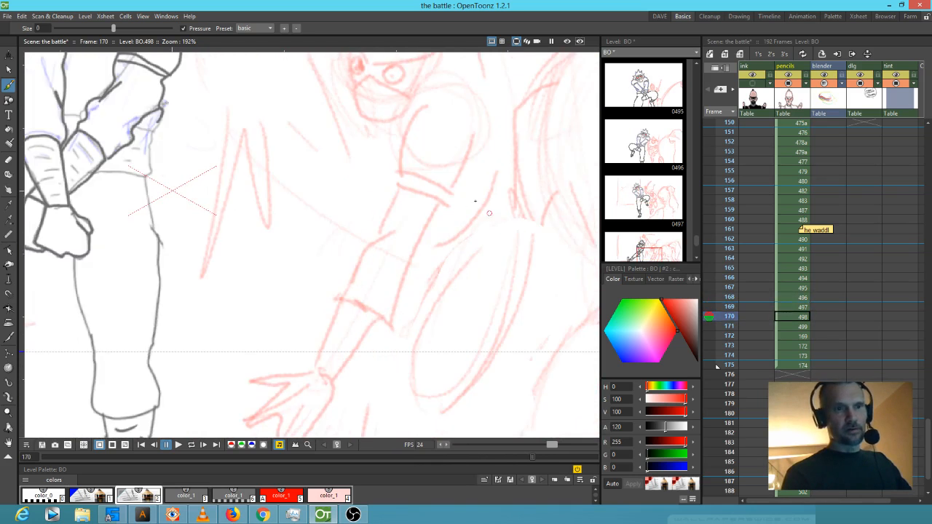
- Draw the attacking ninja's torso side, sleeve edge and belt lines in frame 170
mouse_move(405, 273)
left_mouse_down()
mouse_move(352, 281)
mouse_move(377, 320)
mouse_move(399, 306)
mouse_move(405, 264)
mouse_move(449, 201)
mouse_move(394, 241)
mouse_move(401, 195)
left_mouse_up()
mouse_move(432, 168)
left_mouse_down()
mouse_move(424, 243)
mouse_move(429, 234)
left_mouse_up()
left_click_drag(398, 152, 421, 305)
mouse_move(424, 240)
left_mouse_down()
mouse_move(422, 308)
mouse_move(370, 356)
left_mouse_up()
left_click_drag(455, 315, 550, 156)
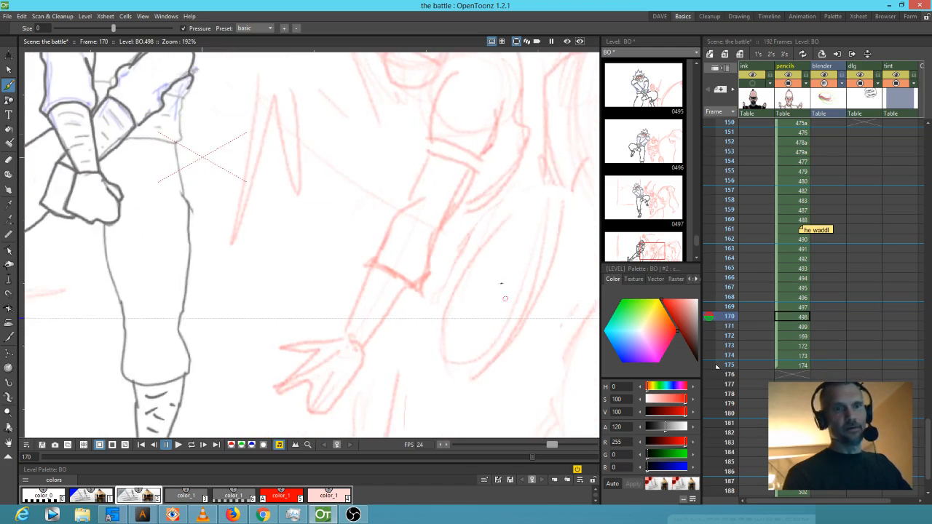
- Sketch the attacking ninja's bent legs below the belt and behind the lowered hand in frame 170
left_click_drag(507, 308, 500, 255)
mouse_move(514, 98)
left_mouse_down()
mouse_move(513, 141)
mouse_move(514, 101)
mouse_move(481, 165)
left_mouse_up()
mouse_move(509, 134)
left_mouse_down()
mouse_move(436, 172)
mouse_move(518, 146)
mouse_move(527, 156)
mouse_move(508, 267)
left_mouse_up()
mouse_move(354, 306)
left_mouse_down()
mouse_move(396, 305)
mouse_move(384, 309)
mouse_move(390, 336)
left_mouse_up()
mouse_move(408, 283)
left_mouse_down()
mouse_move(405, 316)
mouse_move(419, 250)
left_mouse_up()
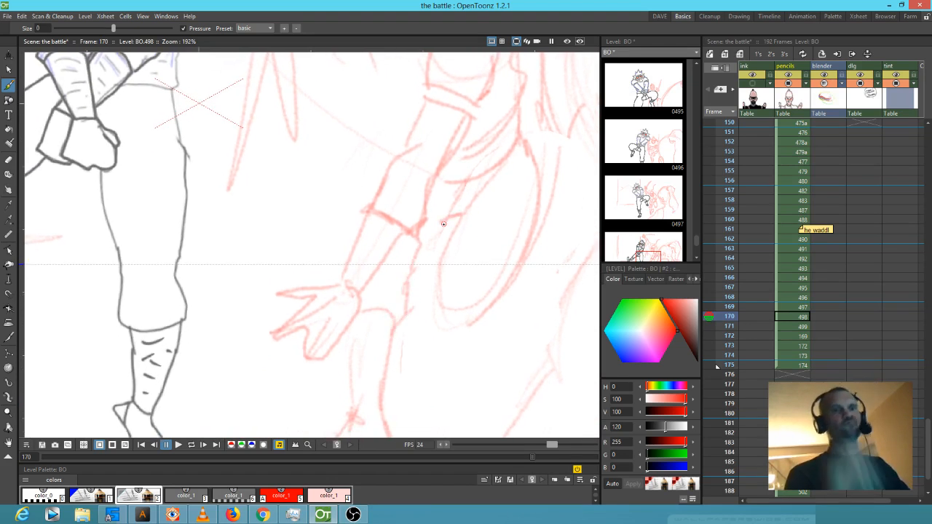
- Thicken the wavy headband tail flowing from the attacking ninja's head in frame 170
left_click_drag(431, 166, 441, 253)
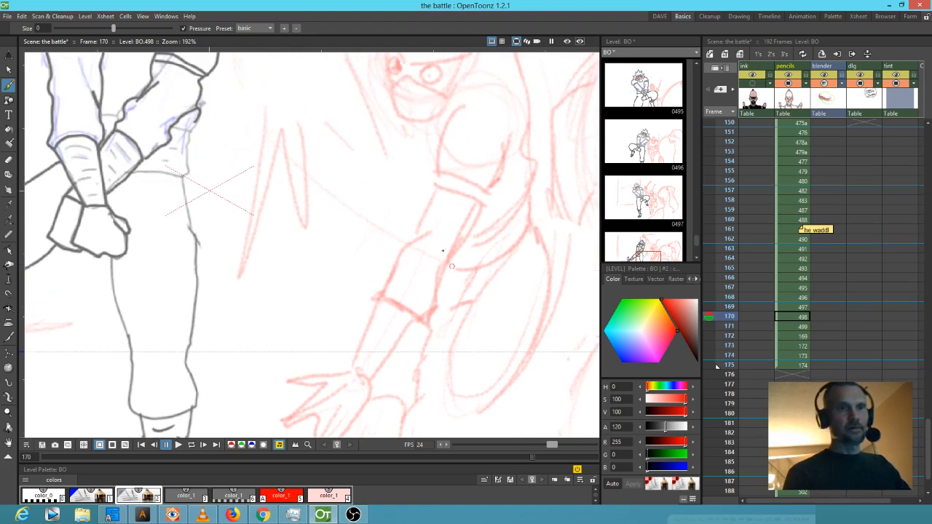
left_click_drag(377, 313, 395, 329)
left_click_drag(482, 248, 473, 371)
left_click_drag(451, 236, 424, 400)
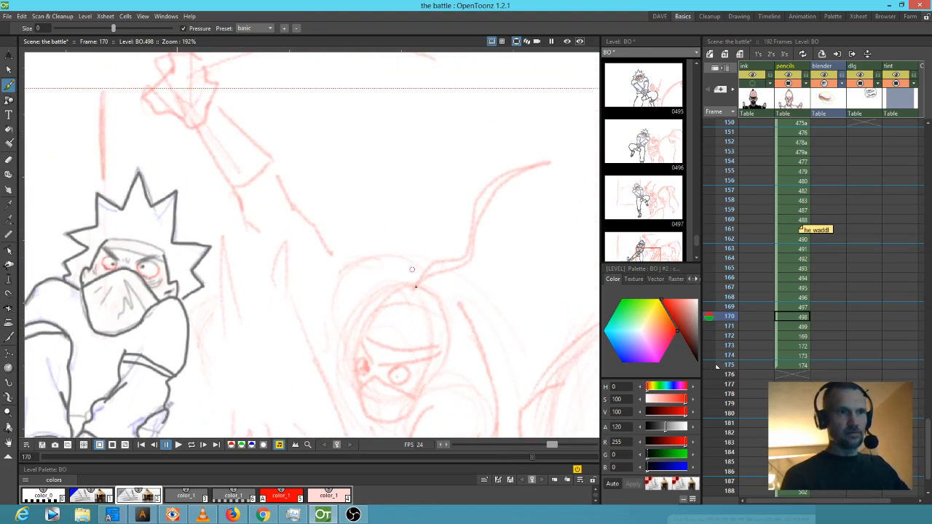
left_click_drag(412, 270, 420, 305)
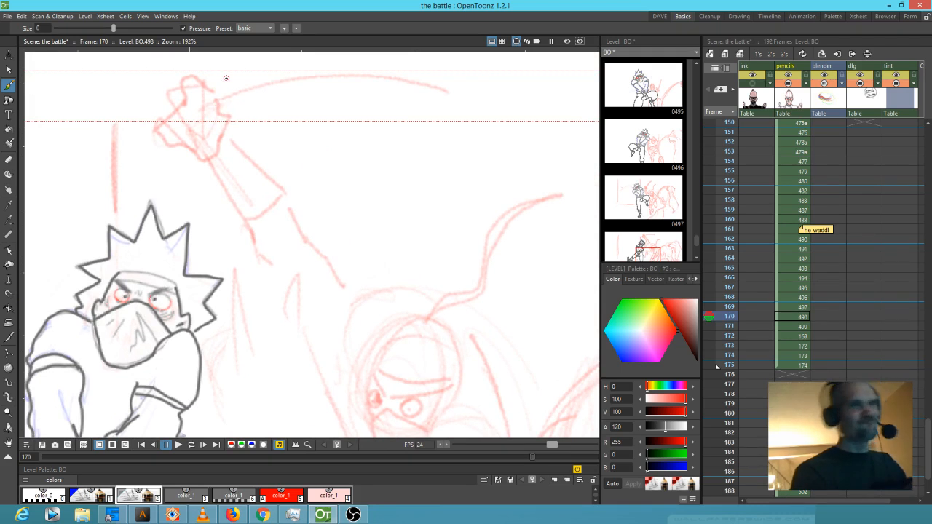
- Erase the palm and wrist of the raised hand in frame 170 and redraw it as a gripping fist
key("e")
mouse_move(211, 139)
left_mouse_down()
mouse_move(237, 121)
mouse_move(219, 147)
mouse_move(212, 139)
left_mouse_up()
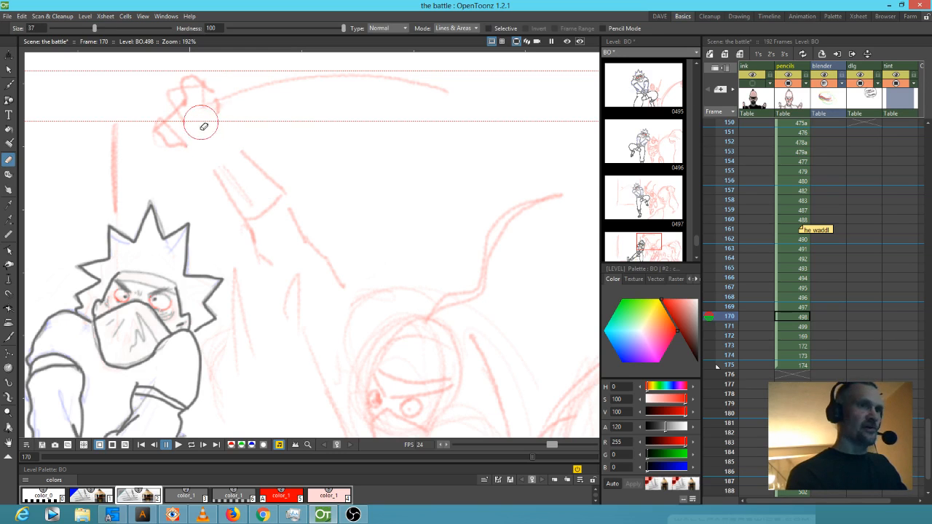
key("b")
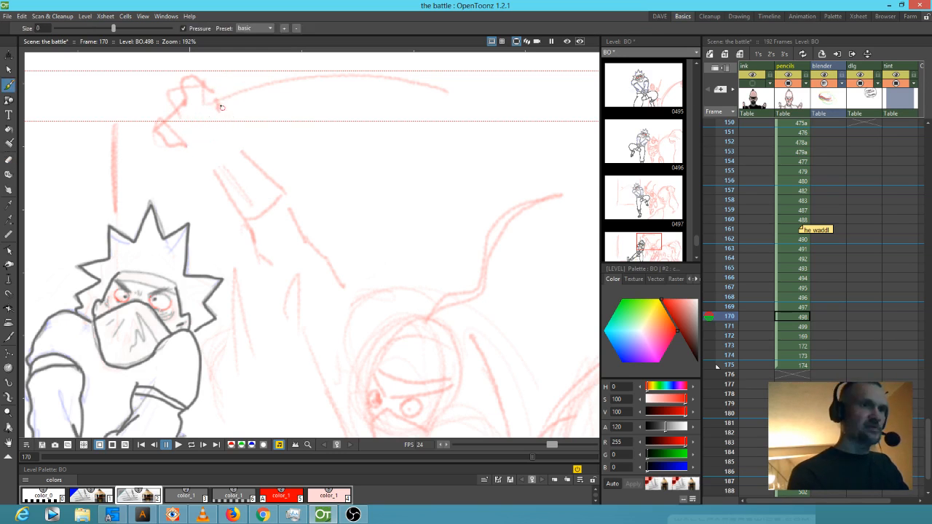
mouse_move(222, 105)
left_mouse_down()
mouse_move(200, 122)
mouse_move(230, 114)
left_mouse_up()
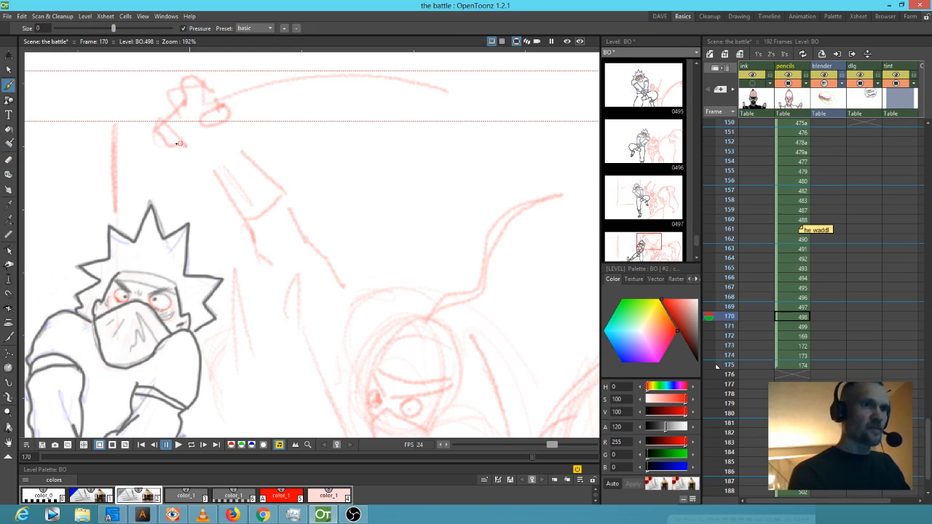
mouse_move(191, 141)
left_mouse_down()
mouse_move(214, 133)
mouse_move(221, 179)
mouse_move(226, 125)
mouse_move(248, 151)
left_mouse_up()
- Draw the sword's crossguard, round pommel and double-edged curved blade at the raised fist in frame 170
left_click_drag(284, 177, 298, 260)
mouse_move(227, 176)
left_mouse_down()
mouse_move(217, 160)
mouse_move(263, 209)
mouse_move(243, 210)
left_mouse_up()
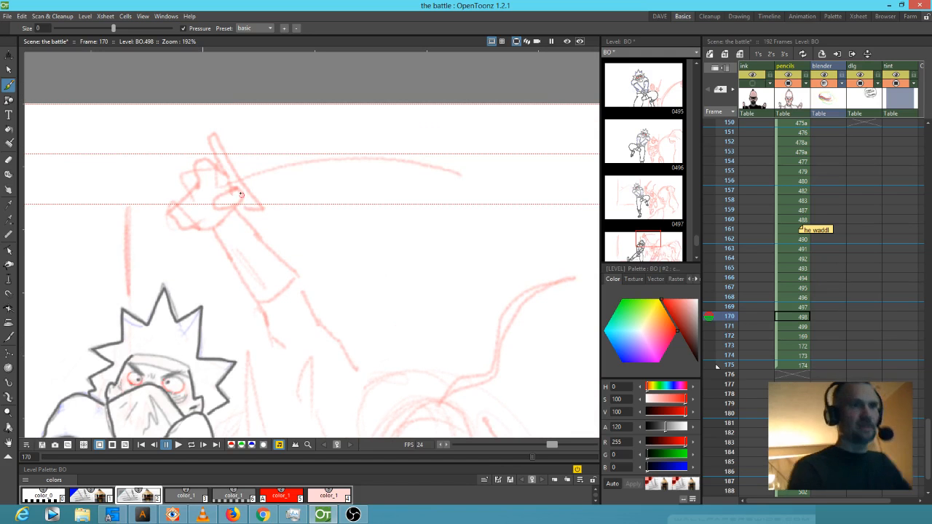
mouse_move(173, 222)
left_mouse_down()
mouse_move(164, 235)
mouse_move(186, 231)
mouse_move(166, 237)
mouse_move(198, 218)
left_mouse_up()
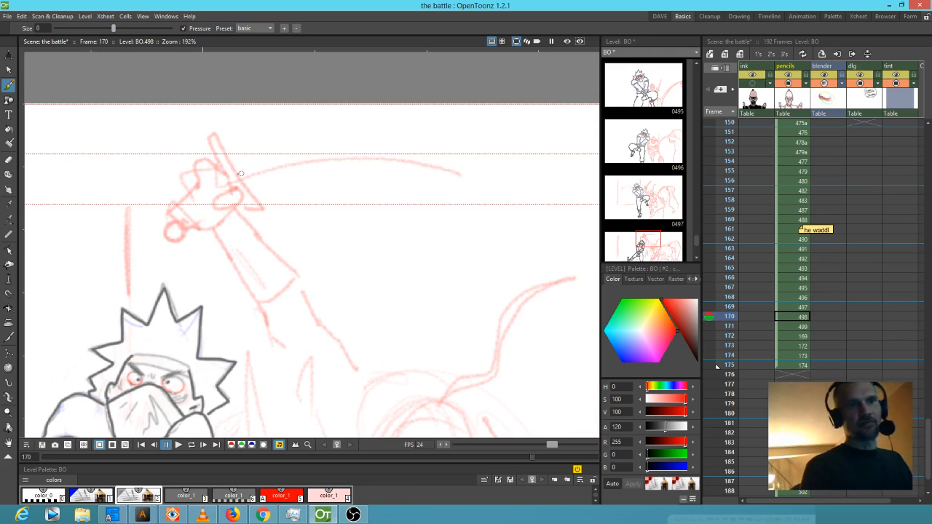
mouse_move(233, 168)
left_mouse_down()
mouse_move(352, 143)
mouse_move(421, 159)
mouse_move(469, 196)
mouse_move(431, 175)
mouse_move(256, 178)
left_mouse_up()
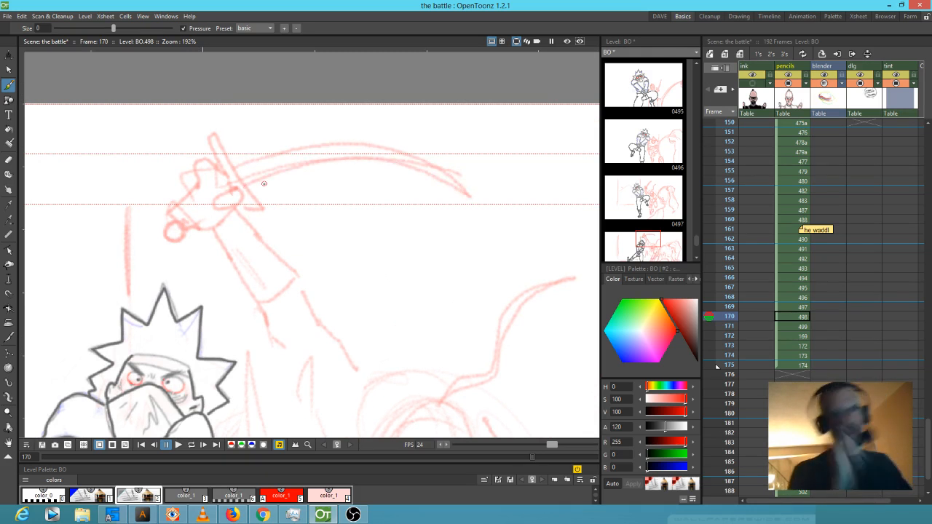
- Outline the raised arm's ragged sleeve, shoulder and hood edge in frame 170, and step back to frame 169 to compare
left_click_drag(301, 275, 365, 373)
left_click_drag(264, 311, 295, 369)
left_click_drag(397, 347, 466, 175)
left_click_drag(388, 221, 423, 279)
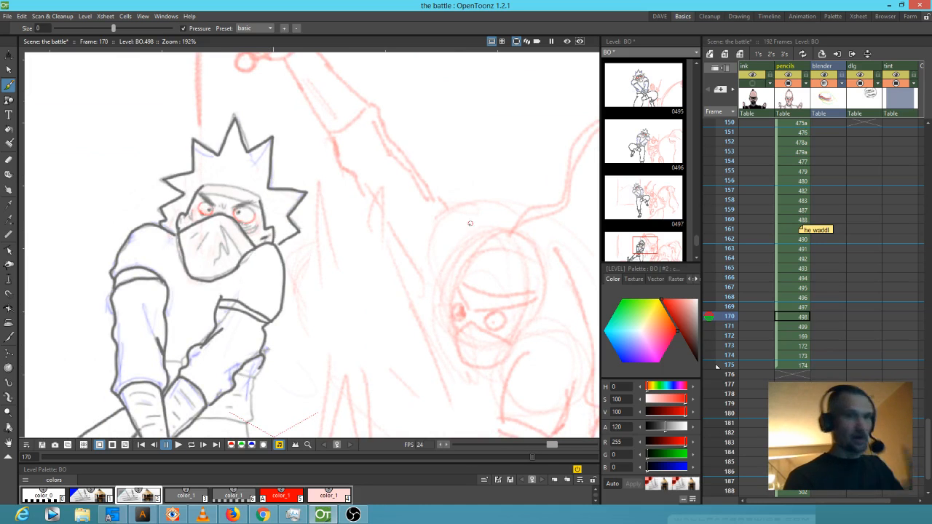
left_click_drag(385, 211, 440, 308)
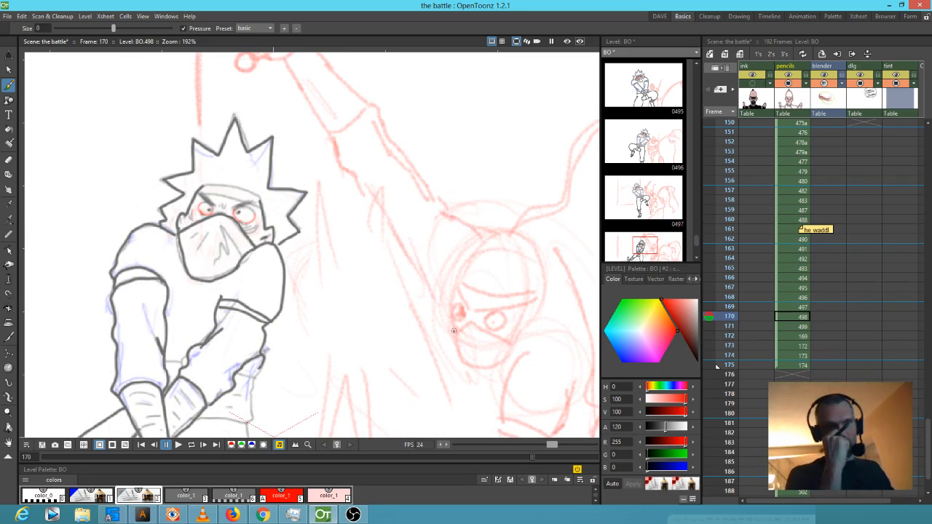
scroll(441, 251, "down", 5)
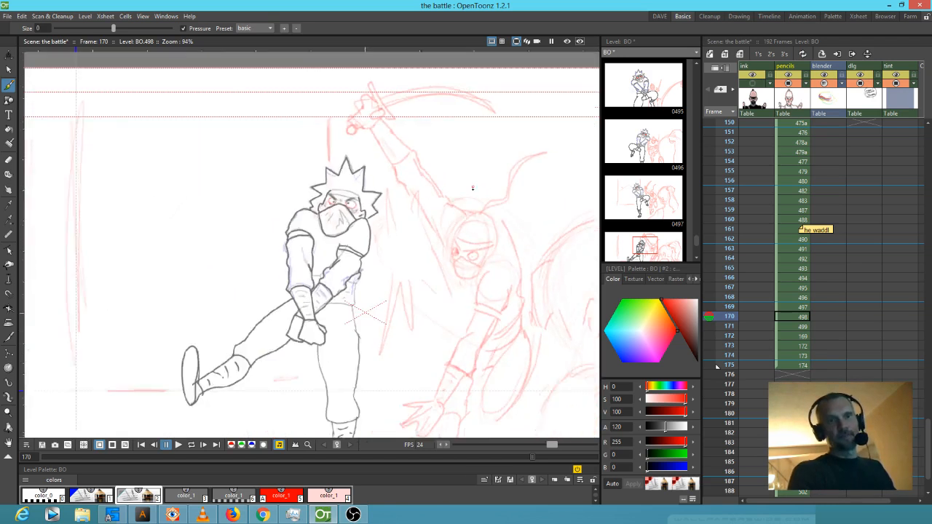
key("comma")
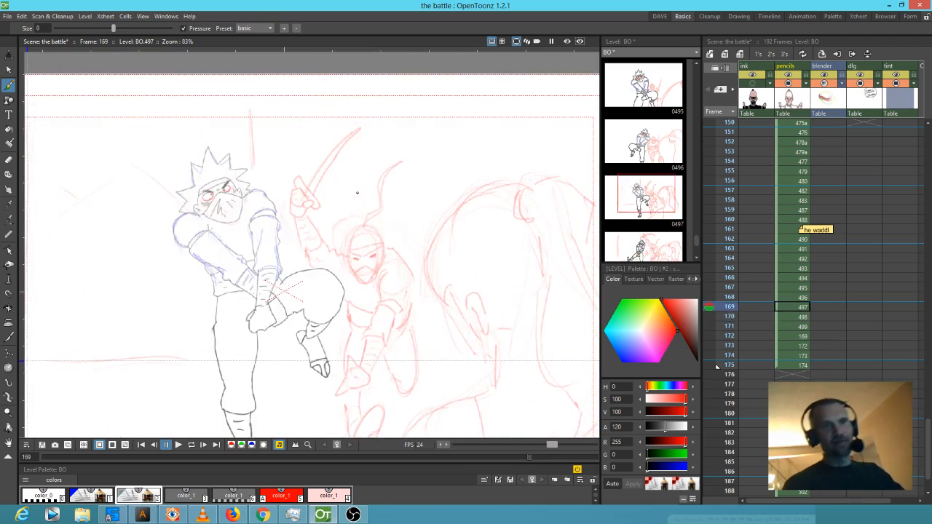
- Scale the attacking ninja's raised arm and sword in frame 170 to 92.66 percent and nudge them slightly toward the kicking ninja
key("period")
key("period")
key("comma")
key("comma")
key("period")
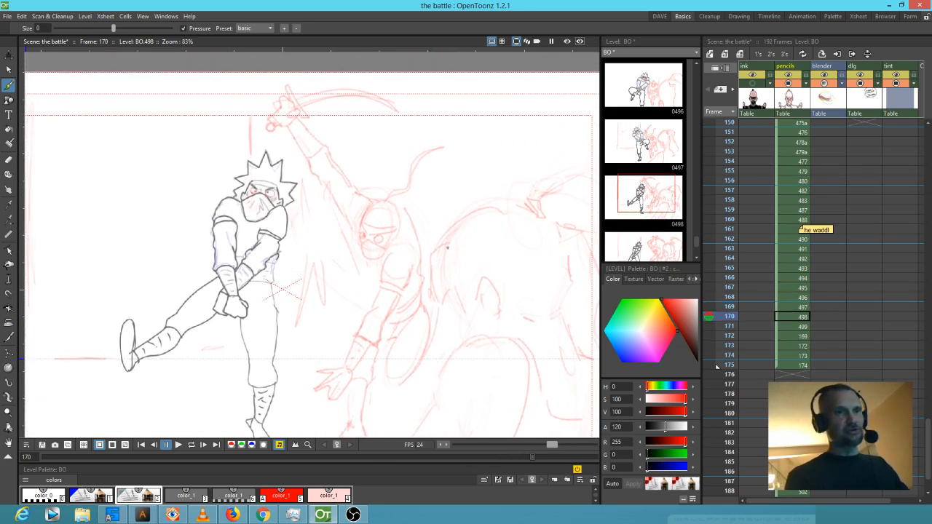
key("s")
mouse_move(420, 95)
left_mouse_down()
mouse_move(389, 85)
mouse_move(262, 85)
mouse_move(283, 154)
mouse_move(326, 229)
mouse_move(353, 237)
mouse_move(383, 195)
mouse_move(416, 95)
left_mouse_up()
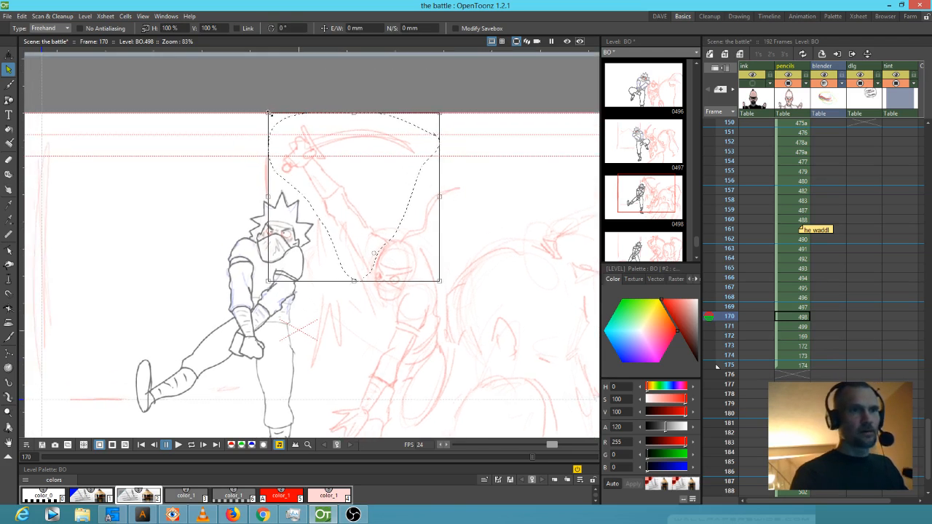
mouse_move(268, 114)
left_mouse_down()
mouse_move(291, 137)
mouse_move(278, 126)
left_mouse_up()
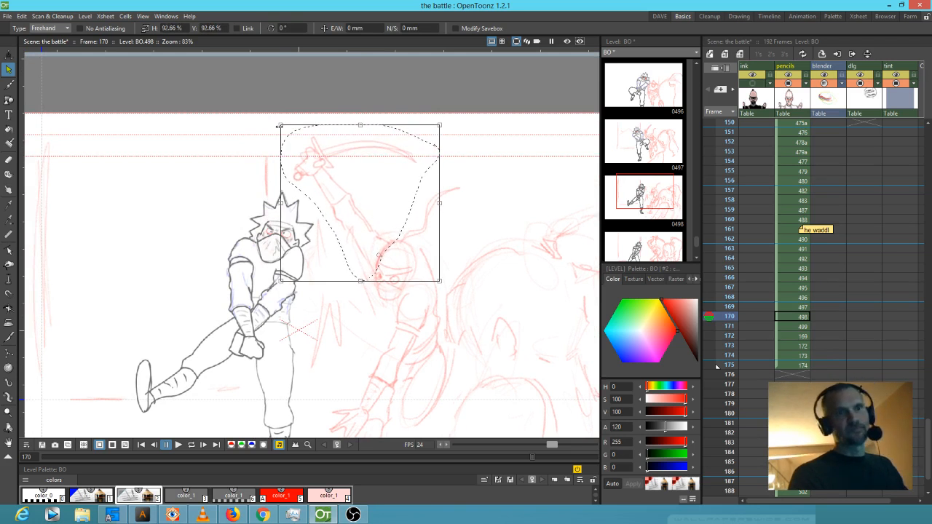
left_click_drag(369, 240, 367, 241)
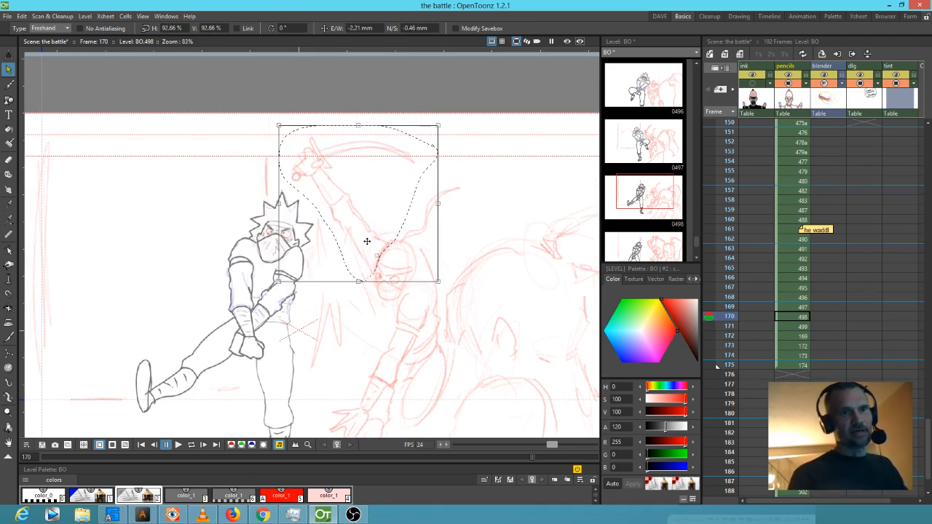
key("b")
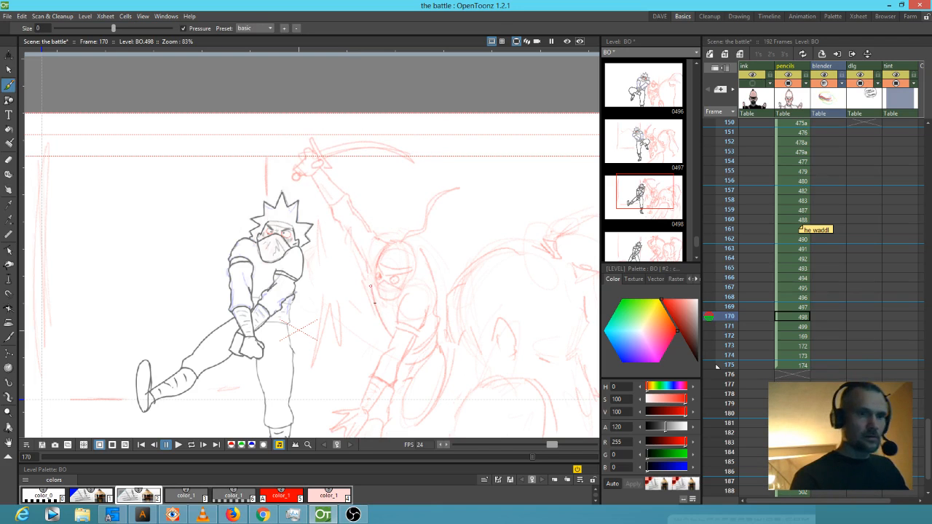
- Erase the upper end of the attacking ninja's headband tail in frame 171 and redraw it as a wavy curve arching backward
left_click_drag(475, 245, 473, 210)
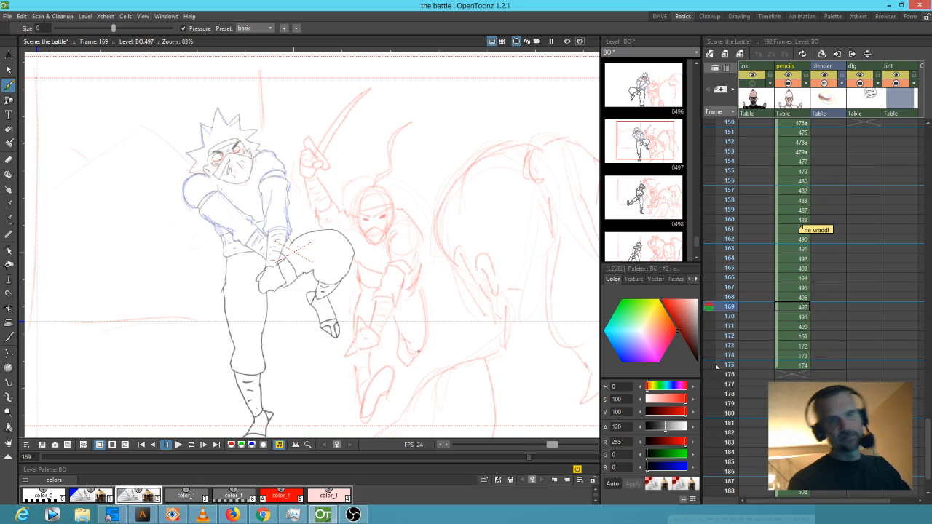
key(".")
key(".")
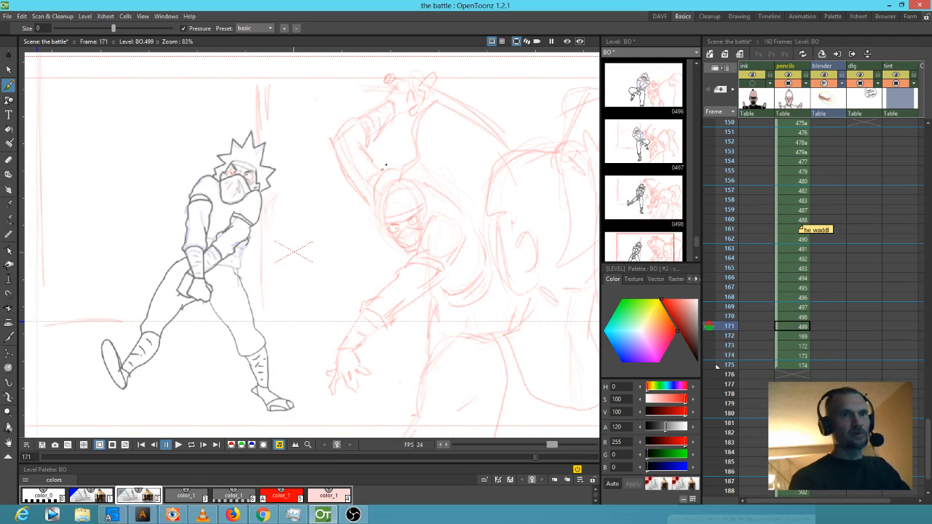
key(".")
left_click_drag(477, 266, 388, 300)
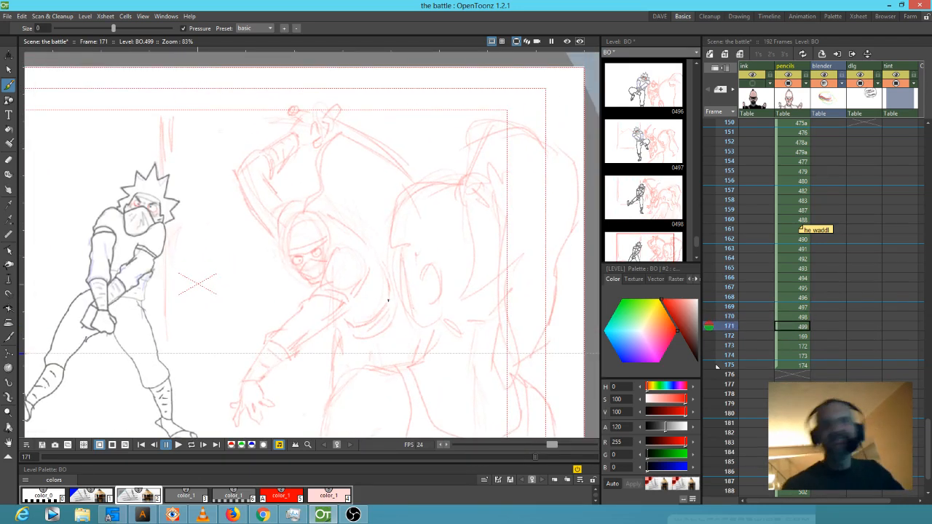
key("a")
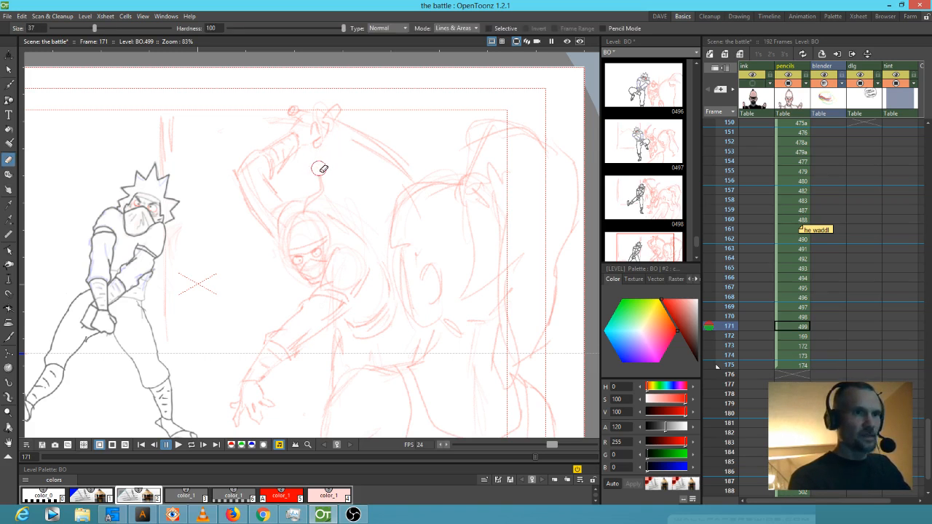
key("b")
mouse_move(319, 178)
left_mouse_down()
mouse_move(336, 164)
mouse_move(356, 180)
left_mouse_up()
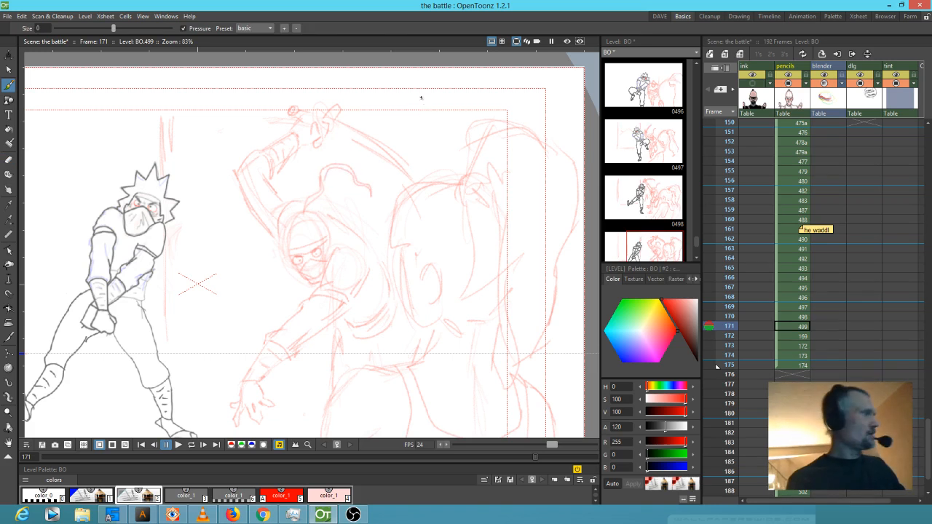
- Scale the attacking ninja's raised arm and sword in frame 171 to 91.56 percent, rotate them 20.4° and reposition them at the shoulder
key("s")
mouse_move(415, 130)
left_mouse_down()
mouse_move(394, 105)
mouse_move(295, 85)
mouse_move(208, 188)
mouse_move(250, 255)
mouse_move(276, 238)
mouse_move(312, 166)
mouse_move(339, 154)
mouse_move(377, 182)
mouse_move(409, 183)
mouse_move(415, 130)
left_mouse_up()
left_click_drag(430, 77, 413, 93)
left_click_drag(361, 149, 369, 154)
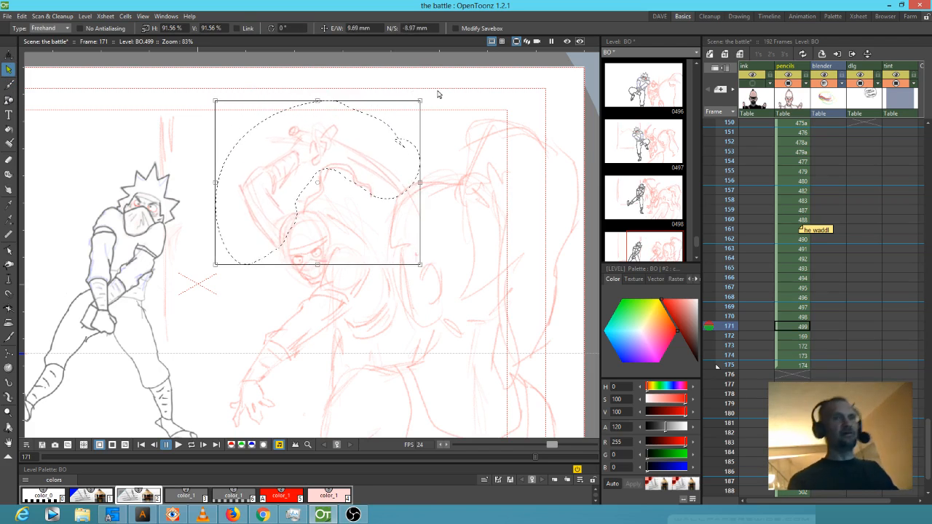
left_click_drag(428, 93, 402, 84)
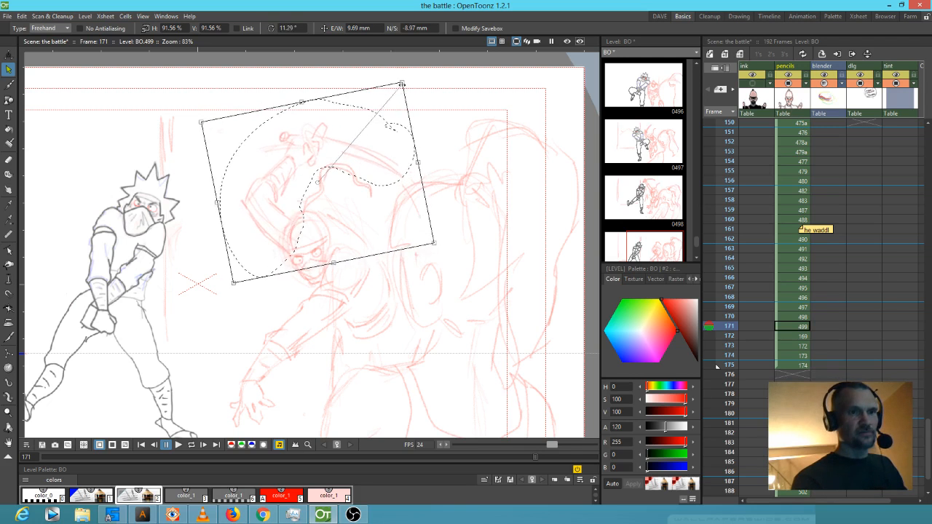
left_click_drag(340, 230, 329, 228)
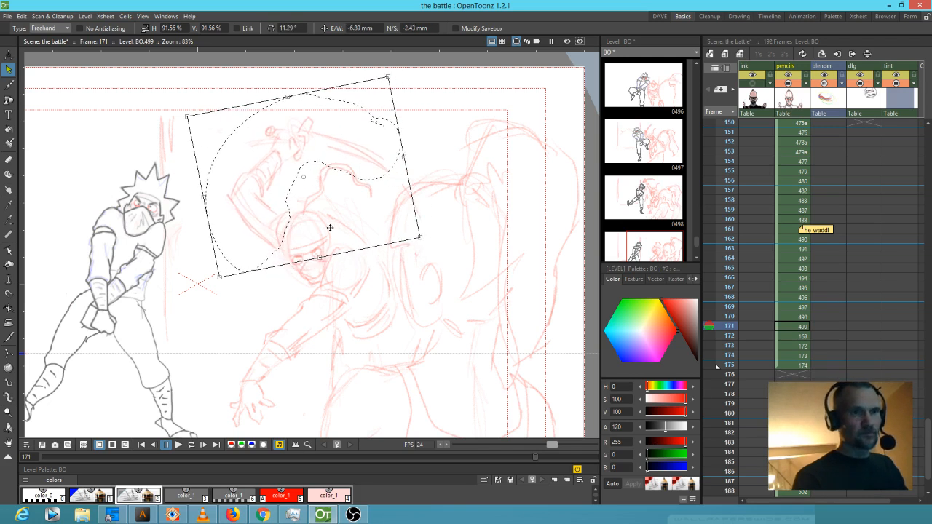
left_click_drag(426, 239, 424, 243)
left_click_drag(375, 216, 370, 224)
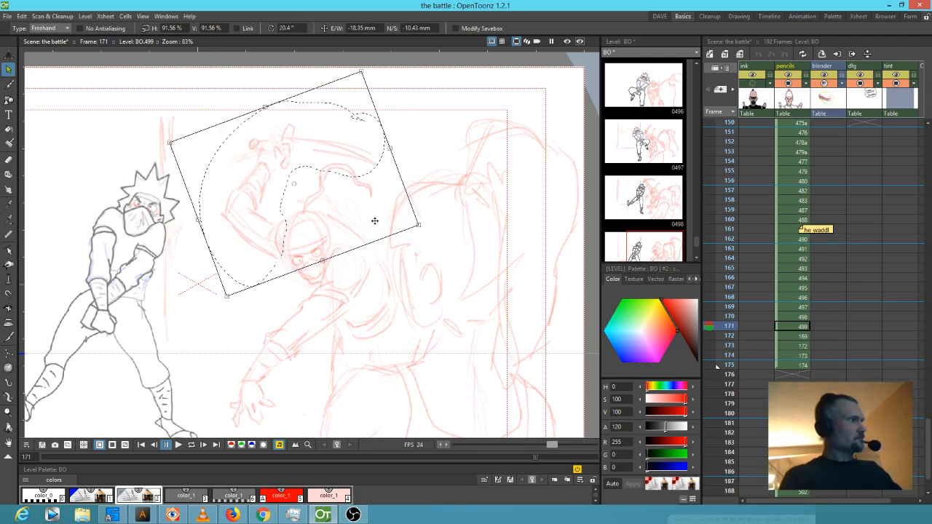
- Flip between frames 170 and 171 to compare the attacking ninja's arm and sword movement
key("comma")
key("period")
key("comma")
key("period")
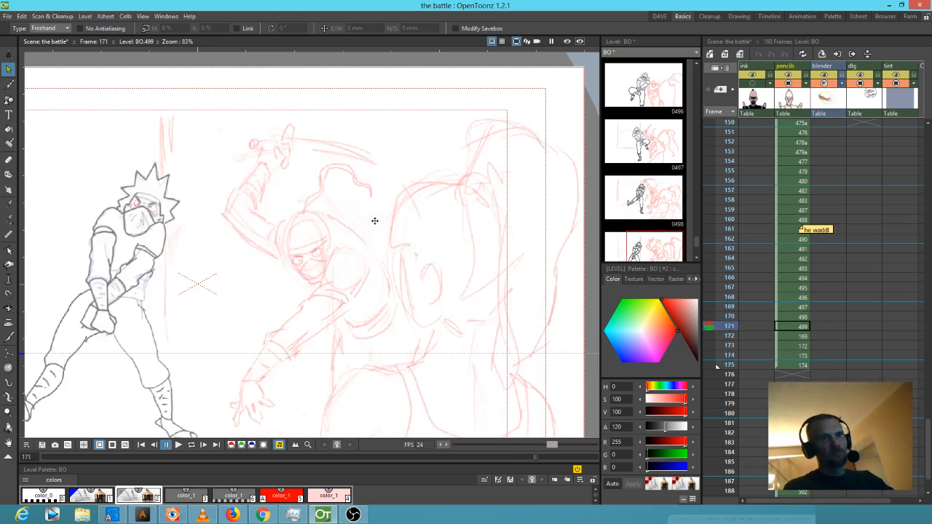
key("comma")
key("period")
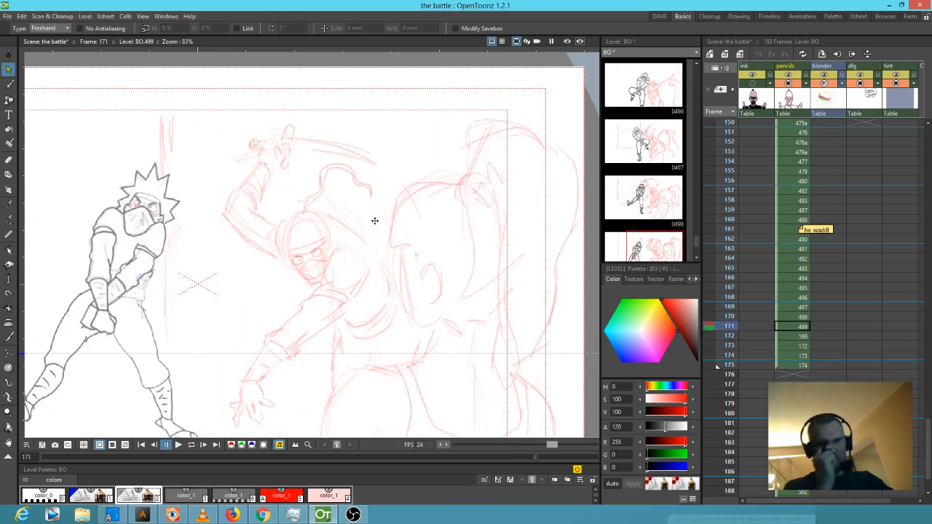
left_click_drag(460, 266, 452, 196)
key("comma")
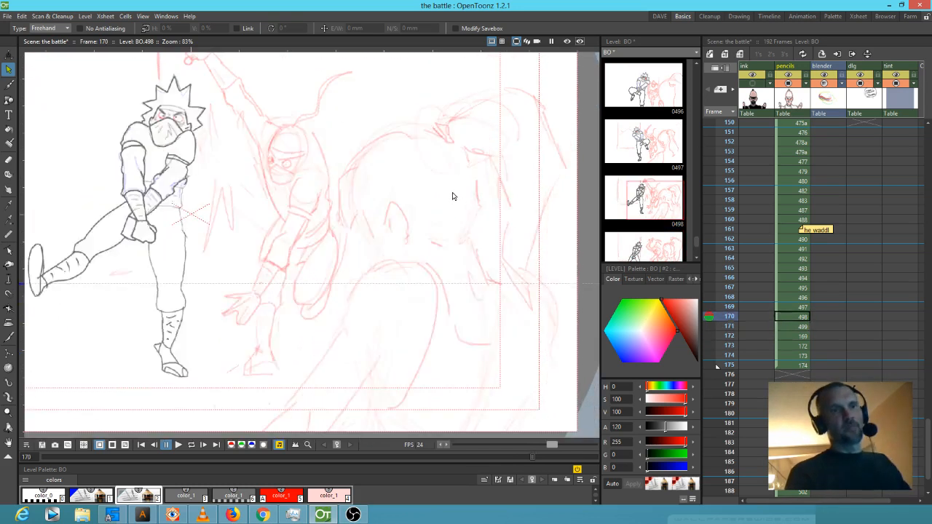
key("period")
- Extend drawing 499 by one frame in the pencils column and duplicate it as a separate drawing in frame 172
left_click(804, 327)
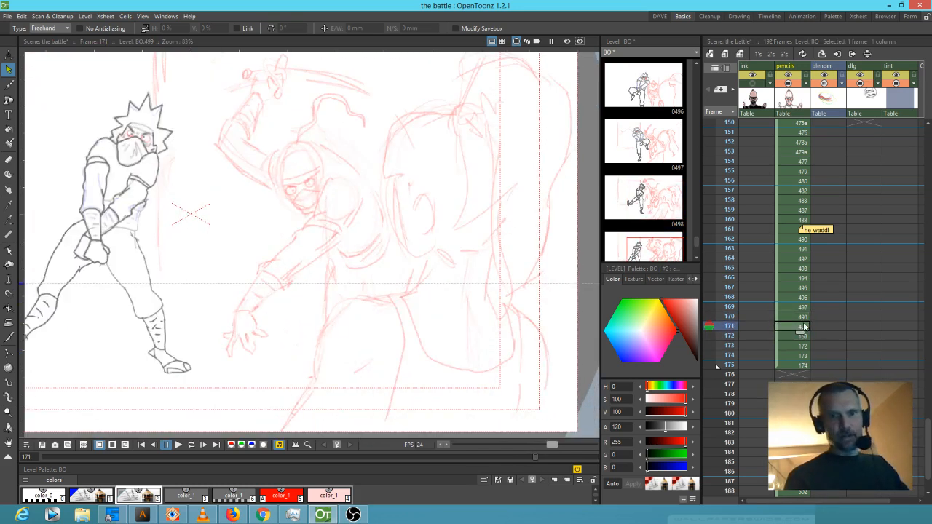
key("apostrophe")
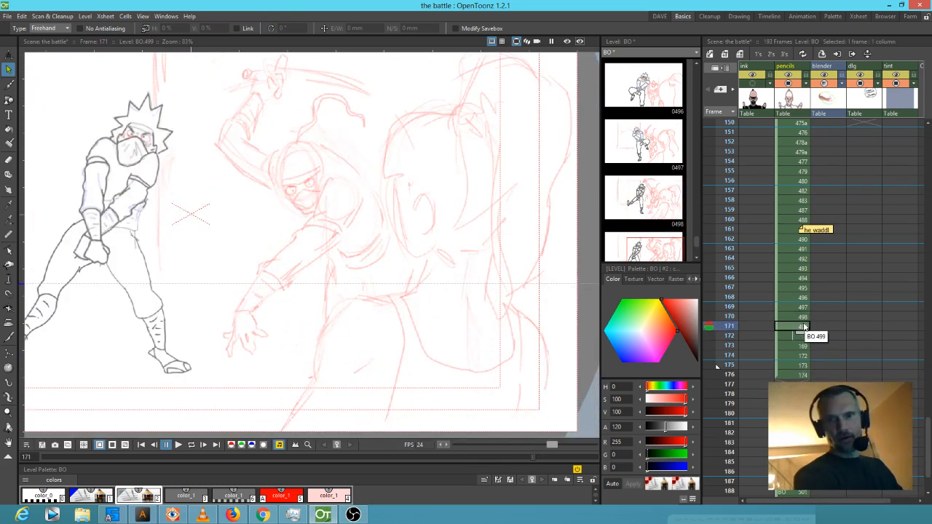
left_click(792, 337)
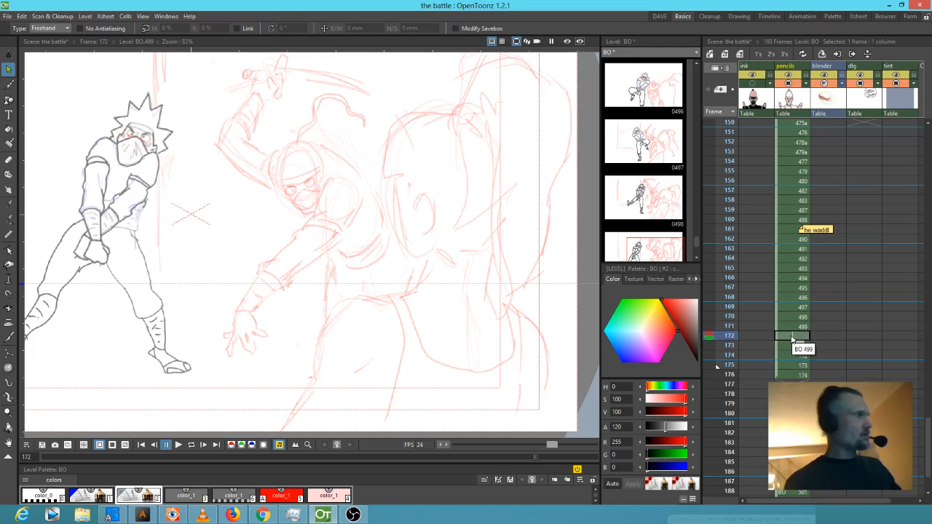
key("d")
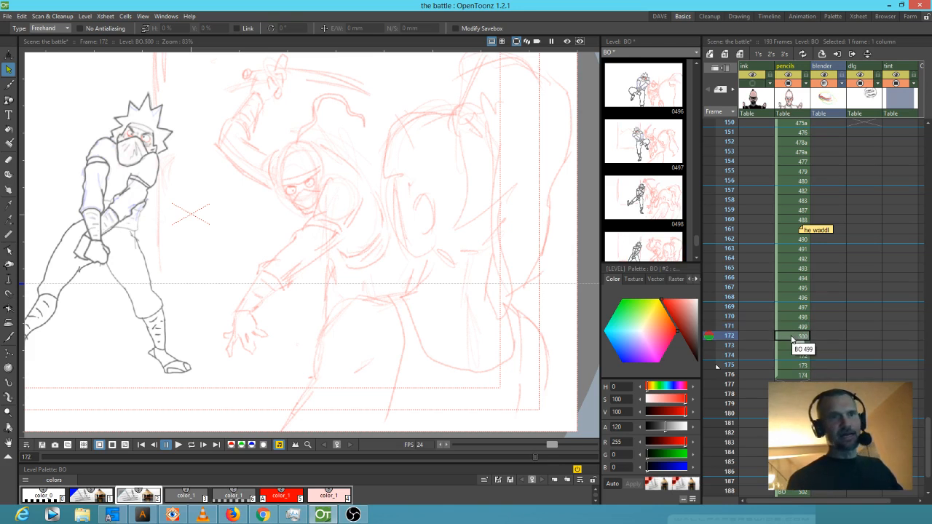
- Rotate the large foreground head and its ponytail in frame 172 by -6.87° and shift them away from the attacking ninja
left_click_drag(516, 272, 483, 298)
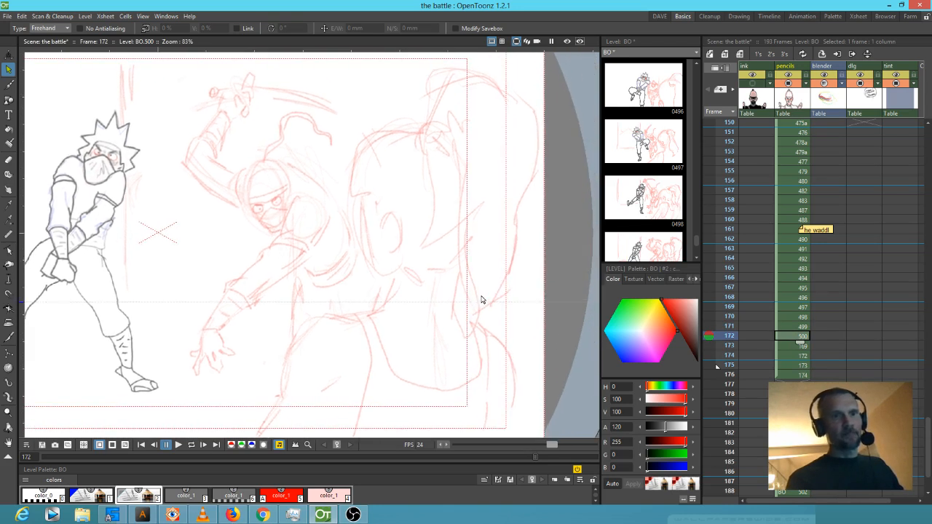
mouse_move(544, 90)
left_mouse_down()
mouse_move(454, 66)
mouse_move(333, 165)
mouse_move(353, 257)
mouse_move(421, 319)
mouse_move(532, 283)
mouse_move(533, 84)
left_mouse_up()
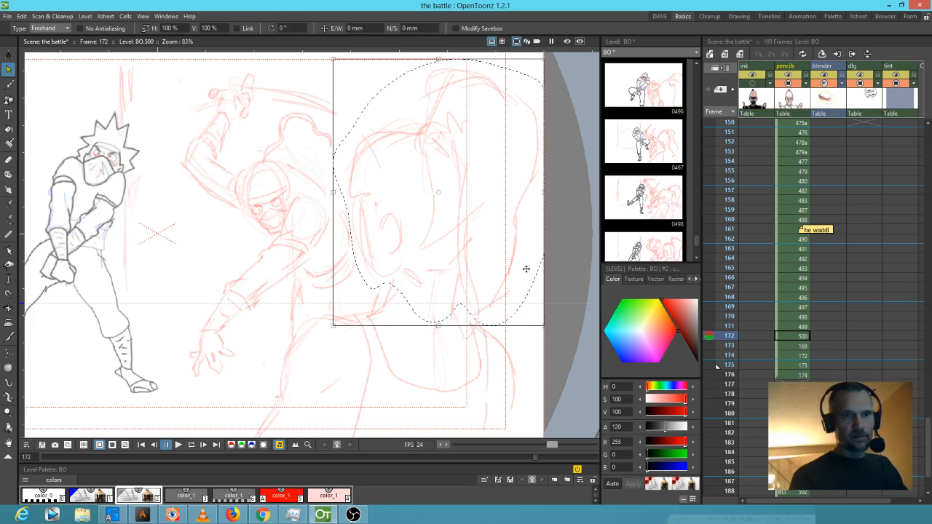
left_click_drag(330, 58, 366, 51)
mouse_move(439, 241)
left_mouse_down()
mouse_move(460, 249)
mouse_move(452, 241)
left_mouse_up()
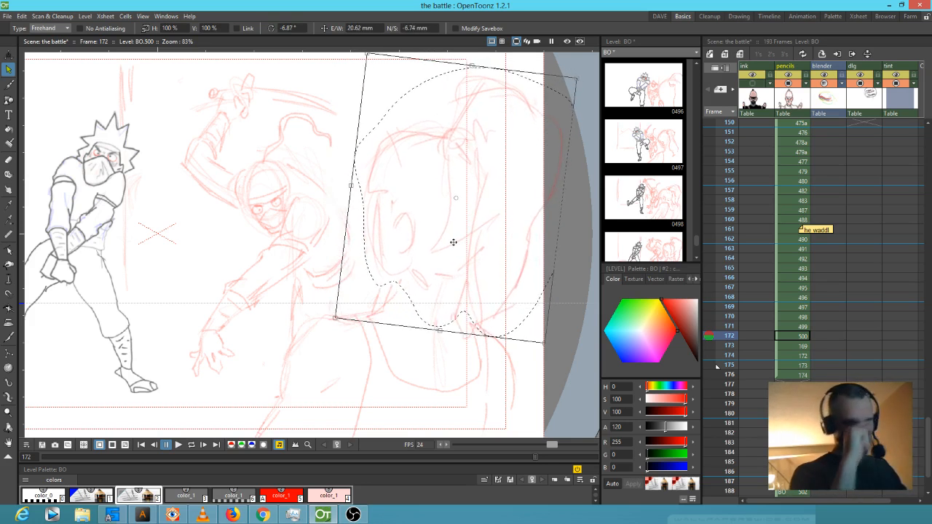
- Rotate the attacking ninja's raised arm and sword in frame 172 by -17.32° and realign them with the shoulder
mouse_move(309, 177)
left_mouse_down()
mouse_move(364, 198)
mouse_move(378, 185)
left_mouse_up()
left_click_drag(289, 274, 321, 257)
left_click_drag(364, 195, 313, 237)
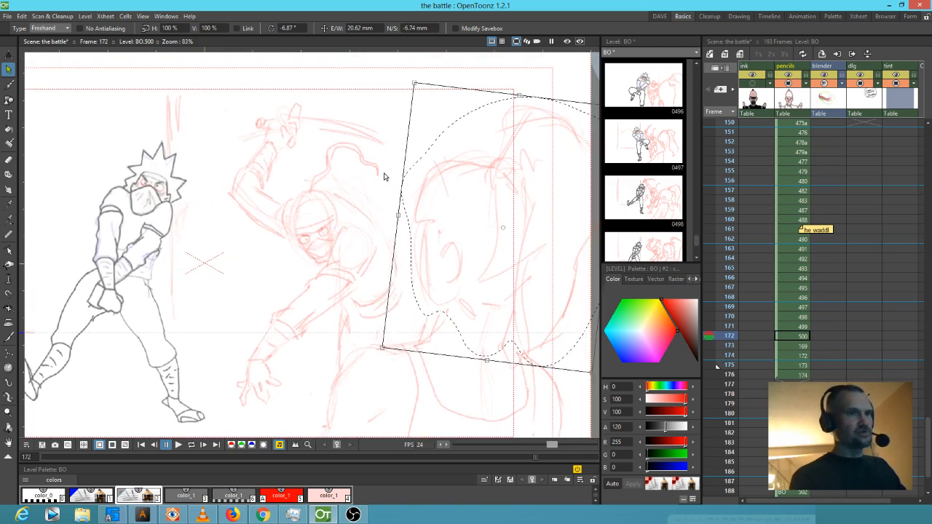
mouse_move(377, 109)
left_mouse_down()
mouse_move(358, 95)
mouse_move(207, 198)
mouse_move(286, 241)
mouse_move(309, 157)
mouse_move(376, 150)
mouse_move(368, 103)
left_mouse_up()
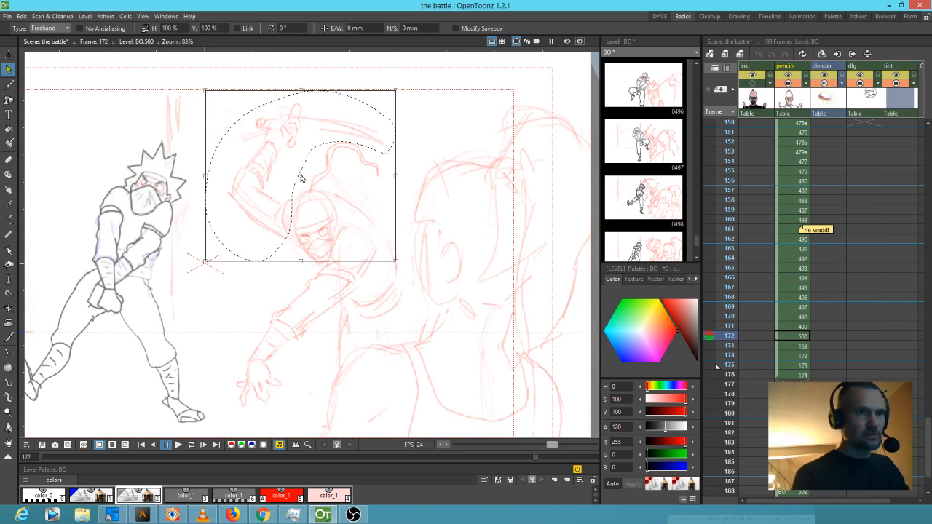
left_click_drag(406, 89, 457, 109)
left_click_drag(322, 216, 329, 194)
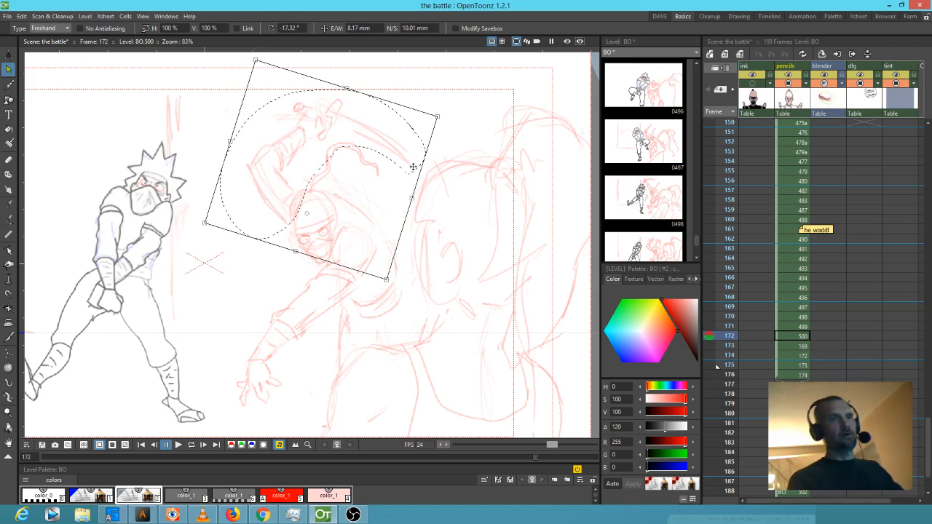
mouse_move(448, 100)
left_mouse_down()
mouse_move(381, 71)
mouse_move(320, 73)
mouse_move(253, 104)
mouse_move(219, 169)
mouse_move(258, 223)
mouse_move(266, 267)
mouse_move(217, 369)
mouse_move(236, 420)
mouse_move(289, 423)
mouse_move(335, 321)
mouse_move(384, 312)
mouse_move(401, 277)
mouse_move(400, 197)
mouse_move(448, 141)
mouse_move(449, 97)
left_mouse_up()
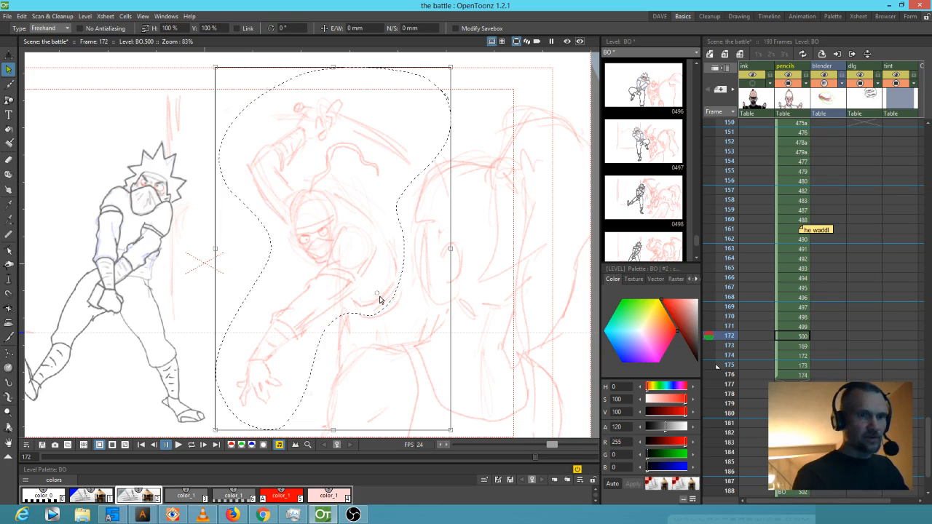
left_click_drag(455, 66, 425, 64)
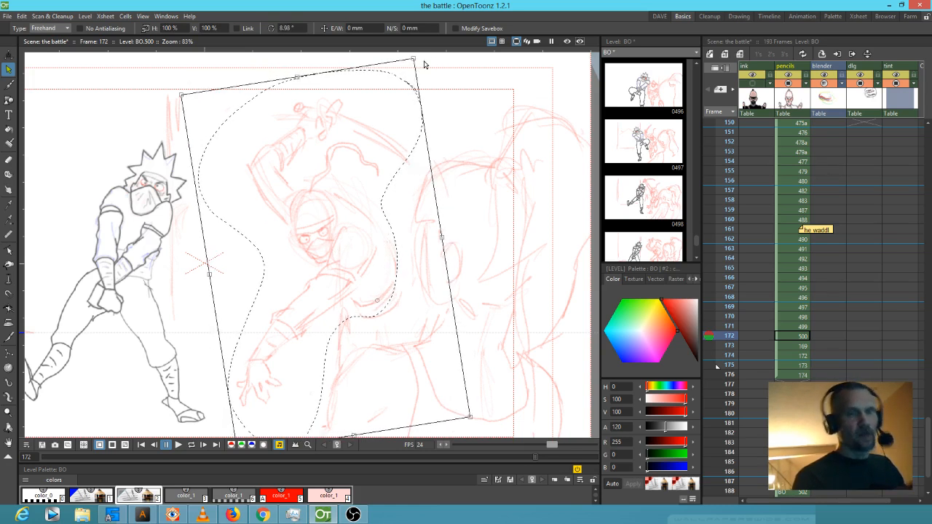
left_click(804, 336)
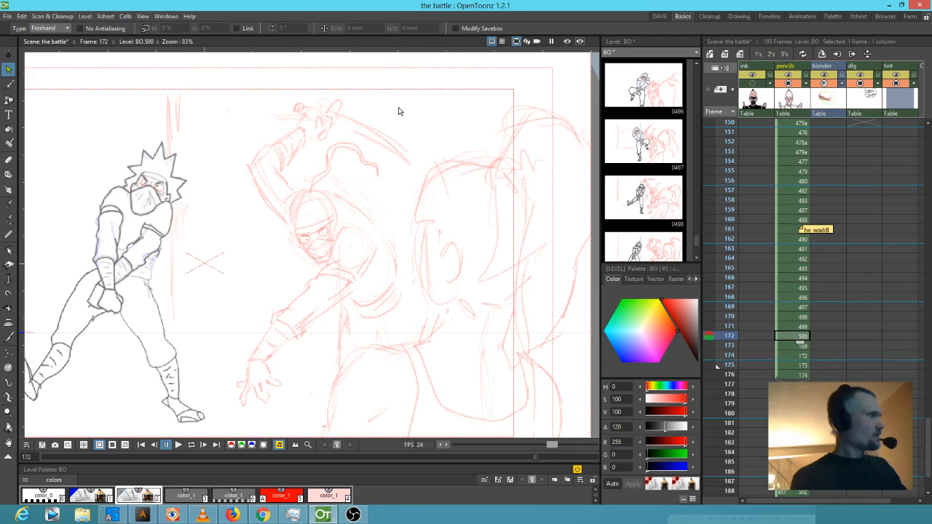
- Rotate the attacking ninja's whole upper body, arms and sword in frame 172 by 8.2° and nudge them into place over the waist
mouse_move(413, 111)
left_mouse_down()
mouse_move(348, 76)
mouse_move(244, 235)
mouse_move(232, 431)
mouse_move(334, 330)
mouse_move(413, 292)
mouse_move(419, 117)
left_mouse_up()
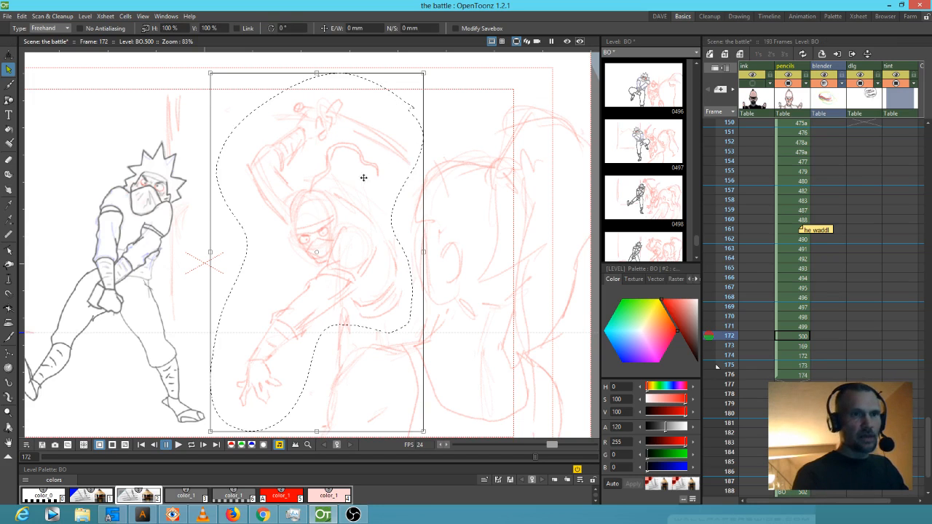
mouse_move(399, 276)
left_mouse_down()
mouse_move(389, 269)
mouse_move(401, 278)
left_mouse_up()
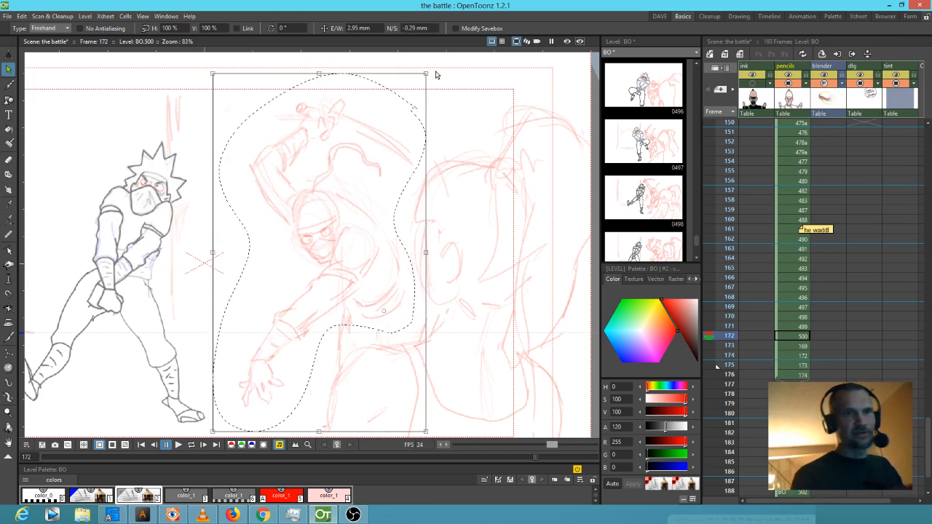
left_click_drag(430, 73, 395, 70)
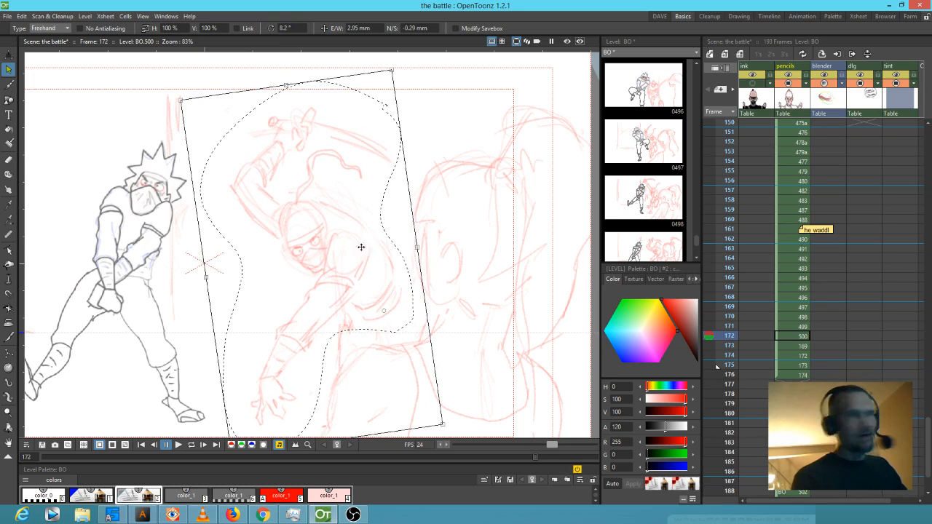
left_click_drag(230, 297, 226, 297)
left_click_drag(335, 285, 339, 284)
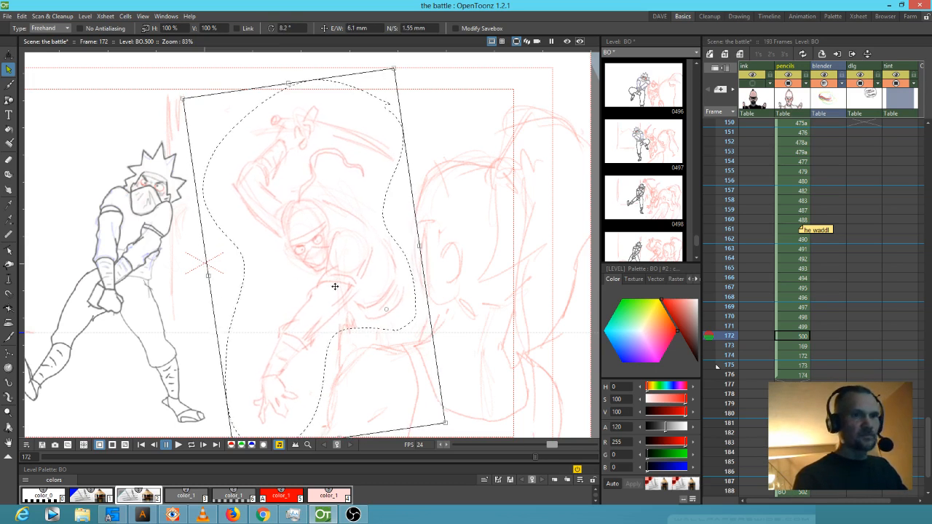
left_click(199, 379)
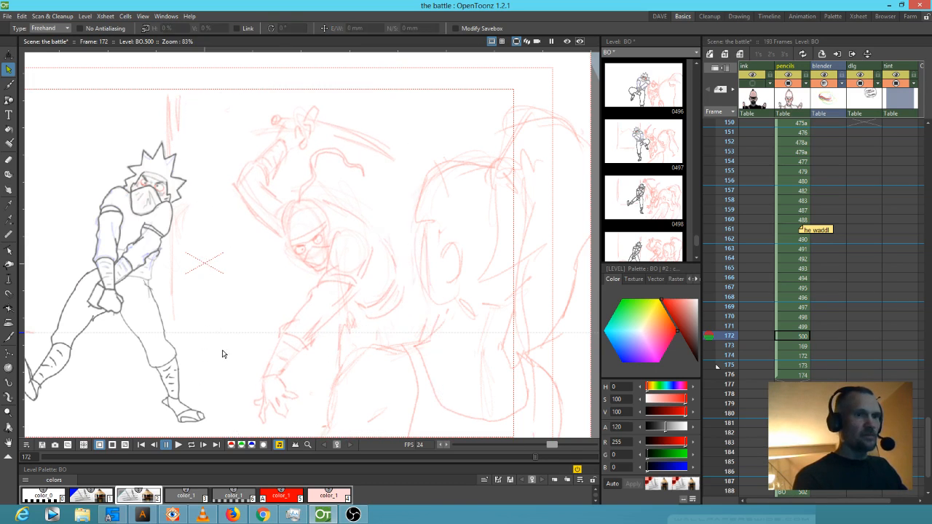
- Rotate the attacking ninja's lowered arm in frame 172 by 7.18° around the shoulder and compare it with the neighbouring drawings
mouse_move(380, 267)
left_mouse_down()
mouse_move(372, 236)
mouse_move(351, 226)
mouse_move(334, 240)
mouse_move(327, 265)
mouse_move(261, 353)
mouse_move(247, 413)
mouse_move(305, 420)
mouse_move(318, 359)
mouse_move(373, 269)
left_mouse_up()
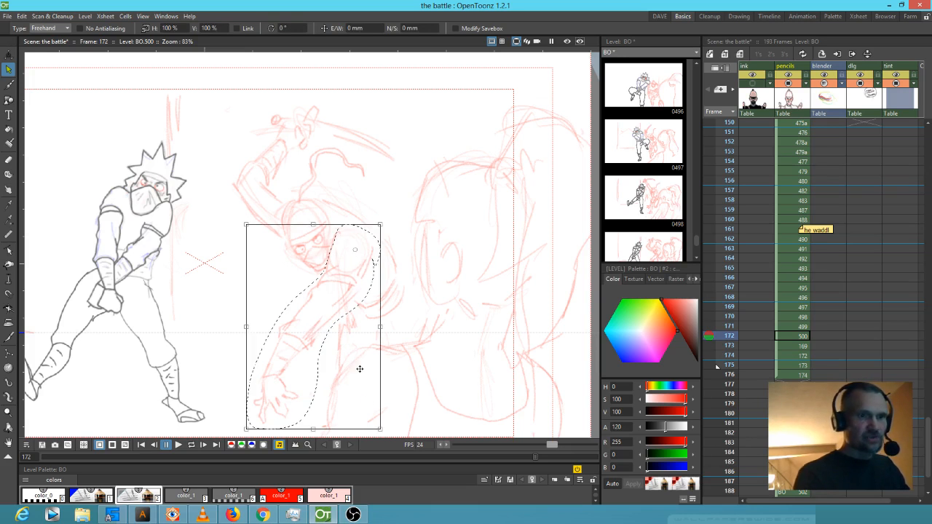
left_click_drag(383, 431, 416, 415)
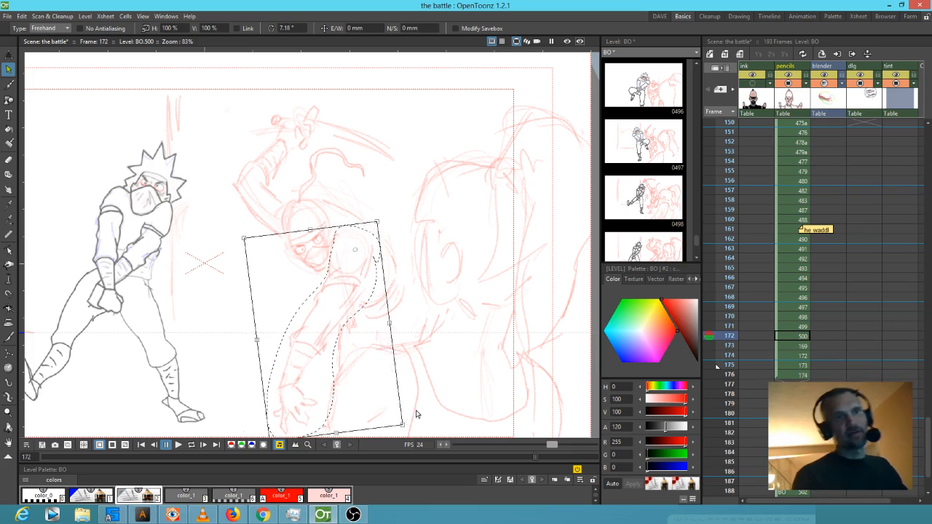
key("Up")
key("Down")
key("Up")
key("Down")
key("Down")
key("Up")
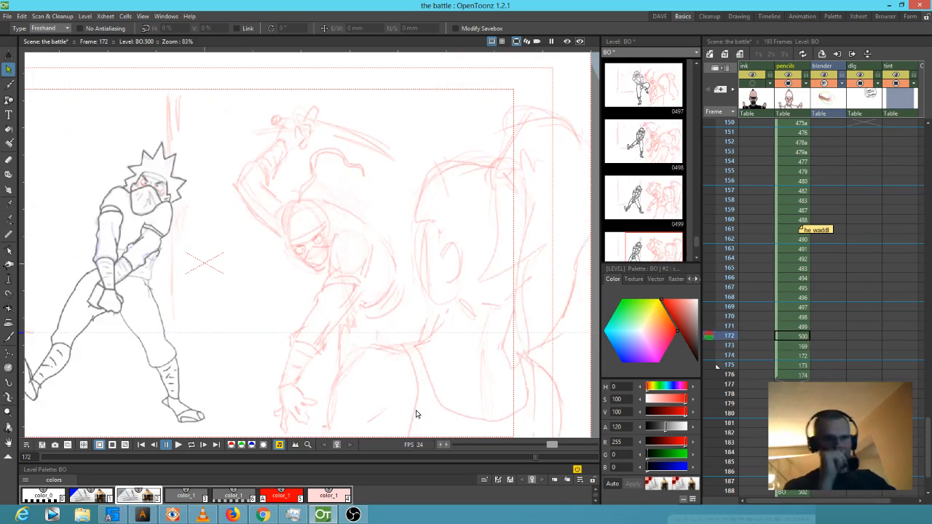
- Tilt the attacking ninja's upper body, arms and sword further forward in frame 172 and move them toward the spiky-haired ninja
key("Up")
key("Down")
key("Down")
key("Up")
mouse_move(412, 132)
left_mouse_down()
mouse_move(328, 86)
mouse_move(214, 157)
mouse_move(238, 425)
mouse_move(272, 446)
mouse_move(303, 442)
mouse_move(345, 358)
mouse_move(412, 311)
mouse_move(411, 196)
mouse_move(387, 120)
left_mouse_up()
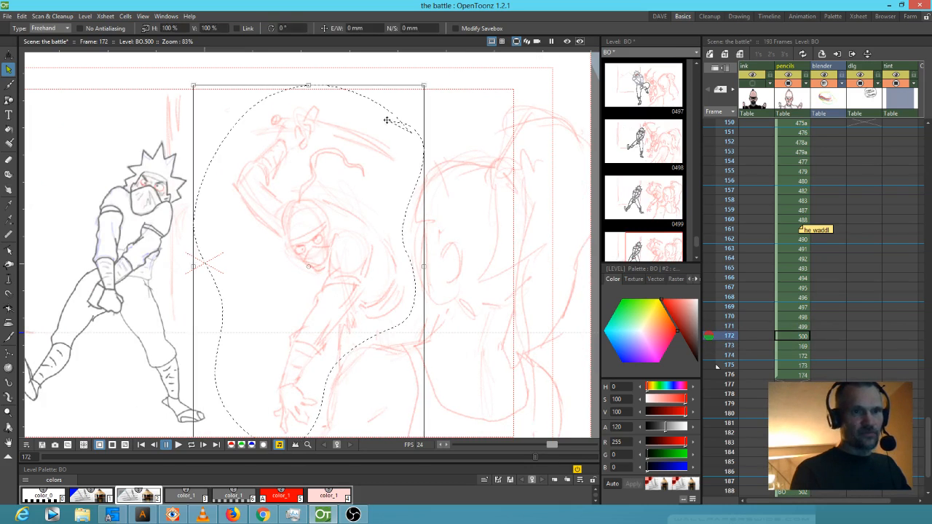
mouse_move(378, 271)
left_mouse_down()
mouse_move(335, 312)
mouse_move(344, 297)
left_mouse_up()
left_click_drag(385, 116, 361, 95)
left_click_drag(343, 318, 360, 313)
key("Escape")
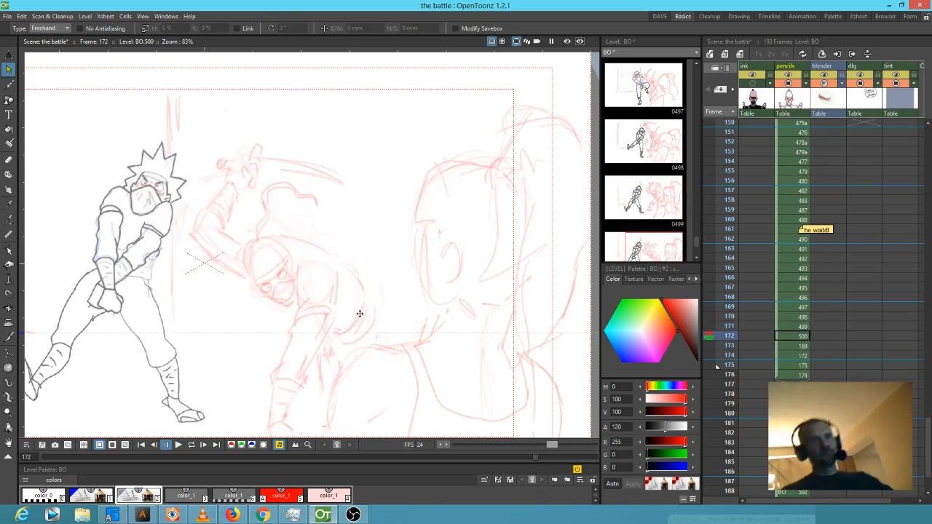
- Rotate the attacking ninja's lowered arm in frame 172 by -20.81° about its shoulder so it reaches forward
key("Up")
key("Down")
left_click_drag(429, 334, 473, 252)
key("Up")
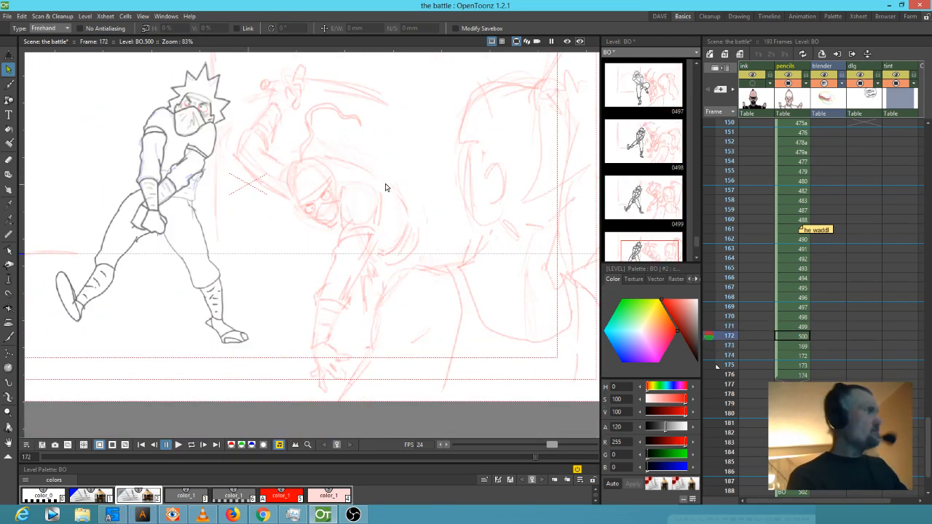
mouse_move(384, 193)
left_mouse_down()
mouse_move(349, 177)
mouse_move(339, 192)
mouse_move(295, 337)
mouse_move(300, 387)
mouse_move(323, 397)
mouse_move(356, 362)
mouse_move(361, 292)
mouse_move(388, 195)
left_mouse_up()
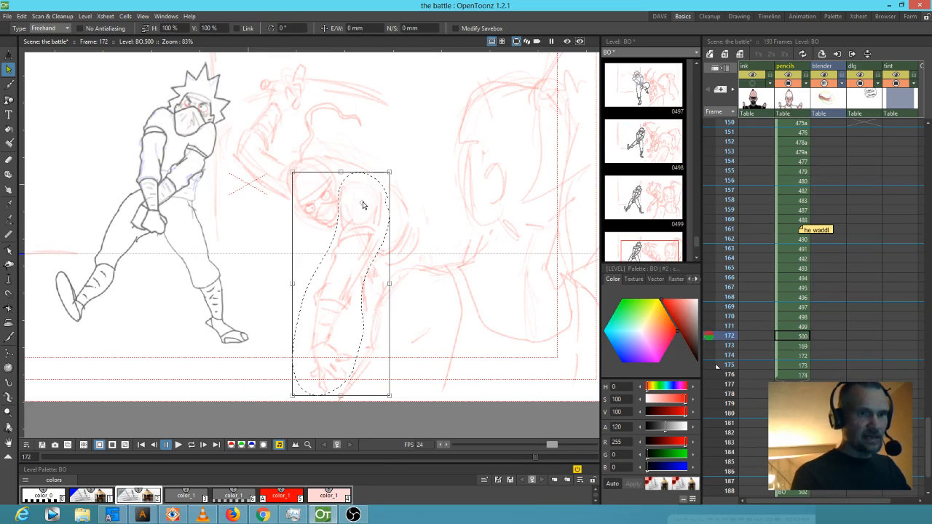
left_click_drag(393, 162, 412, 195)
mouse_move(413, 190)
left_mouse_down()
mouse_move(401, 182)
mouse_move(409, 184)
left_mouse_up()
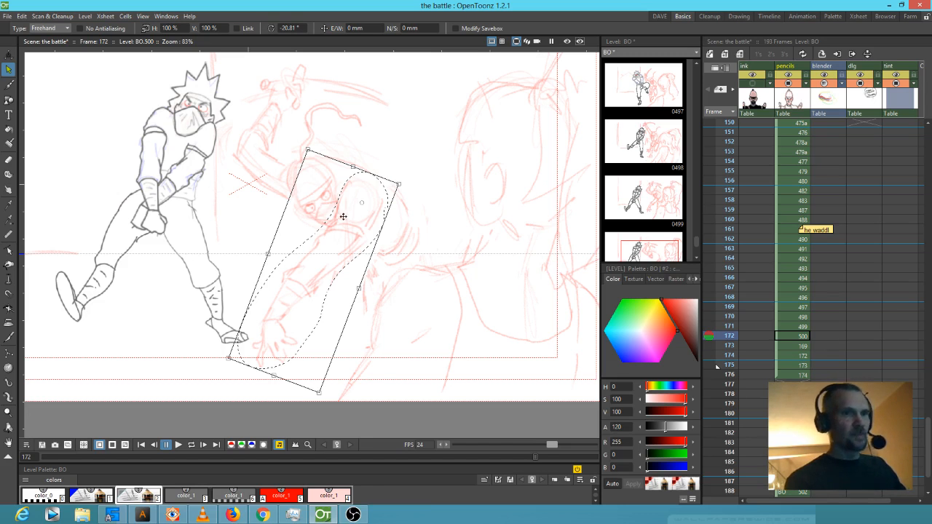
- Erase the lower part of the attacking ninja's mask in frame 172 and redraw the mask outline with a nose crease
key("shift+space")
left_click_drag(336, 221, 386, 160)
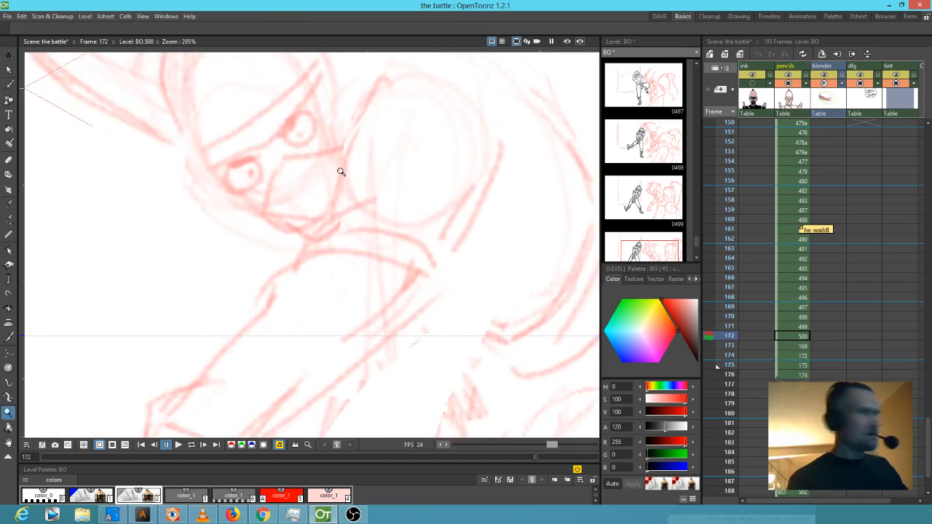
key("b")
mouse_move(344, 213)
left_mouse_down()
mouse_move(313, 211)
mouse_move(304, 197)
mouse_move(310, 190)
left_mouse_up()
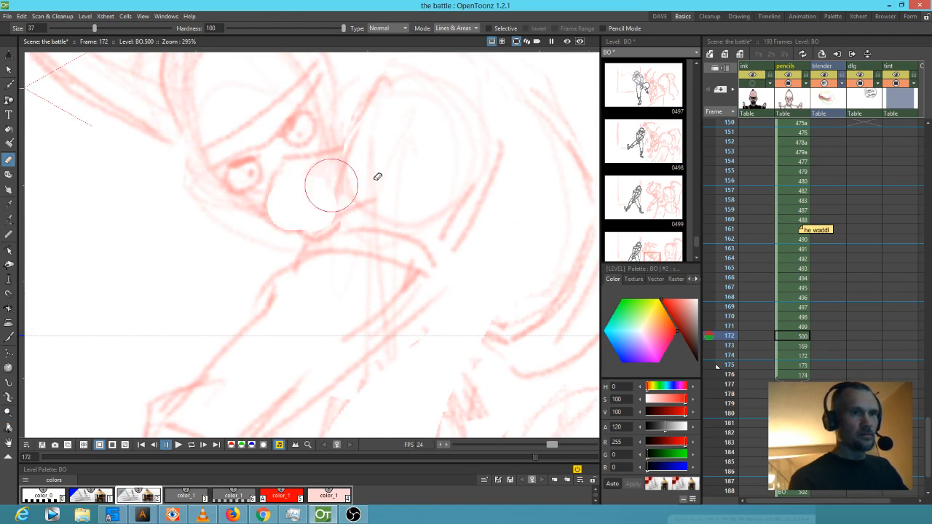
key("b")
mouse_move(278, 165)
left_mouse_down()
mouse_move(270, 217)
mouse_move(327, 240)
mouse_move(343, 217)
mouse_move(344, 176)
mouse_move(323, 233)
left_mouse_up()
mouse_move(289, 180)
left_mouse_down()
mouse_move(291, 203)
mouse_move(310, 204)
left_mouse_up()
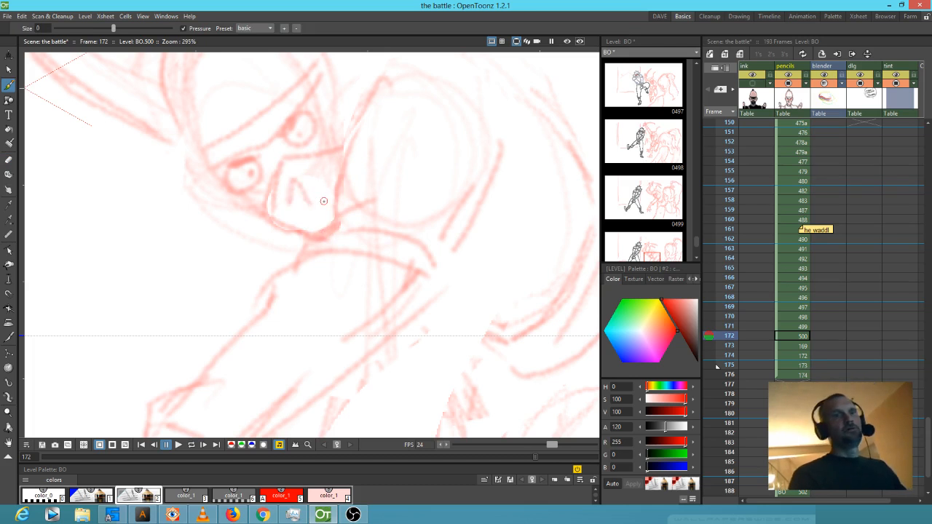
- Sketch a short curved line between the attacking ninja's head and near shoulder in frames 172 and 171
left_click_drag(410, 145, 408, 229)
mouse_move(333, 171)
left_mouse_down()
mouse_move(335, 158)
mouse_move(356, 193)
left_mouse_up()
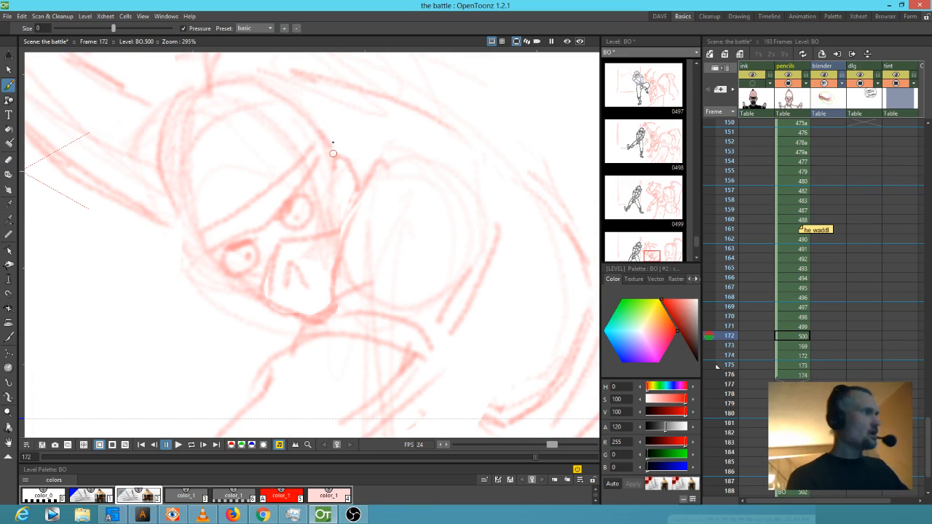
key("comma")
left_click_drag(426, 194, 311, 314)
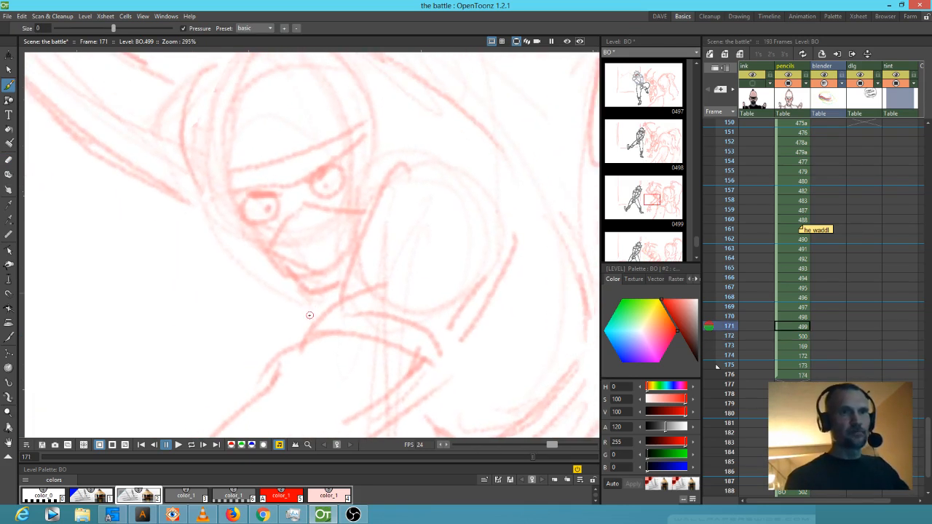
mouse_move(373, 162)
left_mouse_down()
mouse_move(386, 143)
mouse_move(395, 172)
left_mouse_up()
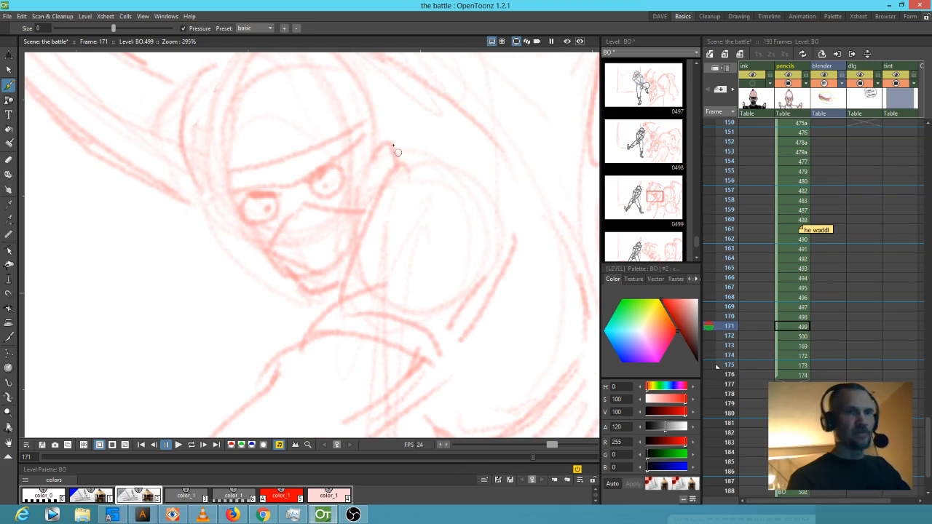
key("period")
mouse_move(380, 271)
left_mouse_down()
mouse_move(500, 207)
mouse_move(536, 214)
left_mouse_up()
- Strengthen the outline of the masked ninja's outstretched arm in rough frame 173
key("period")
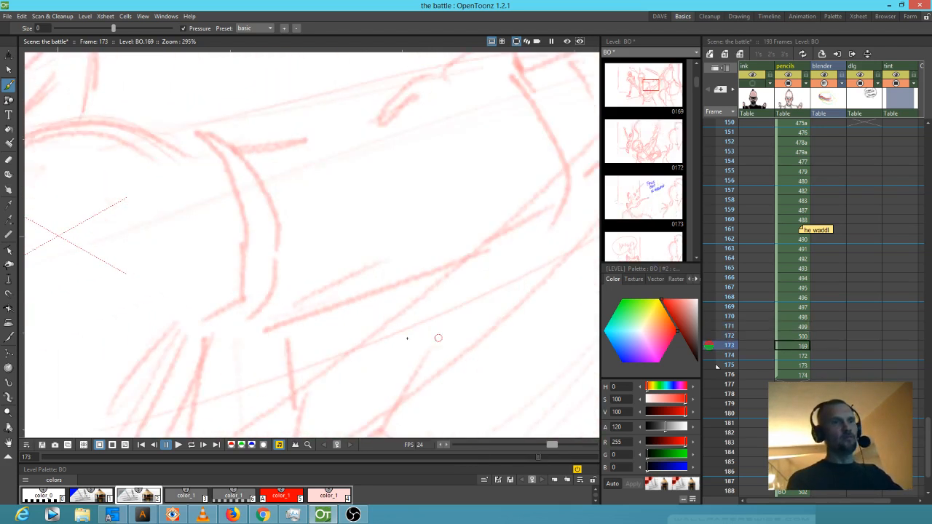
scroll(439, 338, "down", 5)
left_click_drag(429, 287, 403, 276)
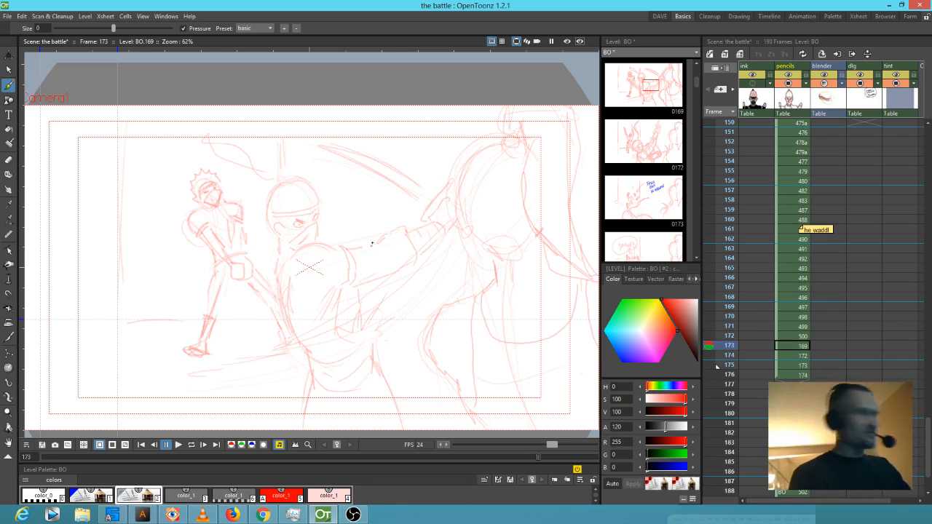
mouse_move(352, 251)
left_mouse_down()
mouse_move(404, 231)
mouse_move(415, 262)
mouse_move(402, 266)
mouse_move(405, 254)
mouse_move(401, 270)
mouse_move(356, 281)
left_mouse_up()
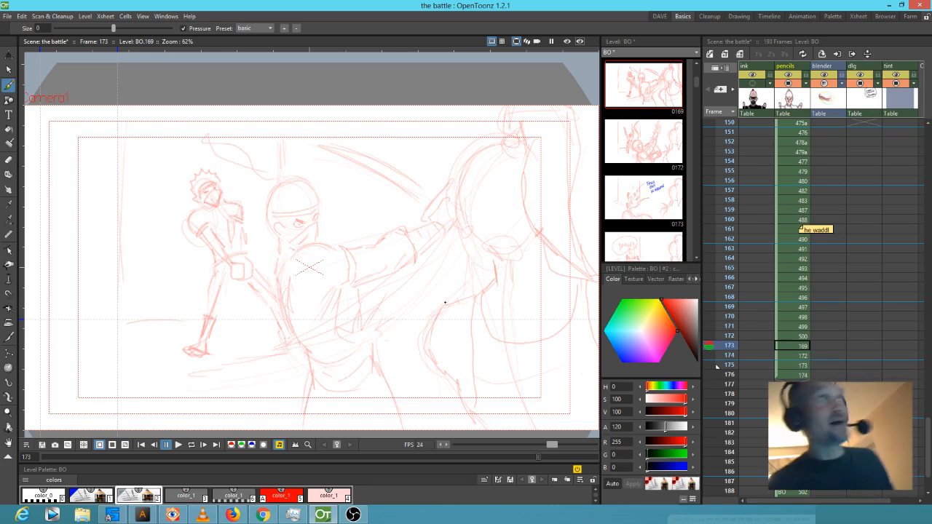
- Flip through frames 170 to 176 to compare the refined poses with the rough drawings that follow
mouse_move(500, 303)
left_mouse_down()
mouse_move(463, 223)
mouse_move(458, 234)
left_mouse_up()
key("comma")
key("period")
key("comma")
key("period")
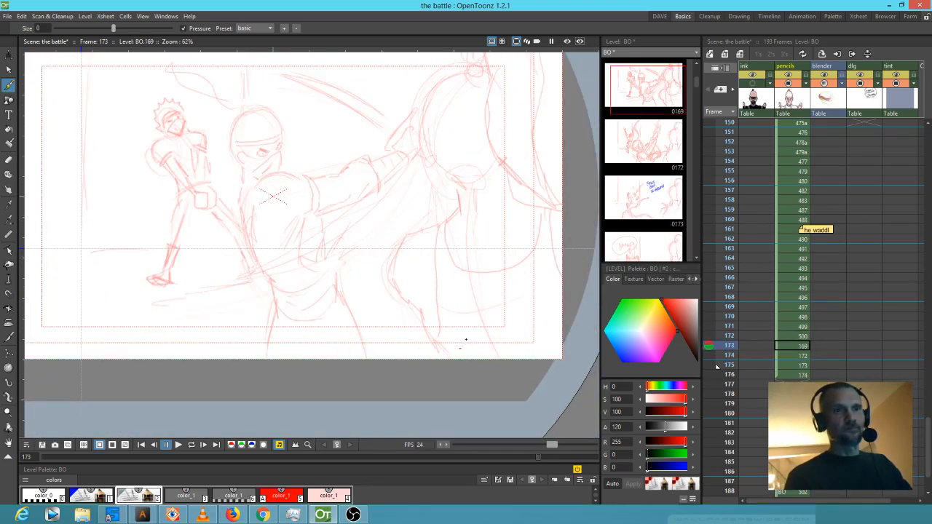
key("period")
key("comma")
key("period")
key("period")
key("period")
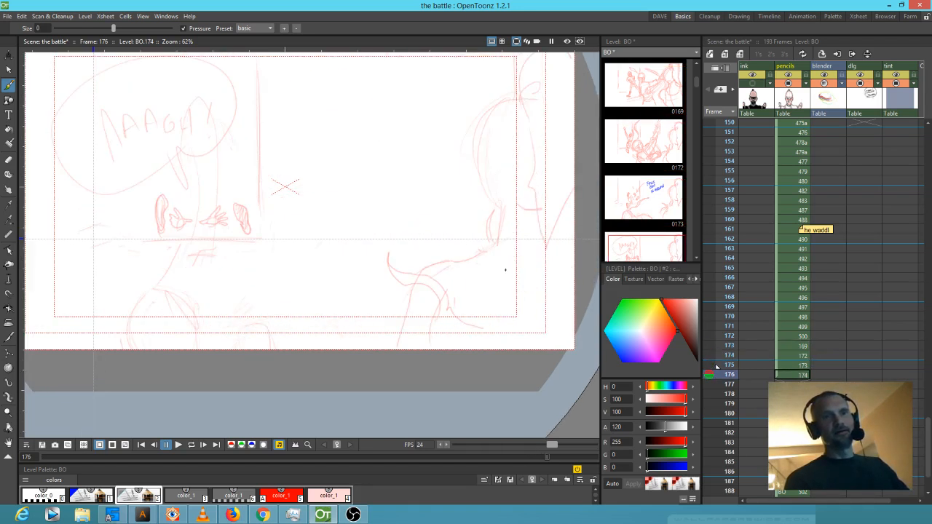
key("comma")
key("comma")
key("comma")
key("comma")
key("comma")
key("comma")
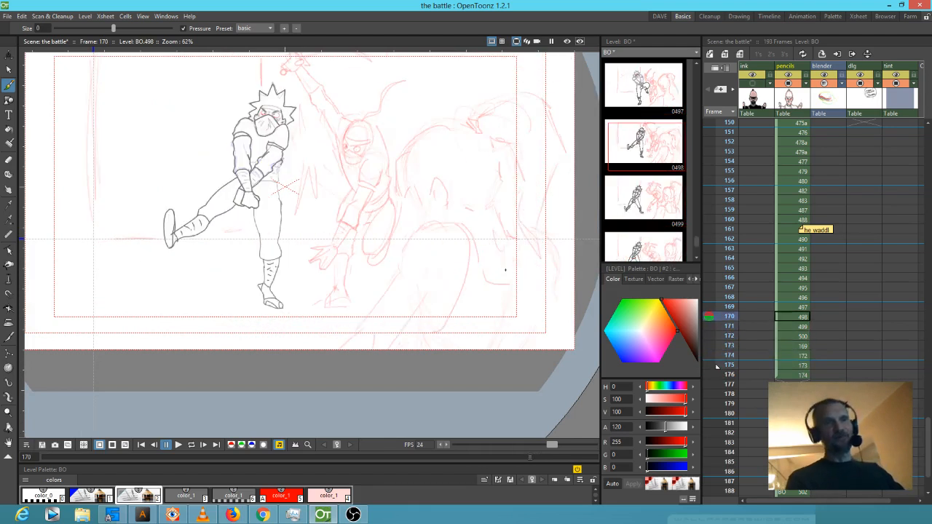
- Step back from frame 170 through the earlier drawings to review the lead-in to the attack
left_click_drag(416, 192, 457, 259)
key("comma")
key("comma")
key("comma")
key("comma")
key("comma")
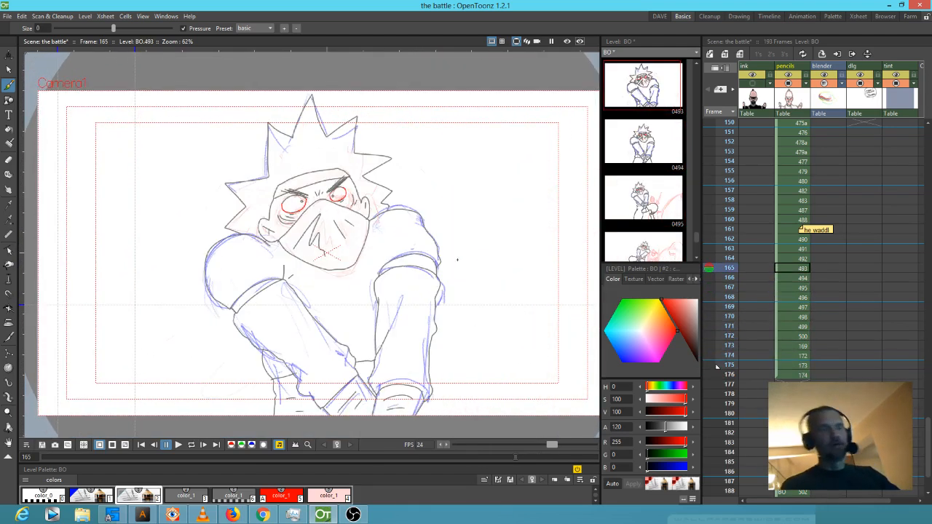
key("comma")
key("comma")
key("comma")
key("comma")
key("comma")
key("comma")
key("comma")
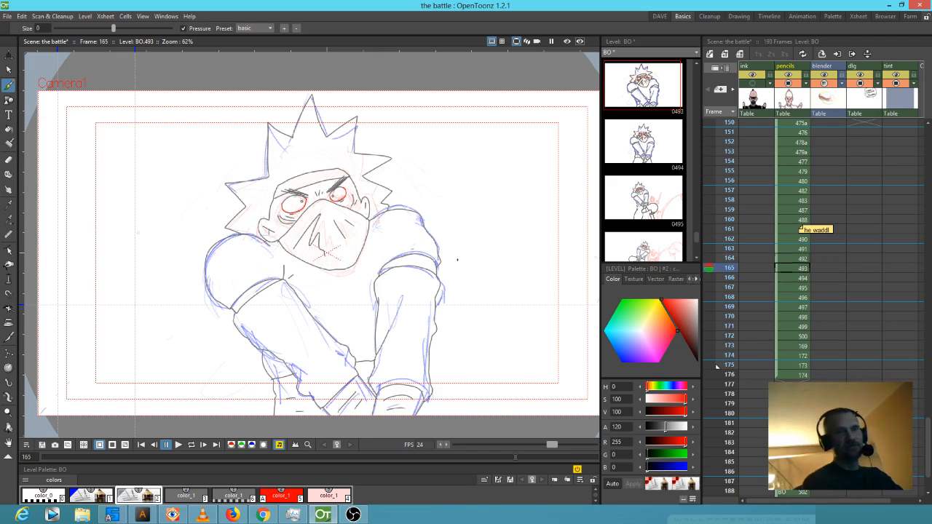
- Step forward from frame 159 through frame 189 to review the flow of the whole attack sequence
key("period")
key("period")
key("period")
key("period")
key("period")
key("period")
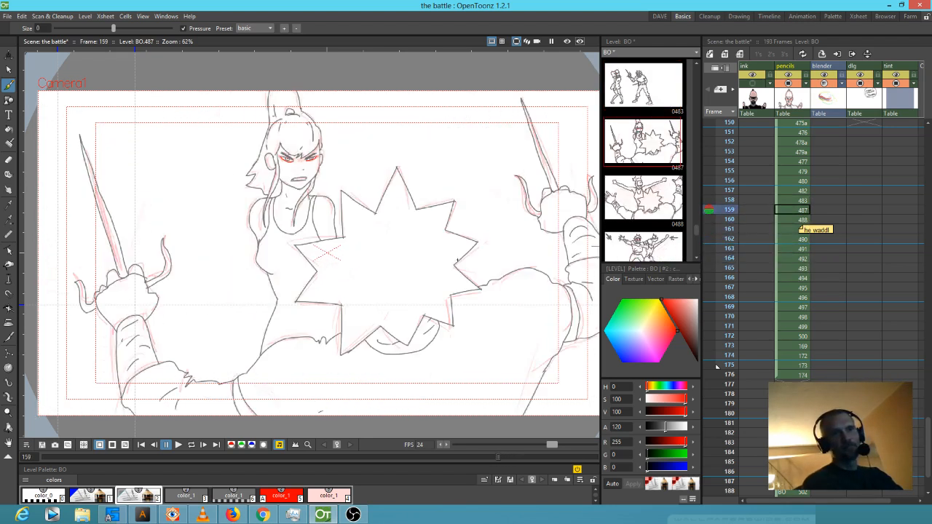
key("period")
key("period")
key("period")
key("period")
key("period")
key("period")
key("period")
key("period")
key("period")
key("period")
key("period")
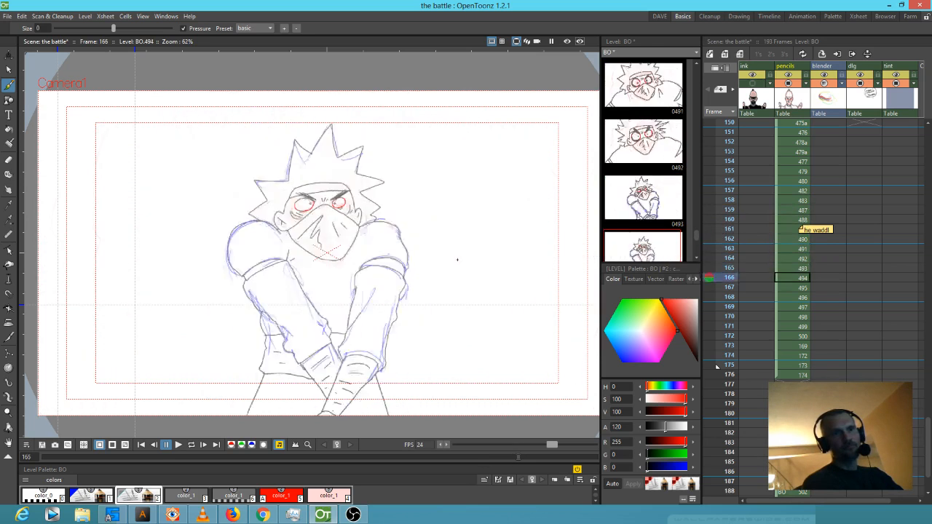
key("period")
key("period")
key("period")
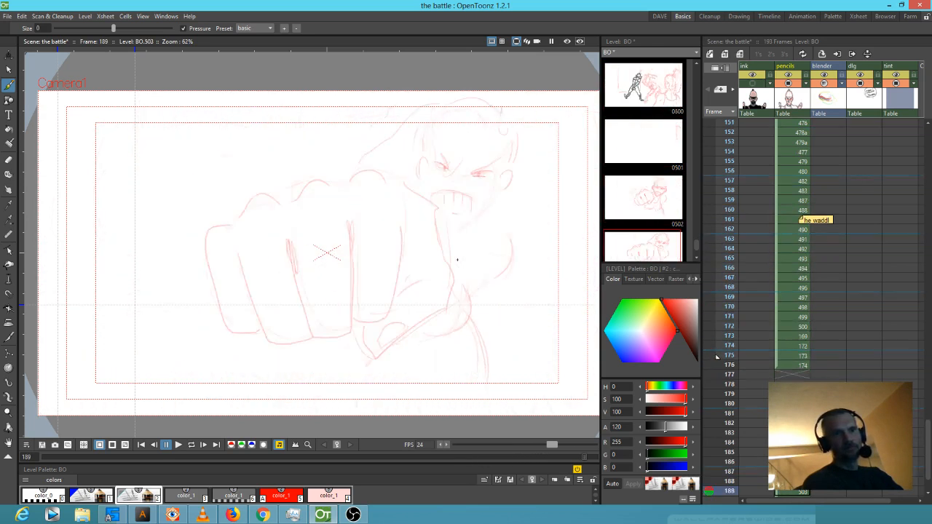
- Flip back and forth around frames 172 to 176 to examine the transition into the fall out of the window
key("comma")
key("comma")
key("comma")
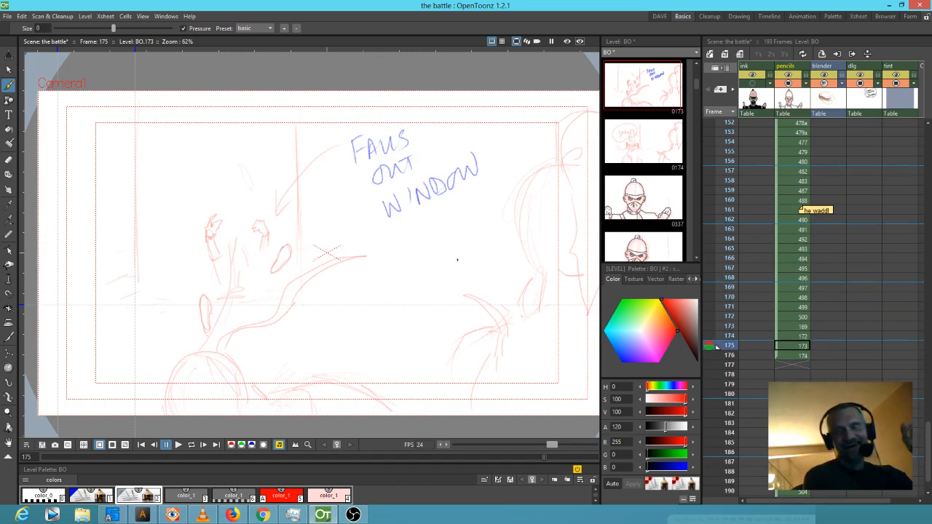
key("comma")
key("comma")
key("comma")
key("period")
key("period")
key("period")
key("period")
key("period")
key("period")
key("period")
key("period")
key("comma")
key("comma")
key("comma")
key("comma")
key("comma")
key("comma")
key("comma")
key("comma")
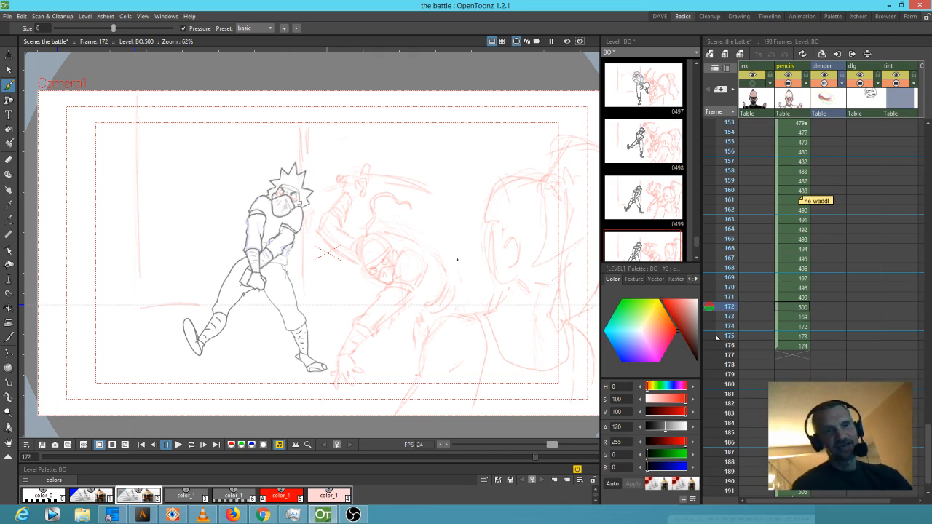
key("period")
key("period")
key("period")
key("period")
key("period")
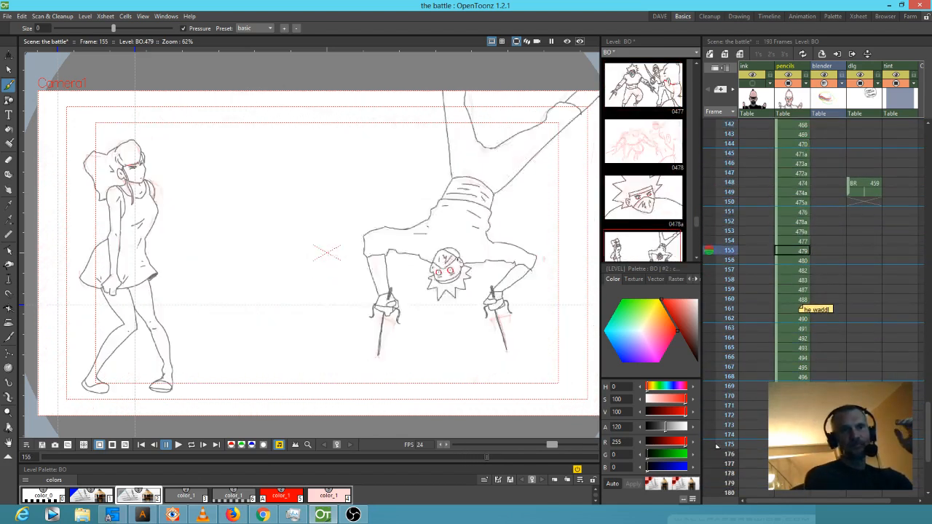
- Scrub from frame 145 to frame 173 and strengthen the front contour of the masked ninja's head and mask
left_click(728, 173)
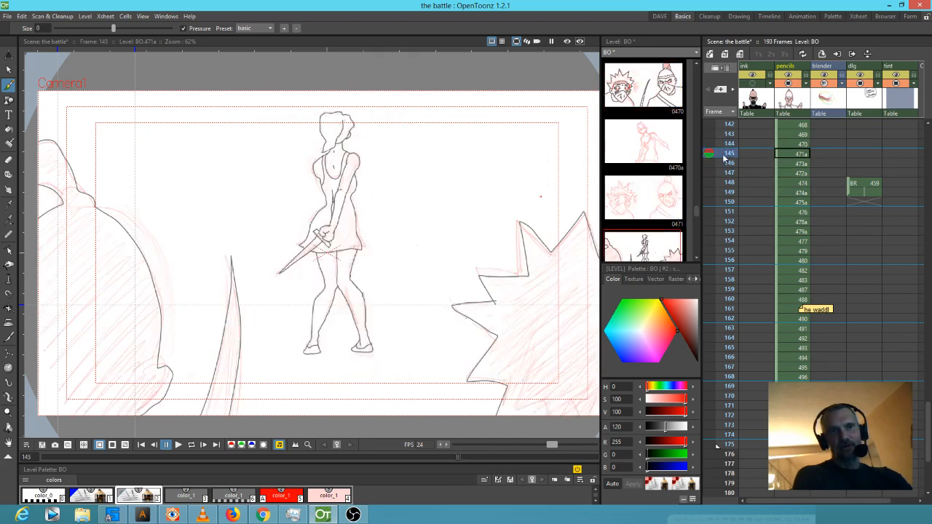
left_click(722, 193)
mouse_move(720, 192)
left_mouse_down()
mouse_move(708, 297)
mouse_move(719, 444)
mouse_move(716, 397)
mouse_move(718, 441)
mouse_move(716, 425)
left_mouse_up()
scroll(360, 193, "up", 3)
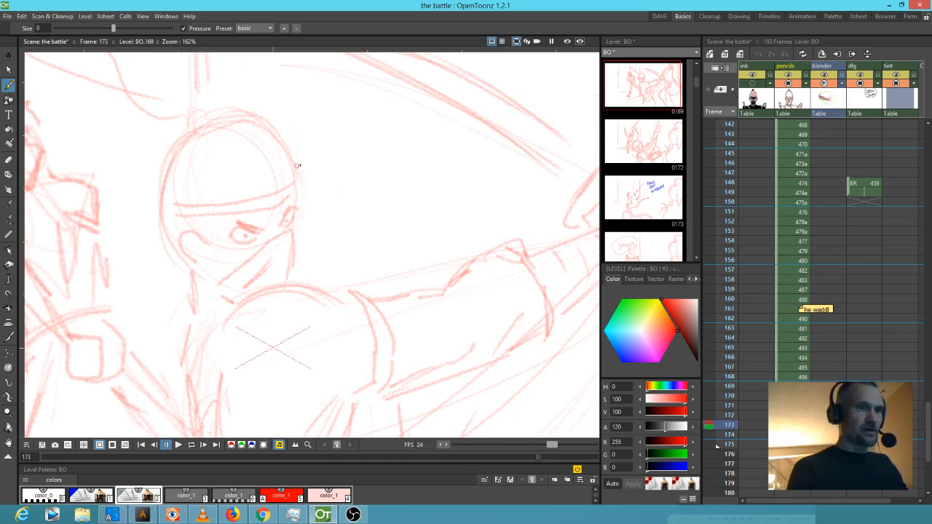
left_click_drag(300, 222, 298, 267)
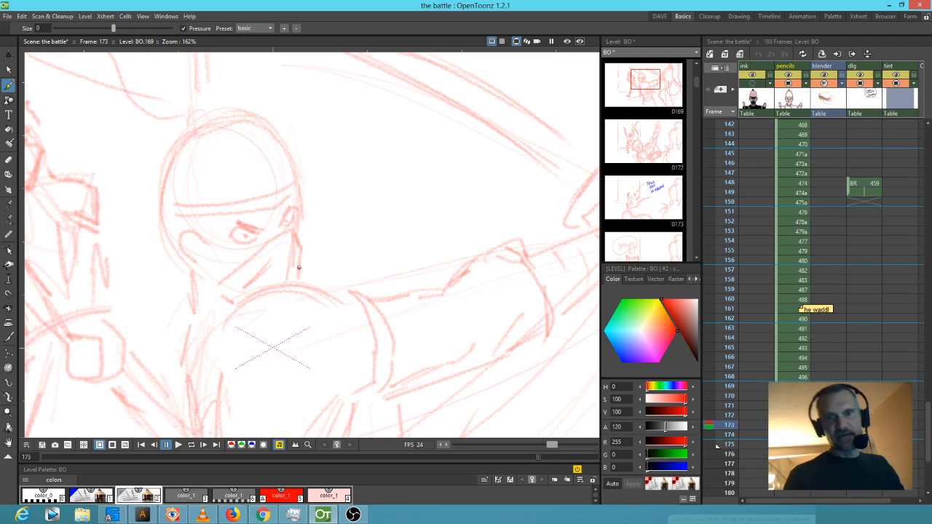
- Choose the dark grey color_1 style and ink the small ninja's legs and empty open hand in frame 167
left_click(798, 289)
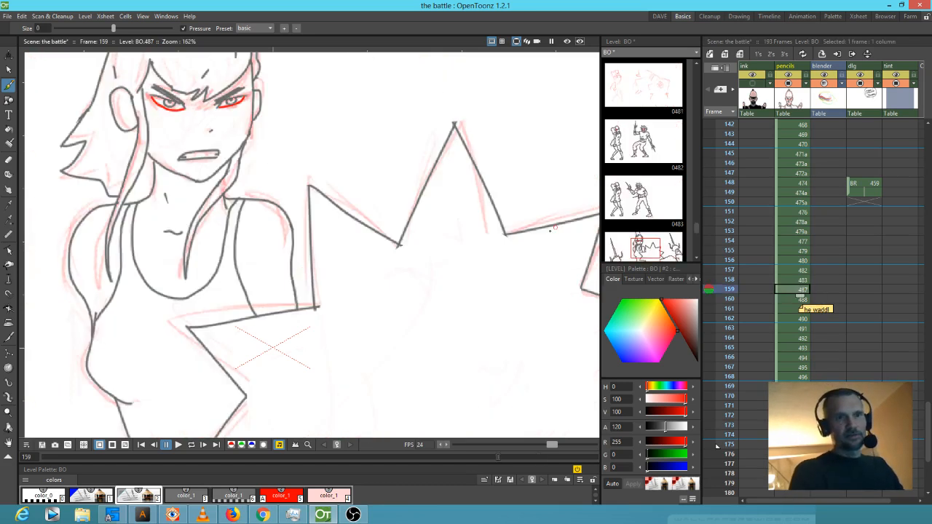
scroll(466, 240, "down", 4)
left_click(194, 496)
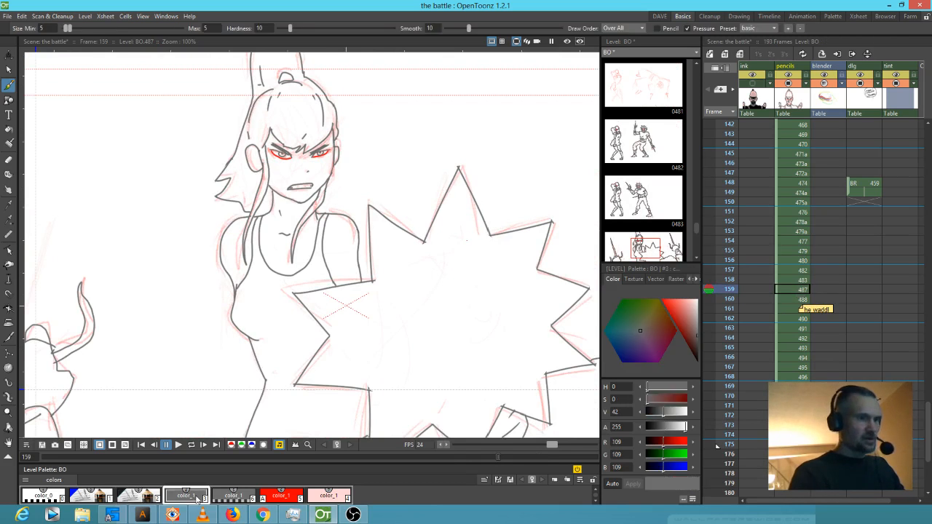
left_click_drag(452, 314, 450, 226)
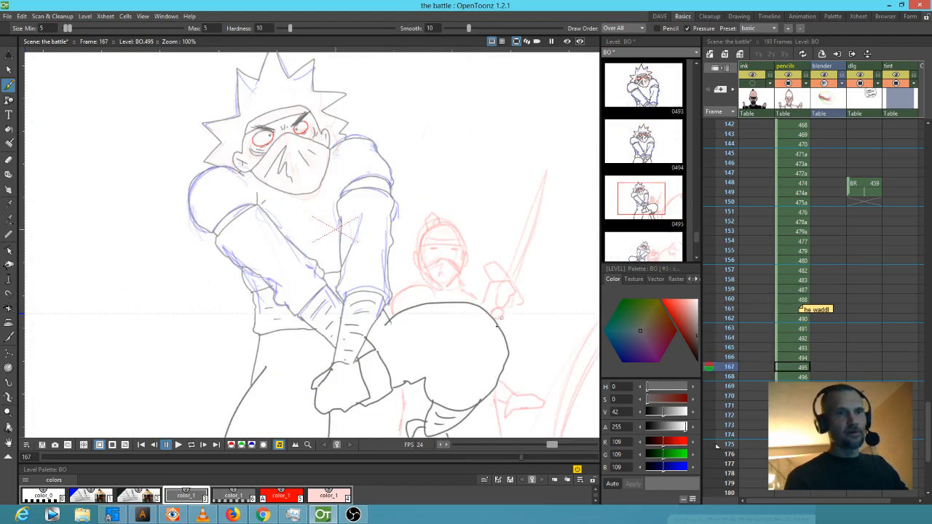
left_click_drag(379, 352, 383, 193)
left_click_drag(291, 252, 276, 374)
left_click_drag(384, 256, 400, 361)
mouse_move(337, 312)
left_mouse_down()
mouse_move(346, 308)
mouse_move(367, 370)
left_mouse_up()
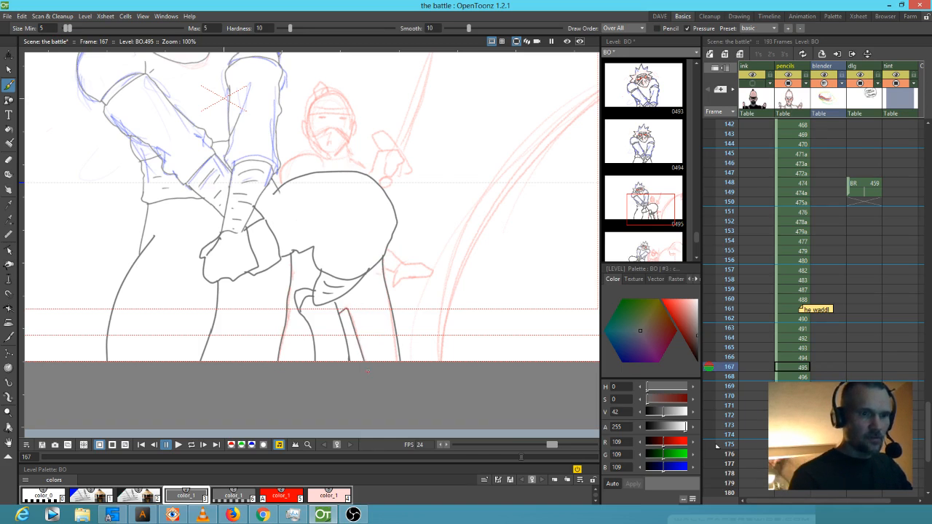
mouse_move(387, 247)
left_mouse_down()
mouse_move(388, 268)
mouse_move(396, 275)
mouse_move(393, 294)
mouse_move(406, 277)
mouse_move(437, 276)
mouse_move(406, 265)
left_mouse_up()
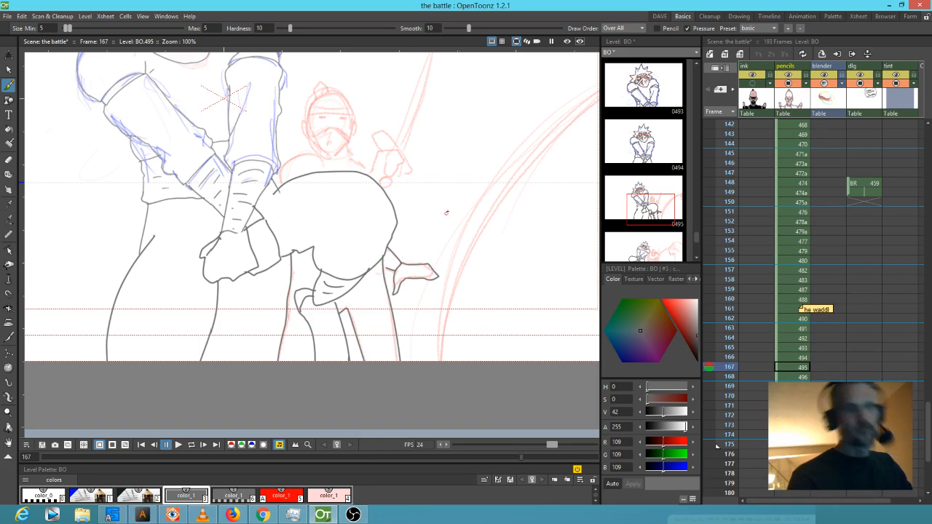
- Ink the small ninja's head outline, ears, neck, shoulder line and upper headband edge over the red sketch
left_click_drag(447, 212, 463, 275)
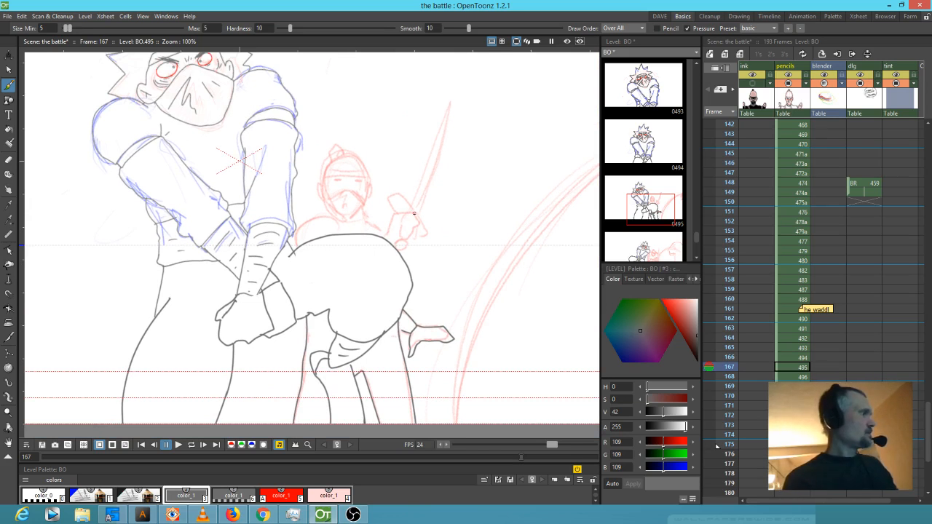
key("plus")
left_click_drag(388, 245, 460, 236)
key("alt+0")
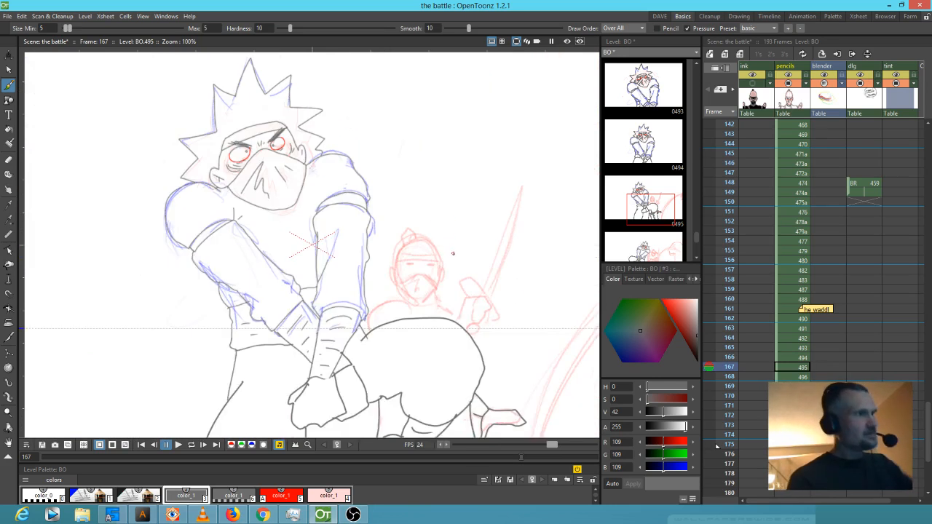
scroll(452, 253, "up", 2)
left_click_drag(431, 337, 385, 245)
mouse_move(239, 314)
left_mouse_down()
mouse_move(249, 273)
mouse_move(276, 254)
mouse_move(366, 257)
mouse_move(370, 229)
left_mouse_up()
mouse_move(284, 187)
left_mouse_down()
mouse_move(287, 216)
mouse_move(296, 212)
mouse_move(308, 235)
mouse_move(346, 253)
mouse_move(386, 198)
mouse_move(369, 142)
mouse_move(322, 132)
mouse_move(293, 159)
mouse_move(290, 178)
mouse_move(289, 190)
mouse_move(335, 153)
mouse_move(379, 162)
left_mouse_up()
- Ink the lower headband edge, eyes, face mask with its creases, and topknot on the small ninja's head
left_click_drag(289, 176, 379, 166)
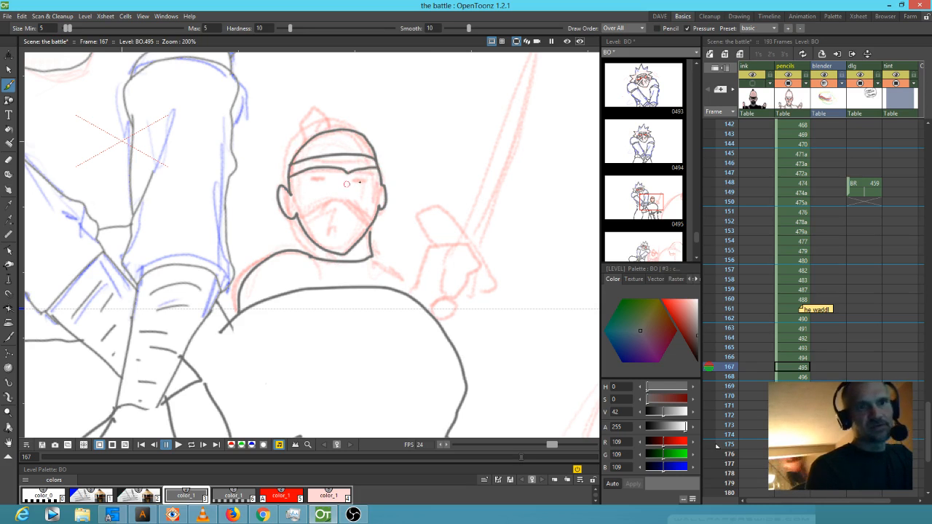
key("ctrl+z")
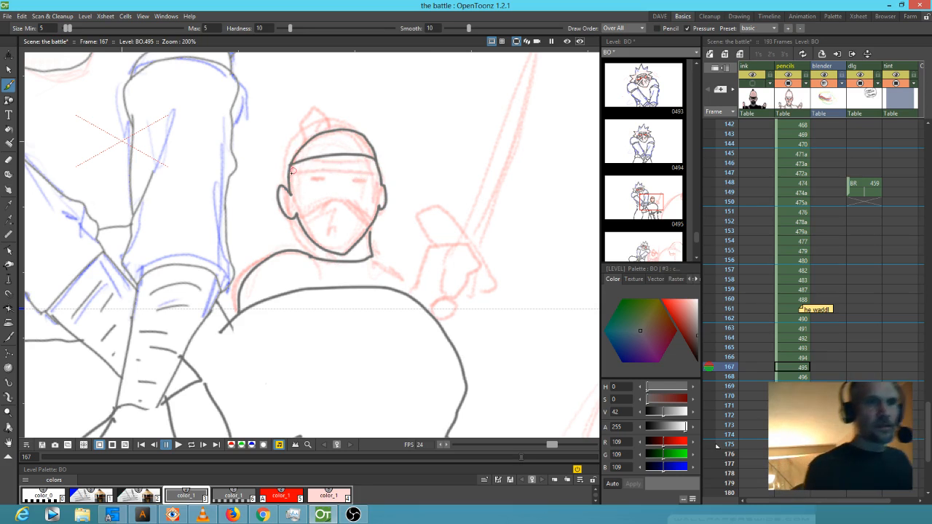
mouse_move(289, 175)
left_mouse_down()
mouse_move(381, 168)
mouse_move(310, 179)
left_mouse_up()
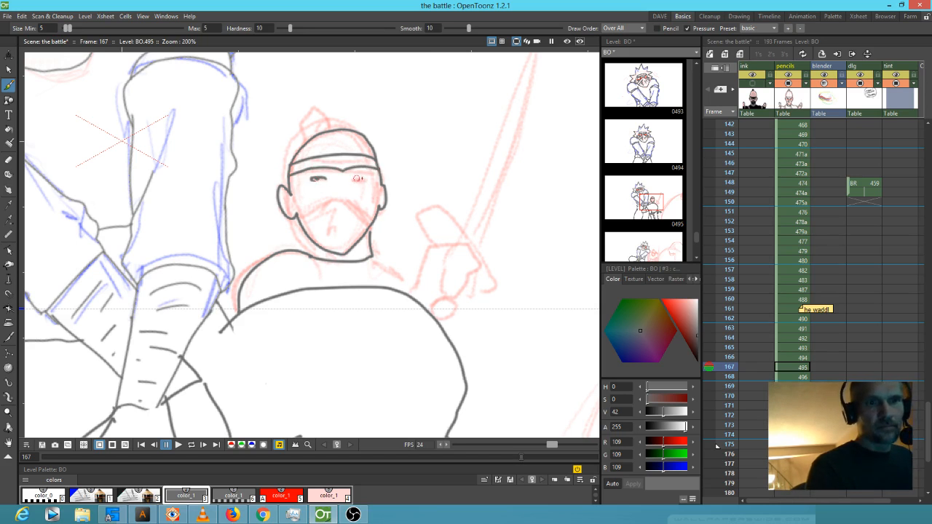
mouse_move(297, 216)
left_mouse_down()
mouse_move(339, 189)
mouse_move(377, 222)
left_mouse_up()
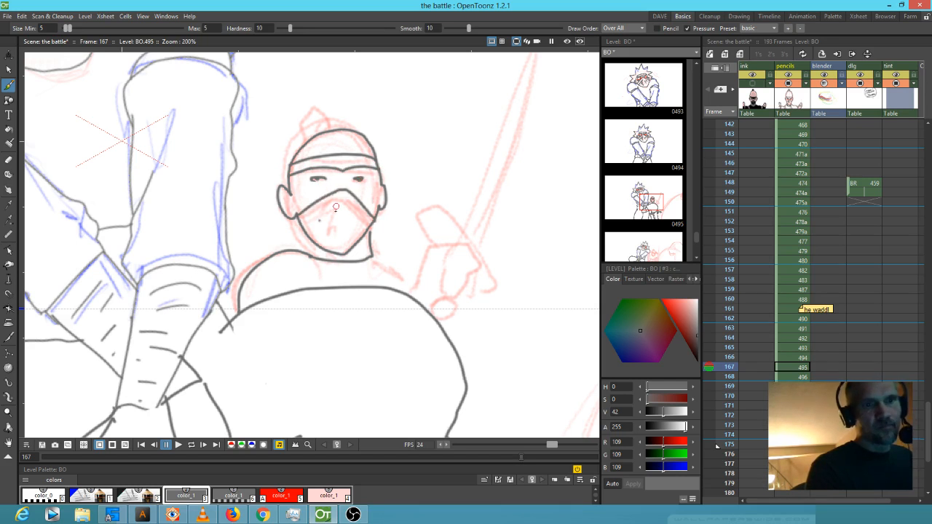
left_click_drag(320, 218, 346, 219)
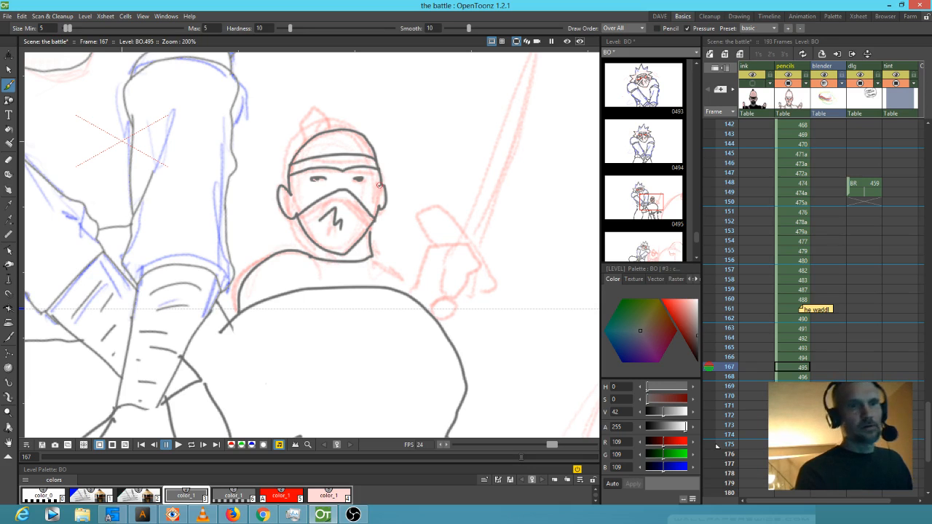
mouse_move(319, 131)
left_mouse_down()
mouse_move(332, 130)
mouse_move(309, 112)
mouse_move(305, 145)
left_mouse_up()
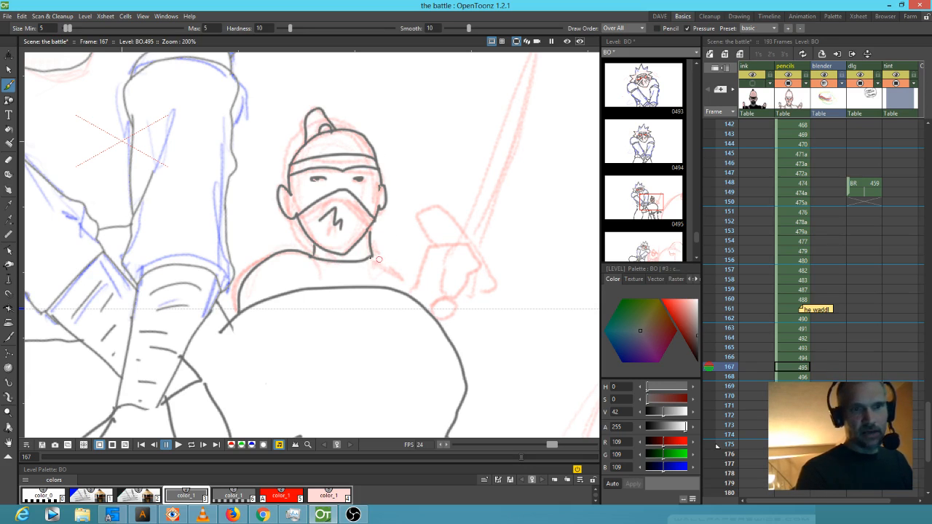
- Ink the small ninja's raised sword arm and fist, along with the sword's pommel and crossguard
mouse_move(373, 256)
left_mouse_down()
mouse_move(409, 295)
mouse_move(431, 249)
mouse_move(465, 248)
mouse_move(477, 257)
mouse_move(474, 293)
mouse_move(466, 285)
mouse_move(451, 296)
mouse_move(448, 250)
left_mouse_up()
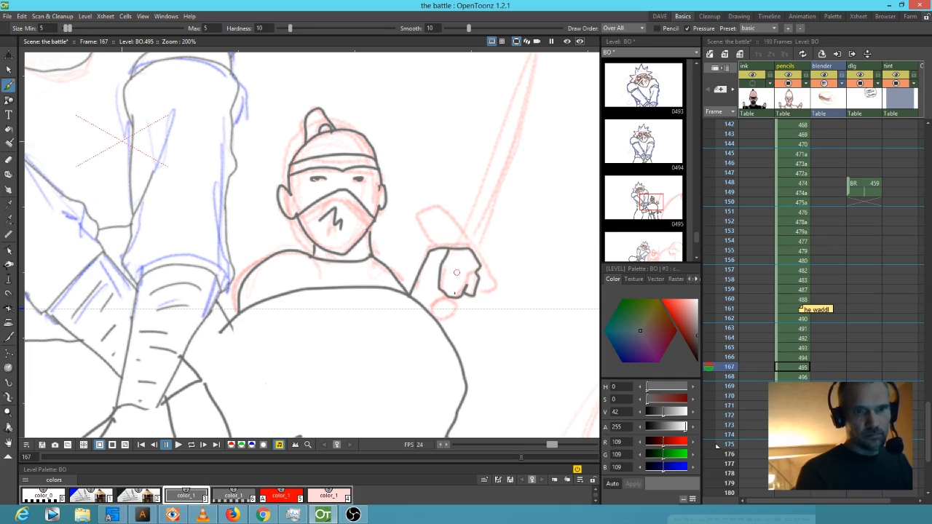
mouse_move(455, 303)
left_mouse_down()
mouse_move(437, 300)
mouse_move(440, 315)
mouse_move(454, 301)
mouse_move(442, 296)
left_mouse_up()
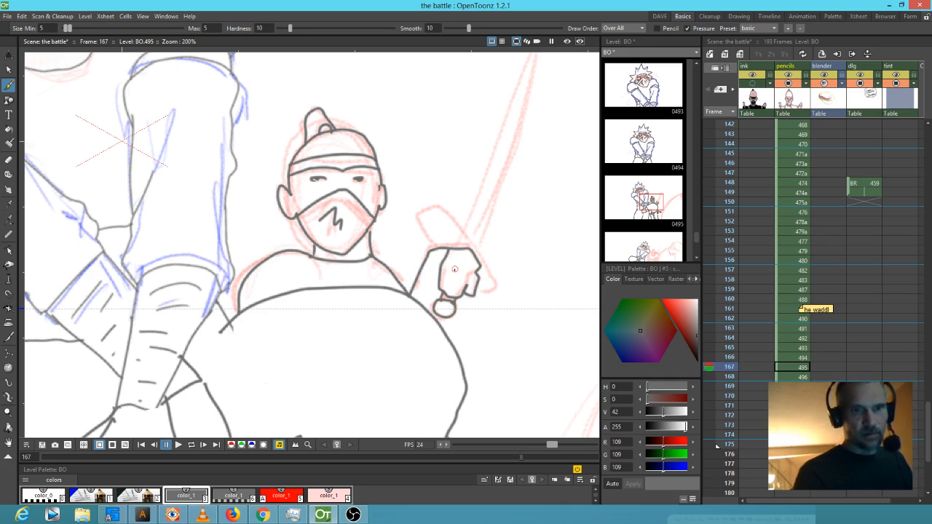
mouse_move(444, 247)
left_mouse_down()
mouse_move(423, 216)
mouse_move(438, 203)
mouse_move(484, 251)
mouse_move(501, 286)
mouse_move(479, 292)
left_mouse_up()
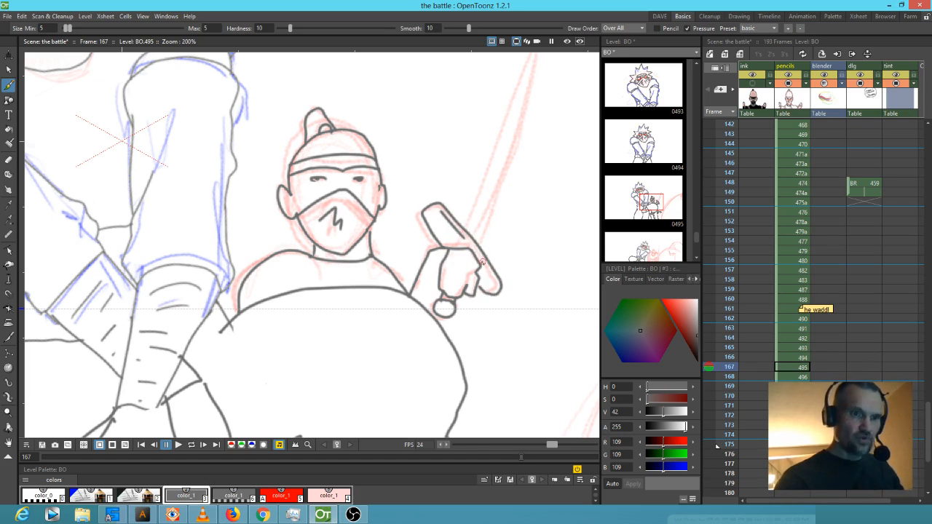
- Draw both edges of the sword blade from tip to crossguard with the Geometric tool's Arc shape, thickness 5
left_click_drag(503, 239, 423, 329)
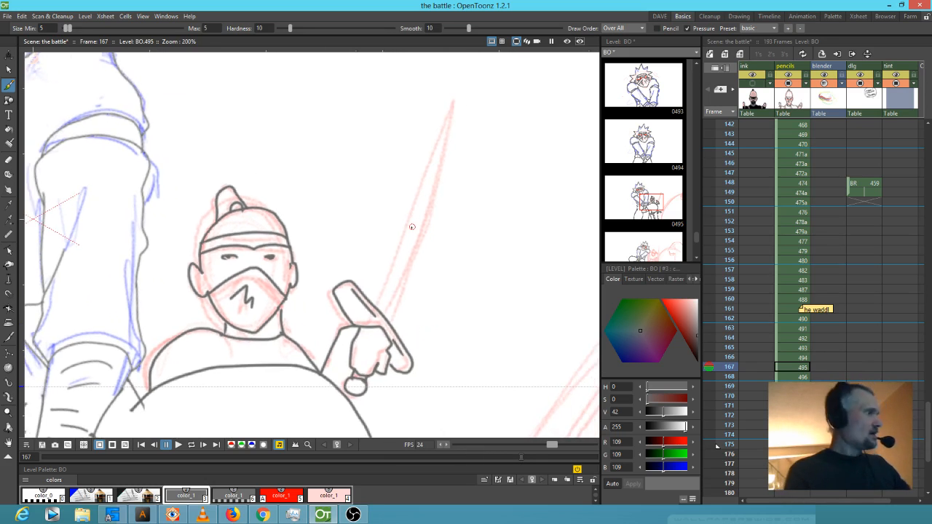
key("g")
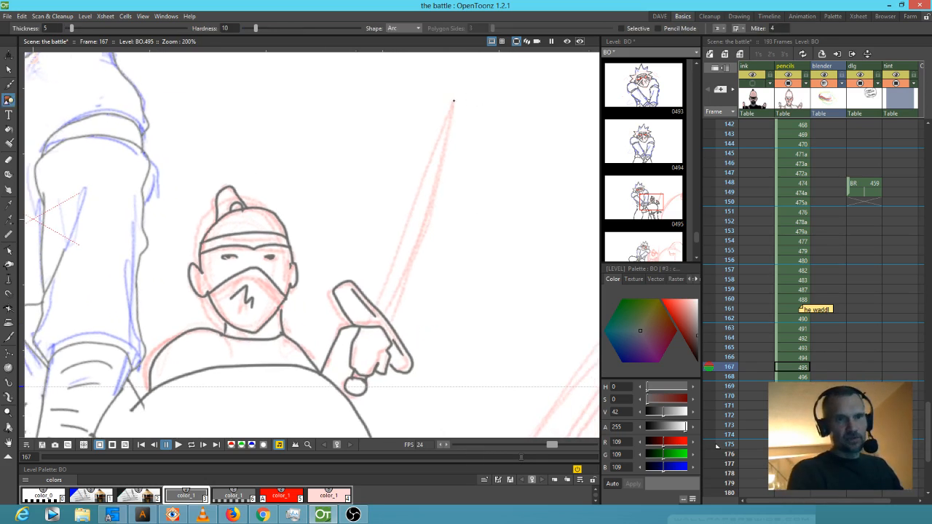
left_click_drag(452, 103, 375, 306)
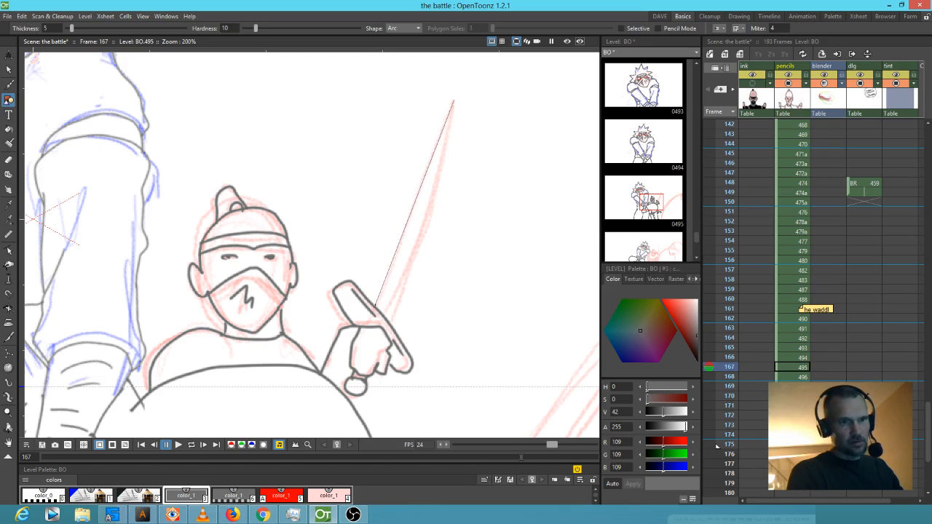
left_click(398, 278)
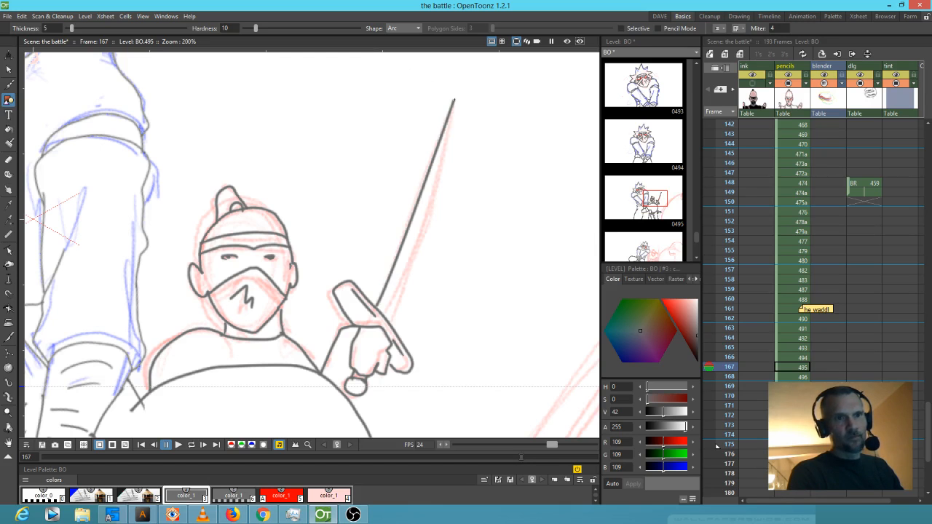
left_click_drag(453, 103, 391, 324)
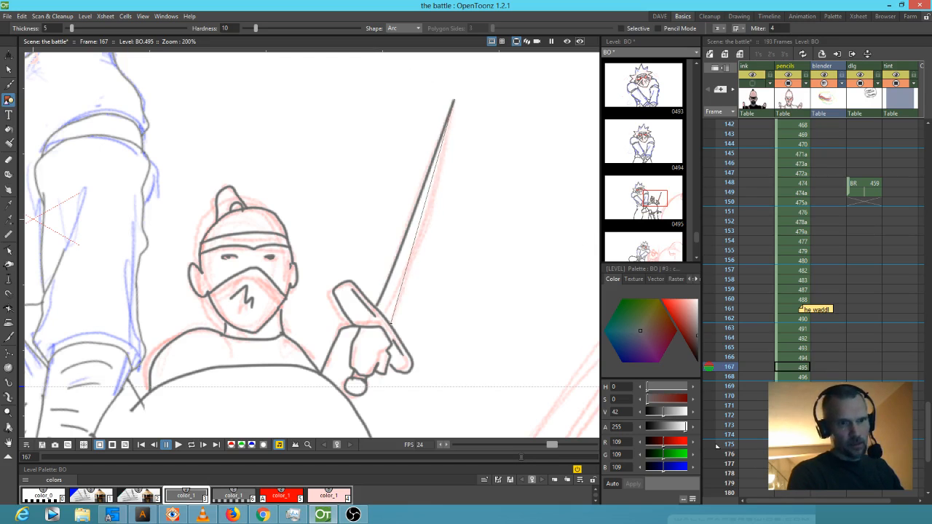
left_click(461, 176)
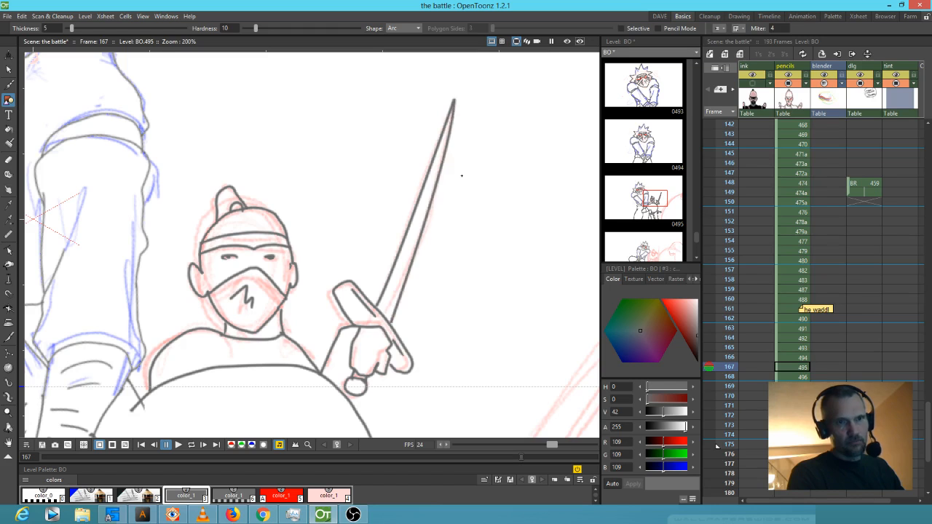
- Ink the large foreground curve beside the small ninja with the Brush, from the camera frame's lower edge to its side
scroll(461, 175, "down", 5)
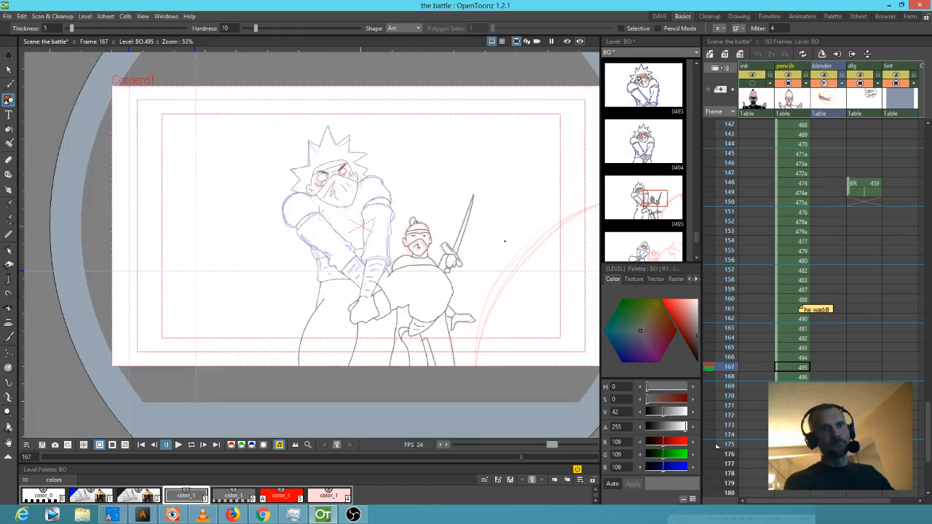
left_click_drag(504, 241, 370, 225)
scroll(369, 222, "down", 1)
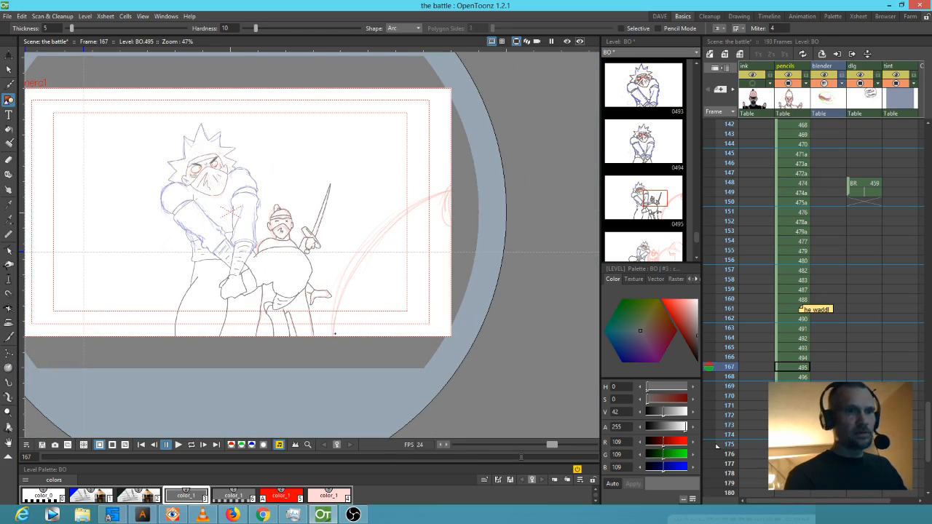
key("b")
mouse_move(331, 337)
left_mouse_down()
mouse_move(341, 289)
mouse_move(424, 196)
mouse_move(455, 186)
left_mouse_up()
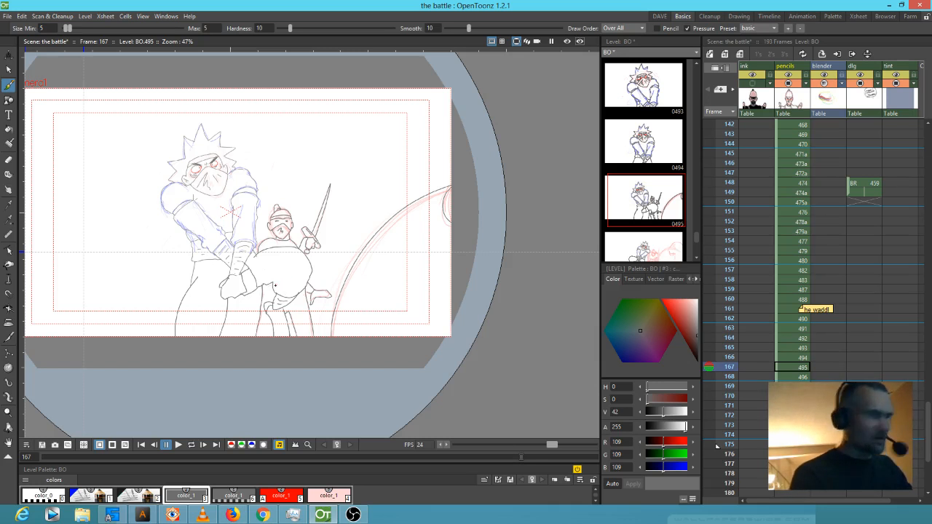
key("shift+space")
left_click_drag(284, 314, 369, 268)
key("b")
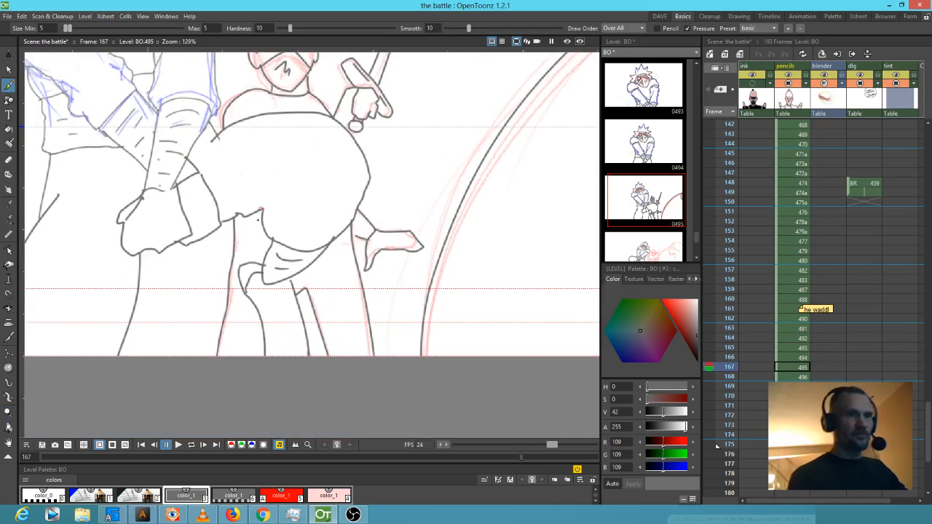
left_click_drag(246, 217, 249, 258)
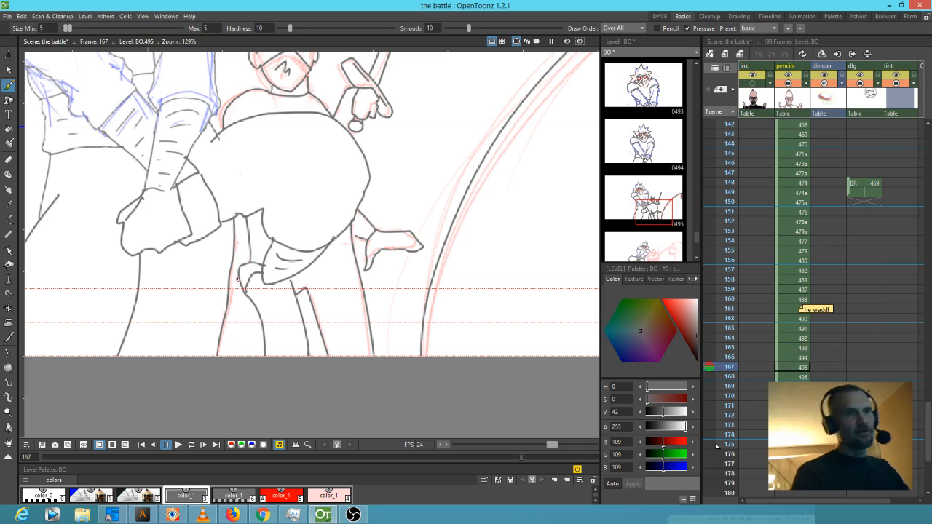
left_click_drag(236, 278, 228, 307)
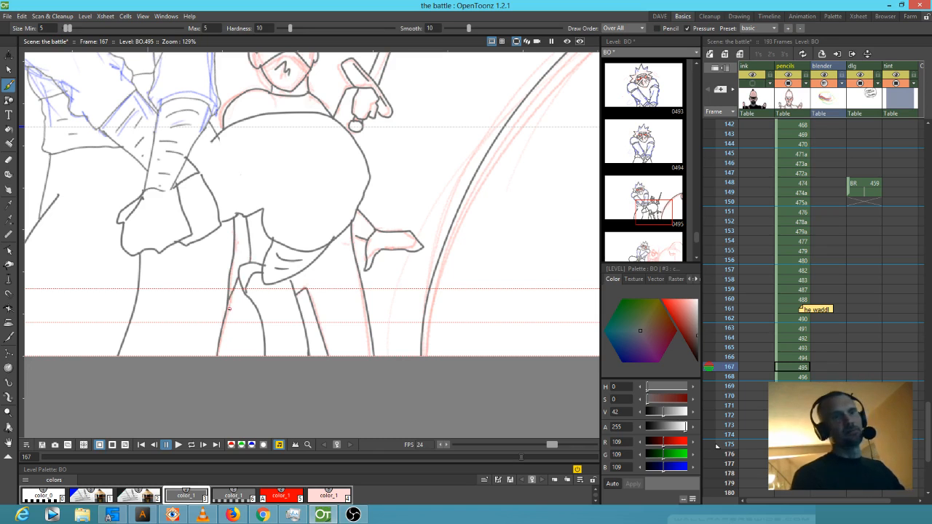
key("ctrl+z")
key("ctrl+z")
left_click_drag(347, 270, 361, 256)
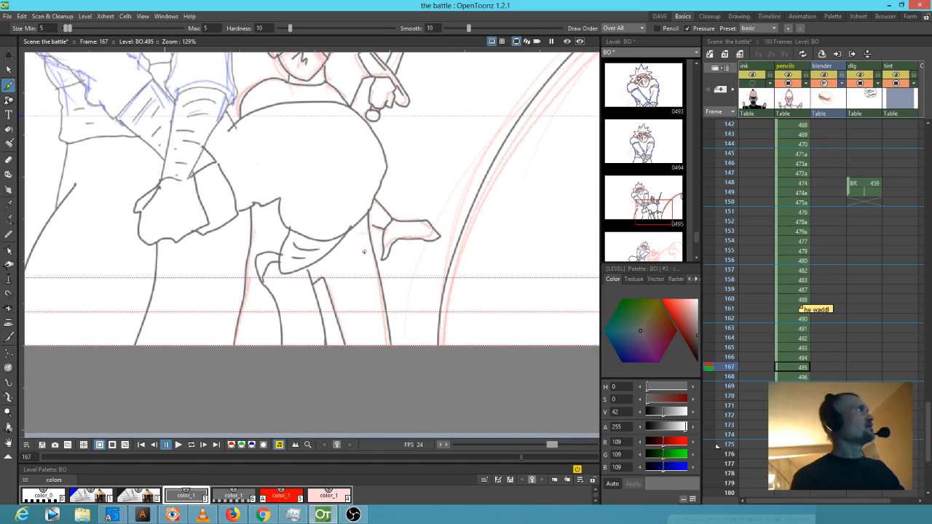
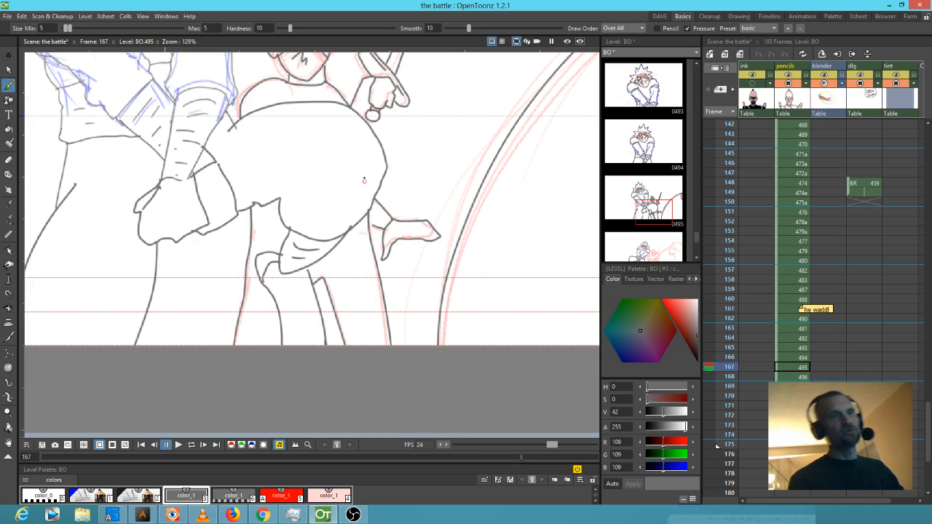
- Ink the missing inner leg lines on the small ninja and darken the fold on the large fighter's sleeve
mouse_move(264, 205)
left_mouse_down()
mouse_move(280, 209)
mouse_move(247, 272)
left_mouse_up()
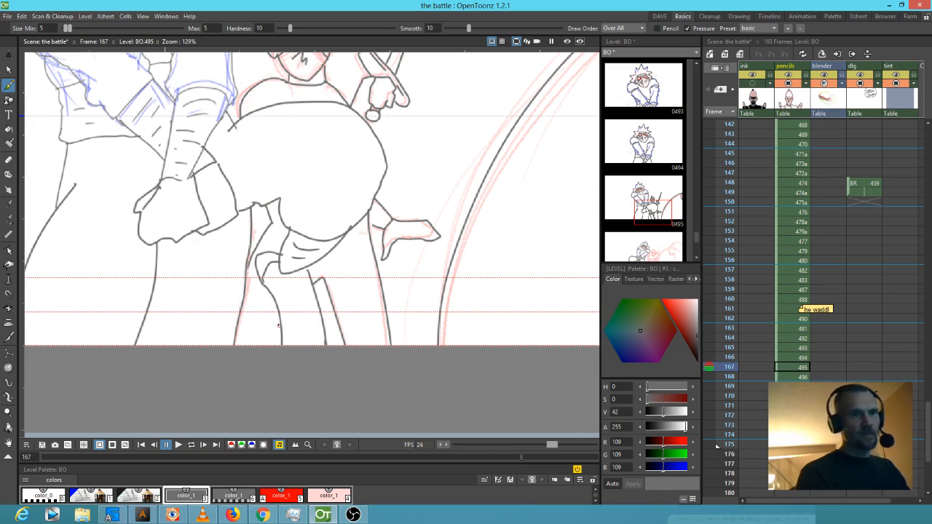
left_click_drag(480, 289, 474, 388)
left_click_drag(317, 166, 319, 162)
left_click_drag(415, 257, 499, 339)
left_click_drag(297, 177, 293, 223)
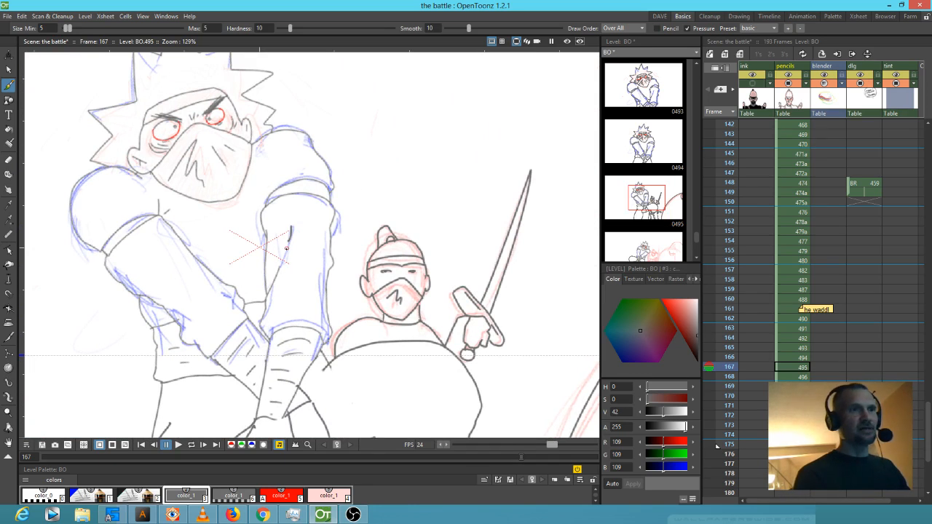
left_click_drag(530, 340, 466, 174)
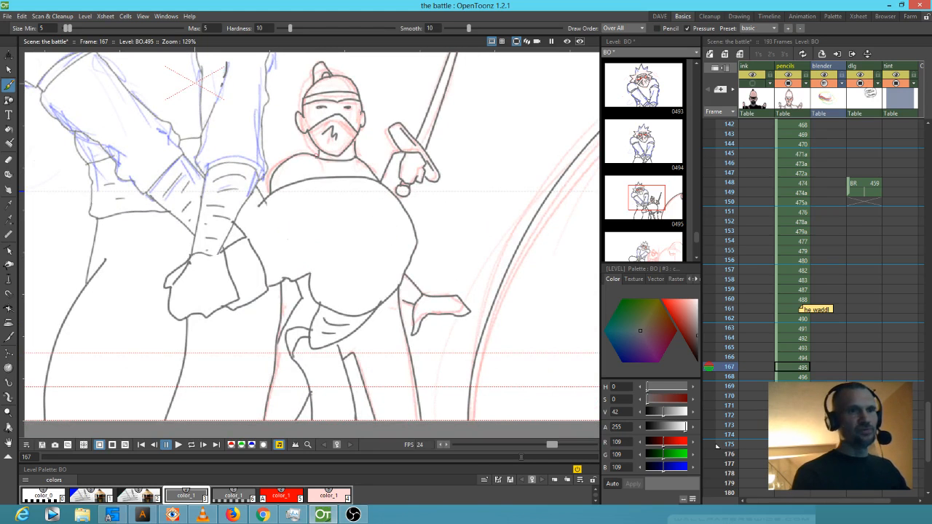
left_click_drag(473, 279, 477, 264)
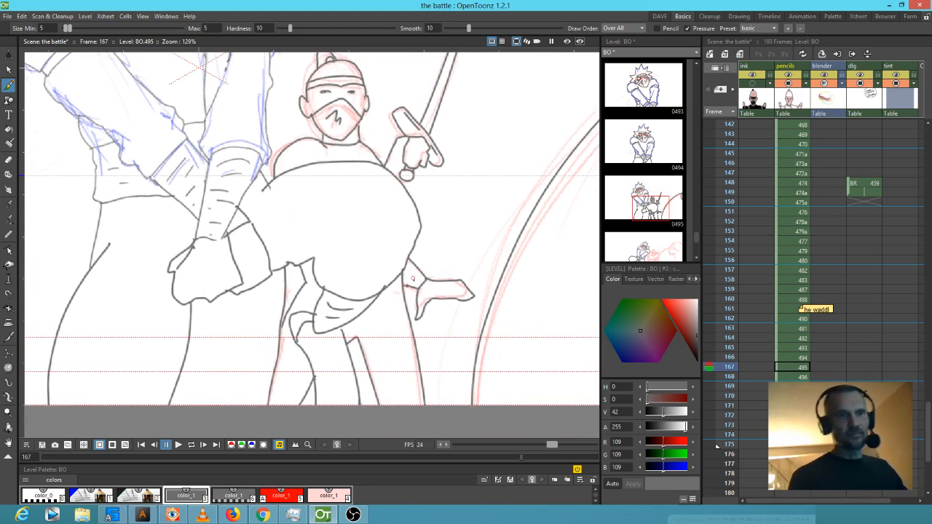
left_click_drag(418, 270, 427, 194)
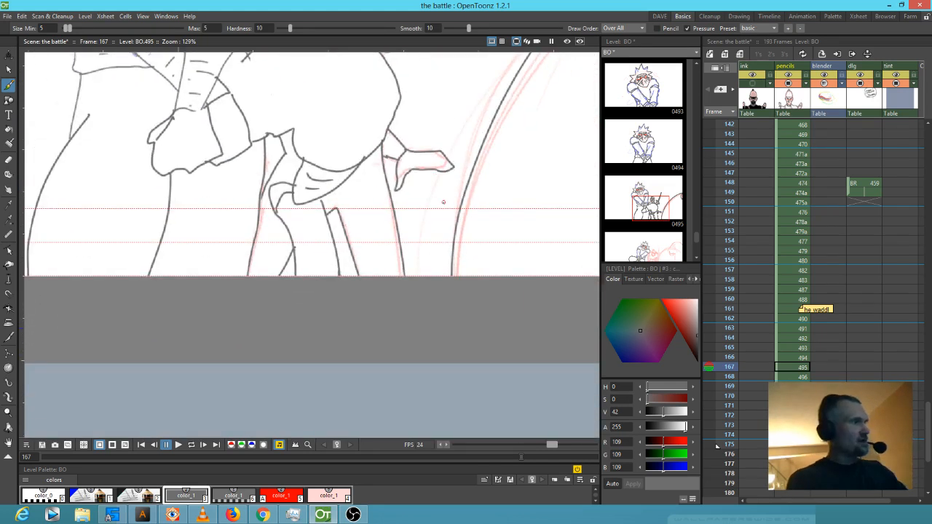
- Move to frame 168 and ink the outline of the large fighter's front wrapped forearm with the Brush
key("alt+0")
left_click_drag(512, 252, 413, 239)
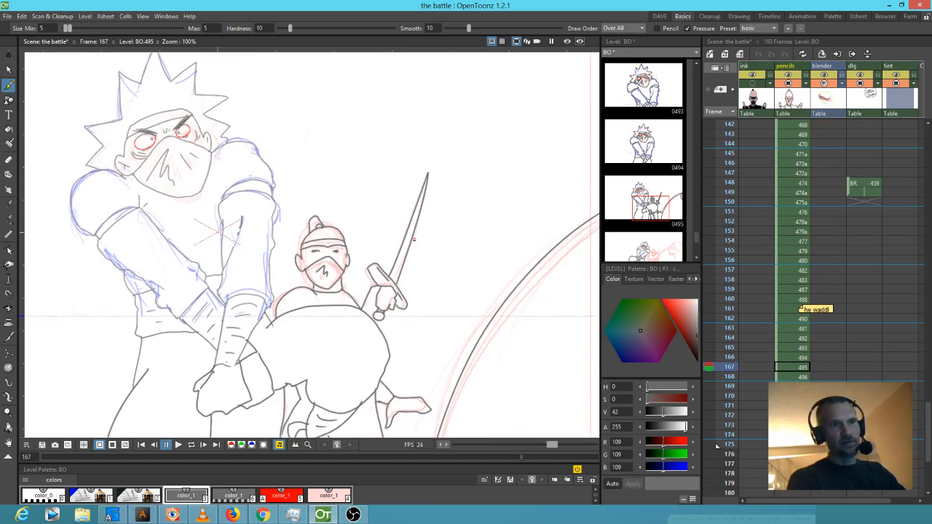
scroll(414, 239, "down", 4)
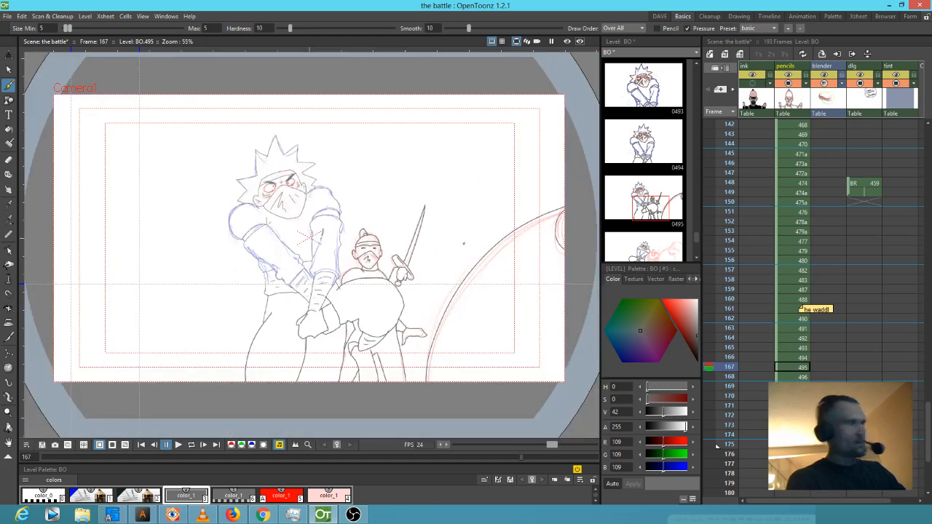
key("period")
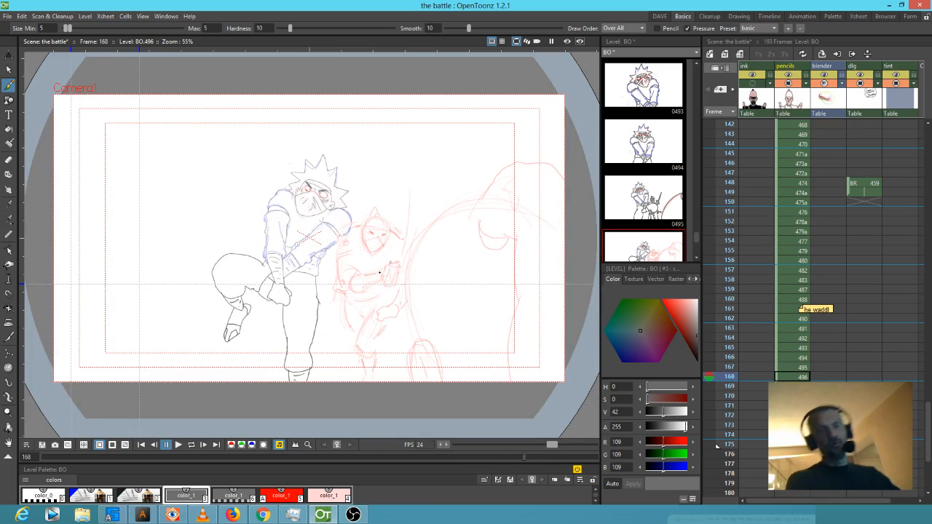
scroll(263, 260, "up", 4)
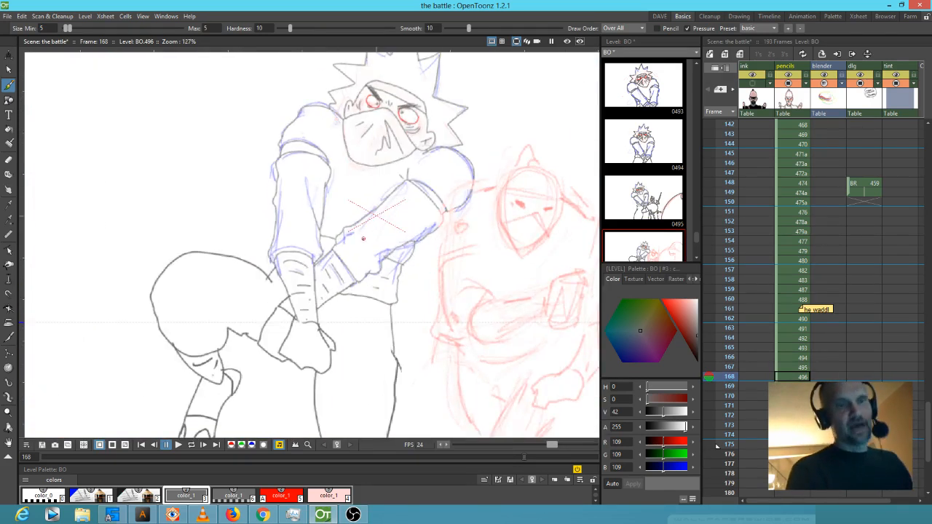
scroll(362, 238, "down", 4)
scroll(370, 270, "up", 7)
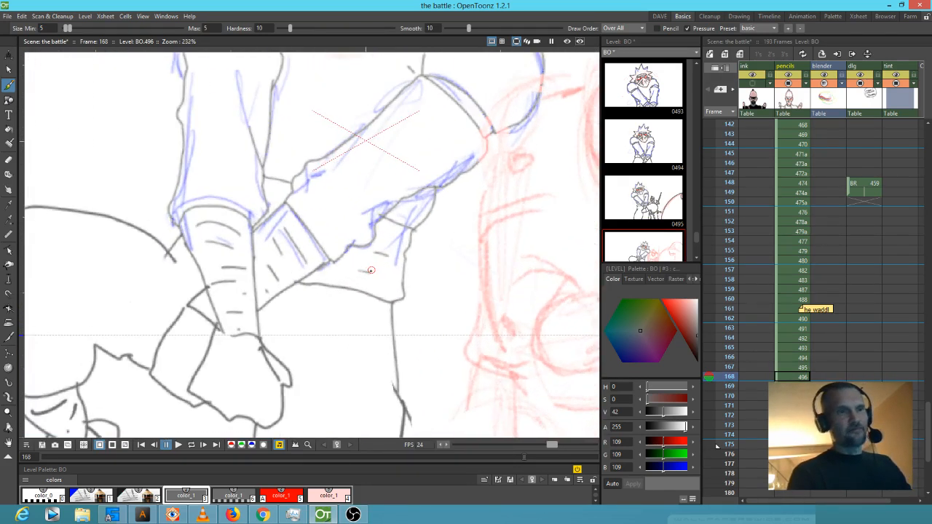
mouse_move(183, 226)
left_mouse_down()
mouse_move(221, 331)
mouse_move(246, 335)
mouse_move(219, 328)
mouse_move(259, 330)
mouse_move(252, 213)
left_mouse_up()
mouse_move(179, 224)
left_mouse_down()
mouse_move(206, 204)
mouse_move(254, 219)
left_mouse_up()
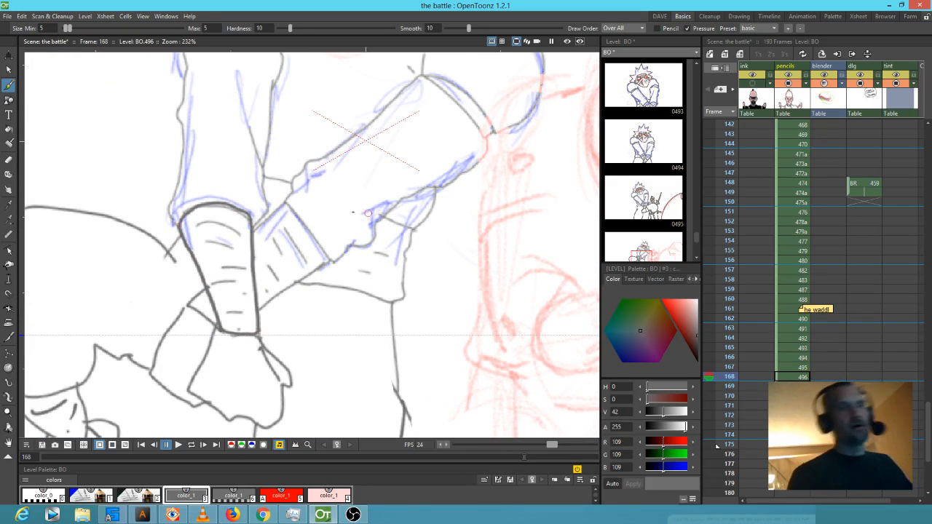
- Ink the large fighter's front arm in frame 168: sleeve edges, shoulder, double armband, elbow fold and short line toward the rear arm
left_click_drag(299, 169, 285, 258)
mouse_move(173, 274)
left_mouse_down()
mouse_move(160, 251)
mouse_move(180, 187)
mouse_move(179, 135)
left_mouse_up()
left_click_drag(264, 155, 272, 238)
mouse_move(182, 241)
left_mouse_down()
mouse_move(200, 120)
mouse_move(245, 76)
mouse_move(275, 79)
mouse_move(302, 97)
left_mouse_up()
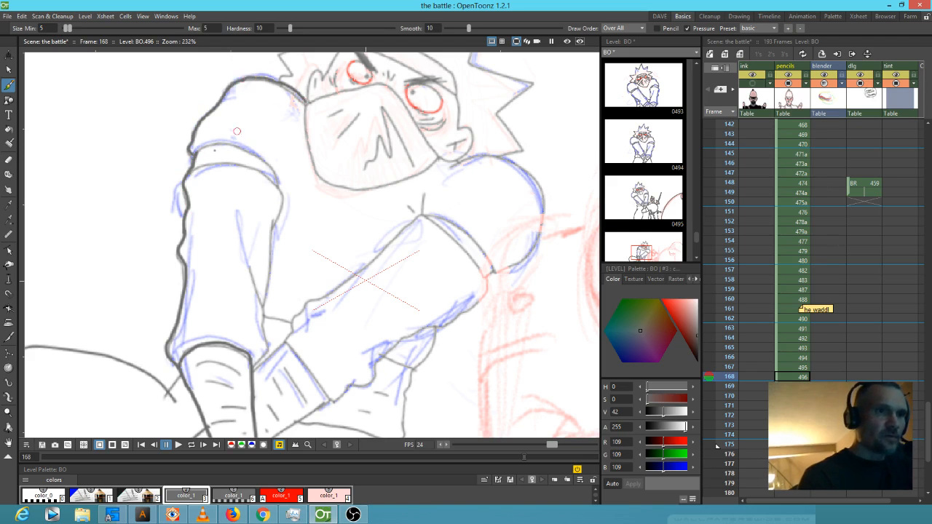
mouse_move(193, 151)
left_mouse_down()
mouse_move(250, 150)
mouse_move(277, 184)
mouse_move(252, 164)
mouse_move(192, 168)
left_mouse_up()
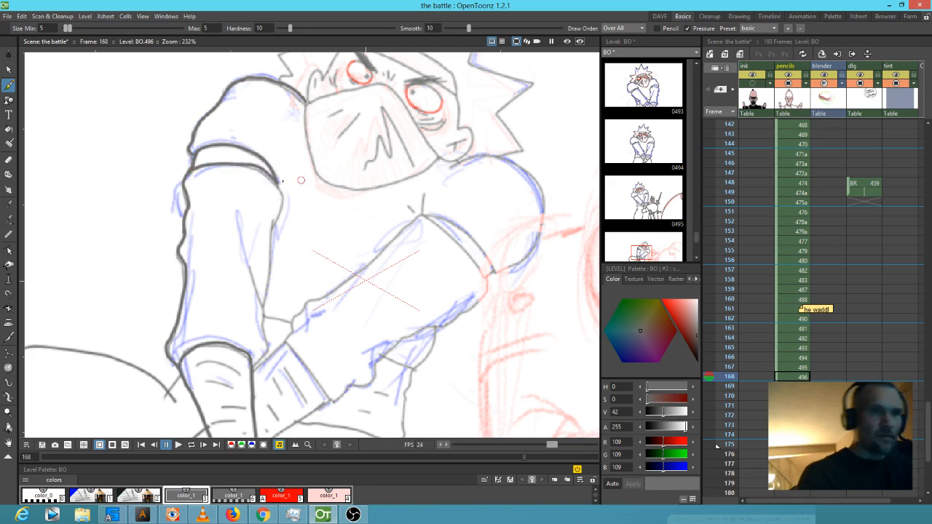
left_click_drag(278, 182, 264, 335)
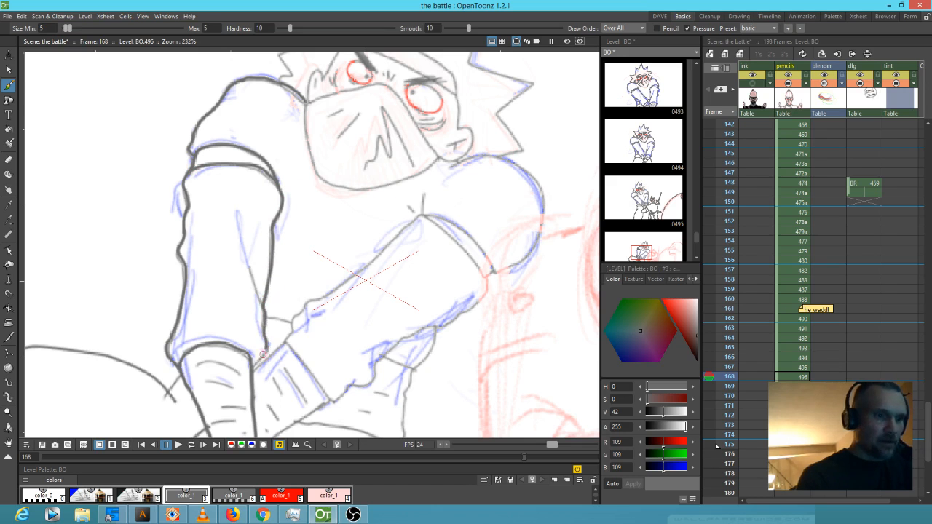
left_click_drag(262, 299, 249, 257)
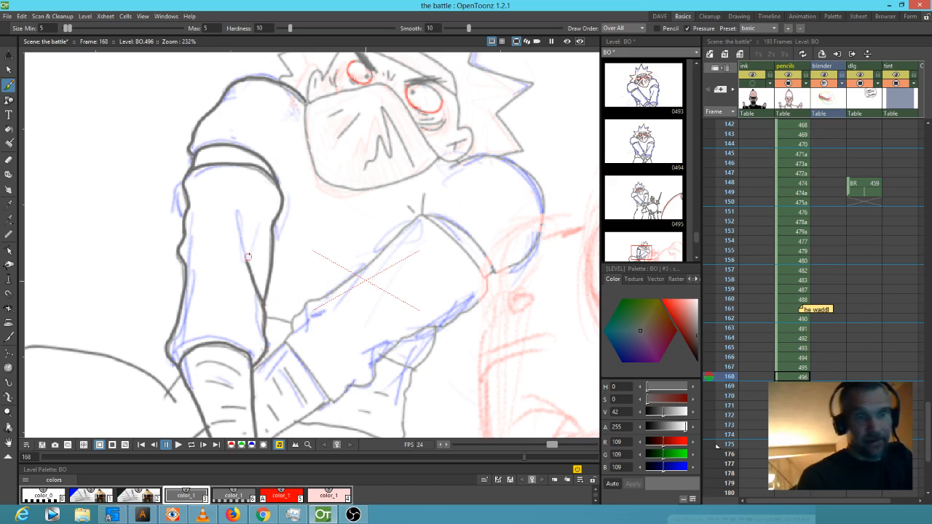
left_click_drag(267, 319, 312, 321)
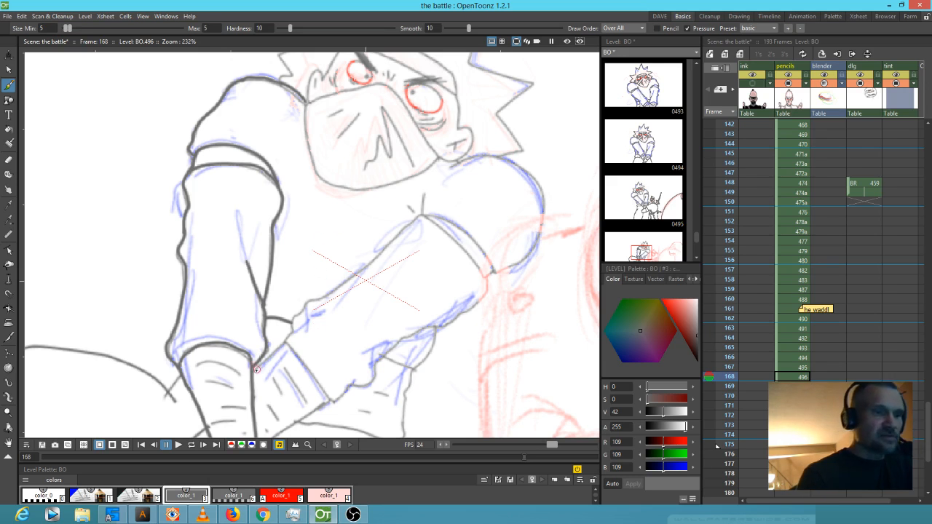
- Ink the outline of the rear wrapped forearm down to its hand, and add the wrap lines on both forearms
mouse_move(253, 372)
left_mouse_down()
mouse_move(286, 343)
mouse_move(327, 398)
left_mouse_up()
left_click_drag(365, 374, 411, 269)
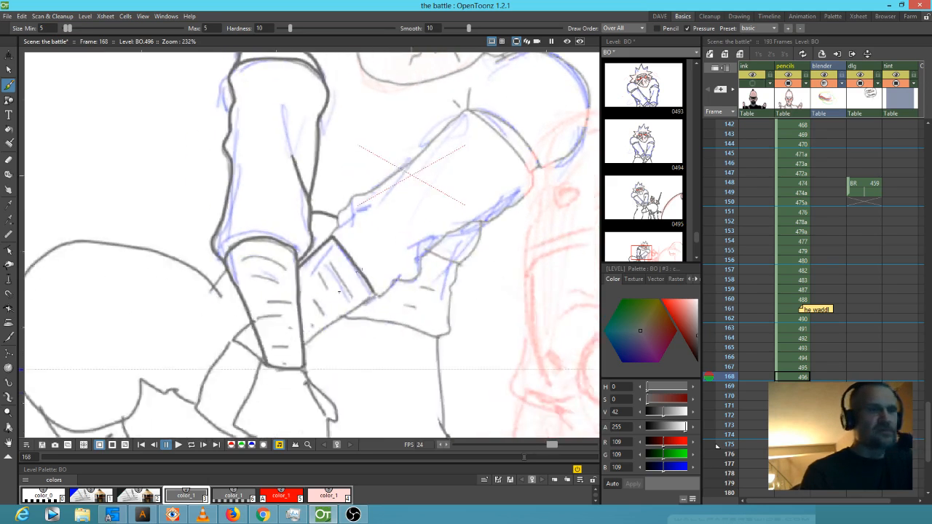
left_click_drag(354, 305, 374, 292)
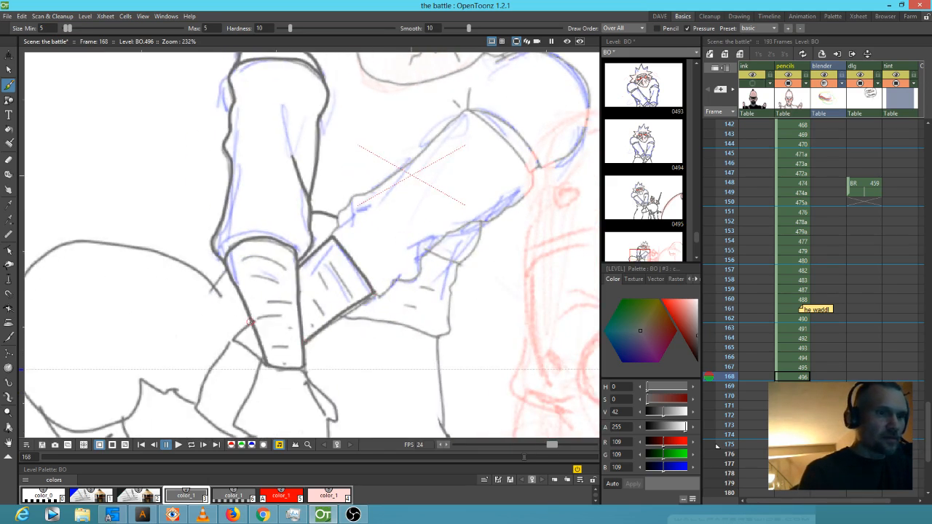
left_click_drag(237, 334, 197, 399)
mouse_move(332, 264)
left_mouse_down()
mouse_move(350, 292)
mouse_move(320, 270)
mouse_move(331, 287)
mouse_move(315, 300)
mouse_move(277, 312)
left_mouse_up()
mouse_move(254, 277)
left_mouse_down()
mouse_move(274, 278)
mouse_move(270, 260)
left_mouse_up()
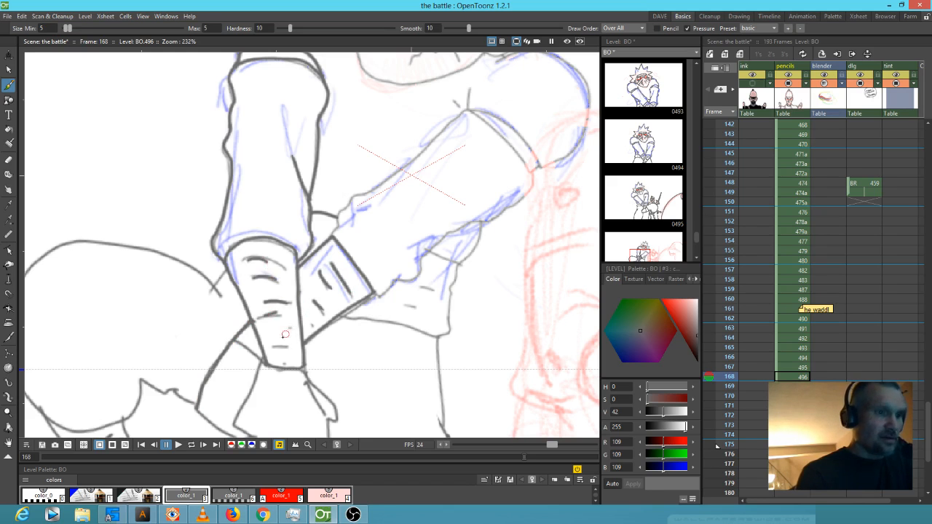
left_click_drag(406, 298, 471, 287)
left_click_drag(282, 272, 296, 251)
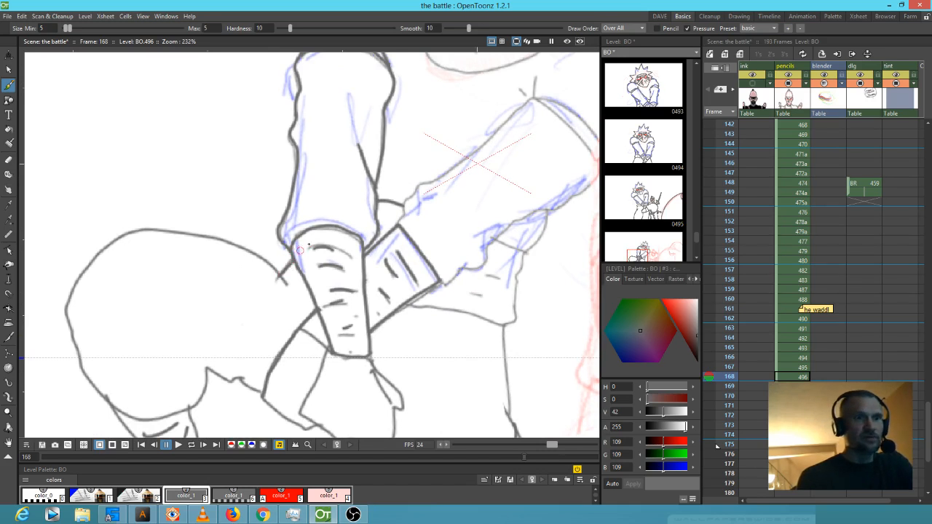
- Ink the large fighter's rear arm: both wrinkled sleeve edges, the armband, the sleeve folds and the rounded shoulder
left_click_drag(483, 230, 417, 292)
mouse_move(332, 286)
left_mouse_down()
mouse_move(471, 167)
mouse_move(541, 225)
mouse_move(530, 200)
mouse_move(474, 167)
left_mouse_up()
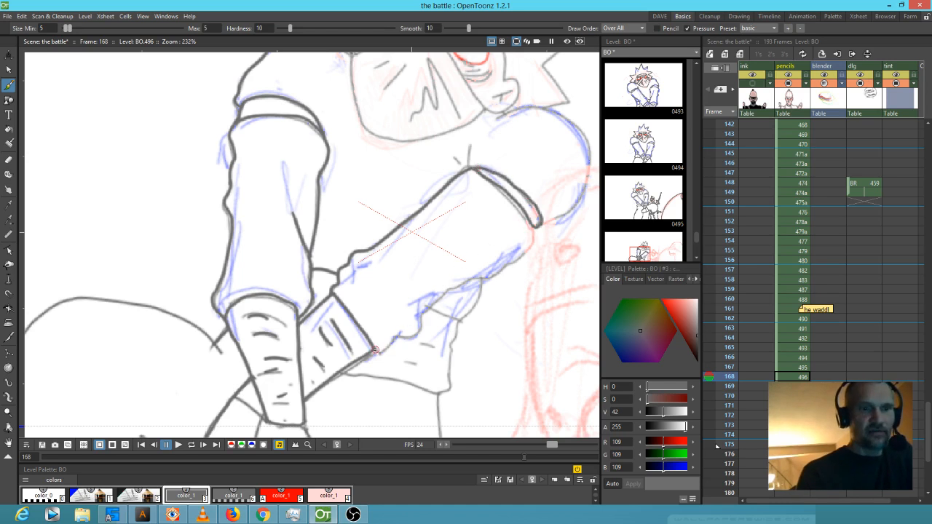
mouse_move(378, 352)
left_mouse_down()
mouse_move(423, 324)
mouse_move(437, 299)
left_mouse_up()
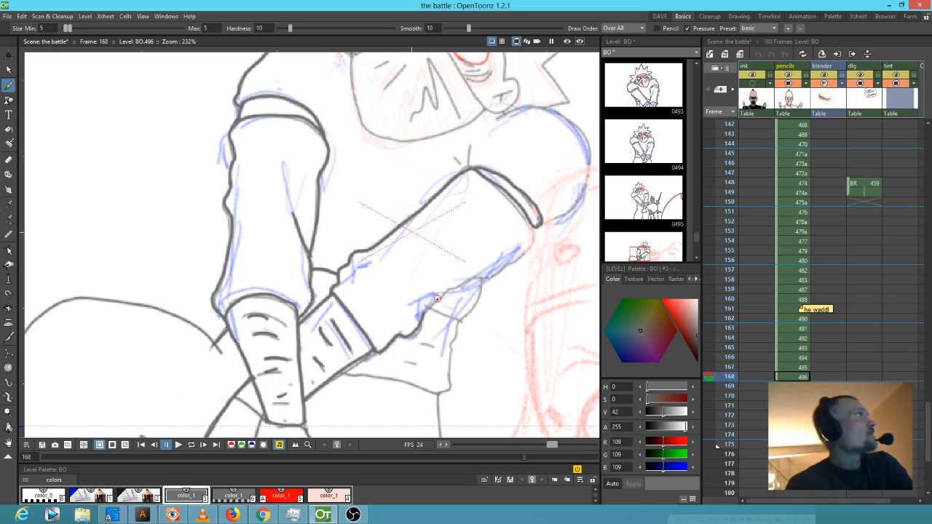
left_click_drag(402, 328, 399, 293)
mouse_move(353, 269)
left_mouse_down()
mouse_move(367, 273)
mouse_move(374, 261)
left_mouse_up()
mouse_move(425, 313)
left_mouse_down()
mouse_move(494, 273)
mouse_move(533, 234)
mouse_move(405, 295)
mouse_move(436, 267)
mouse_move(441, 217)
mouse_move(401, 185)
mouse_move(413, 172)
mouse_move(394, 142)
mouse_move(375, 185)
mouse_move(384, 183)
mouse_move(354, 190)
left_mouse_up()
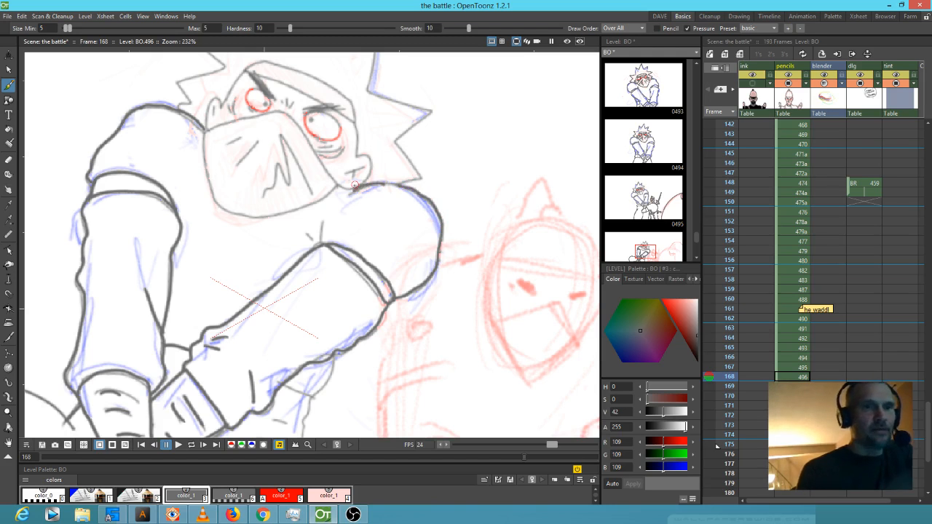
- Ink the large fighter's spiky hair outline from one side of the head to the other
left_click_drag(420, 167, 442, 278)
mouse_move(207, 198)
left_mouse_down()
mouse_move(204, 205)
mouse_move(217, 197)
mouse_move(206, 184)
mouse_move(214, 173)
mouse_move(247, 164)
mouse_move(210, 126)
mouse_move(239, 124)
mouse_move(258, 127)
mouse_move(280, 157)
mouse_move(275, 198)
mouse_move(269, 162)
mouse_move(308, 201)
mouse_move(341, 143)
mouse_move(360, 207)
left_mouse_up()
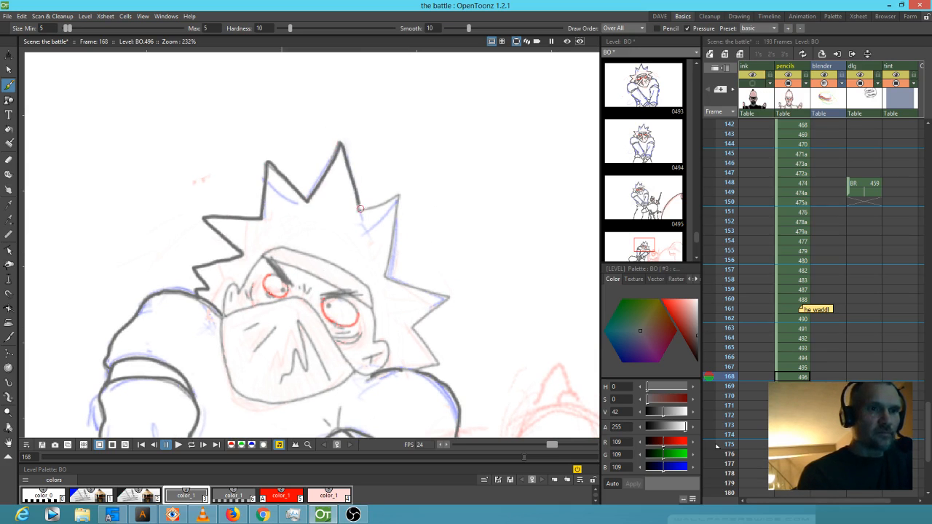
mouse_move(361, 209)
left_mouse_down()
mouse_move(398, 195)
mouse_move(387, 273)
mouse_move(425, 273)
mouse_move(385, 275)
mouse_move(455, 295)
mouse_move(412, 322)
mouse_move(444, 363)
mouse_move(417, 370)
left_mouse_up()
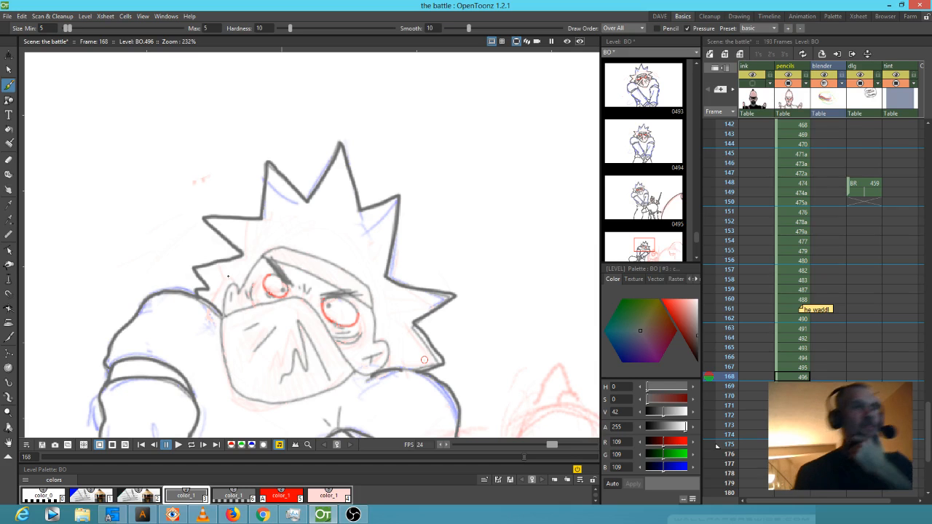
- Ink the large fighter's face and mask outline, headband edges, eyebrows and ears
mouse_move(263, 254)
left_mouse_down()
mouse_move(220, 312)
mouse_move(239, 301)
mouse_move(222, 317)
mouse_move(223, 349)
mouse_move(248, 398)
mouse_move(290, 402)
mouse_move(380, 367)
mouse_move(387, 349)
mouse_move(374, 342)
mouse_move(370, 289)
left_mouse_up()
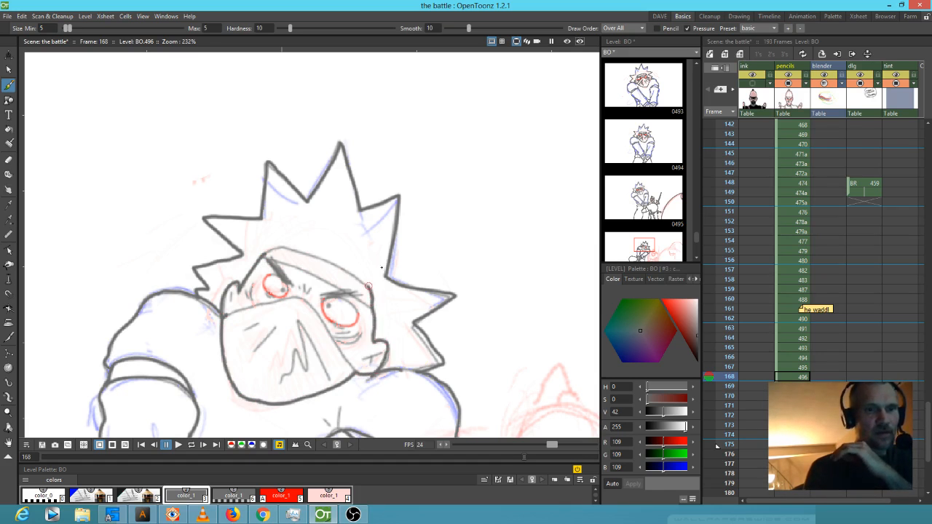
mouse_move(264, 256)
left_mouse_down()
mouse_move(286, 249)
mouse_move(354, 272)
left_mouse_up()
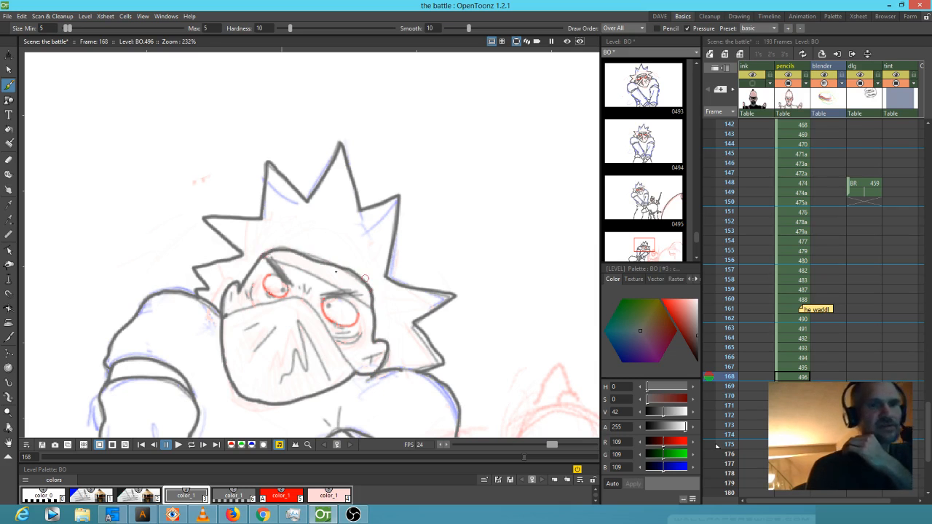
left_click_drag(261, 257, 373, 306)
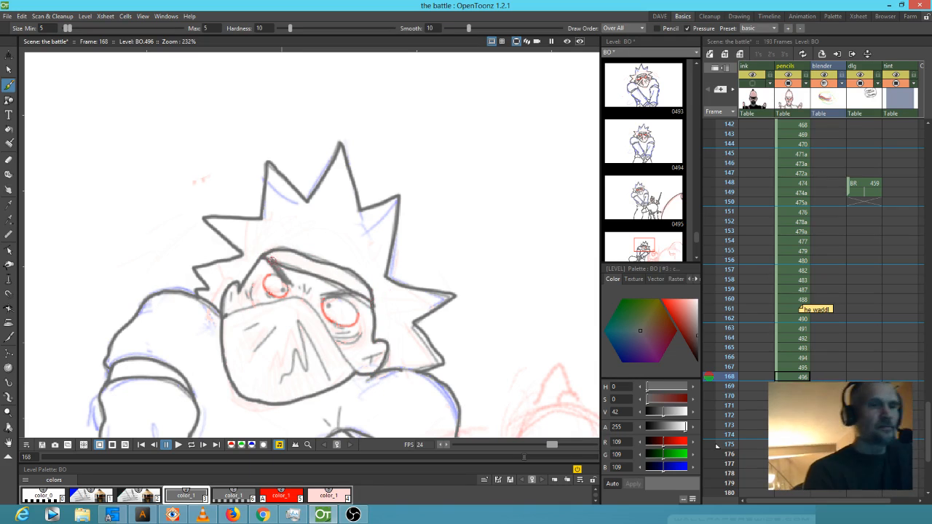
left_click_drag(328, 296, 348, 286)
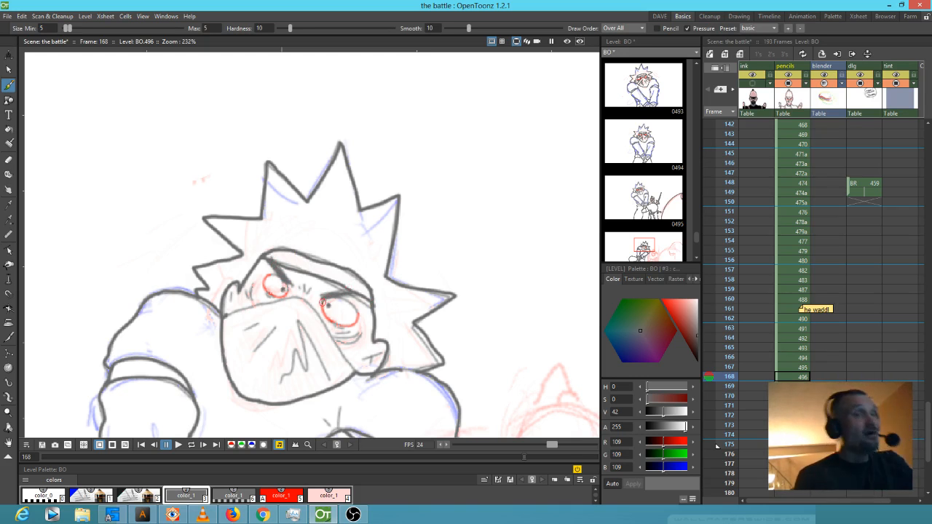
left_click_drag(365, 358, 380, 353)
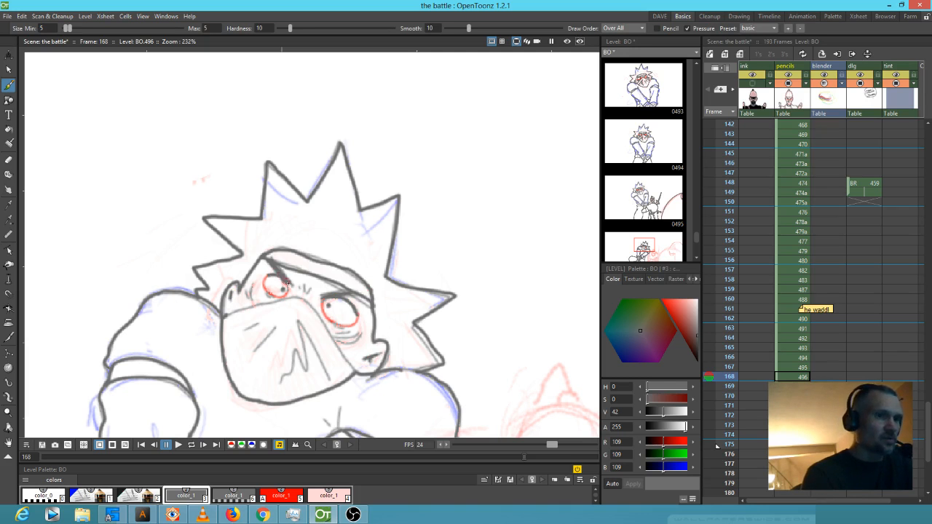
- Ink the mask's upper edge across the large fighter's nose and cheek, and darken the mask's wrinkle lines
left_click_drag(222, 314, 305, 302)
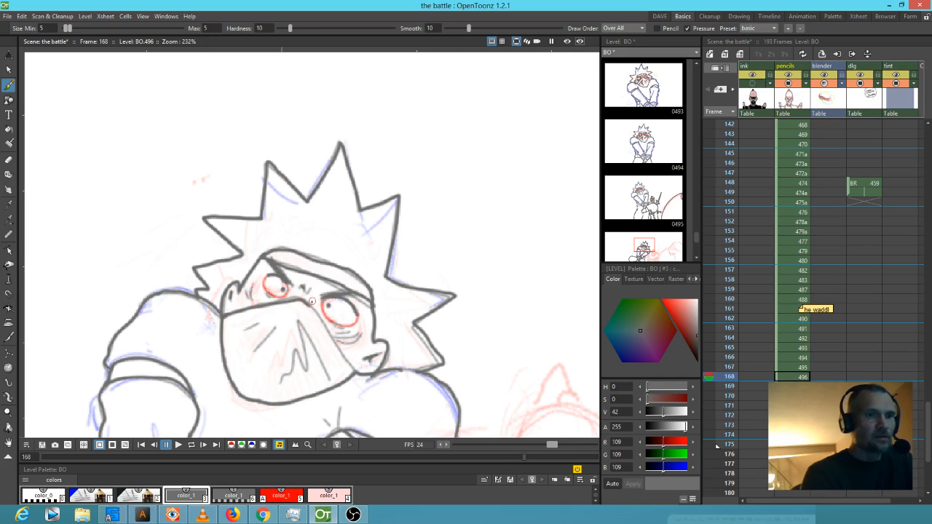
left_click_drag(310, 309, 349, 366)
mouse_move(279, 380)
left_mouse_down()
mouse_move(294, 350)
mouse_move(305, 367)
mouse_move(301, 319)
mouse_move(321, 364)
left_mouse_up()
left_click_drag(316, 332, 326, 347)
mouse_move(276, 321)
left_mouse_down()
mouse_move(254, 346)
mouse_move(241, 335)
left_mouse_up()
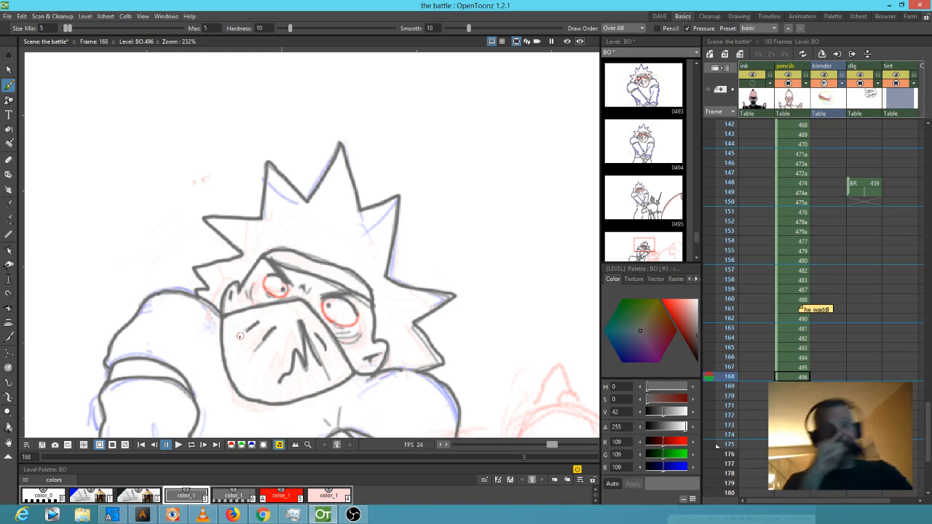
- Ink the large fighter's torso below the rear arm, including its side edge, lower shirt hem and fold lines
left_click_drag(458, 360, 430, 158)
mouse_move(284, 239)
left_mouse_down()
mouse_move(252, 309)
mouse_move(241, 357)
left_mouse_up()
left_click_drag(320, 310, 456, 244)
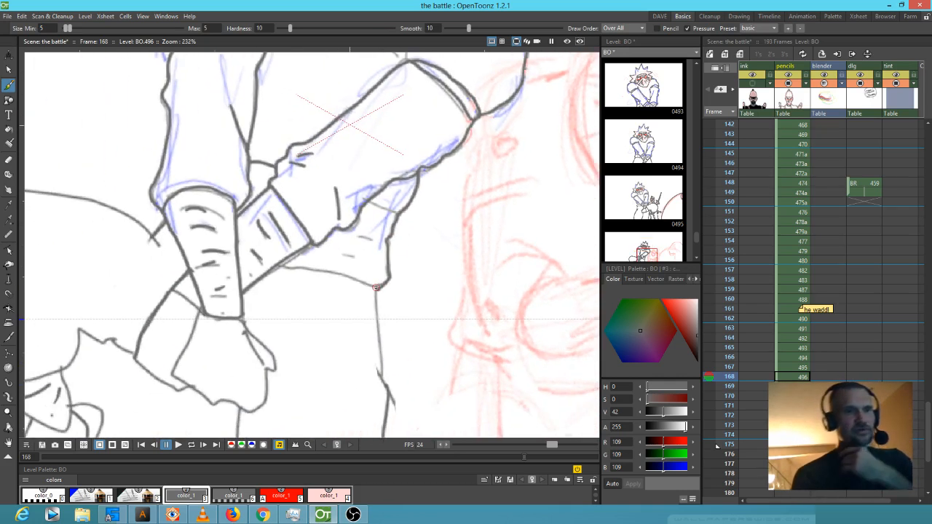
left_click_drag(288, 268, 376, 286)
left_click_drag(341, 256, 355, 254)
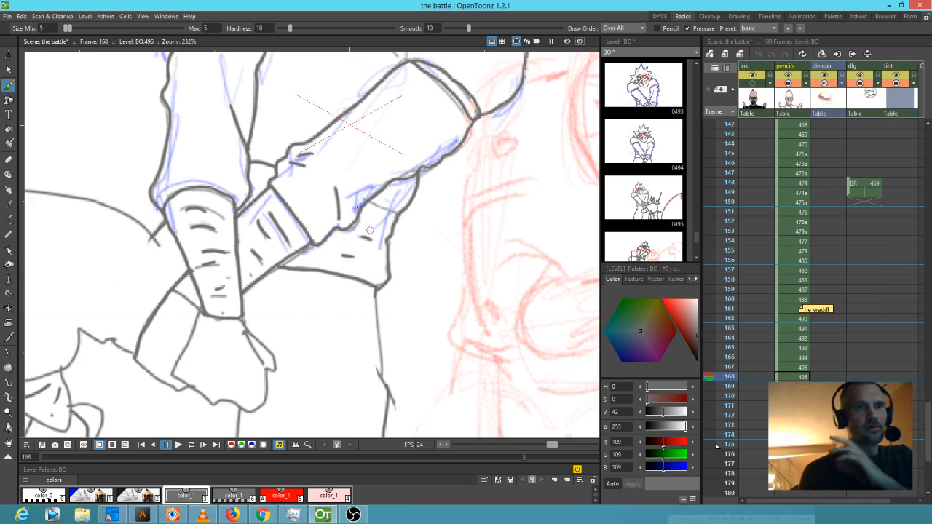
left_click_drag(374, 201, 398, 214)
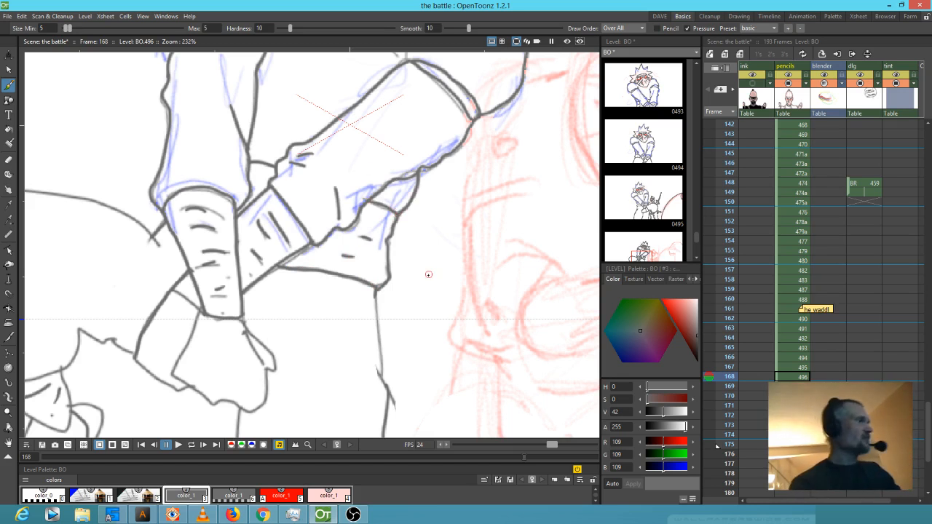
key("a")
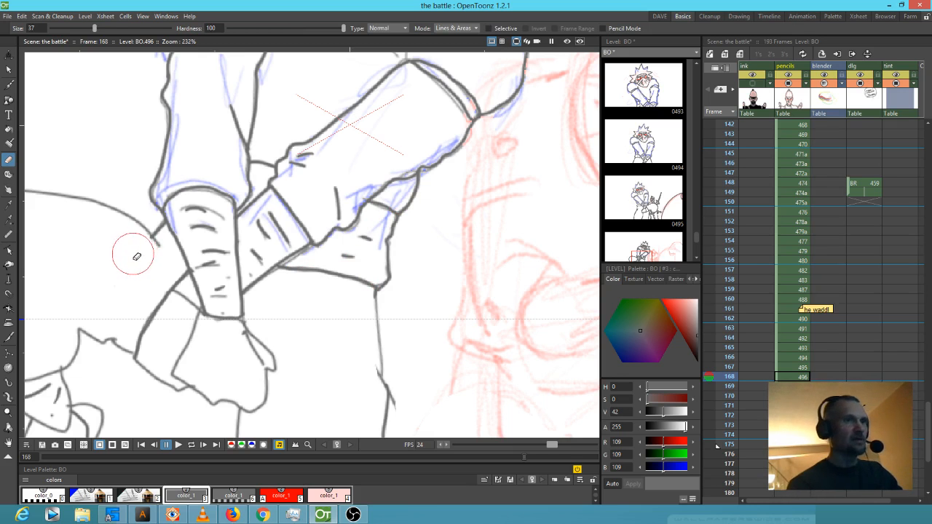
key("b")
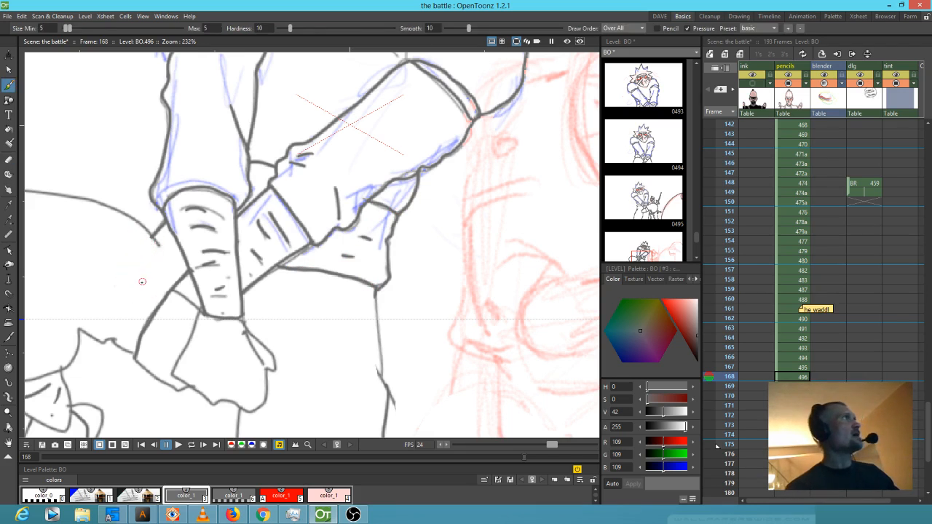
- Ink the outer sleeve edge and the armband on the red-sketched ninja beside the large fighter
left_click_drag(359, 182, 405, 338)
mouse_move(314, 190)
left_mouse_down()
mouse_move(318, 166)
mouse_move(325, 182)
left_mouse_up()
left_click_drag(529, 258, 325, 293)
left_click_drag(388, 206, 311, 356)
mouse_move(331, 308)
left_mouse_down()
mouse_move(327, 338)
mouse_move(458, 118)
left_mouse_up()
left_click_drag(441, 265, 448, 169)
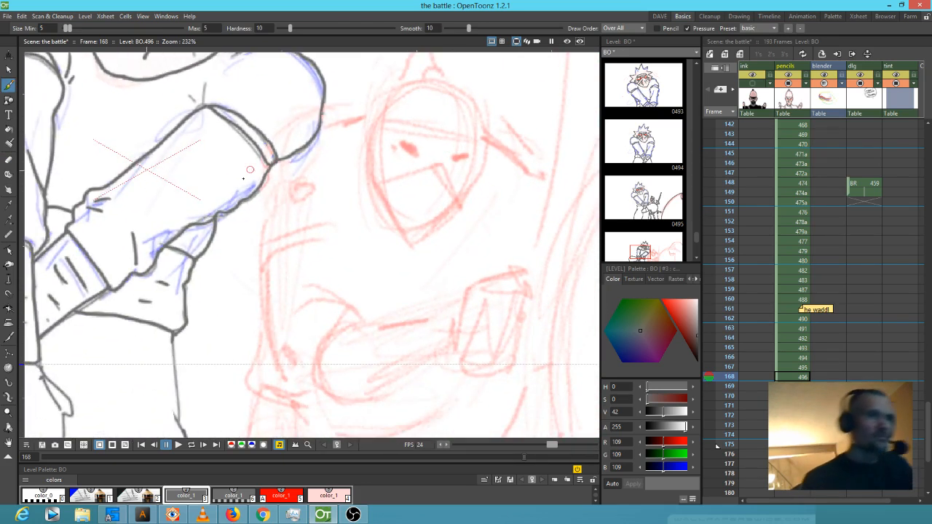
mouse_move(263, 185)
left_mouse_down()
mouse_move(265, 256)
mouse_move(330, 228)
mouse_move(350, 234)
mouse_move(266, 256)
mouse_move(278, 368)
left_mouse_up()
left_click_drag(452, 346, 478, 230)
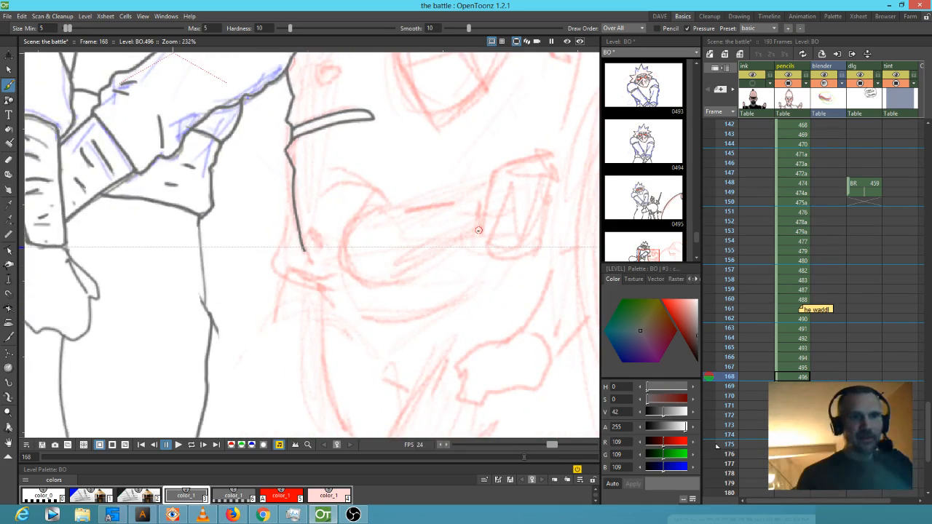
- Ink the red-sketched ninja's curved sleeve opening, elbow folds and the inner sleeve edge below the armband
mouse_move(302, 256)
left_mouse_down()
mouse_move(320, 283)
mouse_move(355, 292)
mouse_move(379, 285)
left_mouse_up()
mouse_move(346, 252)
left_mouse_down()
mouse_move(380, 209)
mouse_move(392, 211)
mouse_move(385, 195)
mouse_move(368, 189)
mouse_move(375, 192)
left_mouse_up()
left_click_drag(373, 125, 378, 168)
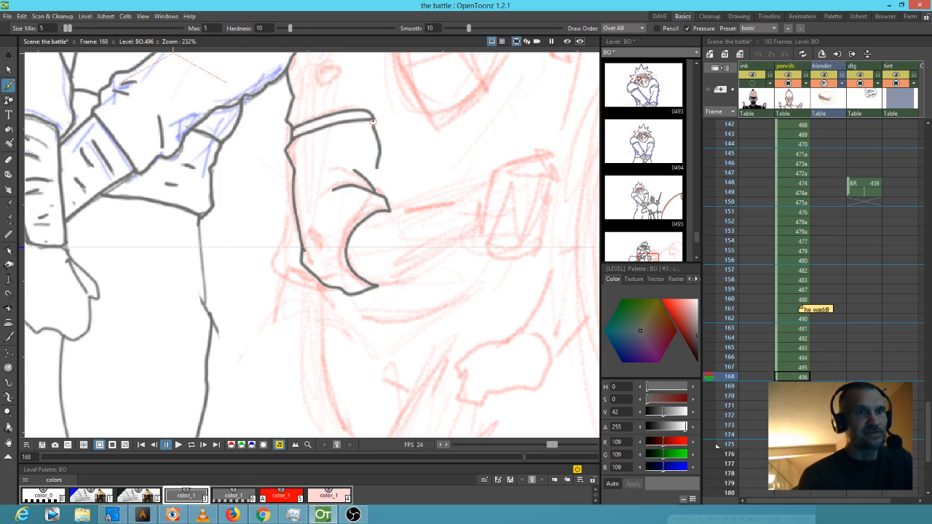
- Ink the red-sketched ninja's bent forearm from the sleeve opening to the curved wrist line, including its upper and lower edges
mouse_move(380, 104)
left_mouse_down()
mouse_move(360, 238)
mouse_move(350, 215)
mouse_move(359, 230)
left_mouse_up()
left_click_drag(513, 319, 461, 234)
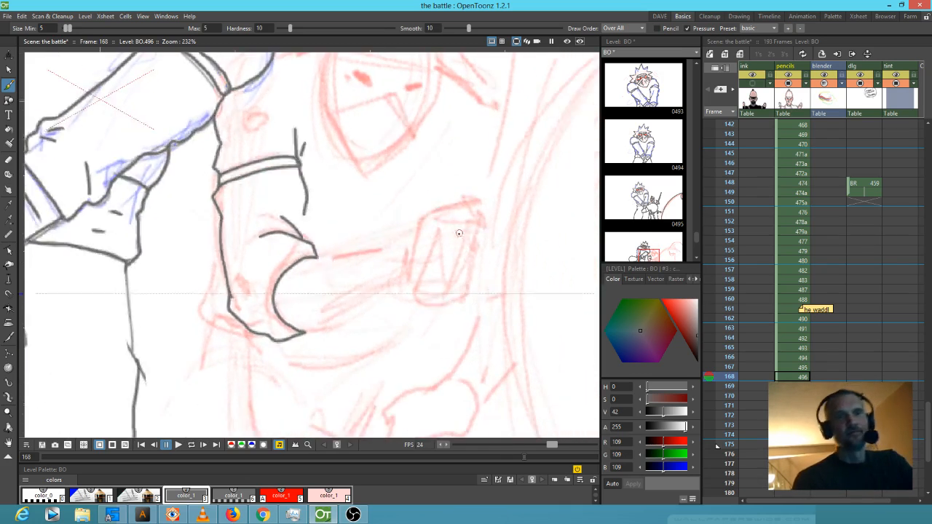
mouse_move(315, 257)
left_mouse_down()
mouse_move(402, 246)
mouse_move(407, 289)
left_mouse_up()
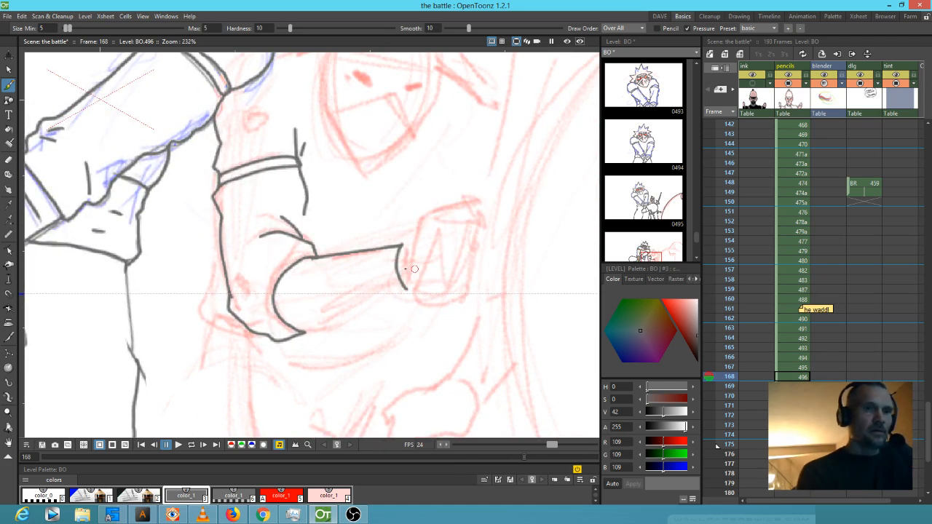
left_click_drag(320, 325, 406, 288)
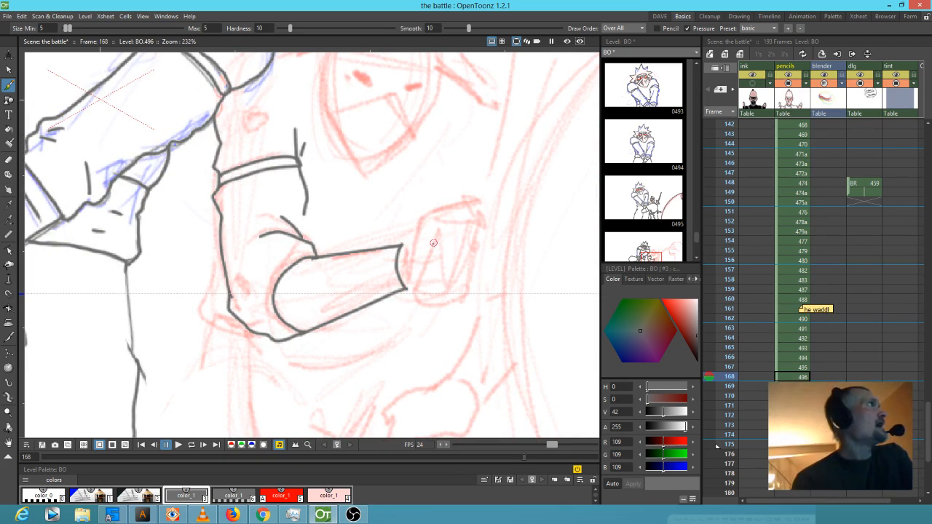
- Ink the outline of the red-sketched ninja's clenched fist, including the finger edge and the short knuckle lines
mouse_move(400, 245)
left_mouse_down()
mouse_move(428, 211)
mouse_move(487, 218)
mouse_move(468, 280)
mouse_move(405, 287)
left_mouse_up()
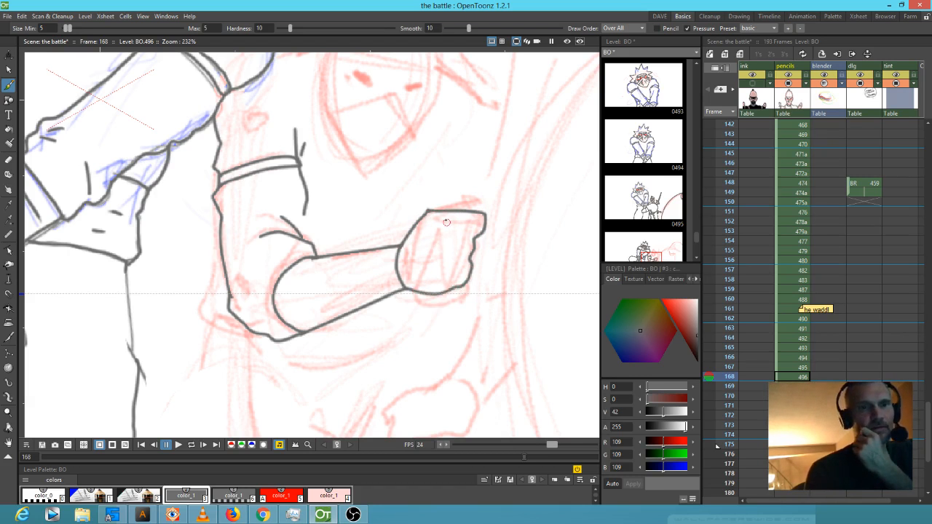
left_click_drag(445, 212, 443, 219)
mouse_move(443, 246)
left_mouse_down()
mouse_move(443, 283)
mouse_move(458, 289)
mouse_move(458, 249)
left_mouse_up()
mouse_move(450, 232)
left_mouse_down()
mouse_move(487, 249)
mouse_move(473, 256)
left_mouse_up()
- Ink the ninja's lower hand resting on the raised thigh and both edges of its forearm
mouse_move(499, 335)
left_mouse_down()
mouse_move(389, 206)
mouse_move(386, 188)
mouse_move(347, 270)
mouse_move(372, 295)
mouse_move(407, 249)
left_mouse_up()
mouse_move(348, 270)
left_mouse_down()
mouse_move(289, 294)
mouse_move(290, 306)
mouse_move(301, 306)
mouse_move(298, 335)
mouse_move(361, 326)
mouse_move(379, 277)
left_mouse_up()
mouse_move(435, 199)
left_mouse_down()
mouse_move(508, 174)
mouse_move(515, 160)
left_mouse_up()
- Ink the ninja's waist sash below the bent forearm, with its curved lower edge and inner fold lines
mouse_move(239, 170)
left_mouse_down()
mouse_move(297, 192)
mouse_move(244, 190)
mouse_move(291, 197)
mouse_move(361, 186)
mouse_move(423, 149)
left_mouse_up()
left_click_drag(299, 182, 358, 169)
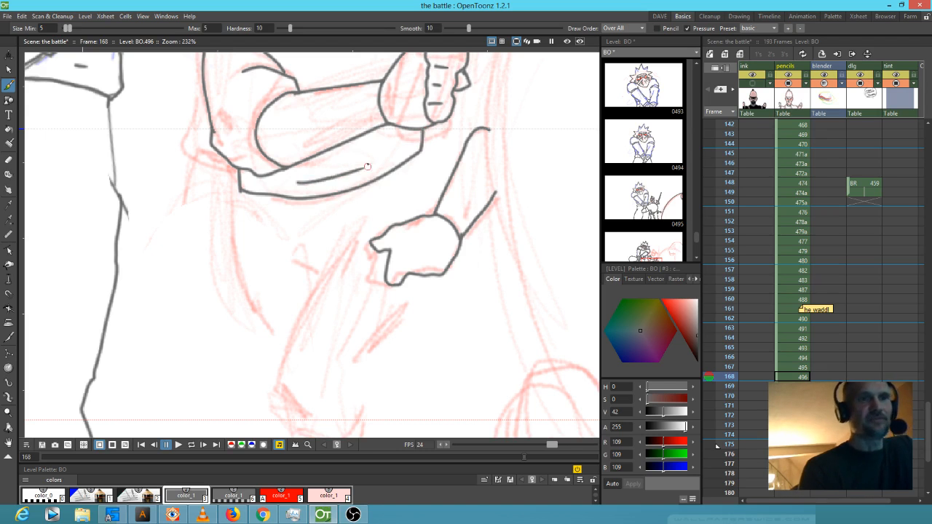
left_click_drag(399, 135, 346, 153)
- Ink the ninja's trouser side, the raised thigh's upper edge with its crotch crease, and the rounded trouser end around the bent knee
mouse_move(266, 184)
left_mouse_down()
mouse_move(312, 182)
mouse_move(235, 191)
mouse_move(258, 324)
mouse_move(283, 365)
left_mouse_up()
left_click_drag(369, 328, 424, 226)
mouse_move(425, 114)
left_mouse_down()
mouse_move(330, 259)
mouse_move(330, 296)
left_mouse_up()
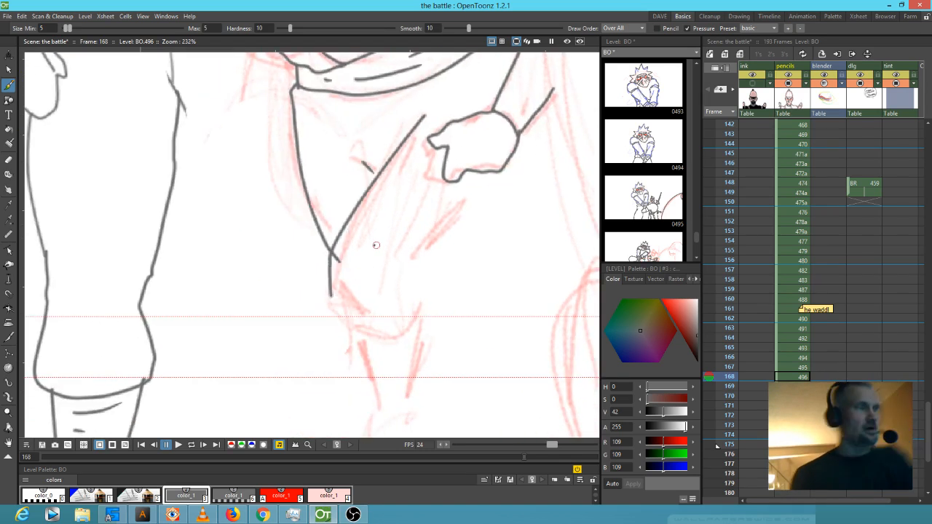
key("e")
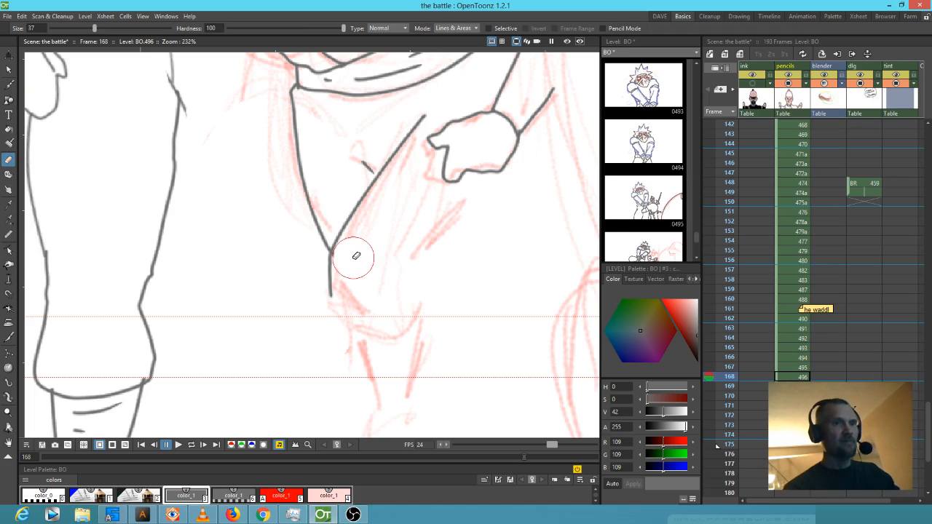
key("b")
mouse_move(335, 295)
left_mouse_down()
mouse_move(351, 328)
mouse_move(372, 343)
mouse_move(412, 337)
mouse_move(432, 315)
mouse_move(427, 248)
mouse_move(471, 210)
left_mouse_up()
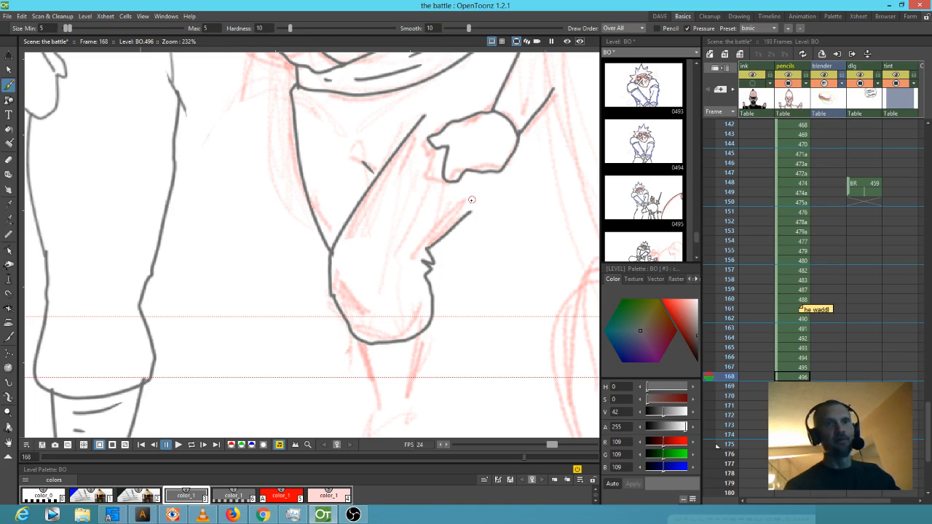
- Extend the raised thigh's underside up to the resting hand and ink the hip line from the sash down to the forearm
left_click_drag(532, 208, 435, 310)
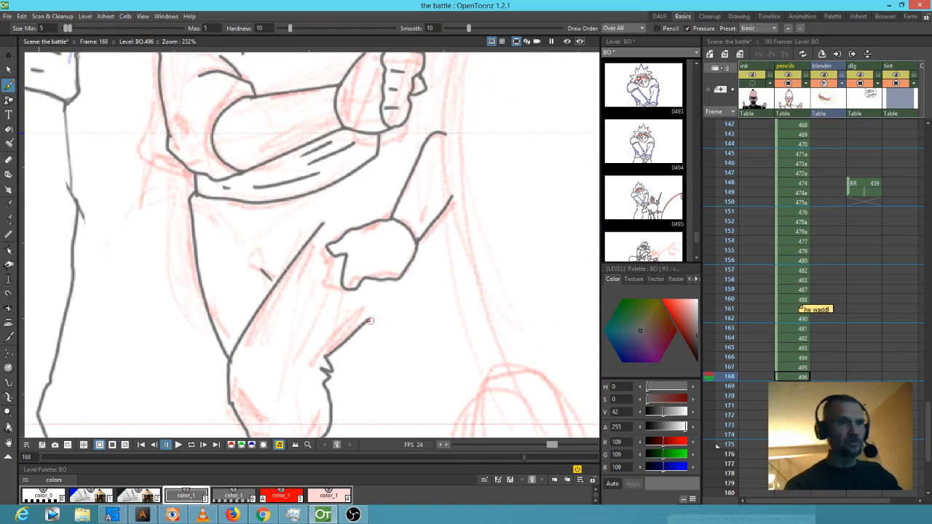
left_click_drag(367, 318, 396, 275)
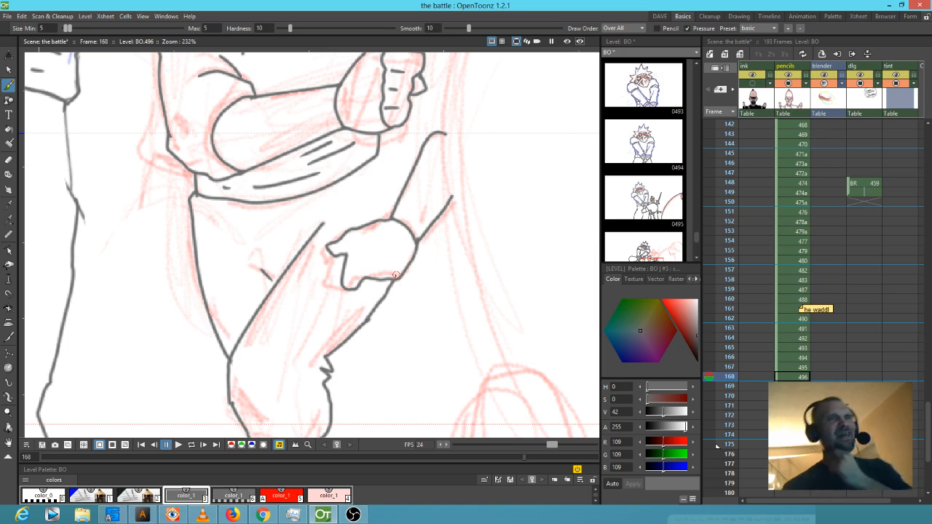
left_click_drag(378, 149, 394, 203)
left_click_drag(442, 185, 374, 291)
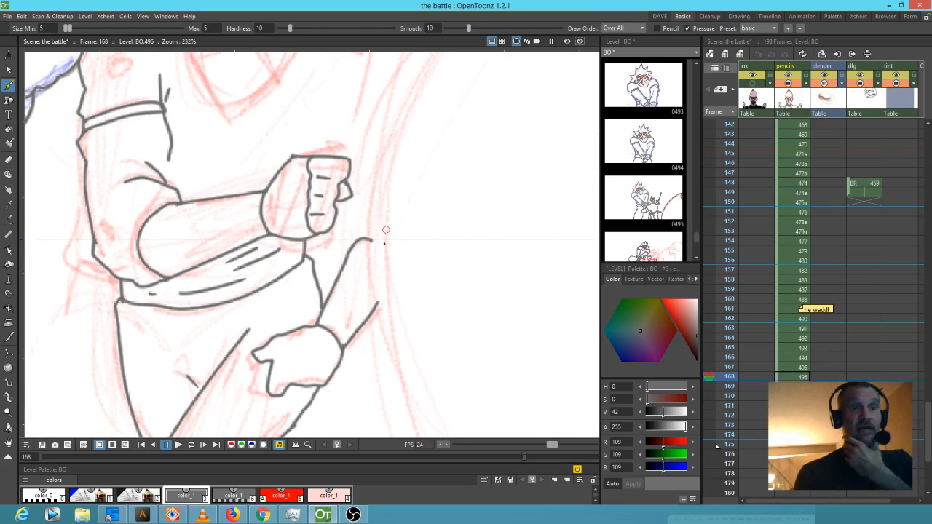
left_click_drag(371, 209, 332, 261)
- Ink the large round figure's curved outline beside the ninja and the narrow rounded shape at its lower edge
left_click_drag(417, 289, 405, 254)
scroll(406, 259, "down", 6)
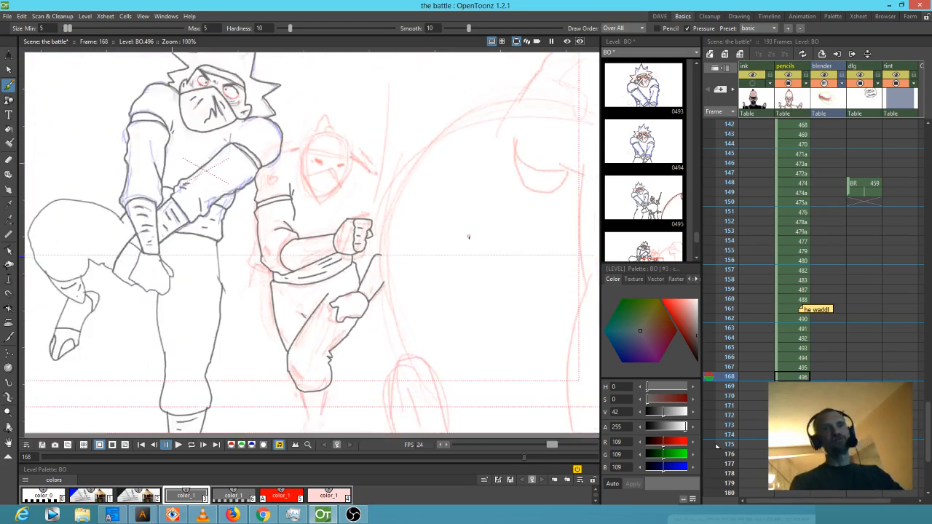
left_click_drag(488, 218, 442, 183)
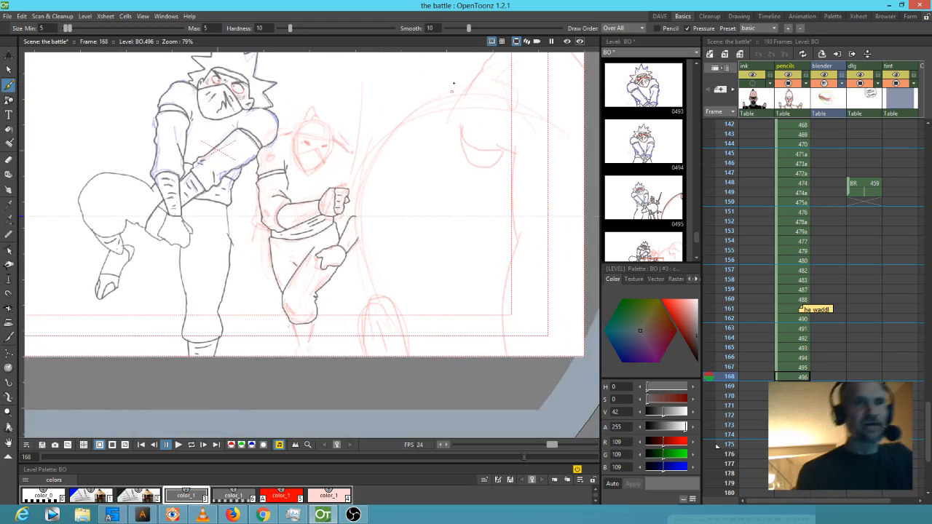
mouse_move(461, 96)
left_mouse_down()
mouse_move(429, 104)
mouse_move(385, 151)
left_mouse_up()
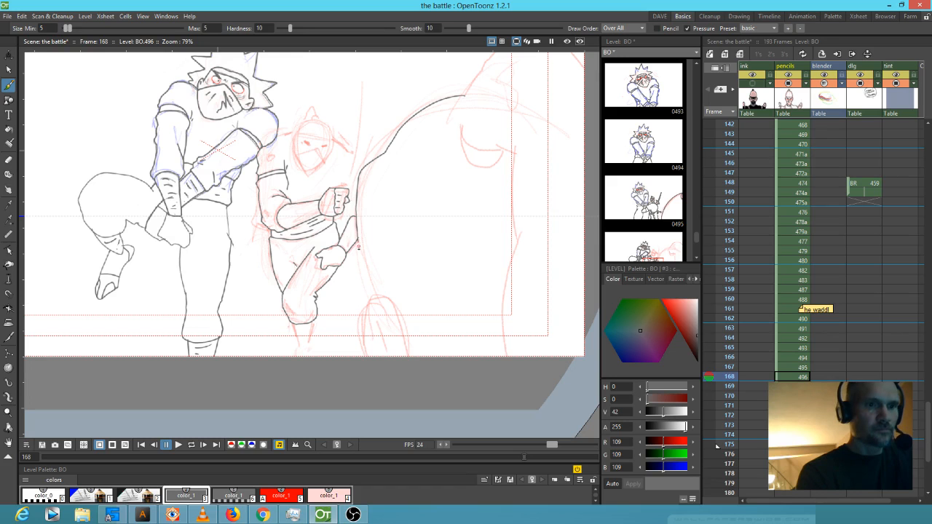
left_click_drag(363, 265, 377, 297)
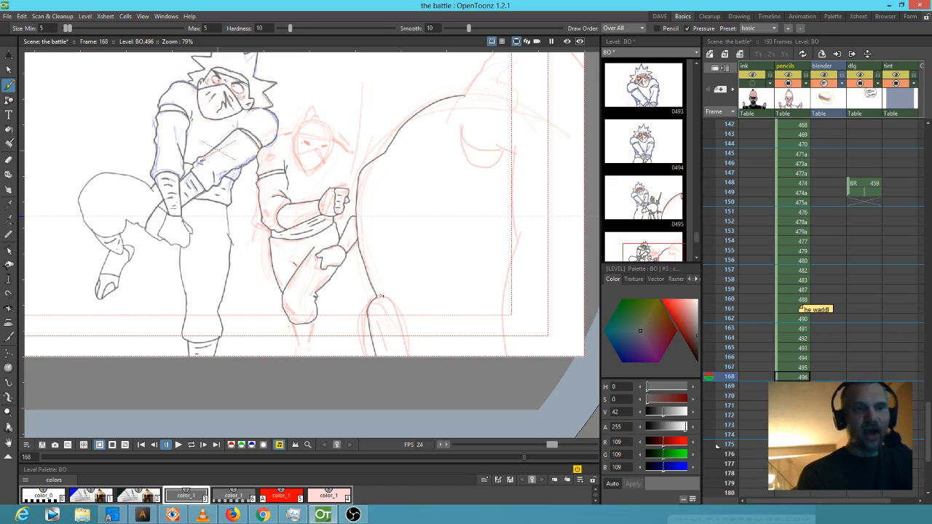
left_click_drag(376, 317, 388, 354)
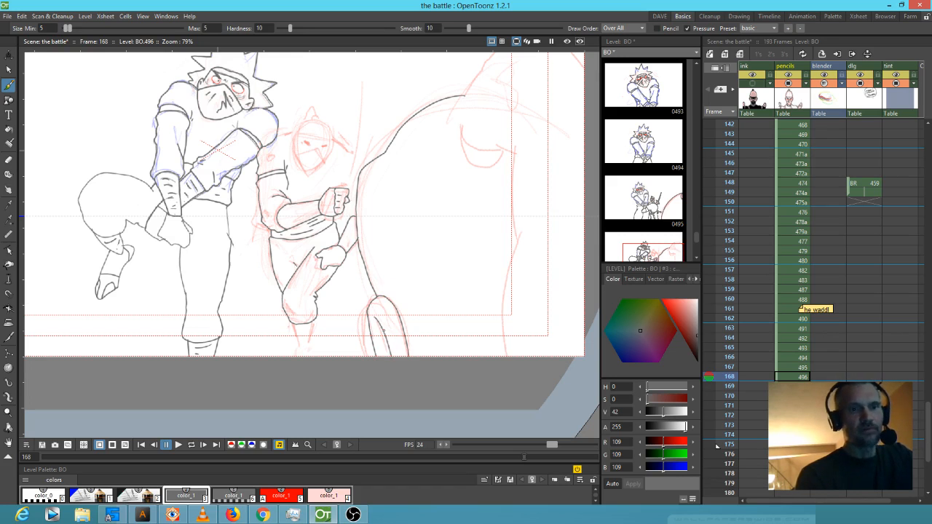
- Ink the large round figure's crescent shape, the humped outline above it and the long far side edge
left_click_drag(507, 256, 409, 317)
mouse_move(363, 185)
left_mouse_down()
mouse_move(365, 209)
mouse_move(384, 227)
mouse_move(408, 210)
left_mouse_up()
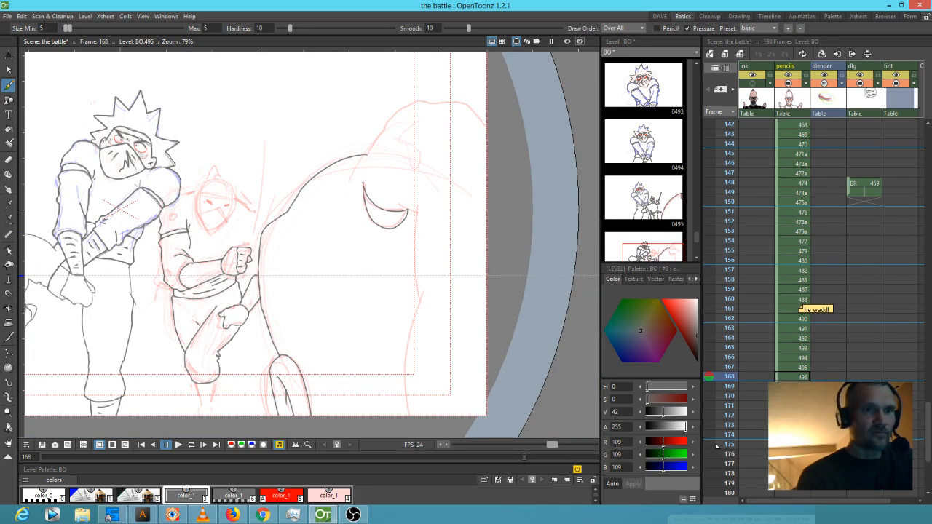
left_click_drag(382, 127, 413, 97)
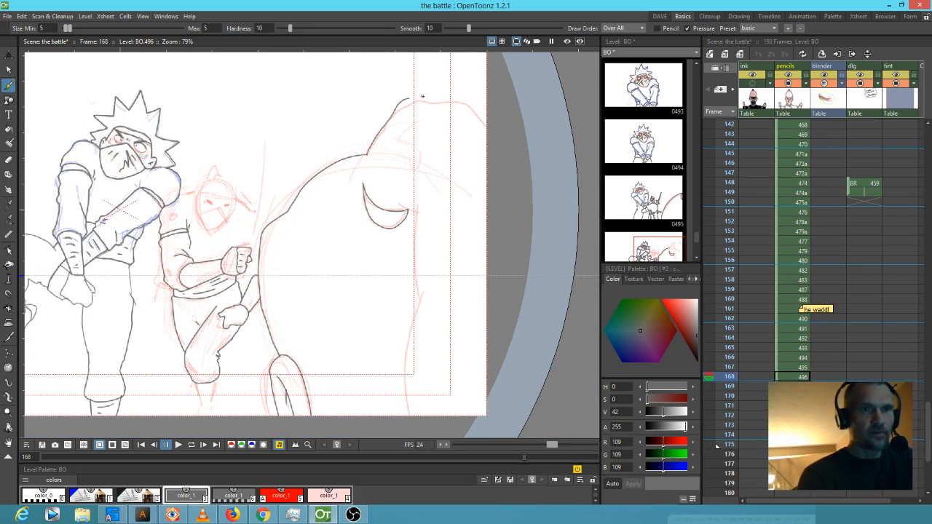
left_click_drag(483, 118, 493, 131)
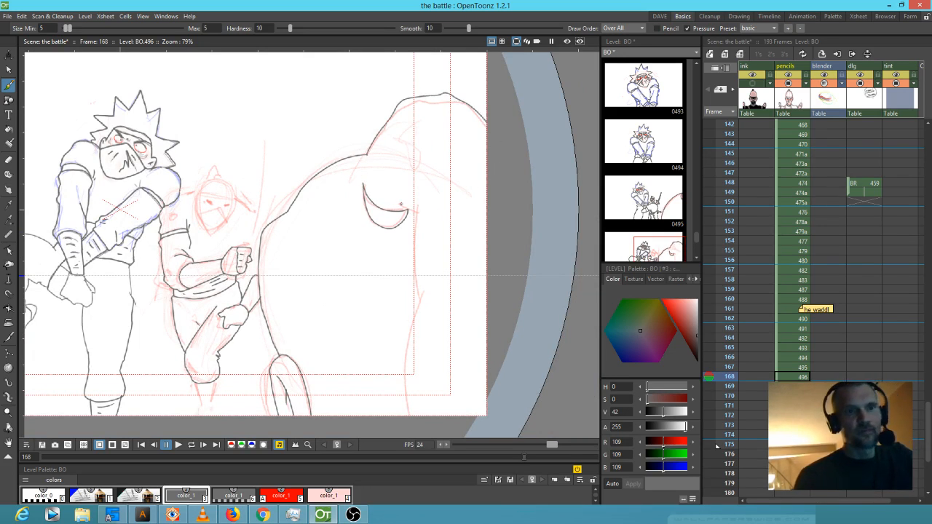
left_click_drag(415, 258, 406, 394)
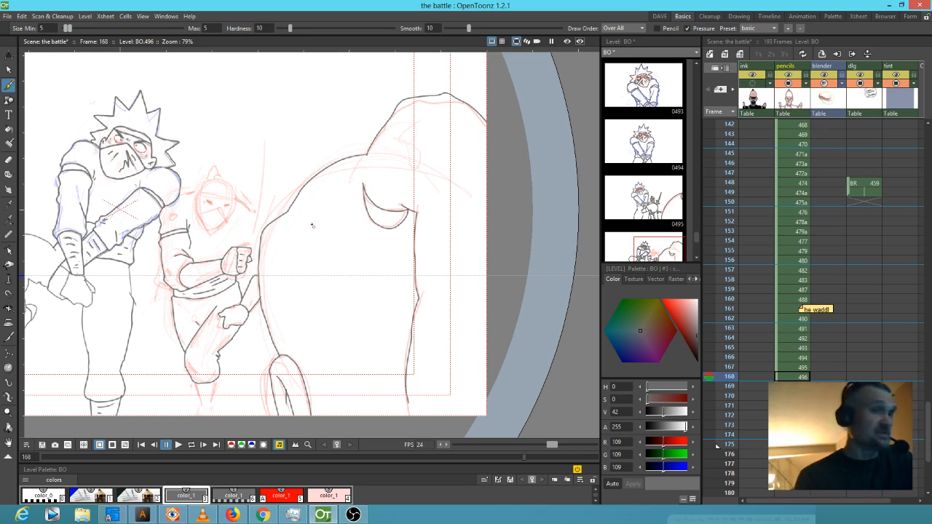
- Add curved fold lines across the body of the large round figure
left_click_drag(278, 279, 332, 199)
mouse_move(333, 274)
left_mouse_down()
mouse_move(292, 297)
mouse_move(336, 319)
left_mouse_up()
left_click_drag(294, 341, 359, 361)
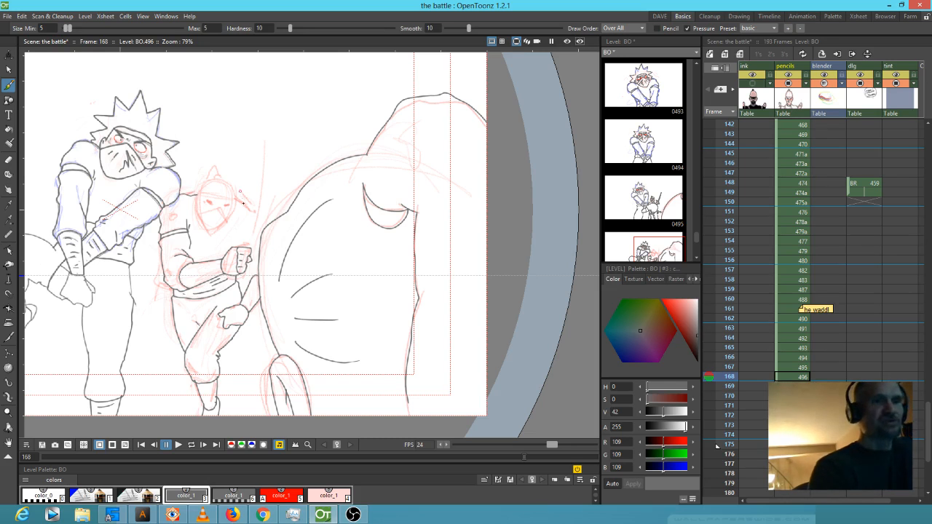
- Ink the red-sketched ninja's ear, pointed face outline and rounded top of the head
mouse_move(264, 232)
left_mouse_down()
mouse_move(270, 212)
mouse_move(286, 223)
left_mouse_up()
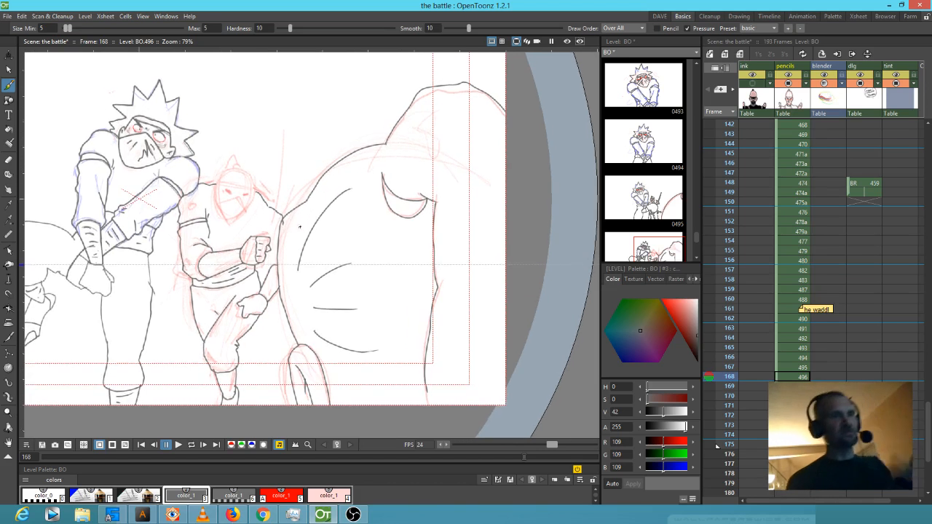
key("a")
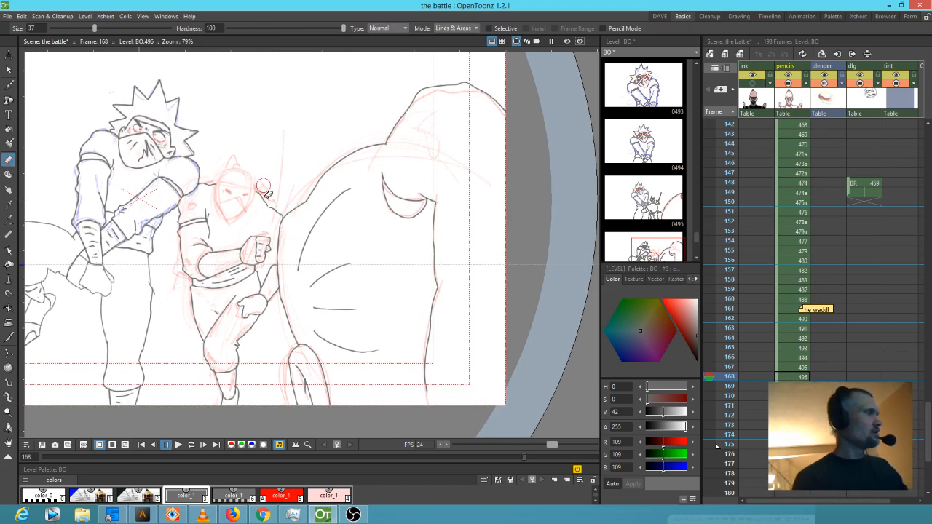
key("shift+space")
left_click_drag(269, 210, 308, 154)
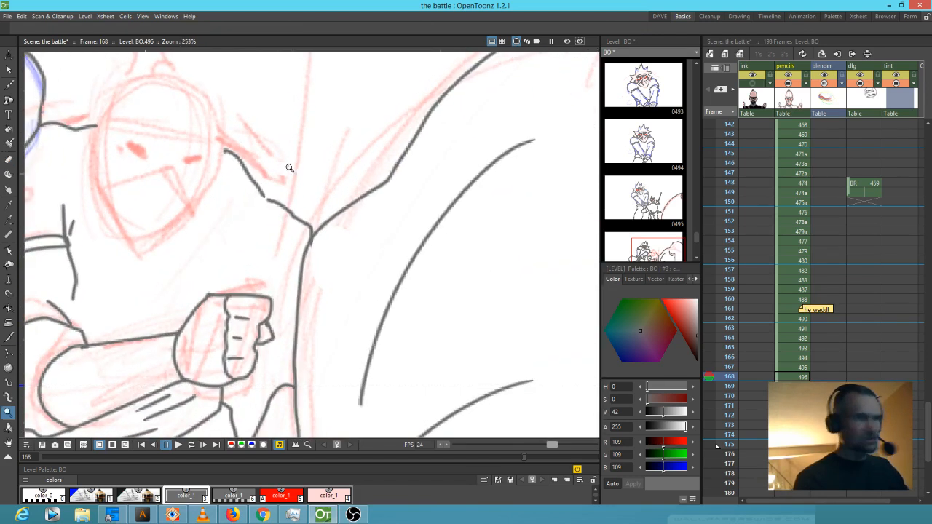
key("b")
left_click_drag(272, 192, 412, 236)
mouse_move(238, 174)
left_mouse_down()
mouse_move(237, 209)
mouse_move(244, 199)
mouse_move(250, 237)
mouse_move(288, 285)
mouse_move(344, 240)
mouse_move(367, 179)
left_mouse_up()
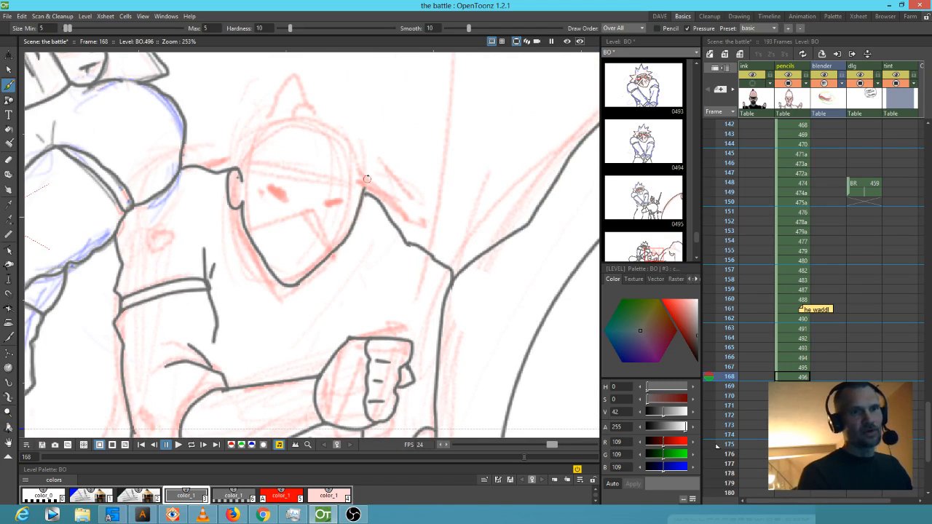
mouse_move(237, 161)
left_mouse_down()
mouse_move(258, 133)
mouse_move(300, 111)
mouse_move(334, 122)
mouse_move(357, 148)
mouse_move(364, 192)
left_mouse_up()
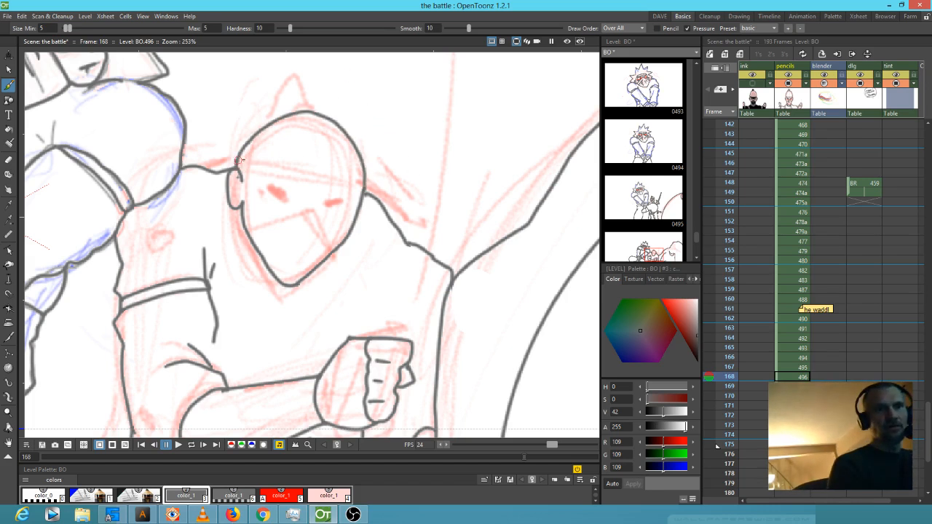
- Ink the upper and lower edges of the ninja's headband and draw both narrowed eyes beneath it
mouse_move(237, 160)
left_mouse_down()
mouse_move(293, 155)
mouse_move(364, 170)
left_mouse_up()
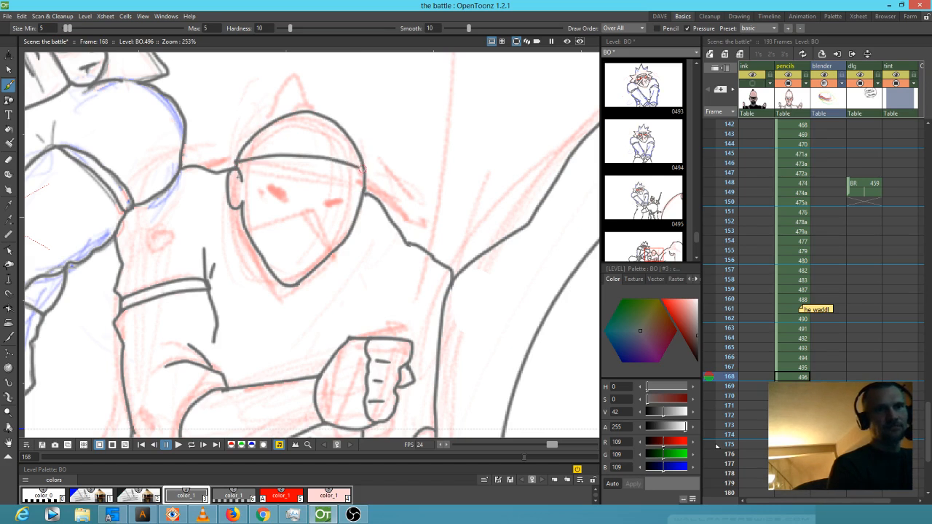
left_click_drag(239, 173, 367, 177)
mouse_move(268, 187)
left_mouse_down()
mouse_move(284, 191)
mouse_move(264, 187)
left_mouse_up()
mouse_move(352, 193)
left_mouse_down()
mouse_move(331, 205)
mouse_move(347, 198)
mouse_move(295, 192)
left_mouse_up()
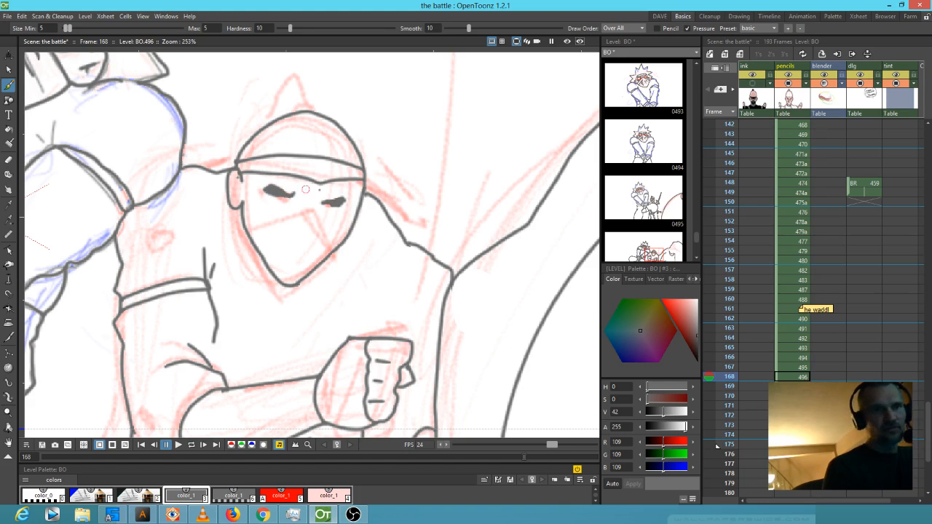
- Ink the ninja's face mask edge with its zigzag wrinkles, and the topknot on the head
mouse_move(244, 227)
left_mouse_down()
mouse_move(304, 206)
mouse_move(342, 243)
left_mouse_up()
mouse_move(277, 234)
left_mouse_down()
mouse_move(295, 222)
mouse_move(296, 264)
left_mouse_up()
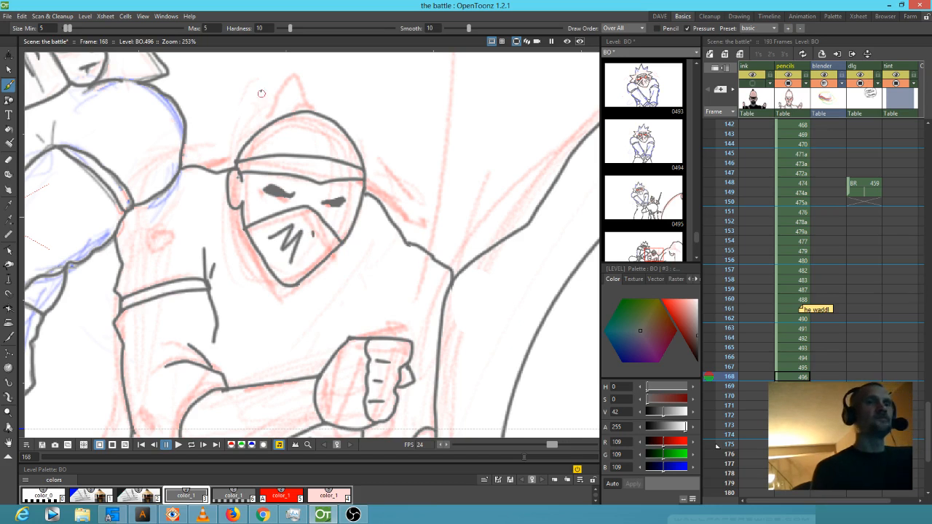
mouse_move(311, 109)
left_mouse_down()
mouse_move(297, 107)
mouse_move(310, 96)
mouse_move(301, 72)
mouse_move(285, 71)
mouse_move(262, 124)
mouse_move(282, 96)
mouse_move(299, 103)
left_mouse_up()
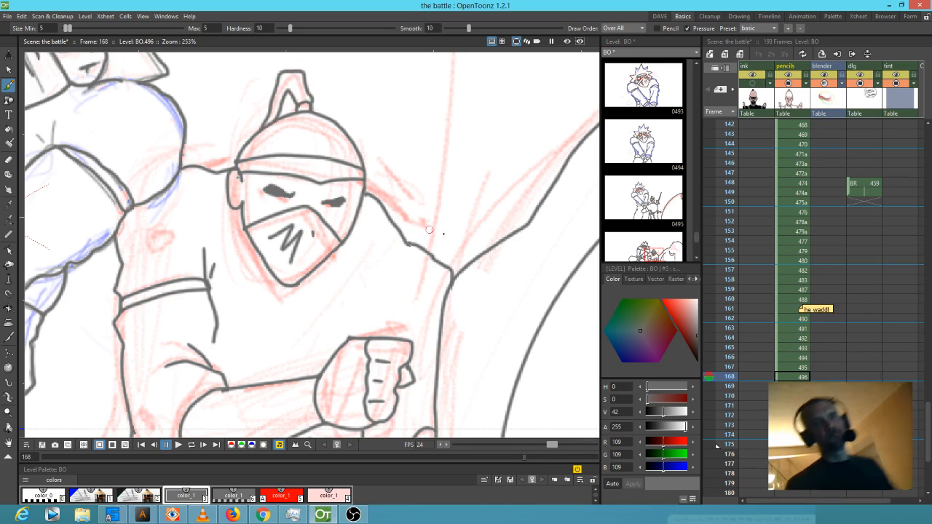
- Compare with frame 167, then ink both edges of the ninja's diagonal chest strap and the hip line below the sash in frame 168
mouse_move(424, 246)
left_mouse_down()
mouse_move(434, 214)
mouse_move(430, 244)
mouse_move(453, 210)
mouse_move(439, 217)
left_mouse_up()
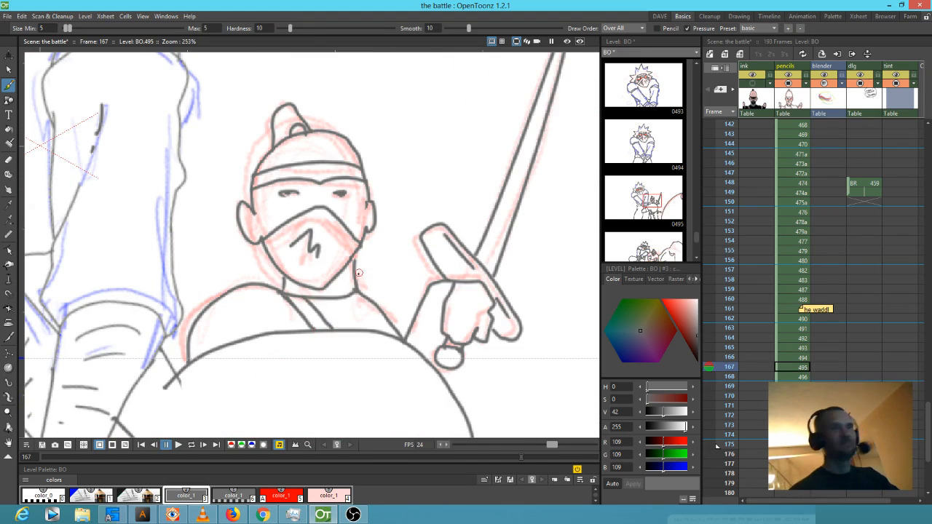
key(".")
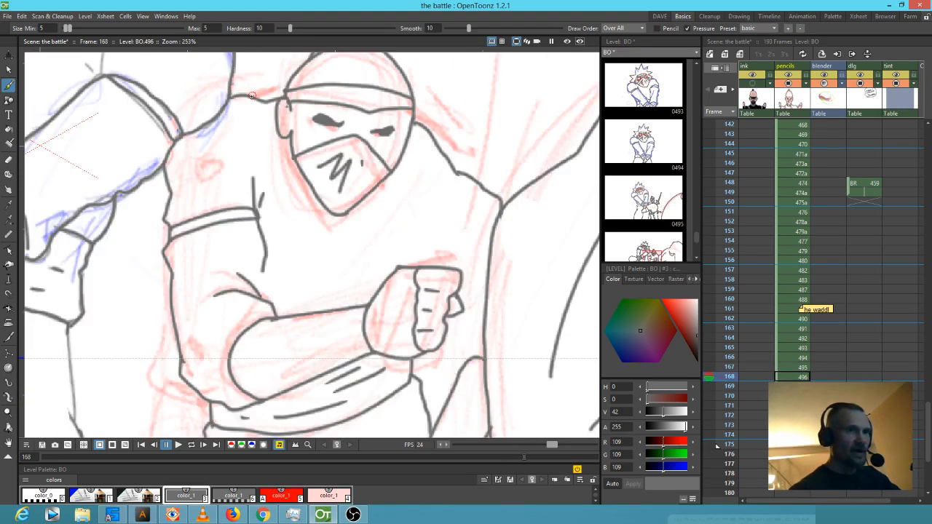
mouse_move(257, 113)
left_mouse_down()
mouse_move(284, 208)
mouse_move(338, 308)
left_mouse_up()
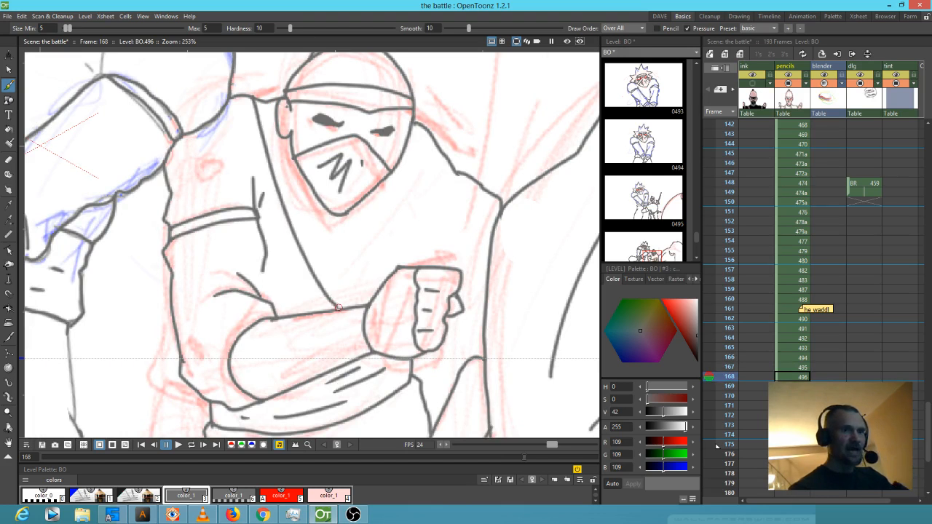
left_click_drag(439, 412, 439, 365)
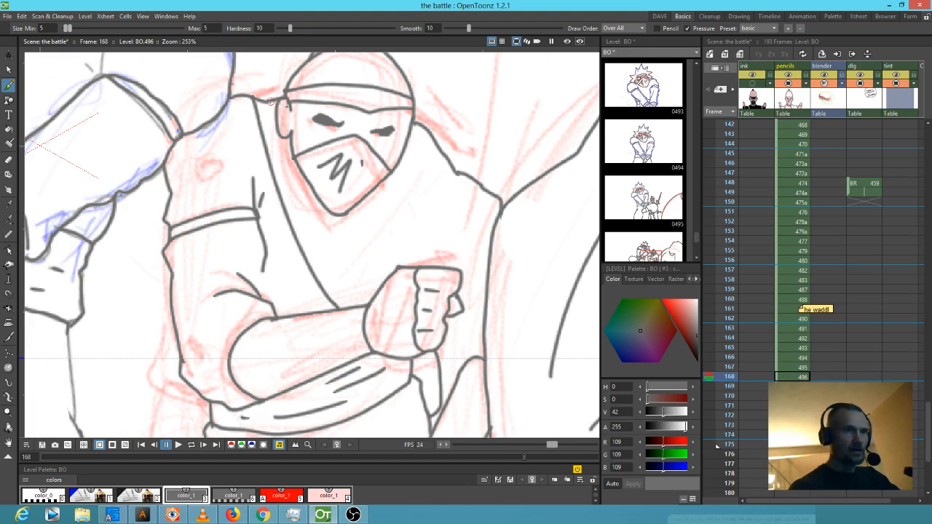
mouse_move(283, 140)
left_mouse_down()
mouse_move(294, 186)
mouse_move(357, 303)
left_mouse_up()
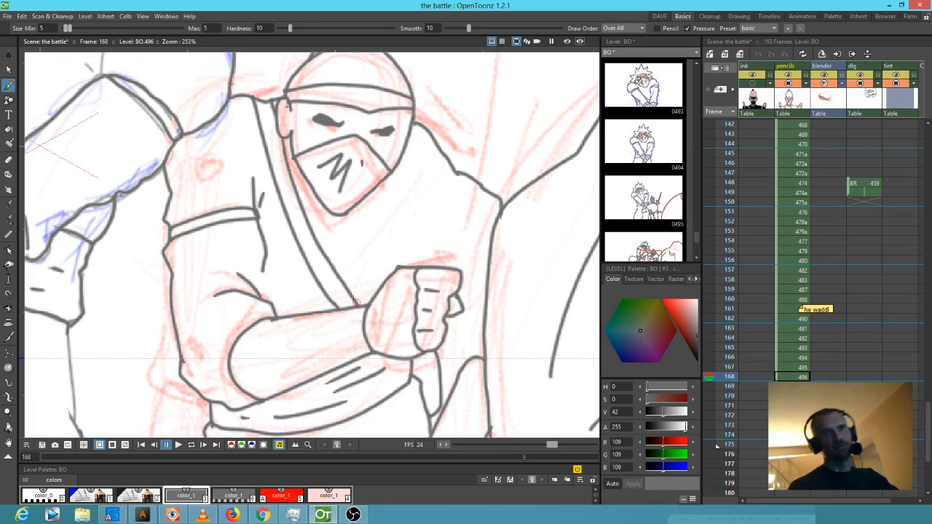
- Ink small fold marks on the ninja's shoulder and the body line running from the raised fist down to the lower forearm
mouse_move(450, 180)
left_mouse_down()
mouse_move(448, 198)
mouse_move(457, 192)
left_mouse_up()
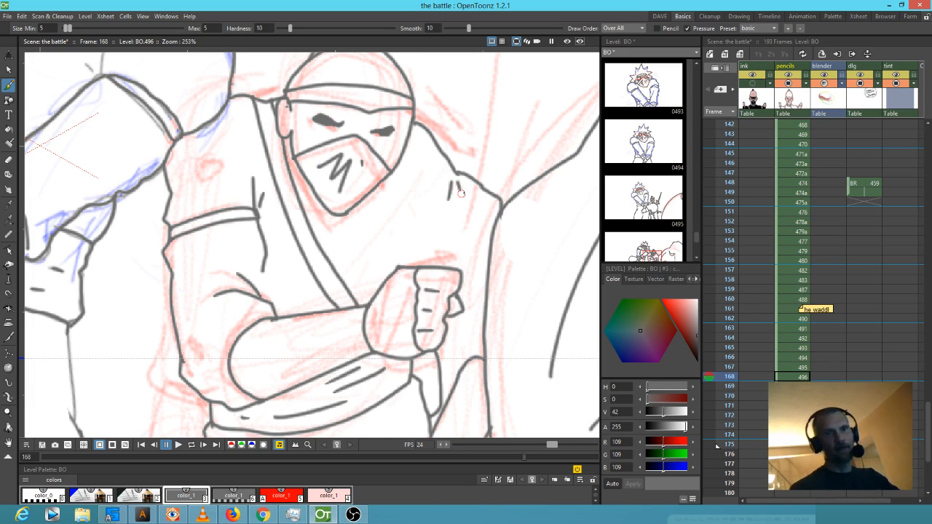
left_click_drag(461, 284, 486, 280)
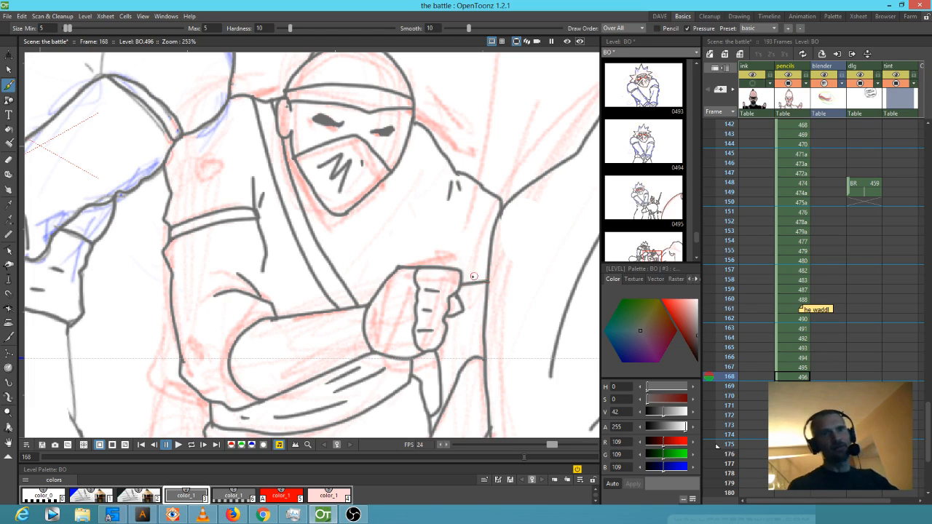
scroll(484, 279, "down", 4)
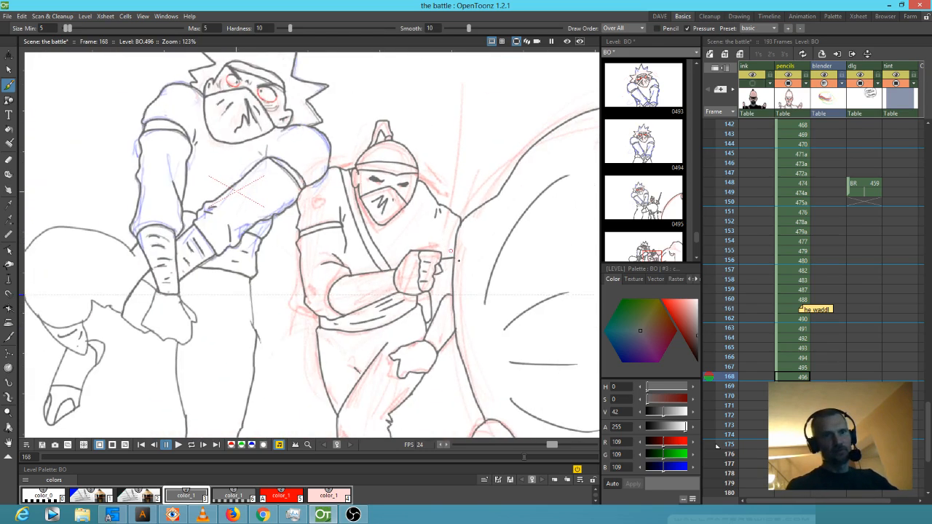
scroll(442, 237, "up", 4)
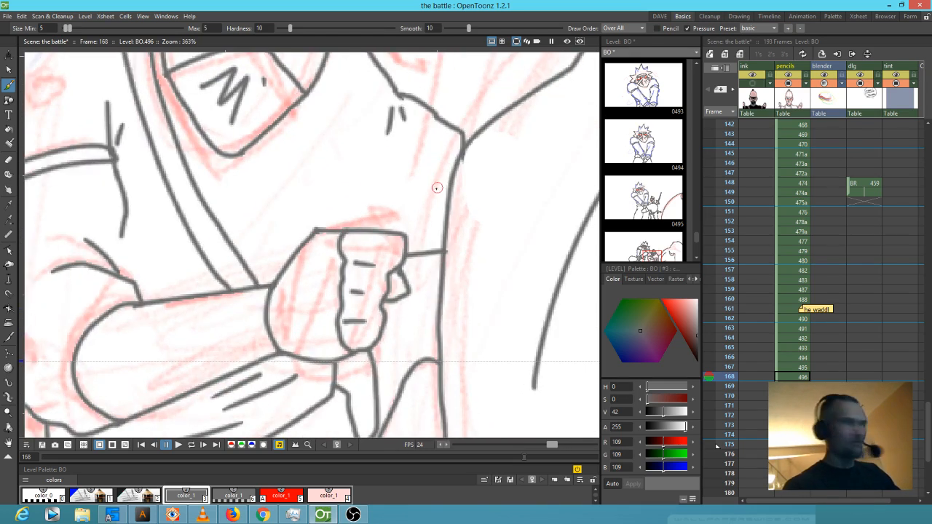
key("ctrl+z")
left_click_drag(400, 305, 418, 367)
scroll(417, 368, "down", 1)
scroll(437, 361, "down", 8)
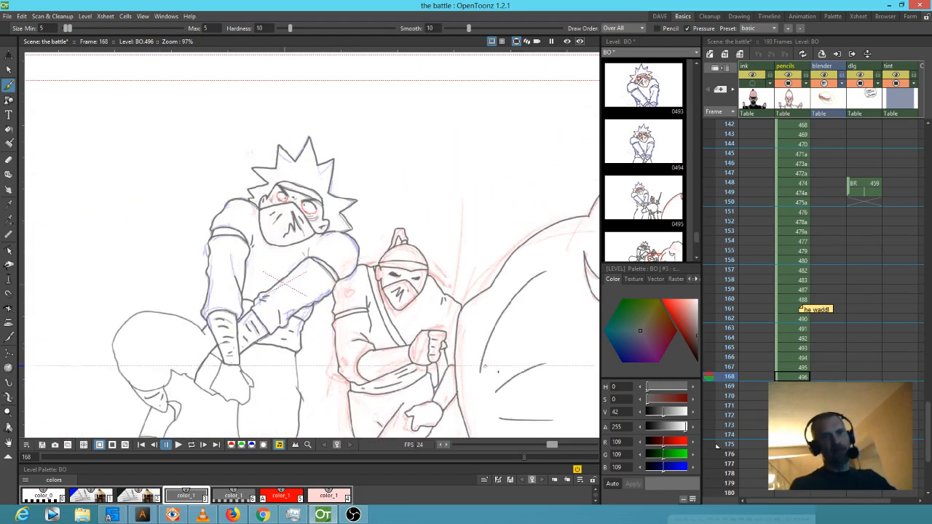
scroll(364, 231, "up", 8)
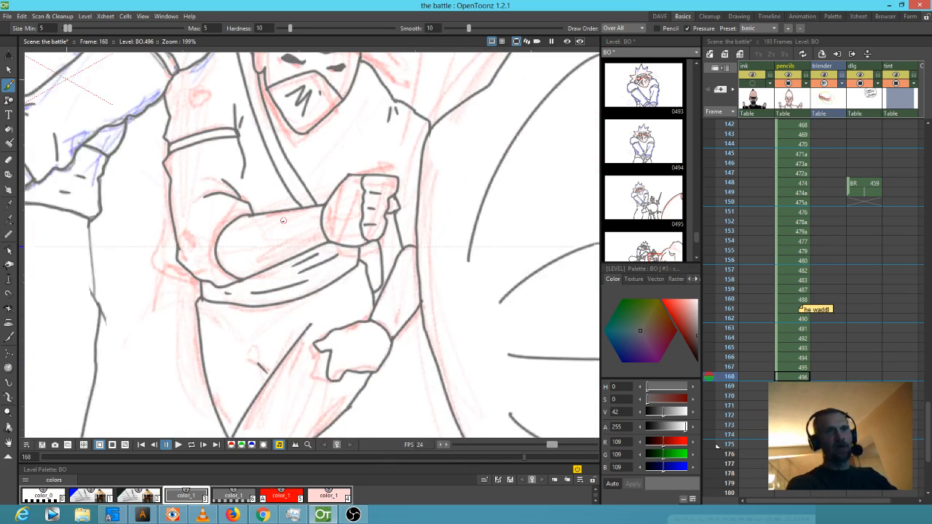
- Ink the sword guard above the ninja's fist, erasing one end with the eraser at size 13 and redrawing it rounded
mouse_move(358, 169)
left_mouse_down()
mouse_move(335, 159)
mouse_move(387, 152)
mouse_move(443, 160)
mouse_move(392, 260)
left_mouse_up()
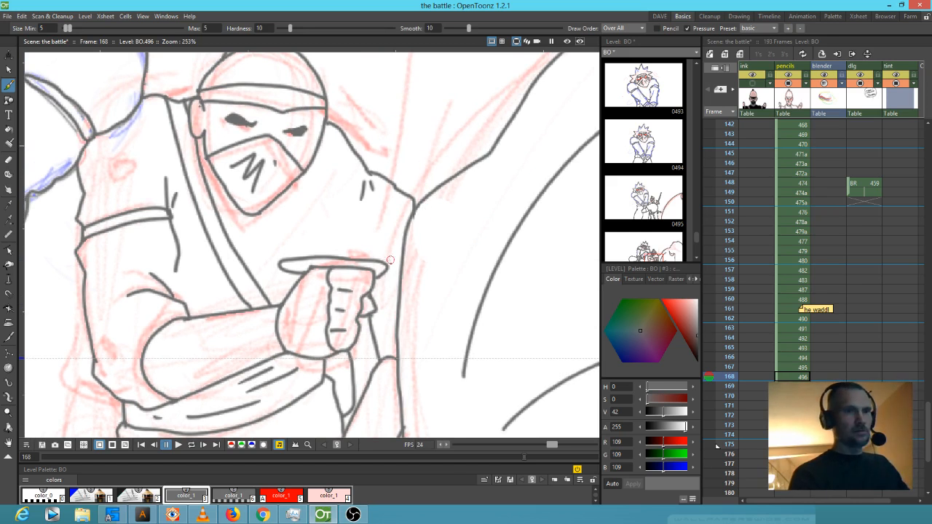
key("a")
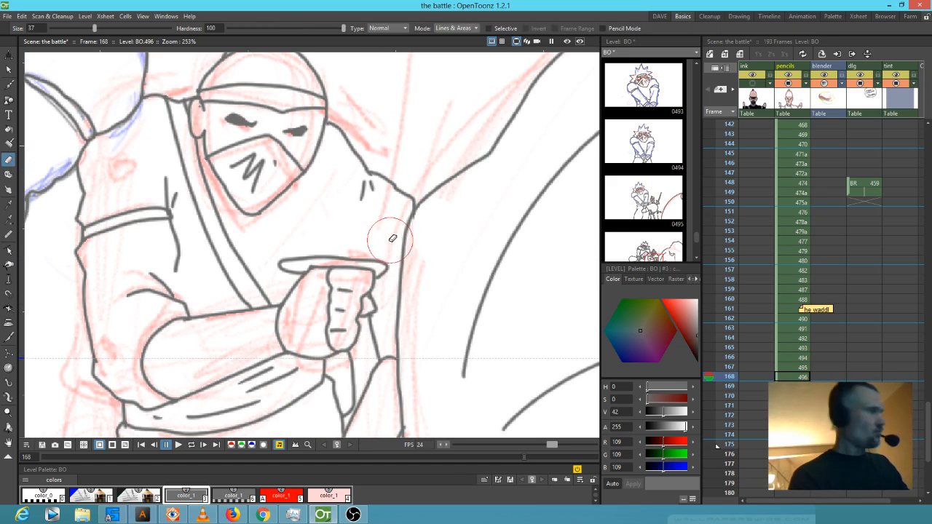
key("u")
key("u")
key("u")
key("u")
key("u")
key("u")
key("u")
key("u")
key("u")
key("u")
key("u")
key("u")
key("u")
key("u")
key("u")
key("u")
key("u")
key("u")
key("u")
key("u")
left_click_drag(387, 254, 384, 268)
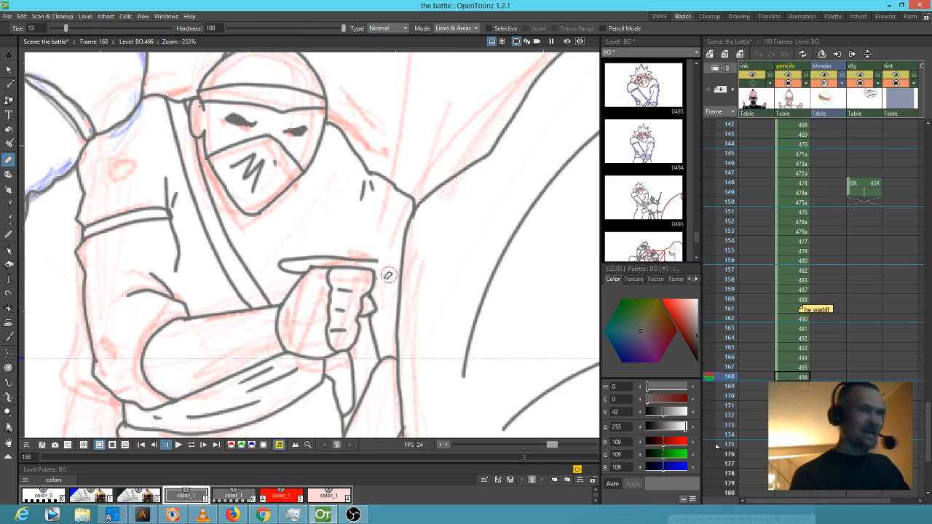
key("b")
mouse_move(373, 275)
left_mouse_down()
mouse_move(399, 265)
mouse_move(377, 259)
left_mouse_up()
- Ink both edges of the sword blade up from the guard and erase the ninja's shoulder lines crossing inside it
mouse_move(403, 219)
left_mouse_down()
mouse_move(393, 259)
mouse_move(358, 281)
left_mouse_up()
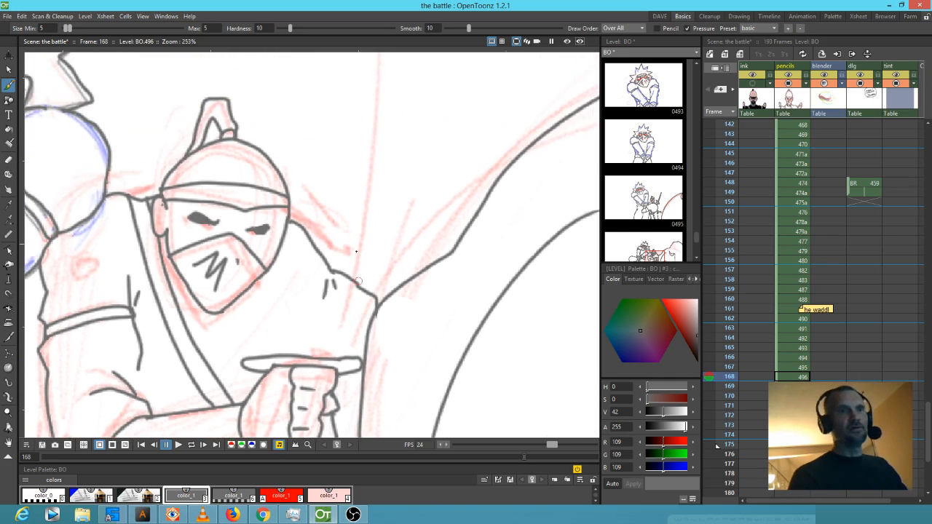
mouse_move(291, 354)
left_mouse_down()
mouse_move(337, 107)
mouse_move(299, 268)
left_mouse_up()
mouse_move(300, 300)
left_mouse_down()
mouse_move(322, 161)
mouse_move(323, 351)
mouse_move(377, 295)
mouse_move(417, 173)
mouse_move(382, 185)
mouse_move(353, 373)
left_mouse_up()
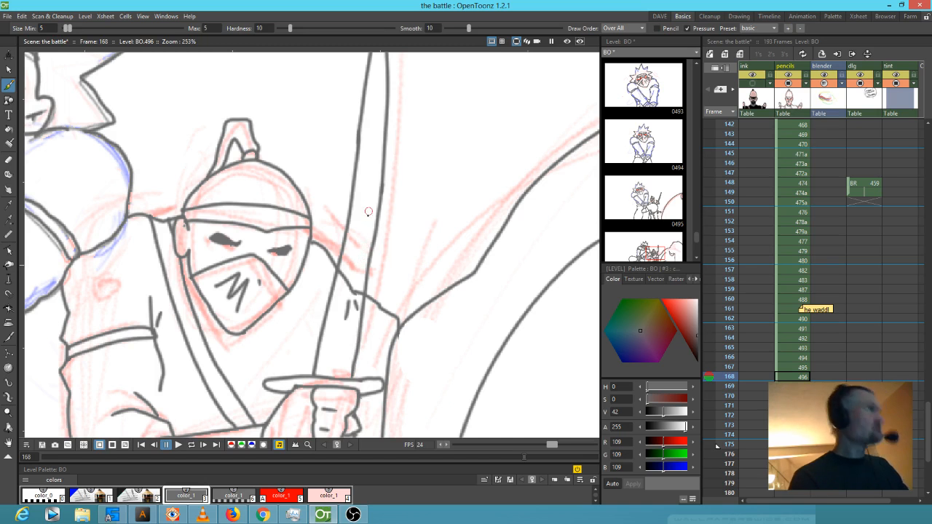
key("e")
mouse_move(358, 276)
left_mouse_down()
mouse_move(348, 318)
mouse_move(349, 263)
left_mouse_up()
- Ink short wrap creases across both of the ninja's forearms
left_click_drag(456, 357, 492, 174)
left_click_drag(493, 303, 500, 219)
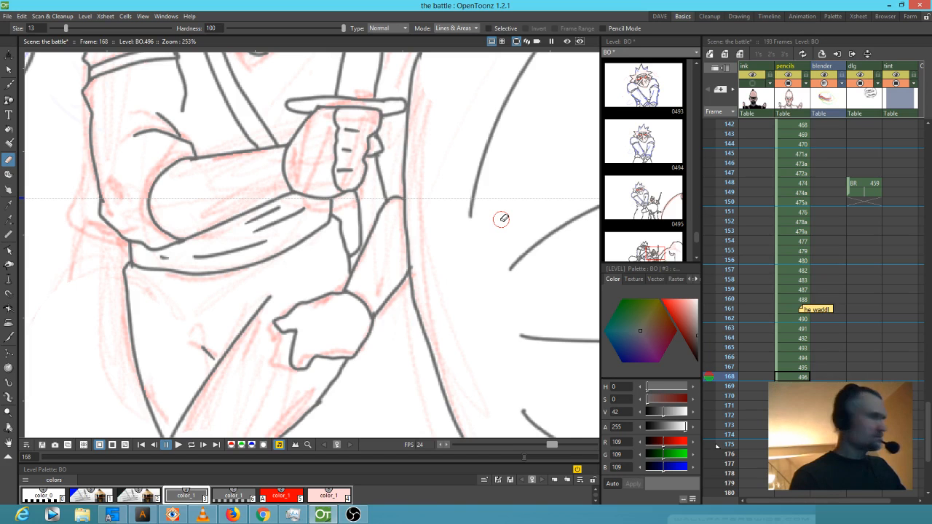
key("b")
mouse_move(359, 281)
left_mouse_down()
mouse_move(374, 289)
mouse_move(377, 249)
mouse_move(390, 228)
left_mouse_up()
mouse_move(375, 264)
left_mouse_down()
mouse_move(388, 270)
mouse_move(398, 252)
mouse_move(391, 278)
left_mouse_up()
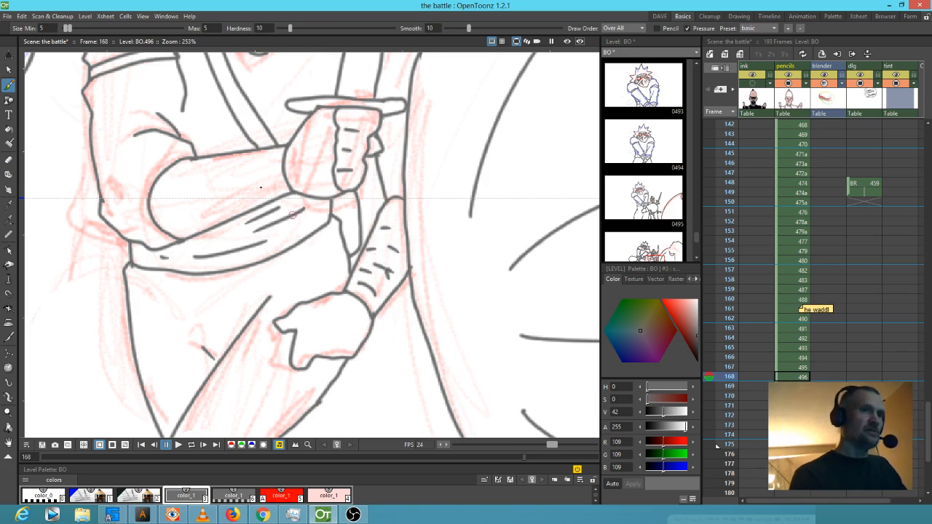
mouse_move(266, 182)
left_mouse_down()
mouse_move(260, 162)
mouse_move(244, 206)
left_mouse_up()
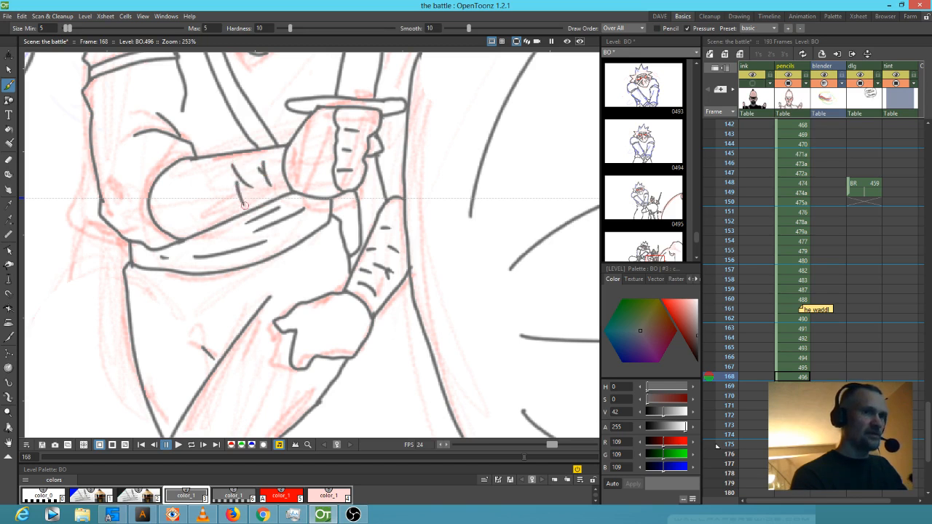
left_click_drag(219, 162, 223, 205)
mouse_move(203, 165)
left_mouse_down()
mouse_move(192, 190)
mouse_move(214, 215)
mouse_move(191, 207)
mouse_move(174, 216)
mouse_move(184, 225)
mouse_move(182, 176)
left_mouse_up()
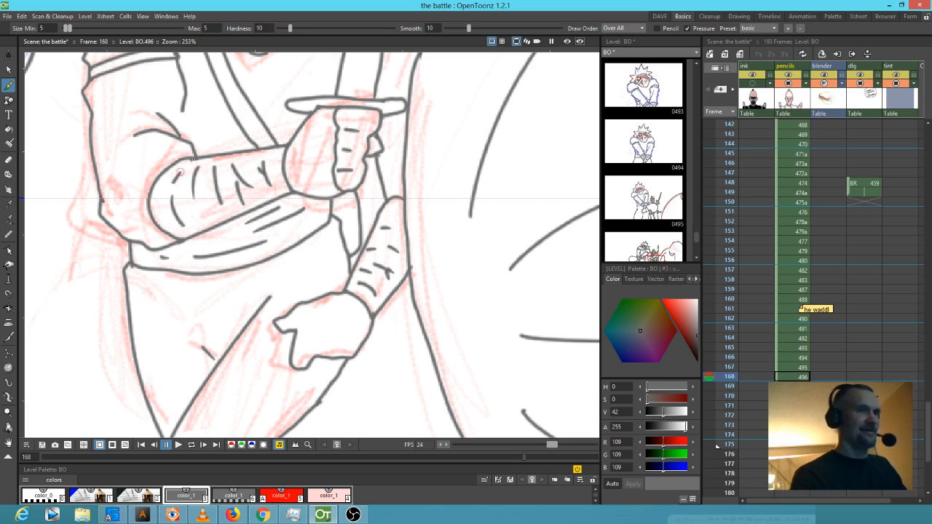
- Ink the finger shapes on the ninja's lowered hand above the bent leg
left_click_drag(499, 217, 398, 332)
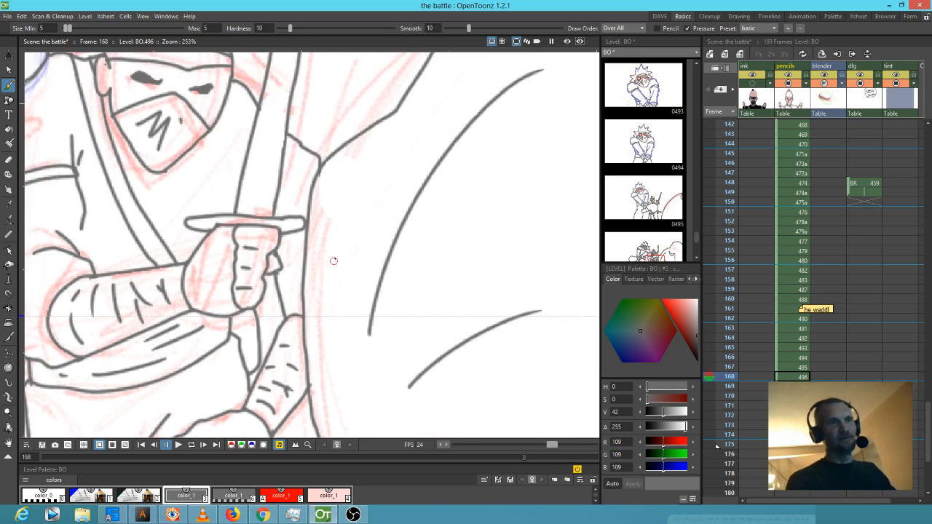
left_click_drag(372, 266, 452, 303)
left_click_drag(451, 239, 399, 311)
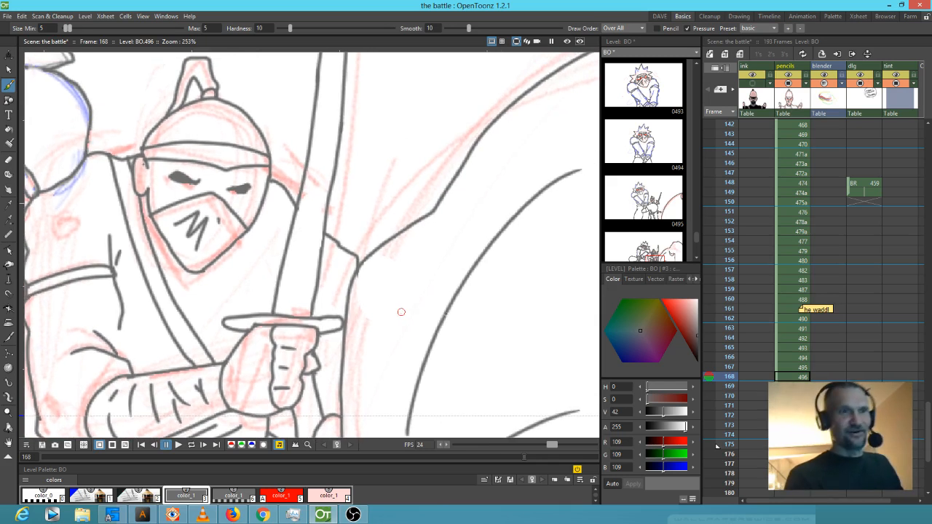
left_click_drag(445, 313, 408, 169)
mouse_move(482, 313)
left_mouse_down()
mouse_move(456, 268)
mouse_move(430, 159)
left_mouse_up()
mouse_move(360, 265)
left_mouse_down()
mouse_move(495, 202)
mouse_move(476, 214)
mouse_move(439, 198)
left_mouse_up()
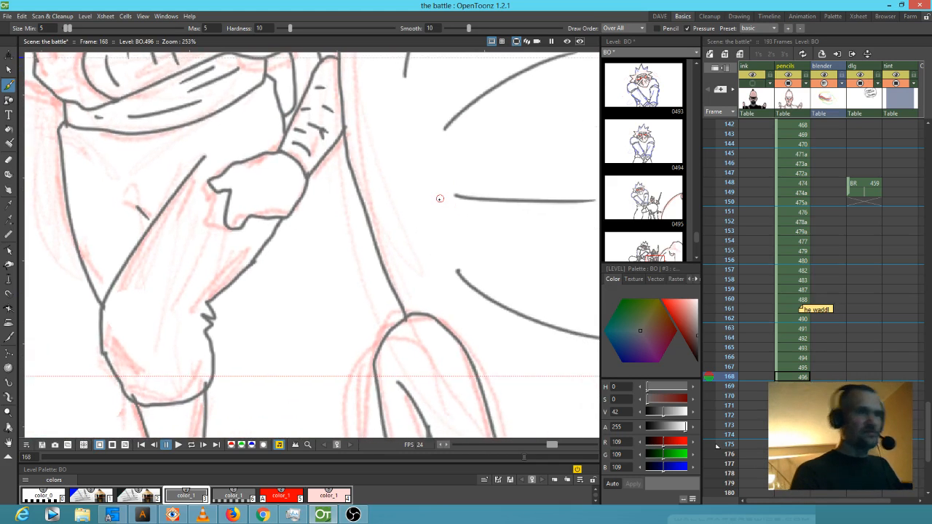
mouse_move(230, 195)
left_mouse_down()
mouse_move(250, 215)
mouse_move(252, 198)
mouse_move(231, 187)
mouse_move(239, 158)
left_mouse_up()
left_click_drag(321, 171, 503, 333)
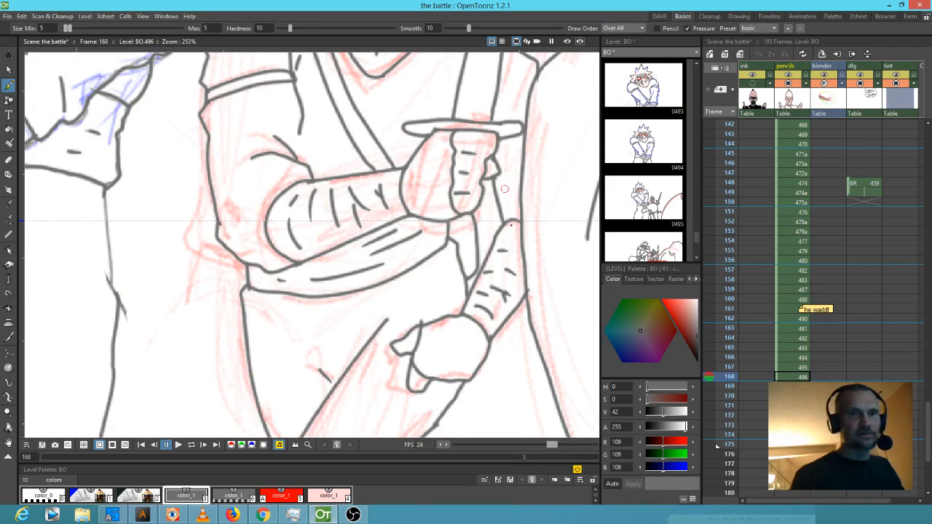
- Flip back and forth through frames 167, 168 and 169 to compare the fighters' poses
scroll(471, 263, "down", 5)
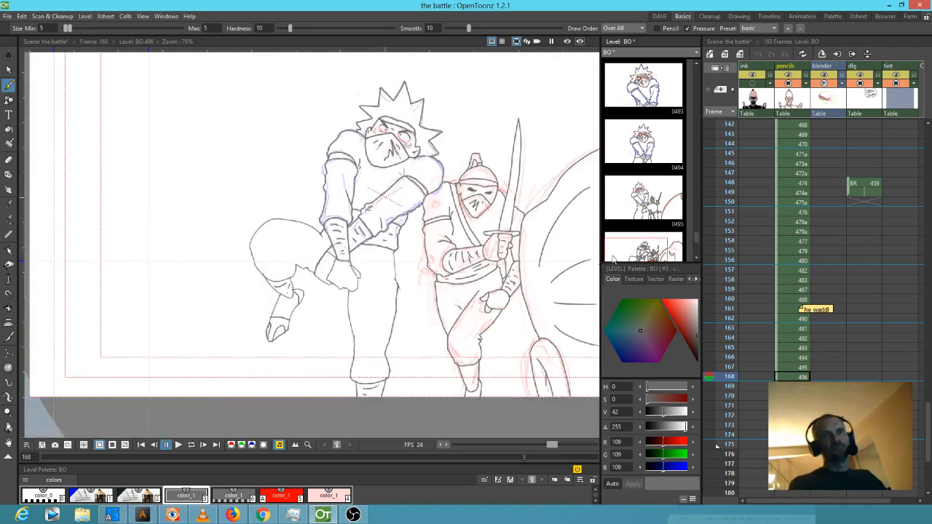
left_click_drag(262, 258, 128, 269)
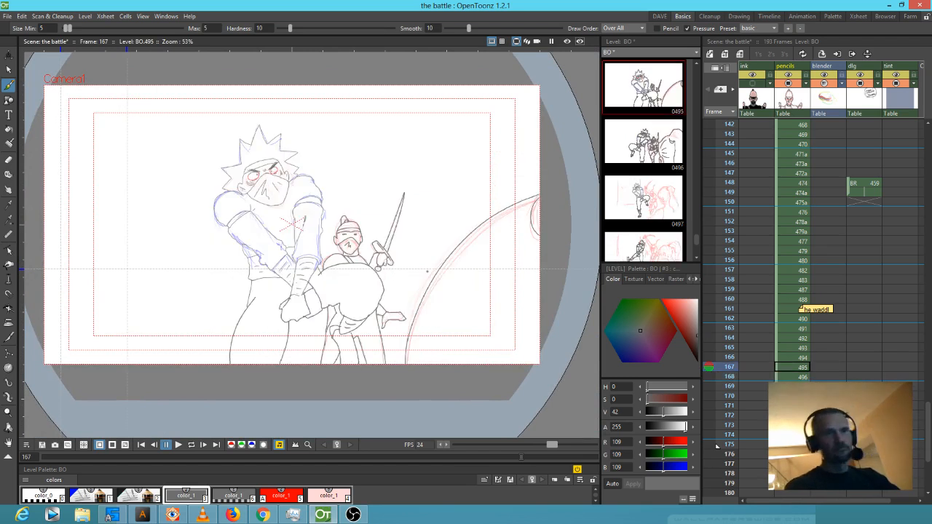
key("period")
key("period")
key("comma")
key("period")
key("comma")
key("period")
key("comma")
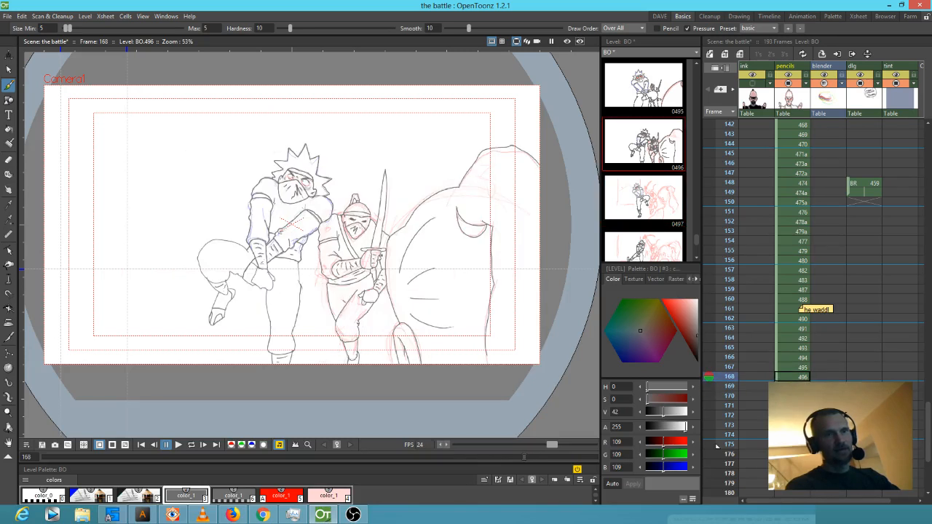
key("period")
scroll(378, 252, "up", 2)
key("comma")
key("period")
key("comma")
key("period")
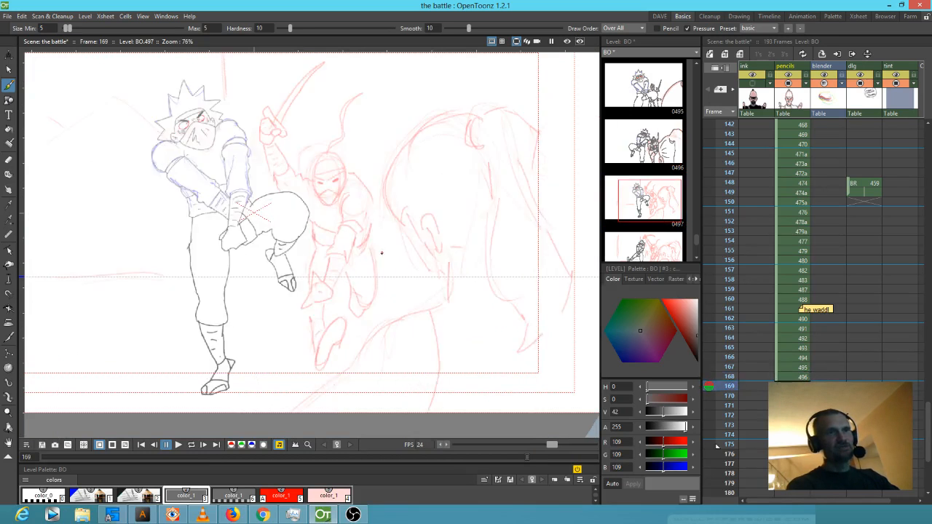
- In frame 169, darken the outlines of the large fighter's standing leg, wrapped wrist and both clasped hands
scroll(372, 255, "up", 3)
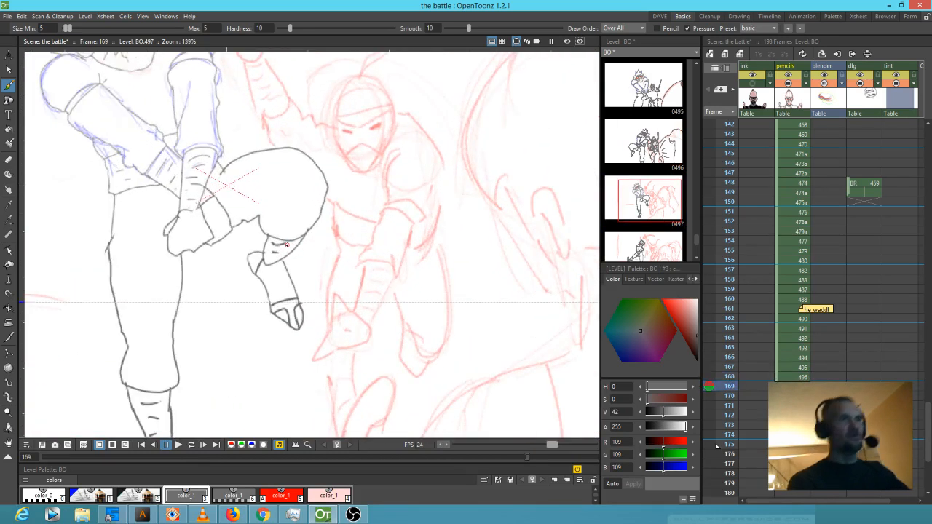
mouse_move(114, 194)
left_mouse_down()
mouse_move(107, 250)
mouse_move(124, 333)
mouse_move(173, 331)
mouse_move(181, 272)
left_mouse_up()
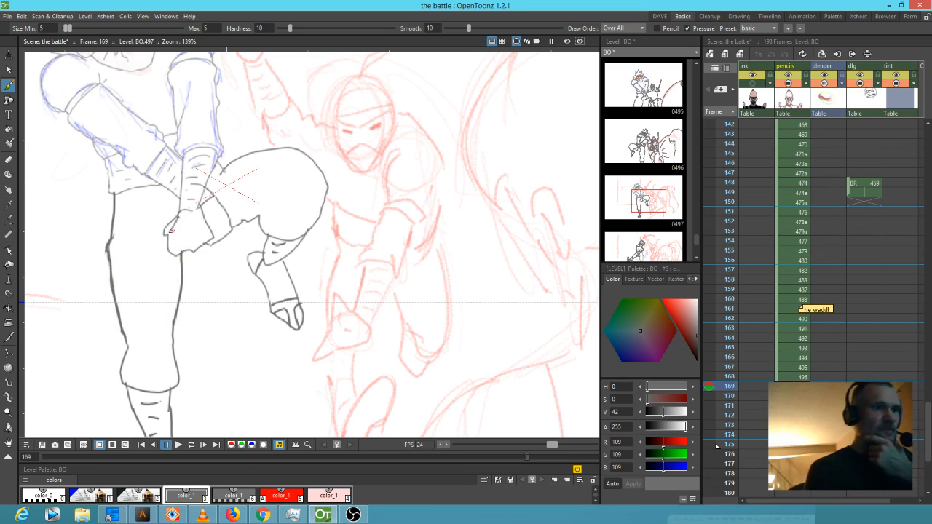
left_click_drag(178, 217, 166, 234)
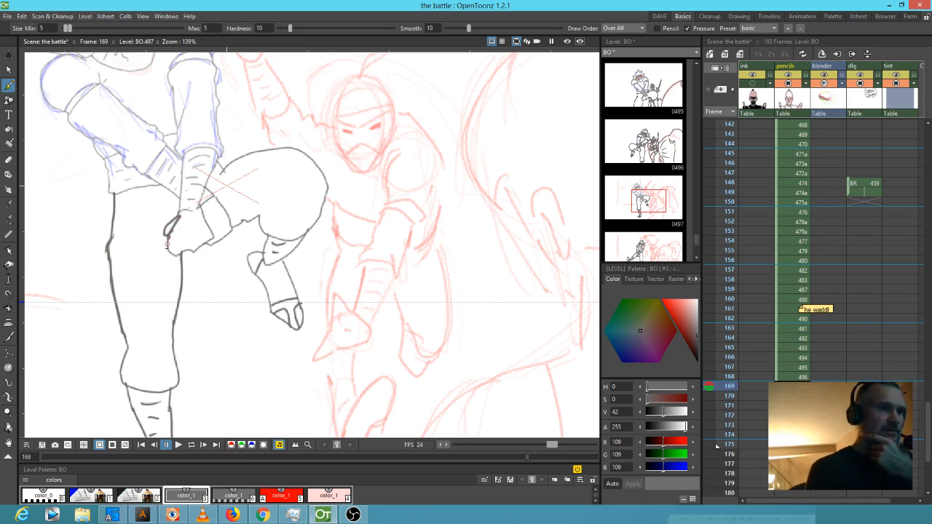
mouse_move(207, 243)
left_mouse_down()
mouse_move(198, 205)
mouse_move(215, 149)
mouse_move(196, 147)
mouse_move(183, 160)
mouse_move(179, 218)
left_mouse_up()
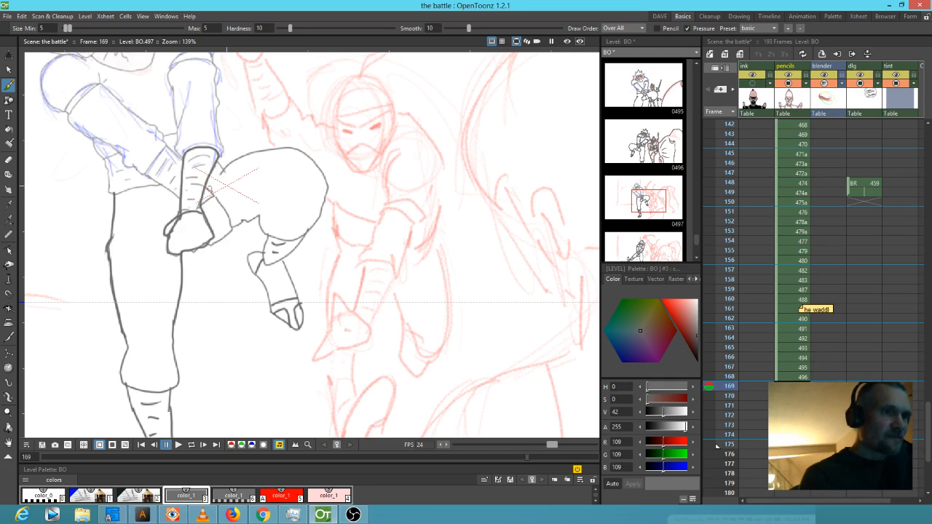
mouse_move(215, 195)
left_mouse_down()
mouse_move(232, 232)
mouse_move(206, 244)
left_mouse_up()
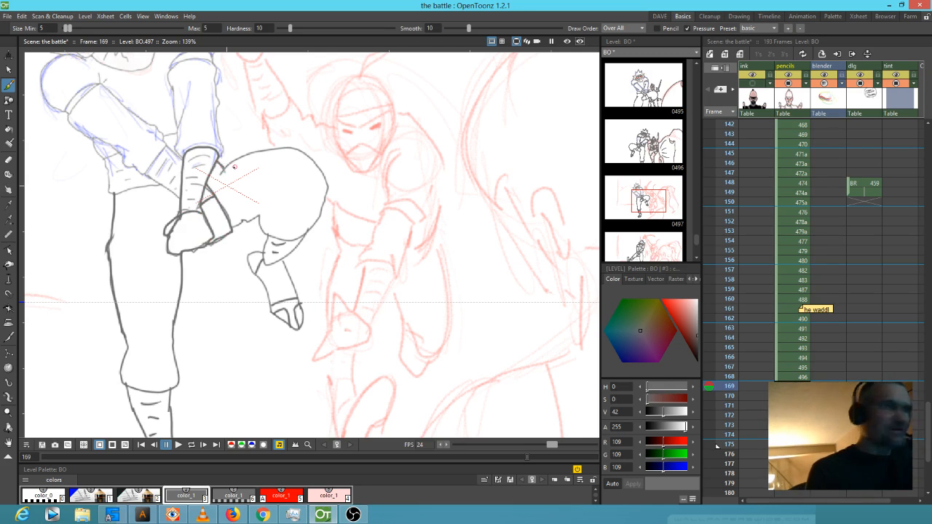
- Erase the rounded outline of the large fighter's raised knee and re-ink it with a flatter top and squarer front
left_click_drag(237, 157, 286, 150)
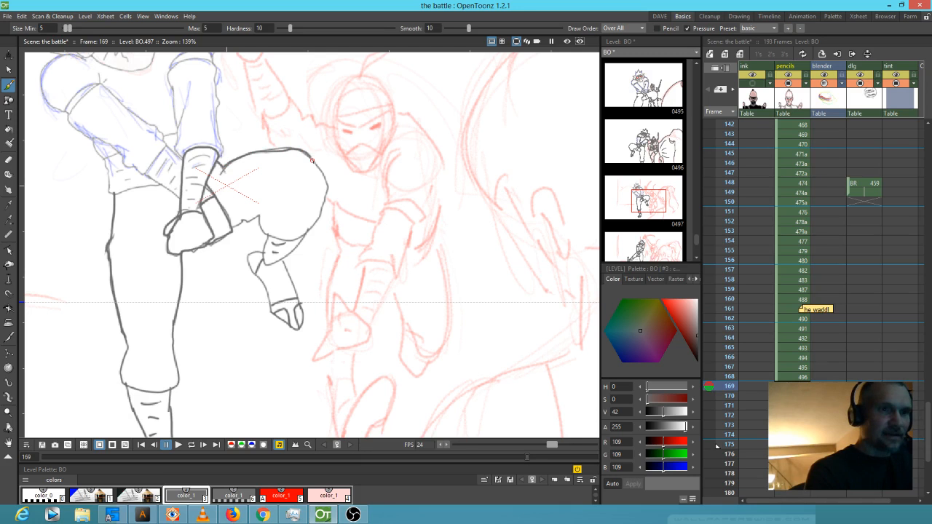
key("a")
mouse_move(286, 149)
left_mouse_down()
mouse_move(262, 154)
mouse_move(297, 156)
mouse_move(287, 149)
mouse_move(295, 147)
mouse_move(326, 187)
left_mouse_up()
key("b")
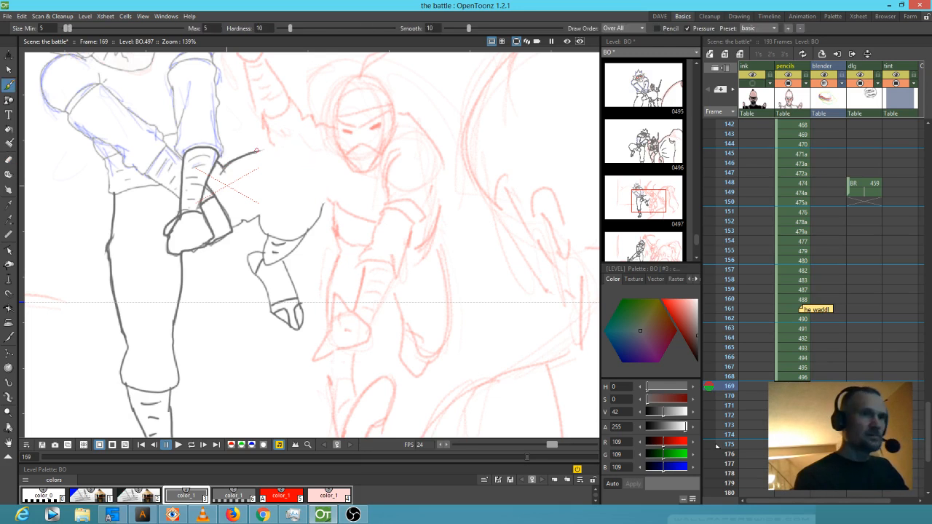
mouse_move(259, 153)
left_mouse_down()
mouse_move(306, 153)
mouse_move(315, 166)
mouse_move(323, 207)
mouse_move(297, 238)
left_mouse_up()
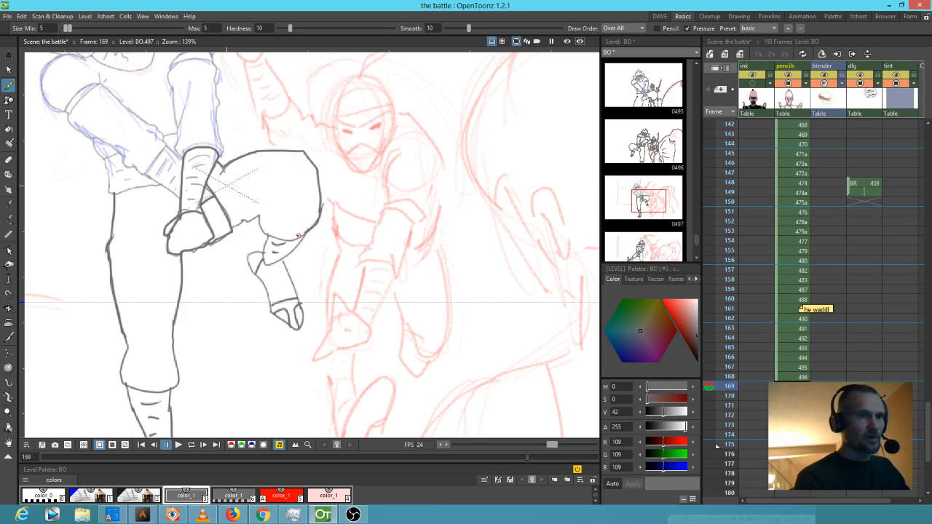
- Erase the rough underside of the raised thigh and re-ink it with a jagged cloth fold, the lower leg and the foot
key("a")
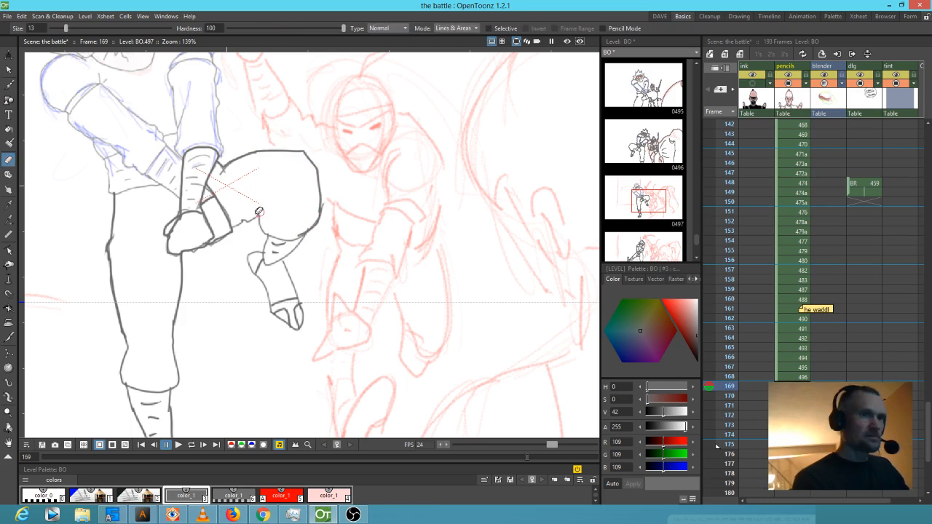
mouse_move(286, 233)
left_mouse_down()
mouse_move(302, 234)
mouse_move(268, 234)
mouse_move(259, 217)
mouse_move(292, 234)
mouse_move(312, 227)
mouse_move(266, 246)
mouse_move(255, 275)
mouse_move(270, 307)
left_mouse_up()
key("b")
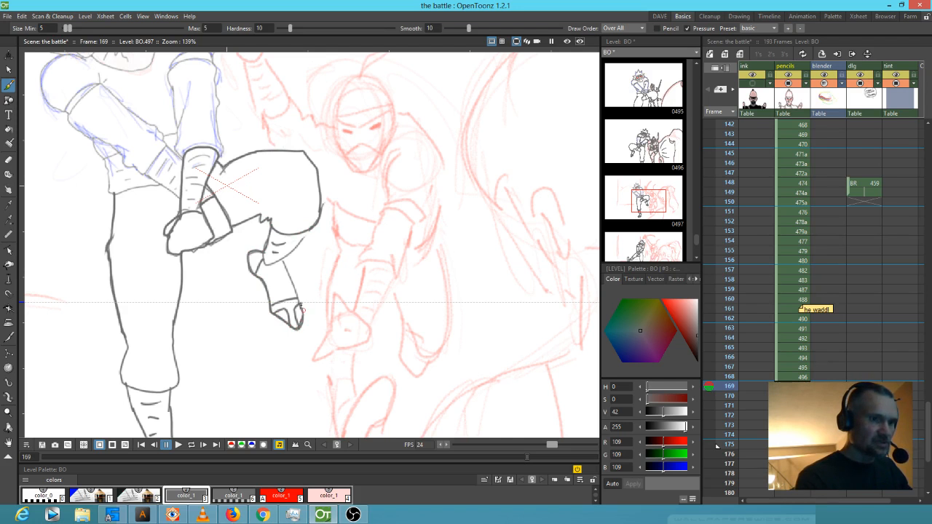
left_click_drag(293, 289, 286, 269)
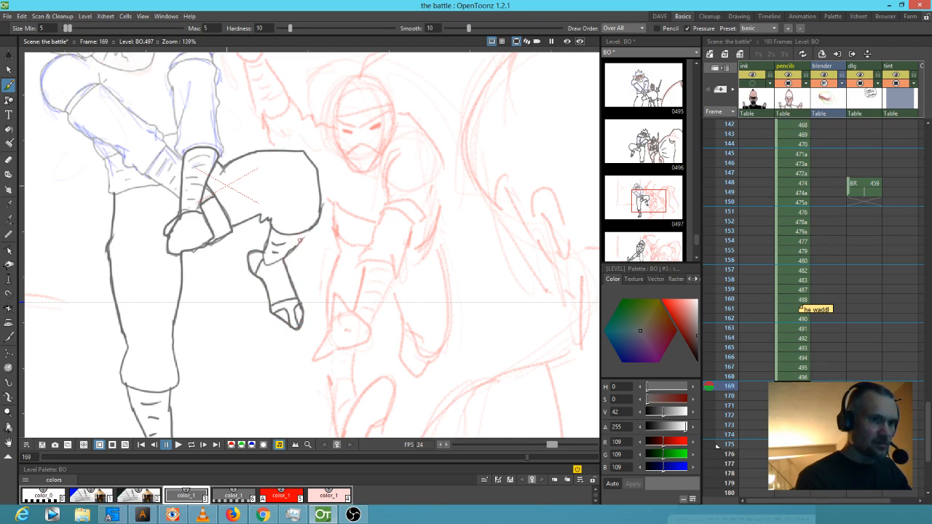
left_click_drag(343, 364, 342, 413)
left_click_drag(259, 252, 265, 271)
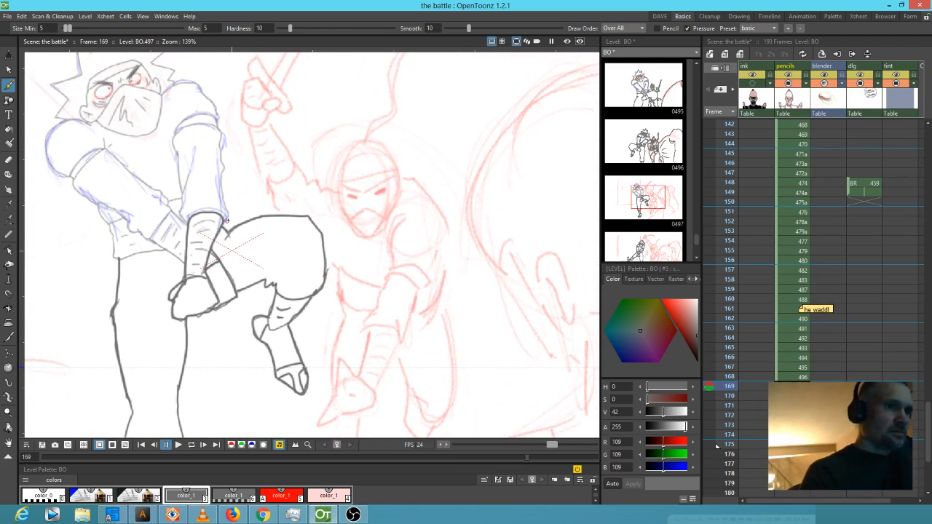
- In frame 169, ink the fighter's shoulder and sleeve beside the raised knee, with its inner fold and the curved seam below the shoulder
left_click_drag(228, 213, 221, 182)
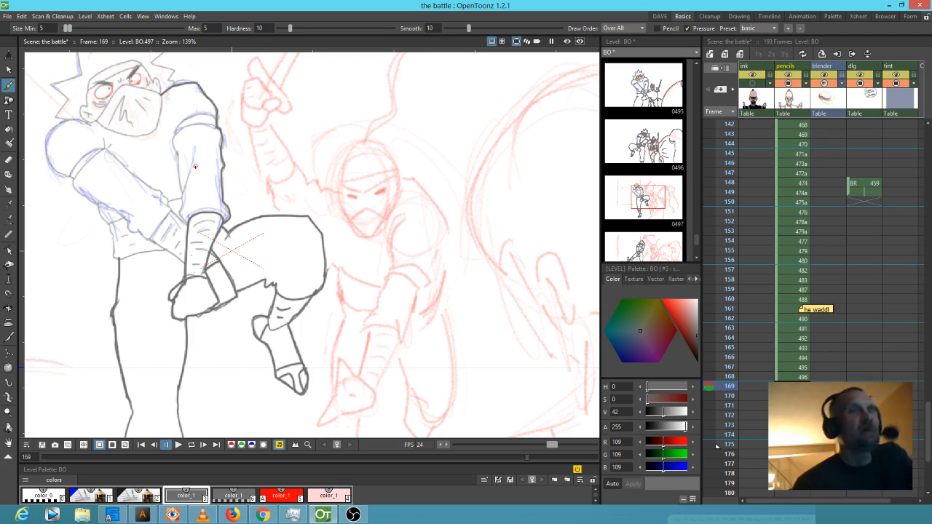
left_click_drag(217, 151, 309, 189)
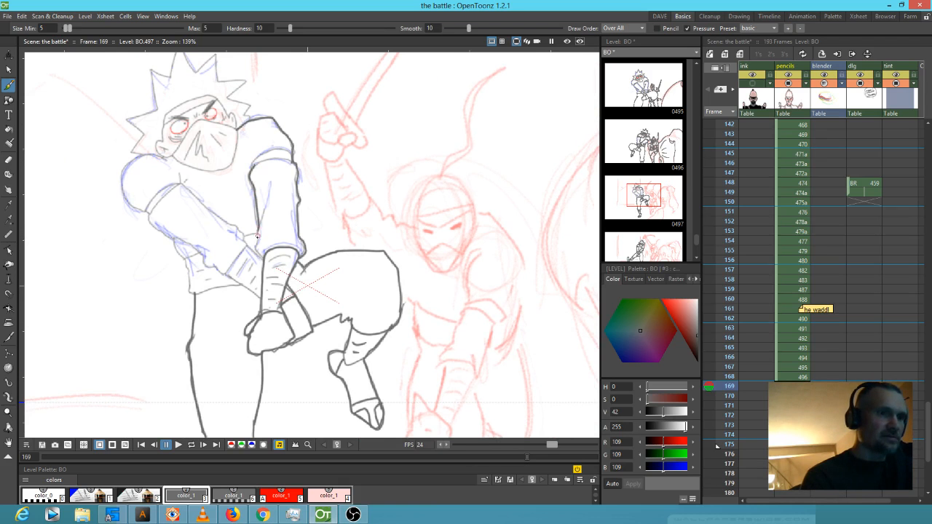
mouse_move(259, 220)
left_mouse_down()
mouse_move(275, 164)
mouse_move(252, 167)
mouse_move(292, 157)
left_mouse_up()
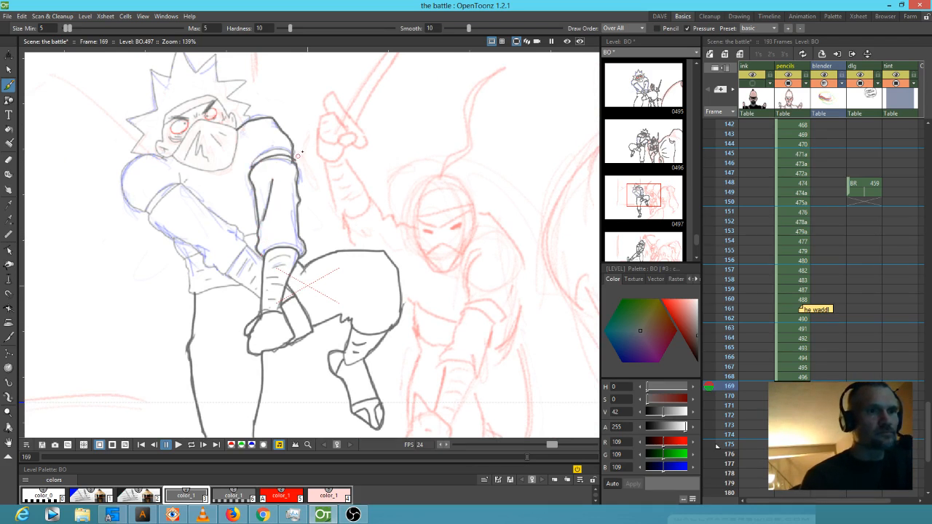
key("ctrl+z")
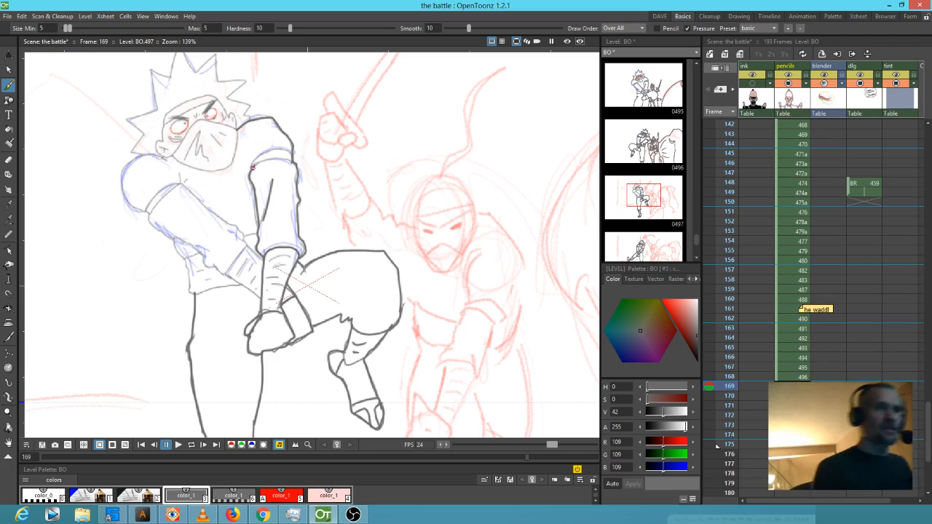
mouse_move(277, 157)
left_mouse_down()
mouse_move(293, 161)
mouse_move(262, 155)
mouse_move(251, 166)
left_mouse_up()
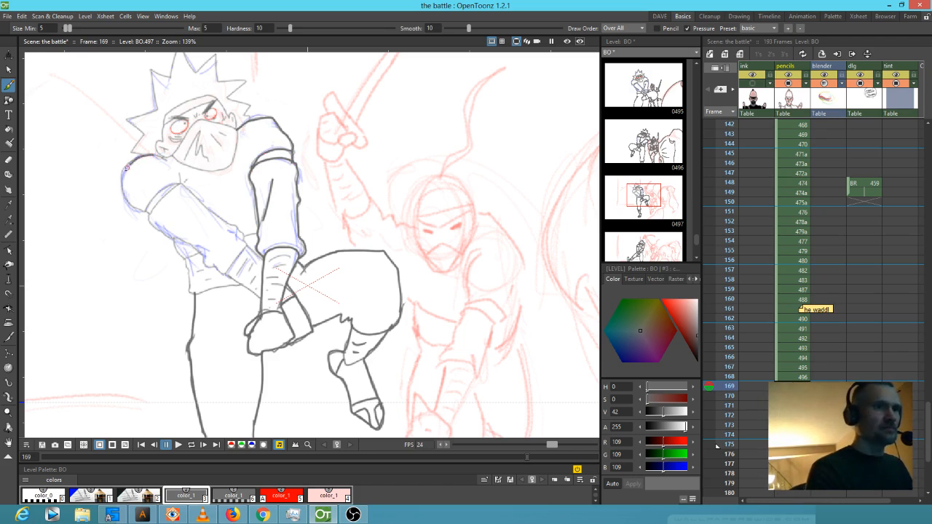
- Ink the fighter's other shoulder, erase and redraw its bulging outer edge tighter, and ink the crossing arm and wrapped waist
left_click_drag(125, 167, 124, 184)
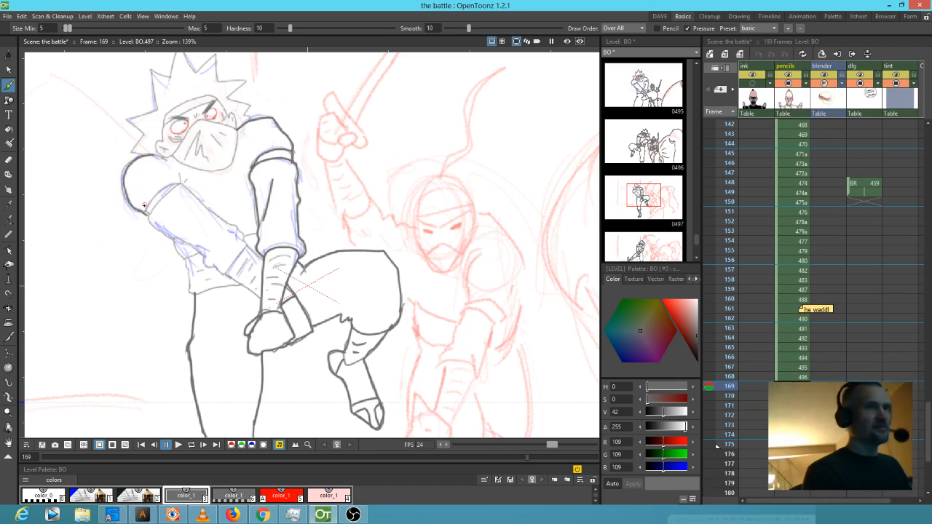
key("e")
mouse_move(129, 163)
left_mouse_down()
mouse_move(124, 198)
mouse_move(125, 173)
left_mouse_up()
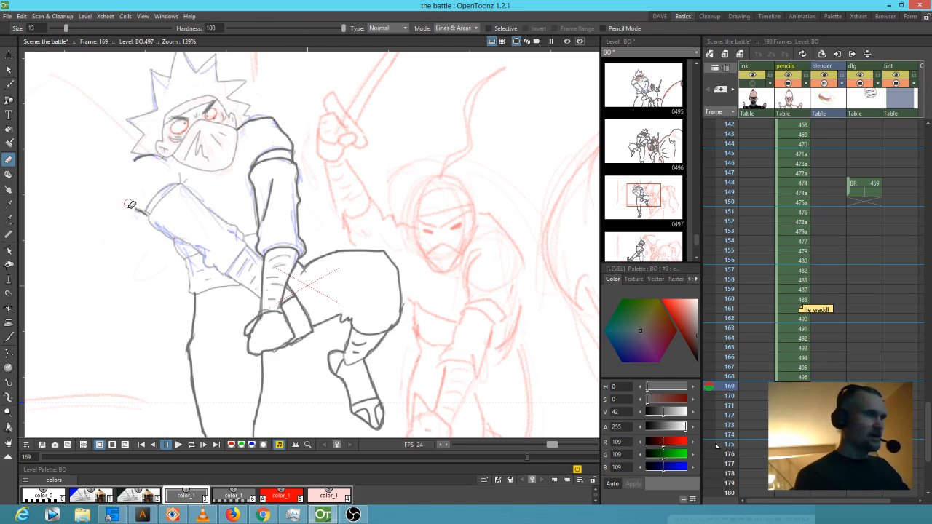
key("b")
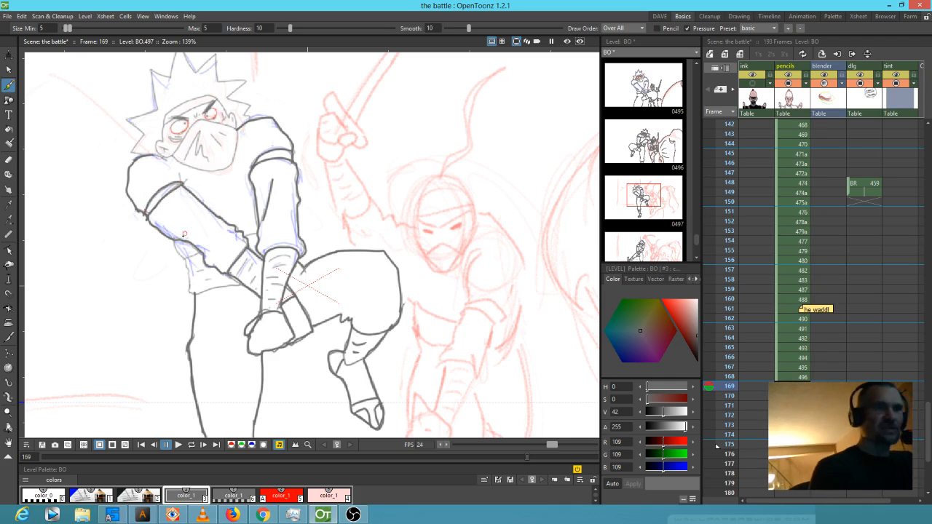
left_click_drag(186, 259, 188, 286)
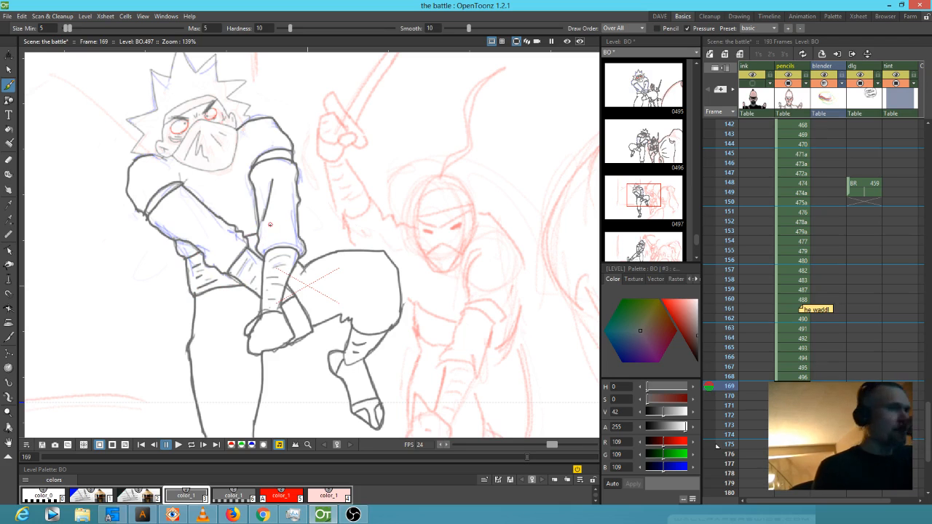
- Ink the fighter's head with both ears, the lower mask outline, the headband, the cheek line and the heavy eyebrows
left_click_drag(304, 278, 355, 313)
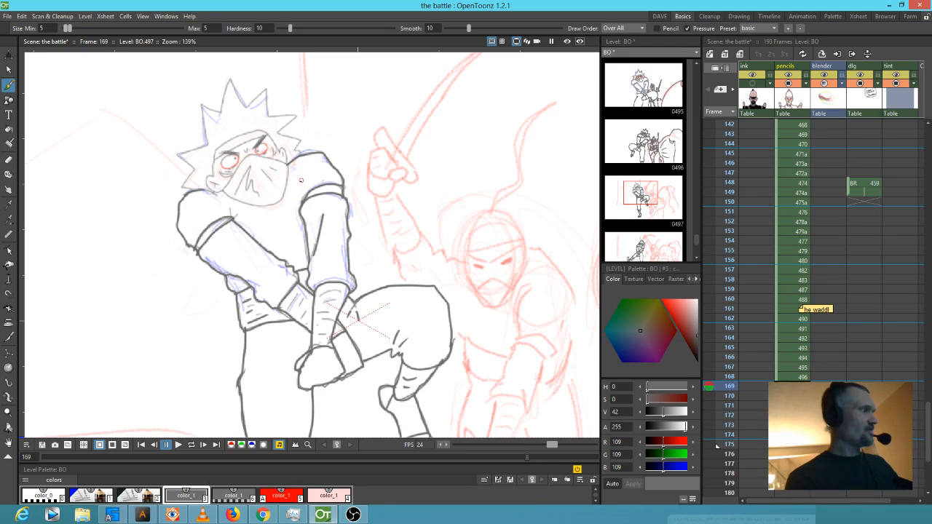
scroll(313, 176, "up", 2)
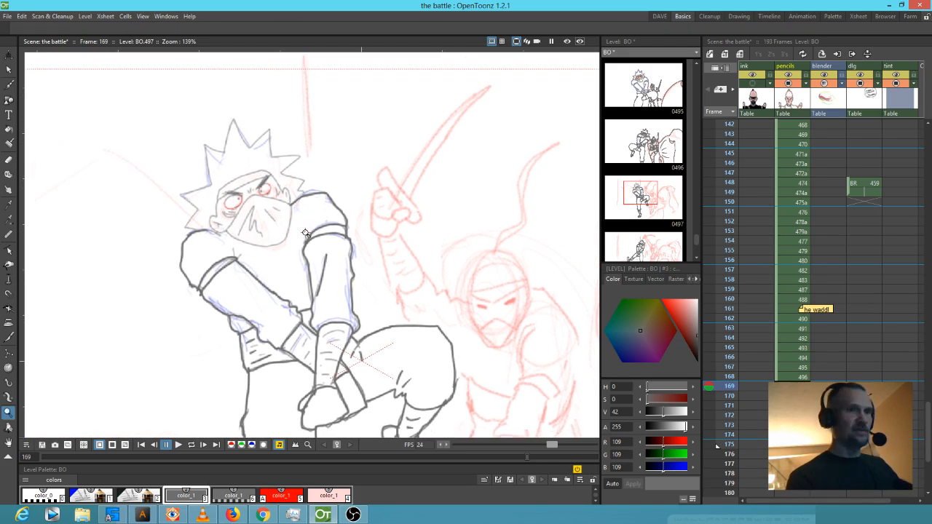
scroll(337, 189, "up", 3)
left_click_drag(318, 179, 362, 177)
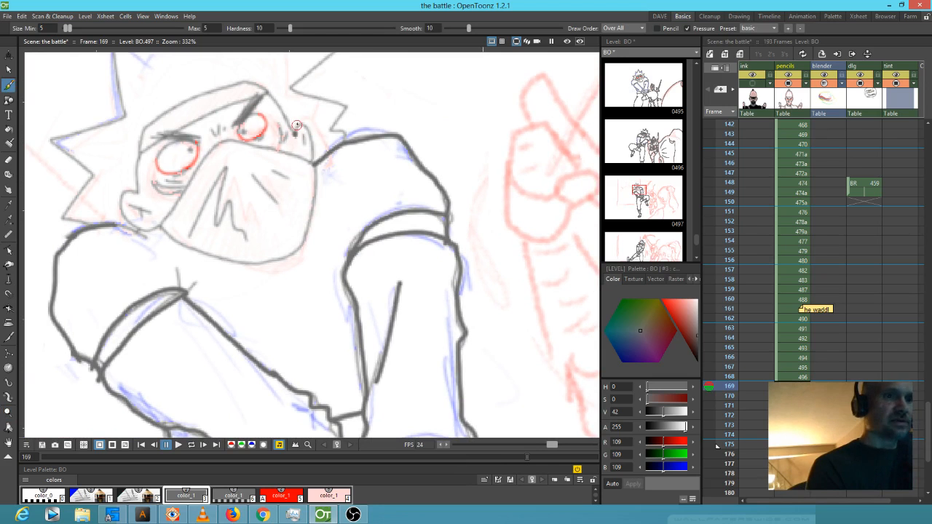
mouse_move(296, 125)
left_mouse_down()
mouse_move(310, 135)
mouse_move(311, 214)
mouse_move(295, 247)
mouse_move(270, 256)
left_mouse_up()
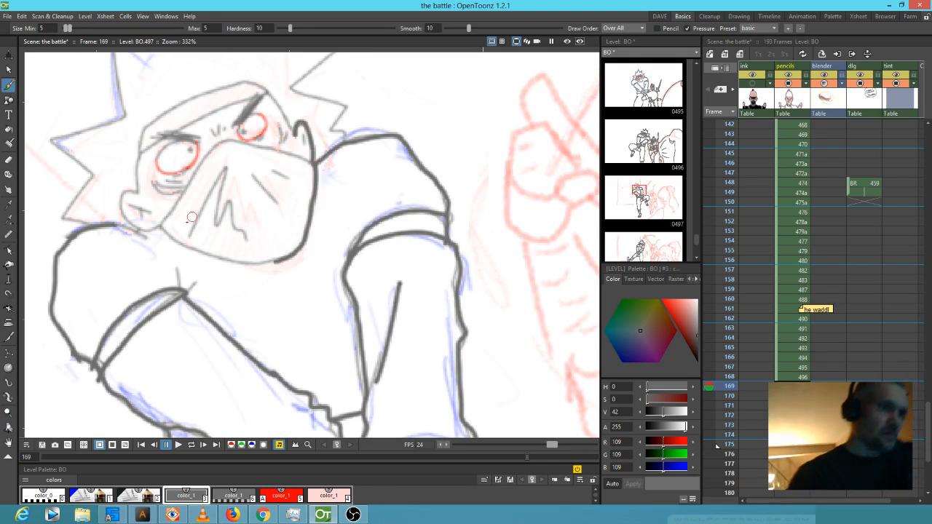
mouse_move(158, 226)
left_mouse_down()
mouse_move(213, 258)
mouse_move(280, 256)
left_mouse_up()
mouse_move(161, 228)
left_mouse_down()
mouse_move(122, 200)
mouse_move(137, 187)
mouse_move(144, 126)
mouse_move(177, 103)
mouse_move(219, 85)
mouse_move(261, 83)
mouse_move(298, 140)
left_mouse_up()
mouse_move(139, 155)
left_mouse_down()
mouse_move(276, 92)
mouse_move(240, 121)
mouse_move(249, 104)
left_mouse_up()
left_click_drag(197, 131, 156, 134)
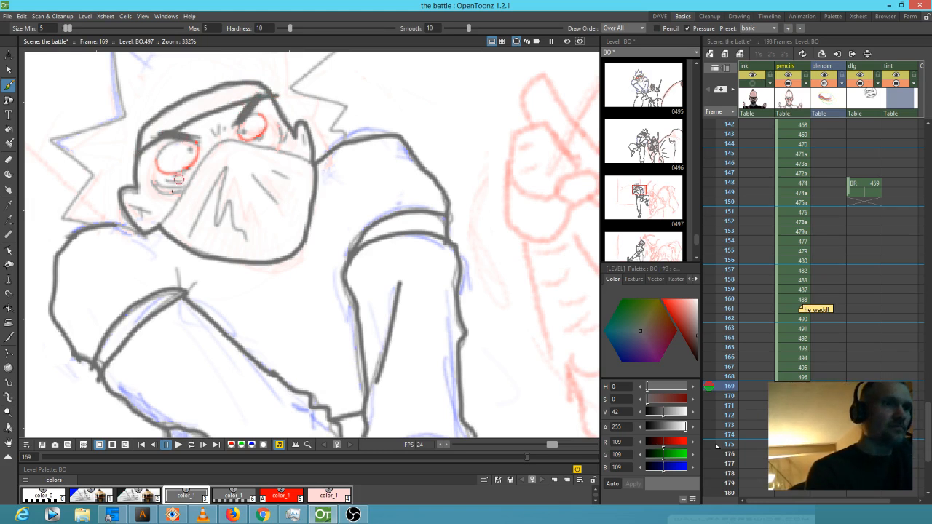
- Darken the lines beneath the fighter's eye, the pupils, the mask's upper edge and the cloth creases on the mask
left_click_drag(173, 187, 179, 176)
left_click_drag(189, 138, 156, 163)
mouse_move(235, 125)
left_mouse_down()
mouse_move(259, 113)
mouse_move(243, 131)
left_mouse_up()
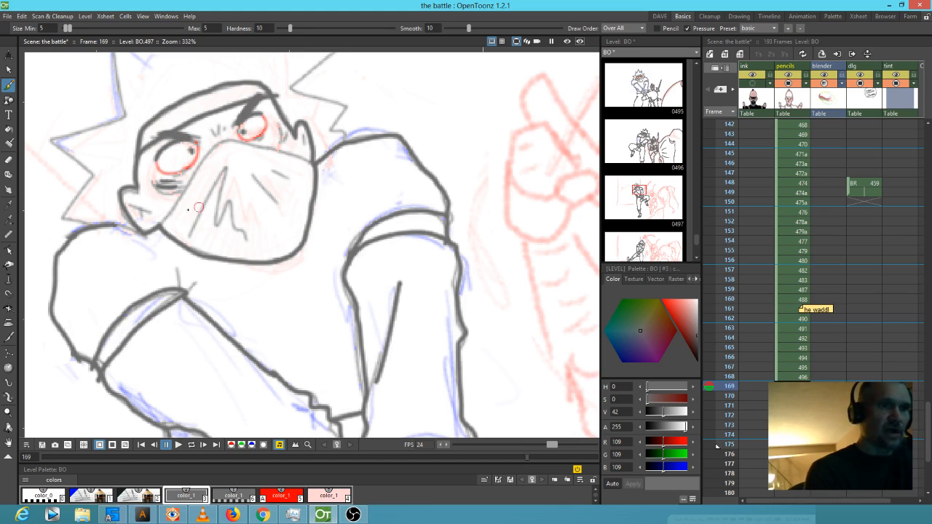
mouse_move(161, 225)
left_mouse_down()
mouse_move(221, 144)
mouse_move(250, 137)
mouse_move(313, 163)
left_mouse_up()
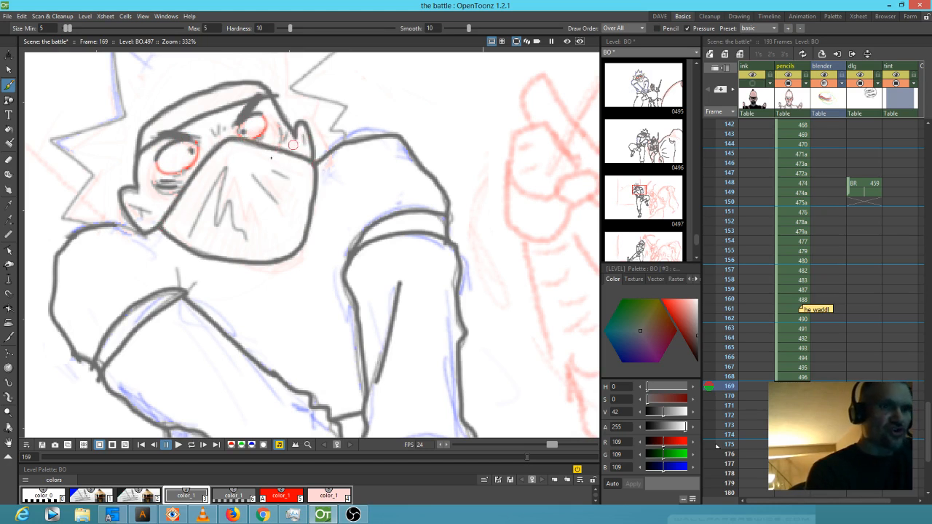
mouse_move(195, 221)
left_mouse_down()
mouse_move(225, 169)
mouse_move(218, 218)
mouse_move(228, 203)
mouse_move(231, 214)
left_mouse_up()
- Ink the fighter's spiky hair around the head, erasing and redrawing the short edge of the upper spike more sharply
left_click_drag(318, 146, 343, 247)
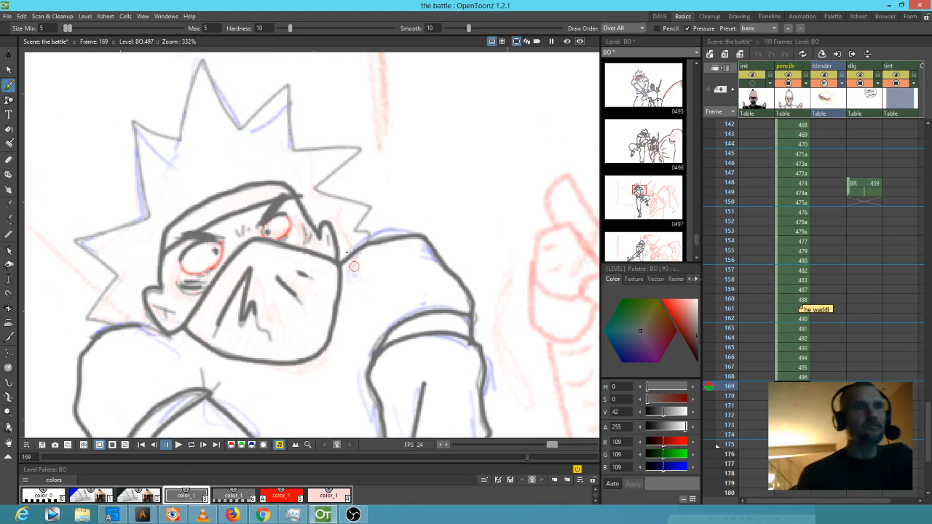
mouse_move(110, 325)
left_mouse_down()
mouse_move(85, 317)
mouse_move(118, 274)
mouse_move(77, 237)
mouse_move(150, 217)
mouse_move(134, 127)
mouse_move(148, 119)
mouse_move(182, 136)
mouse_move(188, 110)
left_mouse_up()
left_click_drag(227, 134, 247, 173)
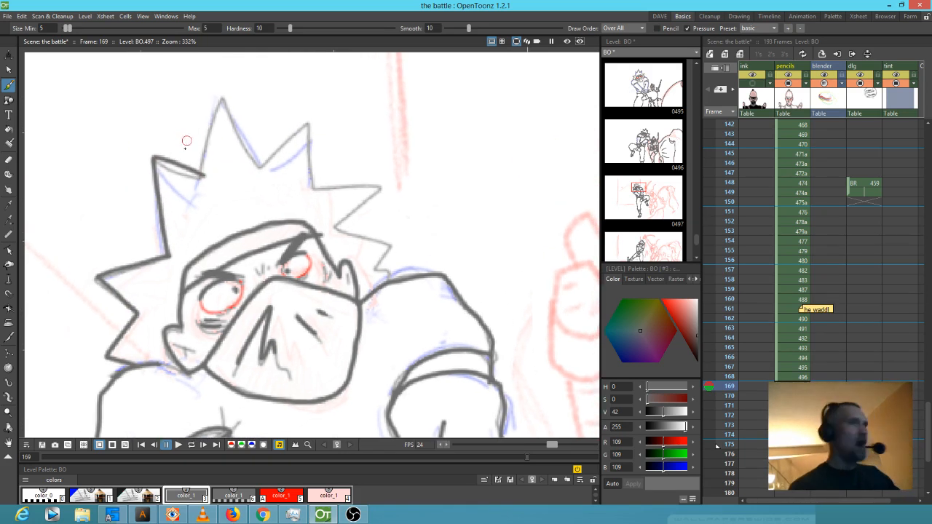
key("e")
left_click_drag(169, 160, 201, 177)
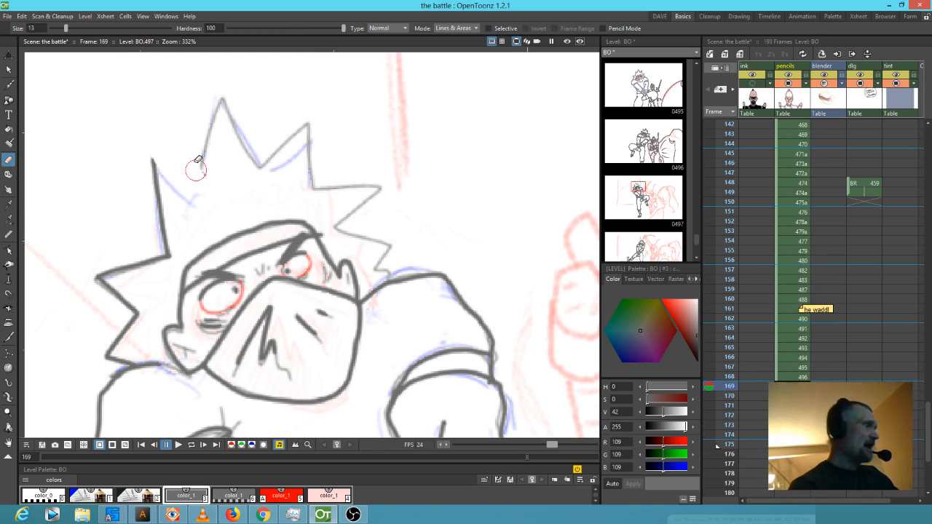
key("b")
mouse_move(152, 159)
left_mouse_down()
mouse_move(201, 179)
mouse_move(223, 96)
mouse_move(258, 166)
mouse_move(307, 125)
mouse_move(315, 188)
mouse_move(384, 191)
mouse_move(335, 223)
mouse_move(398, 242)
left_mouse_up()
- Erase the sketched hair spikes above the ear by the raised shoulder and re-ink them as small jagged spikes
key("a")
mouse_move(342, 222)
left_mouse_down()
mouse_move(387, 233)
mouse_move(379, 245)
mouse_move(386, 264)
left_mouse_up()
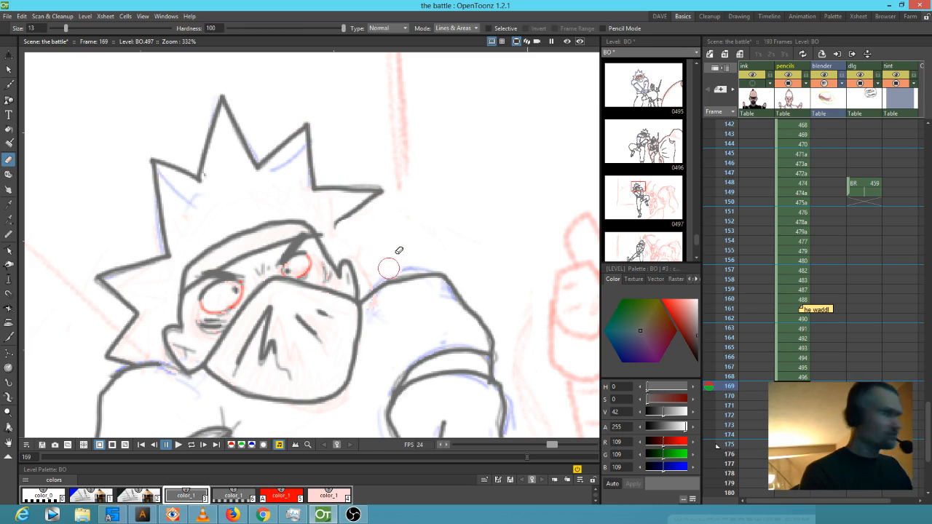
key("b")
mouse_move(336, 222)
left_mouse_down()
mouse_move(380, 231)
mouse_move(361, 252)
mouse_move(378, 280)
left_mouse_up()
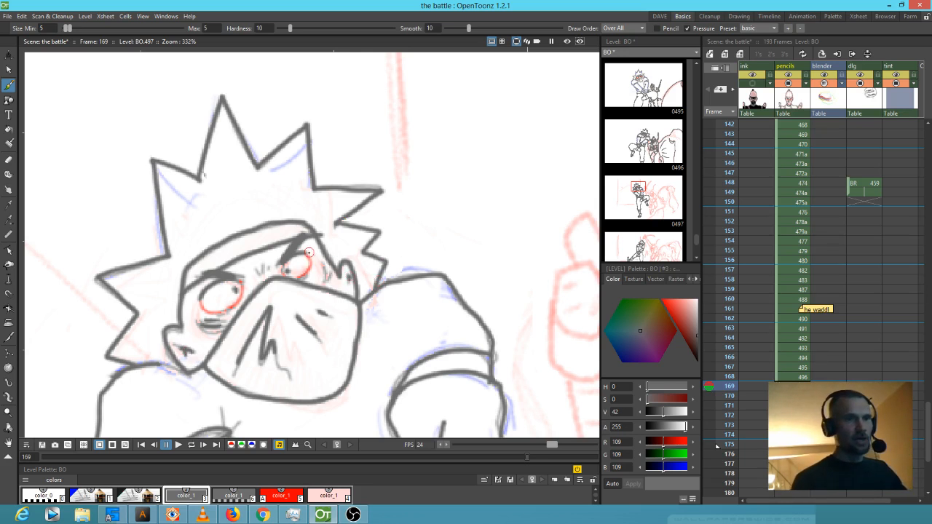
- Trace the outlines of both of the fighter's eyes in solid red and return to the dark grey line colour
left_click(281, 495)
mouse_move(202, 296)
left_mouse_down()
mouse_move(212, 316)
mouse_move(238, 307)
mouse_move(246, 285)
mouse_move(237, 276)
mouse_move(286, 279)
mouse_move(311, 267)
mouse_move(299, 280)
left_mouse_up()
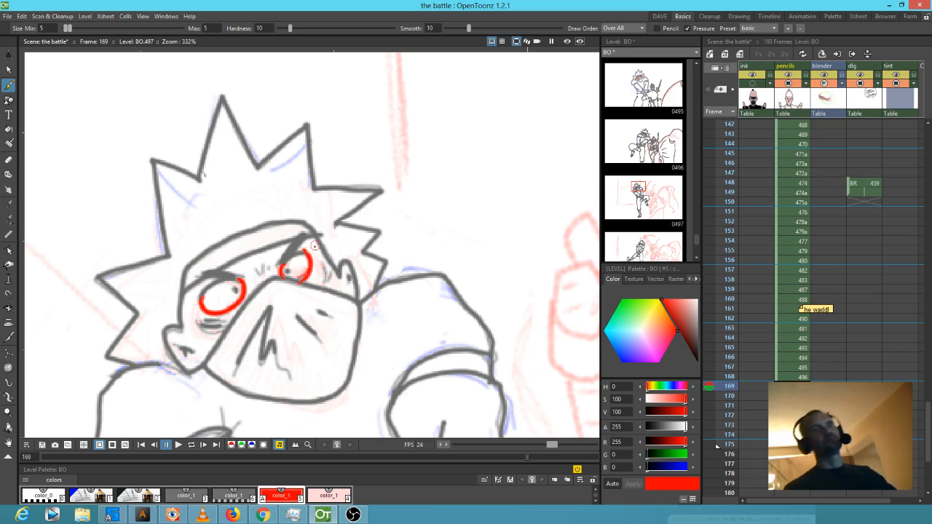
left_click(193, 498)
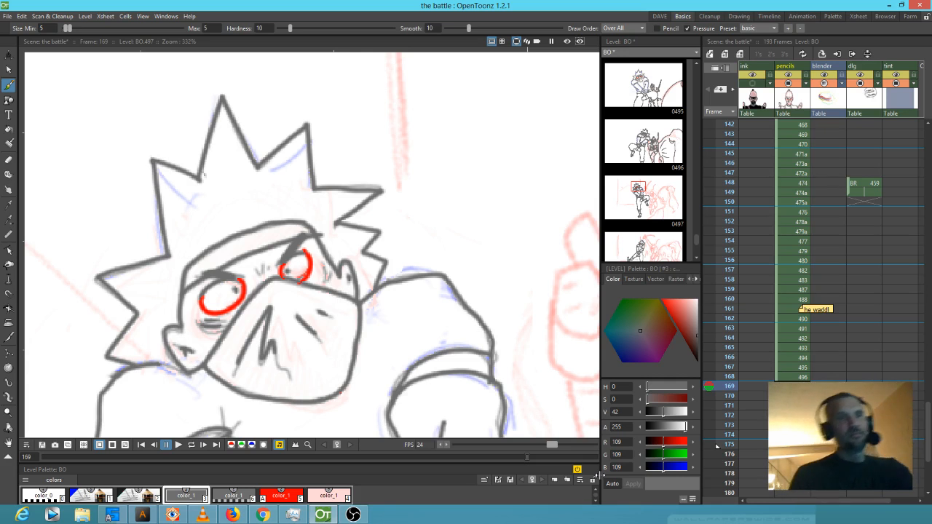
- Bring the raised arm and hooded head of the red-sketched ninja beside the fighter into view
left_click_drag(387, 267, 374, 163)
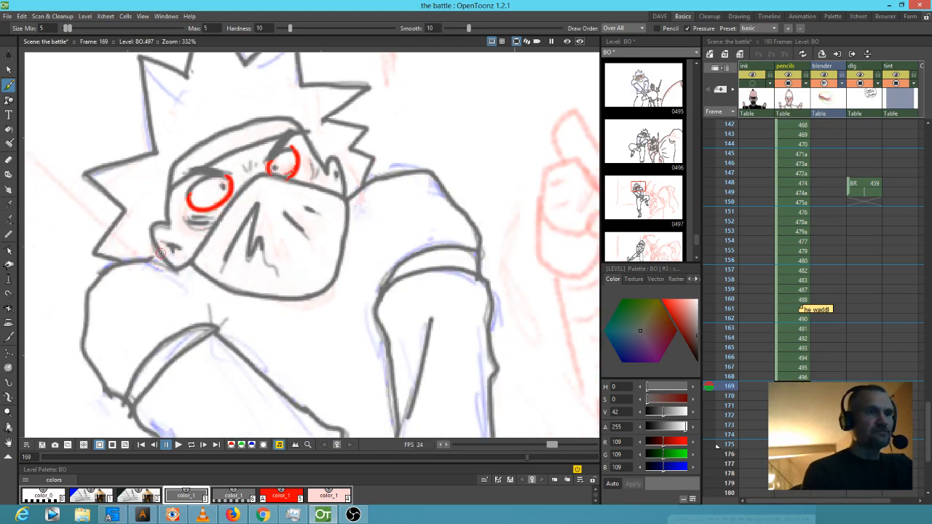
left_click_drag(517, 332, 355, 231)
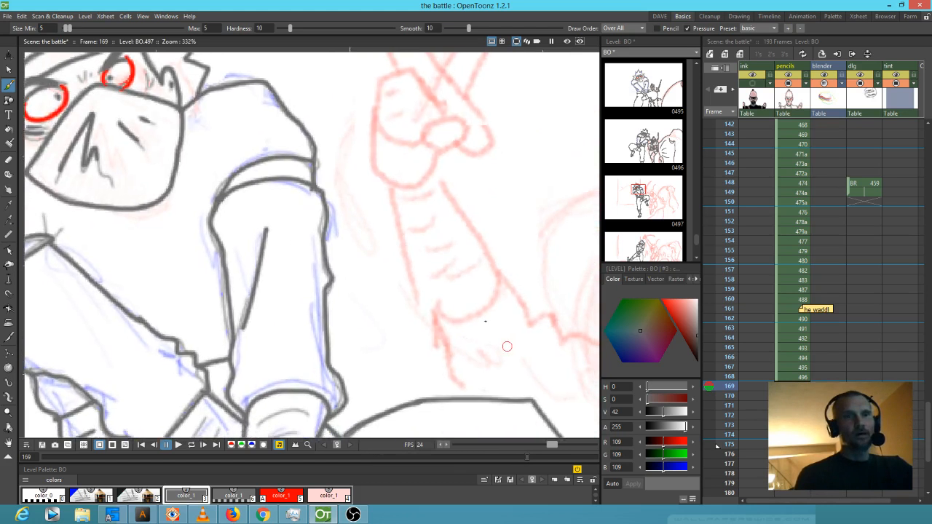
left_click_drag(508, 346, 371, 243)
left_click_drag(452, 276, 439, 317)
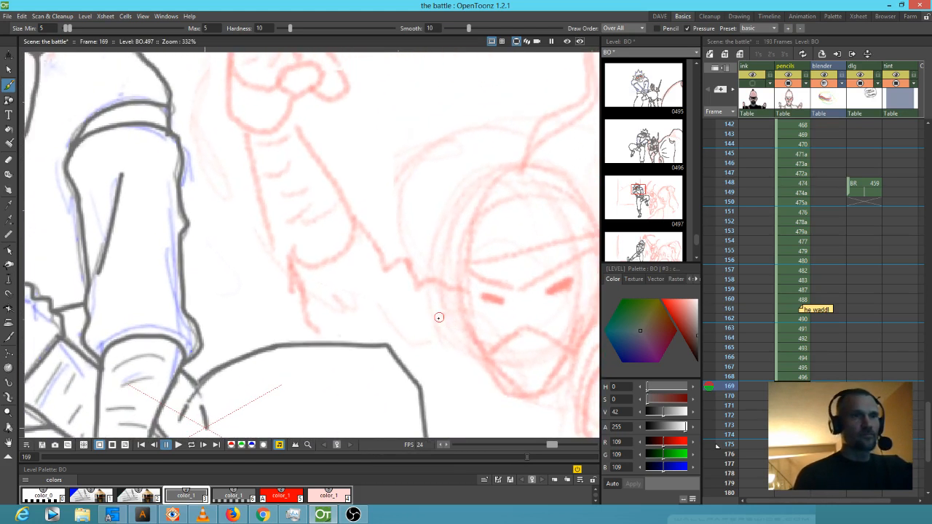
- Ink the raised arm's wrapped forearm, the sleeve's lower edge and its ragged upper edge up to the masked fighter's head
mouse_move(245, 127)
left_mouse_down()
mouse_move(281, 252)
mouse_move(312, 264)
mouse_move(333, 254)
mouse_move(348, 226)
mouse_move(288, 110)
left_mouse_up()
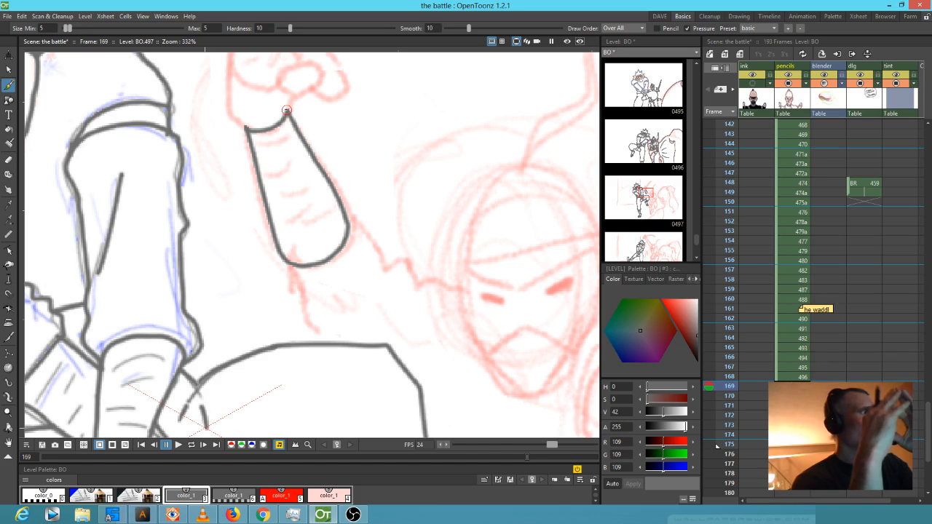
left_click_drag(277, 251, 325, 344)
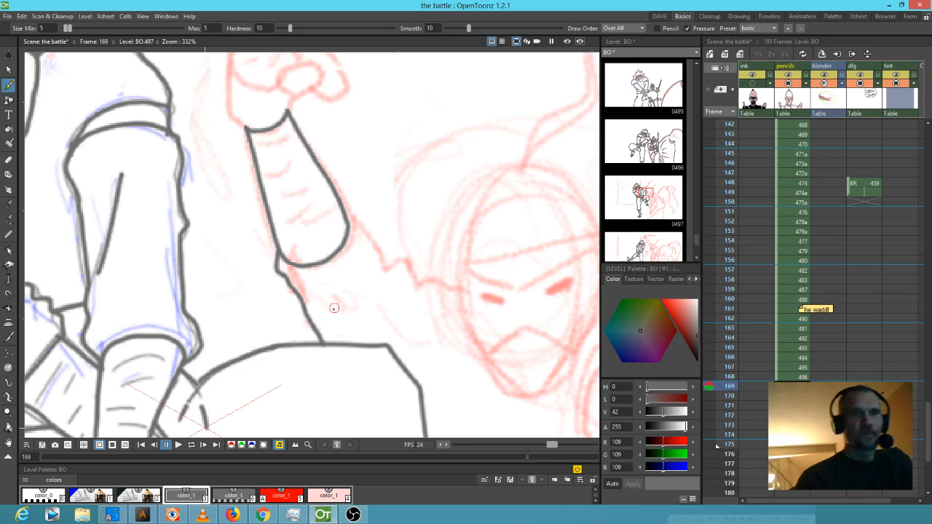
mouse_move(349, 218)
left_mouse_down()
mouse_move(388, 274)
mouse_move(404, 268)
mouse_move(424, 282)
left_mouse_up()
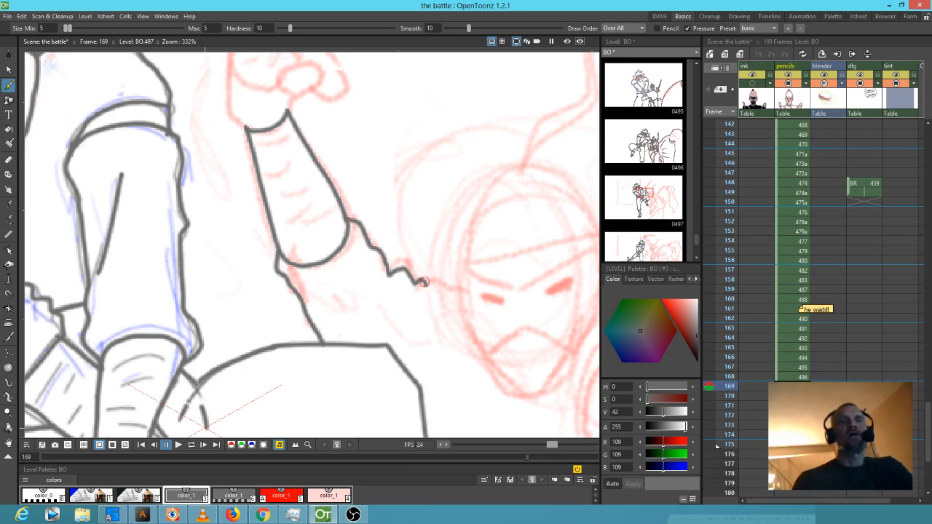
left_click_drag(426, 286, 459, 292)
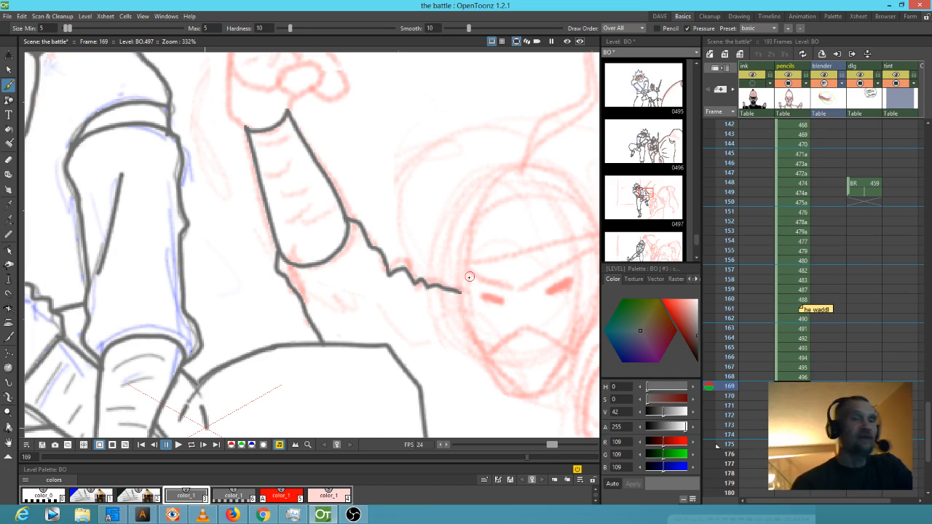
- Ink the raised fist with its thumb and finger line, plus the sword handle it grips
left_click_drag(337, 136, 374, 228)
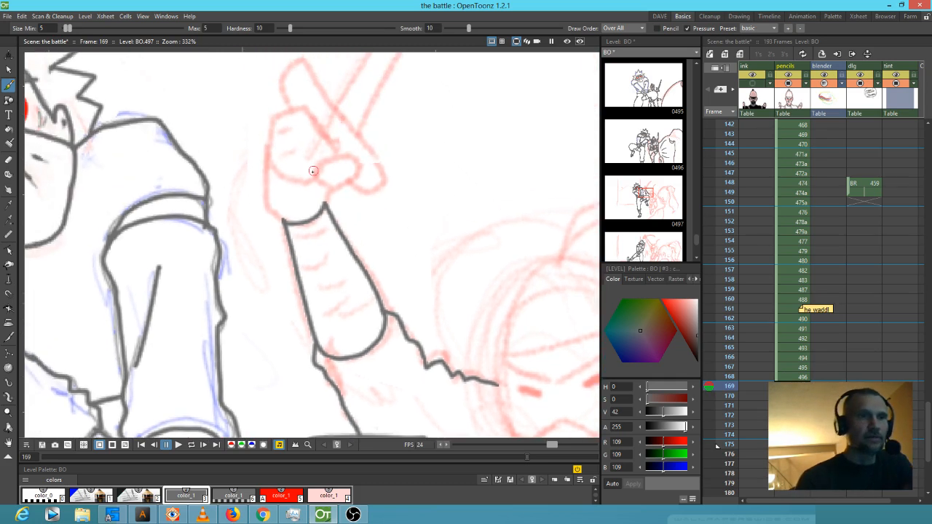
mouse_move(285, 218)
left_mouse_down()
mouse_move(268, 182)
mouse_move(264, 133)
mouse_move(308, 103)
mouse_move(323, 108)
mouse_move(332, 131)
mouse_move(335, 157)
mouse_move(324, 166)
mouse_move(337, 182)
mouse_move(350, 154)
mouse_move(338, 153)
left_mouse_up()
left_click_drag(332, 187, 326, 205)
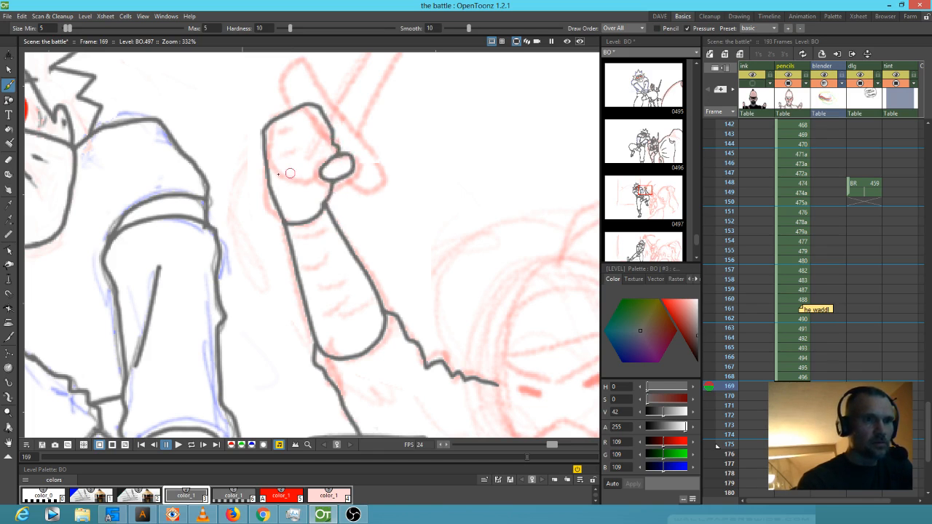
mouse_move(269, 168)
left_mouse_down()
mouse_move(306, 183)
mouse_move(324, 173)
left_mouse_up()
mouse_move(291, 110)
left_mouse_down()
mouse_move(283, 82)
mouse_move(305, 60)
mouse_move(377, 181)
mouse_move(369, 193)
mouse_move(337, 176)
left_mouse_up()
mouse_move(415, 201)
left_mouse_down()
mouse_move(418, 216)
mouse_move(329, 356)
left_mouse_up()
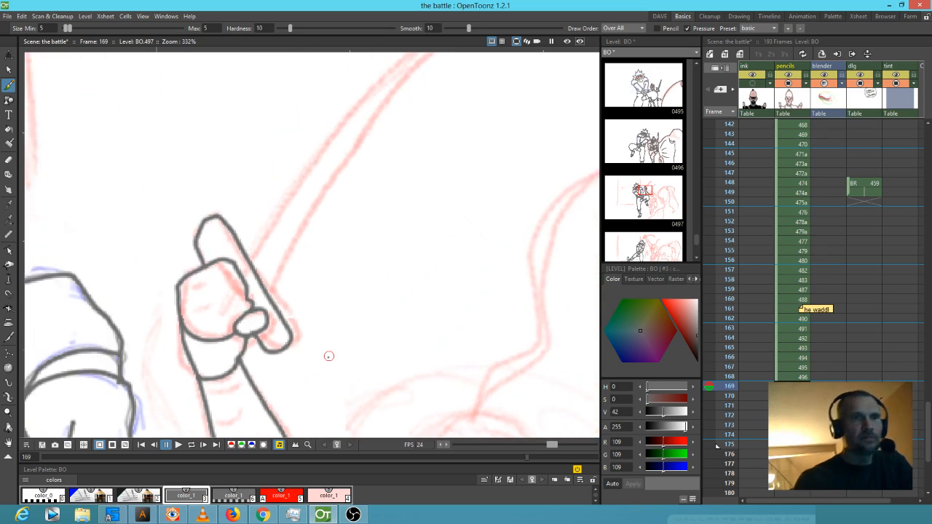
mouse_move(310, 211)
left_mouse_down()
mouse_move(256, 272)
mouse_move(210, 252)
left_mouse_up()
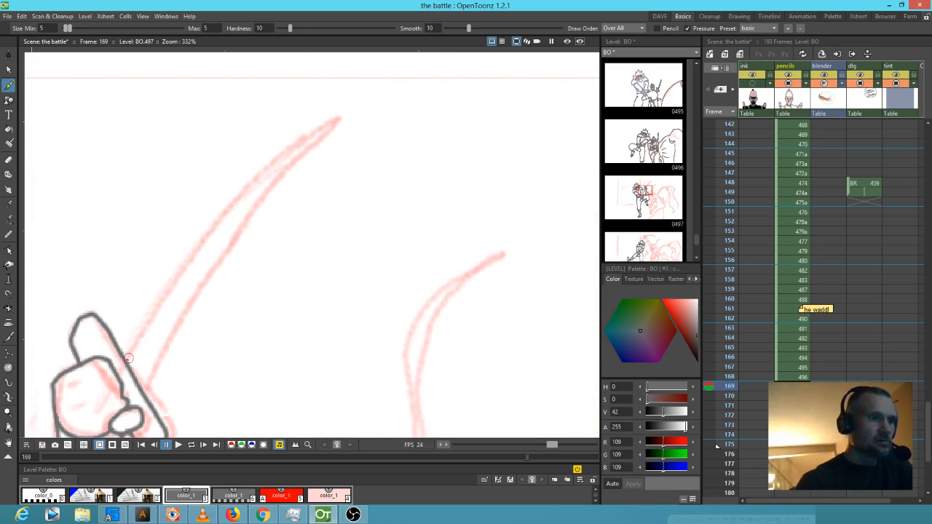
mouse_move(127, 356)
left_mouse_down()
mouse_move(235, 207)
mouse_move(348, 103)
mouse_move(311, 137)
left_mouse_up()
mouse_move(274, 170)
left_mouse_down()
mouse_move(223, 227)
mouse_move(165, 324)
left_mouse_up()
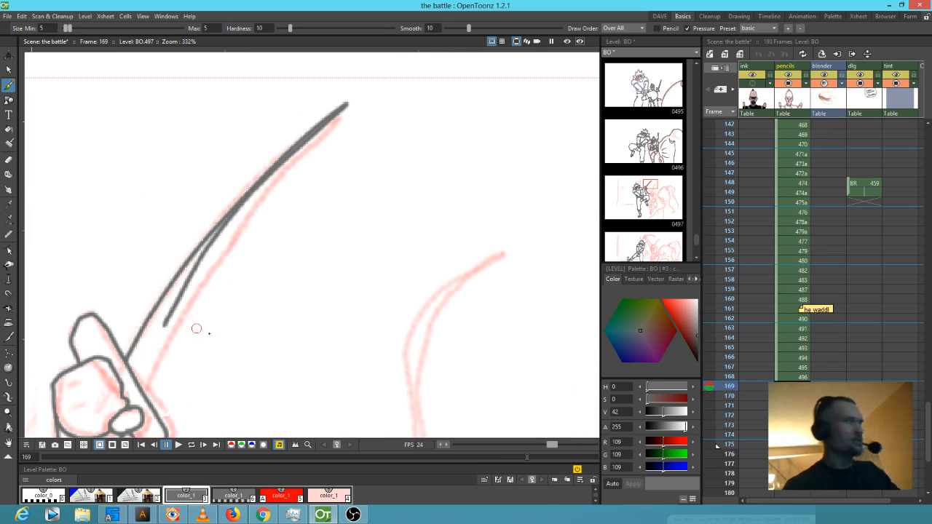
key("ctrl+z")
key("ctrl+z")
- Ink the curved sword blade above the handle, and the masked fighter's head outline with its ear
mouse_move(127, 355)
left_mouse_down()
mouse_move(194, 247)
mouse_move(260, 171)
mouse_move(338, 109)
mouse_move(241, 225)
mouse_move(147, 396)
left_mouse_up()
left_click_drag(426, 372, 468, 144)
left_click_drag(450, 244, 395, 131)
mouse_move(277, 284)
left_mouse_down()
mouse_move(286, 336)
mouse_move(329, 399)
mouse_move(348, 405)
mouse_move(404, 336)
mouse_move(418, 279)
mouse_move(429, 275)
mouse_move(428, 305)
mouse_move(413, 315)
left_mouse_up()
mouse_move(276, 289)
left_mouse_down()
mouse_move(282, 224)
mouse_move(303, 195)
mouse_move(337, 179)
mouse_move(367, 180)
mouse_move(401, 201)
mouse_move(425, 274)
left_mouse_up()
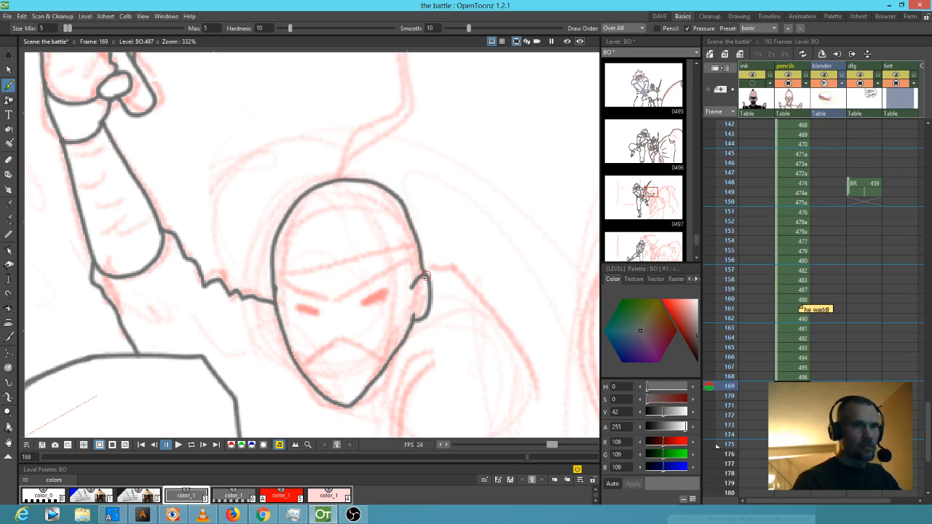
- Ink the two edges of the headband across the forehead and fill in both narrow eyes
left_click_drag(273, 269, 417, 244)
mouse_move(275, 278)
left_mouse_down()
mouse_move(345, 285)
mouse_move(419, 254)
left_mouse_up()
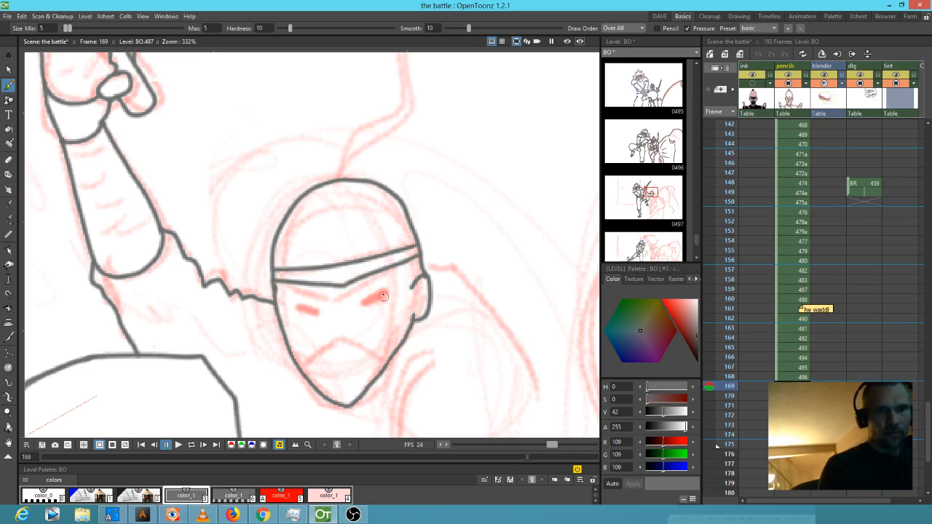
left_click_drag(361, 303, 379, 296)
left_click_drag(300, 307, 307, 311)
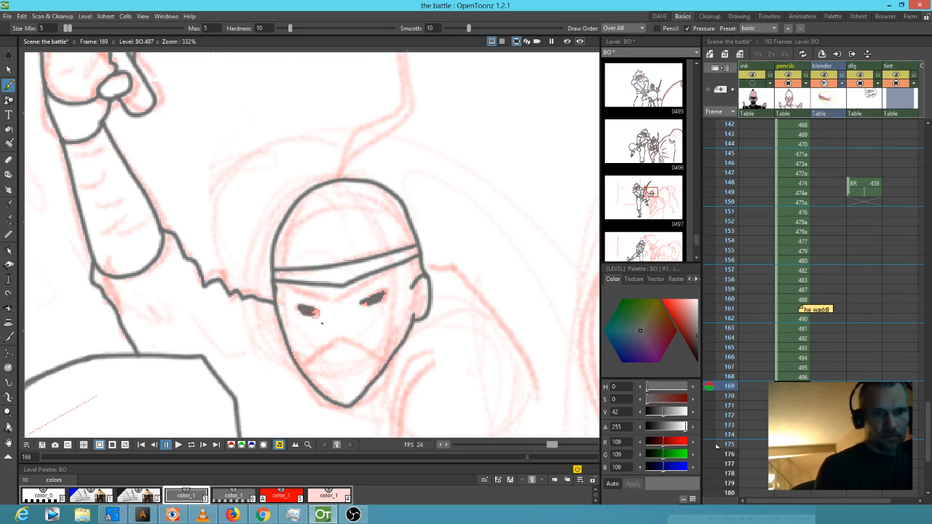
- Ink the face mask's upper edge and fold lines, and the long strand rising from the top of the head
left_click_drag(297, 370, 309, 356)
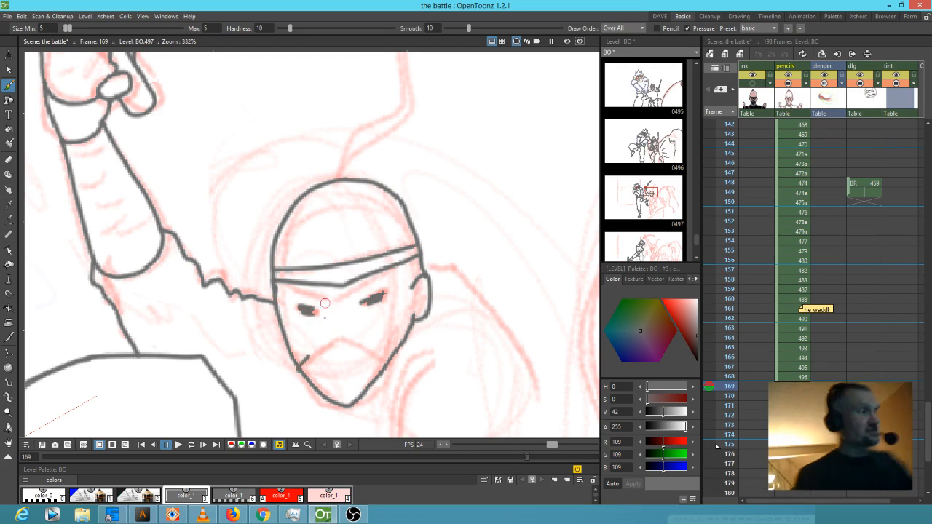
key("ctrl+z")
mouse_move(291, 351)
left_mouse_down()
mouse_move(347, 315)
mouse_move(399, 340)
left_mouse_up()
mouse_move(315, 364)
left_mouse_down()
mouse_move(335, 341)
mouse_move(342, 374)
mouse_move(358, 367)
left_mouse_up()
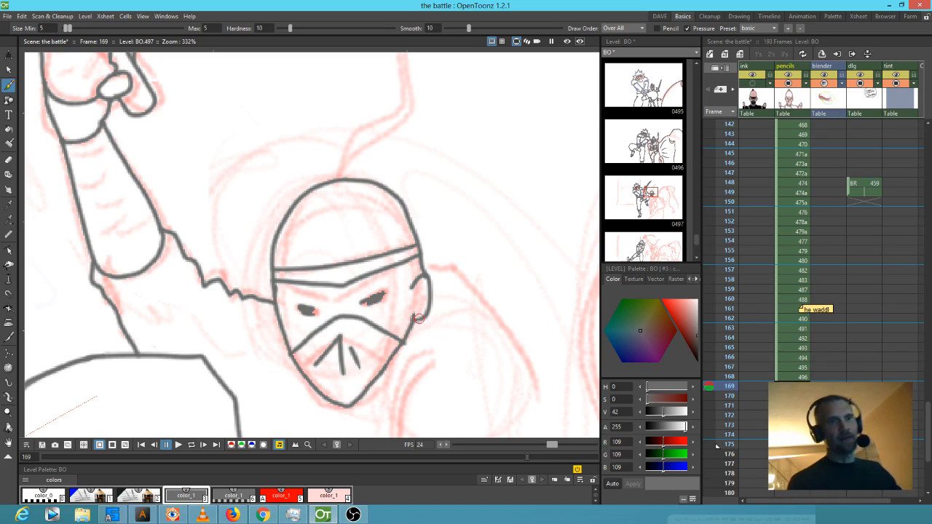
left_click_drag(444, 145, 407, 310)
mouse_move(301, 332)
left_mouse_down()
mouse_move(364, 262)
mouse_move(364, 199)
mouse_move(439, 86)
mouse_move(464, 78)
mouse_move(410, 115)
mouse_move(391, 151)
mouse_move(380, 193)
mouse_move(381, 263)
mouse_move(323, 298)
mouse_move(321, 332)
left_mouse_up()
- Ink the lowered arm's shoulder, the inner sleeve contour and the band around the upper arm
left_click_drag(469, 342, 491, 129)
left_click_drag(489, 305, 355, 228)
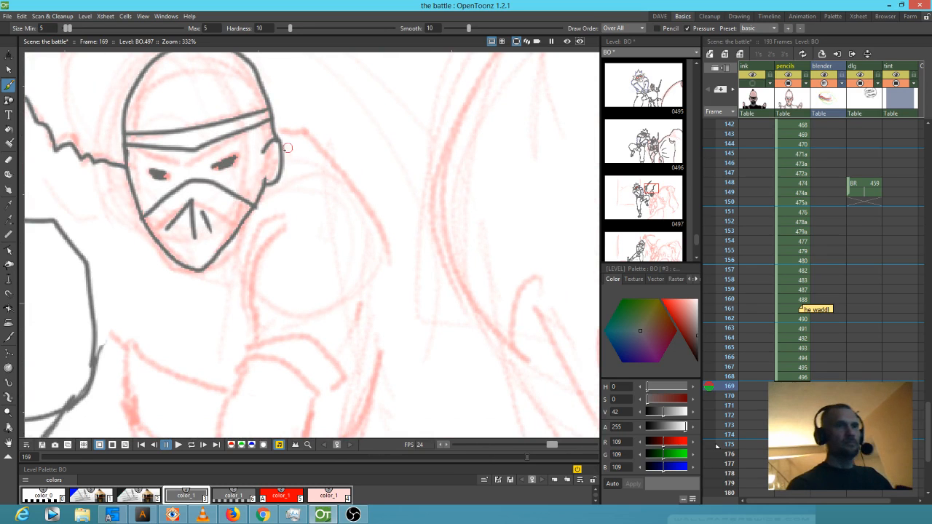
mouse_move(288, 148)
left_mouse_down()
mouse_move(312, 151)
mouse_move(365, 216)
mouse_move(383, 265)
mouse_move(377, 357)
left_mouse_up()
left_click_drag(398, 325, 476, 209)
mouse_move(350, 110)
left_mouse_down()
mouse_move(325, 242)
mouse_move(395, 277)
mouse_move(412, 247)
left_mouse_up()
mouse_move(328, 231)
left_mouse_down()
mouse_move(367, 228)
mouse_move(420, 250)
left_mouse_up()
left_click_drag(442, 206, 411, 253)
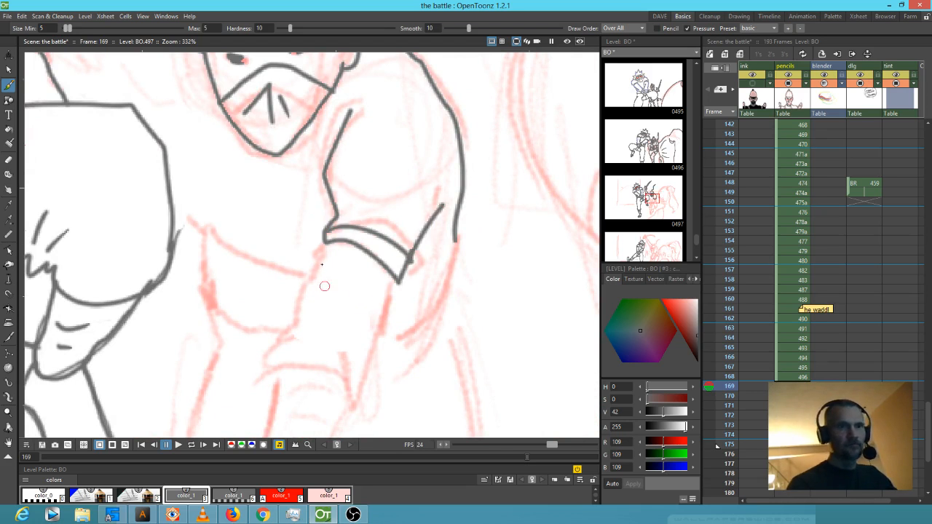
- Ink the lowered arm's flared lower sleeve below the band and add short fold lines near its cuff
mouse_move(326, 240)
left_mouse_down()
mouse_move(276, 345)
mouse_move(278, 374)
mouse_move(335, 377)
mouse_move(351, 400)
mouse_move(367, 382)
mouse_move(398, 273)
left_mouse_up()
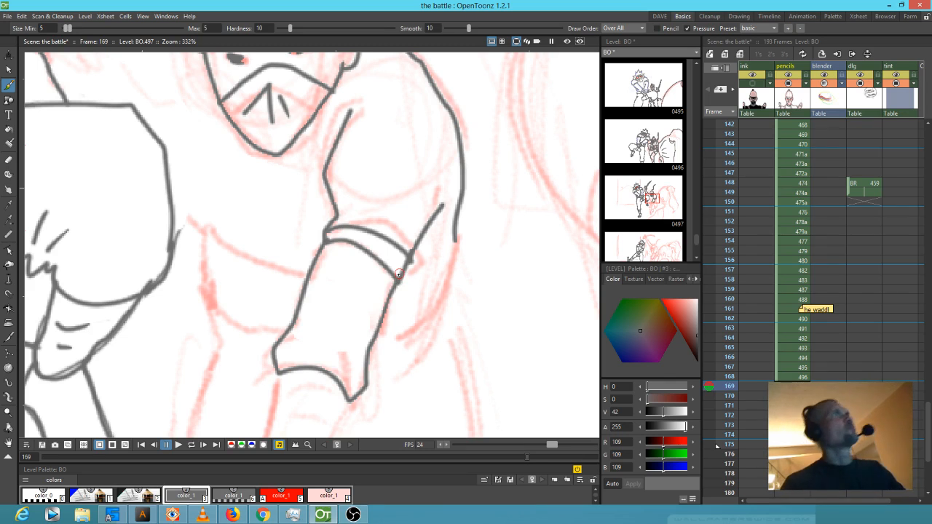
mouse_move(457, 282)
left_mouse_down()
mouse_move(462, 238)
mouse_move(507, 148)
left_mouse_up()
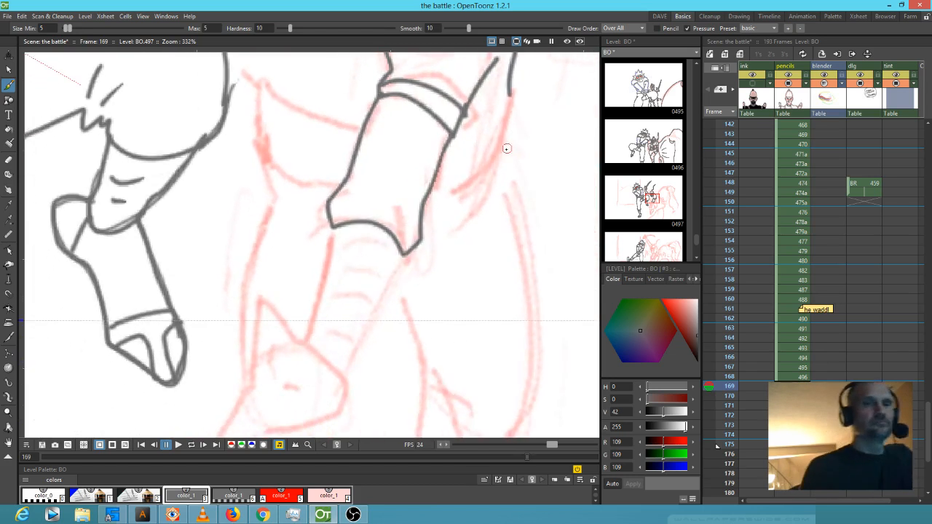
mouse_move(398, 179)
left_mouse_down()
mouse_move(409, 213)
mouse_move(409, 198)
left_mouse_up()
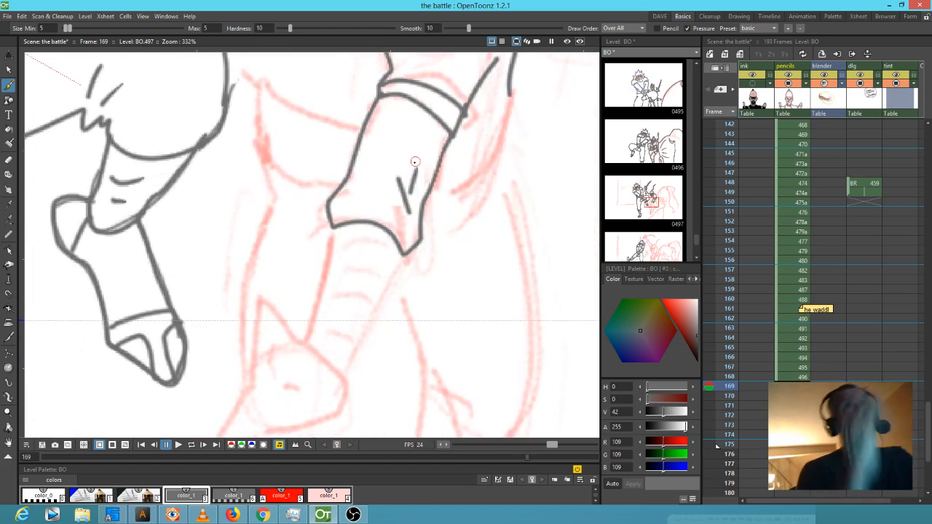
- Ink the lowered arm's wrapped forearm with its wrap lines, and the hand with its finger details
mouse_move(331, 226)
left_mouse_down()
mouse_move(307, 339)
mouse_move(340, 372)
mouse_move(402, 250)
left_mouse_up()
mouse_move(341, 239)
left_mouse_down()
mouse_move(376, 243)
mouse_move(375, 263)
mouse_move(354, 287)
left_mouse_up()
left_click_drag(397, 313, 498, 208)
mouse_move(399, 238)
left_mouse_down()
mouse_move(372, 205)
mouse_move(350, 211)
mouse_move(362, 281)
mouse_move(318, 345)
mouse_move(445, 288)
mouse_move(442, 264)
mouse_move(420, 246)
mouse_move(380, 240)
mouse_move(419, 265)
left_mouse_up()
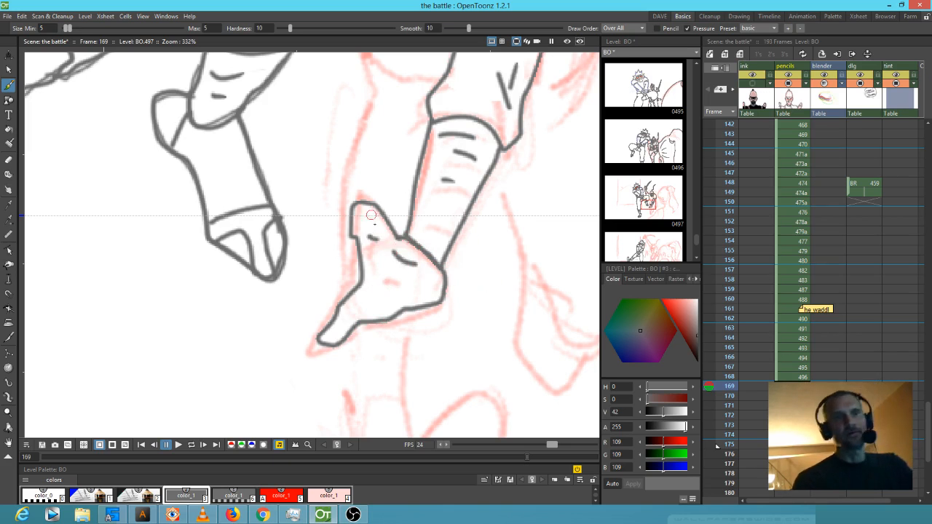
left_click_drag(369, 261, 444, 275)
left_click_drag(353, 291, 362, 317)
- Ink the edge behind the lowered arm's sleeve, the chest's lower edge and the upper side of the waist
left_click_drag(508, 306, 303, 381)
mouse_move(380, 207)
left_mouse_down()
mouse_move(385, 280)
mouse_move(348, 409)
left_mouse_up()
mouse_move(316, 298)
left_mouse_down()
mouse_move(364, 275)
mouse_move(363, 256)
left_mouse_up()
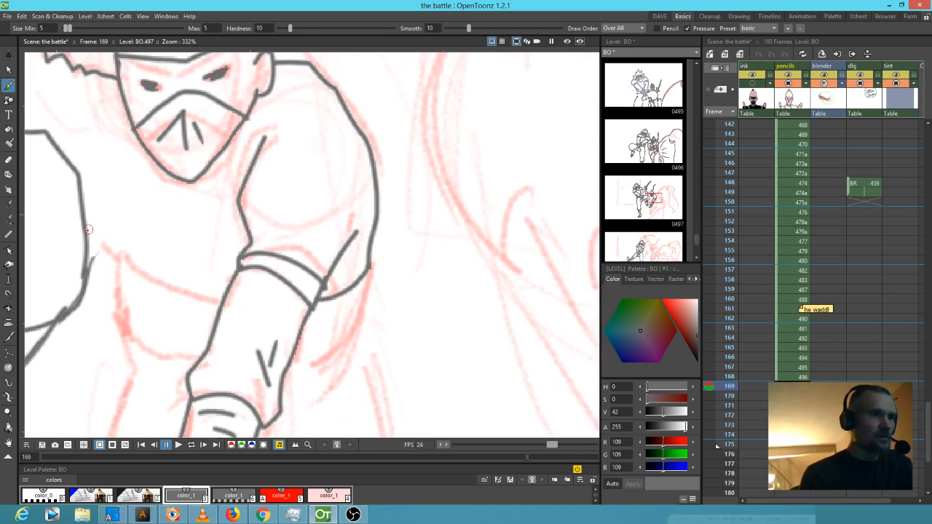
mouse_move(87, 234)
left_mouse_down()
mouse_move(143, 280)
mouse_move(224, 297)
left_mouse_up()
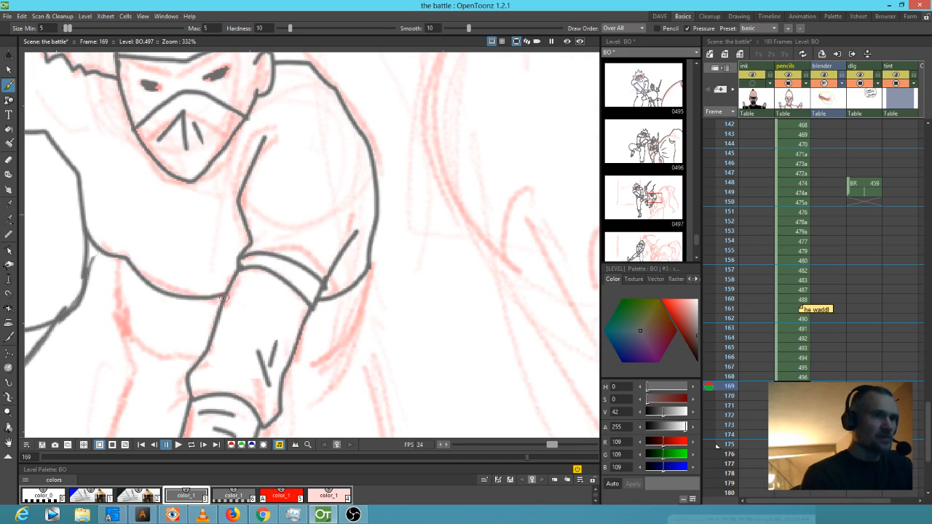
left_click_drag(119, 258, 133, 339)
- Ink the waist's lower edge on both sides of the lowered arm and add short fold lines across the belly
left_click_drag(317, 356, 459, 279)
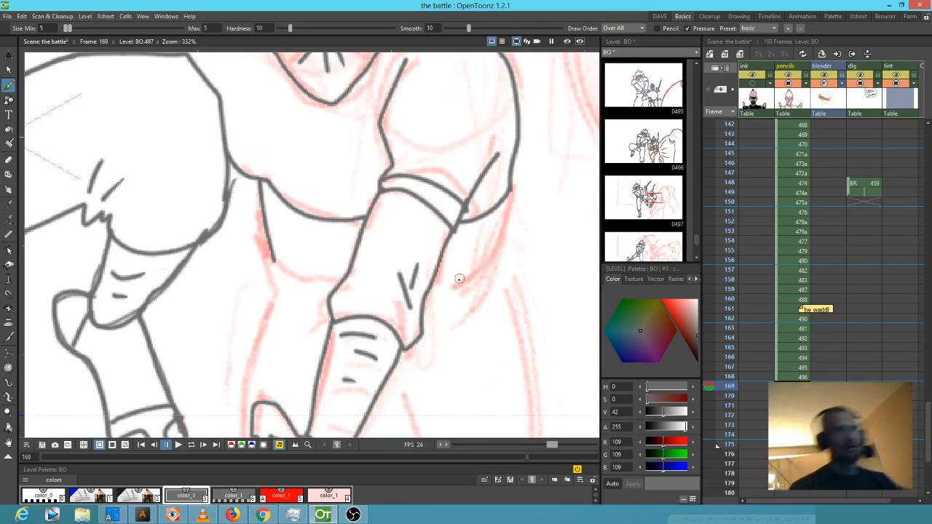
mouse_move(273, 256)
left_mouse_down()
mouse_move(271, 311)
mouse_move(312, 282)
mouse_move(338, 282)
left_mouse_up()
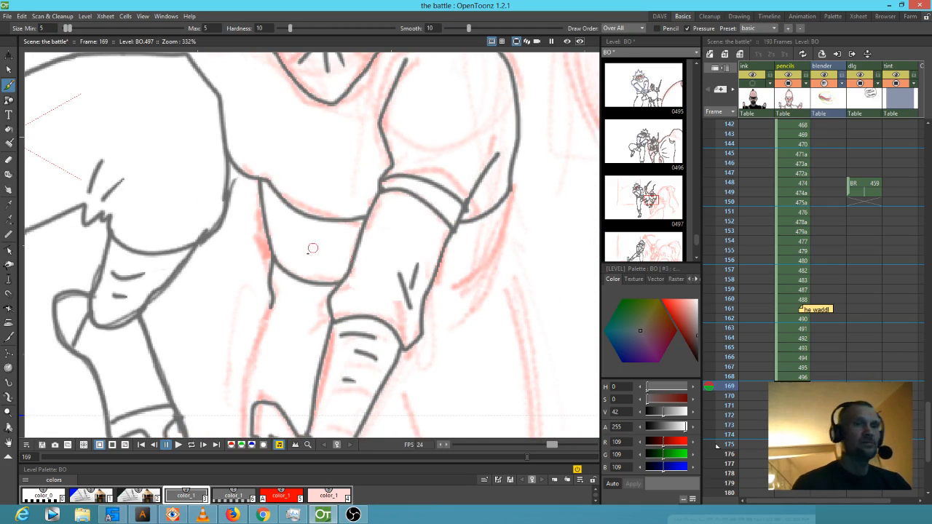
left_click_drag(285, 244, 329, 252)
left_click_drag(281, 223, 316, 232)
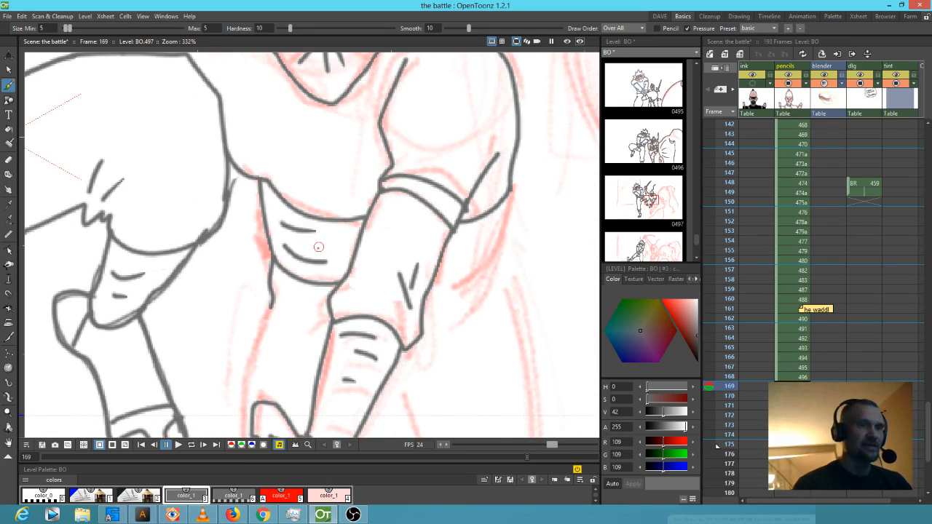
left_click_drag(431, 284, 506, 246)
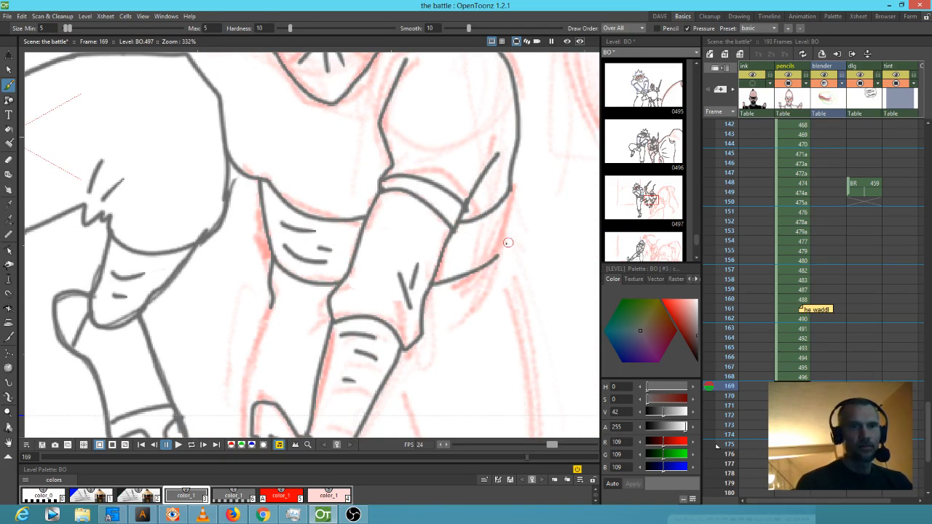
- Ink the hip and full thigh outline of the bent rear leg, with the lower leg tucked behind it
mouse_move(505, 192)
left_mouse_down()
mouse_move(508, 248)
mouse_move(524, 270)
left_mouse_up()
left_click_drag(559, 325, 504, 154)
left_click_drag(460, 84, 467, 102)
mouse_move(472, 136)
left_mouse_down()
mouse_move(466, 355)
mouse_move(436, 386)
mouse_move(406, 369)
left_mouse_up()
left_click_drag(338, 198, 410, 381)
mouse_move(373, 271)
left_mouse_down()
mouse_move(377, 397)
mouse_move(411, 424)
mouse_move(430, 386)
left_mouse_up()
left_click_drag(416, 306, 471, 286)
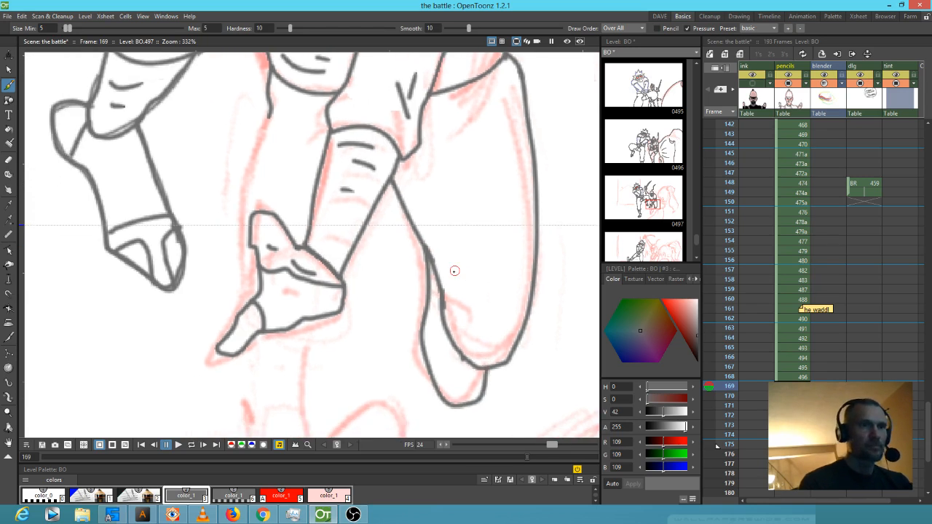
- Ink the front leg's outer contour from the waist past the hand down to the ankle
mouse_move(270, 111)
left_mouse_down()
mouse_move(243, 211)
mouse_move(247, 295)
mouse_move(246, 285)
left_mouse_up()
left_click_drag(316, 402, 359, 275)
left_click_drag(287, 222, 307, 399)
left_click_drag(347, 352, 369, 264)
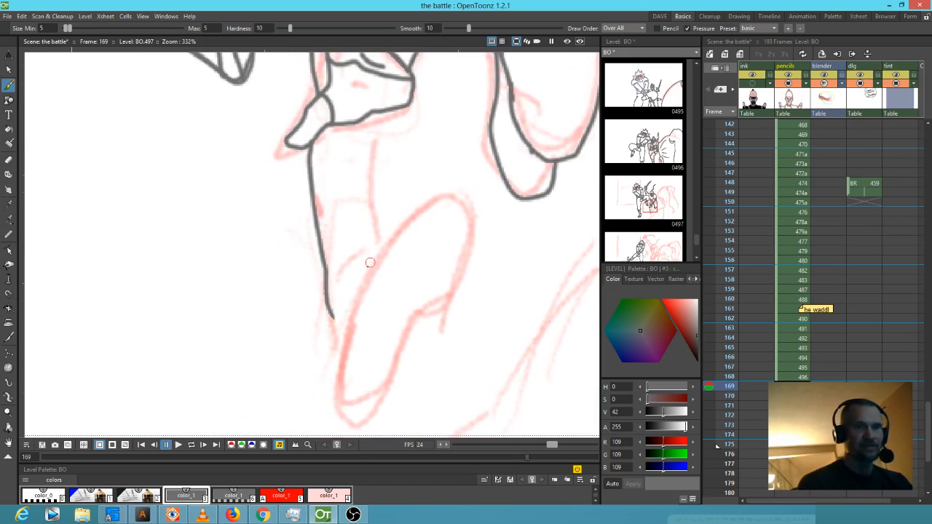
- Ink the front foot's long sole and upper edge, and the lower leg's inner contour up to the hand
mouse_move(331, 315)
left_mouse_down()
mouse_move(349, 416)
mouse_move(381, 391)
mouse_move(407, 328)
mouse_move(447, 301)
mouse_move(466, 255)
mouse_move(470, 200)
mouse_move(442, 196)
mouse_move(383, 260)
mouse_move(354, 331)
mouse_move(348, 417)
left_mouse_up()
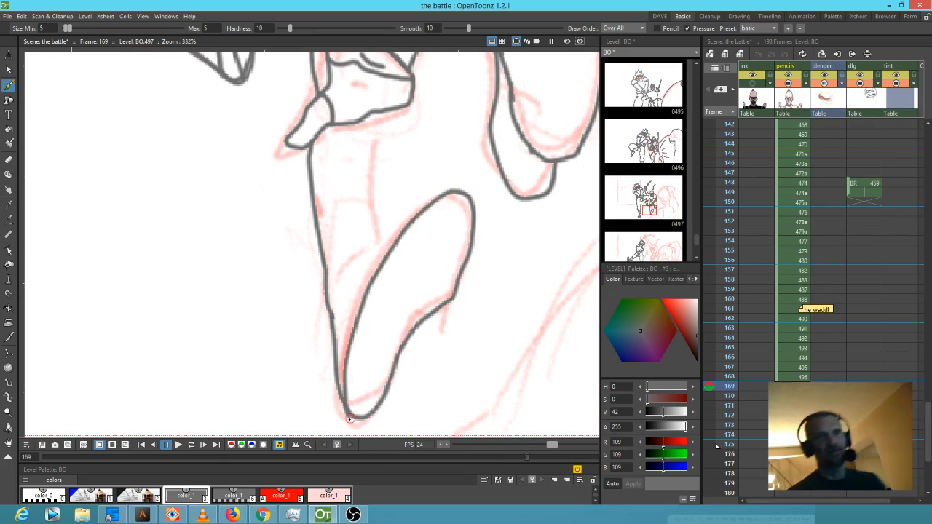
mouse_move(454, 191)
left_mouse_down()
mouse_move(371, 243)
mouse_move(334, 309)
left_mouse_up()
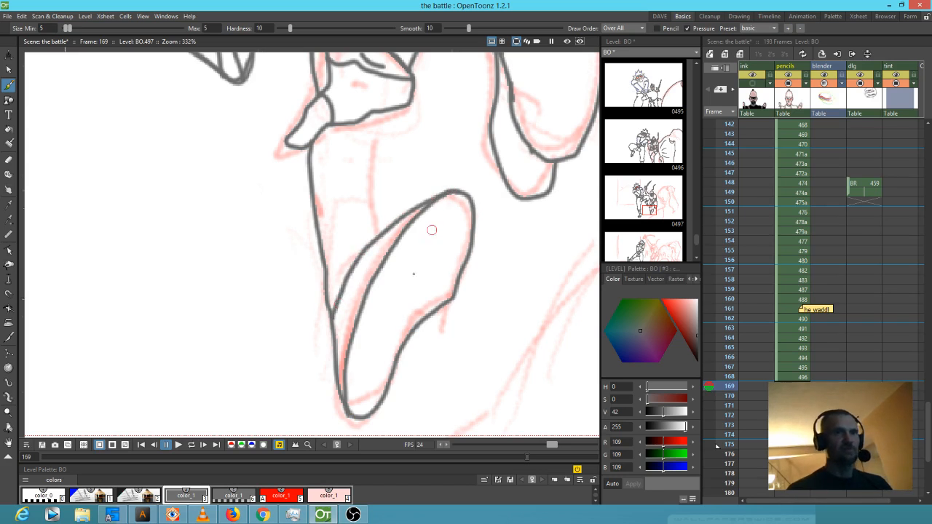
left_click_drag(432, 230, 380, 356)
left_click_drag(321, 363, 336, 236)
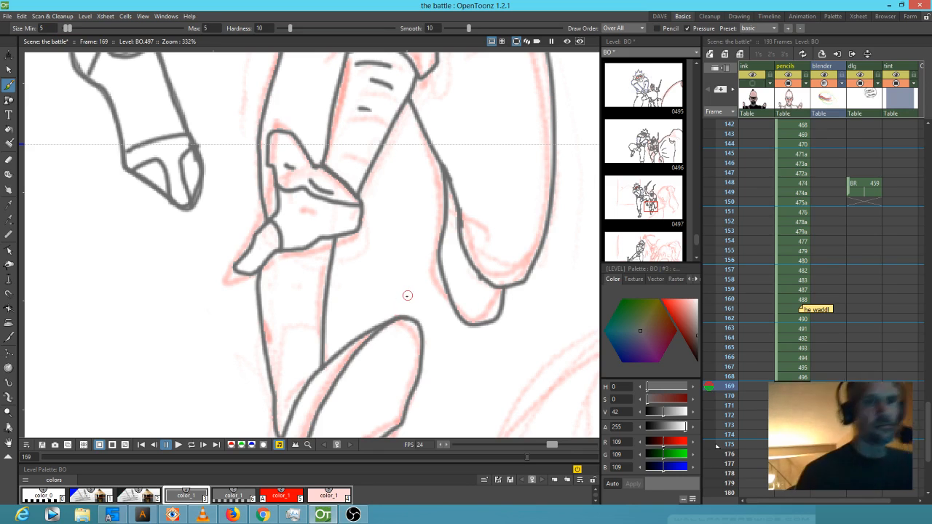
- Add short curved wrap lines along the front lower leg between the hand and the foot
mouse_move(265, 282)
left_mouse_down()
mouse_move(310, 274)
mouse_move(313, 296)
mouse_move(273, 326)
left_mouse_up()
left_click(308, 289)
left_click(285, 290)
left_click(271, 302)
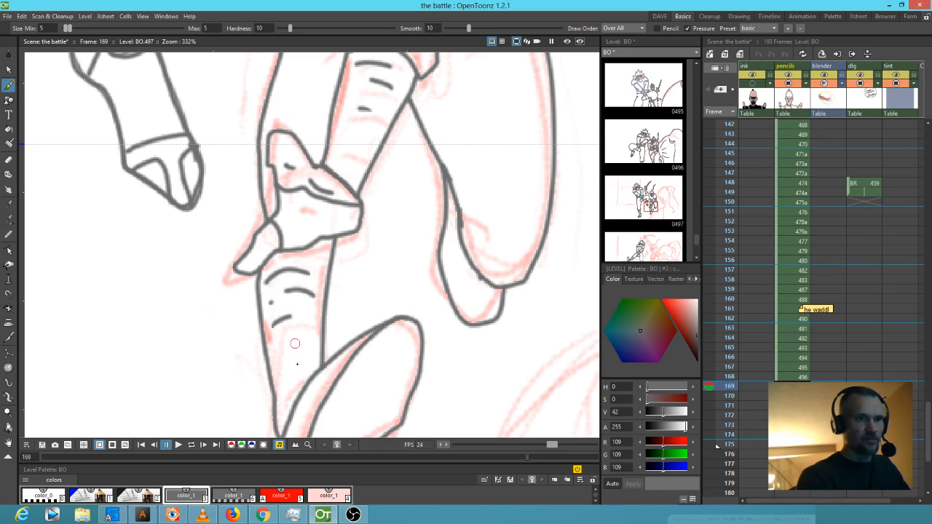
mouse_move(278, 358)
left_mouse_down()
mouse_move(308, 338)
mouse_move(305, 364)
left_mouse_up()
left_click(289, 385)
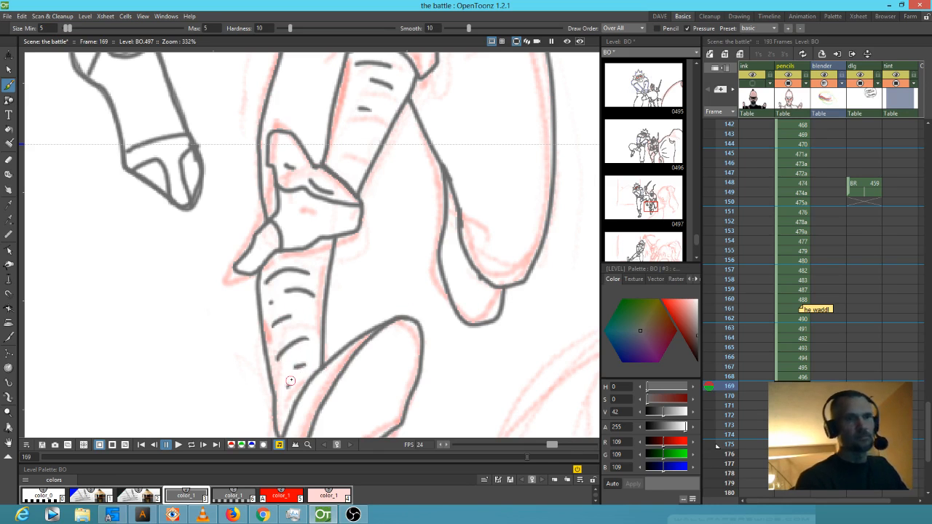
left_click_drag(445, 194, 435, 364)
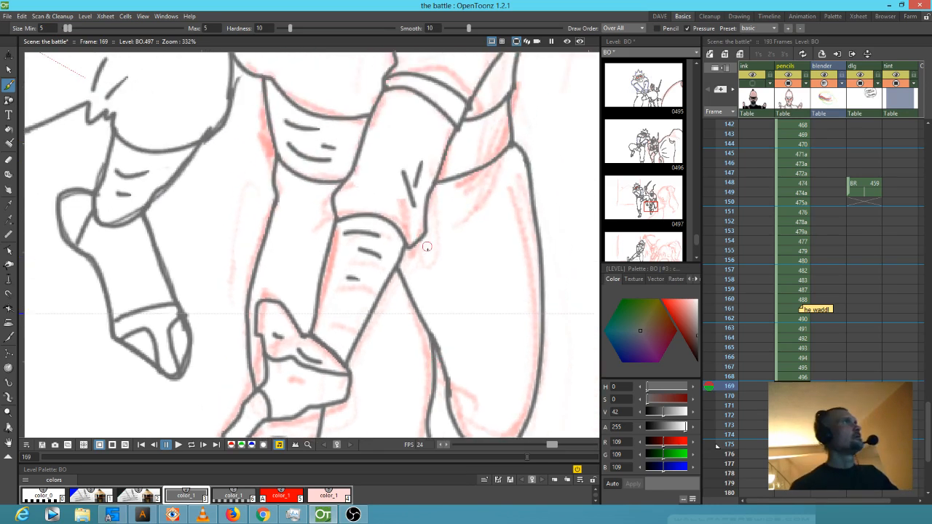
left_click_drag(433, 248, 435, 322)
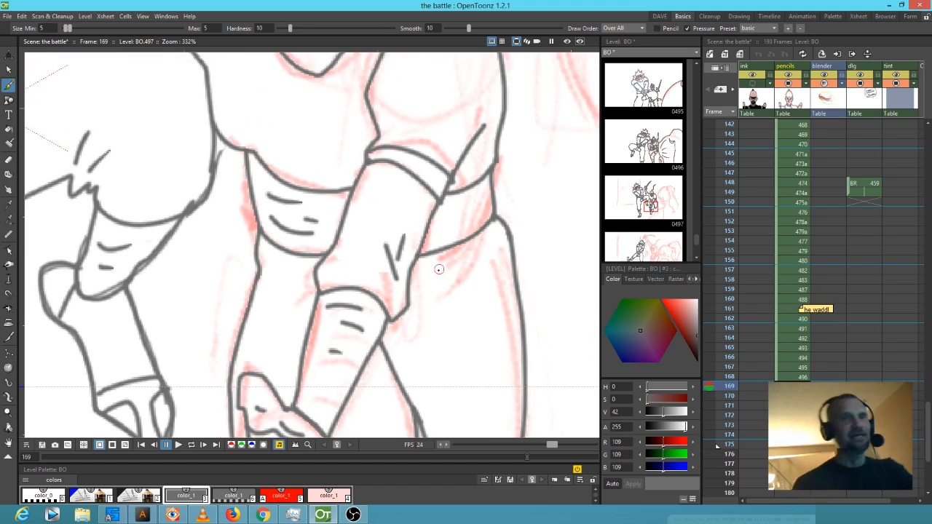
- Add short crease lines to the masked fighter's lowered upper arm, shoulder and raised sleeve
left_click_drag(476, 141, 414, 278)
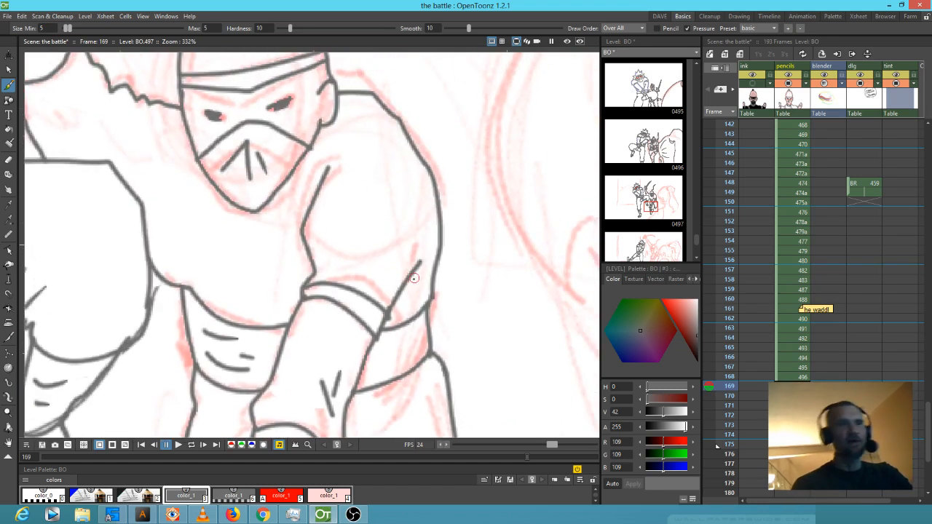
mouse_move(333, 268)
left_mouse_down()
mouse_move(405, 244)
mouse_move(413, 252)
left_mouse_up()
mouse_move(356, 168)
left_mouse_down()
mouse_move(380, 160)
mouse_move(354, 167)
left_mouse_up()
mouse_move(463, 237)
left_mouse_down()
mouse_move(568, 214)
mouse_move(533, 348)
left_mouse_up()
left_click_drag(230, 197, 231, 233)
left_click_drag(255, 213, 266, 235)
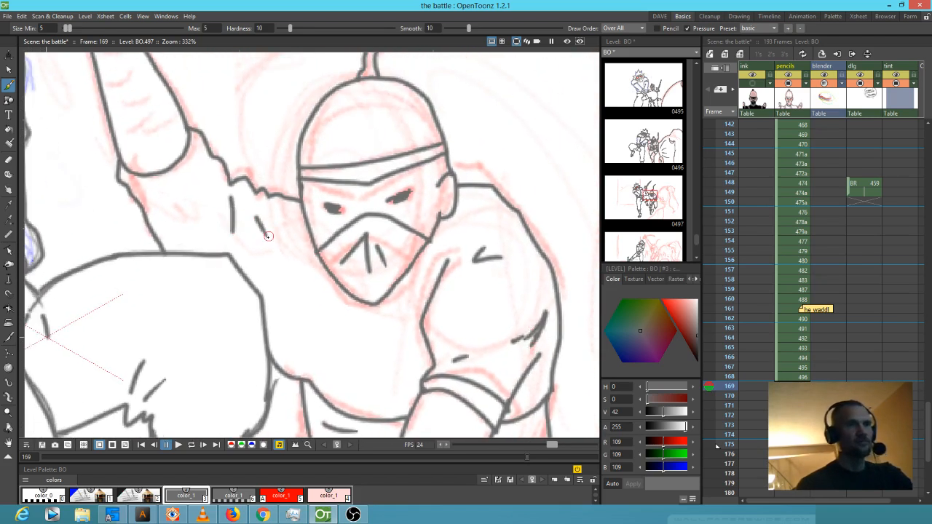
- Ink the large foreground head's face contour, ear, pointed sideburn and the line running from the ear back to the nape
scroll(208, 245, "down", 5)
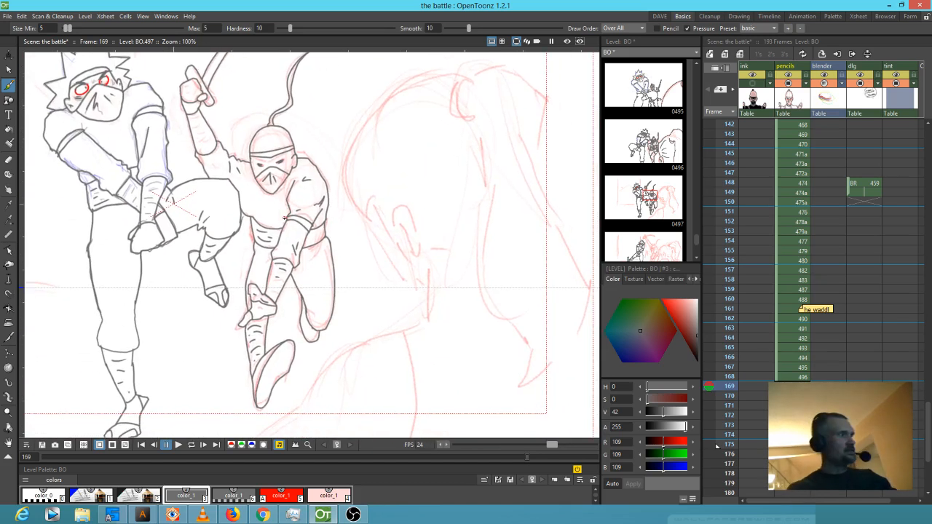
mouse_move(380, 109)
left_mouse_down()
mouse_move(356, 127)
mouse_move(346, 184)
mouse_move(369, 225)
mouse_move(376, 210)
mouse_move(394, 248)
mouse_move(428, 277)
left_mouse_up()
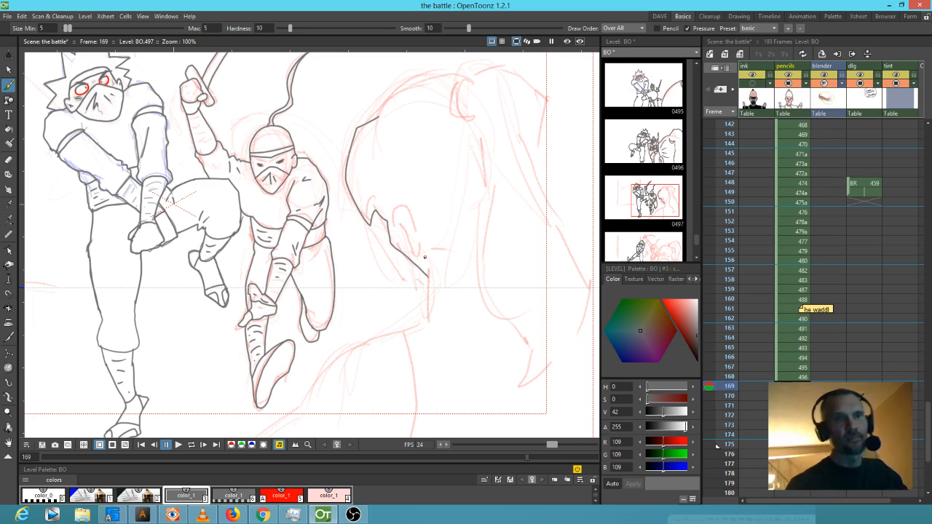
mouse_move(396, 231)
left_mouse_down()
mouse_move(396, 207)
mouse_move(406, 206)
mouse_move(420, 254)
left_mouse_up()
left_click_drag(401, 218, 417, 239)
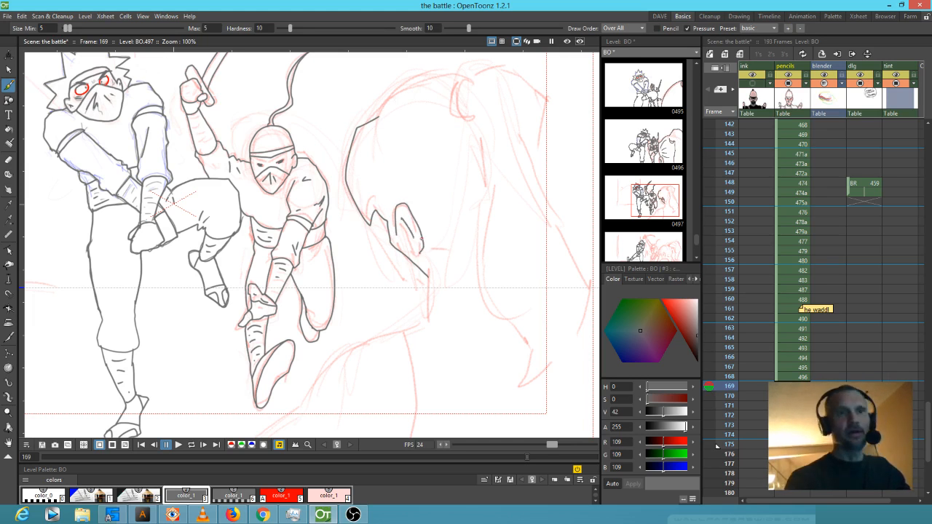
mouse_move(375, 211)
left_mouse_down()
mouse_move(384, 183)
mouse_move(392, 206)
left_mouse_up()
left_click_drag(425, 249, 481, 268)
- Ink the top of the foreground head and the full outline of its long ponytail, with a few inner strand lines
mouse_move(377, 120)
left_mouse_down()
mouse_move(425, 75)
mouse_move(472, 78)
mouse_move(454, 117)
mouse_move(467, 85)
mouse_move(492, 70)
mouse_move(538, 84)
mouse_move(564, 210)
left_mouse_up()
mouse_move(580, 244)
left_mouse_down()
mouse_move(581, 321)
mouse_move(556, 371)
mouse_move(546, 377)
mouse_move(549, 363)
mouse_move(532, 379)
mouse_move(538, 358)
mouse_move(495, 286)
mouse_move(485, 162)
left_mouse_up()
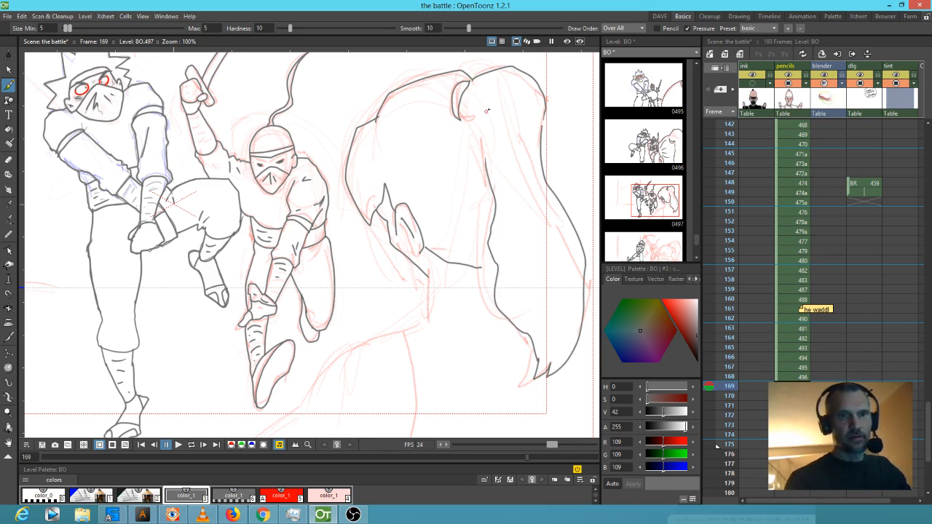
left_click_drag(482, 116, 485, 149)
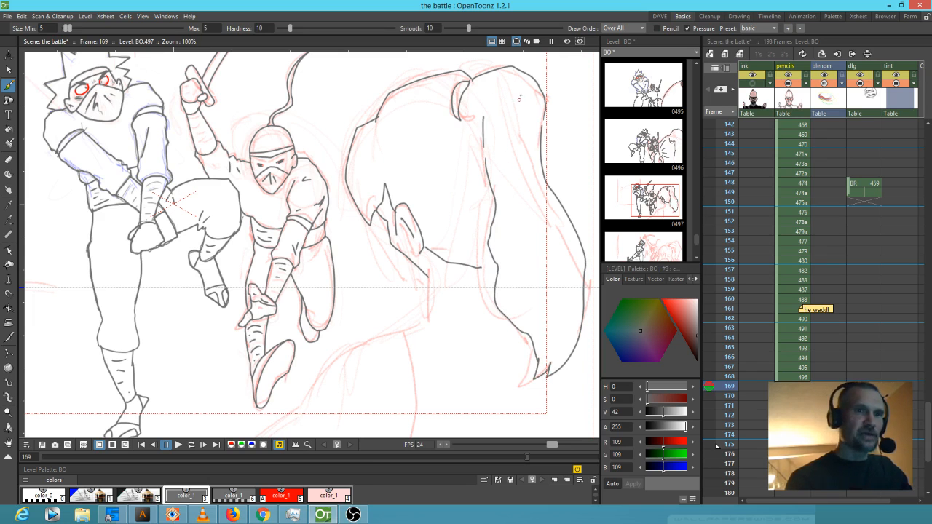
left_click_drag(541, 174, 581, 259)
left_click_drag(546, 227, 562, 300)
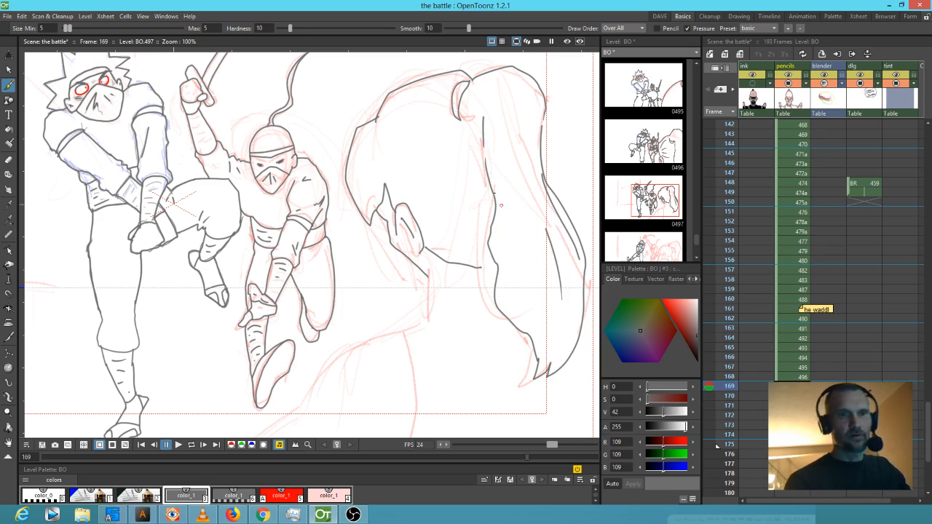
- Add short accent strokes at the foreground head's temple, join the nape line to the ponytail, and ink the neck down to the shoulder
mouse_move(399, 115)
left_mouse_down()
mouse_move(385, 153)
mouse_move(402, 177)
left_mouse_up()
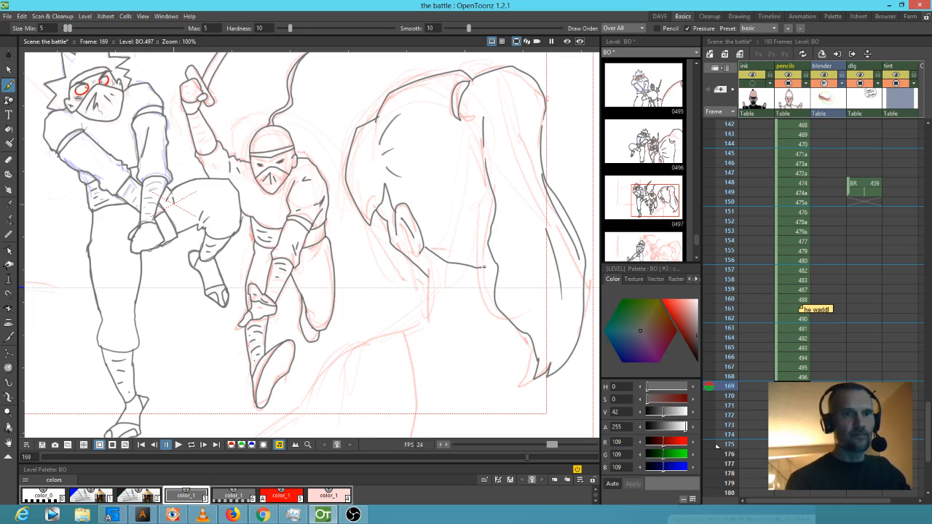
left_click_drag(484, 266, 499, 259)
mouse_move(429, 266)
left_mouse_down()
mouse_move(431, 317)
mouse_move(402, 332)
left_mouse_up()
left_click_drag(477, 326, 571, 307)
mouse_move(495, 313)
left_mouse_down()
mouse_move(454, 322)
mouse_move(396, 363)
mouse_move(383, 385)
left_mouse_up()
mouse_move(380, 386)
left_mouse_down()
mouse_move(414, 358)
mouse_move(458, 358)
mouse_move(533, 300)
mouse_move(470, 331)
left_mouse_up()
key("ctrl+z")
key("ctrl+z")
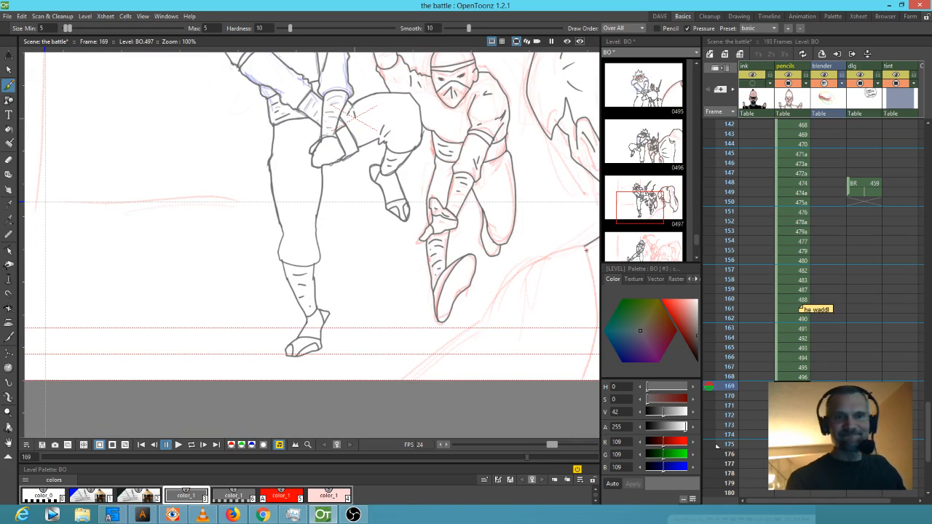
- Ink the foreground figure's near shoulder and arm down to the frame edge, the sleeve seam, and the deep curved back neckline
mouse_move(582, 247)
left_mouse_down()
mouse_move(521, 269)
mouse_move(472, 337)
mouse_move(419, 380)
left_mouse_up()
mouse_move(541, 348)
left_mouse_down()
mouse_move(371, 315)
mouse_move(302, 316)
left_mouse_up()
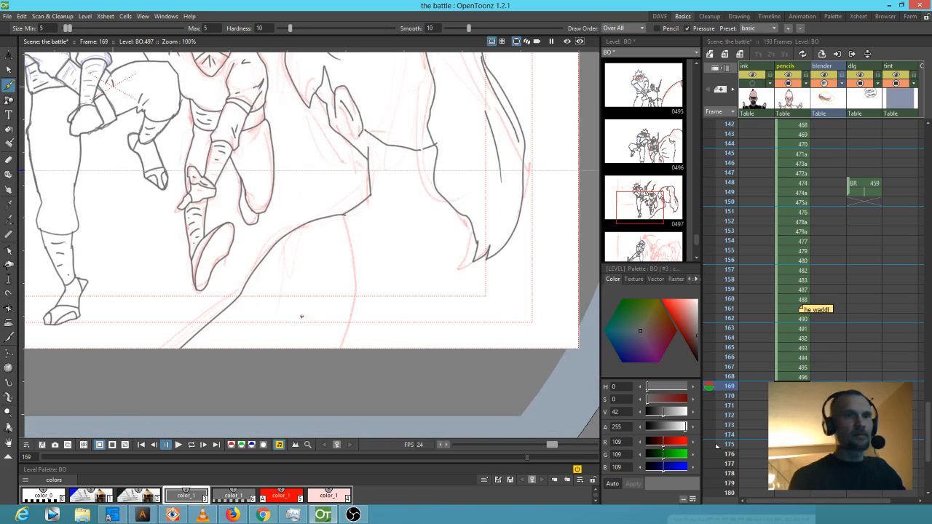
mouse_move(345, 215)
left_mouse_down()
mouse_move(355, 275)
mouse_move(345, 350)
left_mouse_up()
mouse_move(356, 208)
left_mouse_down()
mouse_move(383, 284)
mouse_move(401, 303)
mouse_move(430, 311)
mouse_move(477, 300)
mouse_move(494, 281)
mouse_move(500, 249)
mouse_move(508, 271)
mouse_move(483, 240)
left_mouse_up()
- Ink the foreground figure's far sleeve seam and shoulder contour beside the ponytail, and add a small crease on the near arm
left_click_drag(460, 208, 497, 308)
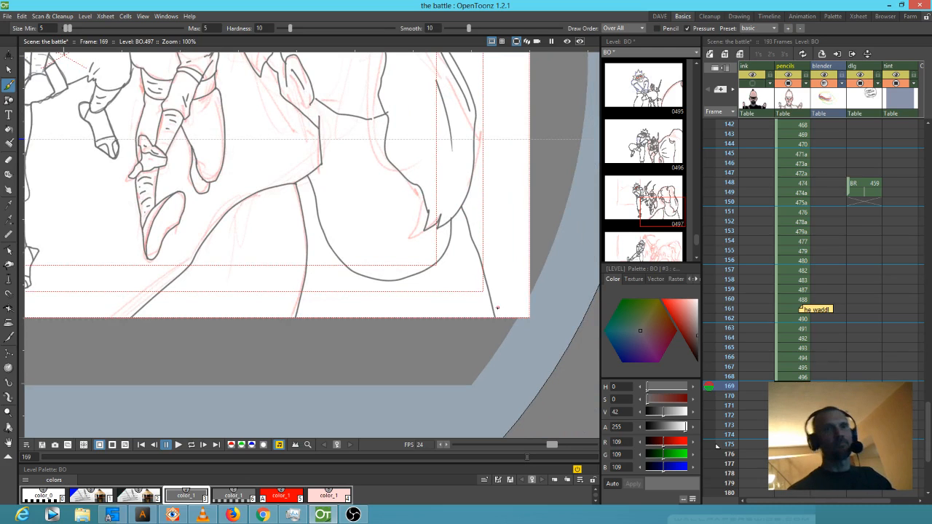
mouse_move(472, 190)
left_mouse_down()
mouse_move(519, 213)
mouse_move(545, 296)
left_mouse_up()
scroll(545, 301, "down", 2)
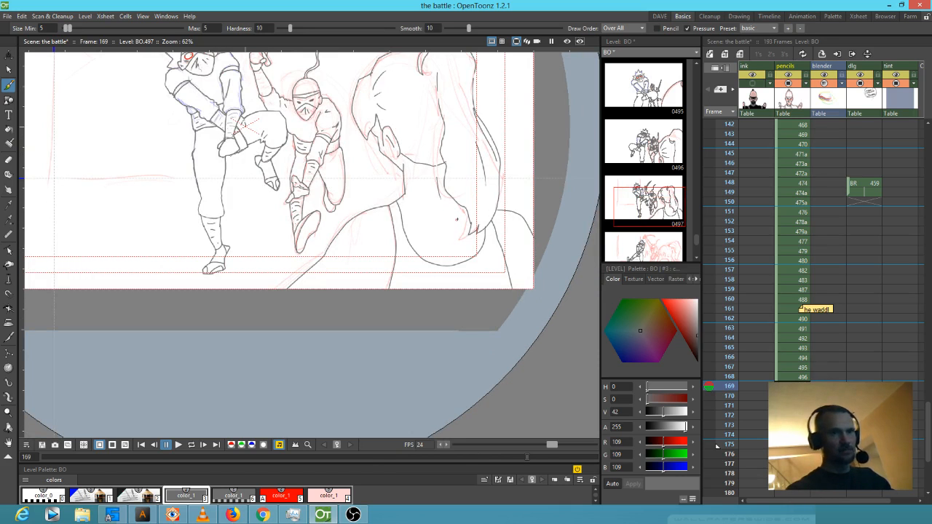
left_click_drag(361, 284, 366, 286)
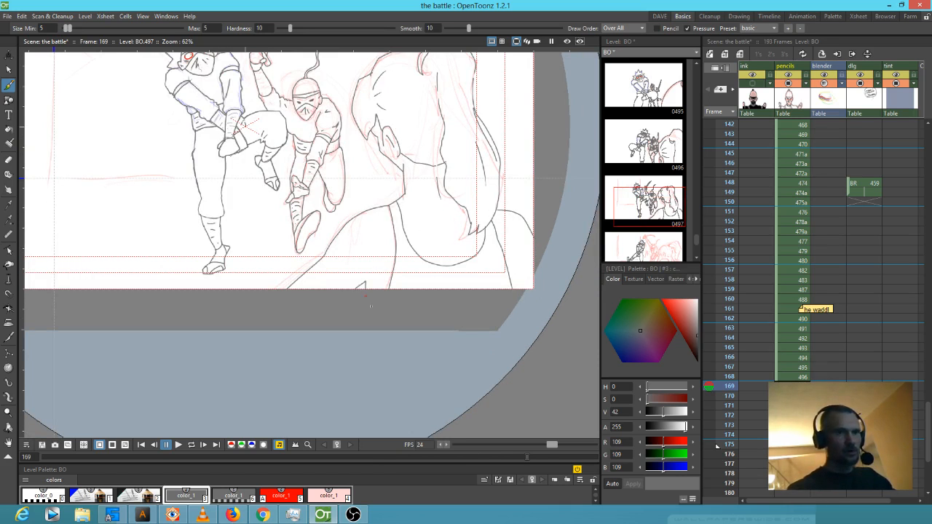
- Flip back and forth between frames 169 and 170 to compare the drawings, stopping on frame 170
key("Up")
key("Down")
key("Down")
key("Up")
key("Down")
key("Up")
key("Down")
key("Up")
key("Down")
- In frame 170, ink the foreground figure's near shoulder, sleeve and side, and the curved back neckline up to the hair
mouse_move(414, 163)
left_mouse_down()
mouse_move(432, 205)
mouse_move(401, 212)
mouse_move(321, 332)
mouse_move(353, 328)
mouse_move(397, 290)
mouse_move(405, 313)
mouse_move(442, 251)
mouse_move(431, 208)
left_mouse_up()
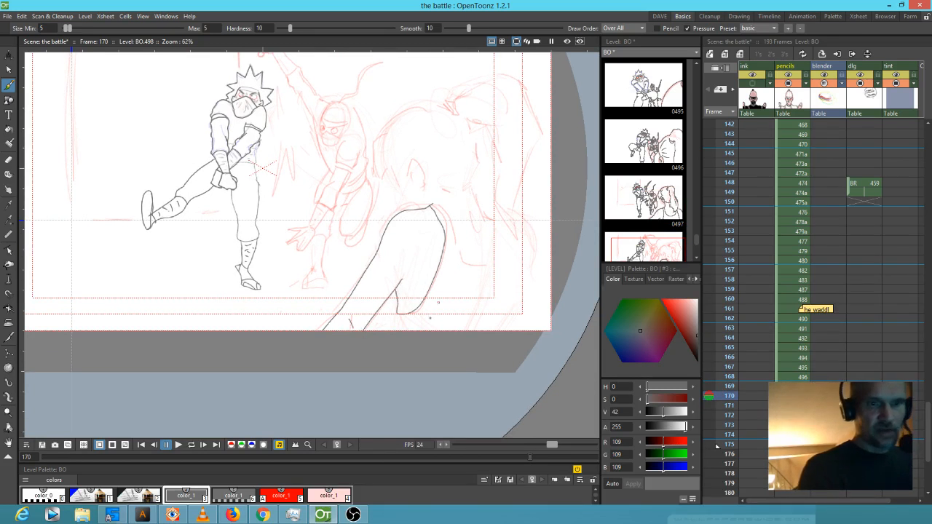
left_click_drag(390, 344, 394, 300)
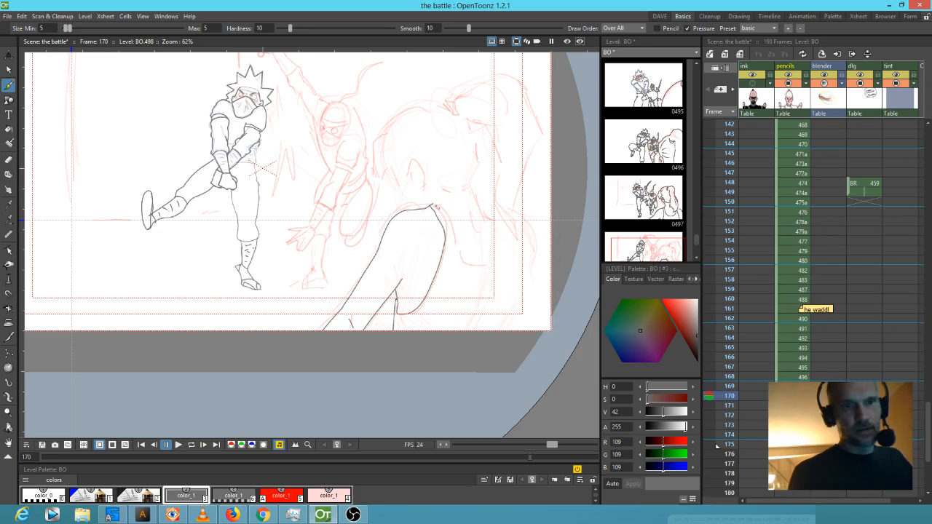
mouse_move(434, 206)
left_mouse_down()
mouse_move(463, 257)
mouse_move(483, 269)
mouse_move(504, 265)
mouse_move(508, 230)
left_mouse_up()
- Ink the frame 170 foreground head with its face contour, ponytail and ear, plus the neck, nape and back-of-head lines
mouse_move(447, 108)
left_mouse_down()
mouse_move(505, 72)
mouse_move(521, 86)
mouse_move(544, 150)
mouse_move(516, 195)
mouse_move(528, 251)
mouse_move(491, 198)
mouse_move(499, 161)
mouse_move(486, 144)
mouse_move(485, 115)
mouse_move(459, 113)
mouse_move(457, 94)
mouse_move(399, 113)
mouse_move(375, 146)
mouse_move(376, 182)
mouse_move(406, 207)
left_mouse_up()
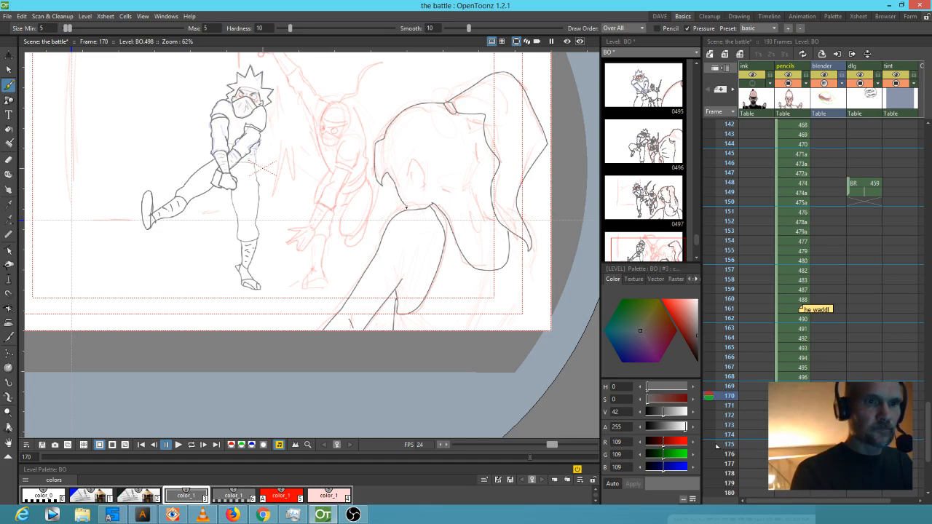
mouse_move(412, 174)
left_mouse_down()
mouse_move(411, 164)
mouse_move(427, 183)
left_mouse_up()
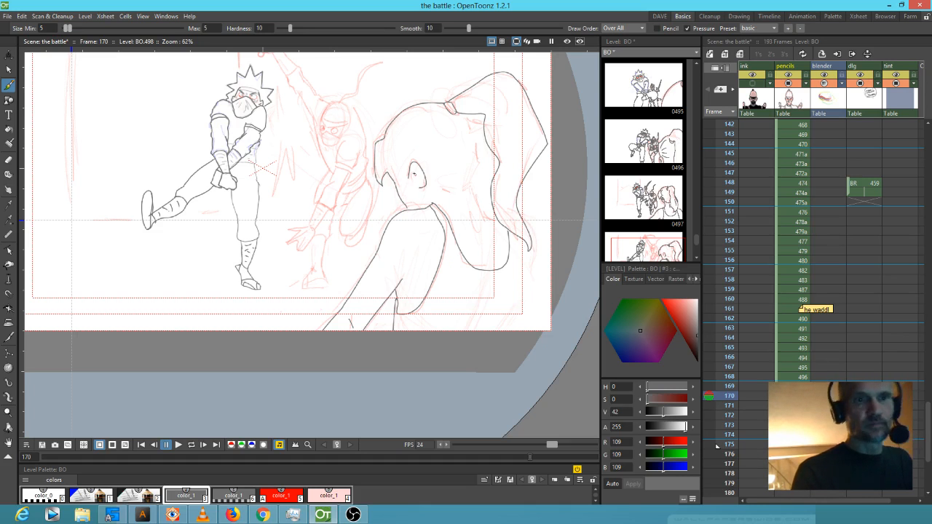
left_click_drag(468, 207, 477, 228)
left_click_drag(475, 187, 501, 221)
left_click_drag(478, 187, 469, 118)
left_click_drag(435, 186, 456, 192)
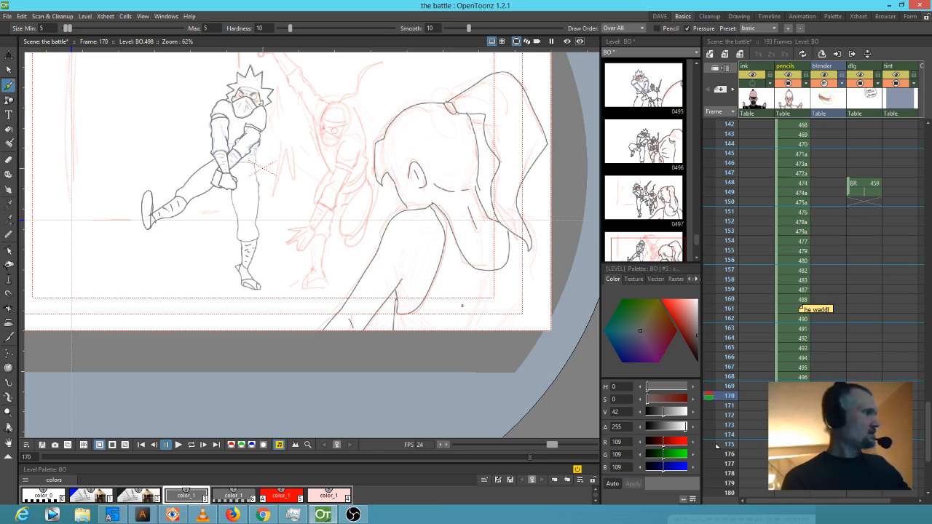
- Trace the hairline in red from the forehead past the ear to the nape of the foreground head
key("5")
mouse_move(387, 173)
left_mouse_down()
mouse_move(390, 161)
mouse_move(400, 176)
mouse_move(436, 185)
mouse_move(481, 183)
left_mouse_up()
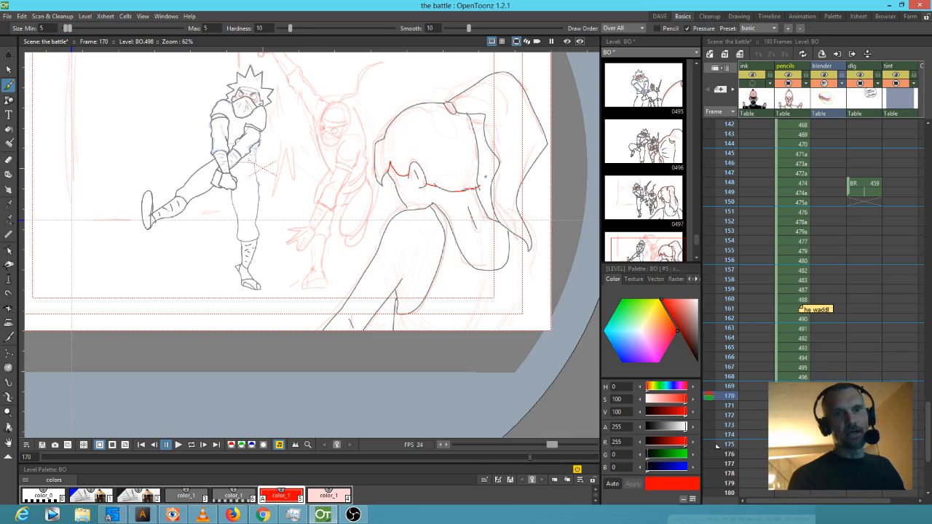
- Ink the foreground figure's far shoulder and arm below the ponytail in grey, and add a short side line at the frame edge
key("3")
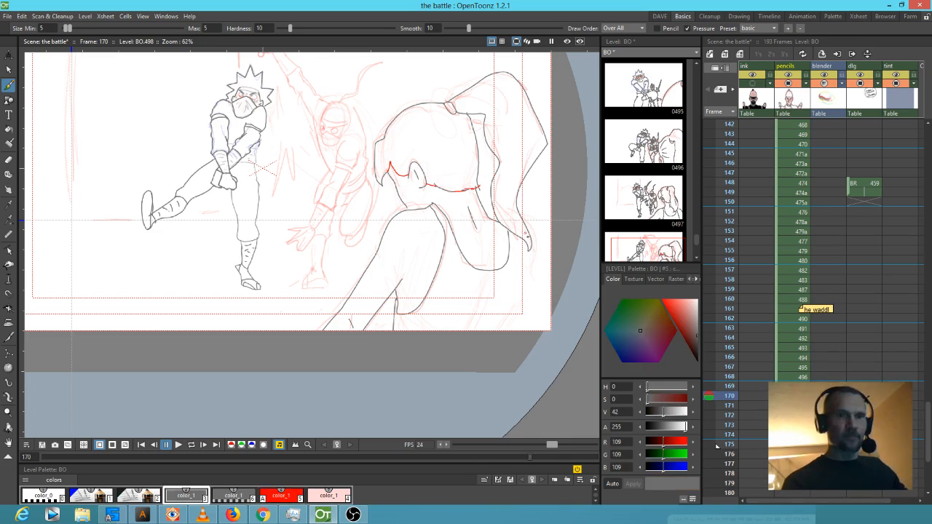
mouse_move(515, 235)
left_mouse_down()
mouse_move(519, 284)
mouse_move(502, 331)
left_mouse_up()
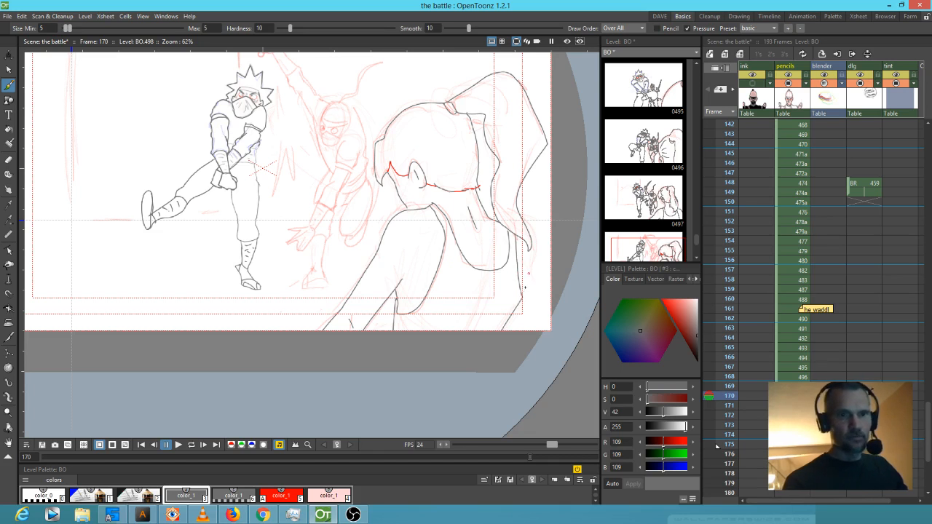
left_click_drag(524, 290, 531, 248)
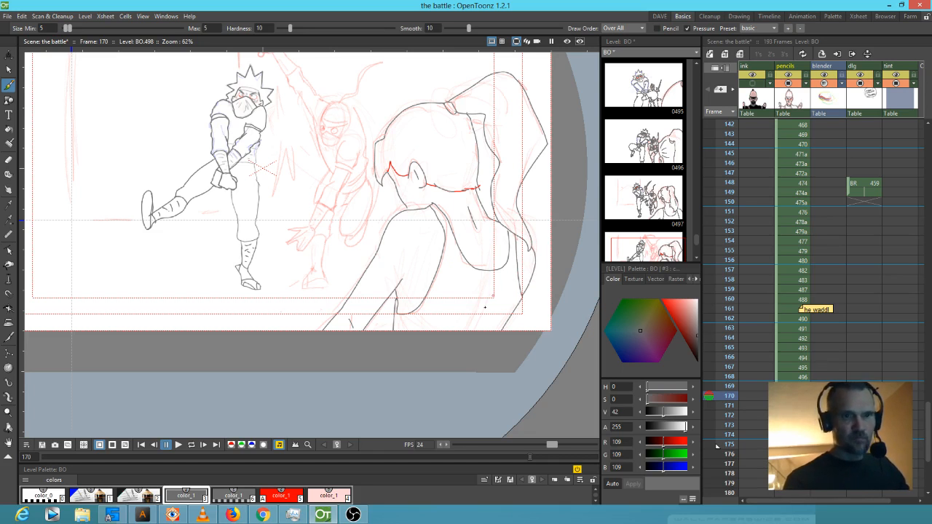
left_click_drag(479, 308, 472, 331)
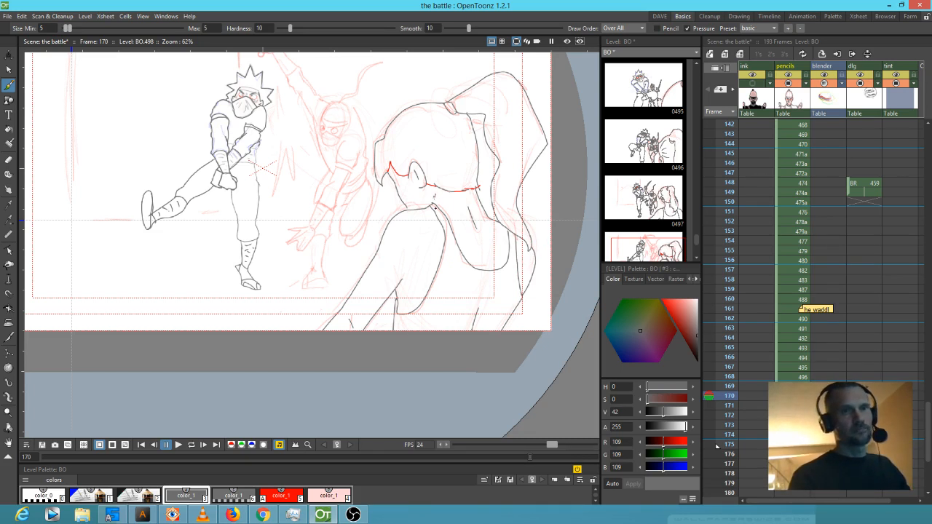
- Retrace the spiky-haired fighter's faint standing leg in darker grey, from below the fist around the trouser cuff and up the outer side
mouse_move(396, 222)
left_mouse_down()
mouse_move(432, 272)
mouse_move(413, 266)
left_mouse_up()
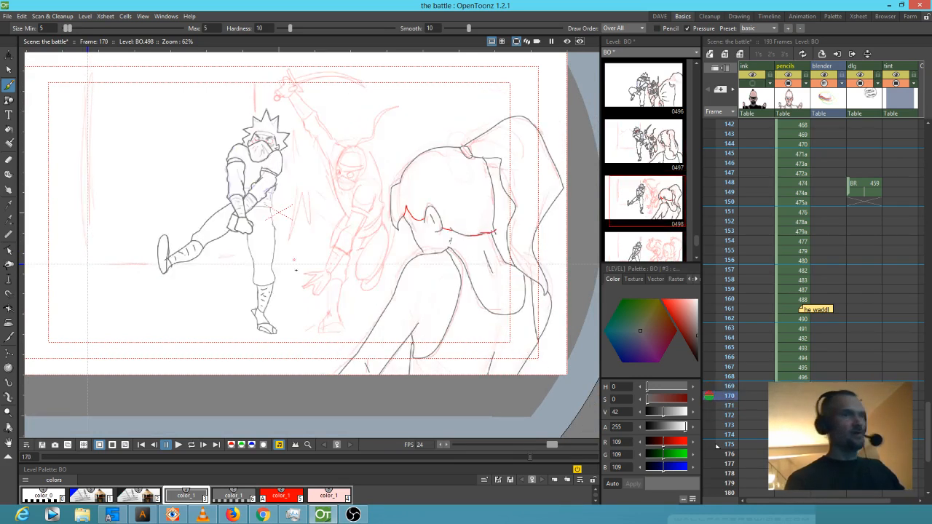
key("shift+space")
left_click_drag(277, 328, 395, 407)
left_click_drag(326, 157, 354, 298)
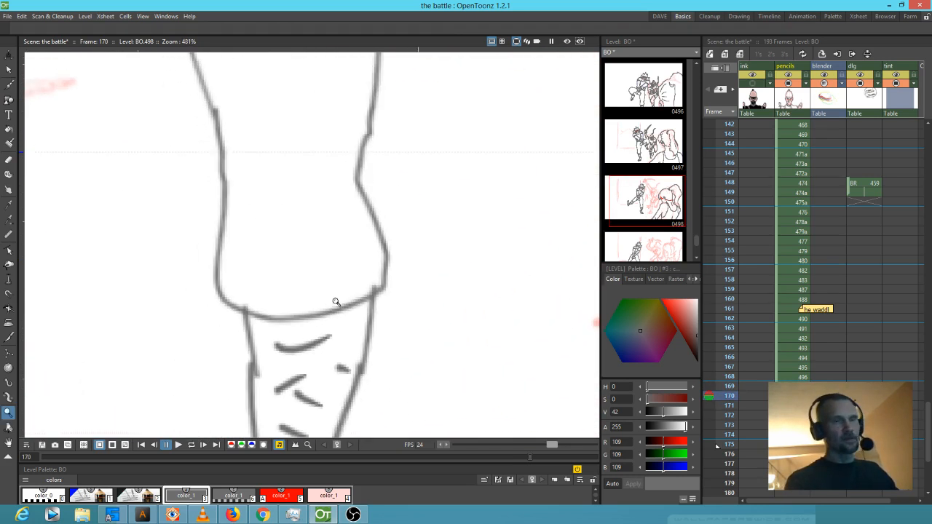
scroll(334, 301, "down", 4)
scroll(334, 302, "down", 2)
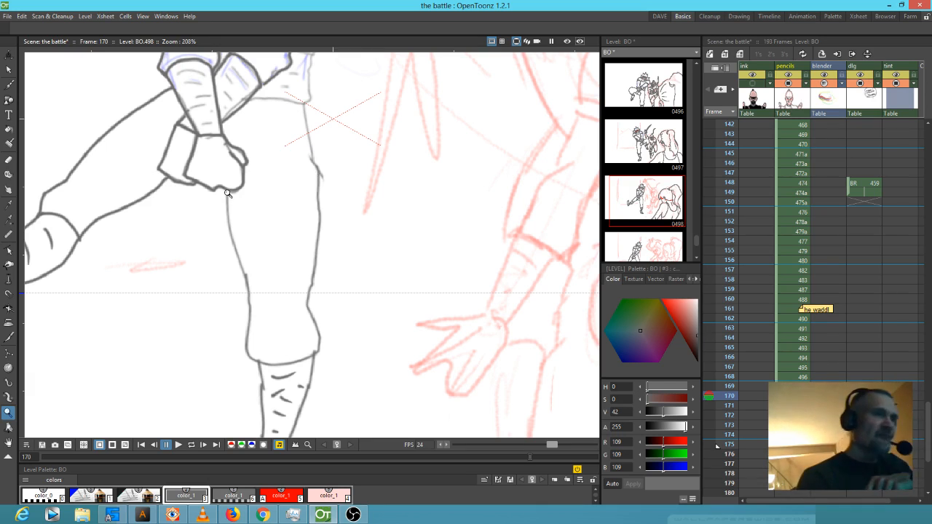
key("b")
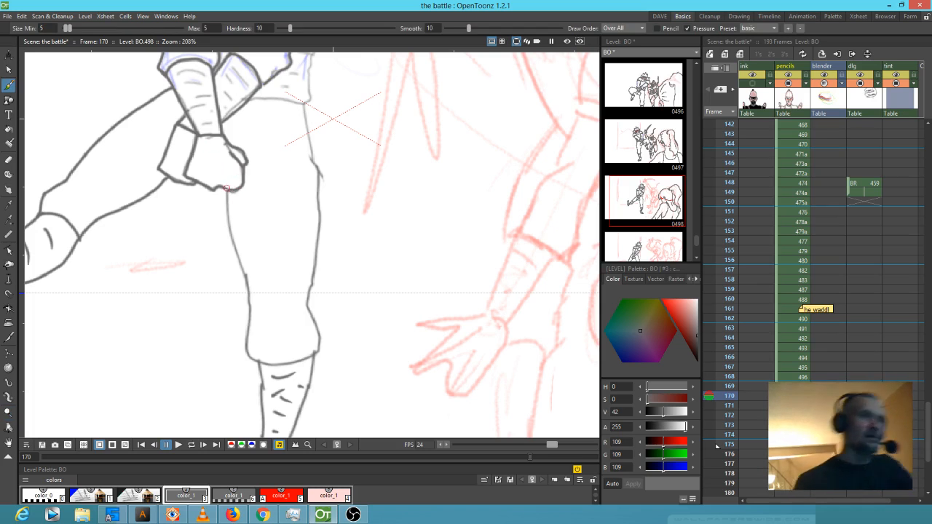
left_click_drag(227, 189, 230, 220)
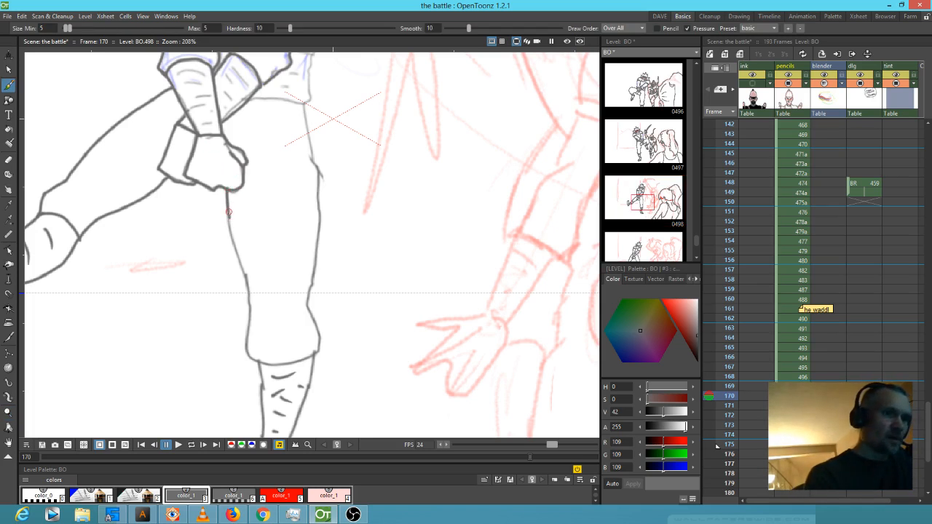
left_click_drag(239, 256, 246, 280)
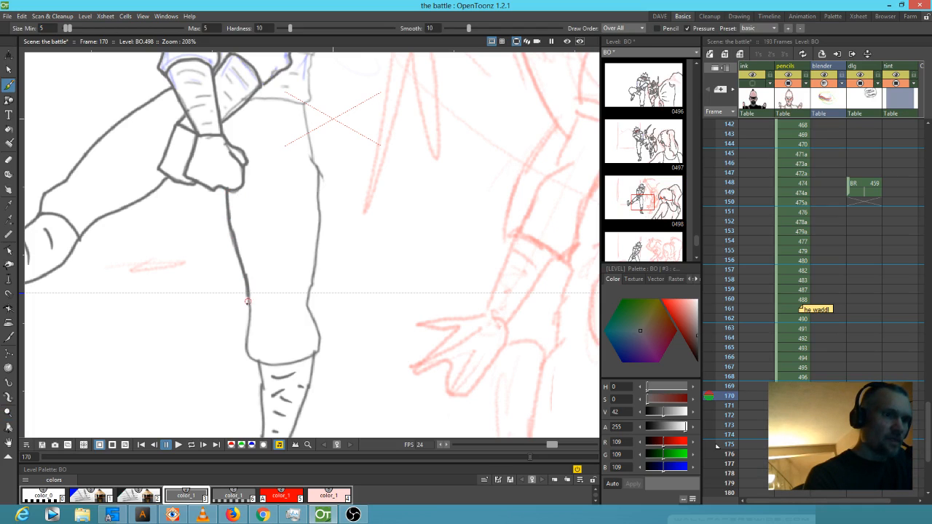
left_click_drag(249, 302, 248, 351)
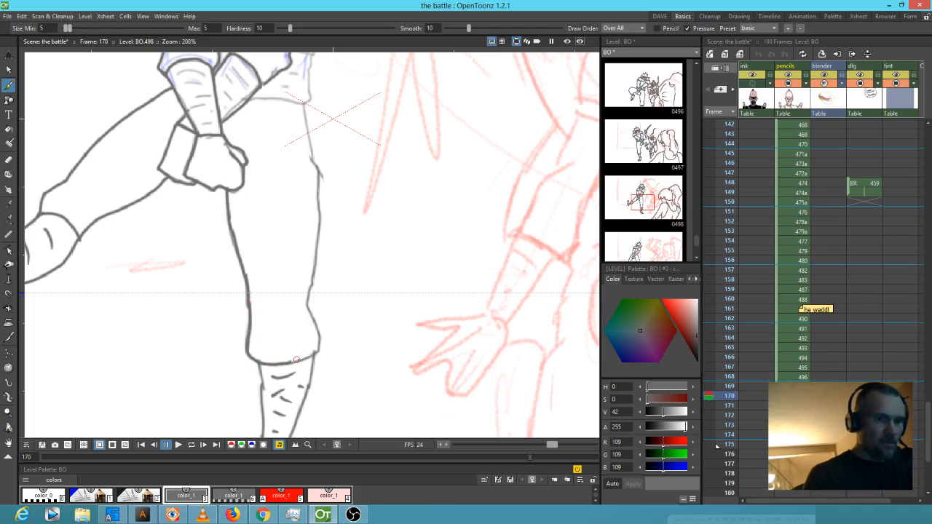
left_click_drag(317, 328, 309, 307)
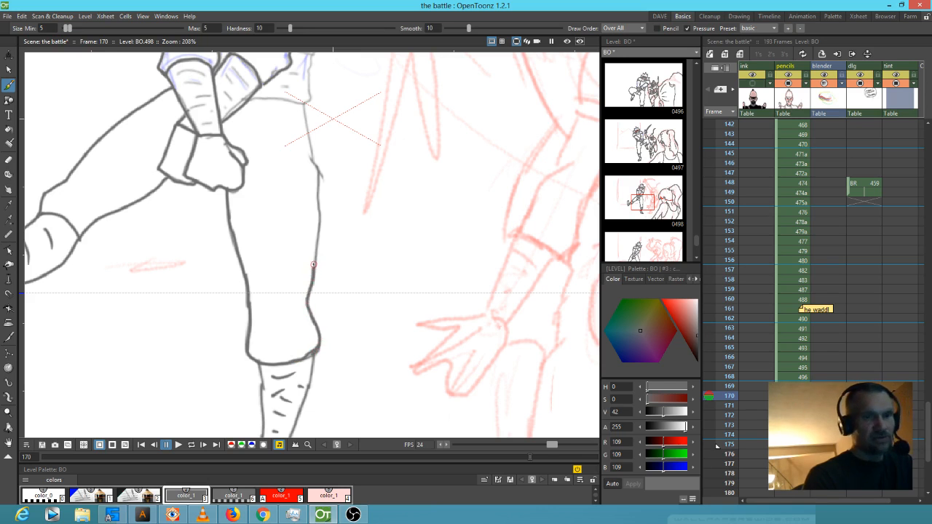
left_click_drag(315, 245, 318, 196)
- Retrace the spiky-haired fighter's upper hip, belt line and side of the waist up to the bent arm in darker grey
mouse_move(351, 121)
left_mouse_down()
mouse_move(349, 179)
mouse_move(310, 203)
mouse_move(319, 251)
left_mouse_up()
left_click_drag(336, 170, 345, 269)
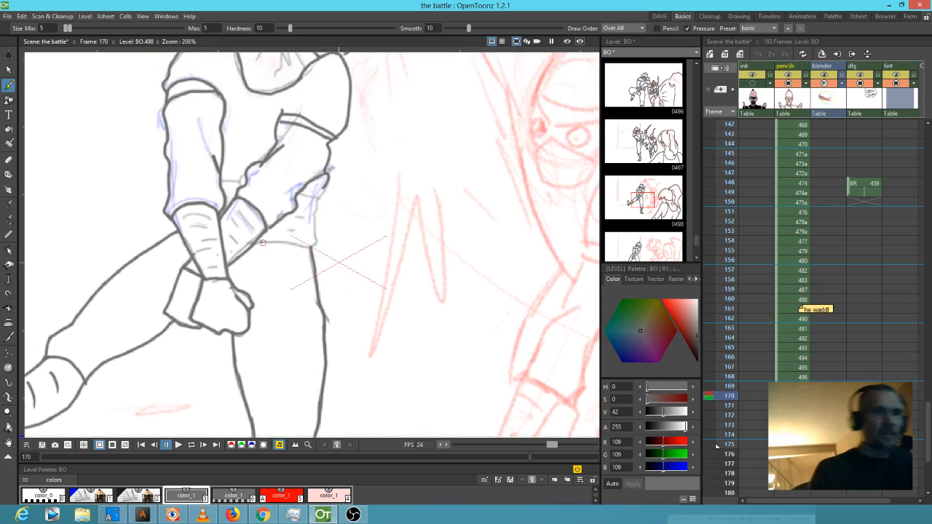
mouse_move(255, 242)
left_mouse_down()
mouse_move(313, 244)
mouse_move(320, 195)
left_mouse_up()
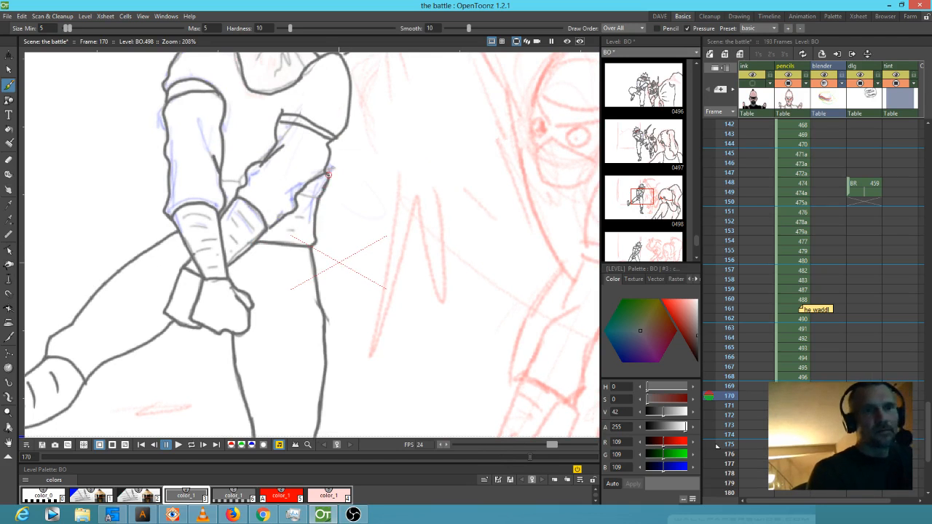
left_click_drag(330, 161, 338, 131)
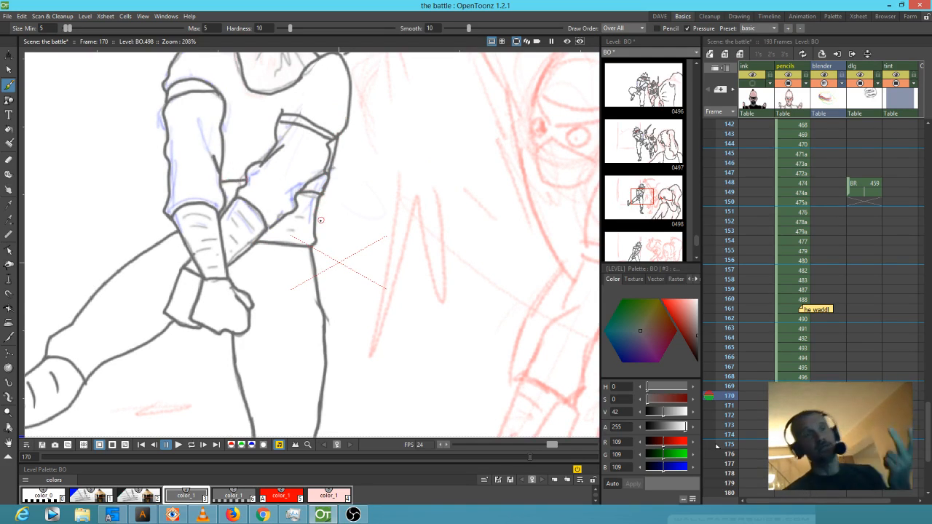
- Ink the upper and lower edges of the spiky-haired fighter's headband across the forehead in grey
left_click_drag(222, 76, 224, 93)
left_click_drag(306, 175, 337, 305)
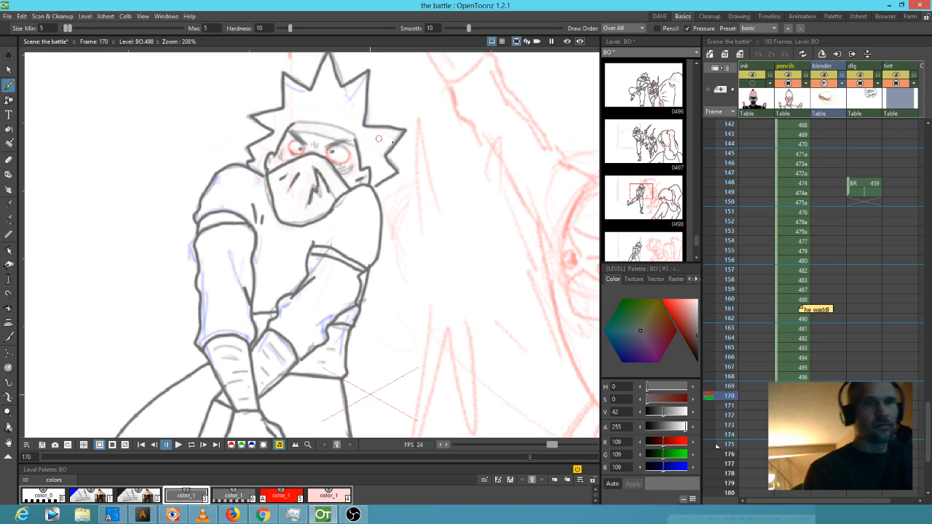
mouse_move(330, 152)
left_mouse_down()
mouse_move(327, 181)
mouse_move(370, 151)
left_mouse_up()
key("shift+space")
key("b")
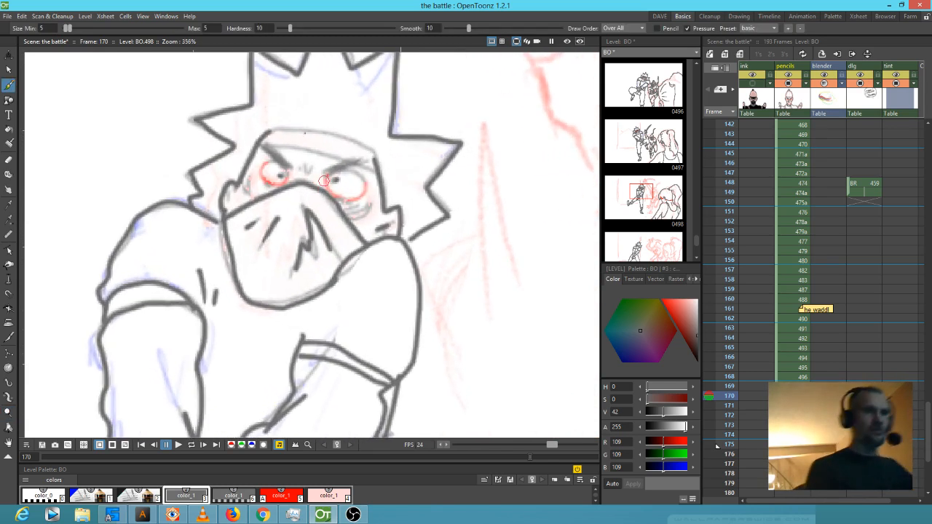
mouse_move(269, 132)
left_mouse_down()
mouse_move(320, 131)
mouse_move(373, 152)
left_mouse_up()
left_click_drag(255, 149, 383, 171)
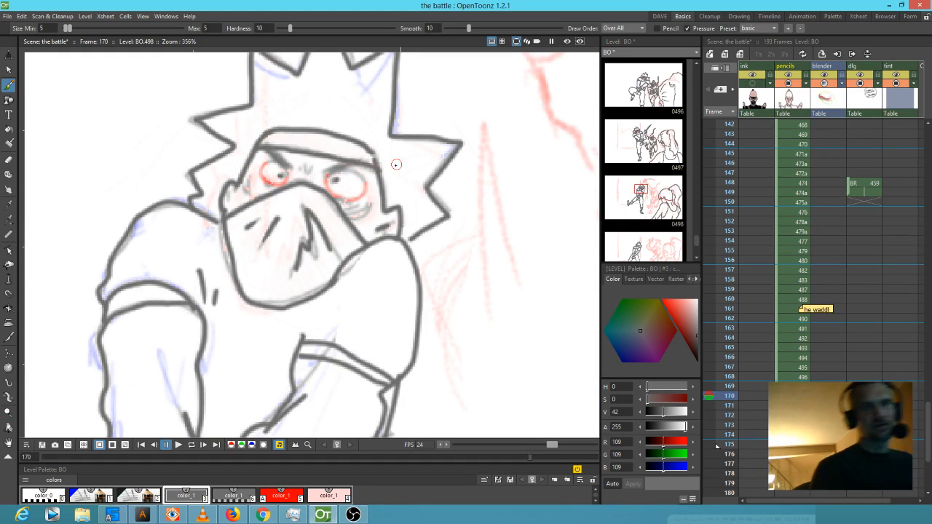
- Ink the spiky-haired fighter's eyebrows, eye details and under-eye creases in grey, and trace the lower eye rims in red
left_click_drag(355, 161, 324, 176)
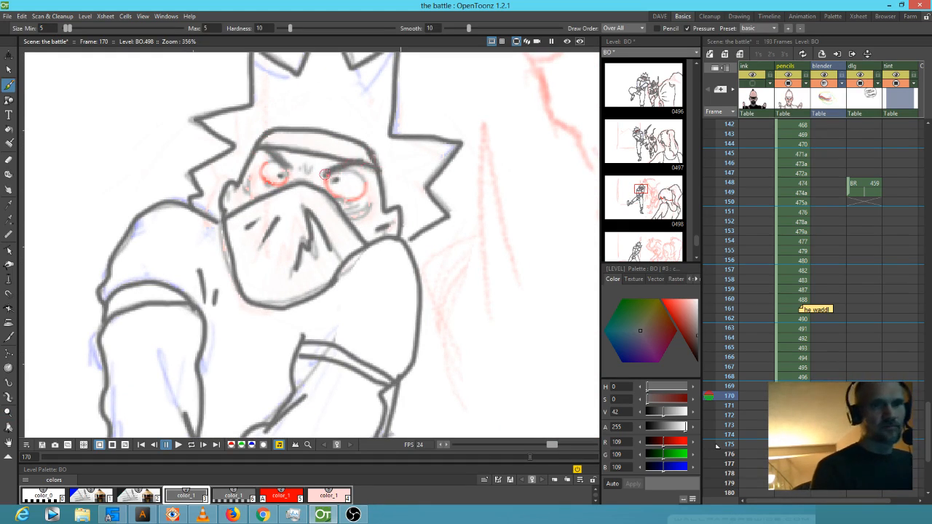
mouse_move(267, 145)
left_mouse_down()
mouse_move(285, 165)
mouse_move(265, 169)
mouse_move(350, 172)
mouse_move(367, 193)
left_mouse_up()
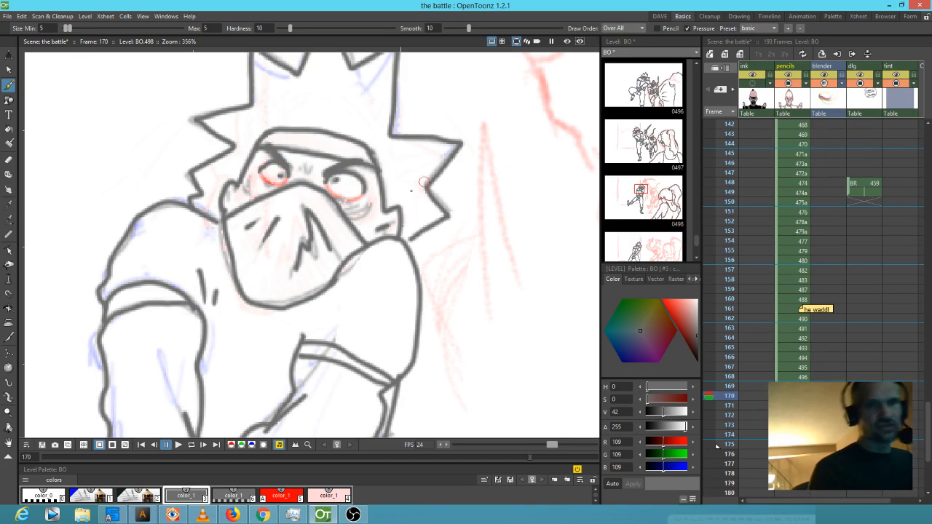
left_click_drag(349, 212, 367, 209)
mouse_move(254, 182)
left_mouse_down()
mouse_move(259, 189)
mouse_move(260, 181)
mouse_move(288, 180)
mouse_move(280, 166)
left_mouse_up()
left_click(283, 494)
mouse_move(345, 190)
left_mouse_down()
mouse_move(328, 178)
mouse_move(325, 191)
mouse_move(355, 200)
mouse_move(366, 186)
left_mouse_up()
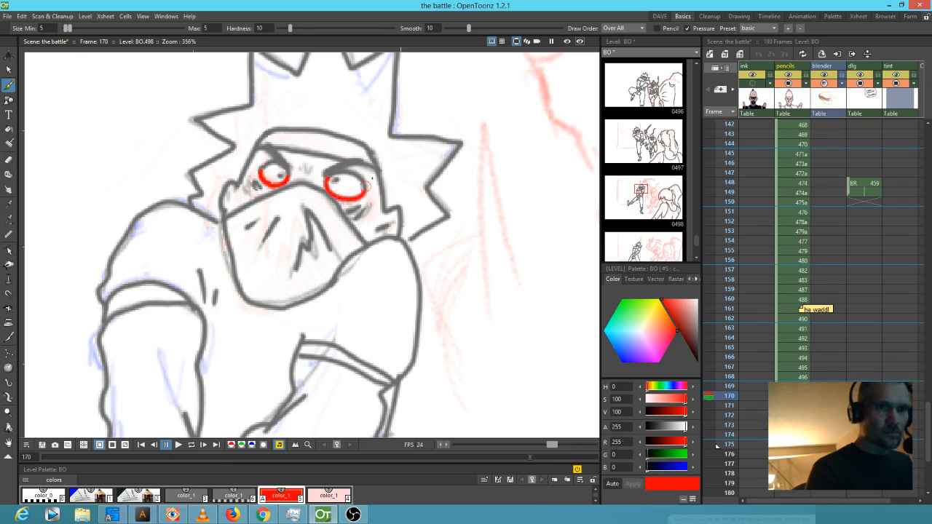
- Draw the masked bald fighter's two round eyes with pupil dots in grey over the pink sketch
left_click_drag(404, 337, 461, 119)
left_click_drag(493, 317, 370, 263)
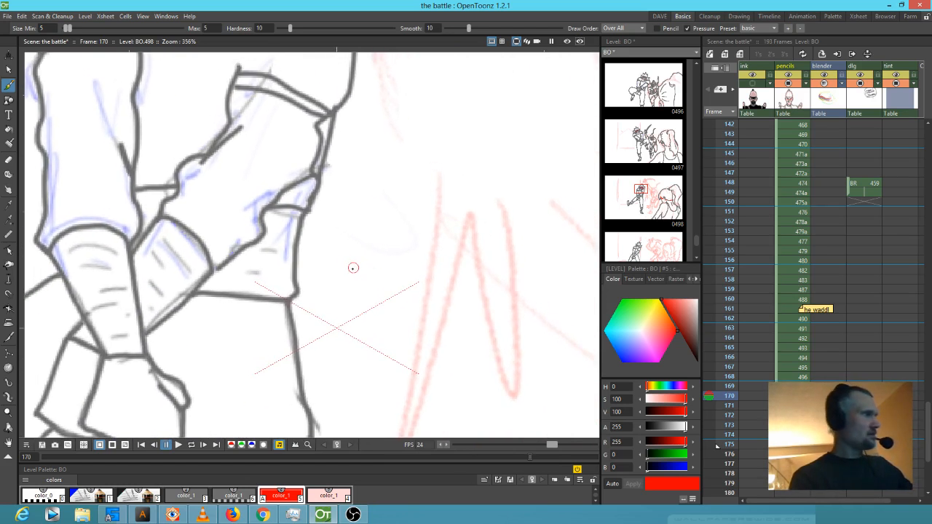
key("3")
mouse_move(191, 188)
left_mouse_down()
mouse_move(225, 176)
mouse_move(210, 201)
left_mouse_up()
mouse_move(417, 353)
left_mouse_down()
mouse_move(468, 179)
mouse_move(503, 243)
mouse_move(388, 206)
mouse_move(336, 208)
mouse_move(244, 388)
mouse_move(312, 367)
mouse_move(312, 395)
mouse_move(319, 386)
left_mouse_up()
mouse_move(336, 212)
left_mouse_down()
mouse_move(321, 234)
mouse_move(342, 241)
mouse_move(354, 220)
mouse_move(330, 213)
left_mouse_up()
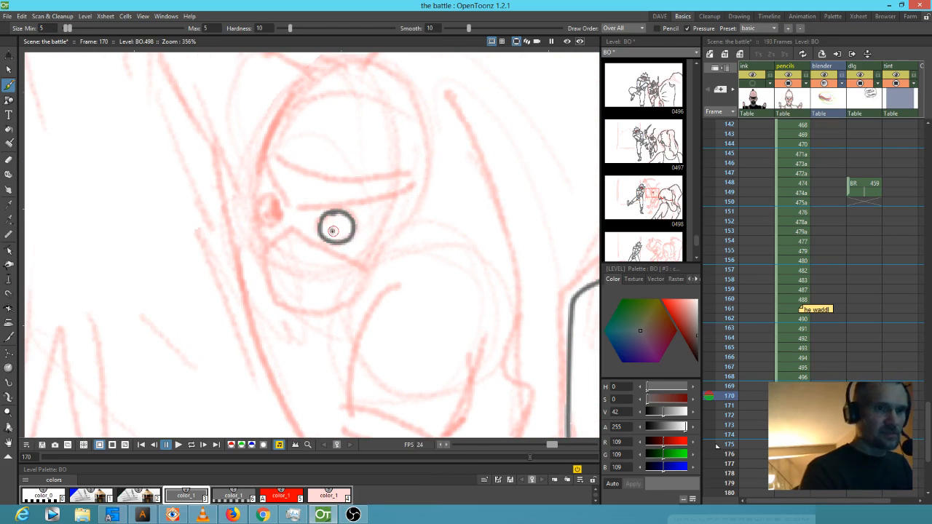
mouse_move(267, 192)
left_mouse_down()
mouse_move(271, 221)
mouse_move(285, 211)
mouse_move(267, 194)
left_mouse_up()
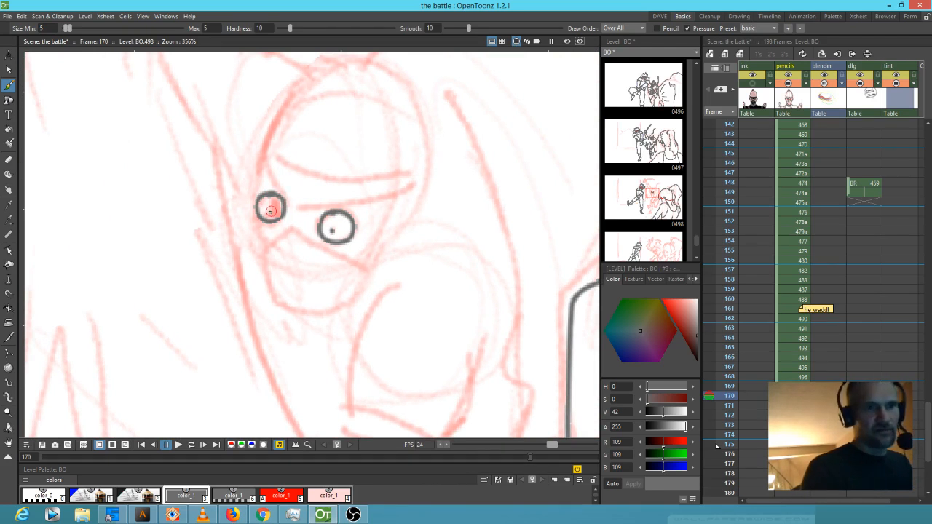
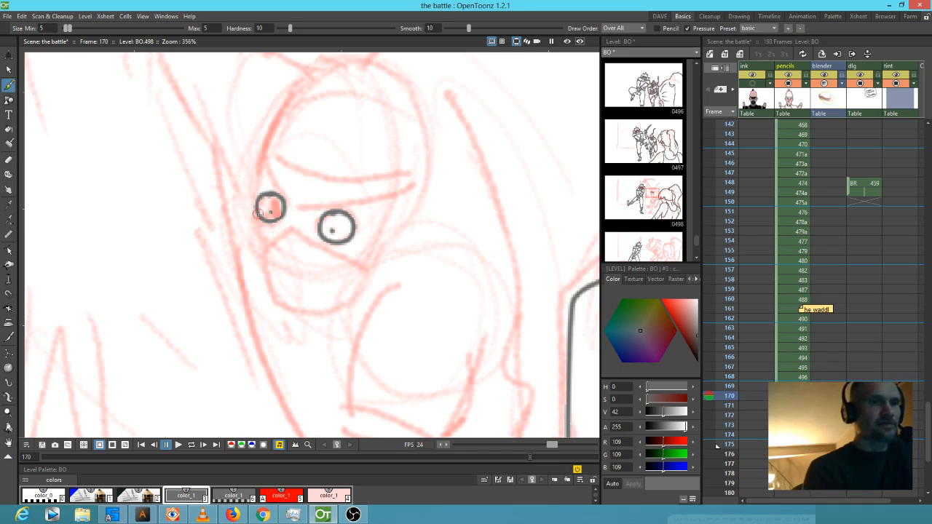
- Ink the masked bald fighter's jaw, mask edge, mask creases, skull outline and ear in grey
mouse_move(256, 206)
left_mouse_down()
mouse_move(266, 265)
mouse_move(296, 313)
mouse_move(342, 303)
mouse_move(372, 273)
left_mouse_up()
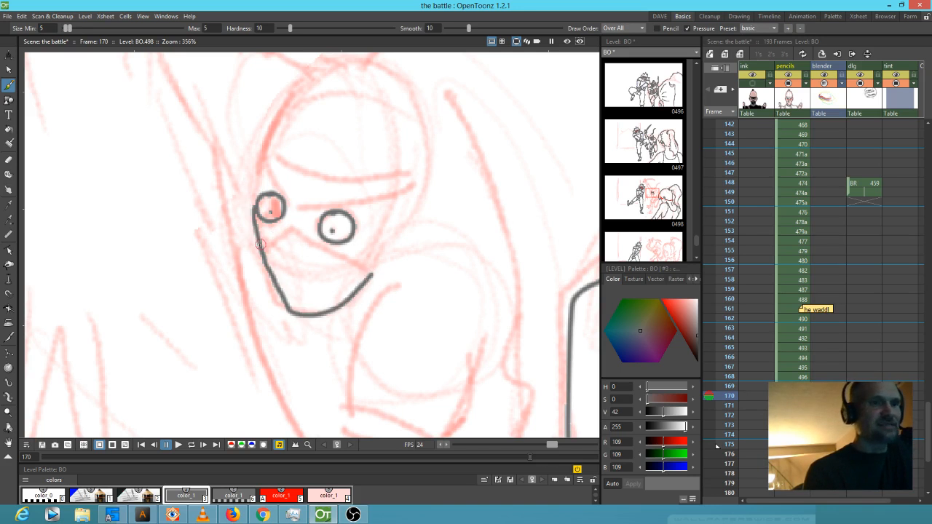
mouse_move(266, 238)
left_mouse_down()
mouse_move(295, 222)
mouse_move(368, 280)
left_mouse_up()
mouse_move(281, 251)
left_mouse_down()
mouse_move(280, 273)
mouse_move(331, 284)
left_mouse_up()
left_click_drag(402, 265, 358, 322)
mouse_move(207, 265)
left_mouse_down()
mouse_move(216, 210)
mouse_move(243, 166)
mouse_move(288, 131)
mouse_move(326, 129)
mouse_move(366, 152)
mouse_move(382, 200)
mouse_move(374, 264)
mouse_move(361, 284)
mouse_move(345, 274)
mouse_move(357, 295)
mouse_move(328, 322)
left_mouse_up()
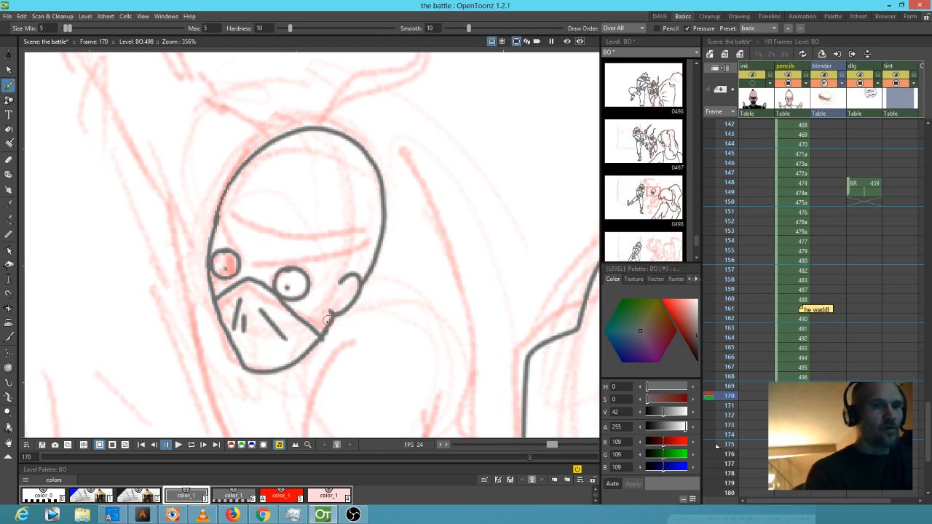
- Ink the masked fighter's headband, with its lower edge dipping between the eyes and its upper edge crossing the forehead
mouse_move(218, 226)
left_mouse_down()
mouse_move(254, 257)
mouse_move(380, 247)
left_mouse_up()
key("ctrl+z")
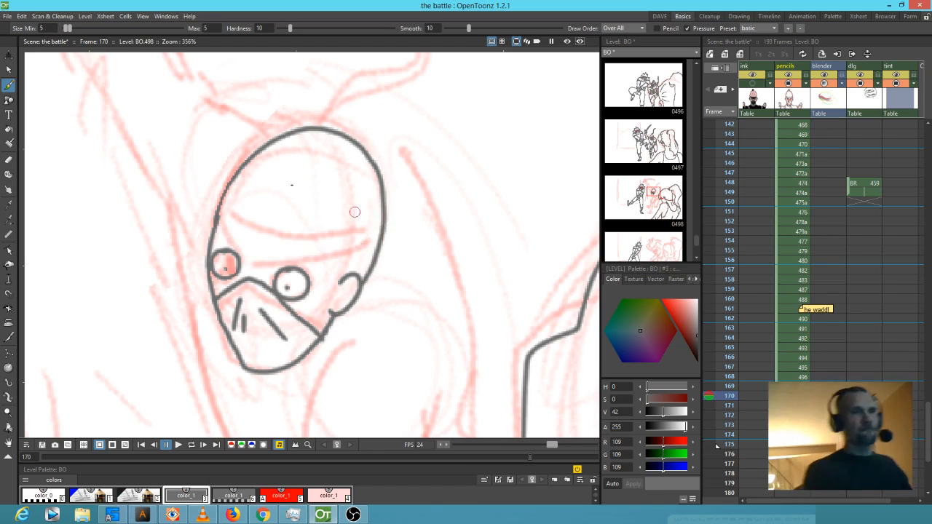
mouse_move(218, 227)
left_mouse_down()
mouse_move(282, 254)
mouse_move(375, 250)
left_mouse_up()
mouse_move(219, 204)
left_mouse_down()
mouse_move(297, 233)
mouse_move(378, 230)
left_mouse_up()
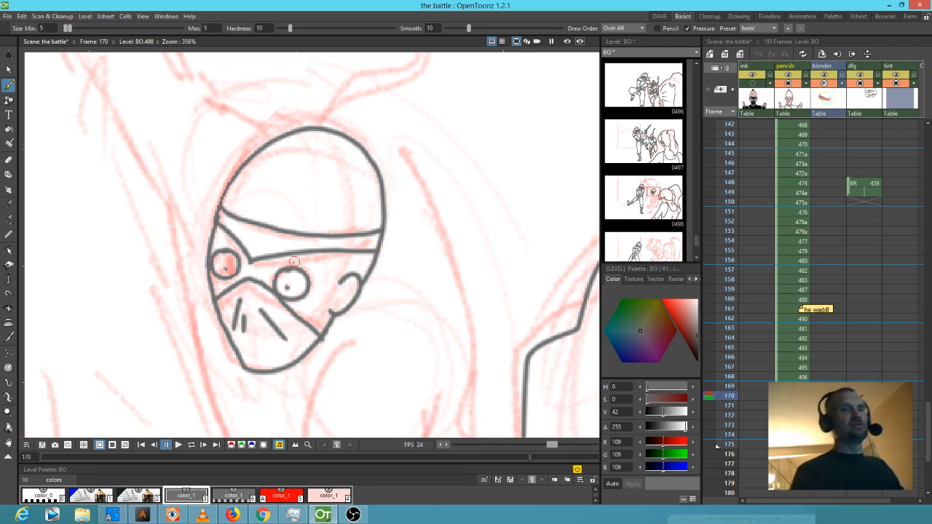
- Ink the long, thin curved topknot with its small tie on the crown of the masked fighter's head
left_click_drag(297, 226, 326, 252)
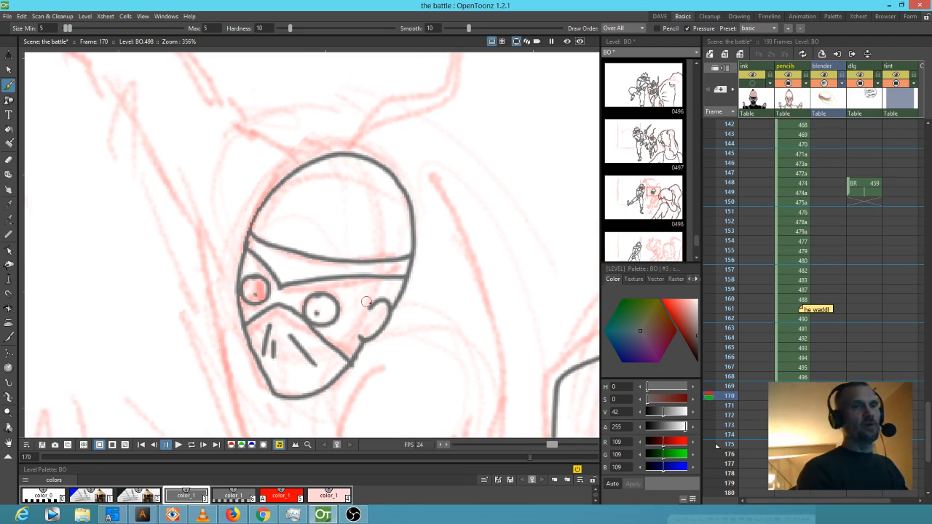
left_click_drag(419, 220, 397, 263)
mouse_move(324, 196)
left_mouse_down()
mouse_move(330, 187)
mouse_move(366, 202)
mouse_move(339, 279)
mouse_move(262, 325)
left_mouse_up()
mouse_move(212, 346)
left_mouse_down()
mouse_move(226, 311)
mouse_move(271, 284)
mouse_move(393, 129)
mouse_move(463, 116)
mouse_move(420, 118)
mouse_move(367, 155)
mouse_move(338, 198)
mouse_move(314, 269)
mouse_move(230, 344)
left_mouse_up()
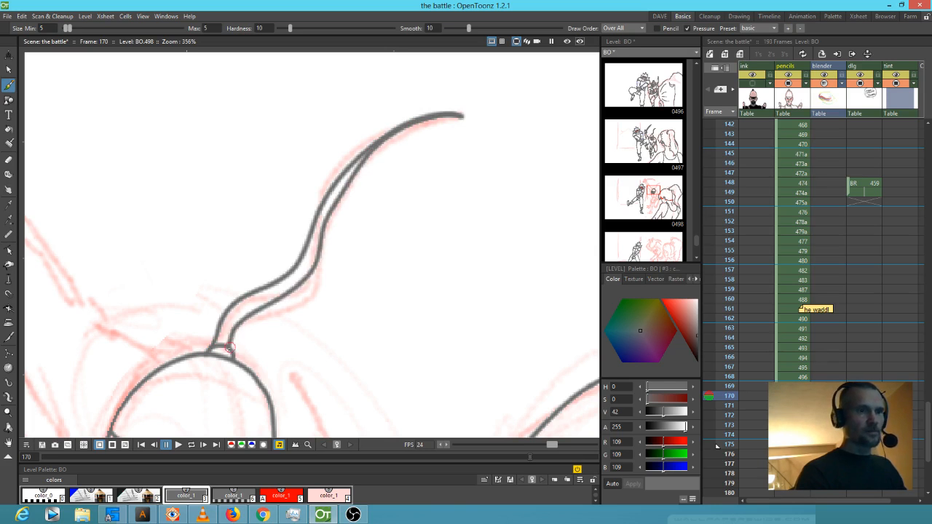
- Ink the masked fighter's long front body line from beside the face down to the waist
mouse_move(289, 335)
left_mouse_down()
mouse_move(549, 221)
mouse_move(539, 227)
left_mouse_up()
left_click_drag(410, 310, 408, 159)
left_click_drag(308, 178, 355, 382)
left_click_drag(403, 348, 375, 187)
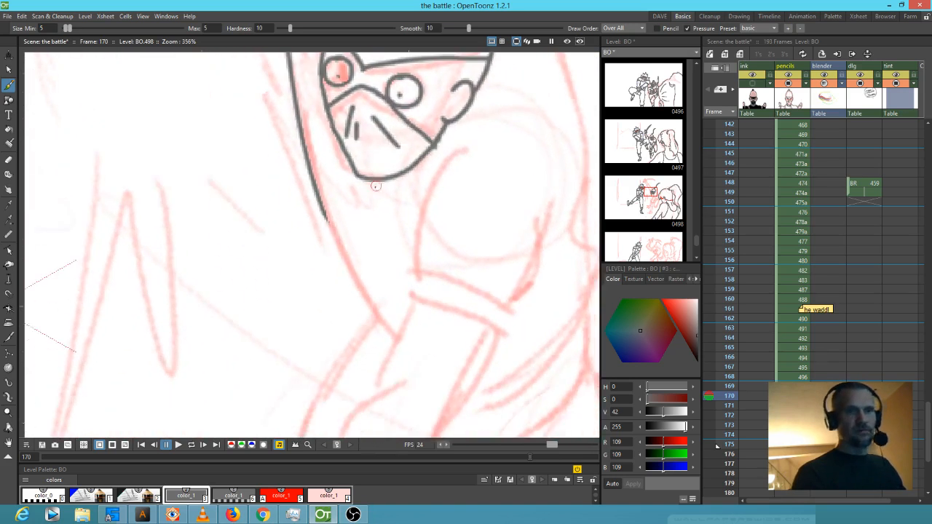
left_click_drag(326, 213, 391, 341)
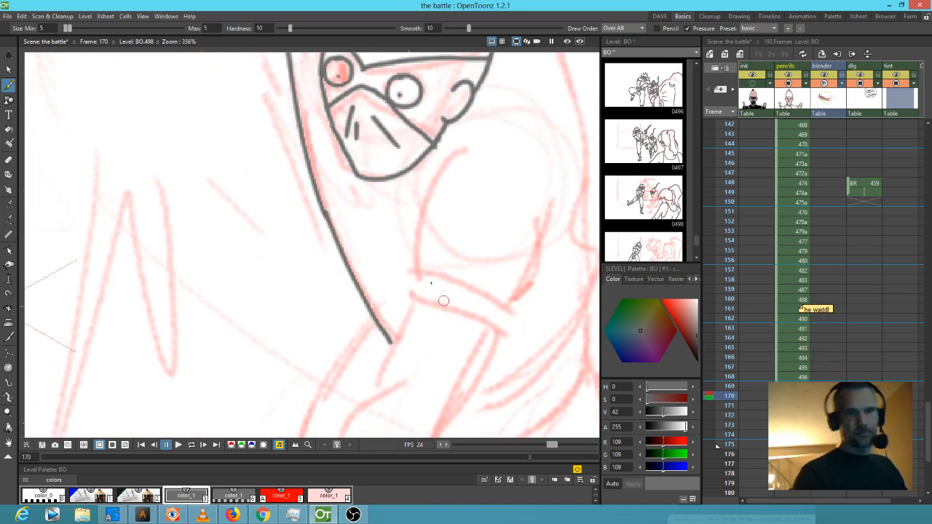
- Ink both sides of the masked fighter's near arm from the shoulder down the sleeve, with a short crease at the armpit
left_click_drag(423, 272, 377, 394)
mouse_move(485, 227)
left_mouse_down()
mouse_move(405, 322)
mouse_move(412, 348)
mouse_move(453, 364)
mouse_move(477, 391)
mouse_move(532, 273)
mouse_move(334, 334)
mouse_move(437, 125)
left_mouse_up()
left_click_drag(322, 176, 325, 232)
mouse_move(325, 132)
left_mouse_down()
mouse_move(313, 220)
mouse_move(304, 187)
left_mouse_up()
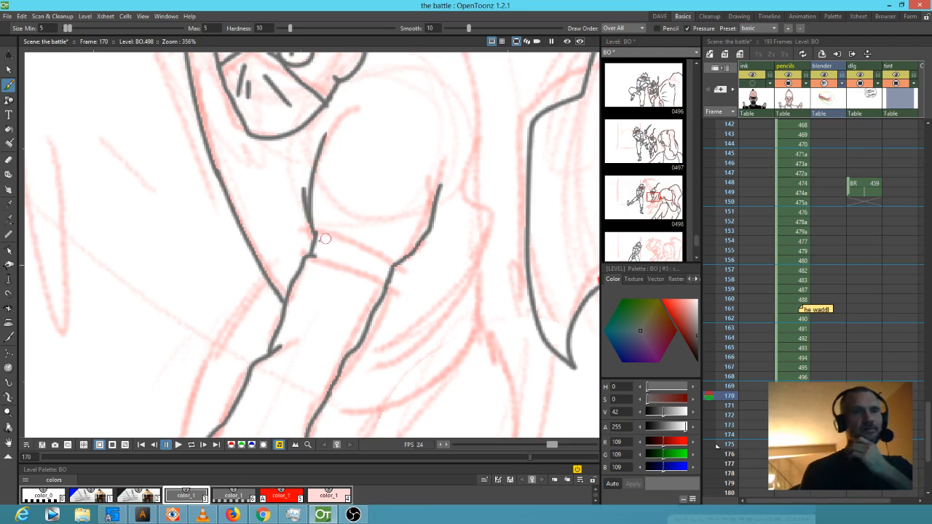
- Draw the two curved edges of the band across the masked fighter's upper arm
mouse_move(315, 234)
left_mouse_down()
mouse_move(347, 235)
mouse_move(393, 267)
left_mouse_up()
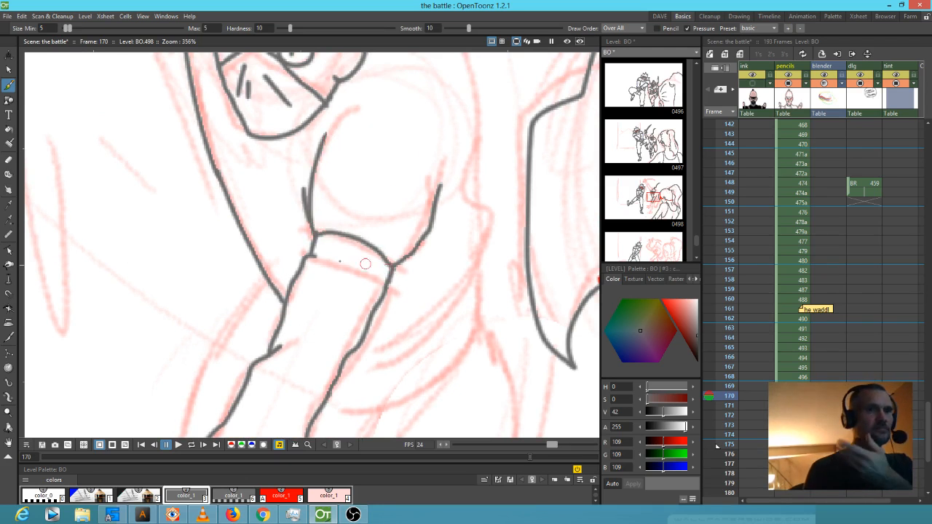
left_click_drag(310, 256, 335, 259)
left_click_drag(369, 277, 386, 288)
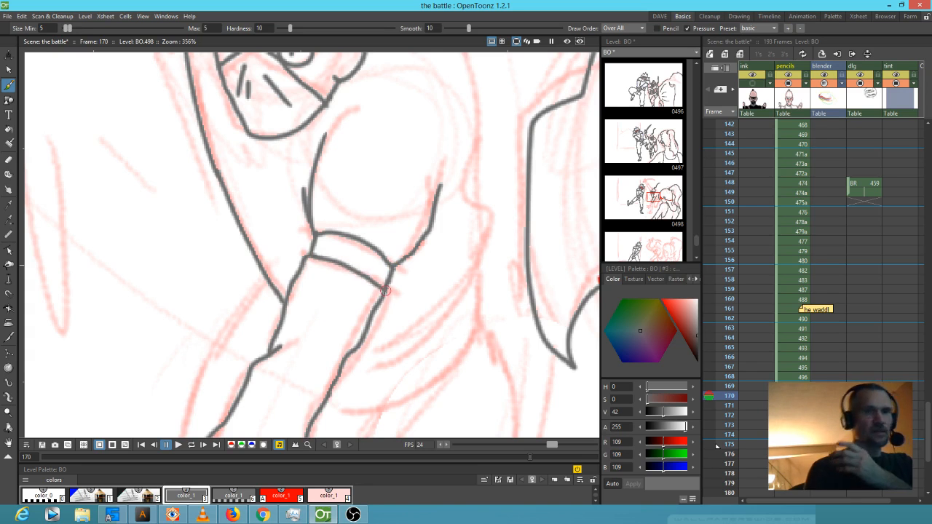
- Ink the masked fighter's back from behind the head to the waist, and add the curved sash below it
mouse_move(470, 247)
left_mouse_down()
mouse_move(372, 288)
mouse_move(332, 300)
left_mouse_up()
left_click_drag(343, 152, 312, 291)
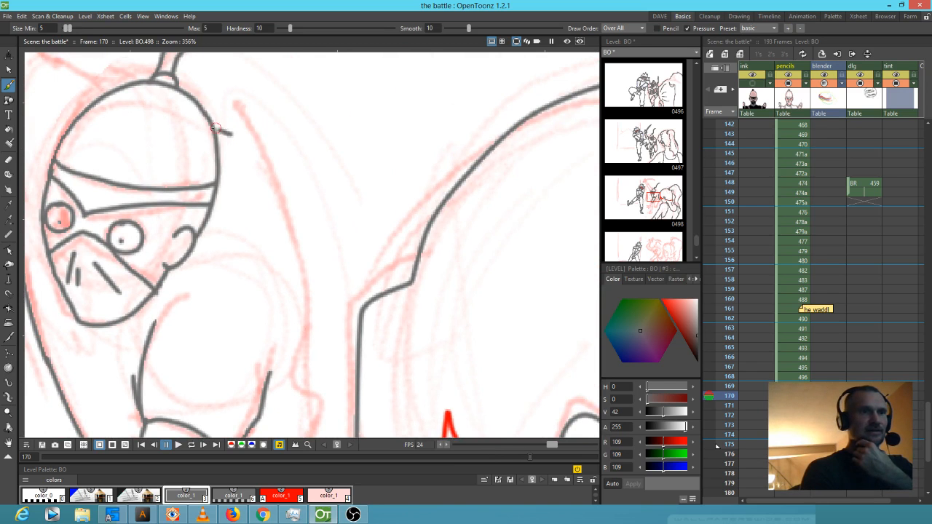
mouse_move(219, 129)
left_mouse_down()
mouse_move(306, 288)
mouse_move(308, 350)
mouse_move(364, 181)
mouse_move(375, 239)
mouse_move(360, 307)
mouse_move(302, 344)
mouse_move(254, 355)
left_mouse_up()
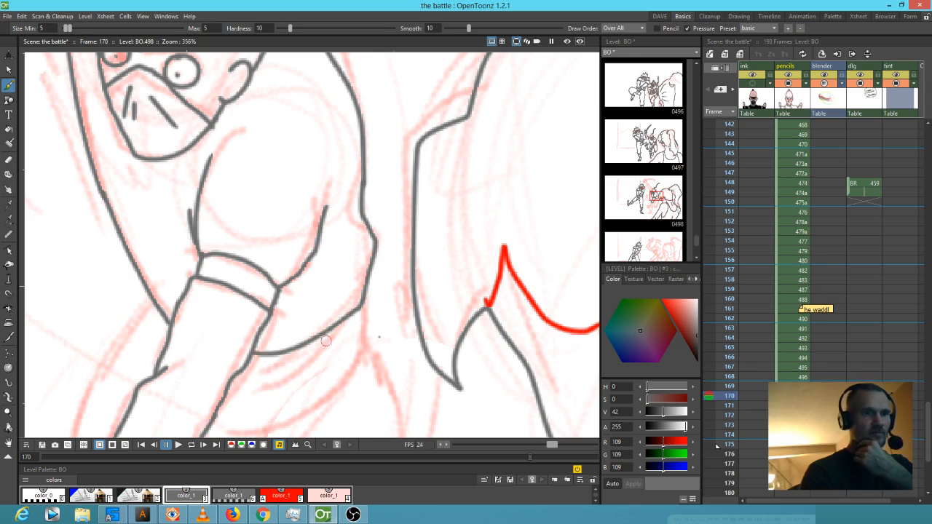
left_click_drag(362, 306, 352, 372)
mouse_move(379, 343)
left_mouse_down()
mouse_move(392, 219)
mouse_move(352, 257)
mouse_move(273, 283)
mouse_move(250, 277)
left_mouse_up()
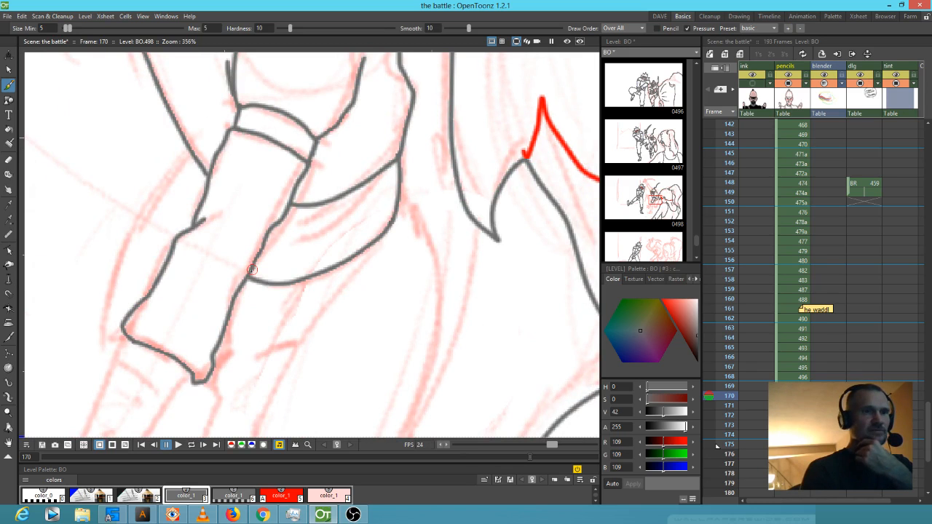
- Ink the outer line beside the masked fighter's sleeve, and outline the forearm from the sleeve cuff to the wrist
mouse_move(188, 146)
left_mouse_down()
mouse_move(125, 268)
mouse_move(102, 344)
mouse_move(230, 195)
left_mouse_up()
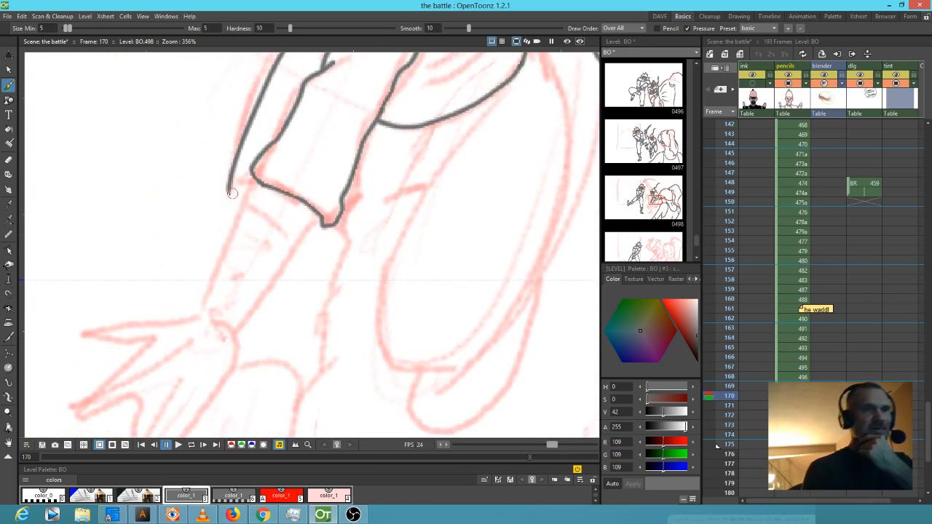
scroll(233, 188, "down", 4)
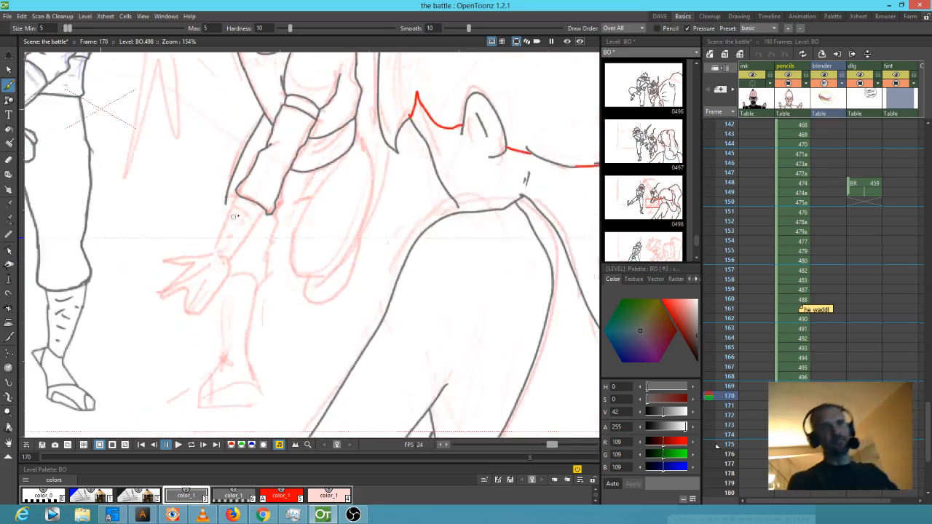
mouse_move(279, 258)
left_mouse_down()
mouse_move(256, 322)
mouse_move(314, 235)
mouse_move(328, 174)
left_mouse_up()
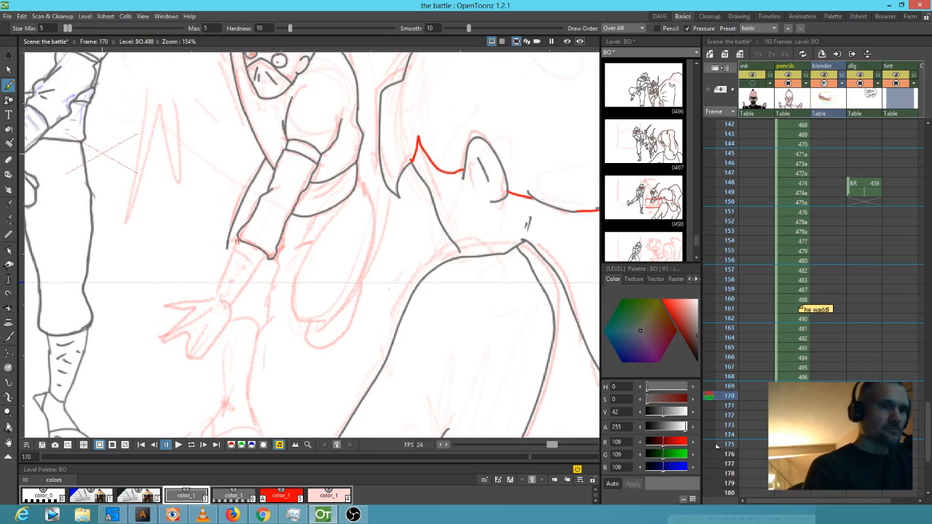
left_click_drag(236, 242, 213, 294)
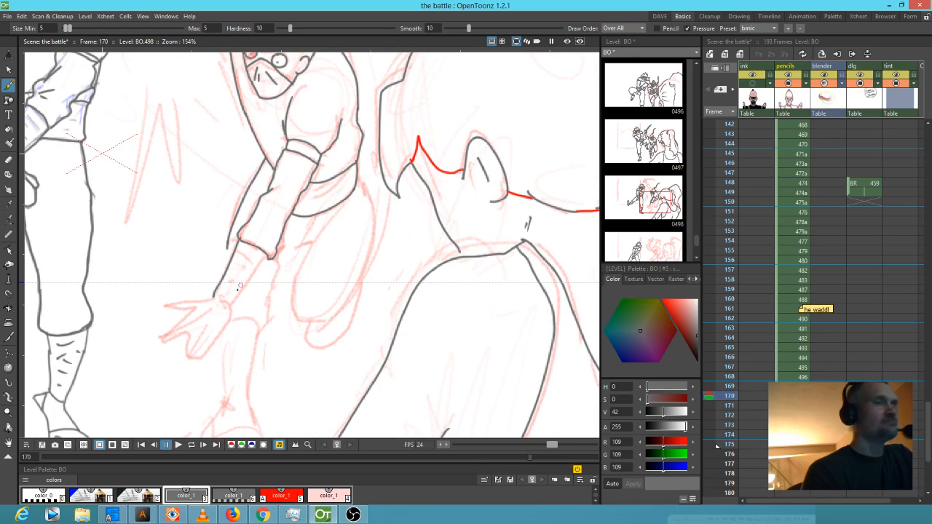
mouse_move(215, 298)
left_mouse_down()
mouse_move(233, 305)
mouse_move(268, 252)
left_mouse_up()
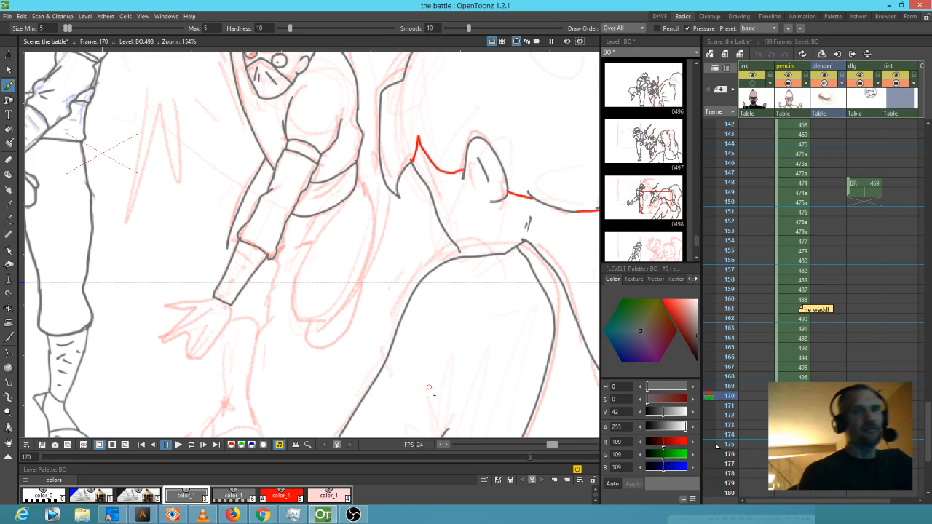
- Enlarge the level palette area and view the palettes of the BR level at frame 148 and the BO level at frame 156
left_click_drag(460, 458, 463, 421)
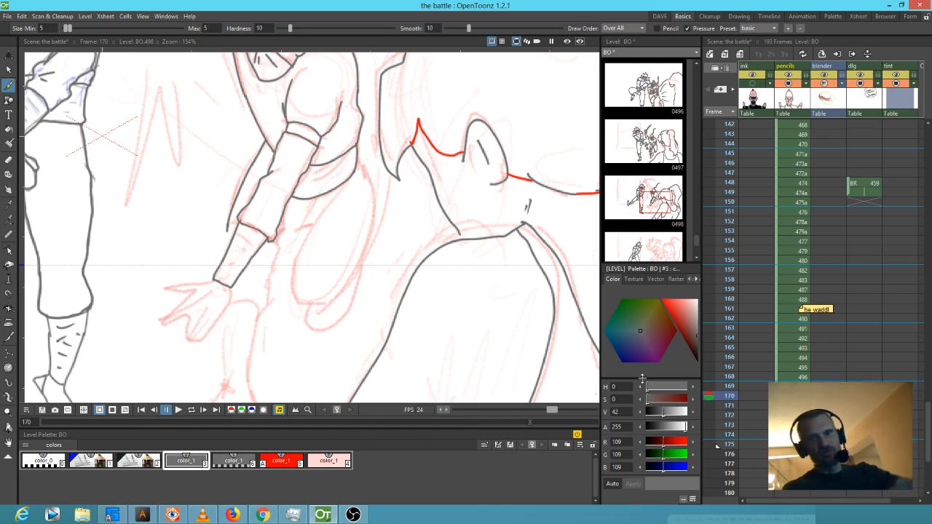
left_click(859, 184)
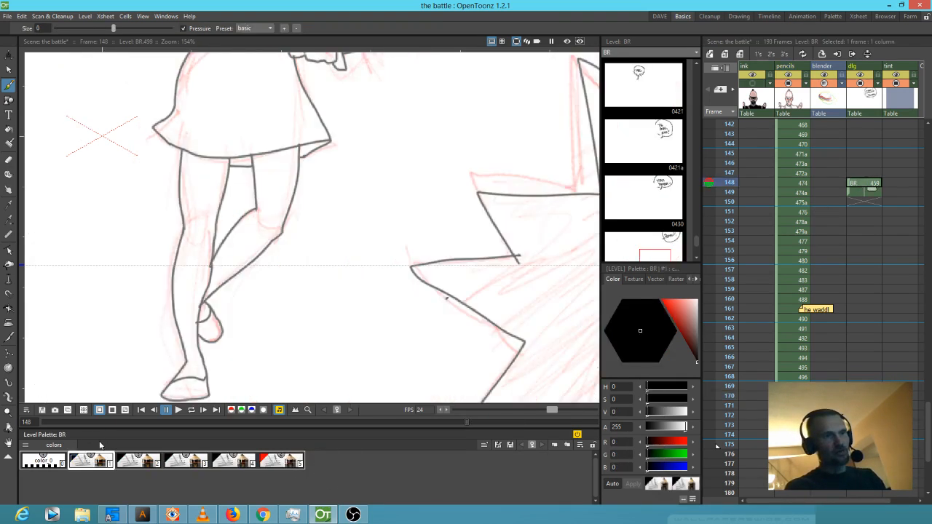
left_click(792, 261)
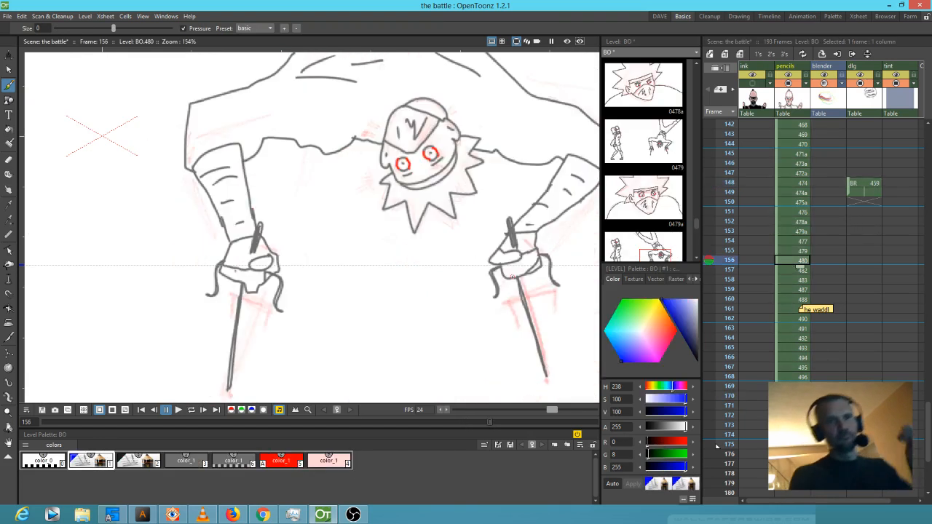
- Erase the stray line end sticking out at the tip of the jagged burst shape in frame 160
mouse_move(734, 267)
left_mouse_down()
mouse_move(713, 313)
mouse_move(699, 297)
left_mouse_up()
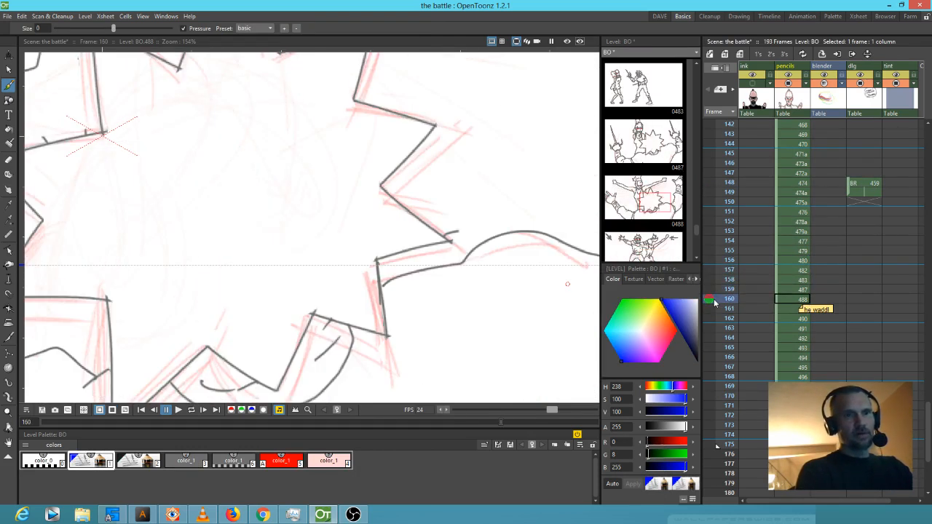
key("a")
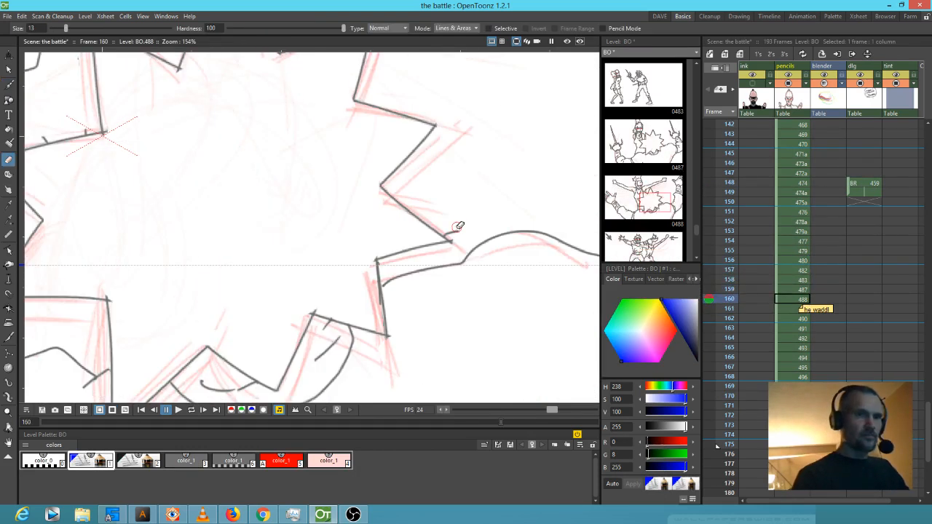
left_click_drag(450, 230, 460, 240)
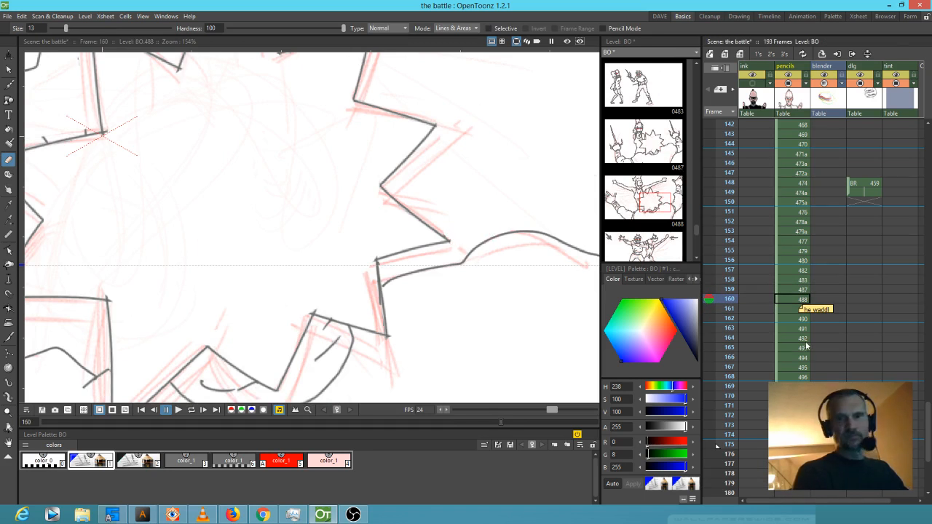
- Return to frame 170 and ink the masked fighter's lowered hand below the wrist with the grey color_1 style 3
left_click_drag(731, 298, 704, 396)
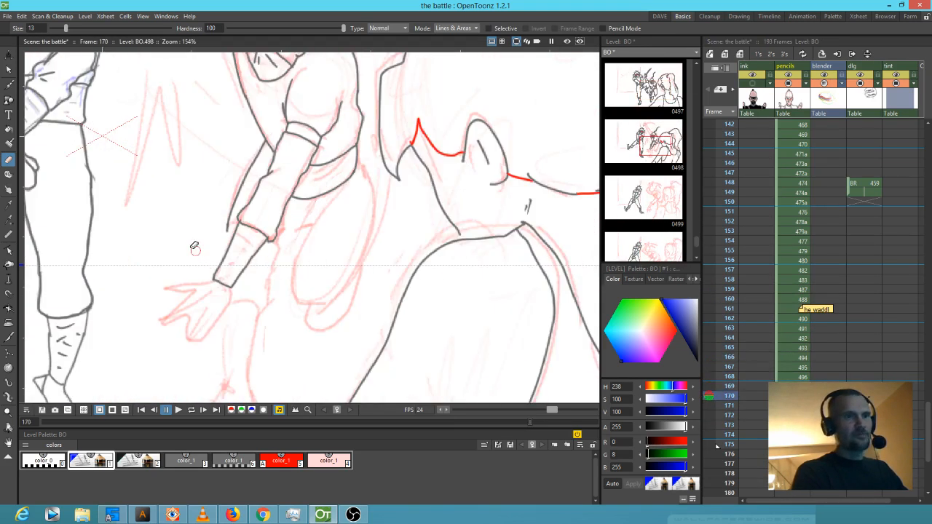
scroll(191, 244, "up", 2)
key("b")
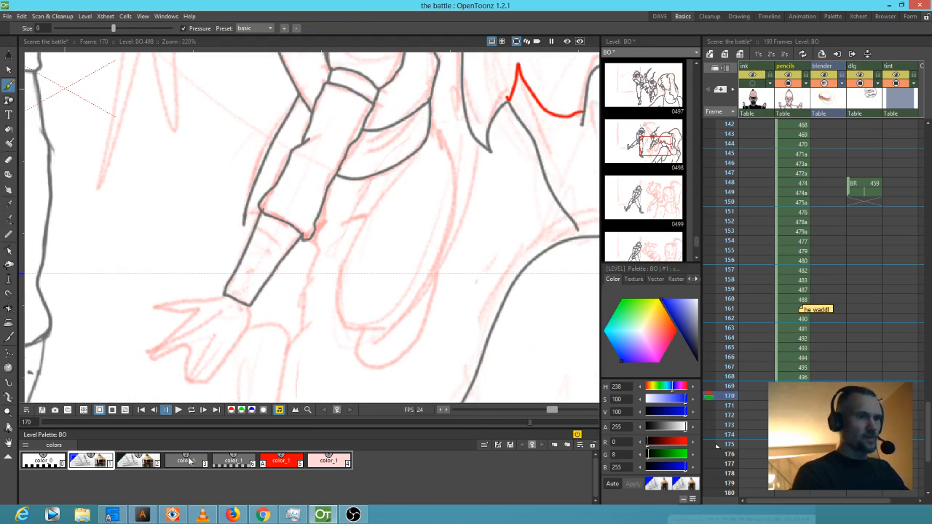
left_click(185, 460)
mouse_move(224, 294)
left_mouse_down()
mouse_move(161, 308)
mouse_move(190, 316)
mouse_move(147, 364)
mouse_move(182, 348)
mouse_move(177, 381)
mouse_move(207, 376)
mouse_move(227, 358)
mouse_move(249, 306)
left_mouse_up()
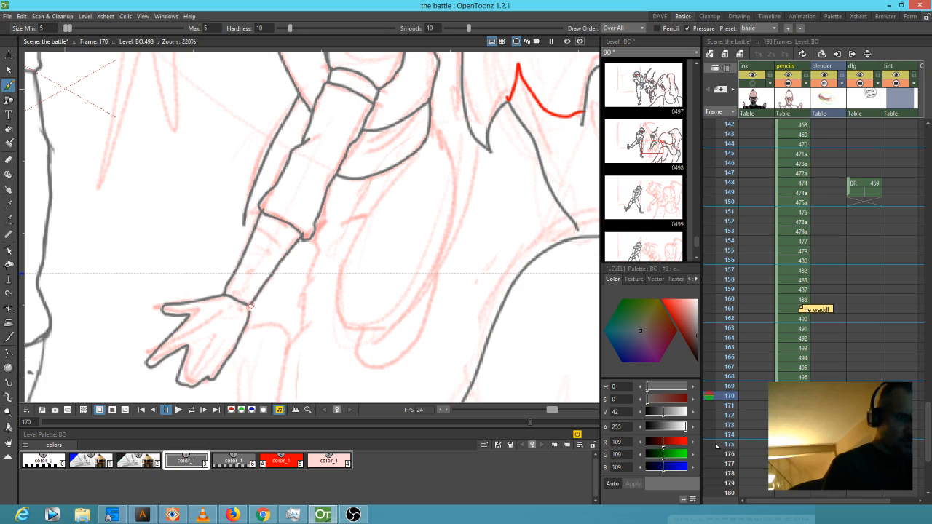
mouse_move(187, 332)
left_mouse_down()
mouse_move(177, 345)
mouse_move(223, 357)
left_mouse_up()
- Add short wrapping lines along the masked fighter's lowered forearm between the sleeve cuff and the wrist
left_click_drag(185, 318, 249, 285)
mouse_move(231, 298)
left_mouse_down()
mouse_move(253, 279)
mouse_move(241, 278)
mouse_move(255, 249)
mouse_move(284, 239)
left_mouse_up()
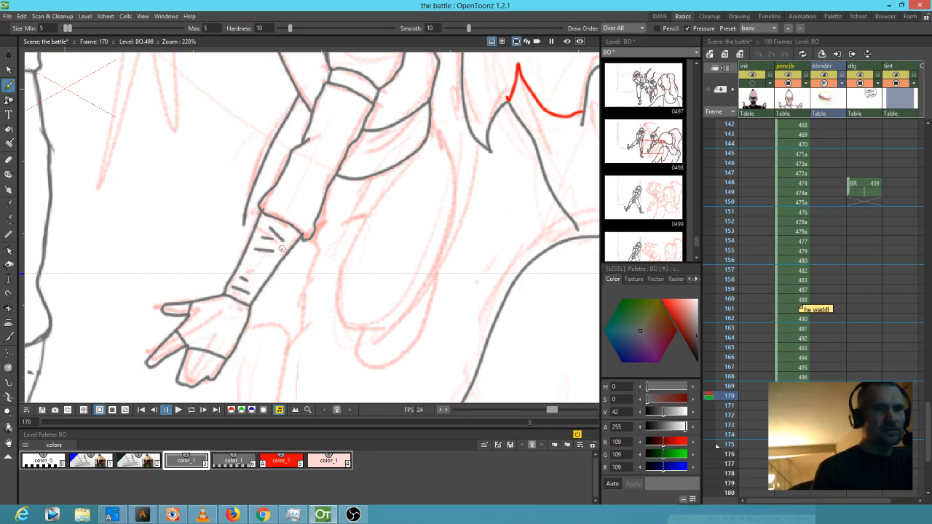
left_click_drag(256, 266, 264, 263)
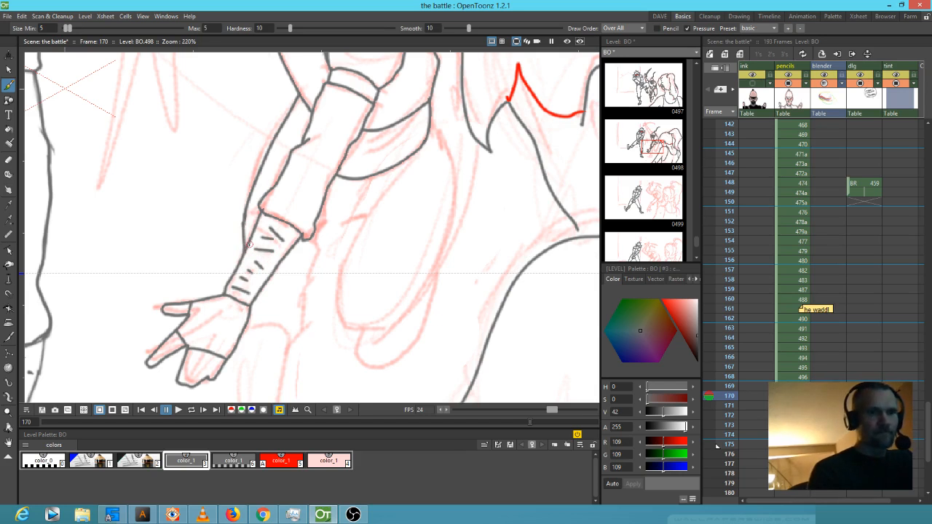
- Ink the masked fighter's trouser legs, with the front leg's hem, the gap between the legs and the rear leg's outer curve
mouse_move(244, 329)
left_mouse_down()
mouse_move(290, 338)
mouse_move(300, 329)
mouse_move(321, 226)
left_mouse_up()
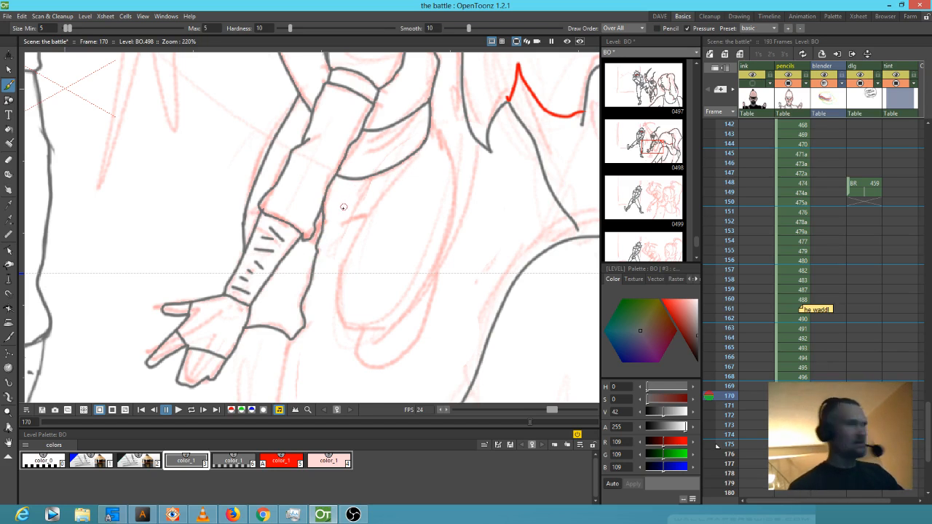
key("a")
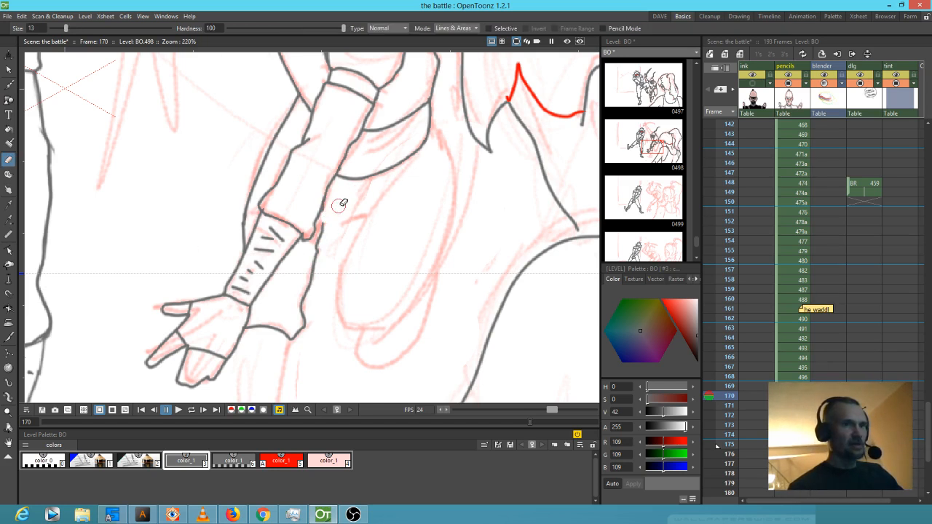
key("b")
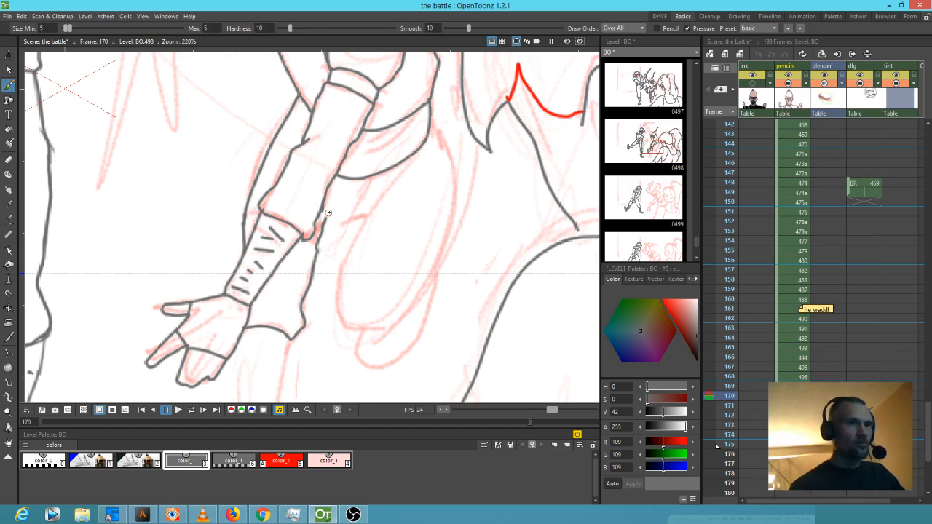
mouse_move(329, 213)
left_mouse_down()
mouse_move(351, 197)
mouse_move(364, 213)
mouse_move(341, 286)
mouse_move(345, 320)
mouse_move(372, 325)
mouse_move(388, 312)
left_mouse_up()
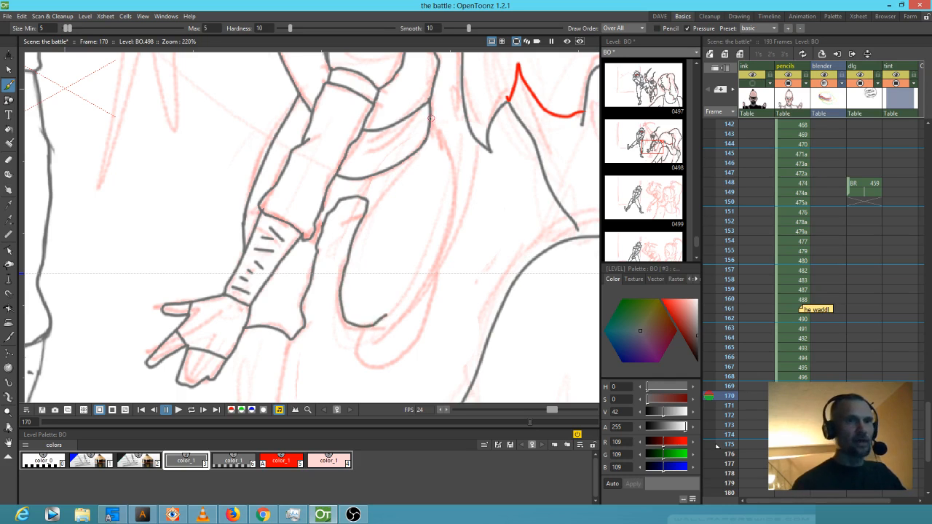
mouse_move(437, 131)
left_mouse_down()
mouse_move(440, 215)
mouse_move(422, 267)
mouse_move(381, 319)
mouse_move(420, 271)
left_mouse_up()
- Ink the masked fighter's front shin and foot down to the toes, and add wrapping lines along the shin
mouse_move(332, 331)
left_mouse_down()
mouse_move(391, 167)
mouse_move(396, 182)
left_mouse_up()
mouse_move(298, 199)
left_mouse_down()
mouse_move(302, 299)
mouse_move(302, 291)
mouse_move(270, 364)
mouse_move(355, 359)
mouse_move(337, 280)
left_mouse_up()
left_click_drag(353, 186, 337, 284)
mouse_move(268, 352)
left_mouse_down()
mouse_move(335, 337)
mouse_move(355, 346)
left_mouse_up()
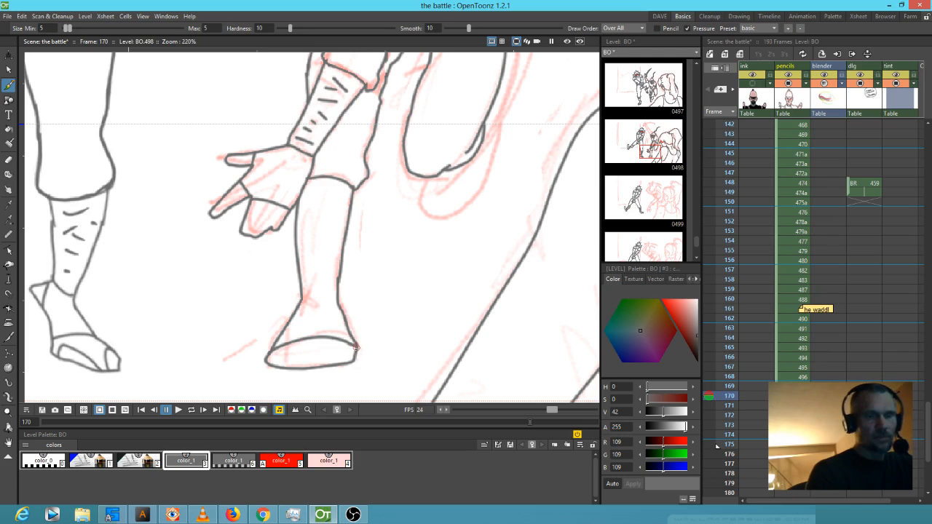
mouse_move(347, 346)
left_mouse_down()
mouse_move(321, 366)
mouse_move(305, 349)
mouse_move(265, 358)
left_mouse_up()
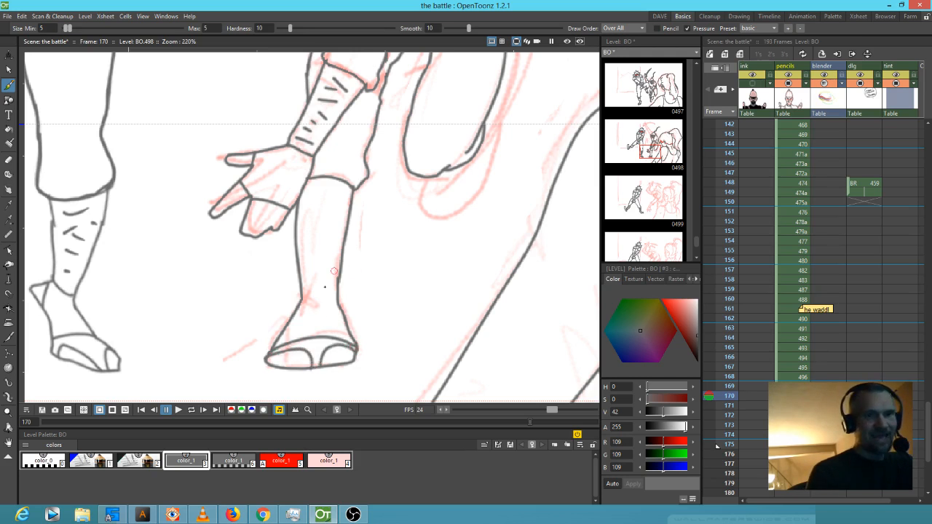
mouse_move(303, 299)
left_mouse_down()
mouse_move(336, 302)
mouse_move(320, 267)
mouse_move(337, 195)
left_mouse_up()
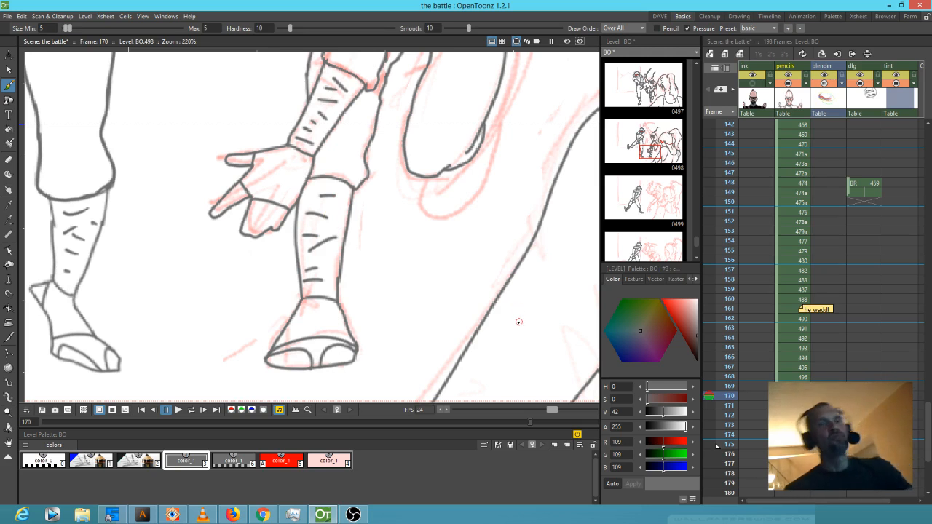
- Ink the masked fighter's rear foot protruding below the bent trouser leg, including its toe details
mouse_move(428, 176)
left_mouse_down()
mouse_move(424, 212)
mouse_move(453, 215)
mouse_move(471, 205)
mouse_move(495, 106)
left_mouse_up()
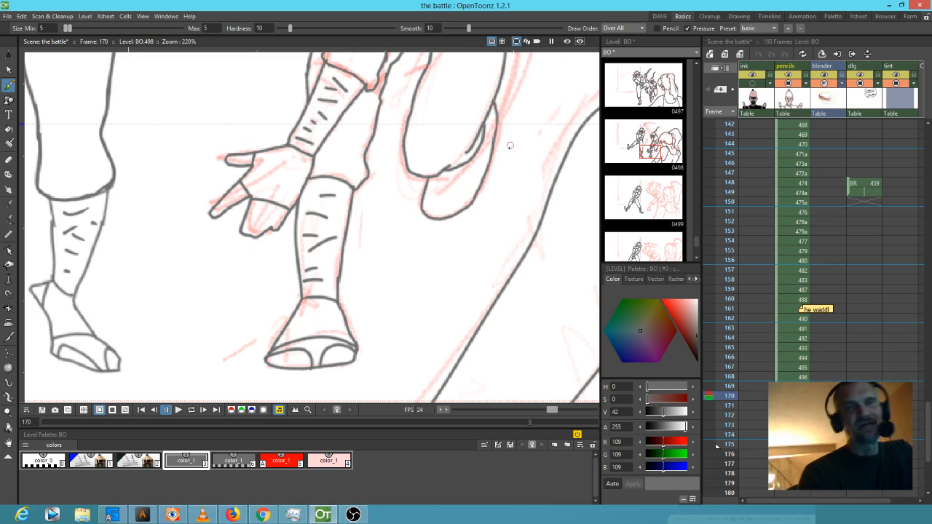
left_click_drag(484, 158, 446, 215)
mouse_move(395, 251)
left_mouse_down()
mouse_move(401, 275)
mouse_move(412, 255)
mouse_move(441, 249)
mouse_move(446, 238)
mouse_move(396, 235)
left_mouse_up()
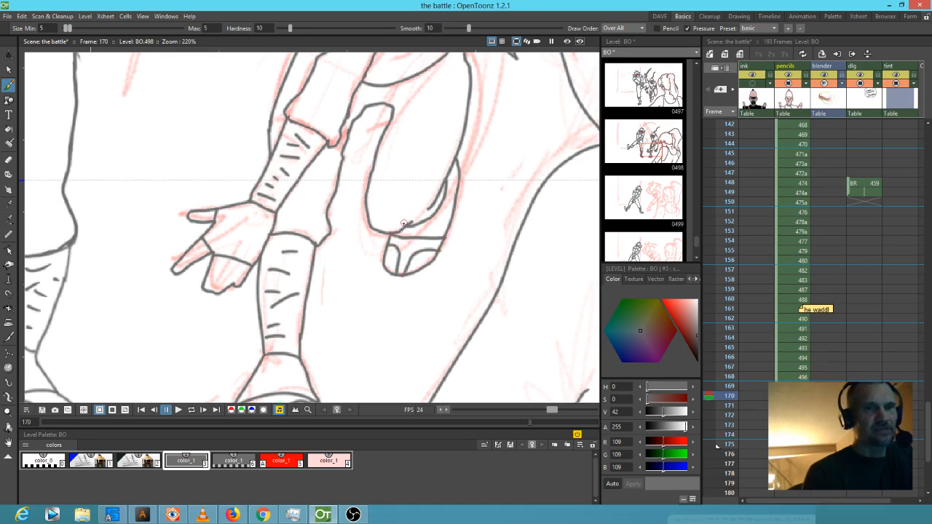
- Erase the rounded top of the gap between the masked fighter's trouser legs and redraw it as a flatter line
left_click_drag(474, 254, 370, 399)
mouse_move(355, 247)
left_mouse_down()
mouse_move(390, 309)
mouse_move(345, 296)
mouse_move(312, 299)
left_mouse_up()
key("e")
key("b")
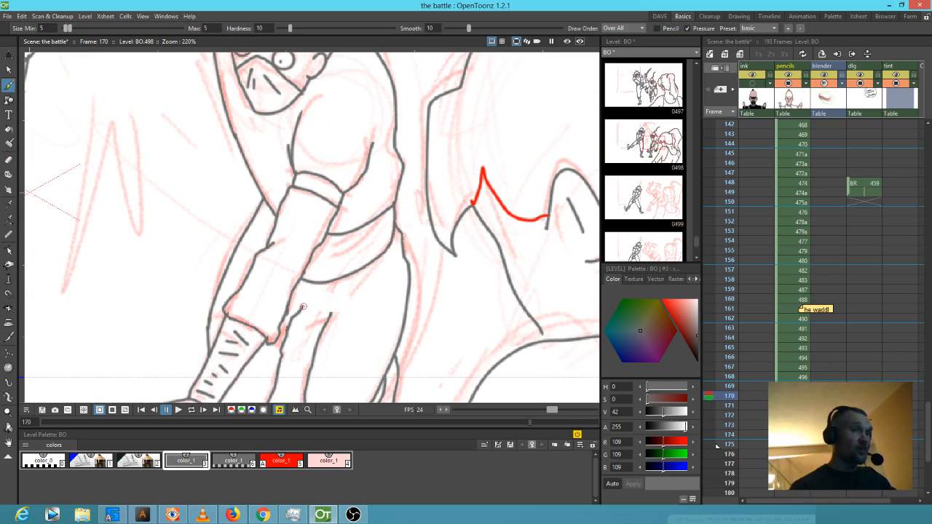
left_click_drag(305, 308, 330, 312)
- Ink the masked fighter's raised sleeve from the cuff down to the shoulder, including the band around the upper arm
left_click_drag(389, 202, 368, 301)
left_click_drag(346, 154, 370, 325)
left_click_drag(336, 240, 408, 271)
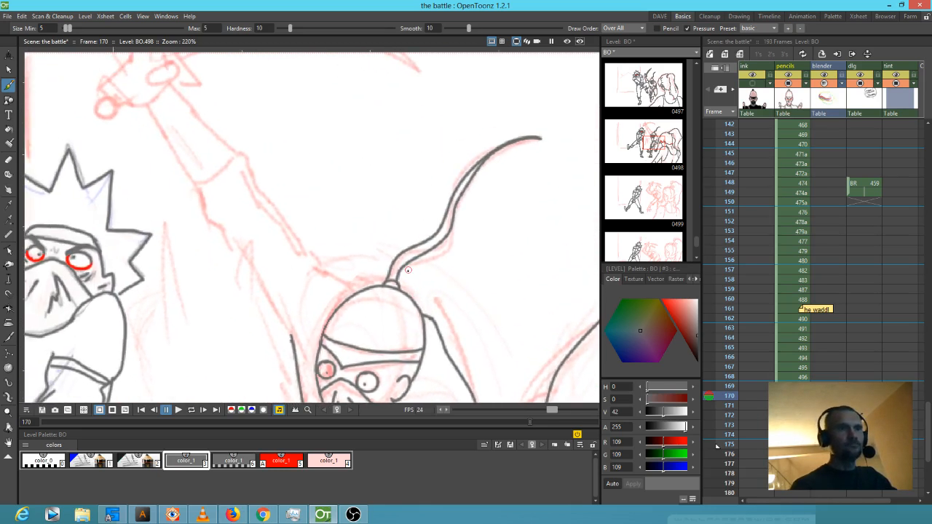
left_click_drag(205, 188, 238, 155)
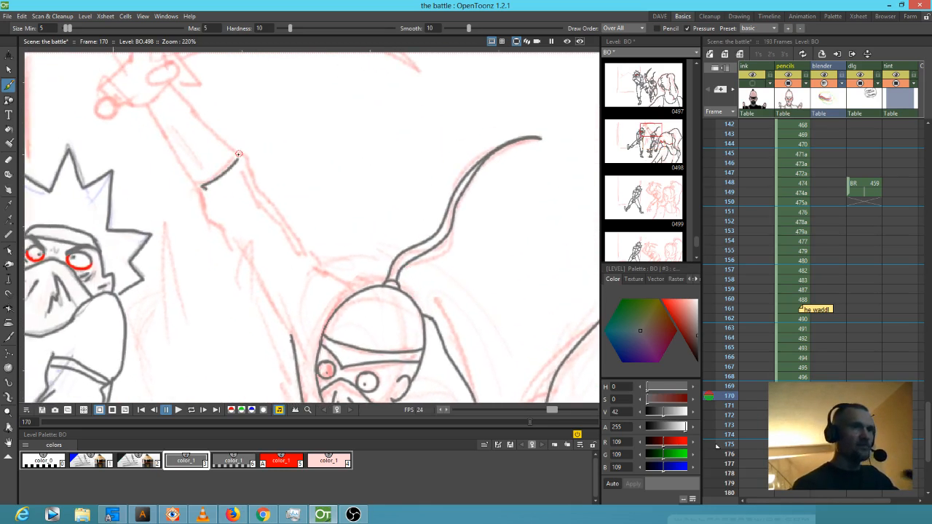
mouse_move(204, 191)
left_mouse_down()
mouse_move(249, 269)
mouse_move(277, 247)
mouse_move(263, 199)
mouse_move(297, 268)
left_mouse_up()
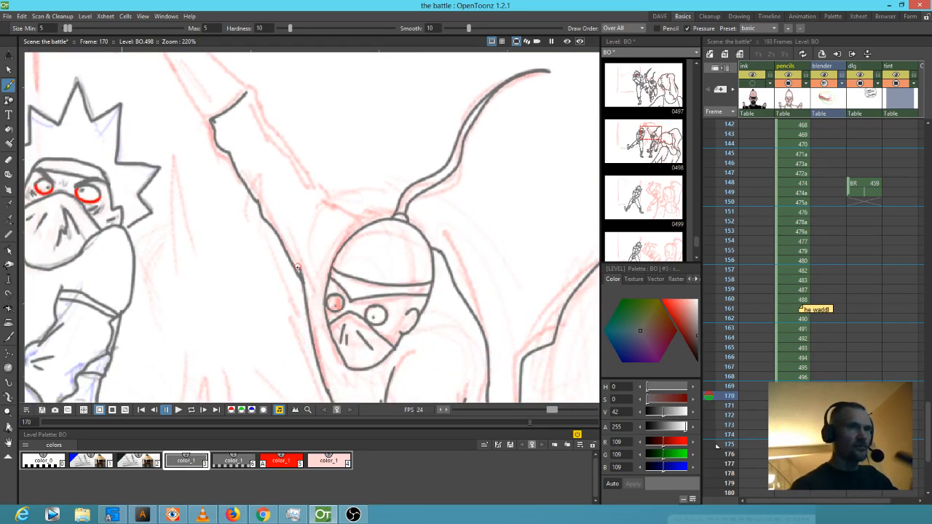
mouse_move(259, 97)
left_mouse_down()
mouse_move(319, 192)
mouse_move(281, 239)
mouse_move(304, 191)
mouse_move(317, 188)
mouse_move(364, 221)
left_mouse_up()
left_click_drag(437, 191, 513, 239)
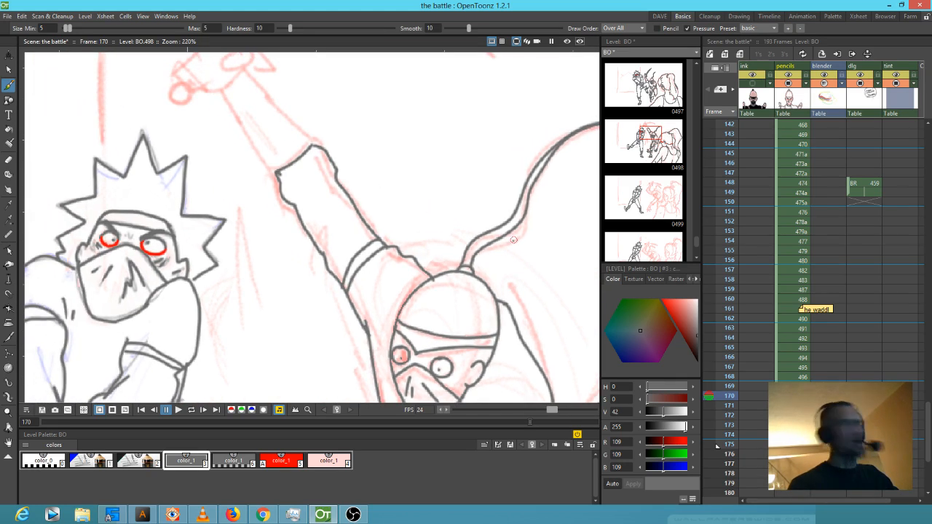
key("a")
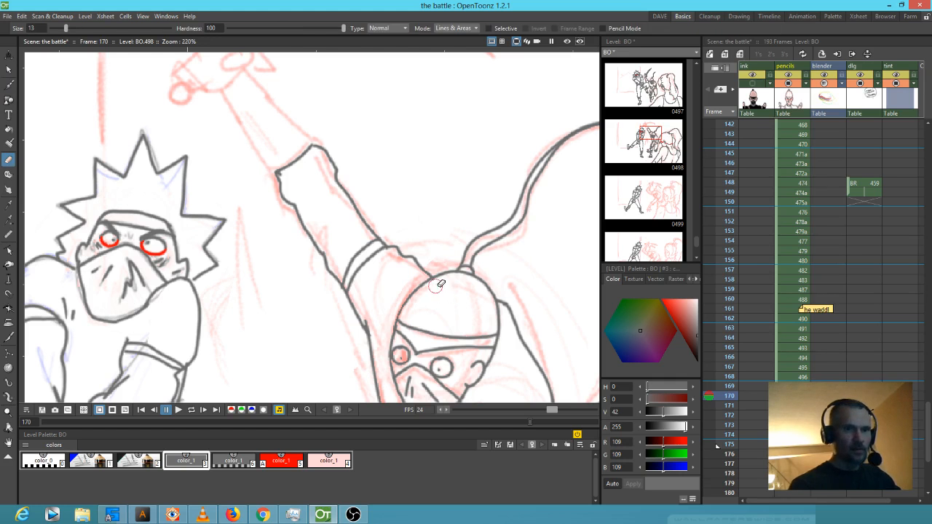
key("b")
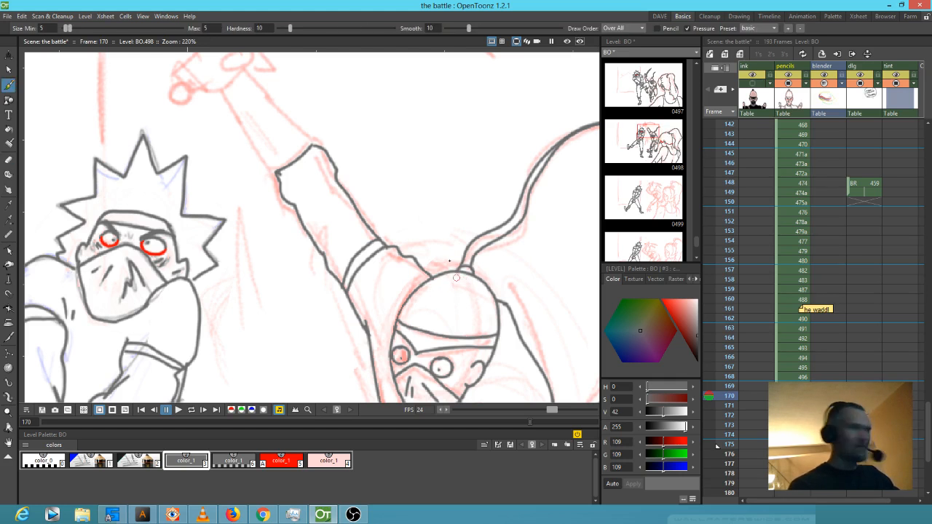
- Outline the masked fighter's raised forearm from the sleeve cuff to the wrist, and ink the wrist line and thumb
scroll(358, 172, "up", 5)
left_click_drag(237, 166, 292, 249)
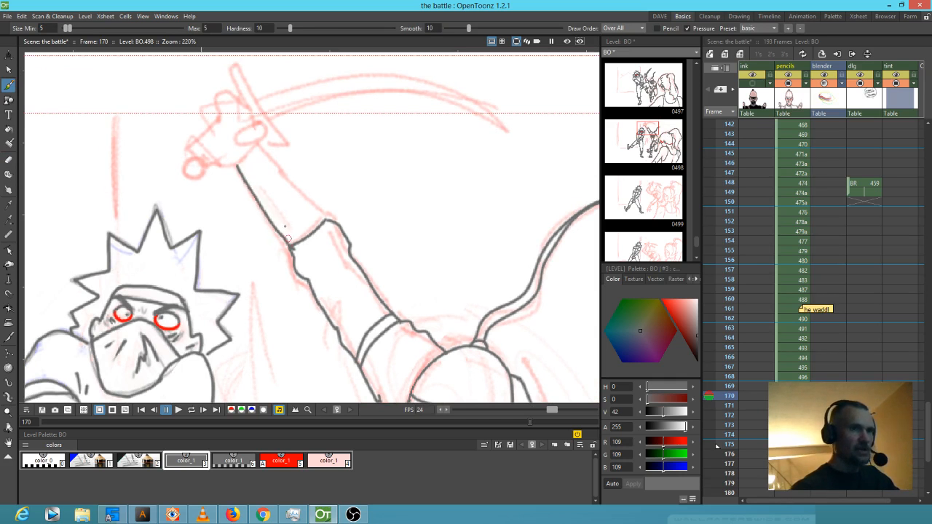
left_click_drag(260, 140, 323, 217)
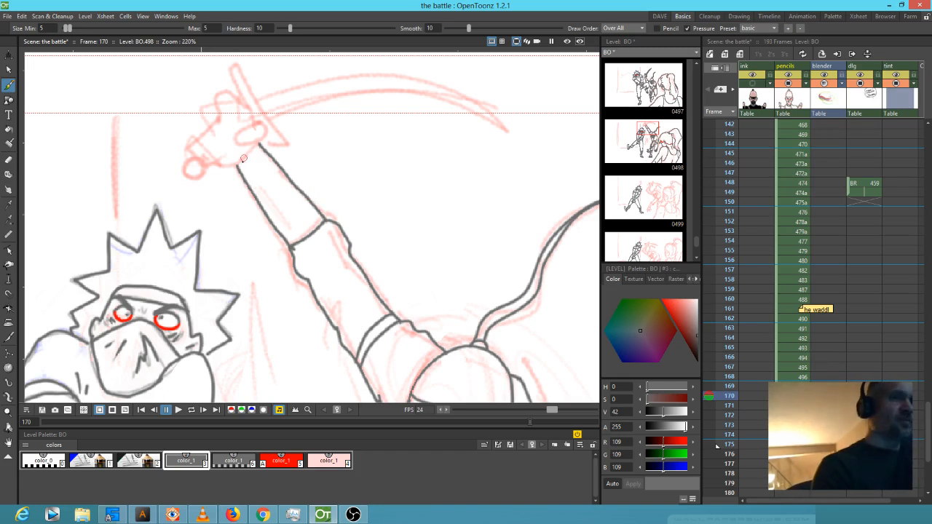
mouse_move(238, 165)
left_mouse_down()
mouse_move(263, 125)
mouse_move(250, 121)
mouse_move(238, 138)
mouse_move(259, 142)
mouse_move(266, 112)
left_mouse_up()
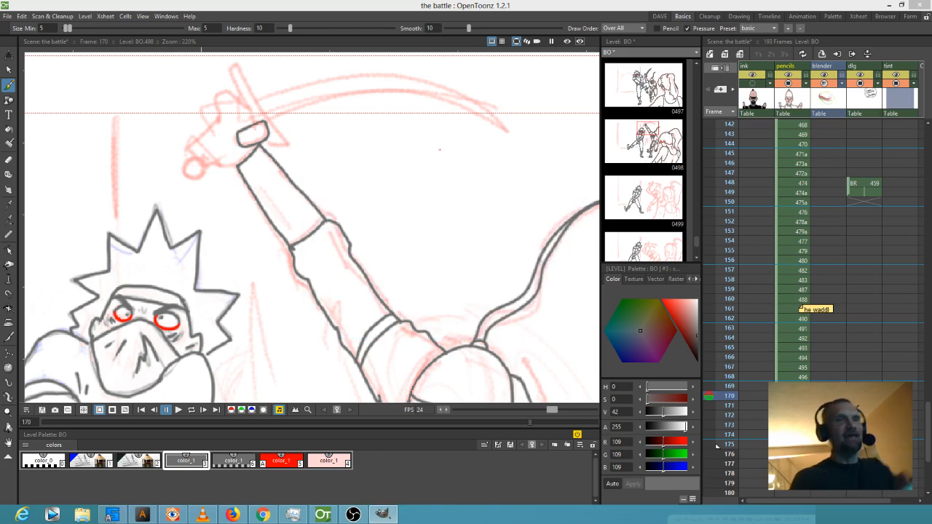
- Ink the fist and fingers of the masked fighter's raised hand, and add the sword's grip and round pommel
left_click_drag(235, 92, 198, 140)
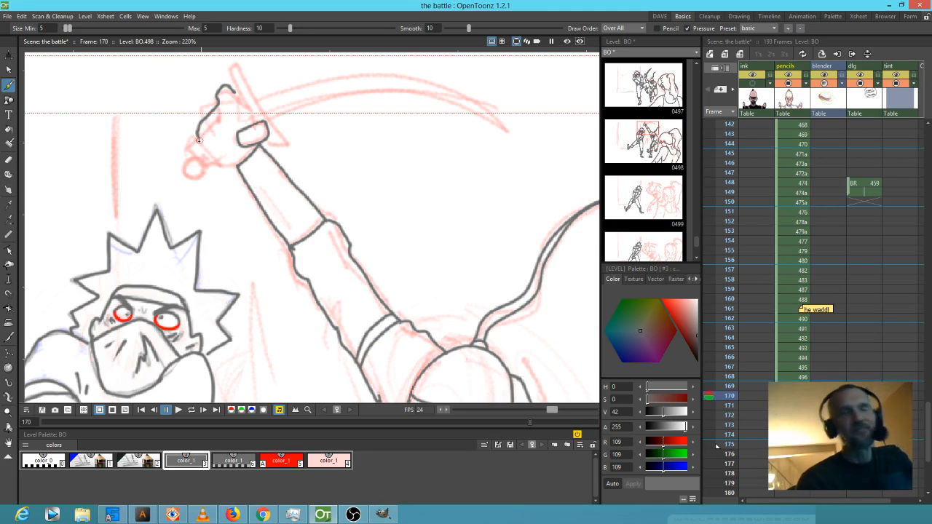
left_click_drag(198, 139, 240, 167)
left_click_drag(235, 92, 256, 121)
mouse_move(219, 97)
left_mouse_down()
mouse_move(237, 110)
mouse_move(247, 99)
left_mouse_up()
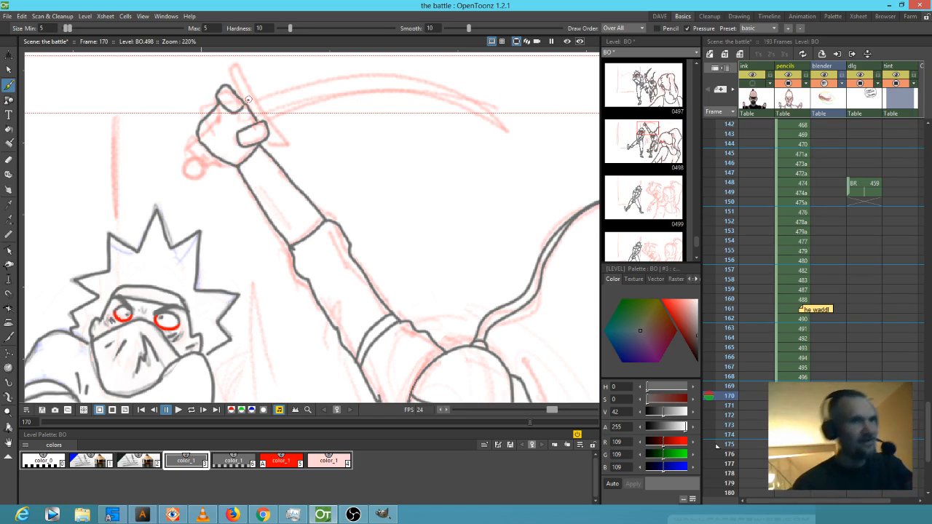
left_click_drag(223, 108, 201, 133)
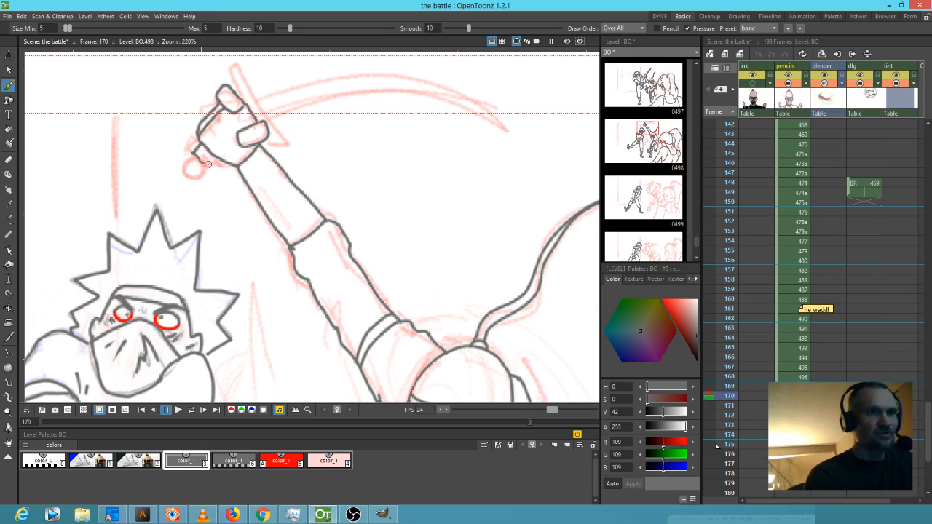
mouse_move(194, 153)
left_mouse_down()
mouse_move(182, 166)
mouse_move(209, 172)
mouse_move(211, 151)
left_mouse_up()
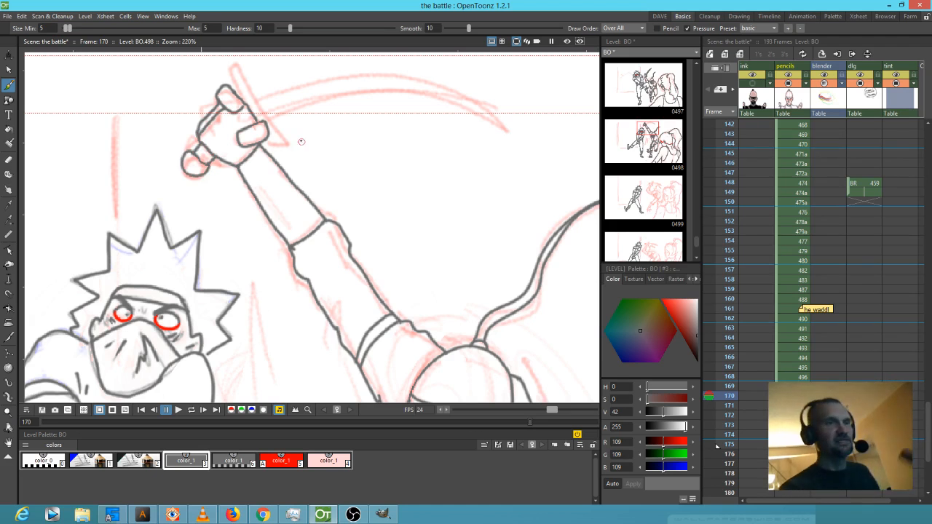
- Outline the narrow slanted sword guard beside the masked fighter's raised fist
left_click_drag(362, 168, 331, 257)
mouse_move(211, 185)
left_mouse_down()
mouse_move(191, 149)
mouse_move(256, 232)
mouse_move(237, 224)
left_mouse_up()
left_click_drag(295, 246, 288, 277)
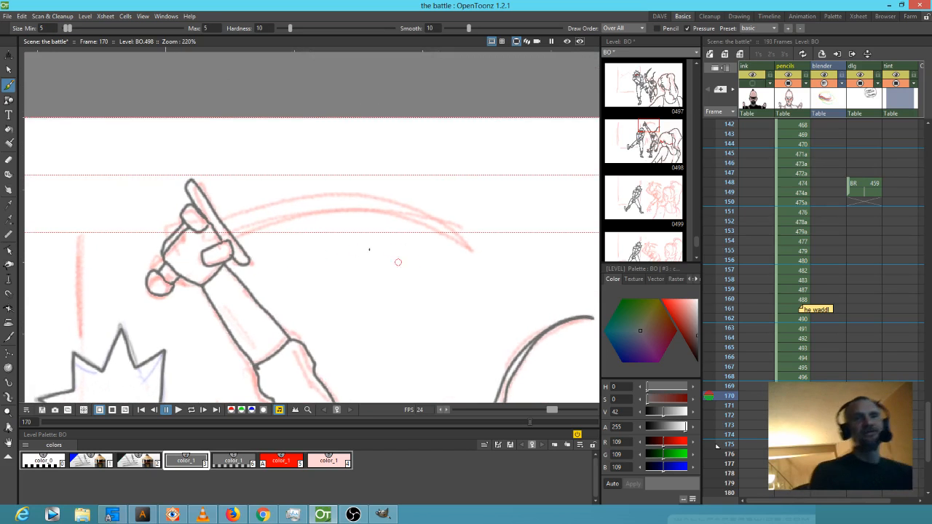
- Ink both curved edges of the sword blade from the guard, and erase the excess line beyond their meeting point
mouse_move(233, 235)
left_mouse_down()
mouse_move(366, 204)
mouse_move(427, 217)
mouse_move(470, 247)
left_mouse_up()
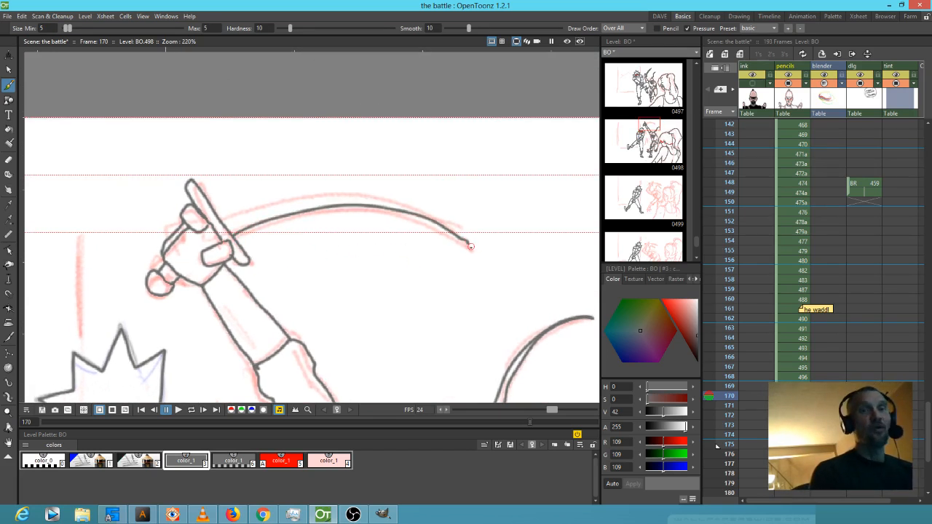
mouse_move(217, 214)
left_mouse_down()
mouse_move(337, 189)
mouse_move(380, 192)
mouse_move(453, 229)
left_mouse_up()
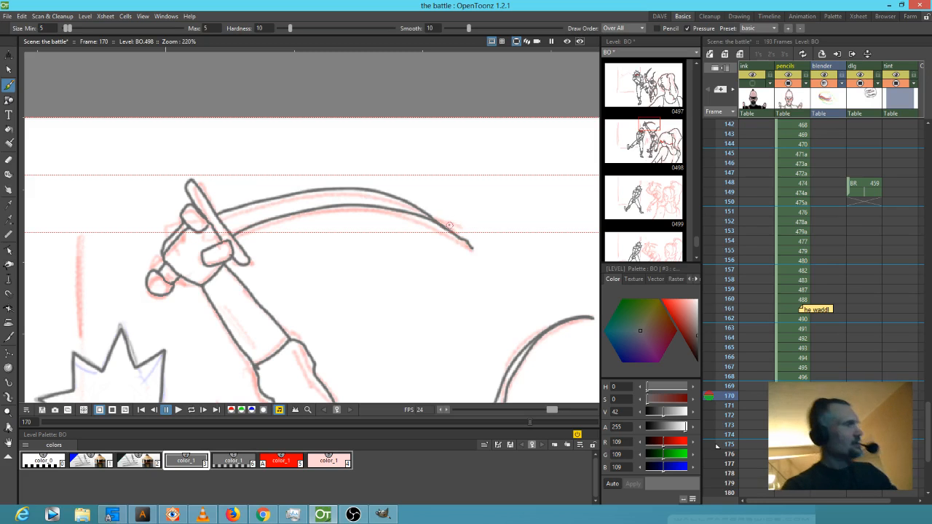
key("e")
mouse_move(479, 225)
left_mouse_down()
mouse_move(445, 211)
mouse_move(451, 227)
left_mouse_up()
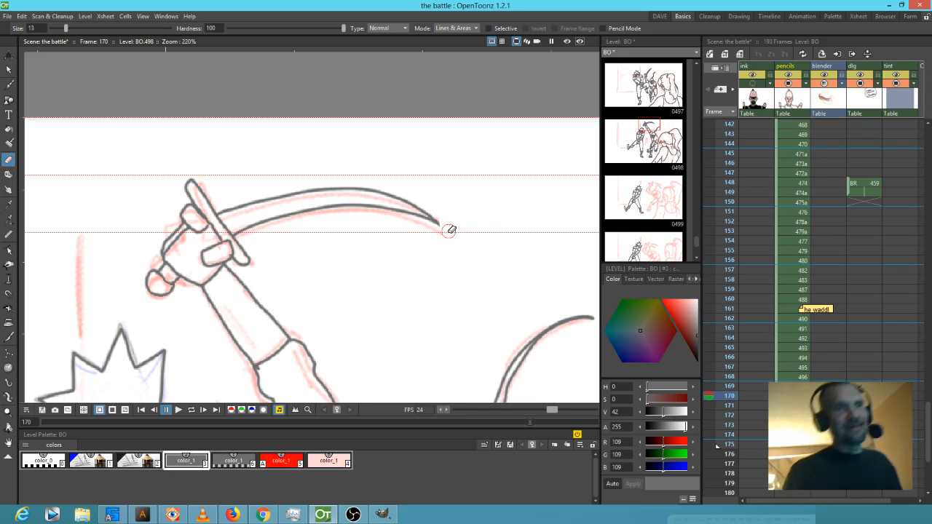
- Erase the stray line end at the base of the foreground figure's red spike, and join the neck line to the shoulder
left_click_drag(453, 277, 347, 191)
left_click_drag(504, 326, 416, 184)
left_click_drag(417, 217, 441, 167)
left_click_drag(401, 330, 441, 214)
left_click_drag(535, 324, 452, 206)
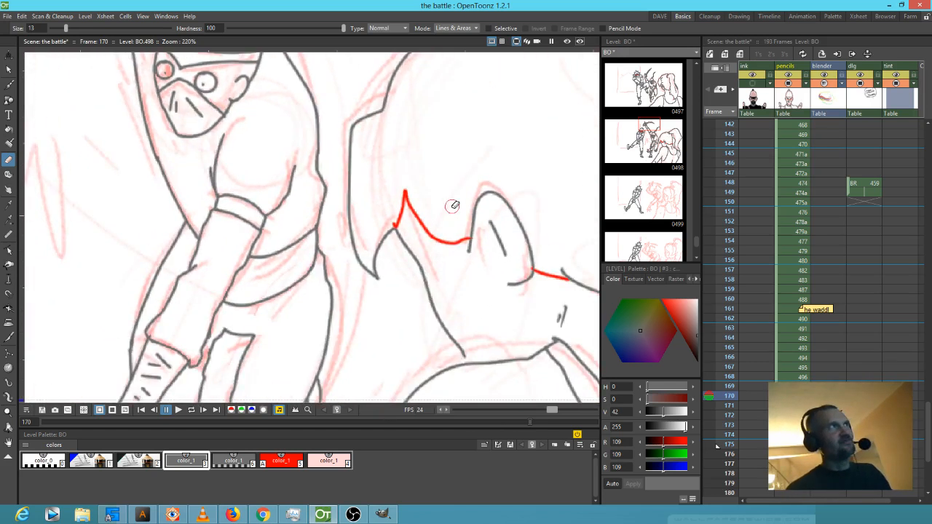
left_click_drag(391, 211, 389, 220)
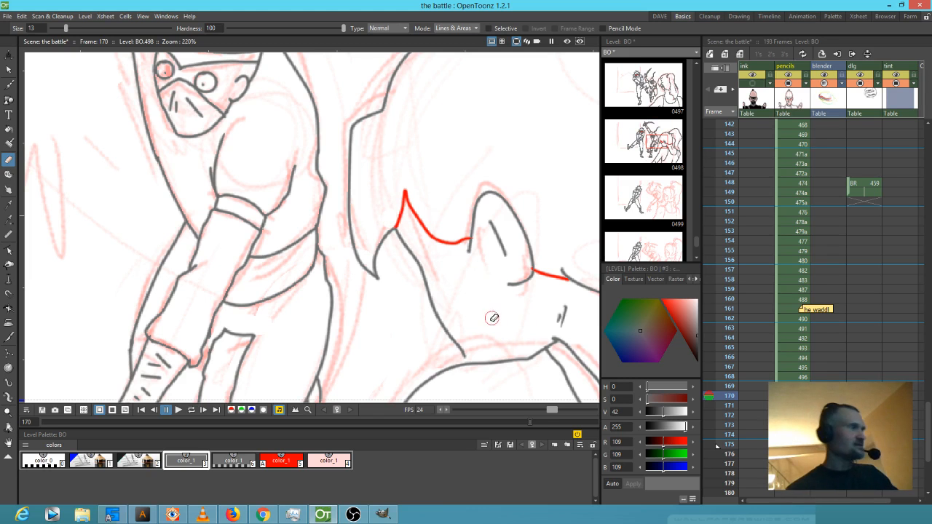
key("b")
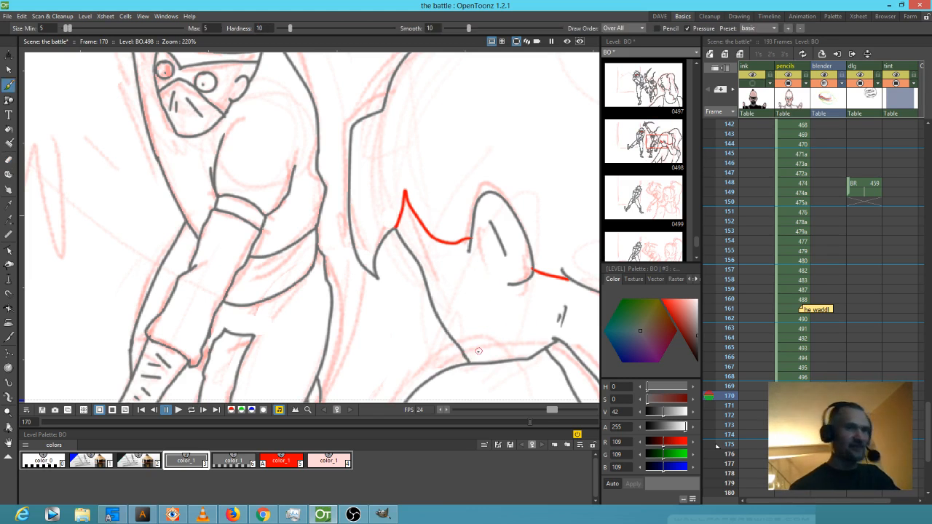
- Add two short ink strokes where the foreground figure's neck meets the shoulder, and erase the excess at their end
mouse_move(568, 307)
left_mouse_down()
mouse_move(480, 221)
mouse_move(476, 187)
left_mouse_up()
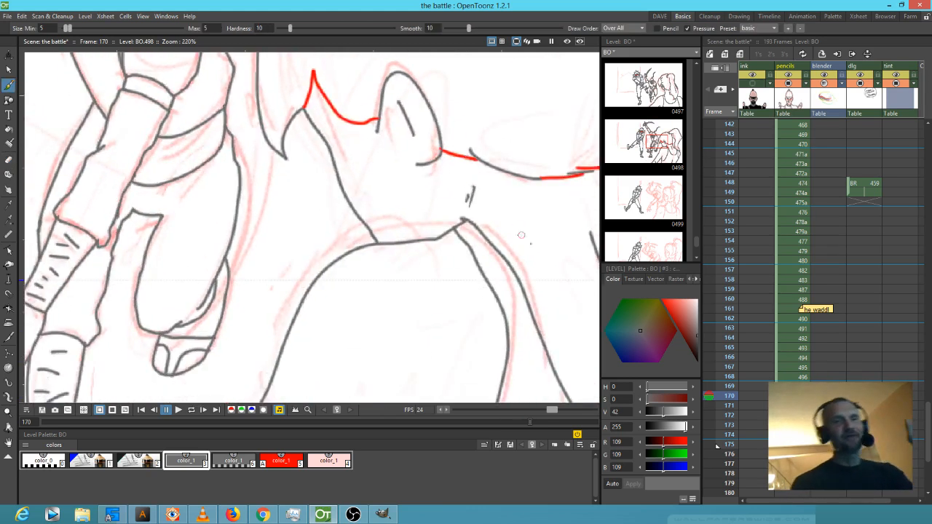
left_click_drag(541, 303, 437, 349)
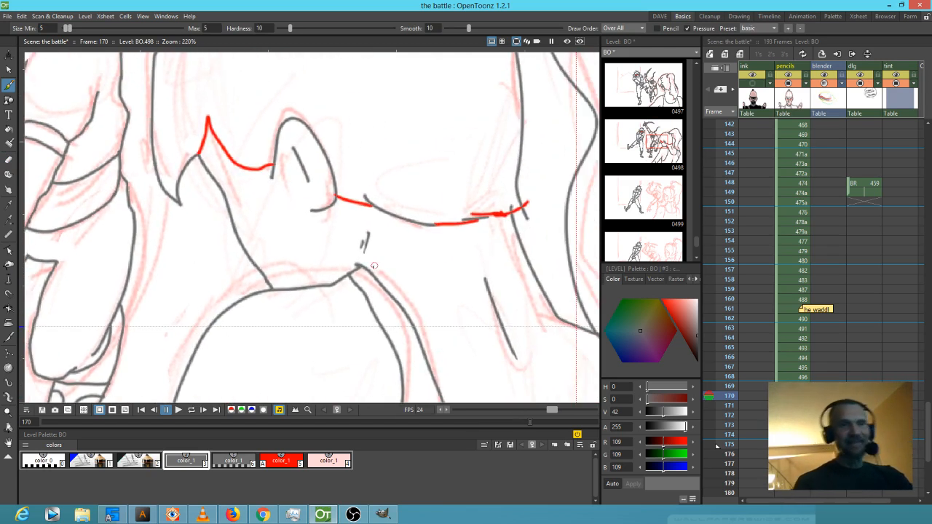
left_click_drag(356, 271, 404, 254)
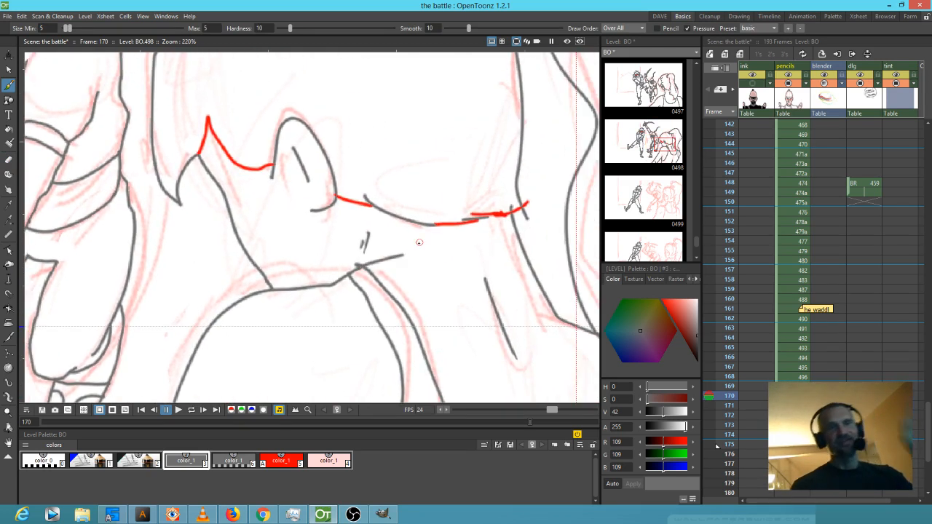
left_click_drag(370, 264, 380, 255)
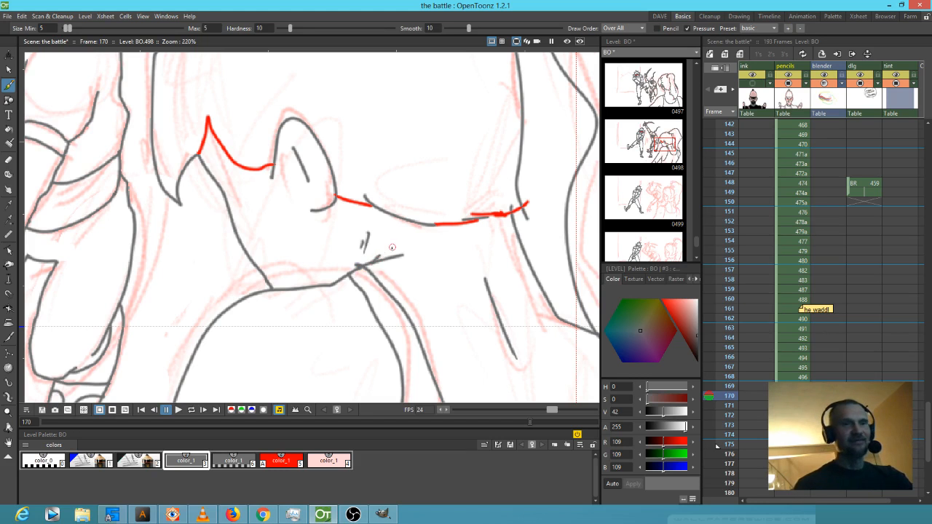
left_click_drag(481, 244, 467, 275)
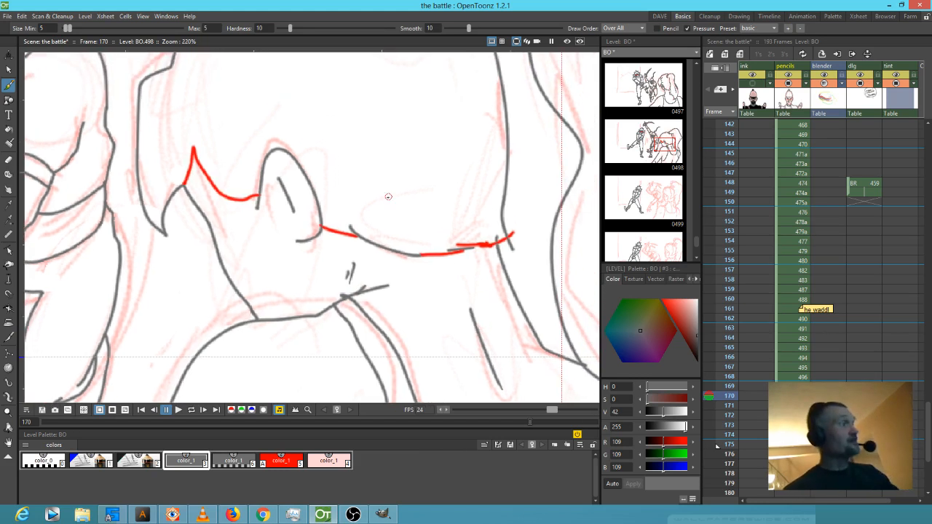
key("e")
mouse_move(390, 281)
left_mouse_down()
mouse_move(341, 291)
mouse_move(347, 278)
left_mouse_up()
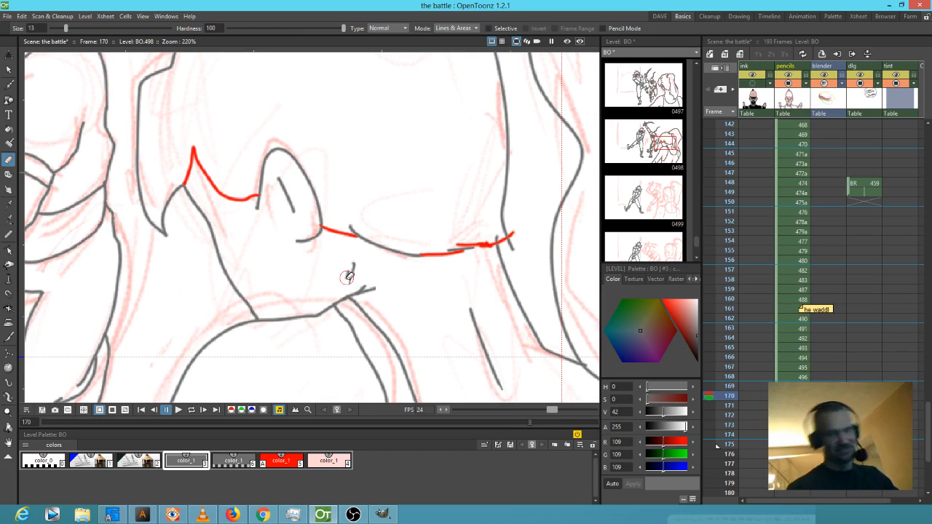
- Erase the red hairline's overshoot past the back of the foreground figure's head, and clean up the shoulder line beside the ponytail
left_click_drag(558, 324, 531, 311)
mouse_move(495, 230)
left_mouse_down()
mouse_move(488, 238)
mouse_move(494, 216)
left_mouse_up()
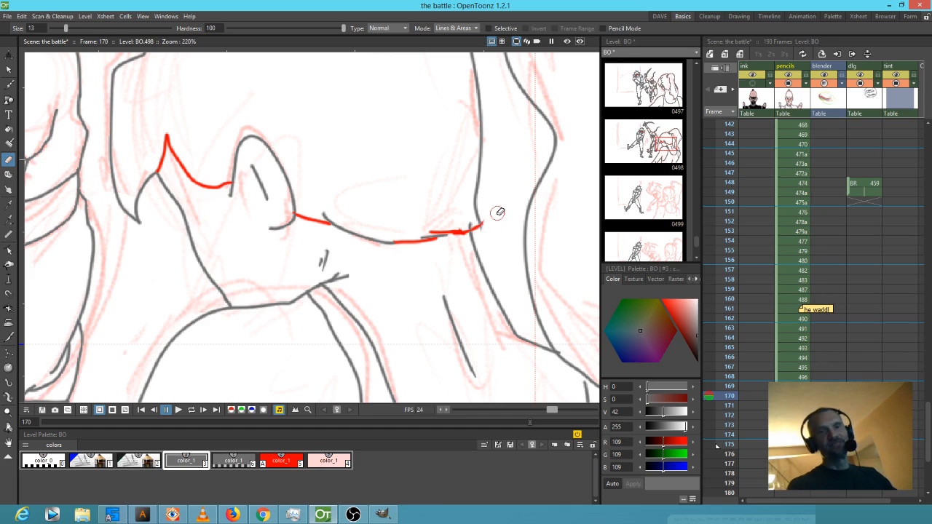
scroll(506, 216, "down", 2)
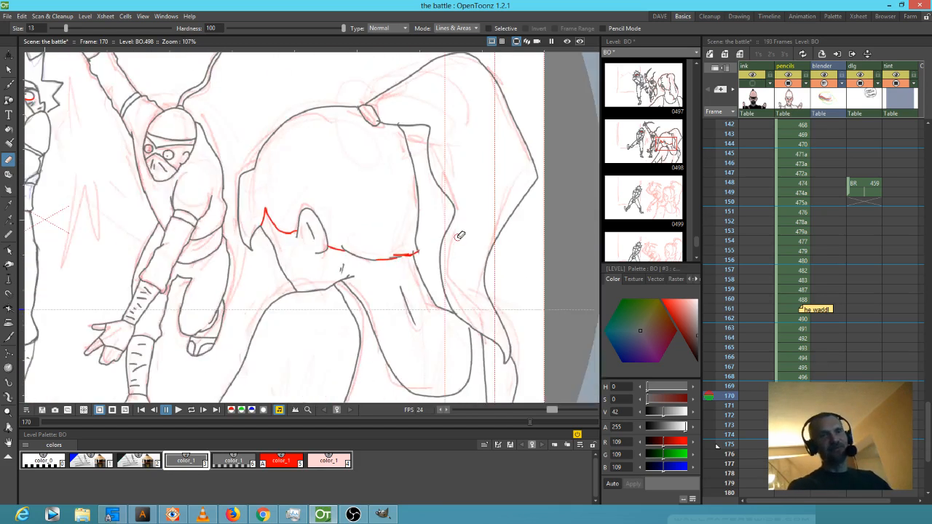
left_click_drag(468, 332, 470, 329)
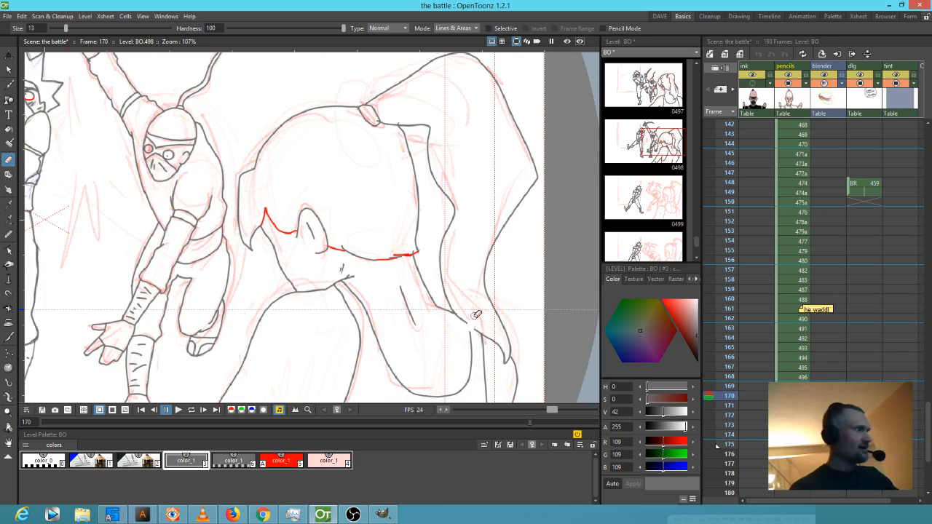
key("b")
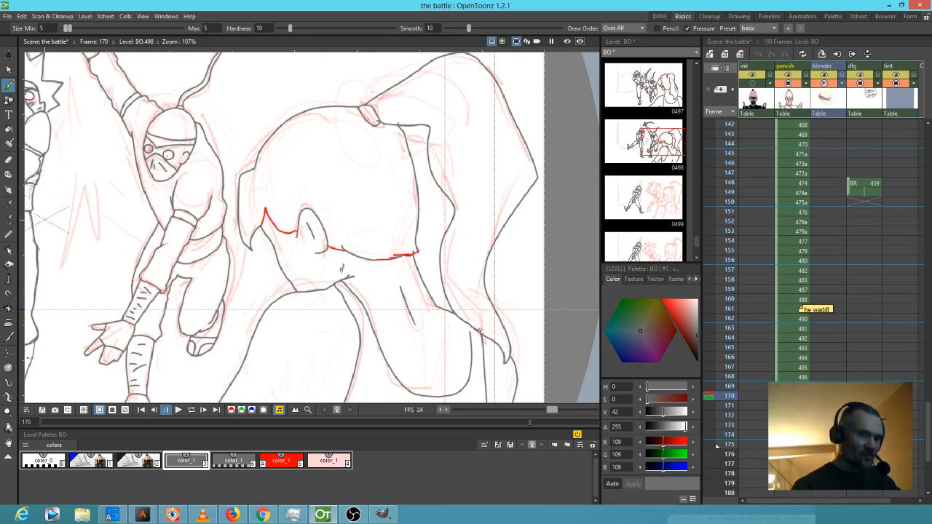
mouse_move(278, 166)
left_mouse_down()
mouse_move(291, 177)
mouse_move(301, 160)
left_mouse_up()
mouse_move(305, 156)
left_mouse_down()
mouse_move(308, 173)
mouse_move(315, 152)
left_mouse_up()
mouse_move(313, 153)
left_mouse_down()
mouse_move(319, 171)
mouse_move(326, 143)
left_mouse_up()
left_click_drag(316, 160, 358, 149)
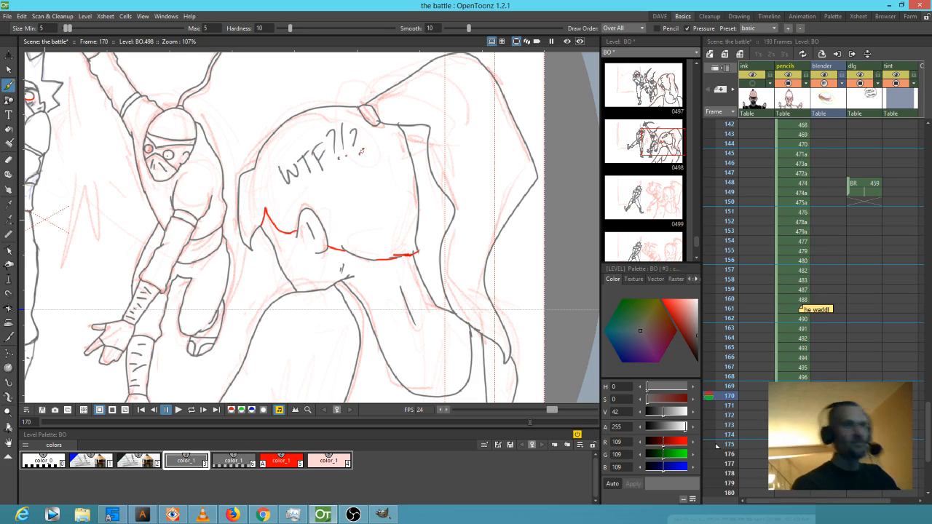
key("ctrl+z")
key("ctrl+z")
key("ctrl+z")
key("ctrl+z")
key("ctrl+z")
key("ctrl+z")
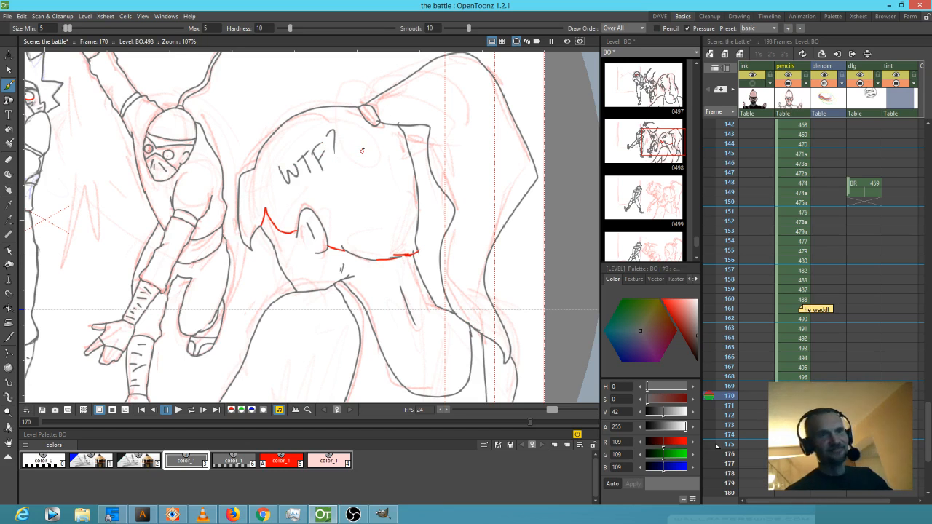
key("ctrl+z")
key("ctrl+z")
key("ctrl+z")
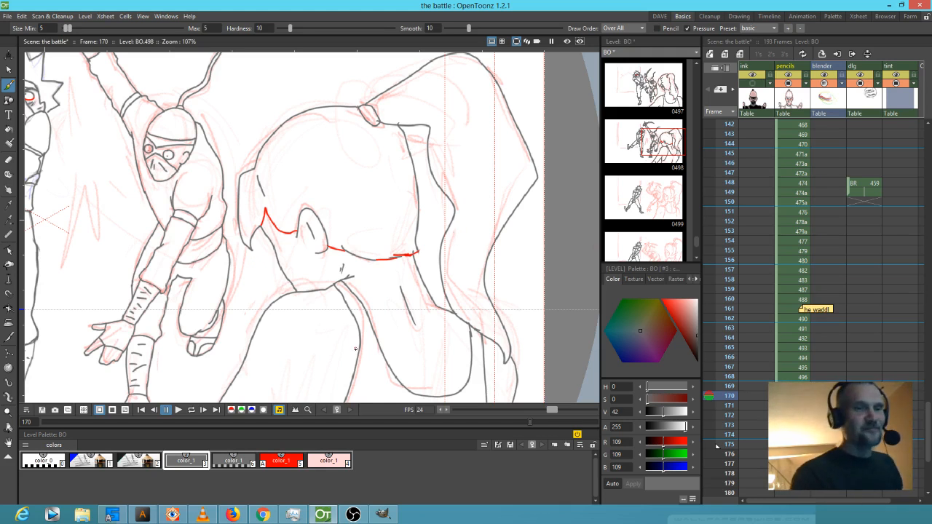
- Switch to the already running GIMP and close it
mouse_move(390, 343)
left_mouse_down()
mouse_move(481, 243)
mouse_move(487, 168)
left_mouse_up()
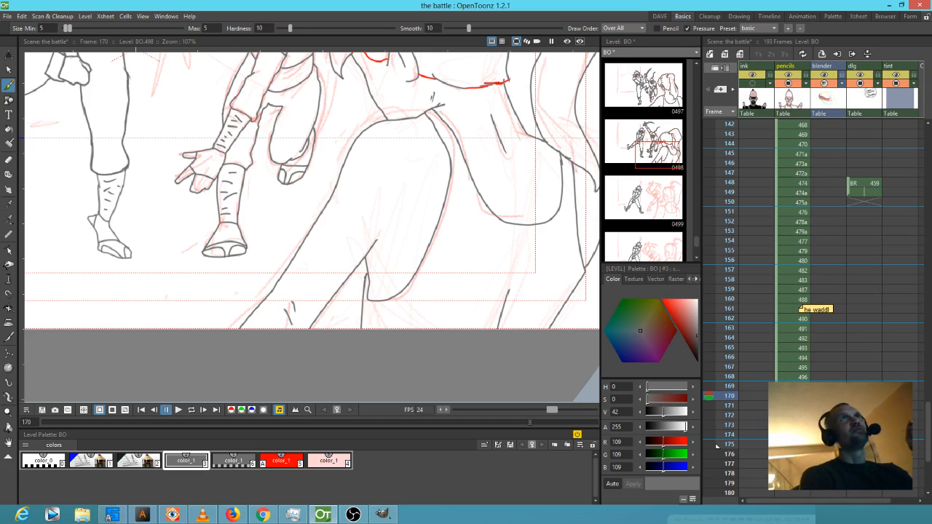
left_click(382, 515)
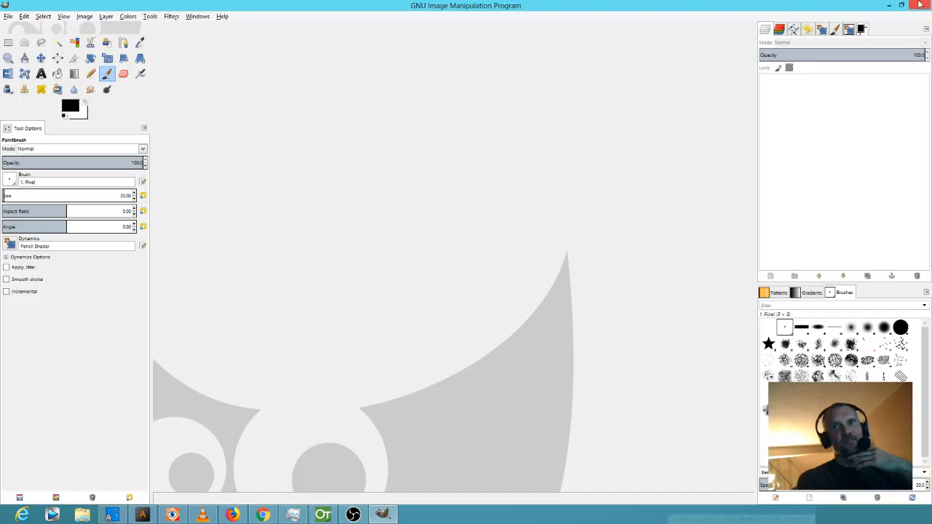
left_click(920, 5)
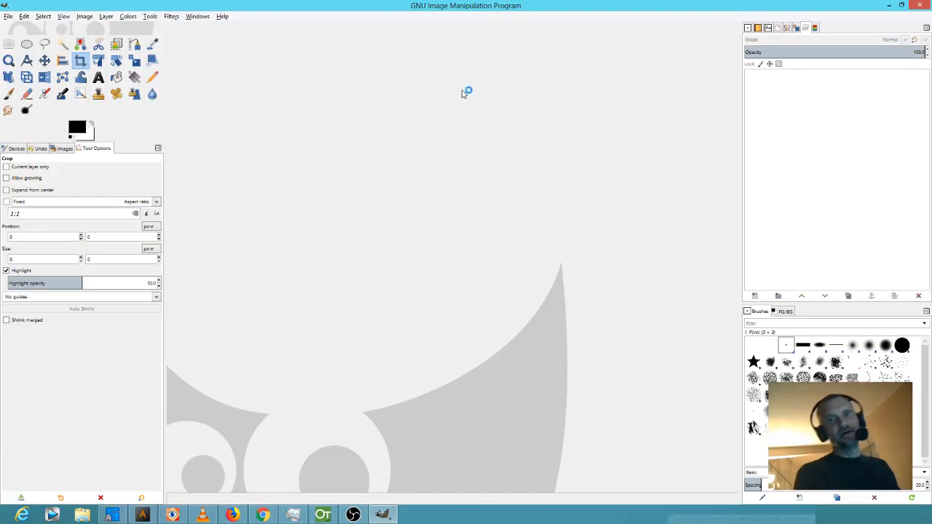
- Set the interface theme to Dark in the newly opened GIMP's preferences
left_click(6, 20)
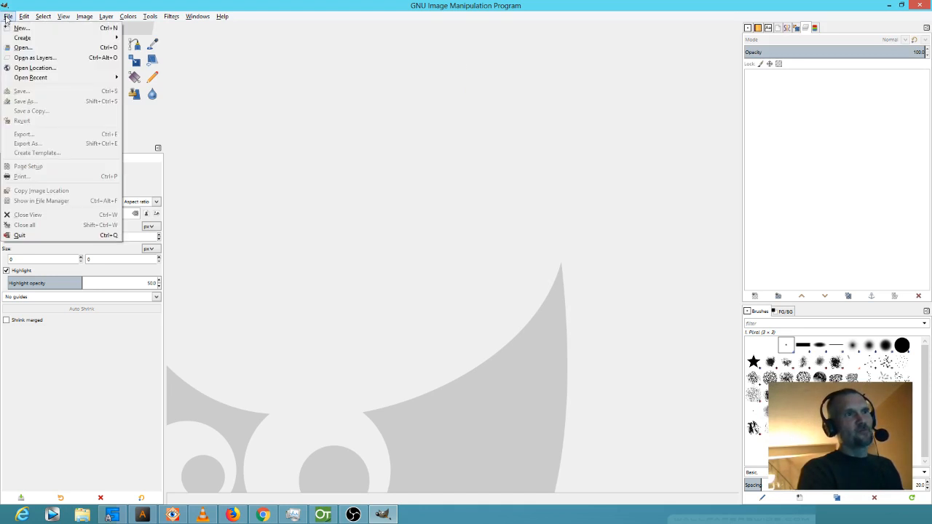
mouse_move(28, 19)
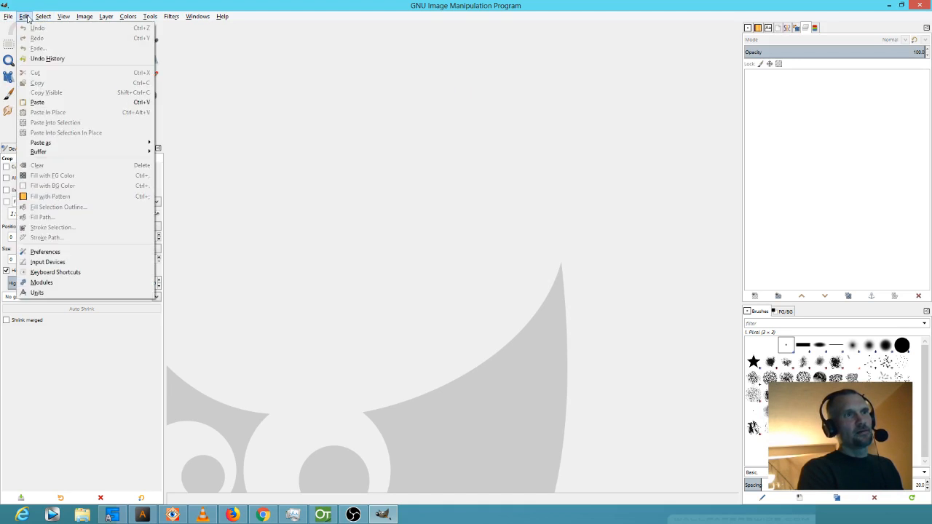
left_click(83, 255)
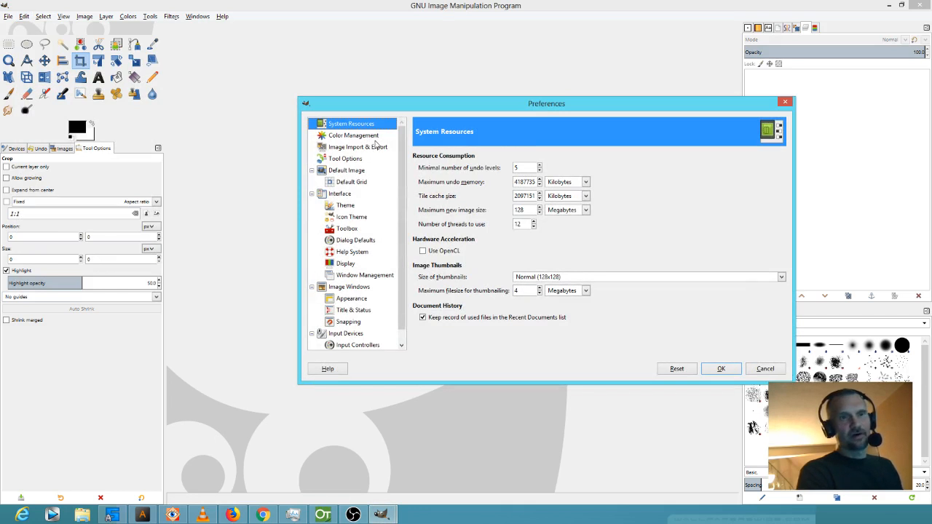
scroll(404, 161, "down", 1)
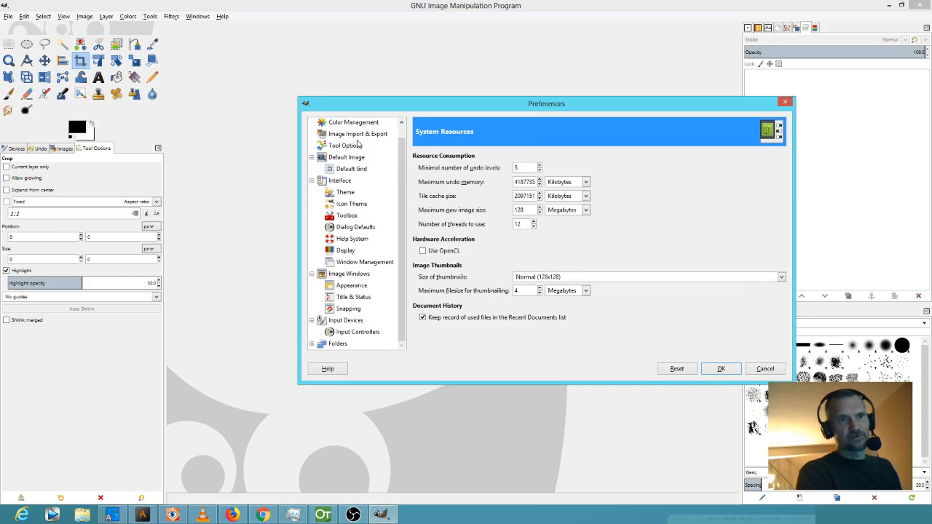
left_click(352, 191)
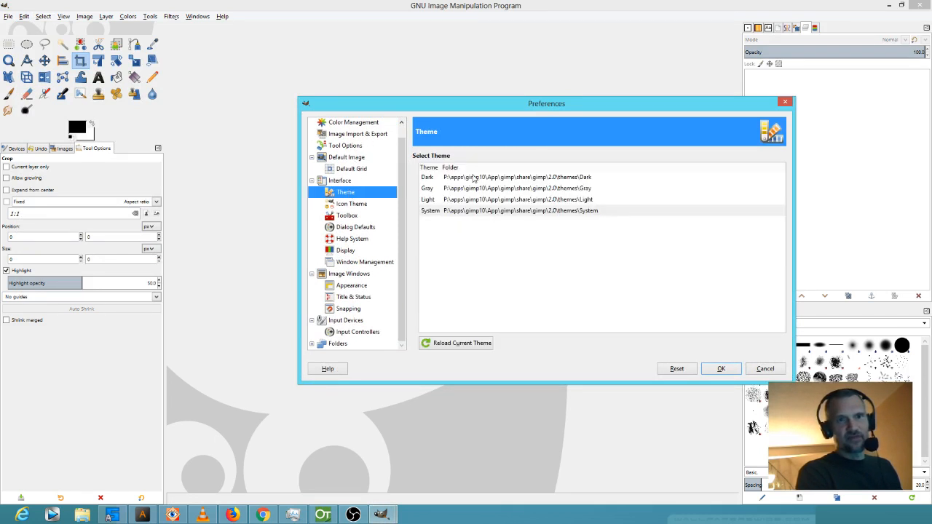
left_click(445, 179)
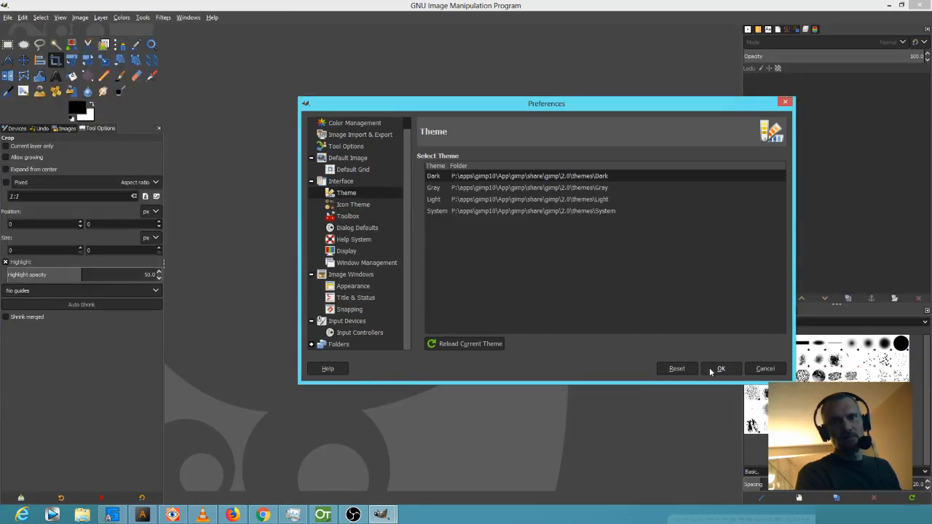
left_click(721, 368)
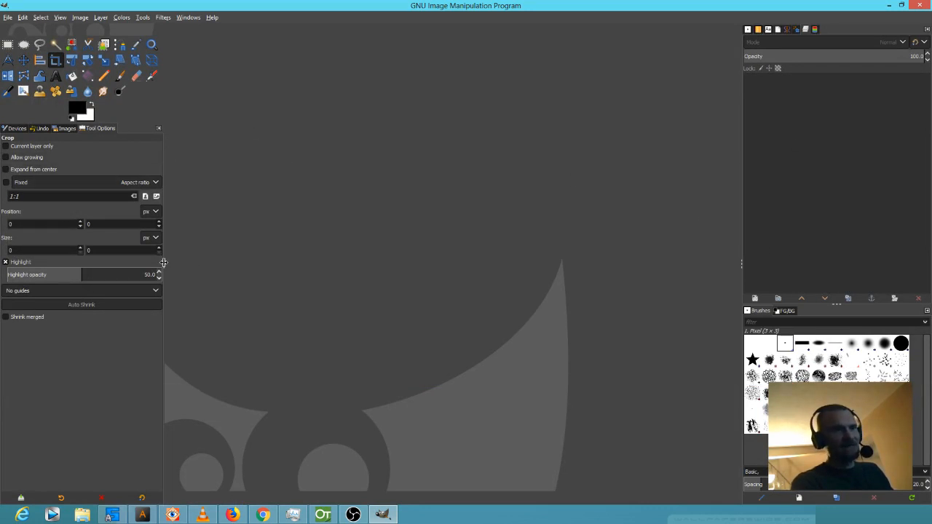
- Widen GIMP's toolbox dock slightly and close the program to return to OpenToonz
mouse_move(164, 267)
left_mouse_down()
mouse_move(210, 266)
mouse_move(157, 264)
mouse_move(169, 263)
left_mouse_up()
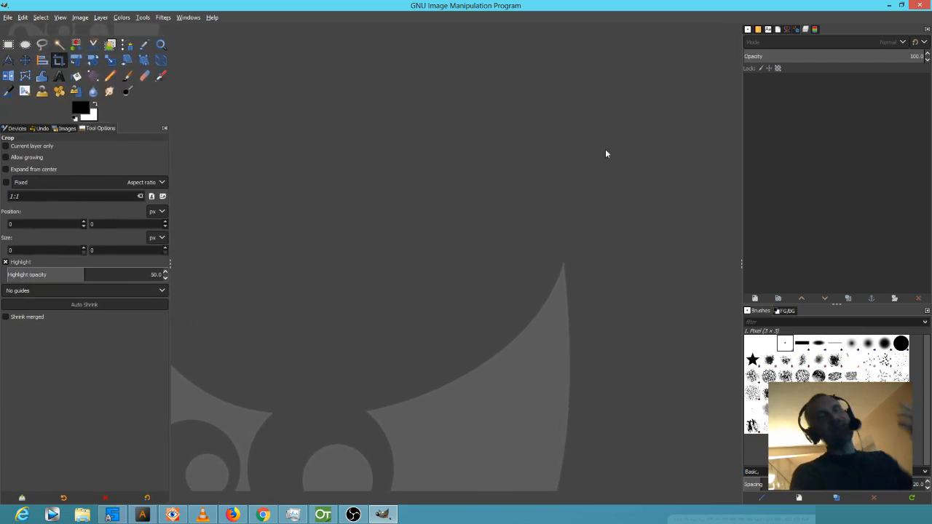
left_click(921, 6)
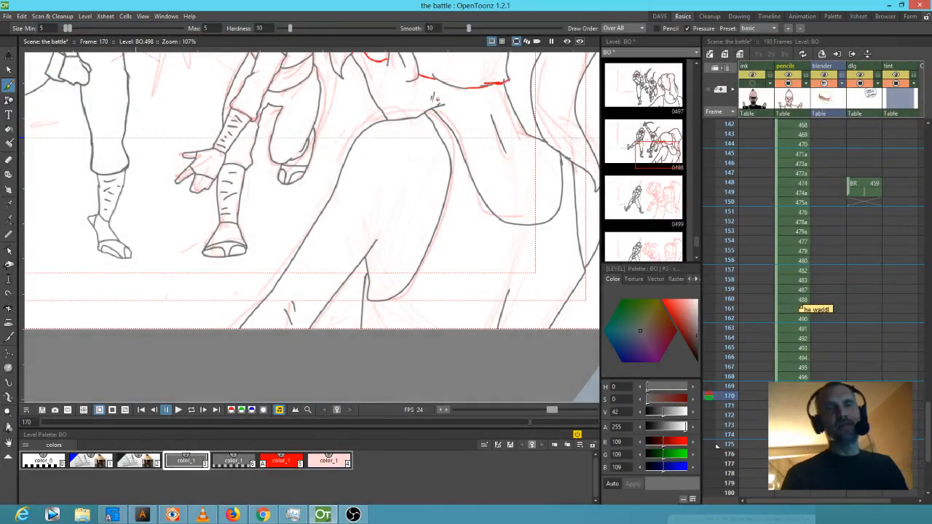
- Look over the inked figures in frame 170, compare them with the following drawing, and advance to frame 171
left_click_drag(366, 244, 414, 326)
left_click_drag(371, 203, 371, 321)
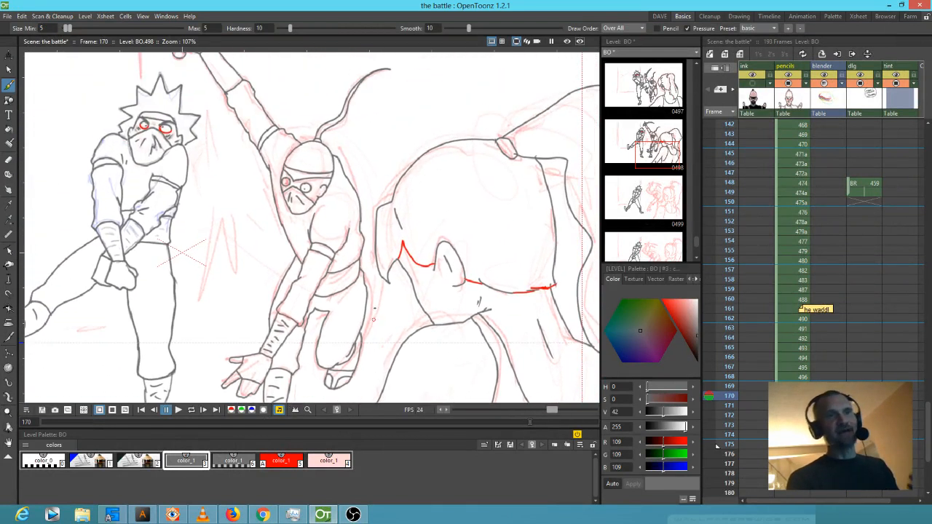
left_click_drag(351, 285, 369, 374)
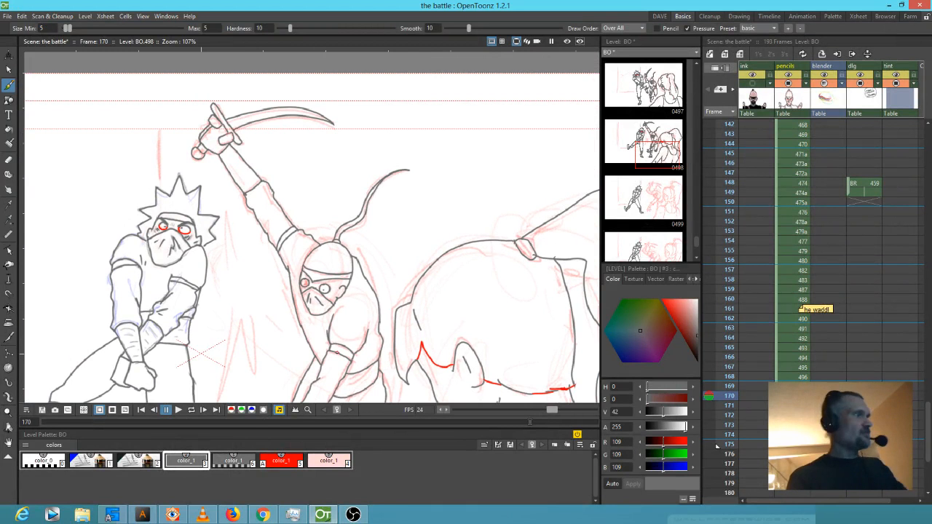
left_click_drag(335, 352, 413, 300)
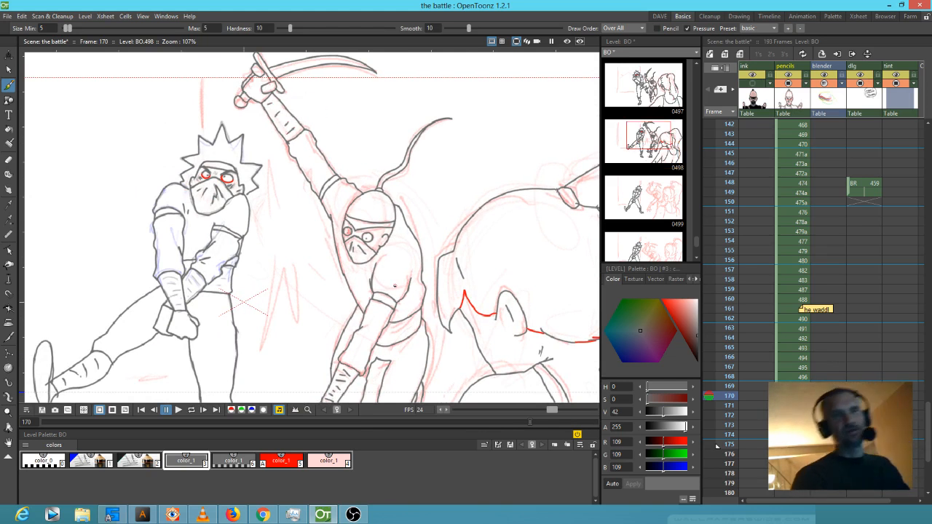
key("period")
key("comma")
key("period")
left_click_drag(471, 301, 472, 177)
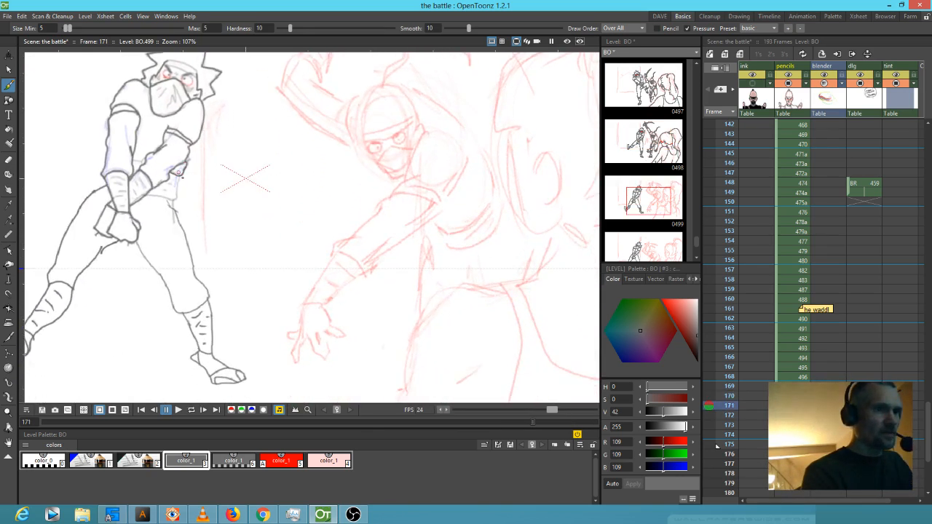
- Ink both edges of the spiky-haired fighter's front trouser leg in frame 171 and add the cuff line below the knee
left_click_drag(173, 196, 206, 290)
left_click_drag(136, 241, 181, 313)
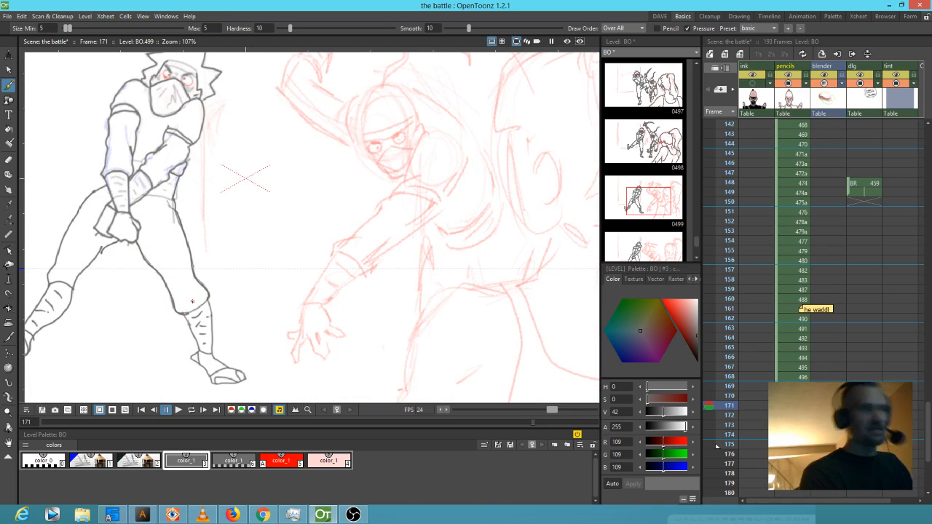
left_click_drag(187, 314, 206, 303)
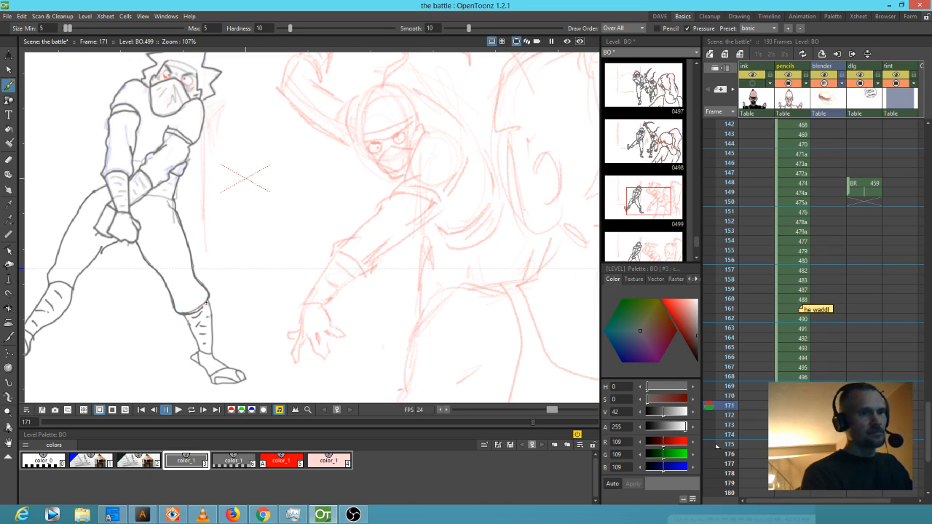
- Erase and redraw the front leg's trouser cuff line, and ink the short waist line above the trousers
key("a")
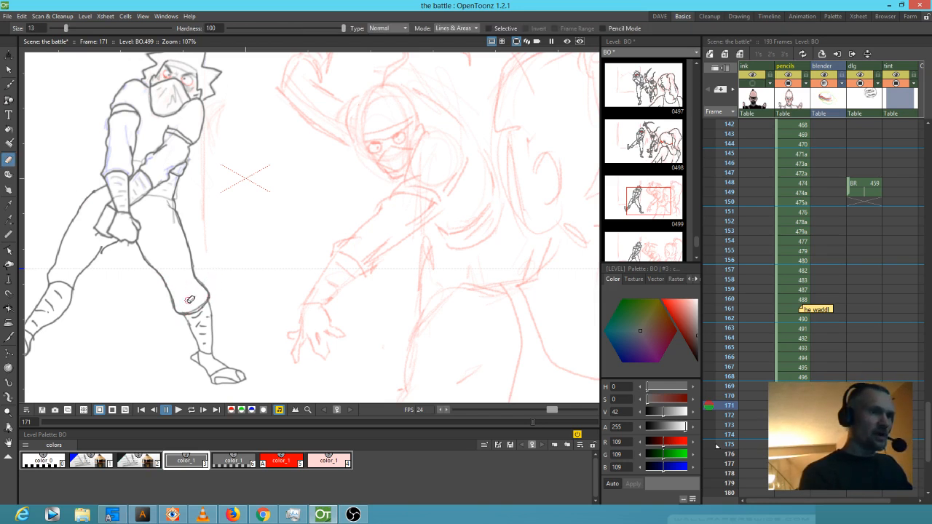
left_click_drag(185, 312, 204, 300)
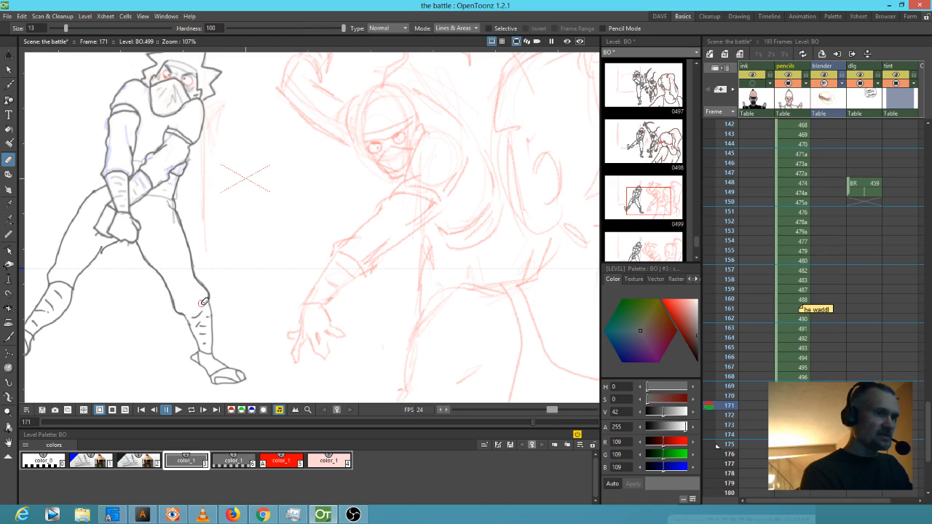
key("b")
left_click_drag(187, 314, 206, 300)
left_click_drag(224, 191, 253, 249)
left_click_drag(186, 253, 202, 258)
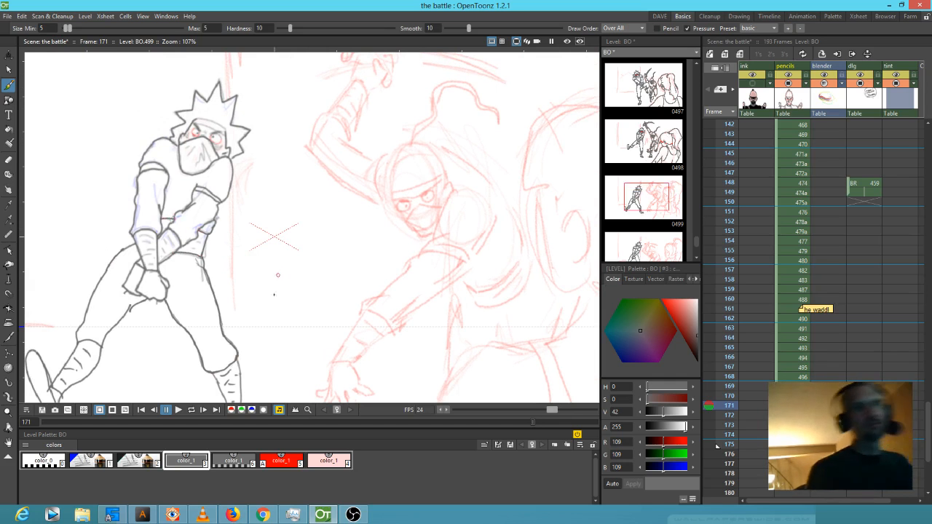
- Ink the upper and lower edges of the spiky-haired fighter's headband in frame 171
left_click_drag(217, 139, 357, 192)
key("shift+space")
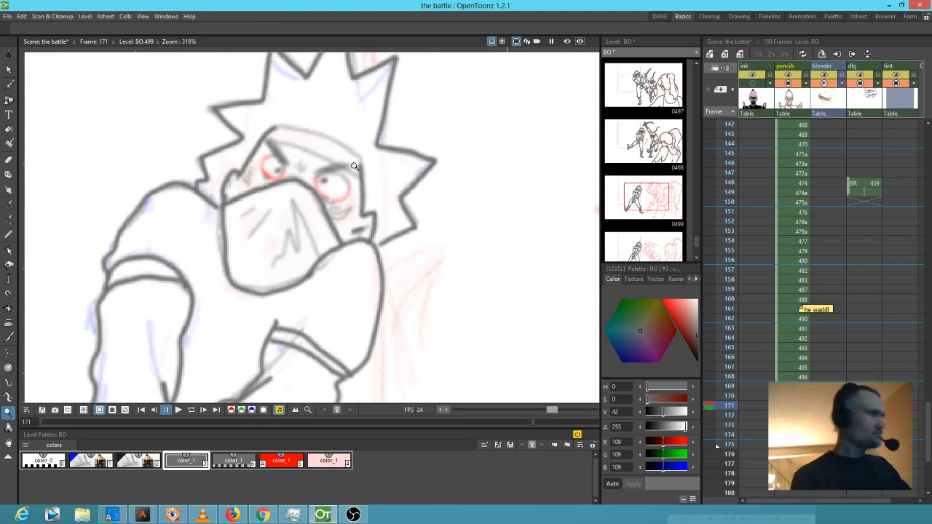
key("b")
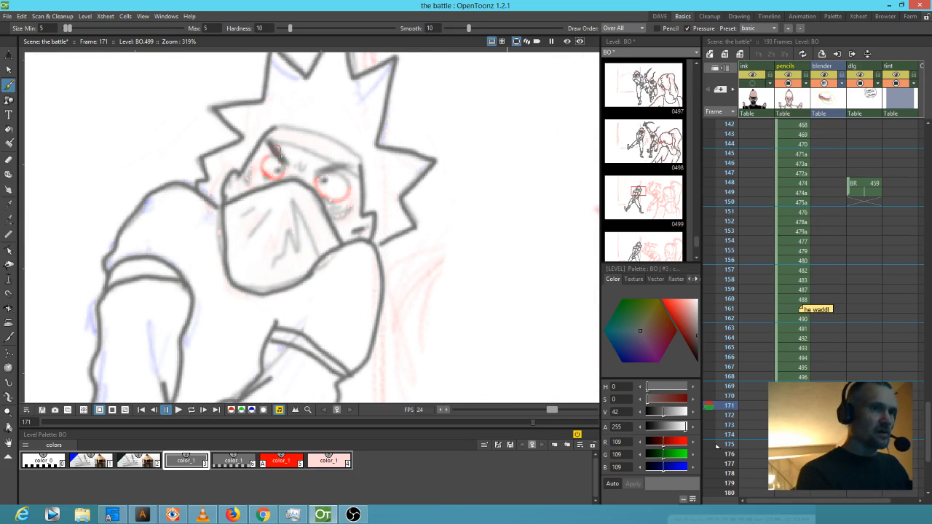
left_click_drag(270, 142, 359, 169)
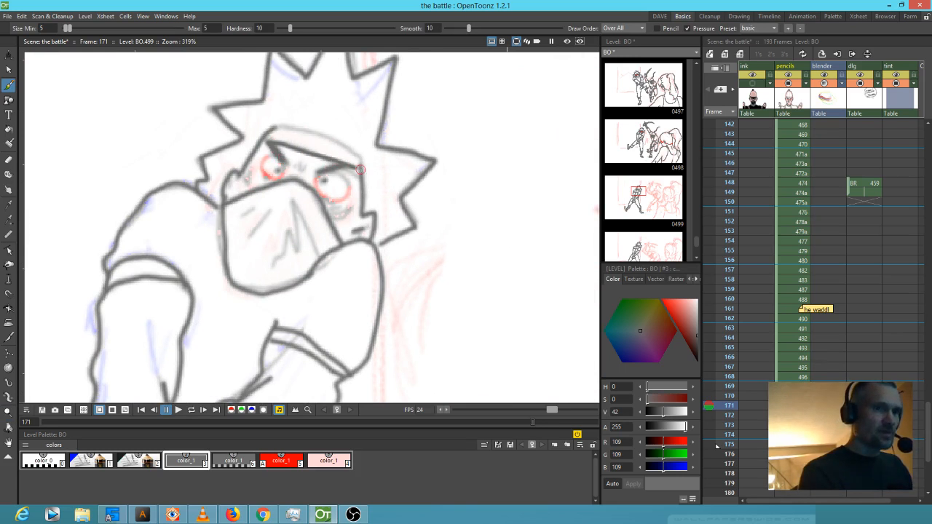
mouse_move(269, 131)
left_mouse_down()
mouse_move(310, 129)
mouse_move(344, 141)
mouse_move(360, 169)
left_mouse_up()
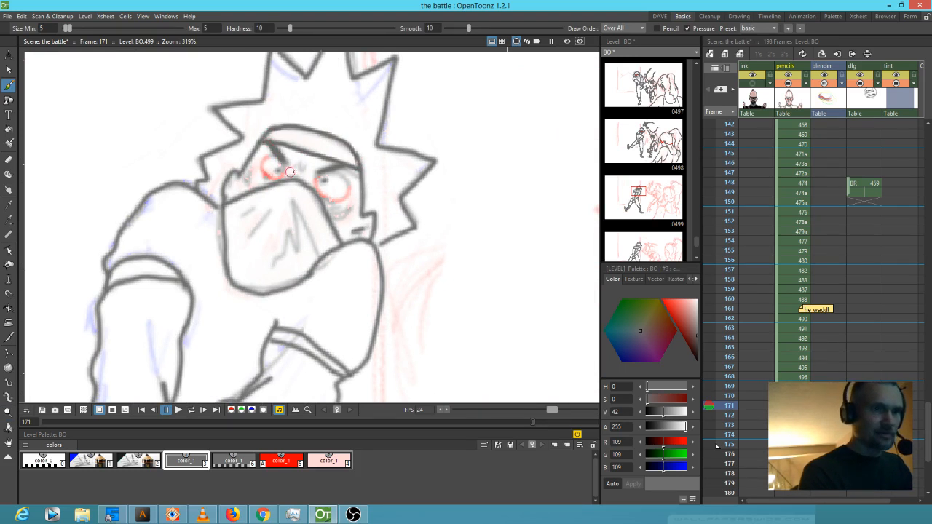
- Ink the spiky-haired fighter's pupils and brow details, and add the short crease lines on his face mask
left_click_drag(276, 155, 264, 162)
mouse_move(329, 172)
left_mouse_down()
mouse_move(342, 181)
mouse_move(276, 167)
left_mouse_up()
left_click_drag(242, 217, 263, 220)
mouse_move(281, 258)
left_mouse_down()
mouse_move(287, 244)
mouse_move(295, 249)
left_mouse_up()
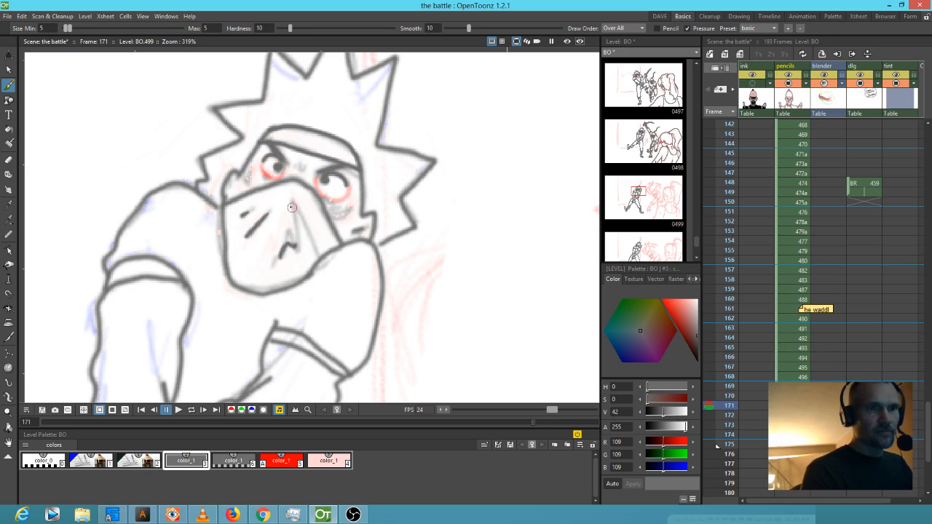
left_click_drag(291, 207, 313, 246)
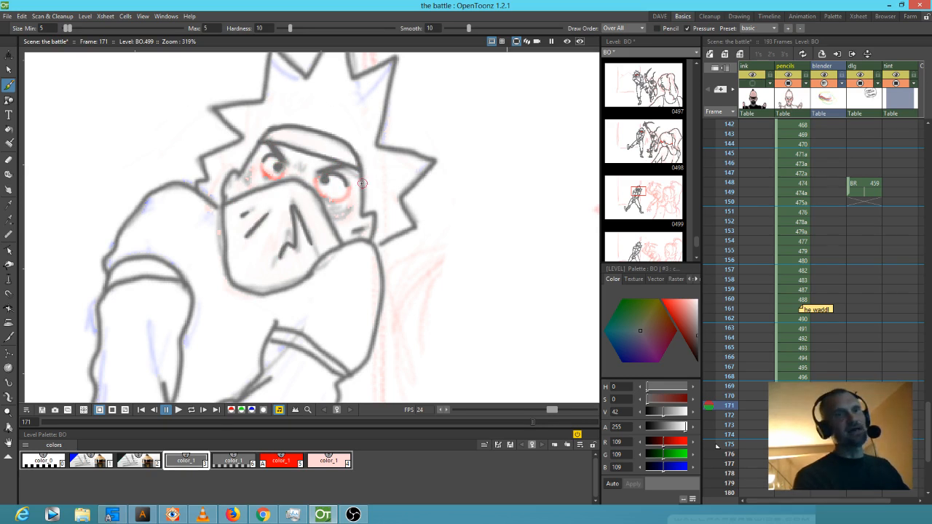
- Outline both of the spiky-haired fighter's eyes in red, and add short grey crease marks on his shirt near the shoulder
left_click(280, 457)
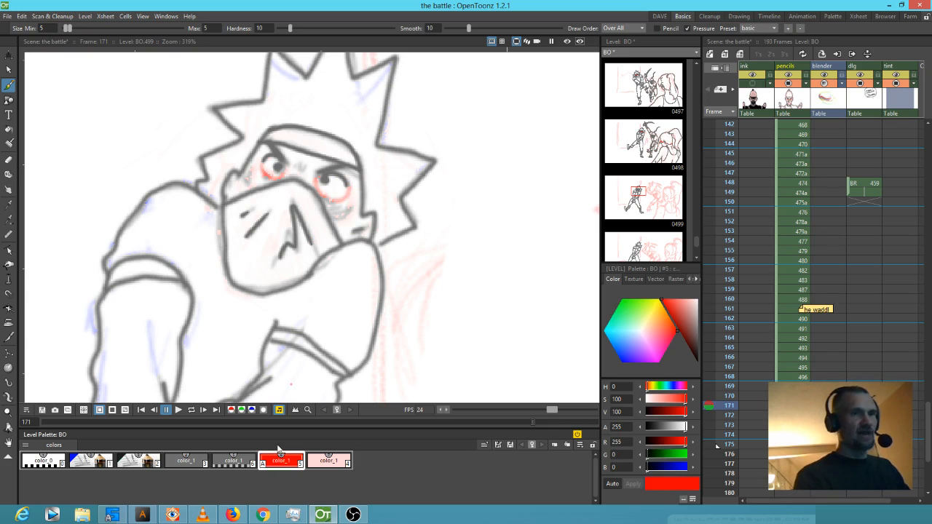
mouse_move(269, 157)
left_mouse_down()
mouse_move(273, 180)
mouse_move(286, 161)
mouse_move(319, 179)
mouse_move(334, 201)
mouse_move(347, 185)
left_mouse_up()
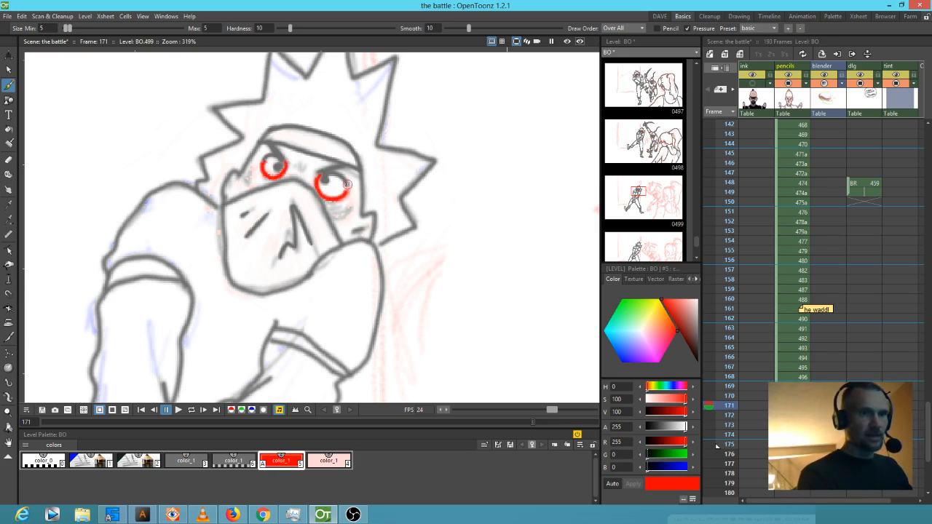
left_click(202, 461)
left_click_drag(455, 260, 420, 213)
mouse_move(167, 244)
left_mouse_down()
mouse_move(173, 229)
mouse_move(179, 249)
left_mouse_up()
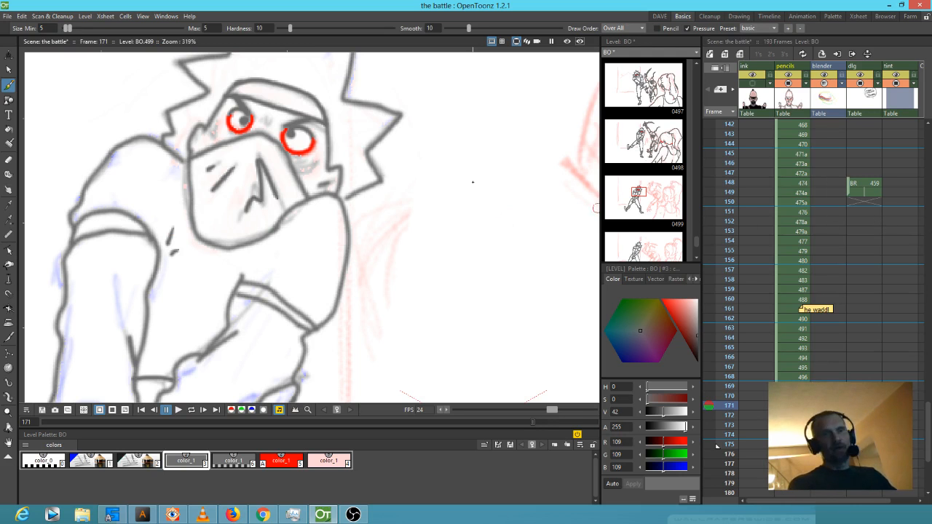
- Ink the second masked fighter's lowered arm in grey, from the shoulder line and sleeve band down to the forearm and spread fingers
scroll(428, 189, "down", 4)
scroll(428, 190, "down", 2)
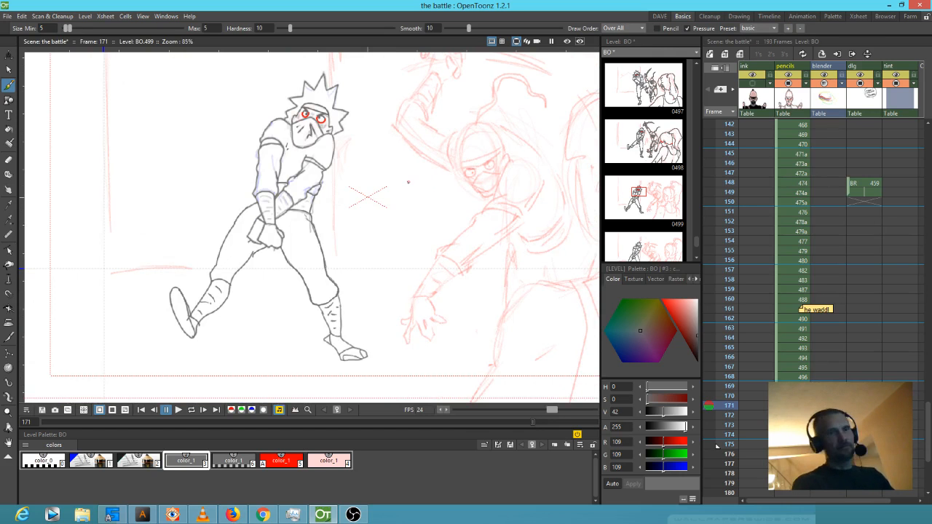
left_click_drag(506, 186, 373, 195)
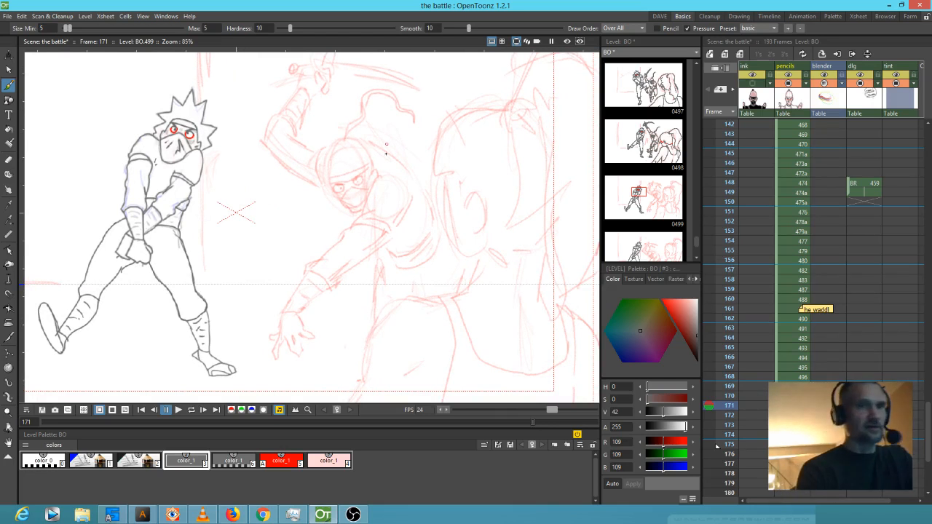
left_click_drag(376, 178, 363, 212)
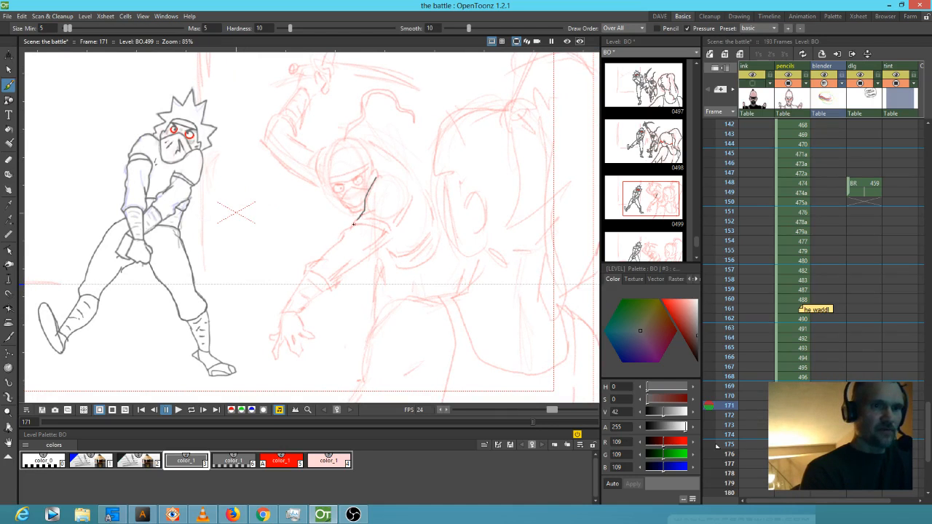
left_click_drag(354, 224, 386, 237)
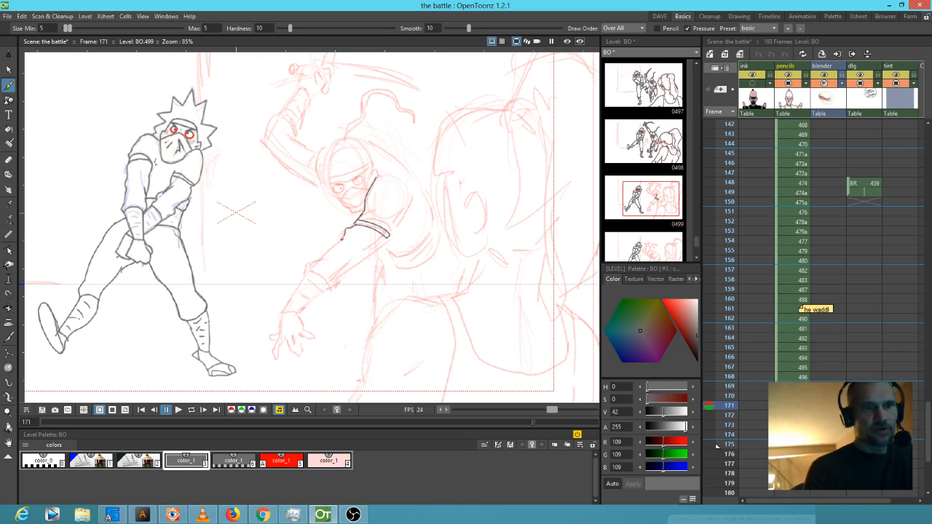
left_click_drag(305, 275, 284, 311)
left_click_drag(273, 356, 278, 356)
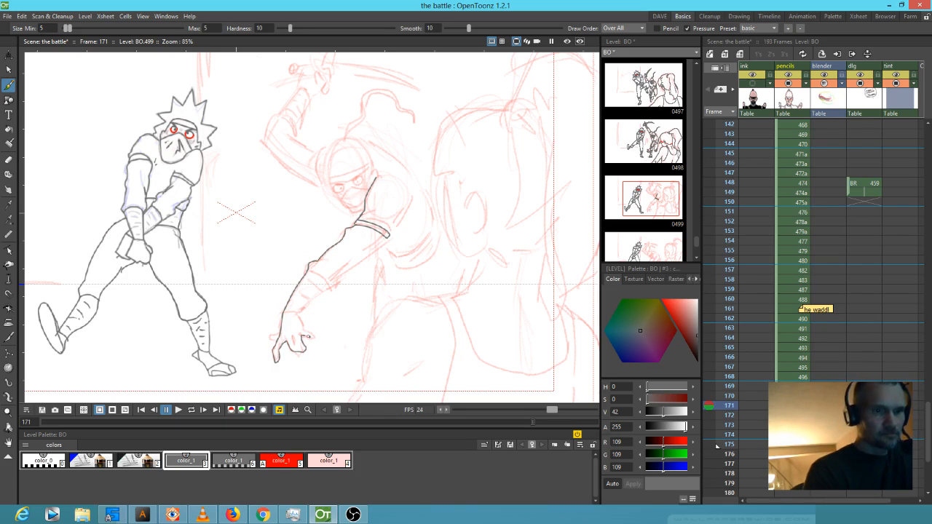
left_click_drag(301, 315, 387, 238)
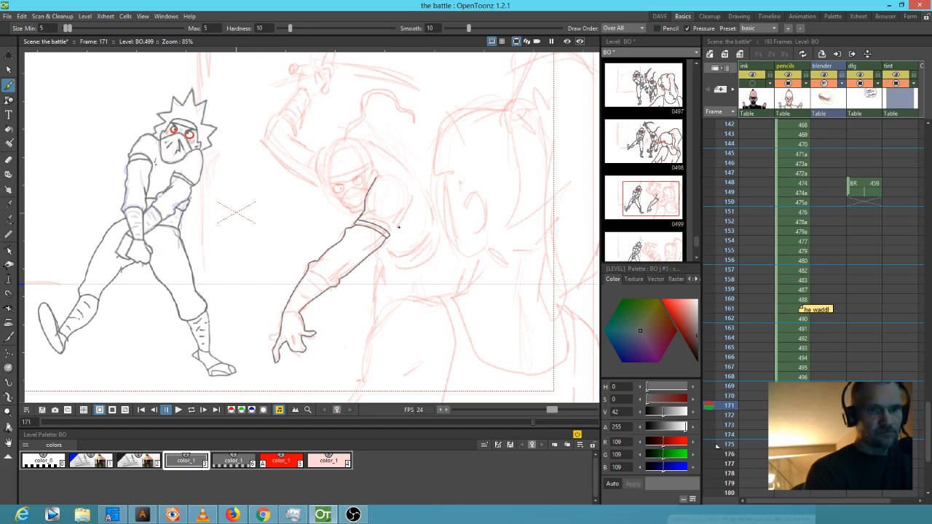
- Ink the second fighter's torso, including the armpit line, curved back, lower shirt hem and front of the belly
left_click_drag(406, 207, 393, 231)
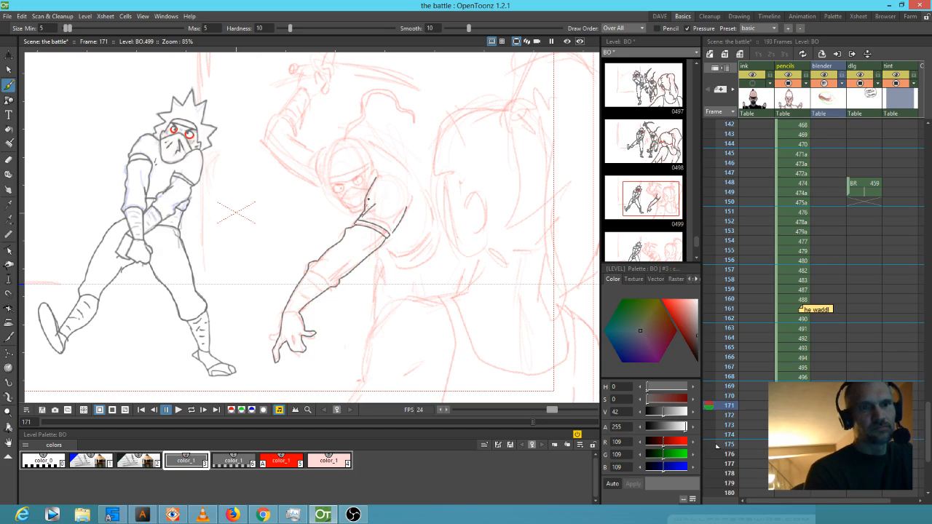
mouse_move(388, 254)
left_mouse_down()
mouse_move(421, 246)
mouse_move(438, 217)
mouse_move(434, 196)
mouse_move(417, 170)
mouse_move(364, 144)
left_mouse_up()
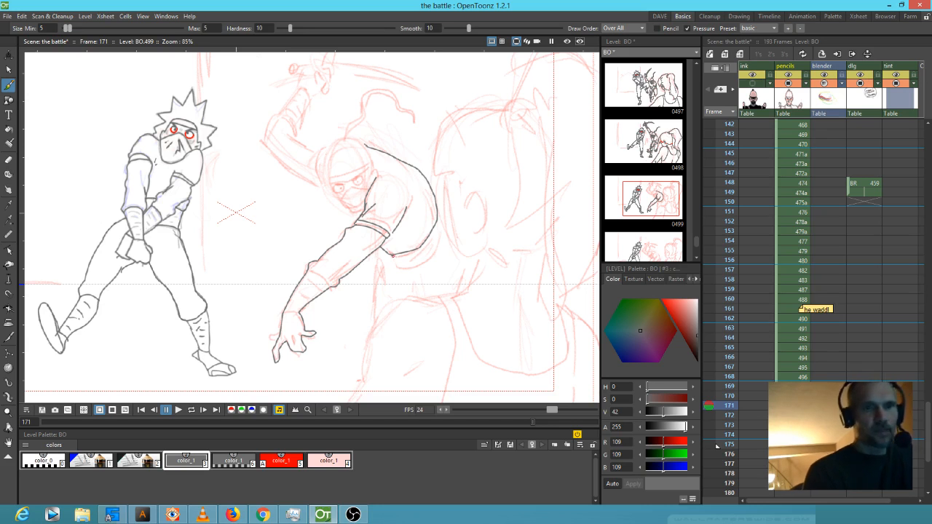
mouse_move(395, 260)
left_mouse_down()
mouse_move(419, 261)
mouse_move(438, 249)
mouse_move(441, 212)
left_mouse_up()
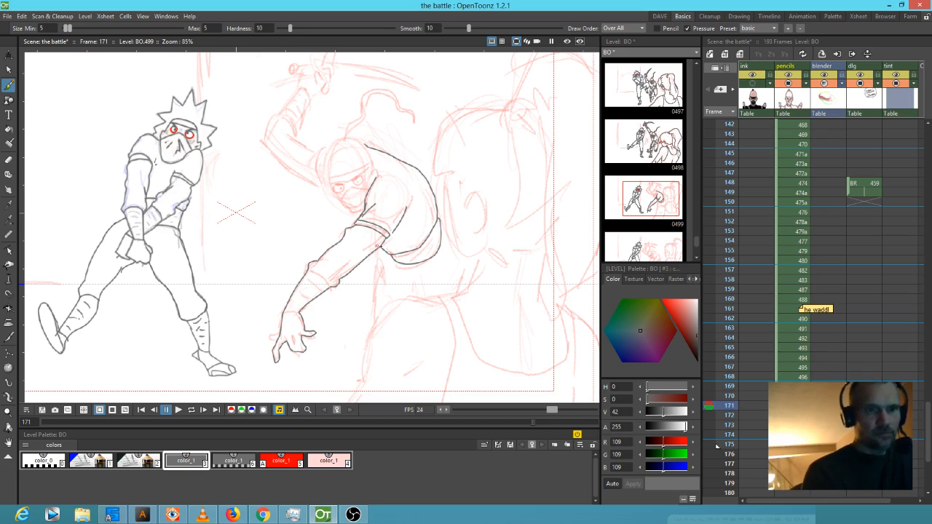
left_click_drag(382, 249, 376, 312)
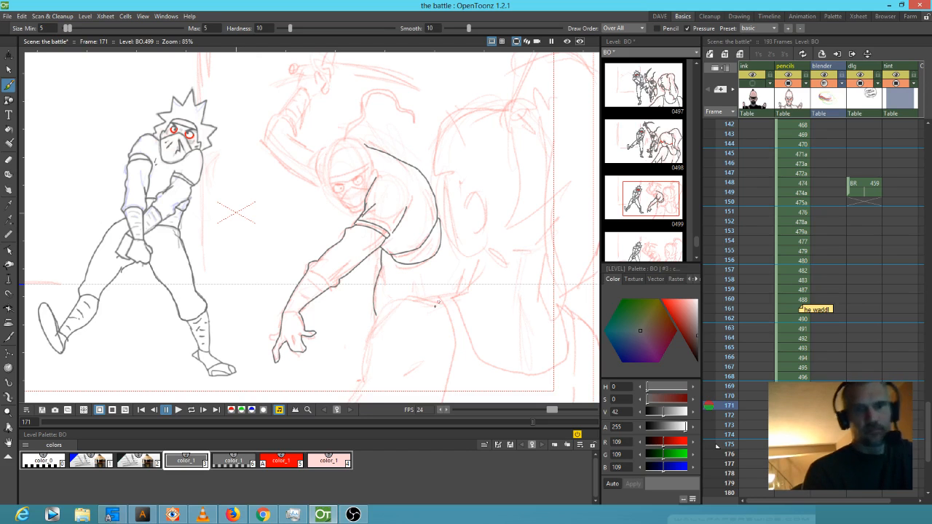
- Ink the second fighter's waistline and both edges of his front trouser leg, with the fold marks inside it
mouse_move(435, 299)
left_mouse_down()
mouse_move(395, 301)
mouse_move(375, 316)
mouse_move(364, 380)
mouse_move(405, 306)
mouse_move(370, 357)
left_mouse_up()
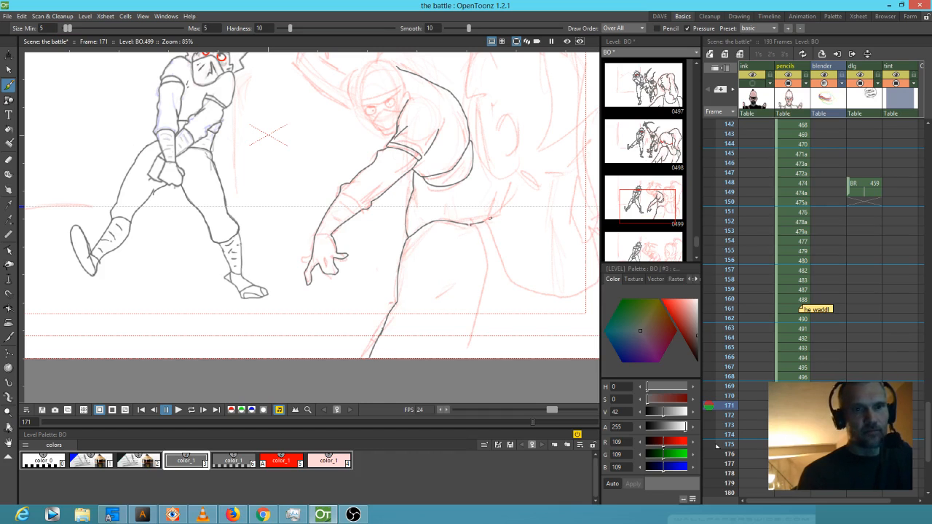
left_click_drag(500, 209, 517, 178)
mouse_move(473, 228)
left_mouse_down()
mouse_move(487, 271)
mouse_move(469, 347)
left_mouse_up()
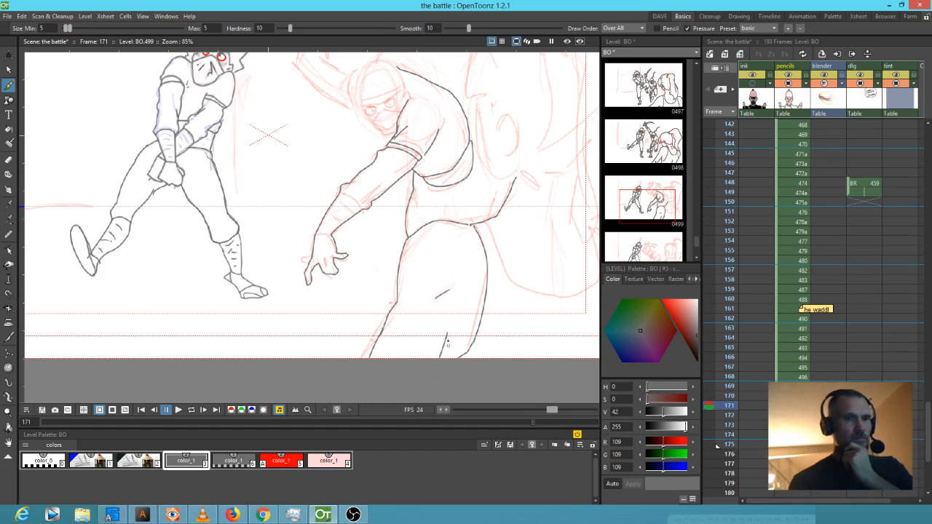
- Ink the foreground figure's upper-back curve, near shoulder and arm edges, and the neck lines
left_click_drag(516, 330, 350, 375)
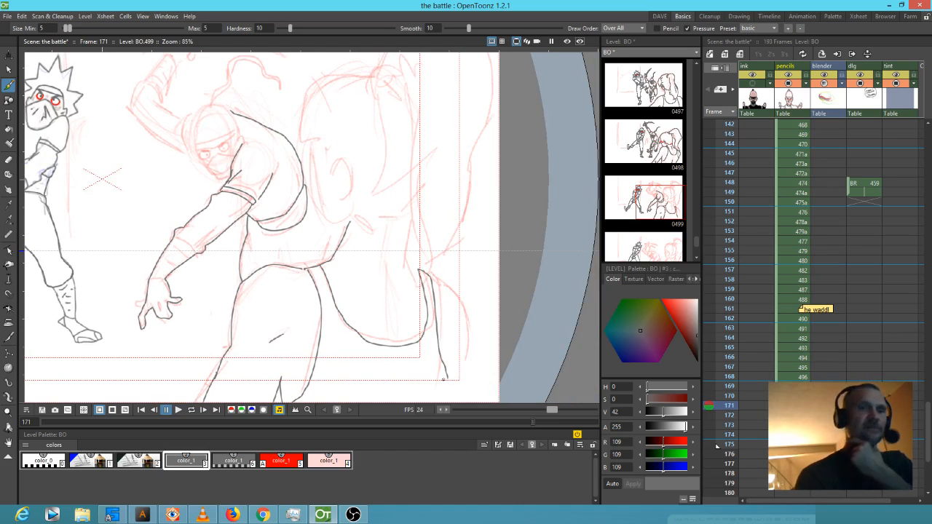
left_click_drag(446, 377, 470, 293)
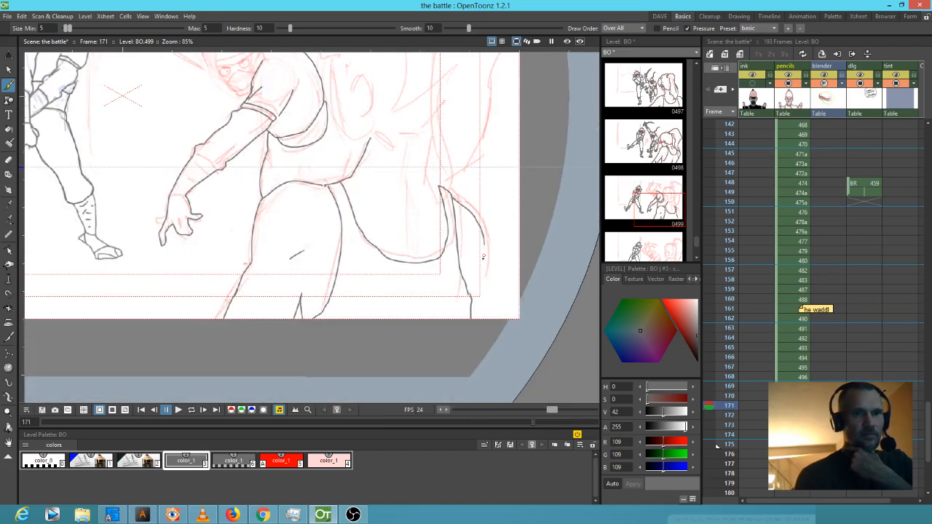
left_click_drag(500, 224, 481, 317)
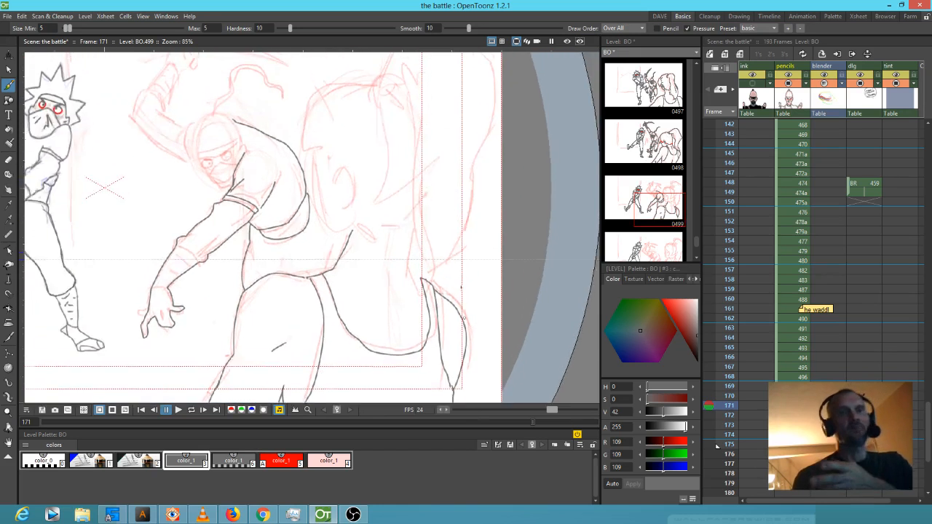
left_click_drag(415, 230, 411, 269)
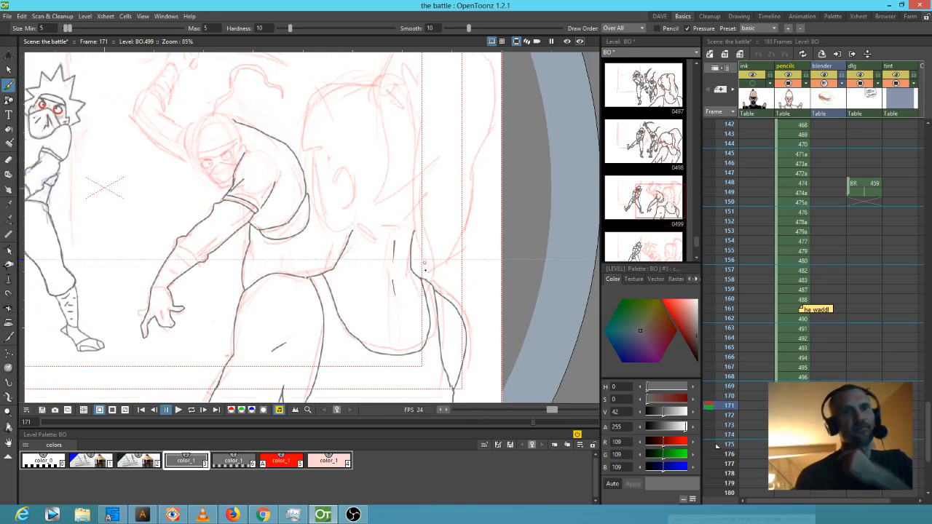
left_click_drag(424, 260, 455, 312)
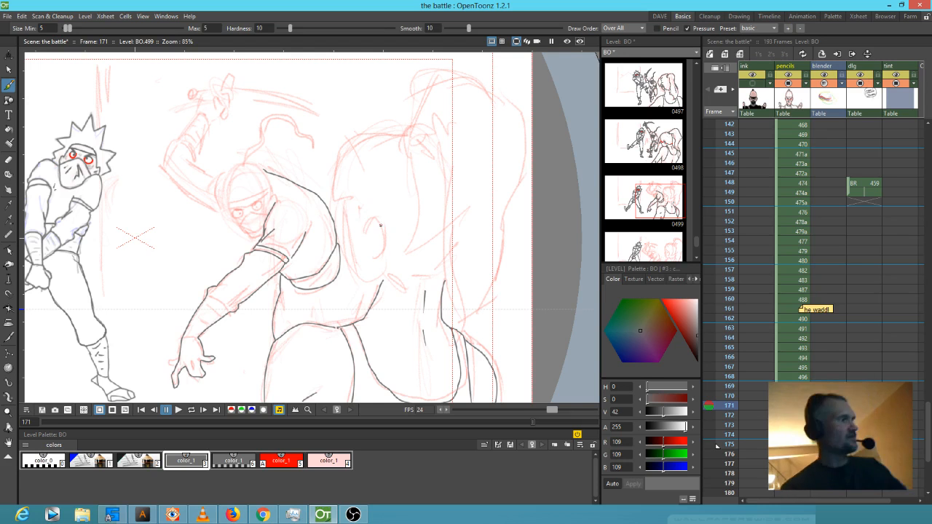
- Ink the foreground figure's front hair, face contour and ear, comparing them with the previous frame
key("comma")
key("period")
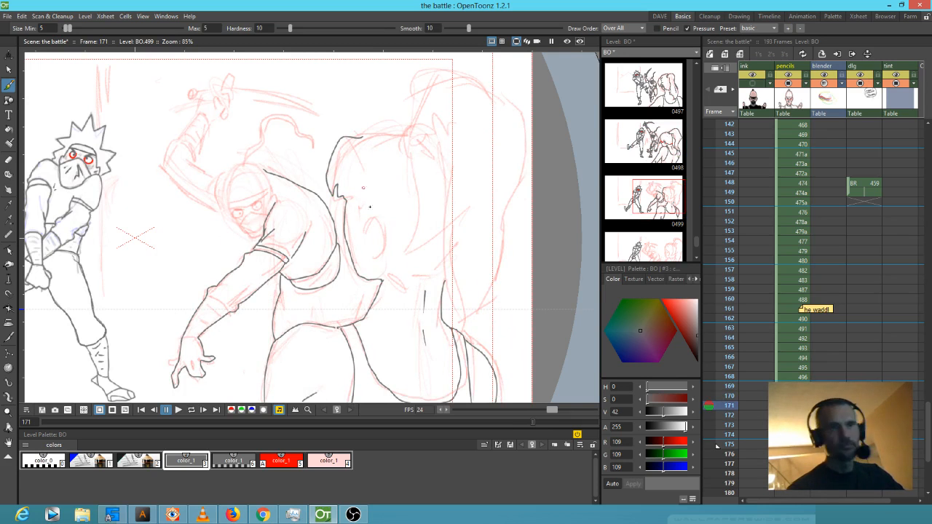
key("comma")
key("period")
left_click_drag(378, 217, 374, 251)
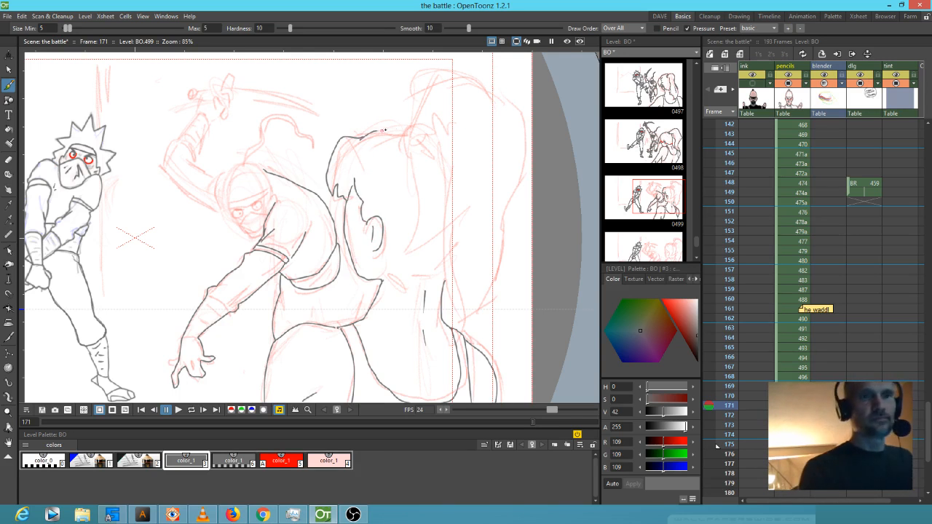
- Ink the outline of the foreground figure's large ponytail and the jagged hair edge at the nape
left_click_drag(434, 180, 408, 198)
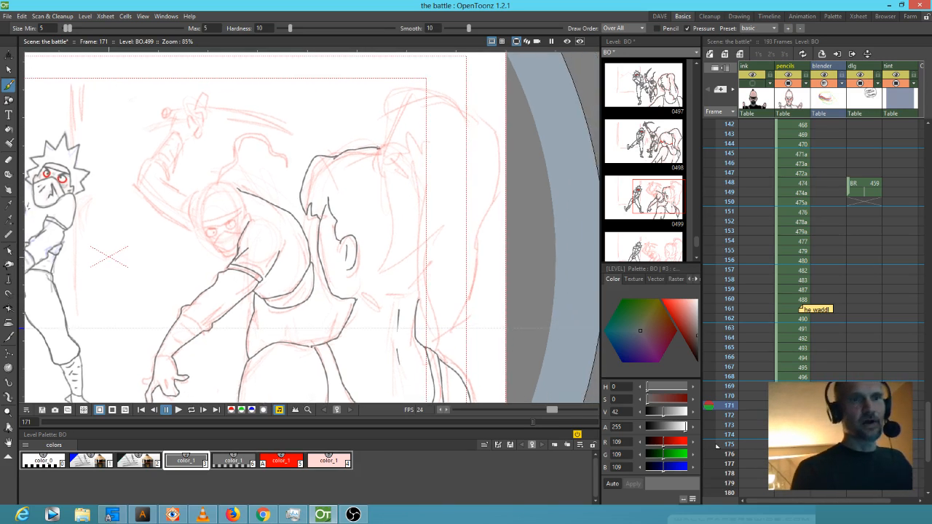
mouse_move(387, 142)
left_mouse_down()
mouse_move(417, 98)
mouse_move(459, 111)
left_mouse_up()
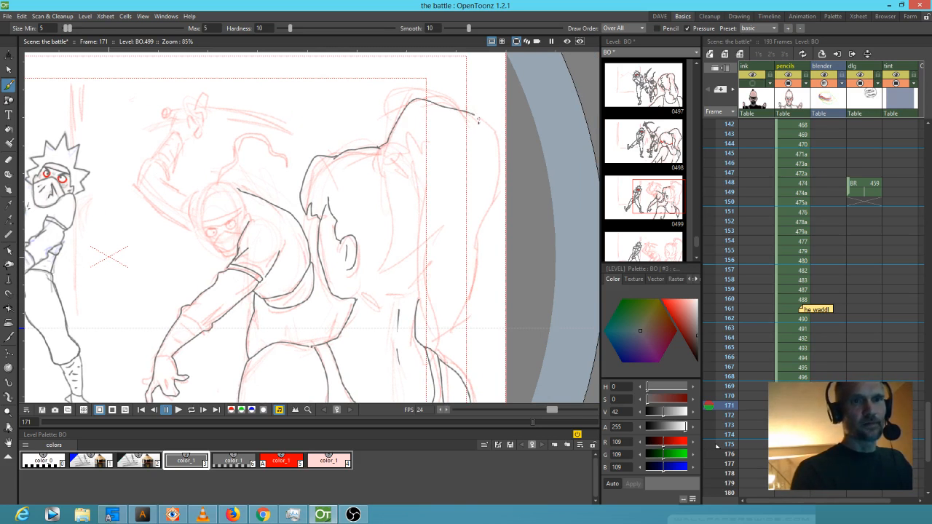
mouse_move(488, 219)
left_mouse_down()
mouse_move(474, 297)
mouse_move(444, 333)
left_mouse_up()
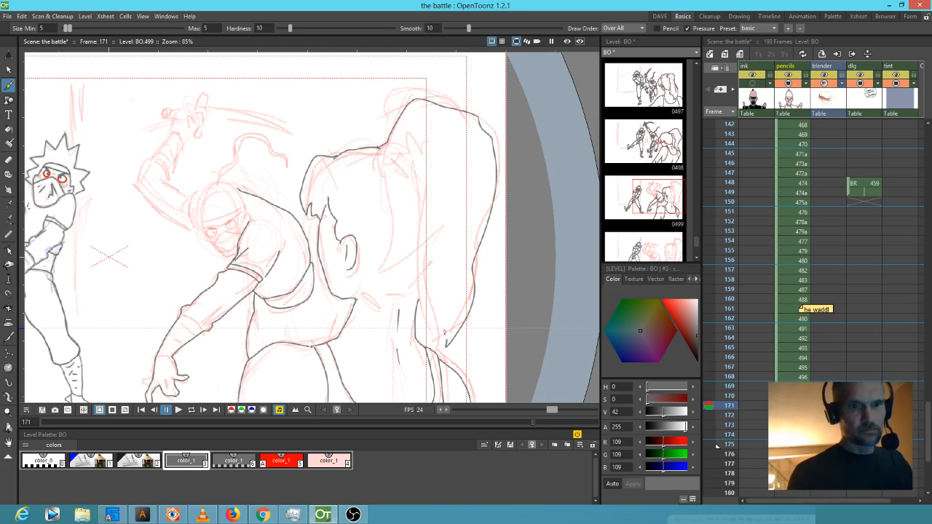
left_click_drag(420, 251, 416, 284)
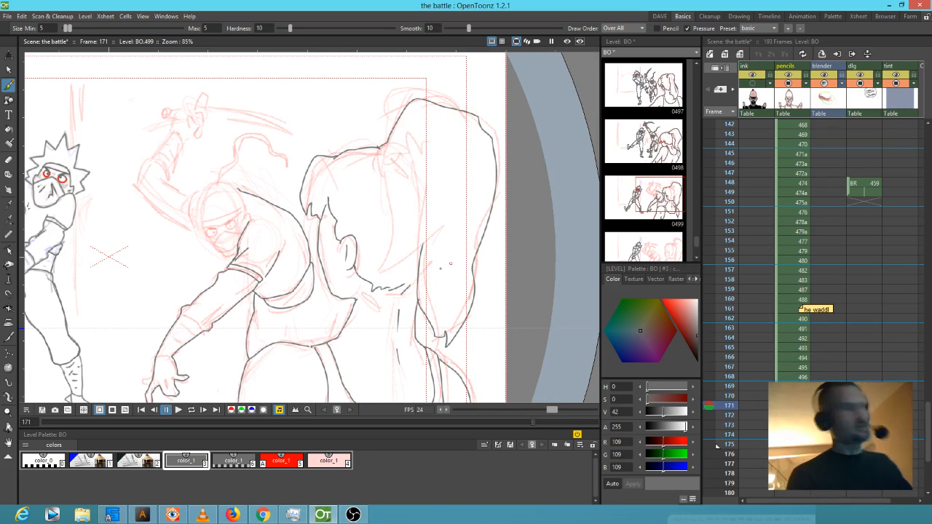
- Add red lines along the foreground figure's hair edges, and ink the hair tie and inner ponytail strands in grey
left_click(281, 460)
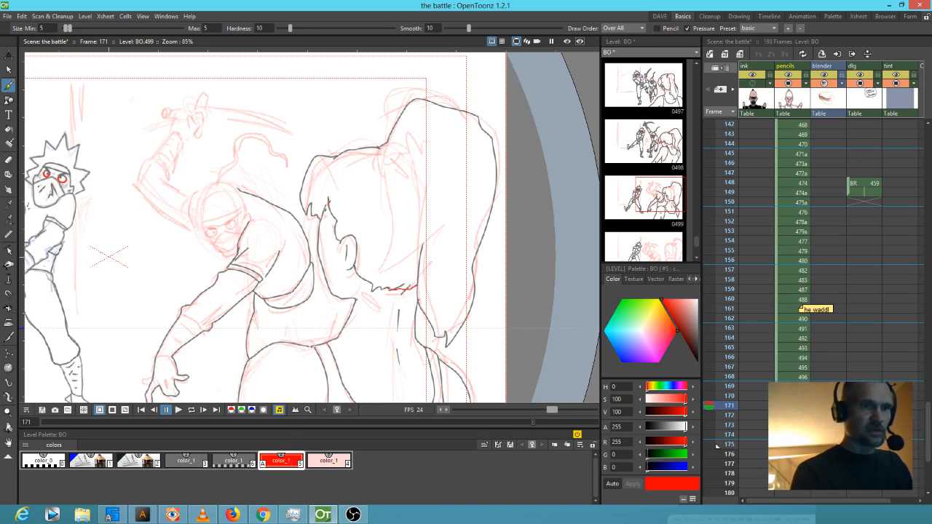
left_click(185, 460)
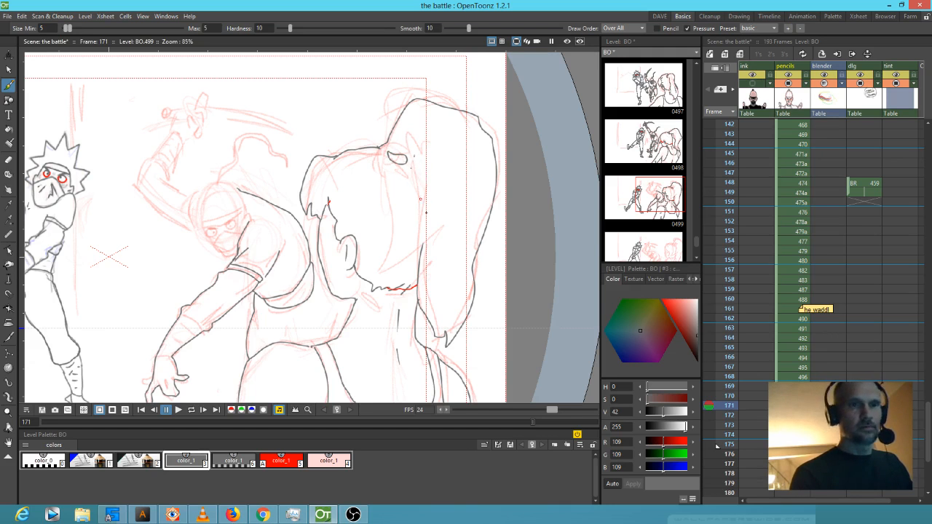
left_click_drag(479, 151, 487, 224)
left_click_drag(480, 186, 466, 238)
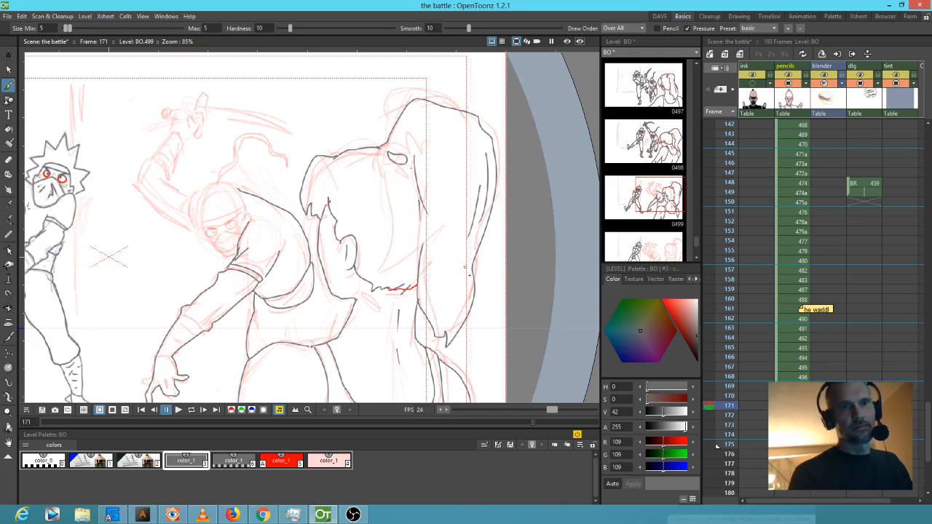
- Ink the round eyes and pupils of the crouching masked fighter in frame 171
mouse_move(470, 340)
left_mouse_down()
mouse_move(494, 168)
mouse_move(508, 310)
left_mouse_up()
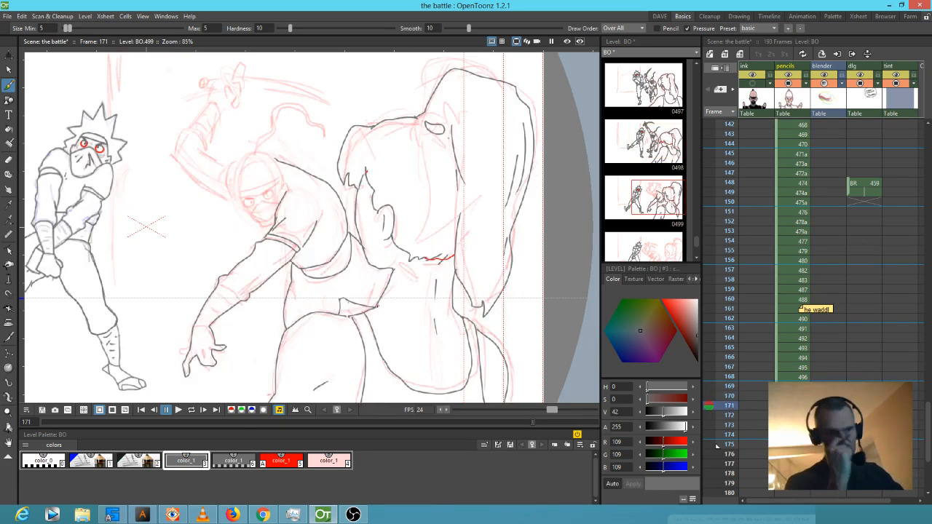
key("shift+space")
left_click_drag(254, 218, 320, 116)
left_click_drag(322, 188, 313, 331)
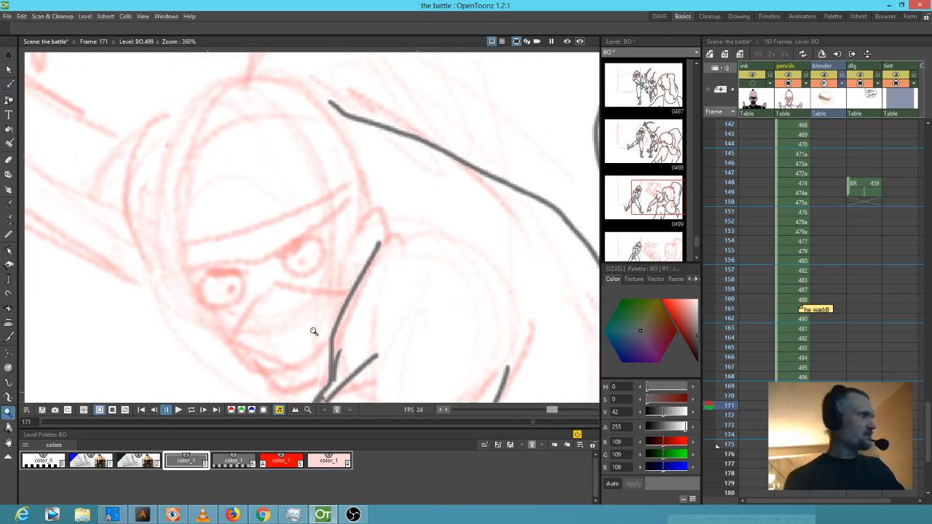
mouse_move(307, 243)
left_mouse_down()
mouse_move(282, 265)
mouse_move(319, 271)
mouse_move(305, 243)
left_mouse_up()
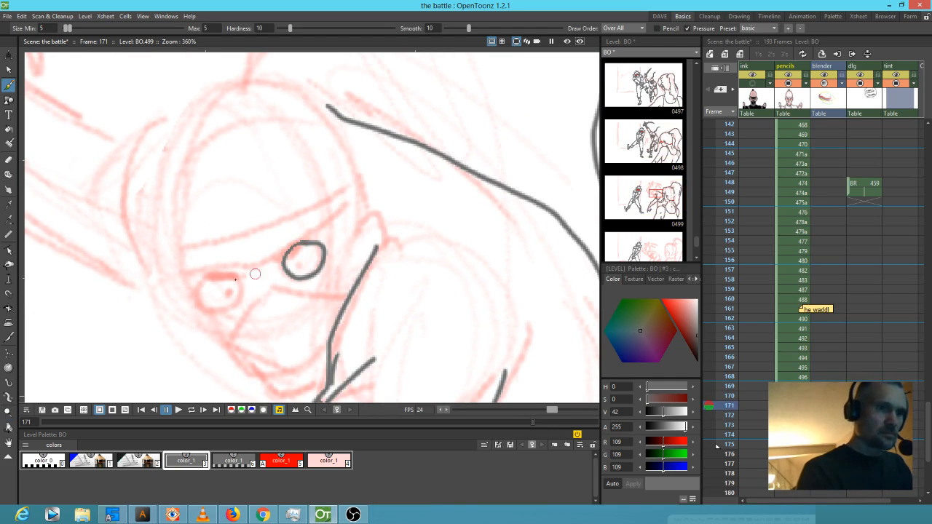
mouse_move(210, 275)
left_mouse_down()
mouse_move(205, 304)
mouse_move(233, 289)
left_mouse_up()
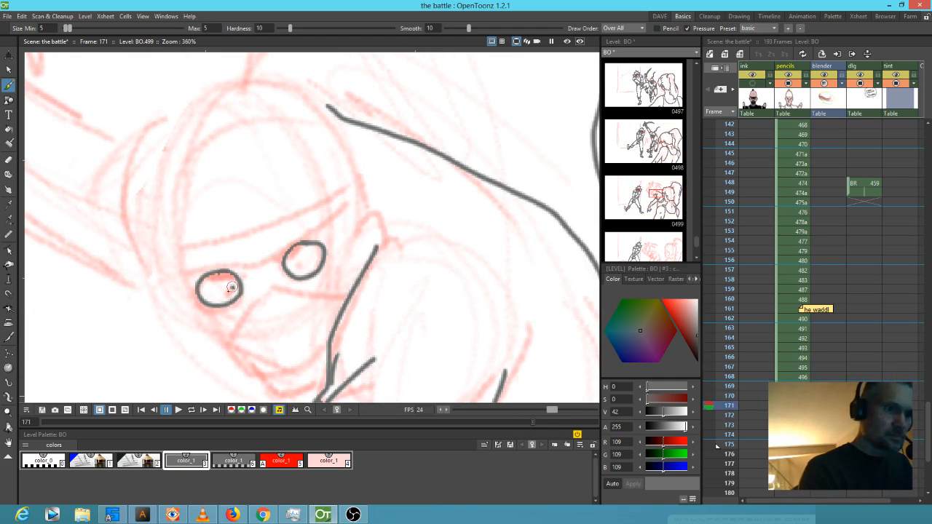
left_click(301, 262)
- Ink the crouching fighter's head outline, headband, ear, face mask with its creases, and angry eyebrows
mouse_move(187, 270)
left_mouse_down()
mouse_move(266, 257)
mouse_move(359, 191)
left_mouse_up()
left_click_drag(183, 248, 354, 174)
mouse_move(190, 287)
left_mouse_down()
mouse_move(175, 223)
mouse_move(187, 133)
mouse_move(237, 95)
mouse_move(292, 100)
mouse_move(334, 129)
mouse_move(385, 230)
mouse_move(377, 251)
left_mouse_up()
mouse_move(192, 288)
left_mouse_down()
mouse_move(211, 334)
mouse_move(257, 377)
mouse_move(285, 391)
mouse_move(332, 366)
left_mouse_up()
mouse_move(221, 342)
left_mouse_down()
mouse_move(269, 286)
mouse_move(352, 300)
left_mouse_up()
mouse_move(263, 321)
left_mouse_down()
mouse_move(266, 352)
mouse_move(298, 344)
left_mouse_up()
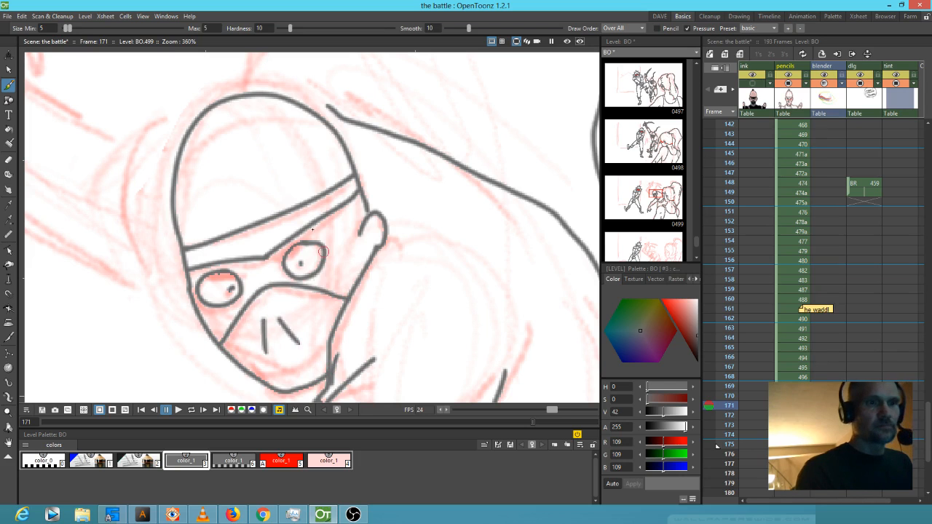
mouse_move(281, 258)
left_mouse_down()
mouse_move(317, 234)
mouse_move(285, 258)
left_mouse_up()
left_click_drag(201, 271, 234, 270)
- Ink the knot on top of the fighter's head, its long wavy strand, and the back line's join to the head
mouse_move(271, 101)
left_mouse_down()
mouse_move(283, 219)
mouse_move(264, 206)
mouse_move(269, 212)
left_mouse_up()
left_click_drag(338, 213, 291, 334)
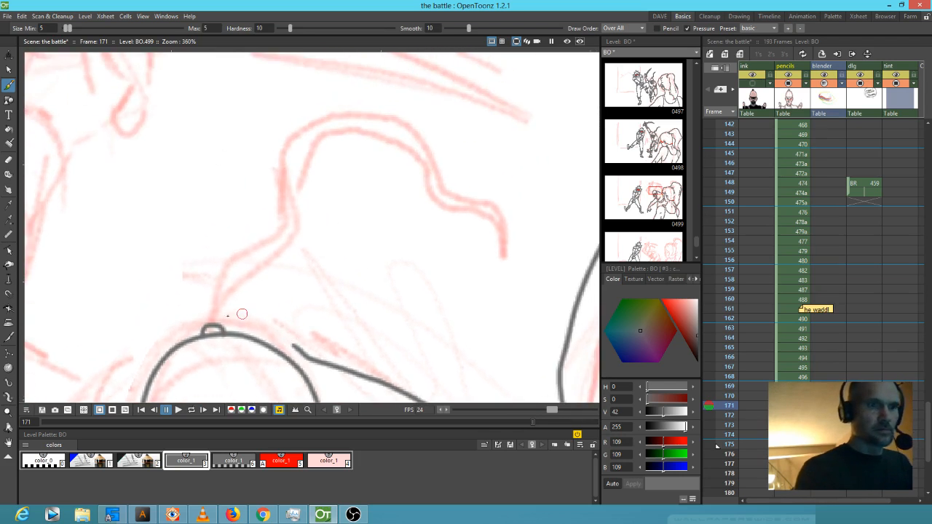
mouse_move(206, 322)
left_mouse_down()
mouse_move(222, 266)
mouse_move(266, 236)
mouse_move(319, 110)
mouse_move(405, 113)
mouse_move(438, 158)
mouse_move(509, 181)
mouse_move(512, 236)
mouse_move(508, 190)
mouse_move(470, 197)
mouse_move(387, 121)
mouse_move(350, 117)
mouse_move(302, 146)
mouse_move(294, 222)
mouse_move(226, 296)
mouse_move(221, 325)
left_mouse_up()
mouse_move(389, 314)
left_mouse_down()
mouse_move(422, 249)
mouse_move(491, 176)
left_mouse_up()
left_click_drag(428, 213, 379, 203)
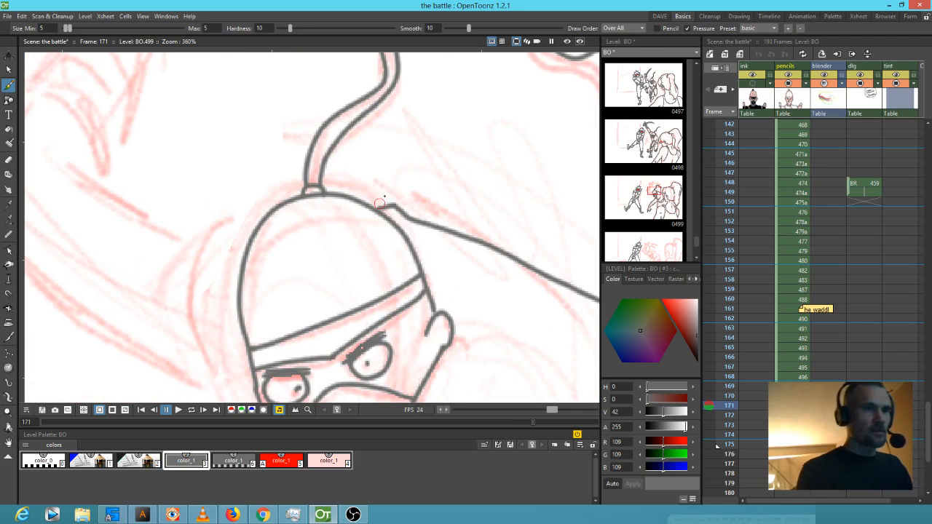
- Ink the shoulder, sleeve cuff and upper-arm edges of the fighter's raised arm
left_click_drag(254, 228, 177, 251)
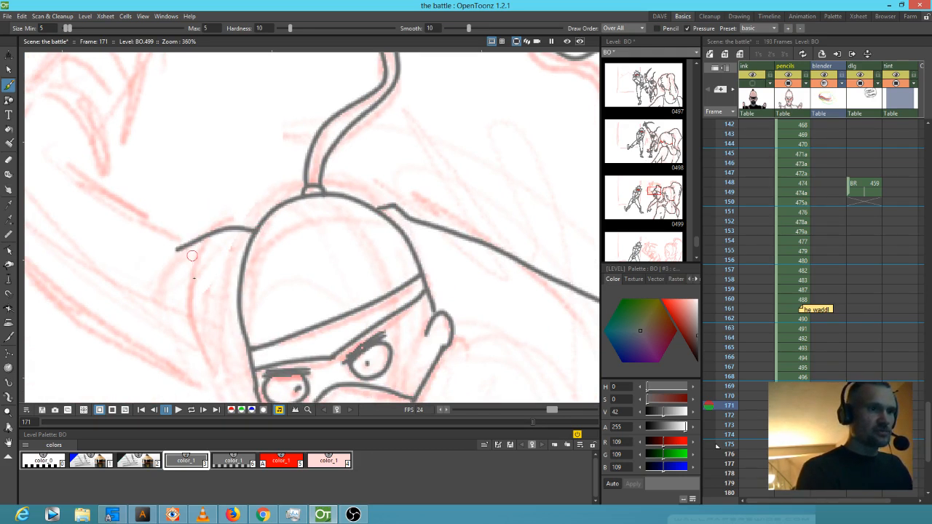
mouse_move(213, 288)
left_mouse_down()
mouse_move(320, 297)
mouse_move(324, 313)
mouse_move(307, 245)
mouse_move(326, 198)
mouse_move(358, 190)
left_mouse_up()
left_click_drag(317, 306, 386, 353)
left_click_drag(484, 276, 474, 162)
mouse_move(378, 241)
left_mouse_down()
mouse_move(436, 290)
mouse_move(266, 432)
left_mouse_up()
mouse_move(122, 208)
left_mouse_down()
mouse_move(197, 260)
mouse_move(310, 204)
left_mouse_up()
mouse_move(89, 182)
left_mouse_down()
mouse_move(195, 301)
mouse_move(255, 340)
mouse_move(281, 347)
left_mouse_up()
left_click_drag(282, 309, 302, 419)
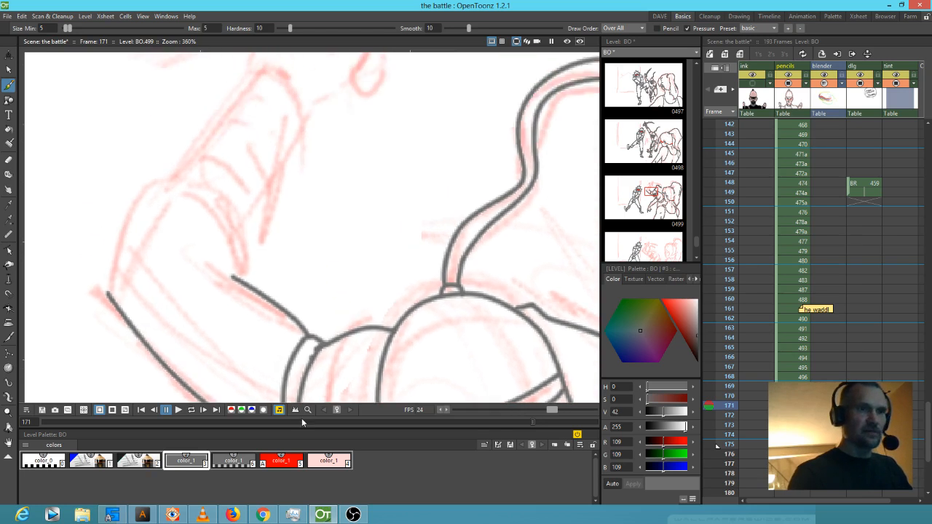
- Ink the raised arm's elbow and tapered forearm wrap, erasing stray line work where they meet
mouse_move(244, 276)
left_mouse_down()
mouse_move(231, 218)
mouse_move(171, 187)
mouse_move(138, 215)
mouse_move(108, 273)
mouse_move(106, 299)
left_mouse_up()
left_click_drag(228, 259, 205, 353)
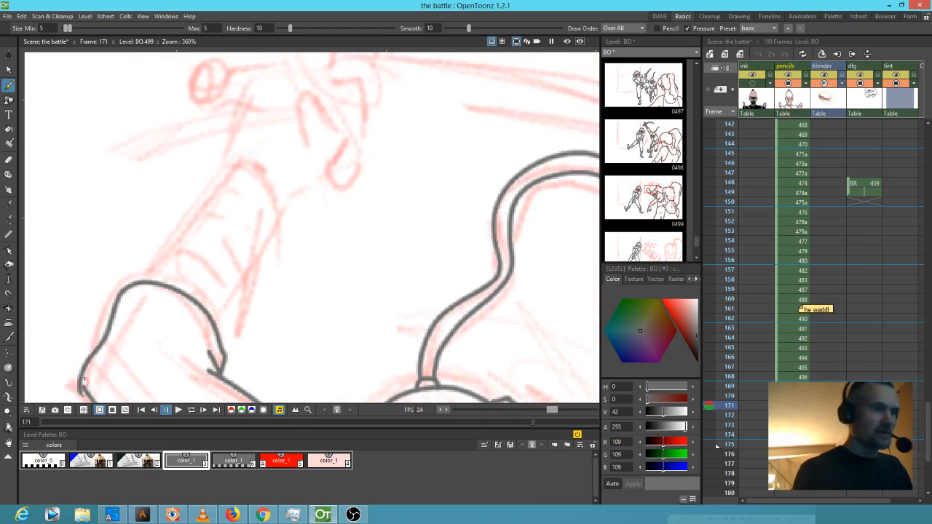
left_click_drag(97, 319, 208, 230)
key("e")
mouse_move(192, 314)
left_mouse_down()
mouse_move(183, 233)
mouse_move(211, 265)
mouse_move(194, 287)
left_mouse_up()
key("b")
mouse_move(302, 191)
left_mouse_down()
mouse_move(230, 254)
mouse_move(235, 179)
mouse_move(274, 142)
mouse_move(314, 164)
mouse_move(319, 183)
mouse_move(261, 304)
left_mouse_up()
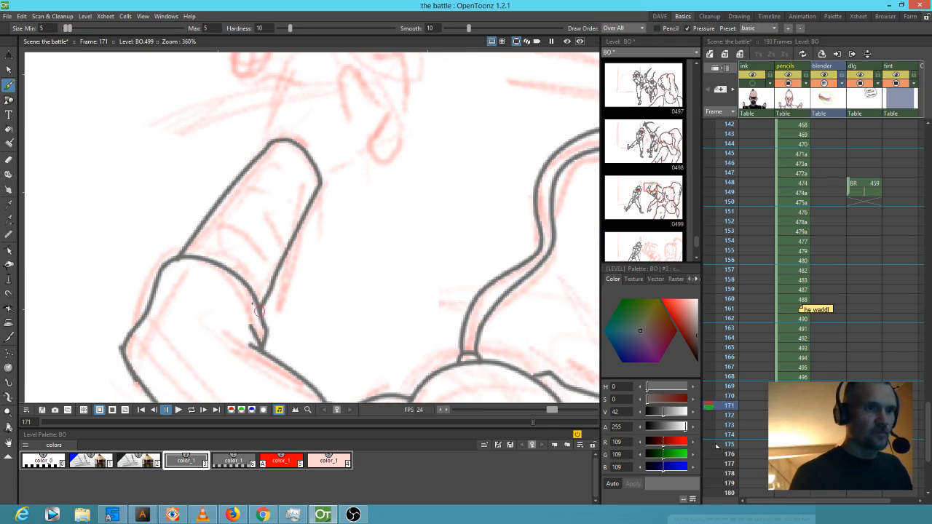
- Add short crease marks to the raised arm's forearm wrap
left_click_drag(245, 256, 262, 280)
left_click_drag(270, 231, 277, 243)
left_click_drag(221, 240, 236, 241)
left_click_drag(247, 216, 249, 217)
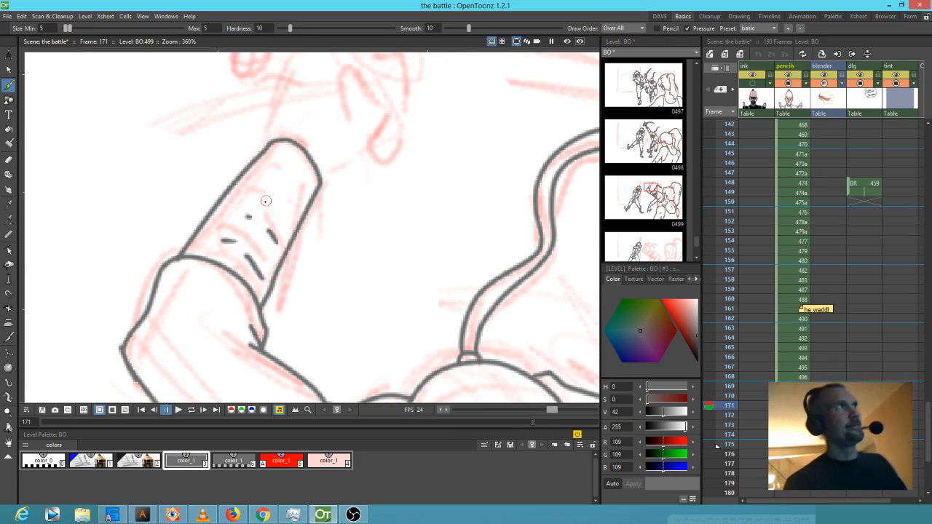
- Ink the raised hand's thumb and fist, and outline the sword guard beside them
left_click_drag(318, 181, 311, 308)
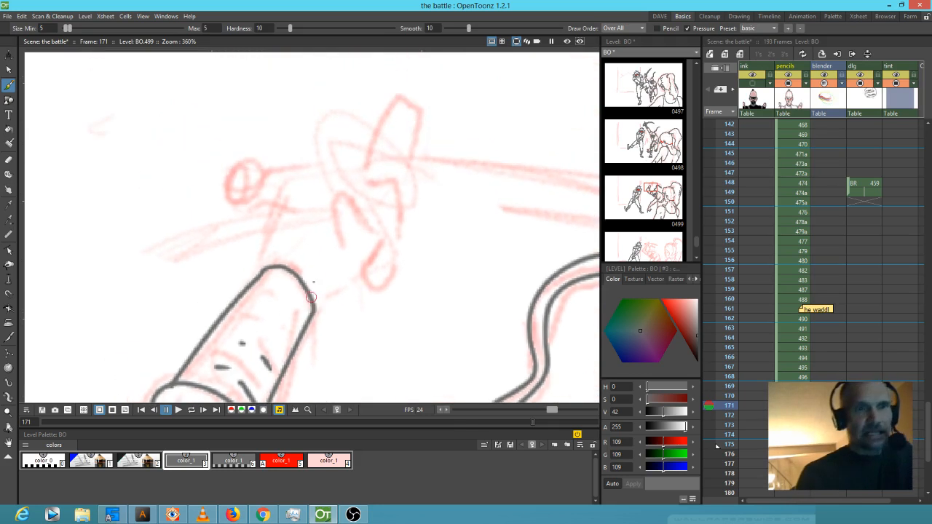
mouse_move(364, 211)
left_mouse_down()
mouse_move(331, 191)
mouse_move(356, 233)
mouse_move(372, 220)
mouse_move(366, 204)
left_mouse_up()
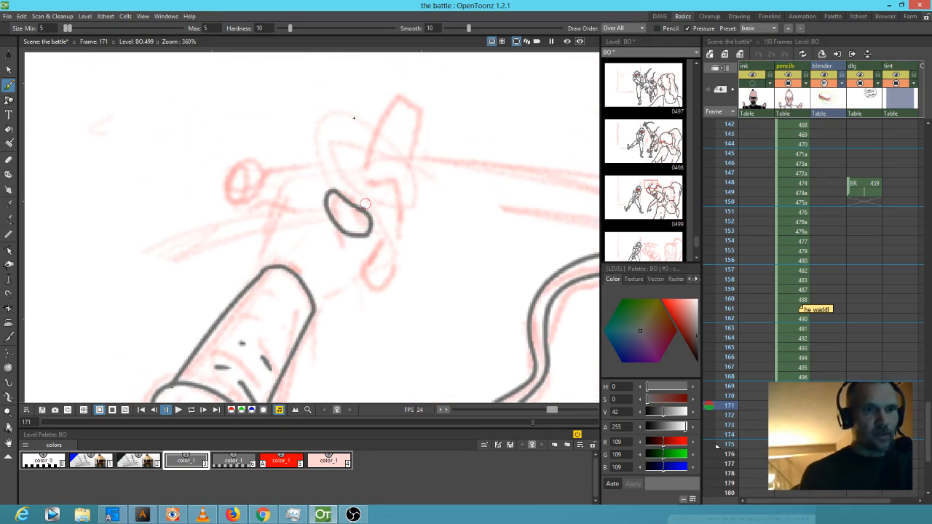
mouse_move(366, 153)
left_mouse_down()
mouse_move(358, 141)
mouse_move(288, 164)
mouse_move(277, 190)
mouse_move(289, 225)
mouse_move(338, 221)
left_mouse_up()
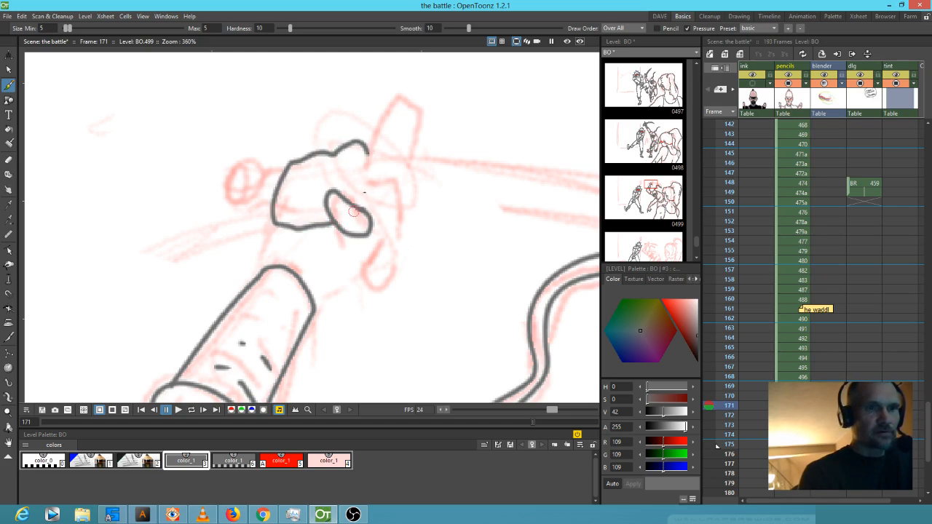
mouse_move(364, 202)
left_mouse_down()
mouse_move(372, 143)
mouse_move(393, 100)
mouse_move(424, 111)
mouse_move(420, 154)
left_mouse_up()
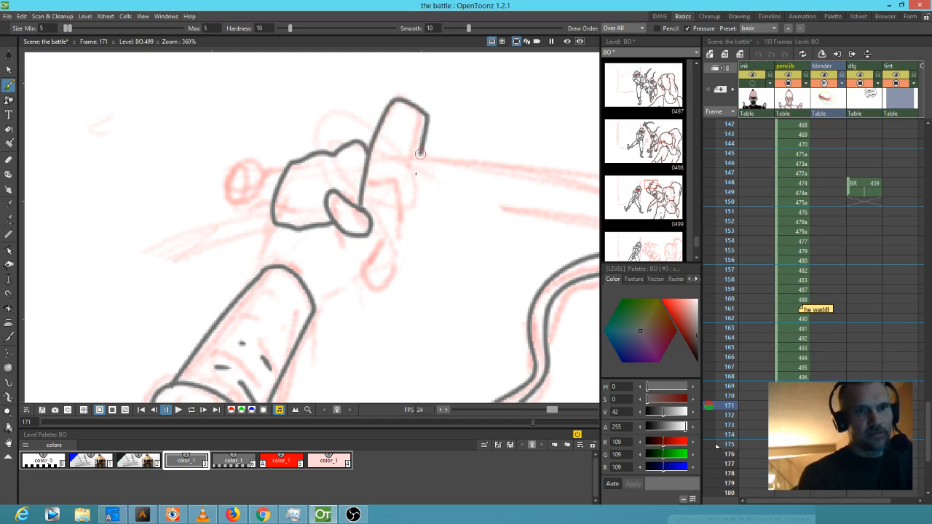
mouse_move(358, 236)
left_mouse_down()
mouse_move(356, 271)
mouse_move(395, 274)
mouse_move(406, 210)
left_mouse_up()
left_click_drag(421, 149, 405, 210)
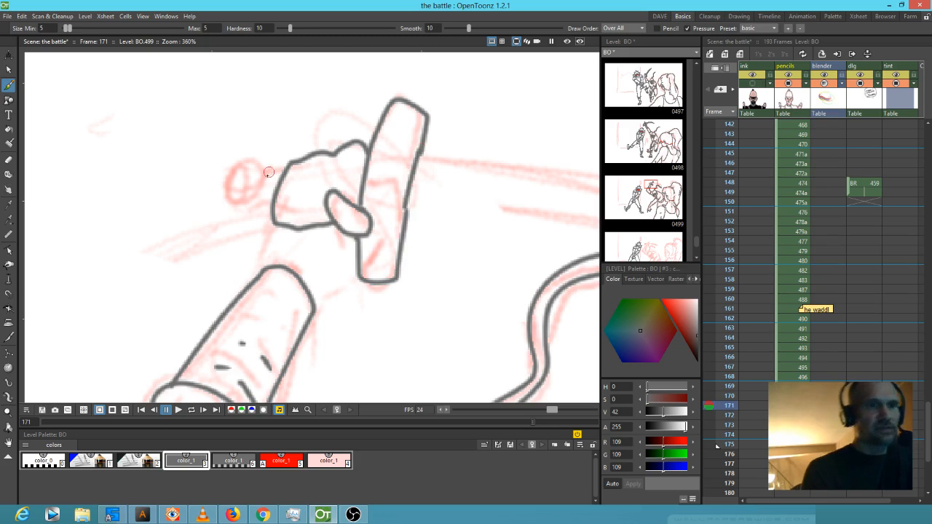
- Ink the sword's pommel, the raised hand's finger and knuckle lines, and the wrist edges down to the forearm wrap
mouse_move(284, 170)
left_mouse_down()
mouse_move(260, 178)
mouse_move(275, 205)
mouse_move(264, 163)
mouse_move(244, 195)
mouse_move(270, 199)
left_mouse_up()
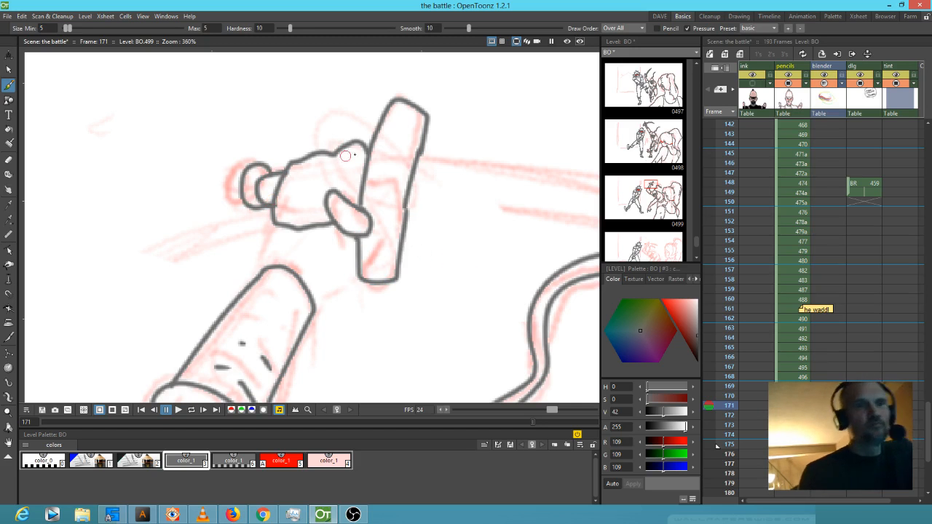
left_click_drag(338, 152, 362, 173)
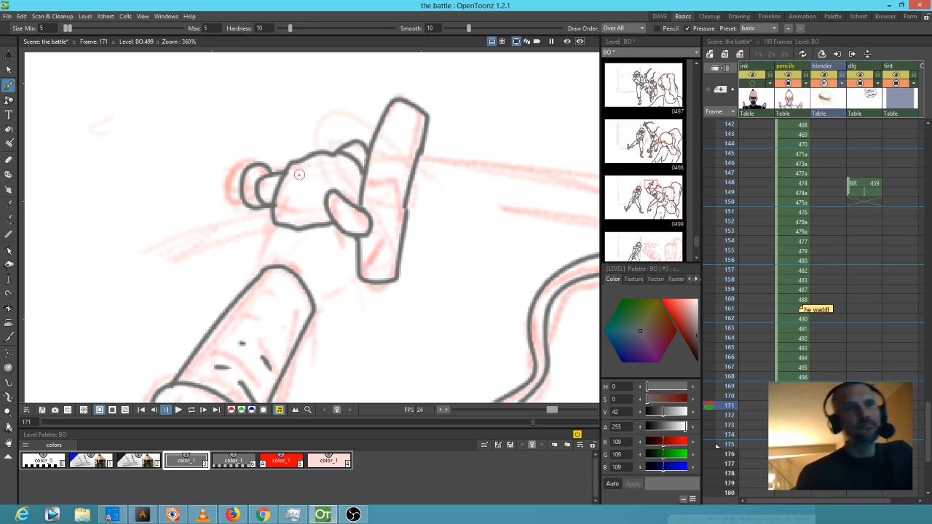
left_click_drag(297, 174, 295, 206)
left_click_drag(326, 172, 325, 187)
mouse_move(424, 266)
left_mouse_down()
mouse_move(495, 168)
mouse_move(459, 223)
left_mouse_up()
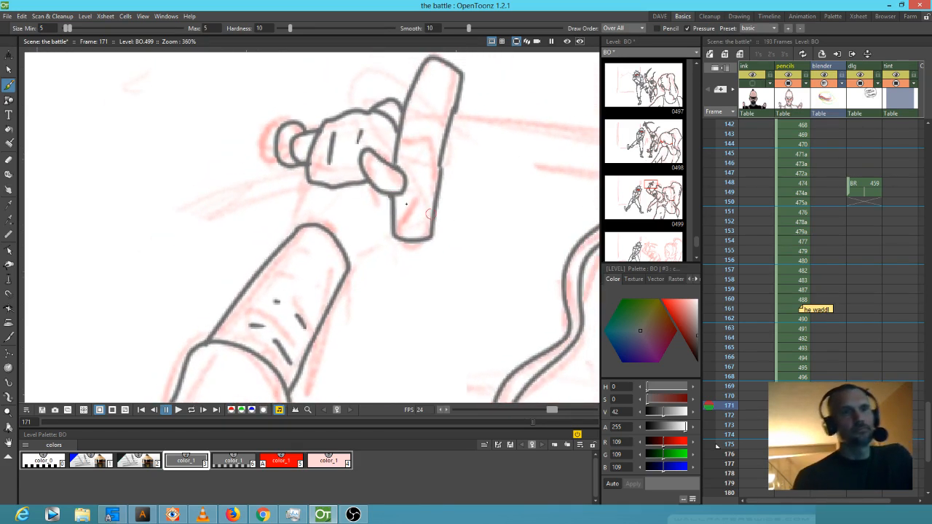
left_click_drag(309, 182, 306, 203)
left_click_drag(349, 260, 395, 238)
left_click_drag(496, 266, 389, 307)
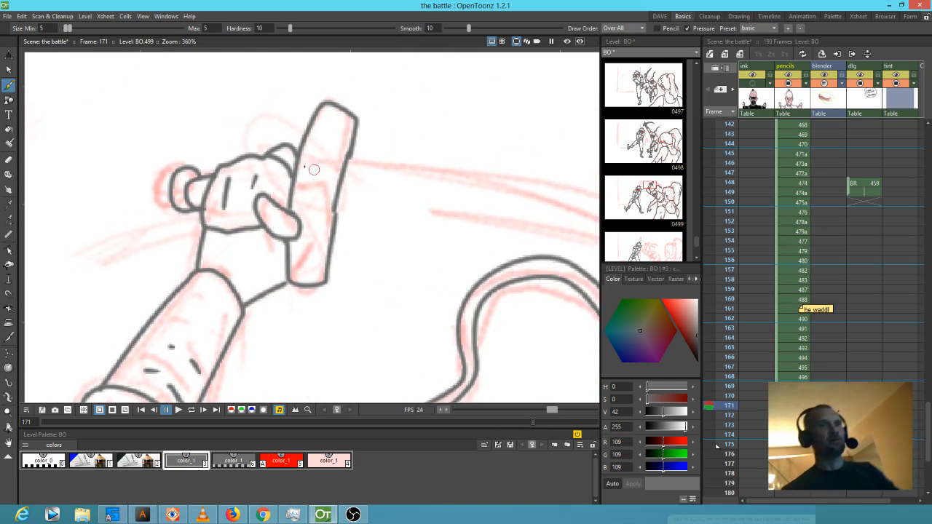
- Erase the thumb tip overlapping the sword guard, and redraw the guard's edges over it
key("e")
mouse_move(313, 208)
left_mouse_down()
mouse_move(294, 226)
mouse_move(305, 236)
left_mouse_up()
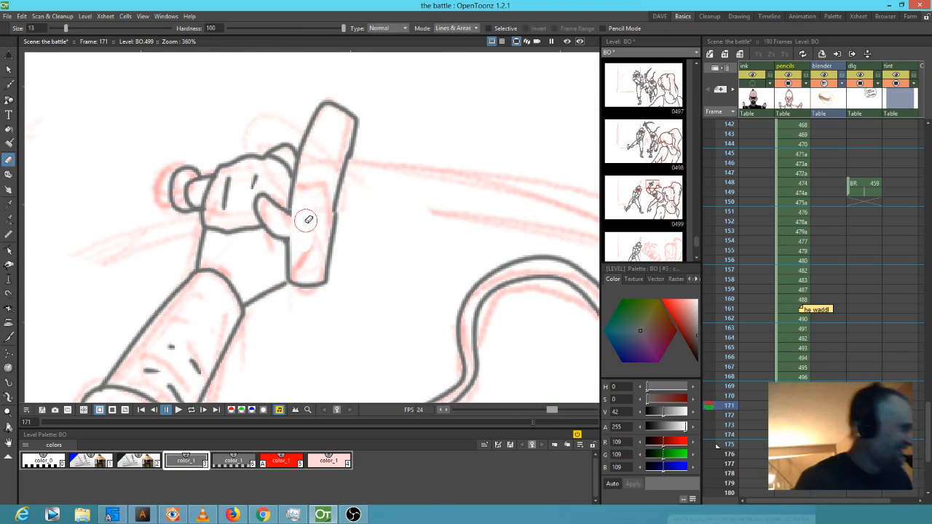
key("b")
left_click_drag(287, 211, 296, 257)
left_click_drag(312, 144, 299, 254)
- Compare the pose with the previous frame, and replace the sword's pommel with a smaller one closer to the fist
scroll(313, 289, "down", 10)
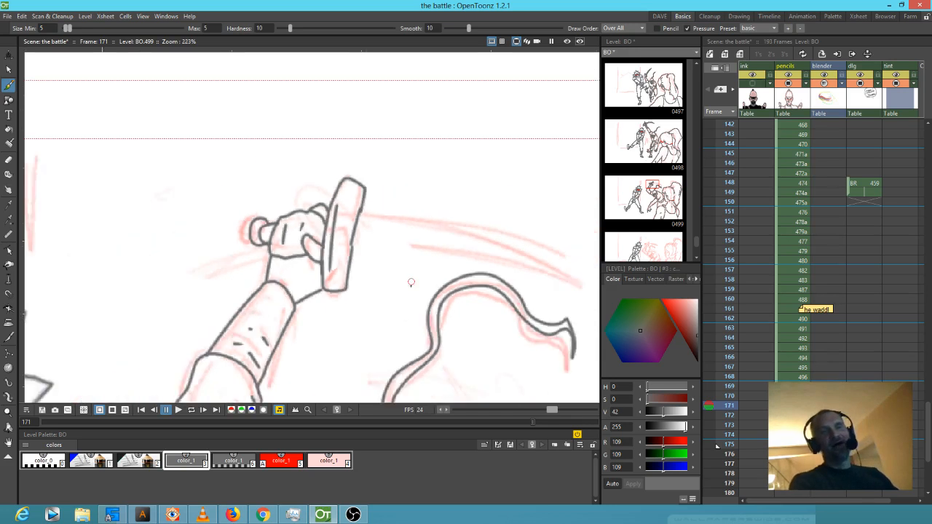
left_click_drag(357, 246, 365, 198)
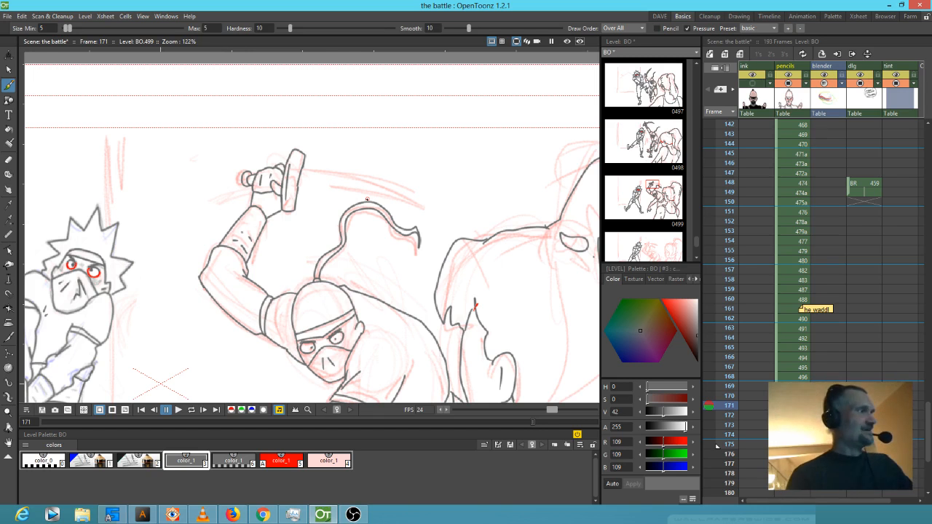
key("comma")
key("period")
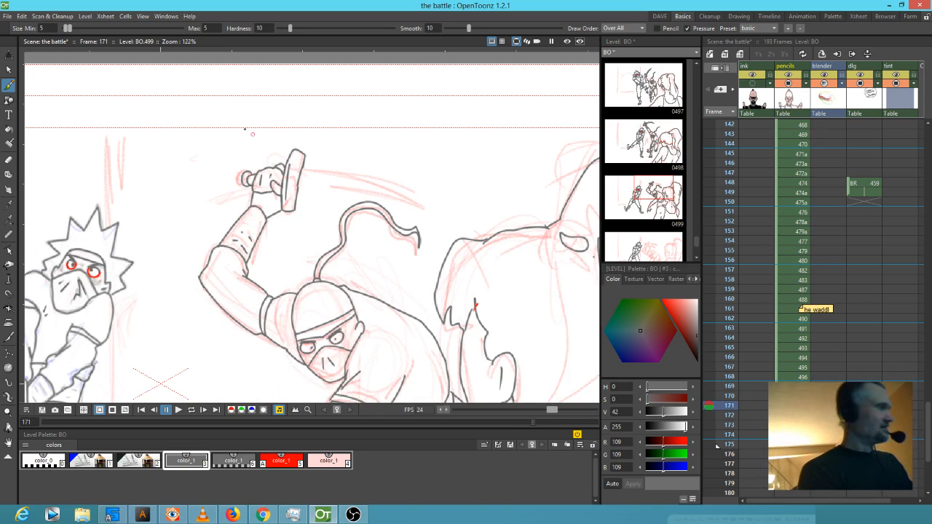
key("a")
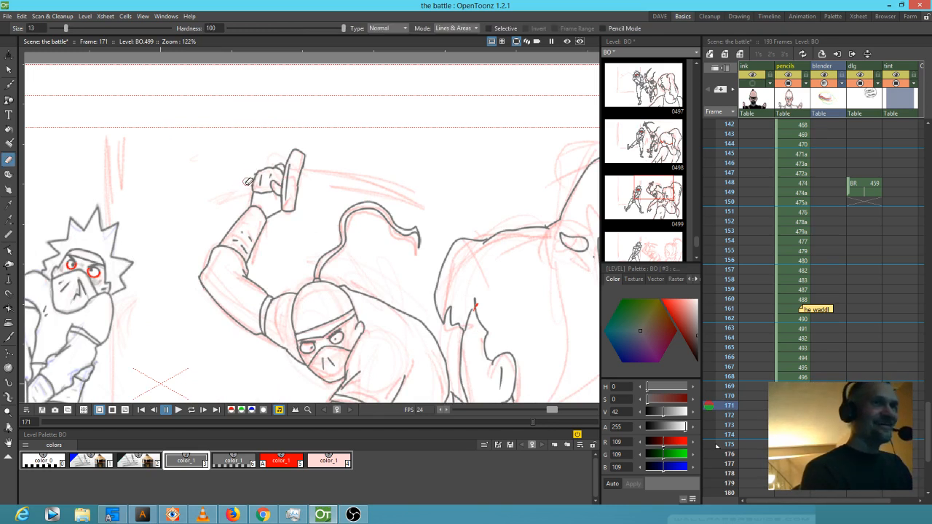
key("b")
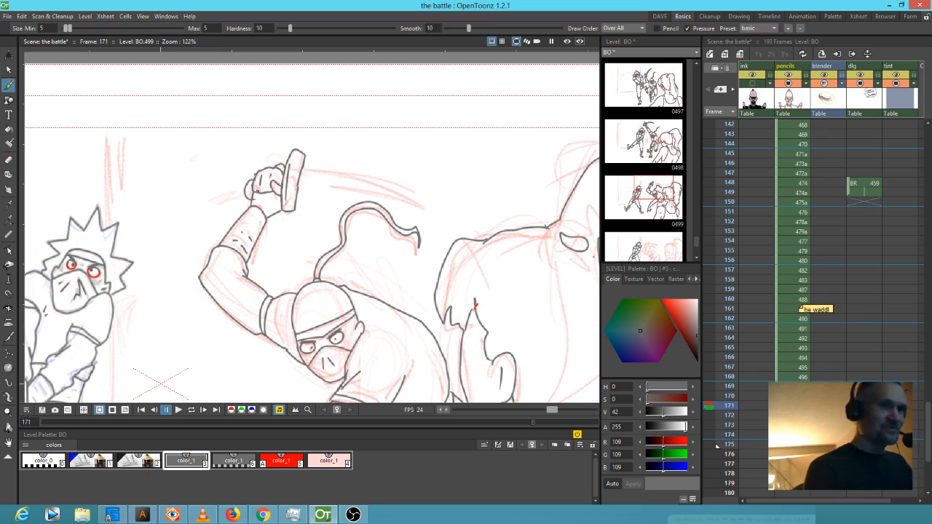
- Ink the sword's long curved blade from the guard to its pointed tip
left_click_drag(437, 221, 366, 239)
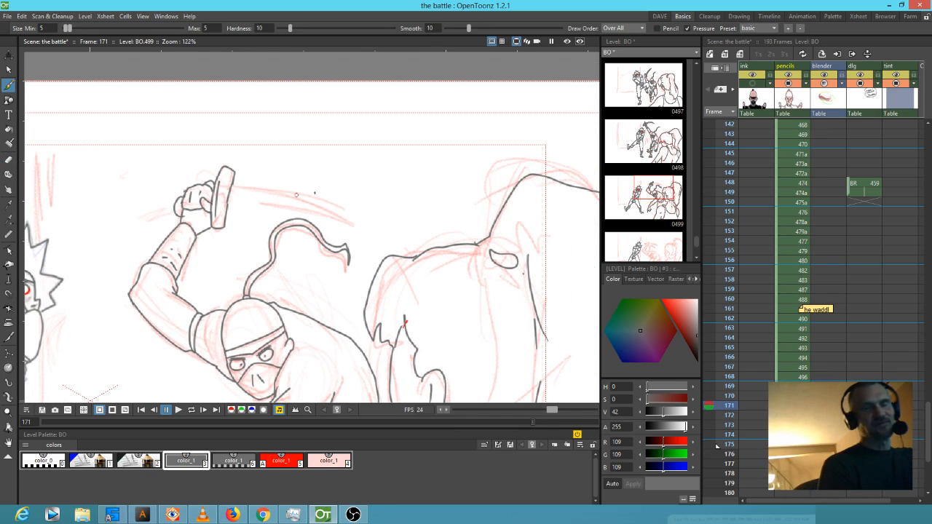
left_click_drag(296, 195, 440, 123)
mouse_move(296, 128)
left_mouse_down()
mouse_move(423, 145)
mouse_move(464, 168)
left_mouse_up()
left_click_drag(335, 141, 293, 143)
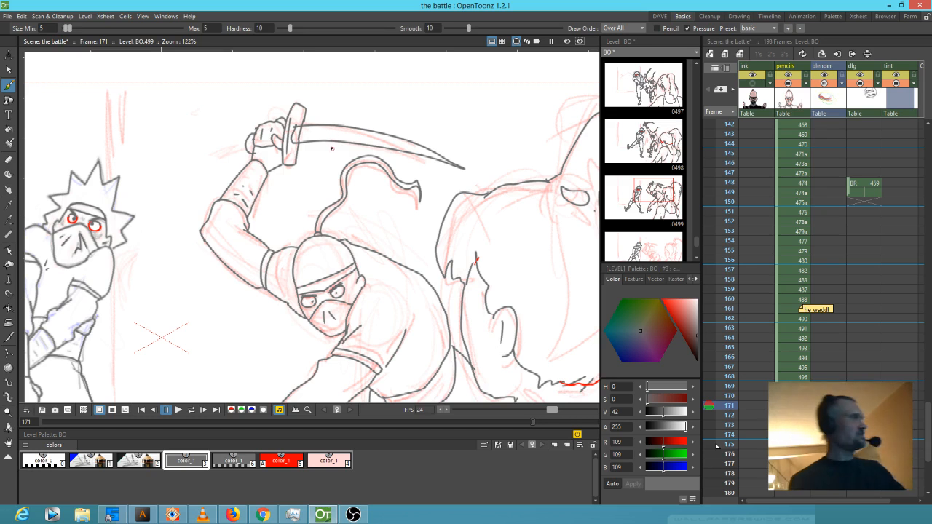
- Compare the fighters' poses and the raised sword across frames 170, 171 and 172
key("a")
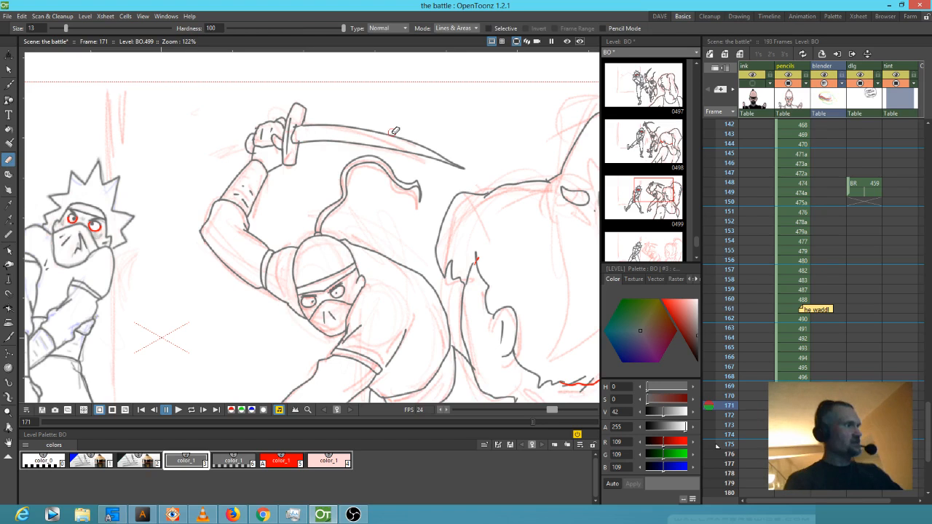
key("comma")
scroll(374, 127, "down", 4)
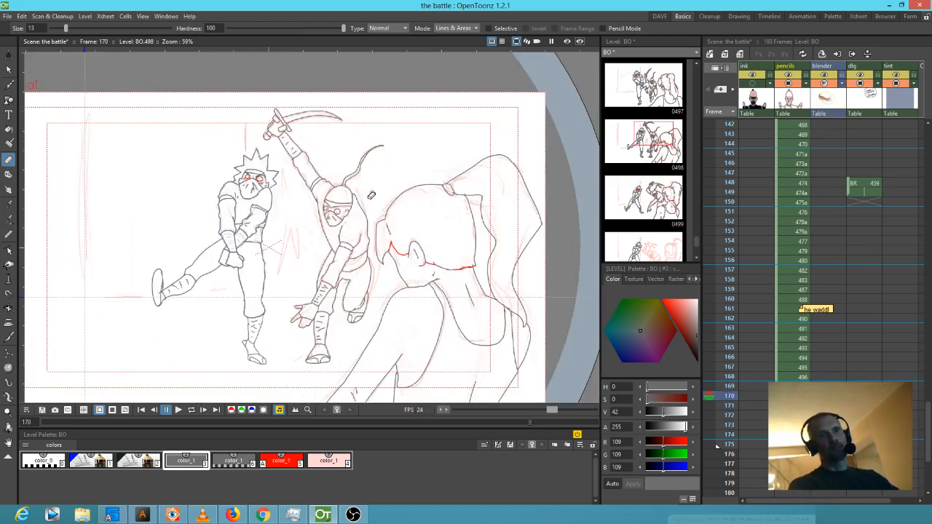
key("period")
key("period")
key("comma")
key("period")
key("comma")
key("period")
key("comma")
key("period")
scroll(277, 173, "up", 4)
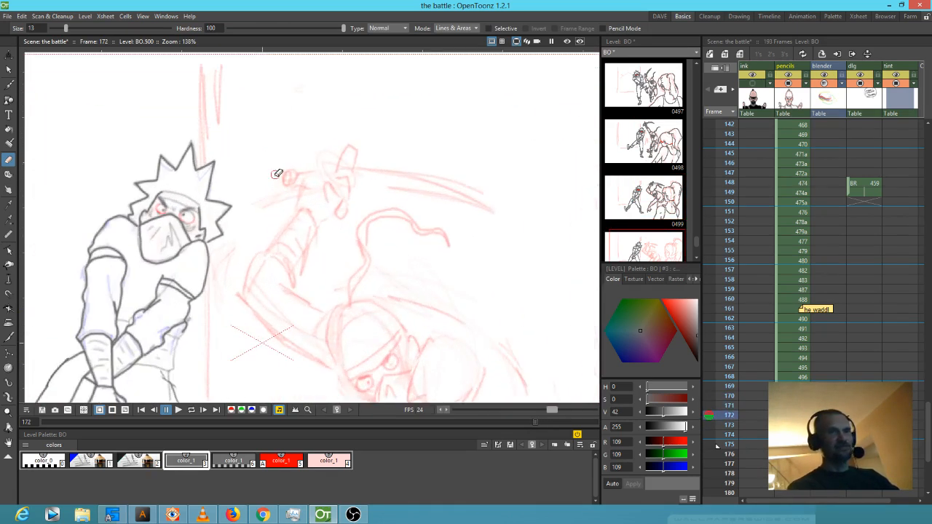
key("comma")
- Erase the sword's guard in frame 171 and redraw it as a longer upright bar in front of the fist
scroll(389, 161, "up", 2)
left_click_drag(414, 157, 320, 302)
mouse_move(366, 125)
left_mouse_down()
mouse_move(349, 197)
mouse_move(350, 262)
mouse_move(352, 123)
mouse_move(333, 208)
mouse_move(324, 204)
mouse_move(322, 260)
left_mouse_up()
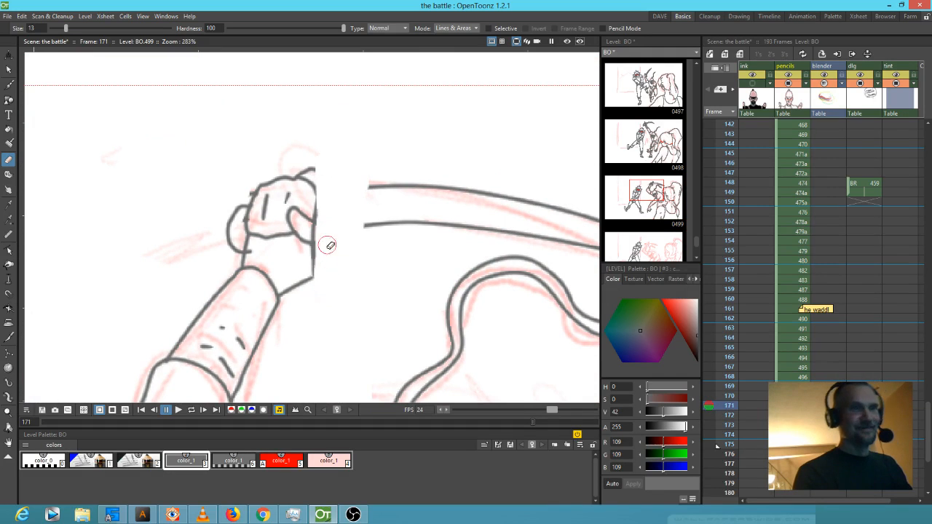
key("b")
mouse_move(315, 146)
left_mouse_down()
mouse_move(309, 267)
mouse_move(316, 294)
mouse_move(327, 295)
mouse_move(336, 162)
mouse_move(317, 154)
left_mouse_up()
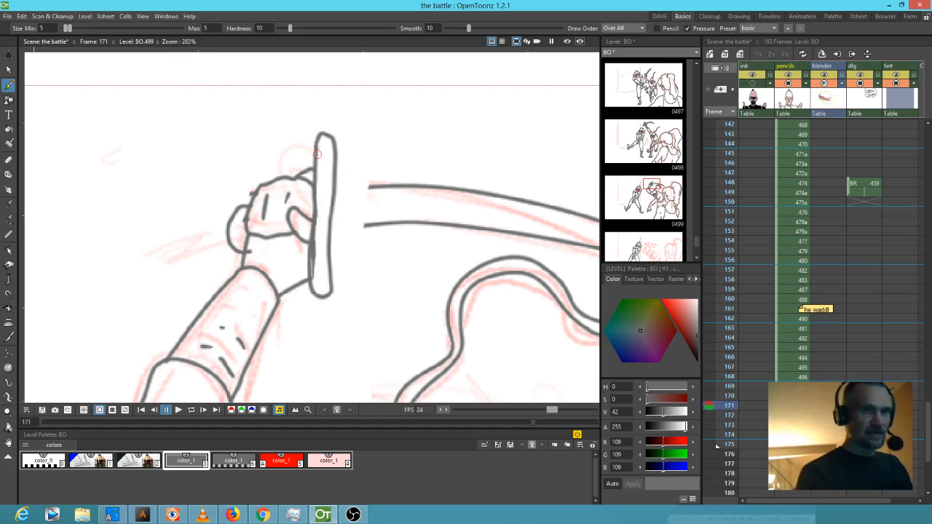
- Extend the upper and lower edges of the sword's blade to meet the redrawn guard
left_click_drag(373, 187, 332, 188)
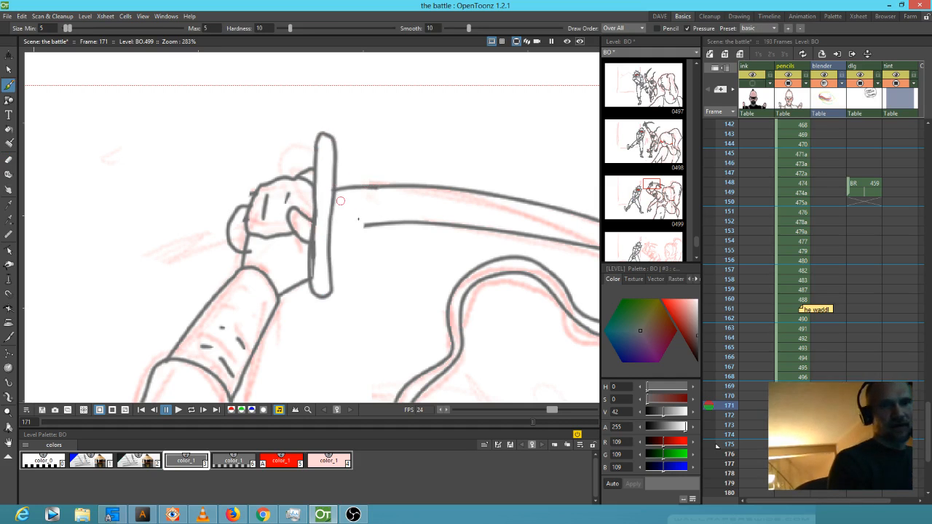
left_click_drag(372, 224, 327, 233)
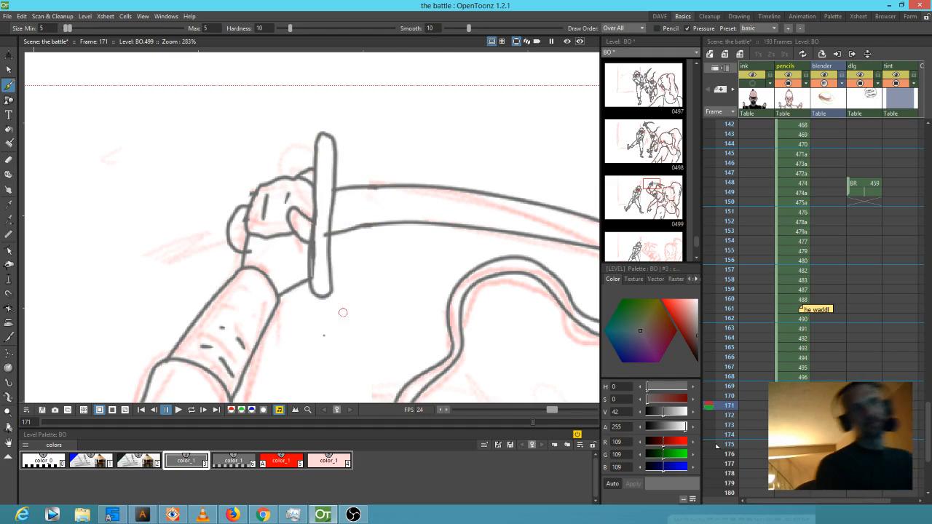
scroll(291, 285, "down", 2)
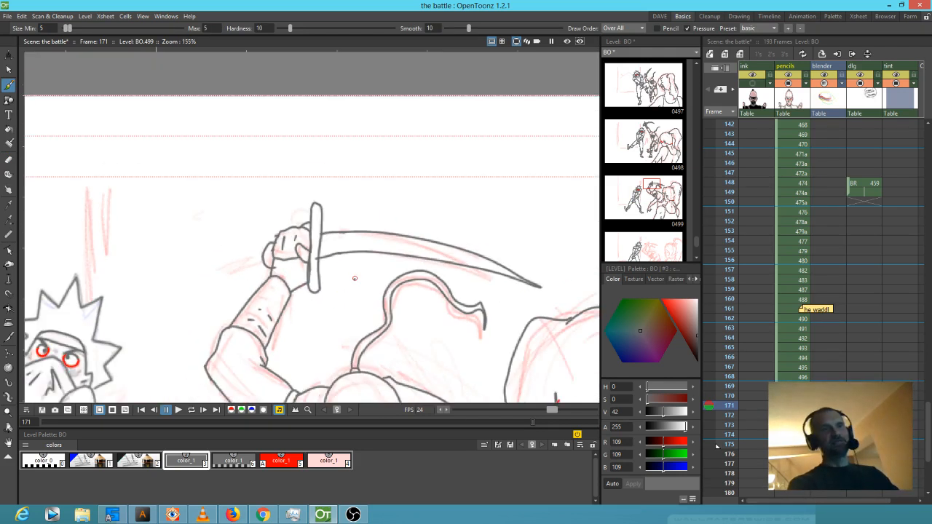
- Reduce the eraser size to 2 and clean up the stray line ends around the fist, wrist and sword guard
scroll(316, 253, "up", 3)
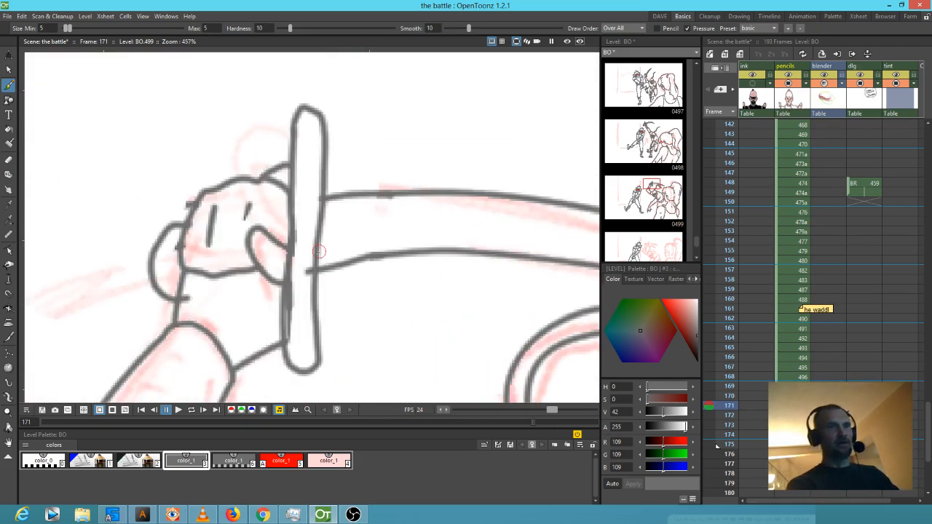
key("a")
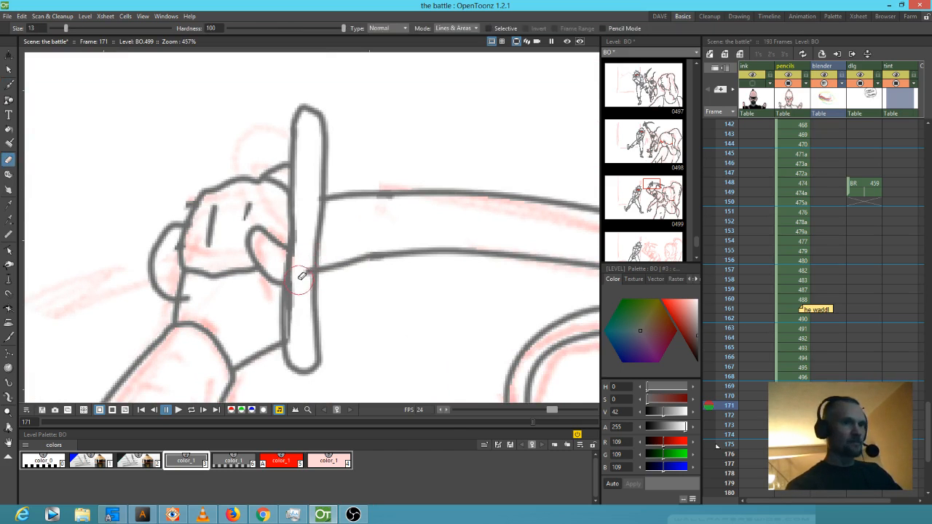
key("u")
key("u")
key("u")
key("u")
key("u")
key("u")
key("u")
key("u")
key("u")
key("u")
key("u")
key("u")
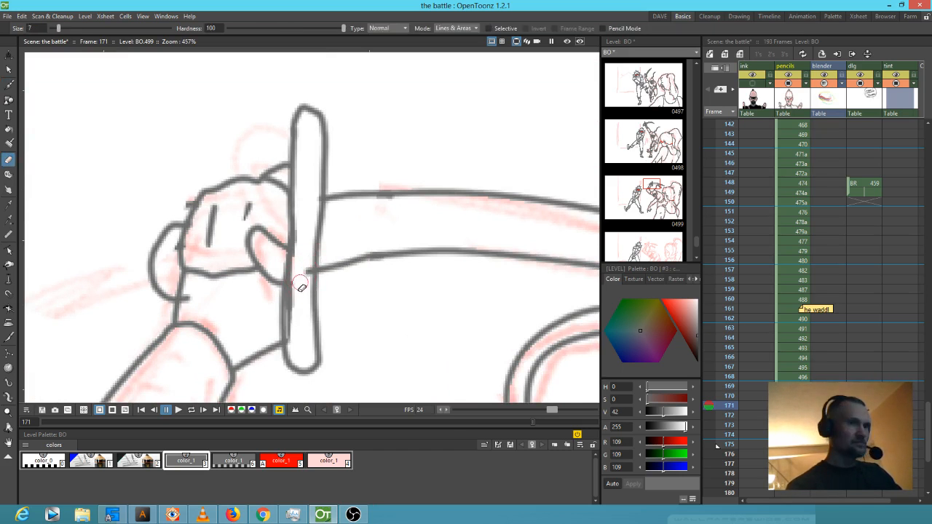
key("i")
key("i")
left_click_drag(293, 327, 295, 296)
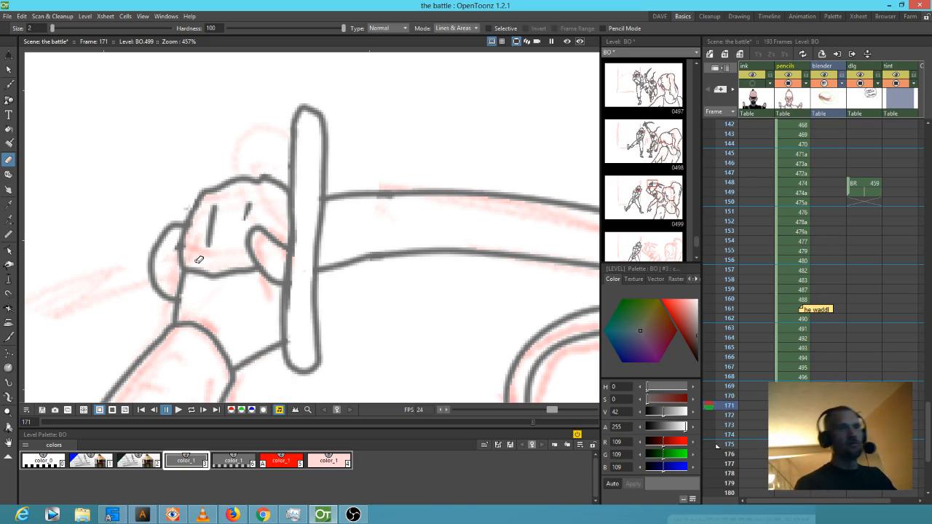
scroll(199, 259, "down", 8)
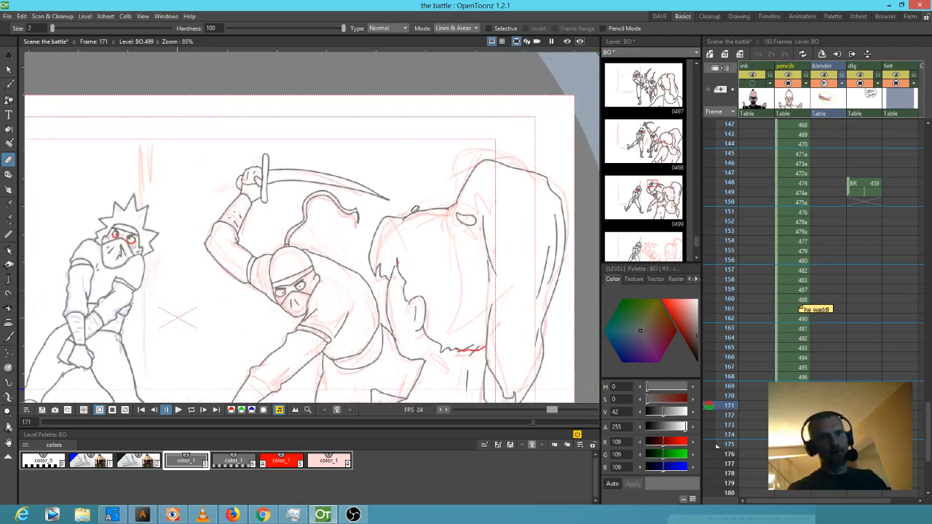
- Review the drawings in frames 171 and 172 and in frames 167 to 169, comparing the figures' poses
left_click_drag(455, 281, 495, 231)
mouse_move(730, 384)
left_mouse_down()
mouse_move(729, 415)
mouse_move(728, 367)
mouse_move(728, 435)
mouse_move(725, 384)
mouse_move(725, 433)
mouse_move(724, 409)
left_mouse_up()
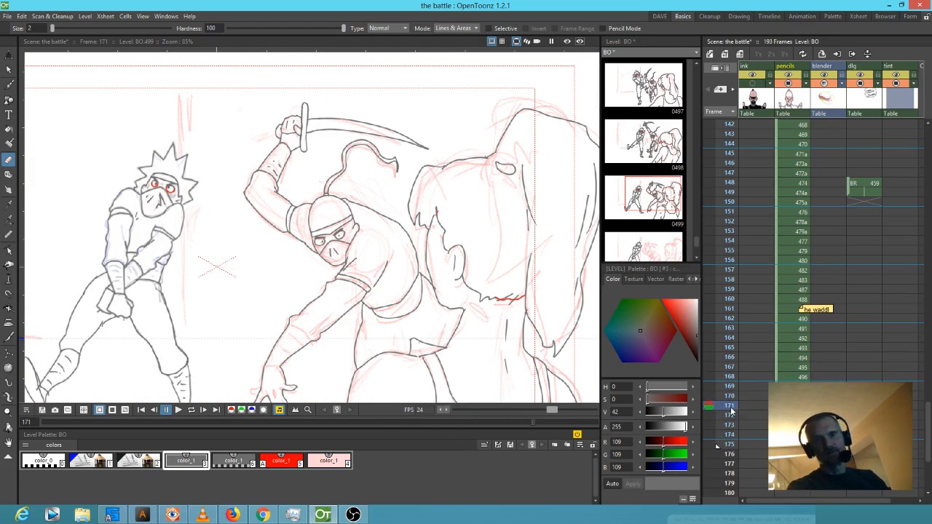
left_click(734, 415)
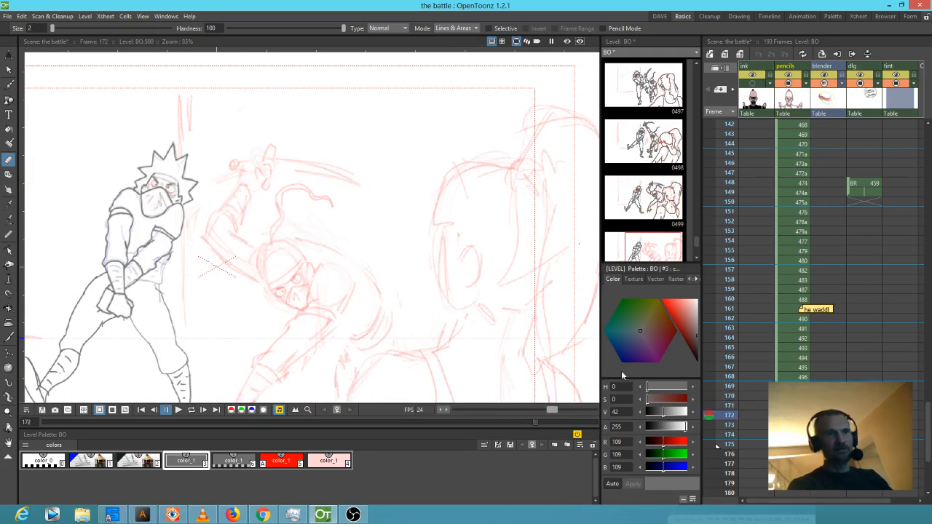
left_click_drag(520, 332, 483, 183)
scroll(461, 214, "down", 1)
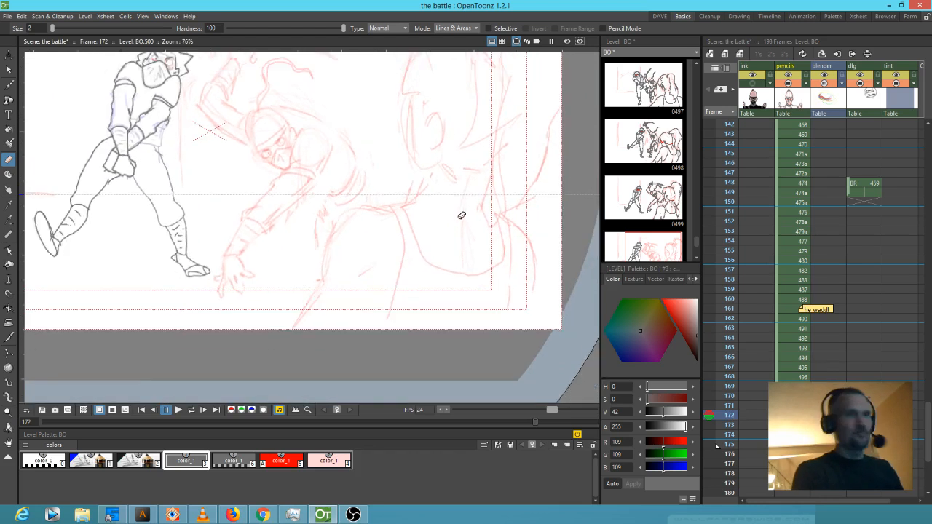
scroll(462, 214, "down", 1)
left_click_drag(462, 222, 473, 302)
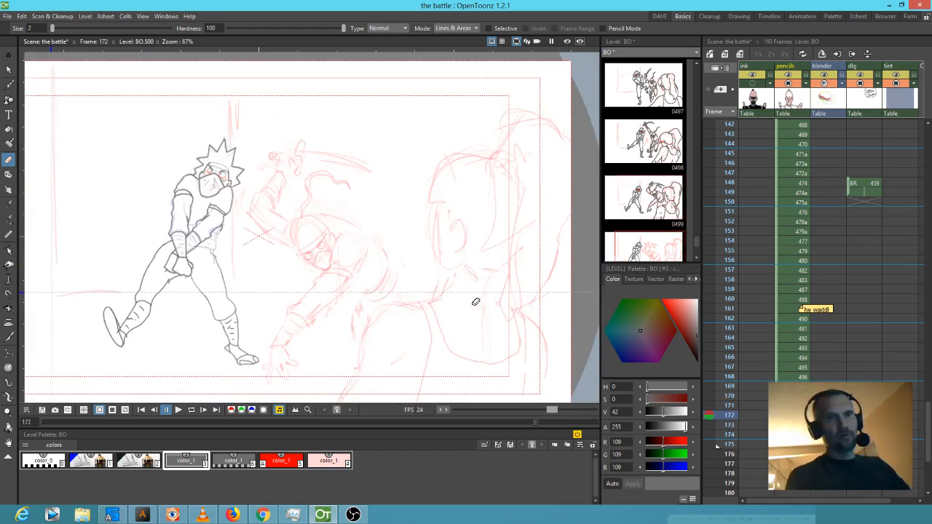
key(".")
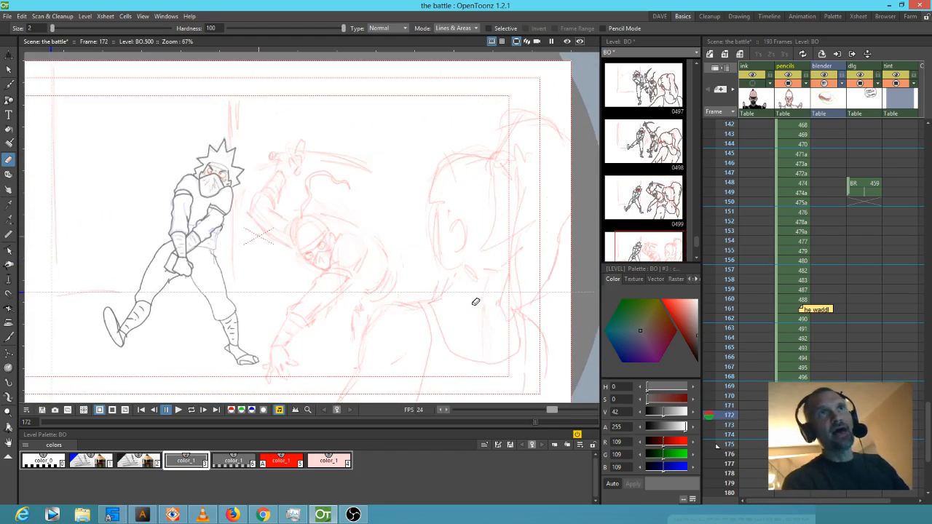
key(".")
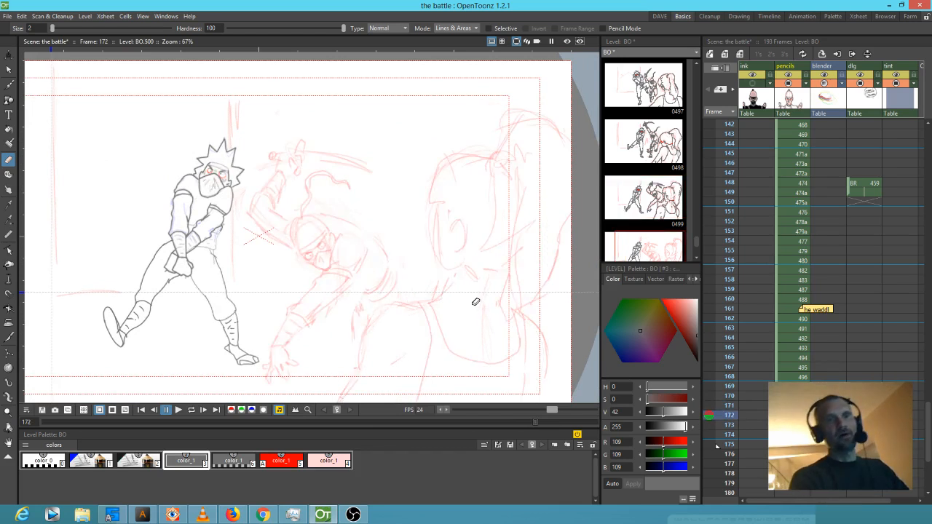
key(".")
key(".")
key(".")
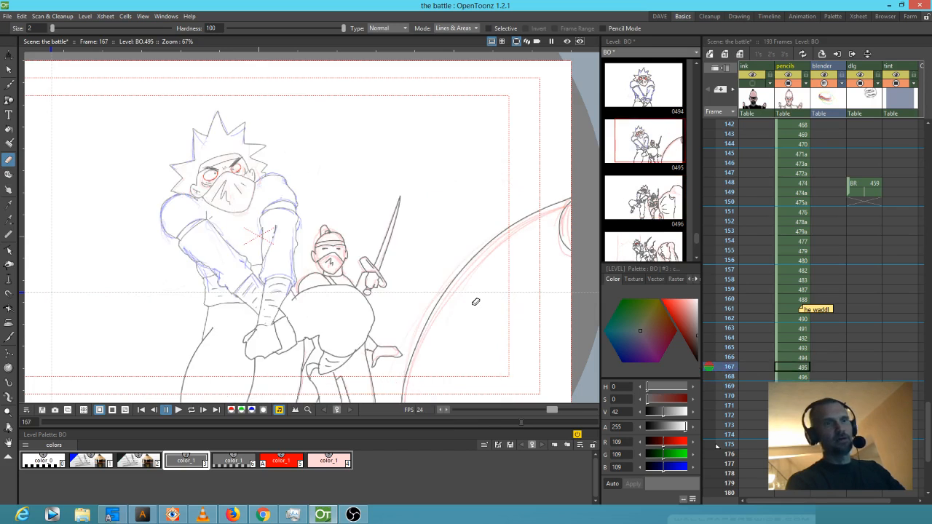
key(".")
key(".")
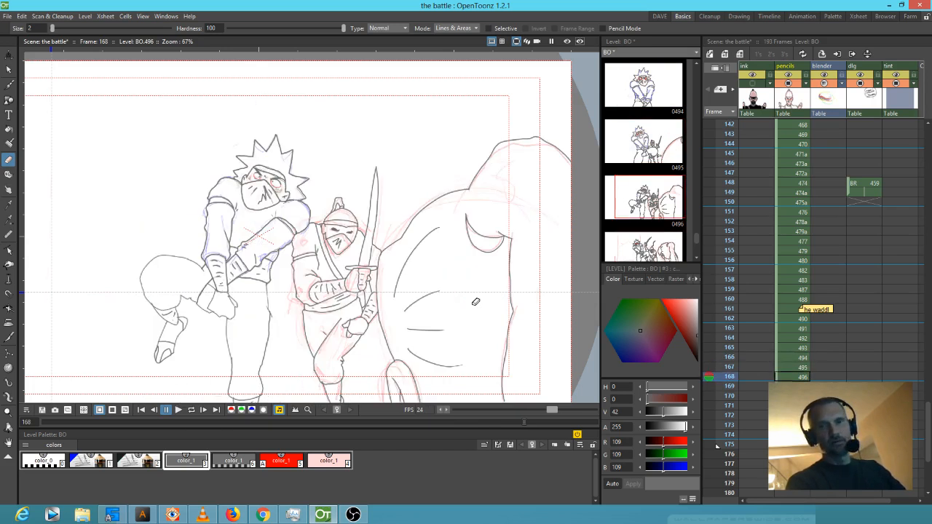
key(".")
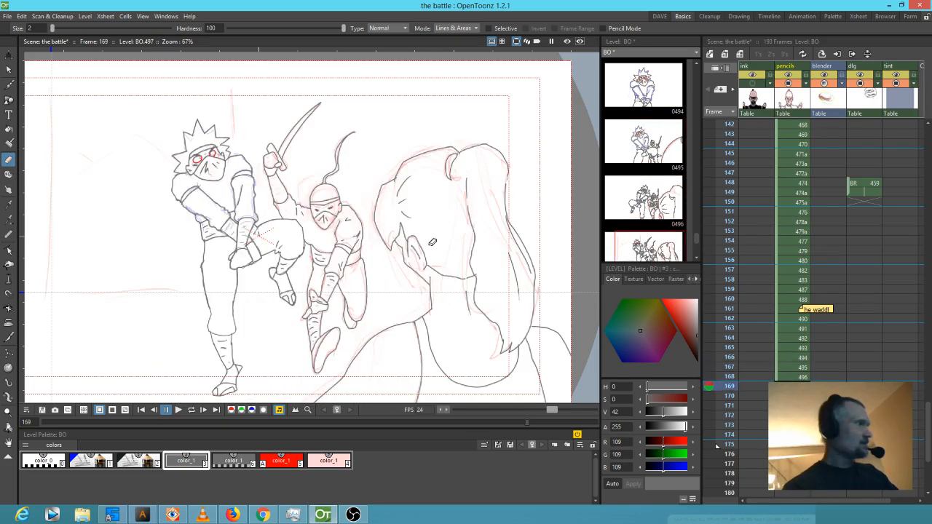
- Enlarge the eraser to 20, erase part of the foreground figure's jaw and neck line in frame 169, and redraw it
key("ctrl+alt")
mouse_move(440, 272)
left_mouse_down()
mouse_move(415, 269)
mouse_move(427, 281)
mouse_move(434, 269)
mouse_move(423, 273)
mouse_move(430, 281)
mouse_move(431, 267)
left_mouse_up()
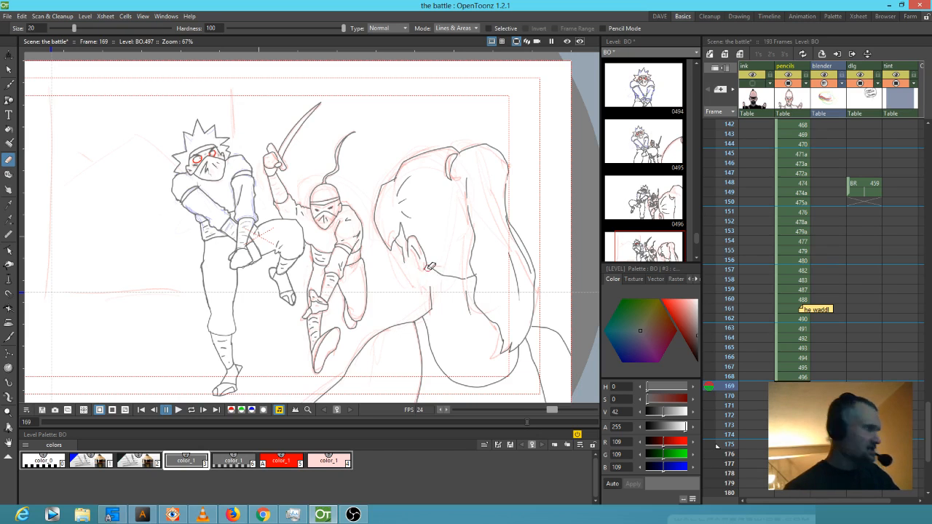
key("b")
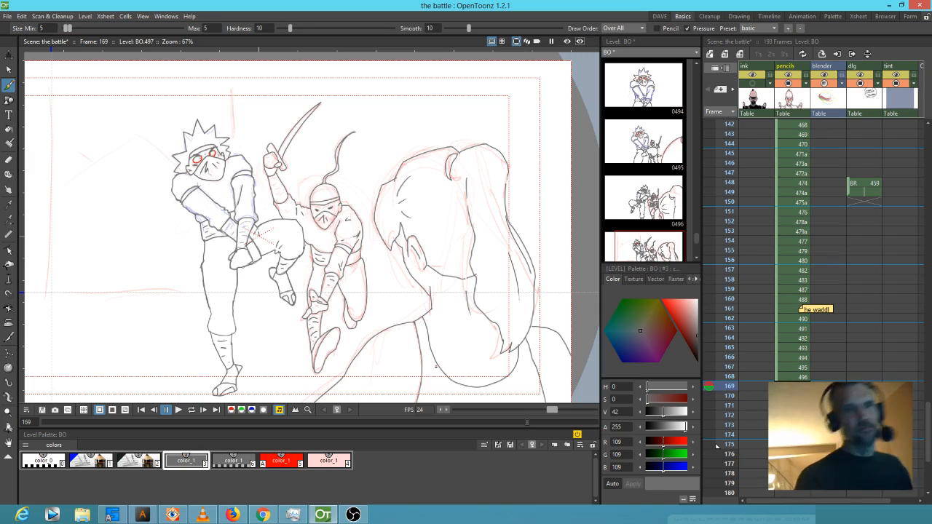
- Flip back and forth through the frames around 169 to 171 to check the motion of the fighters and foreground figure
key("Up")
key("Down")
key("Down")
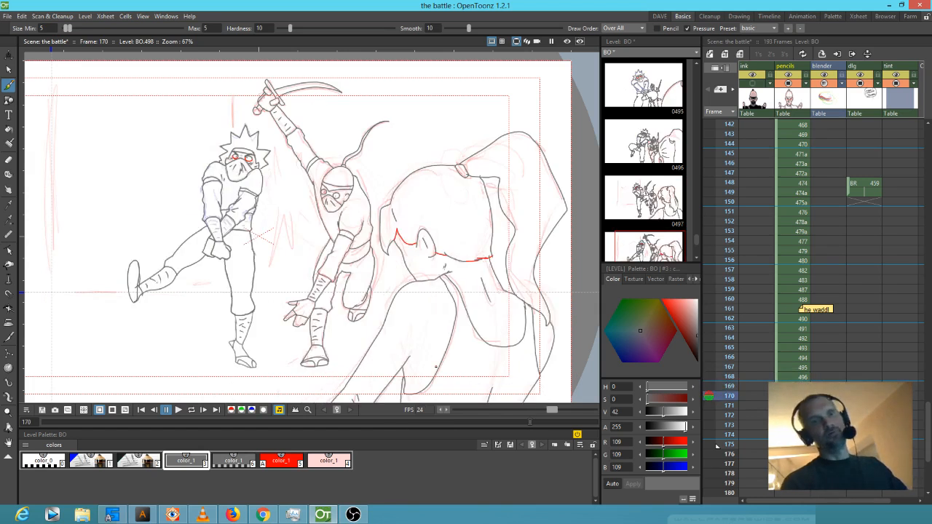
key("Down")
key("Down")
key("Down")
key("Up")
key("Up")
key("Up")
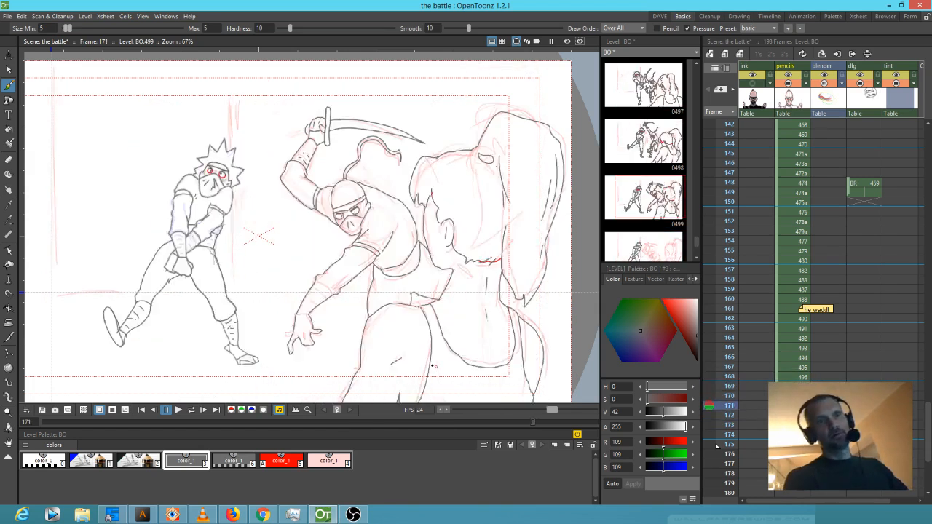
scroll(389, 299, "down", 5)
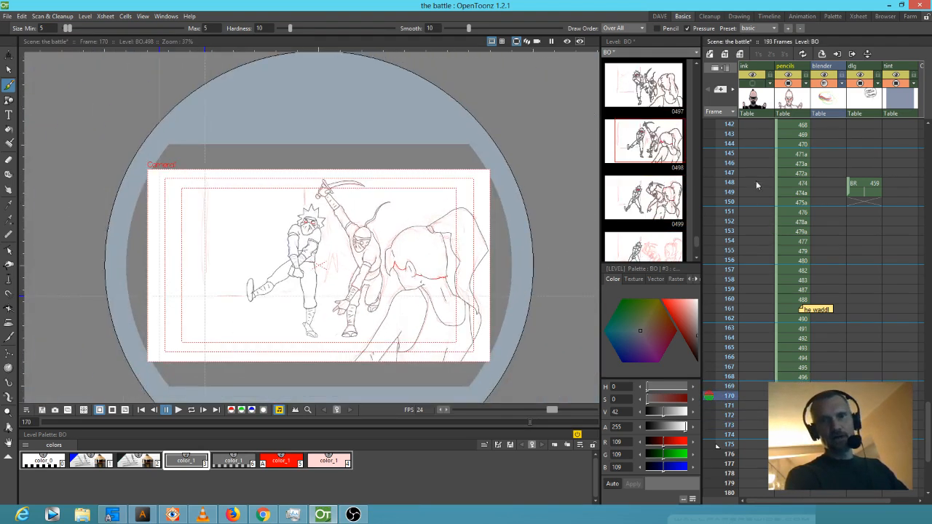
- Scrub through the battle's later frames up to 171, and examine earlier drawings such as frames 58 and 76
left_click_drag(735, 144, 690, 405)
scroll(833, 305, "down", 3)
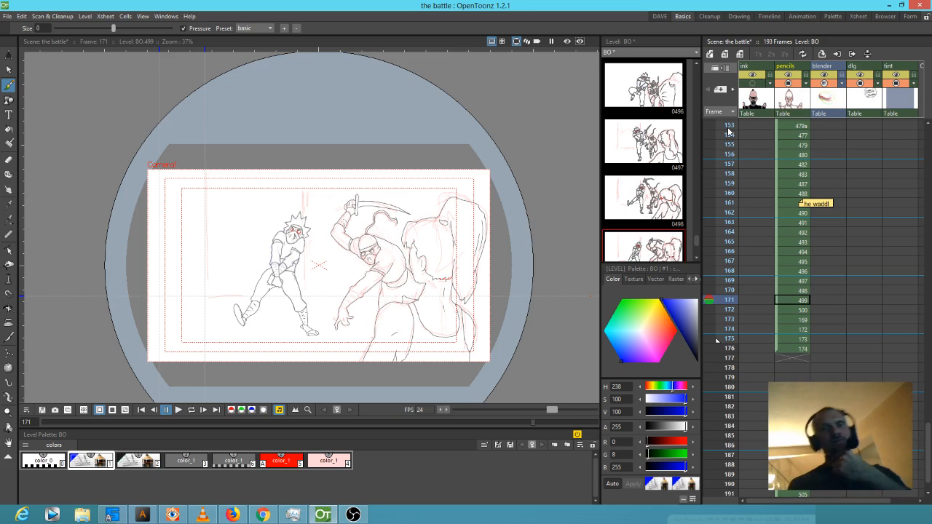
left_click_drag(734, 131, 712, 227)
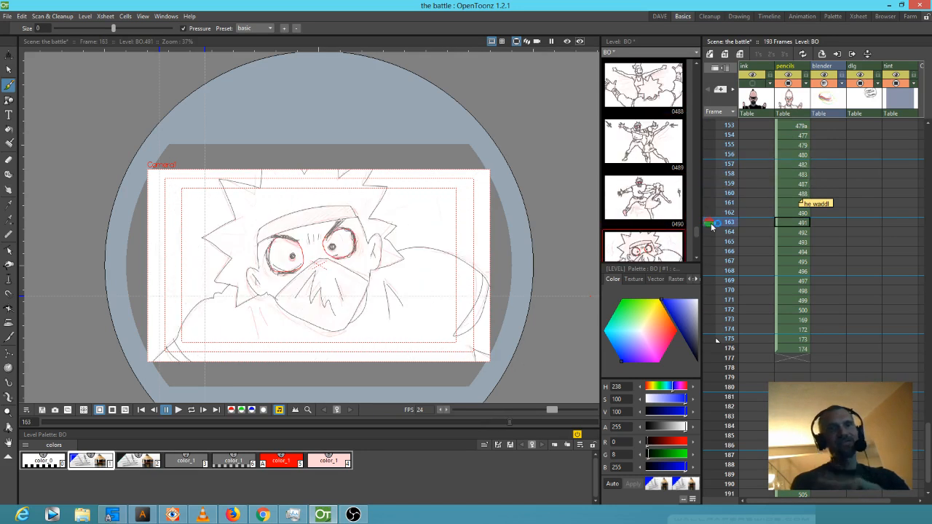
scroll(773, 190, "up", 10)
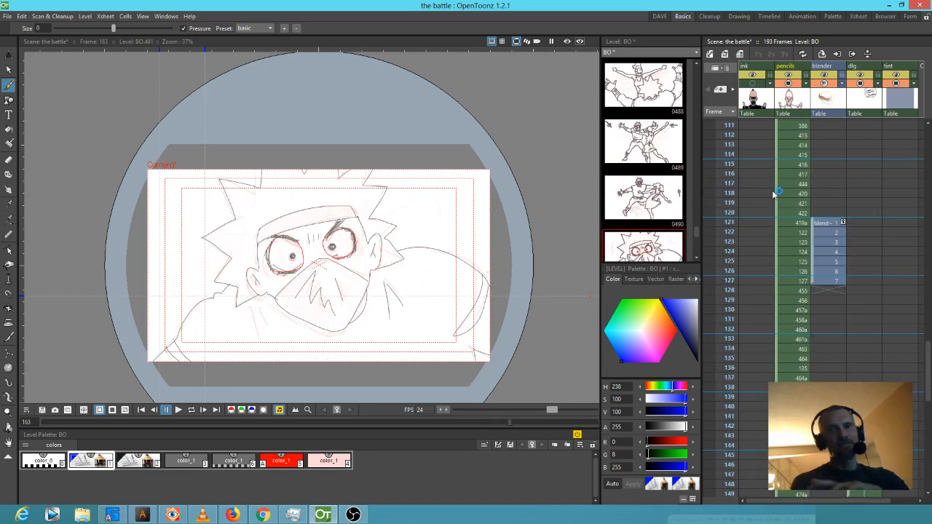
scroll(774, 193, "up", 20)
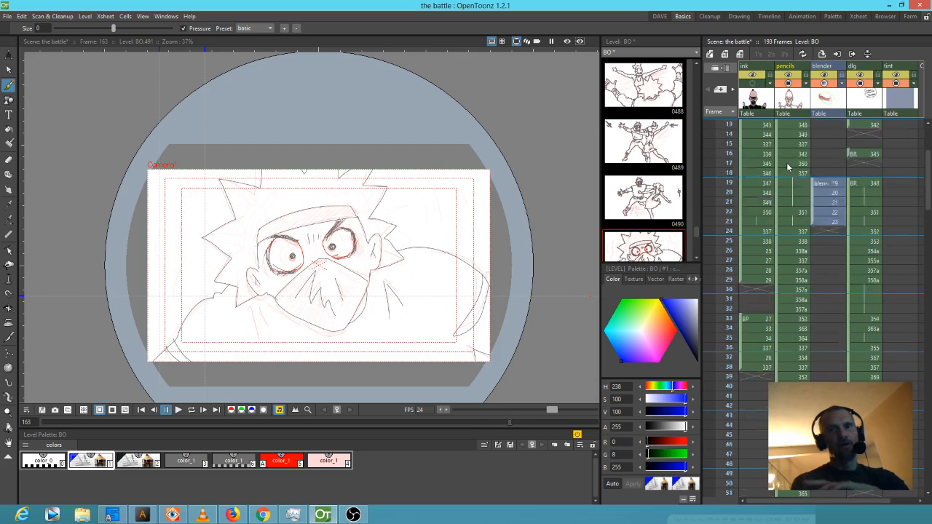
scroll(789, 168, "down", 3)
scroll(792, 130, "down", 6)
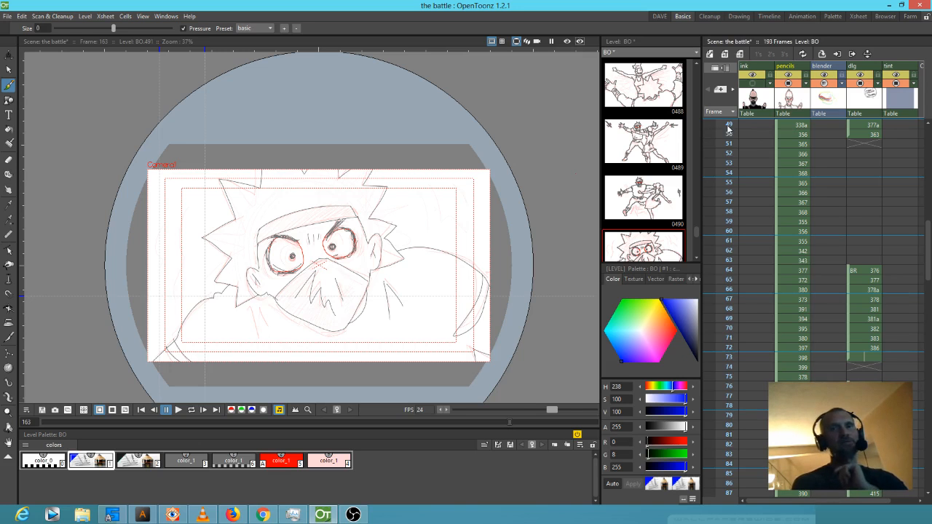
left_click(725, 211)
scroll(732, 186, "down", 5)
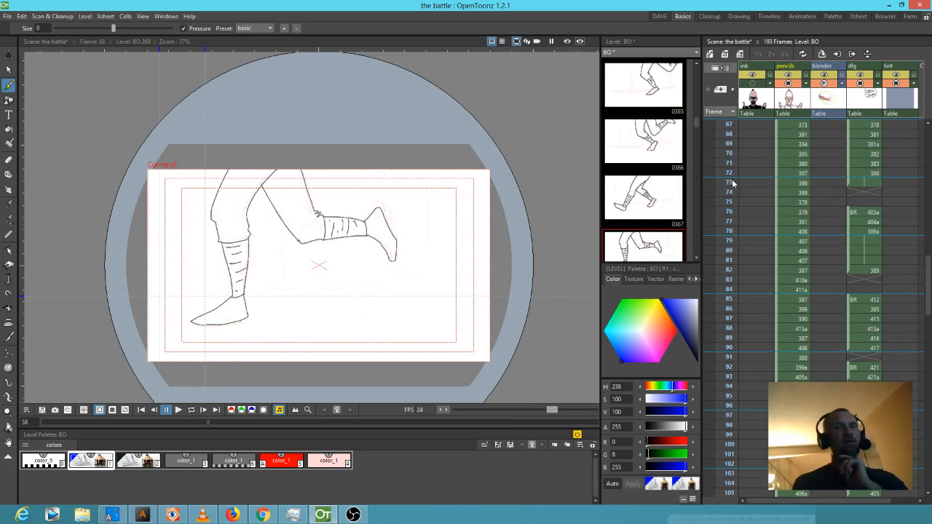
left_click(728, 183)
left_click(728, 211)
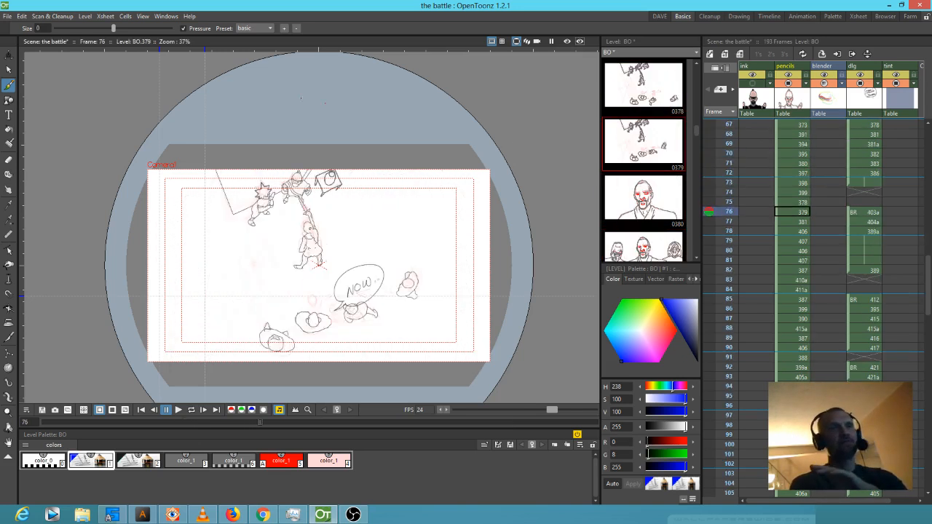
- Save the scene together with all its levels
left_click(6, 16)
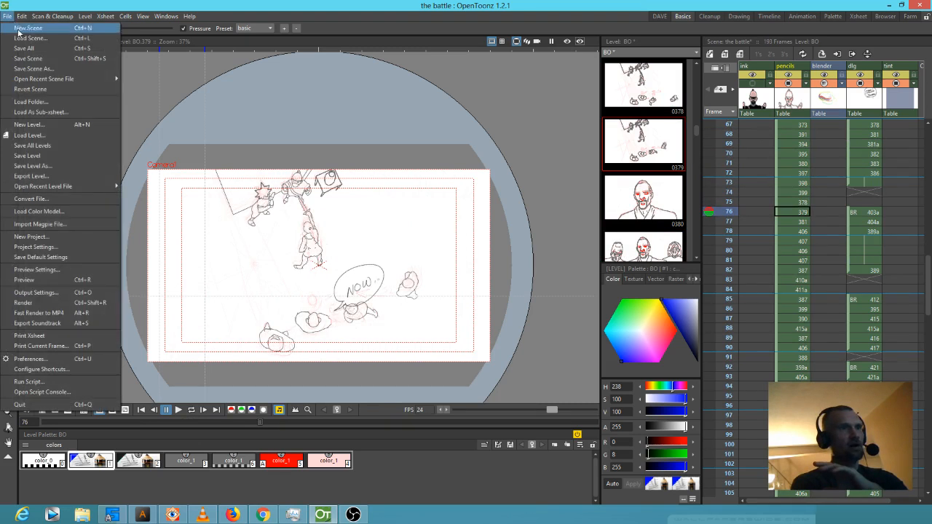
left_click(24, 48)
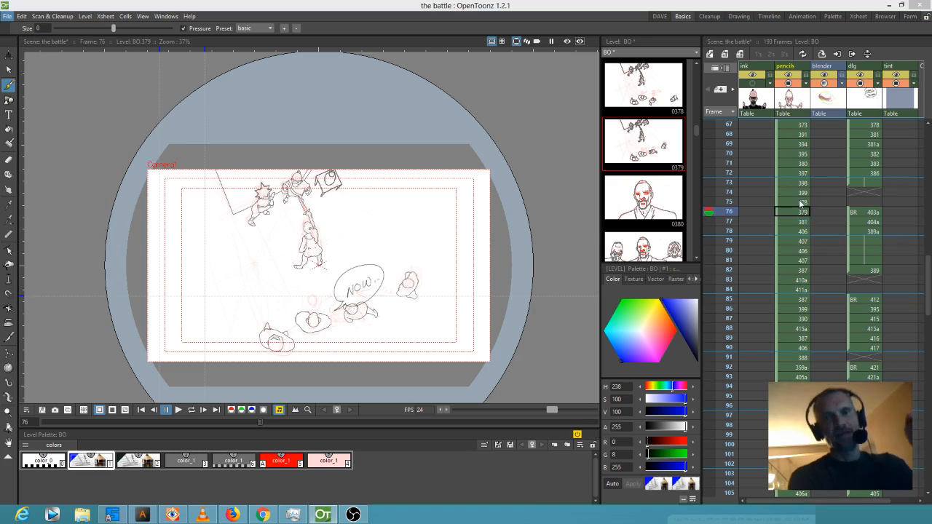
left_click(466, 266)
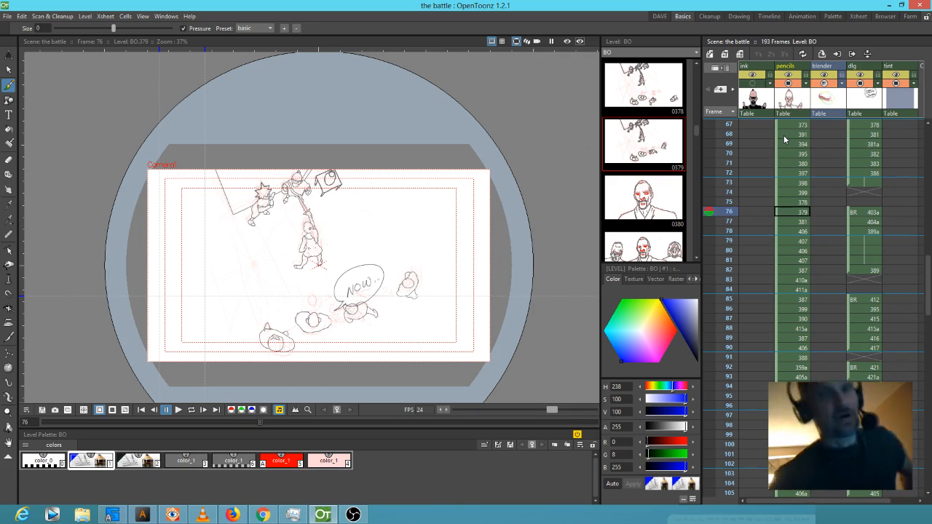
scroll(794, 152, "down", 5)
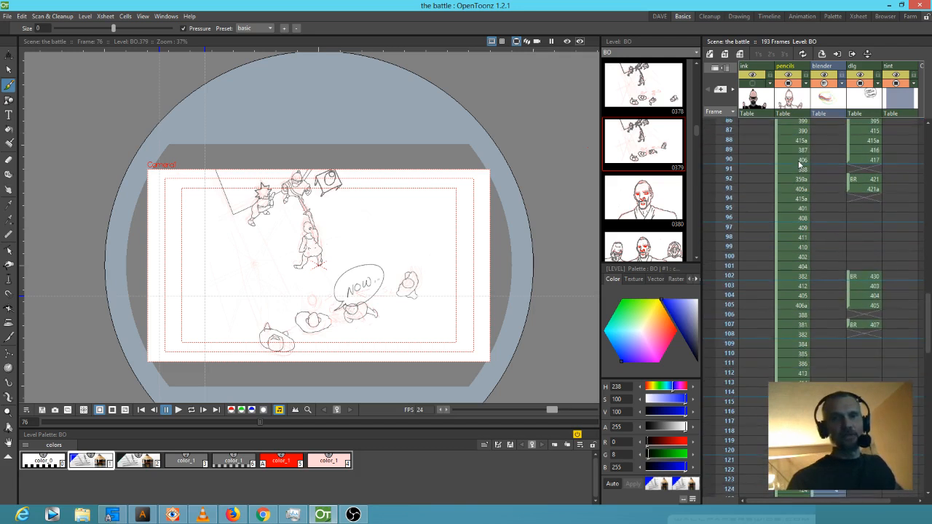
- Scrub through the battle's late frames up to 172, and review the fighters' motion between frames 165 and 171
scroll(798, 165, "down", 10)
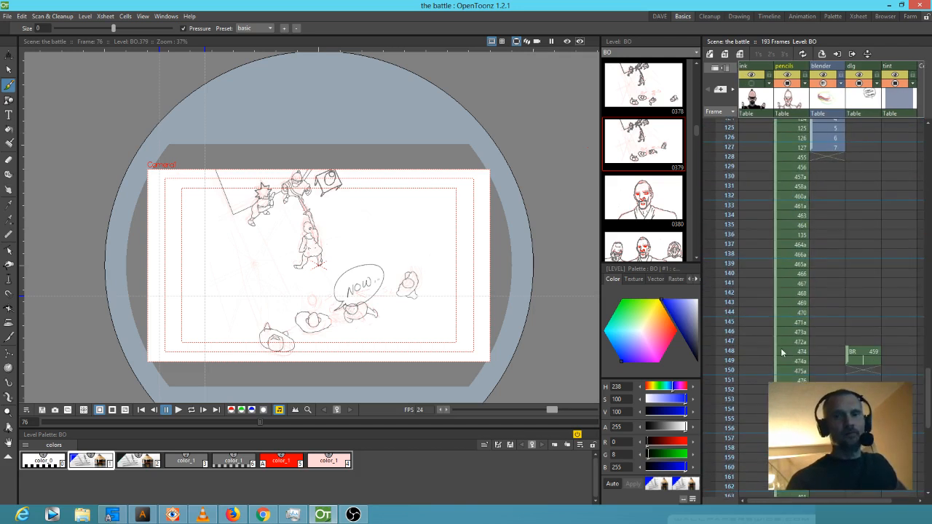
scroll(784, 193, "down", 4)
left_click_drag(726, 255, 726, 440)
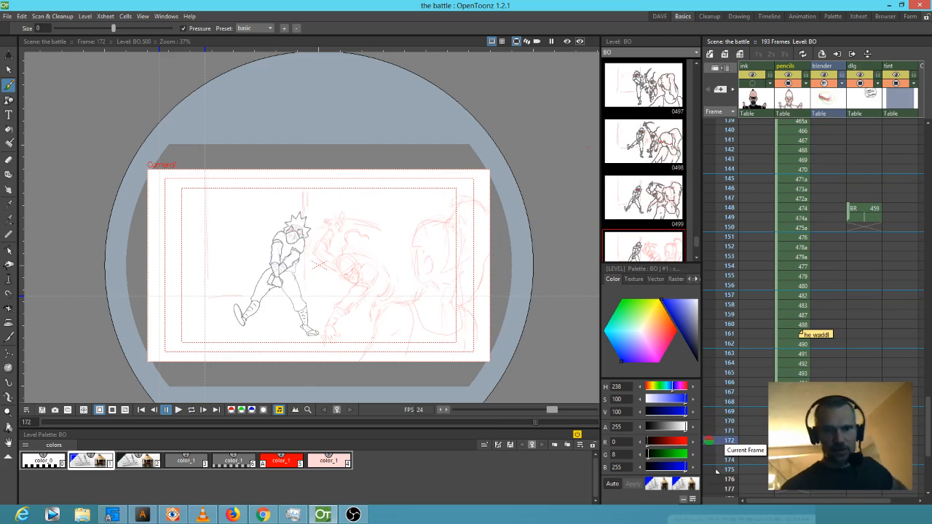
scroll(726, 440, "down", 3)
left_click(727, 412)
left_click_drag(728, 412, 731, 345)
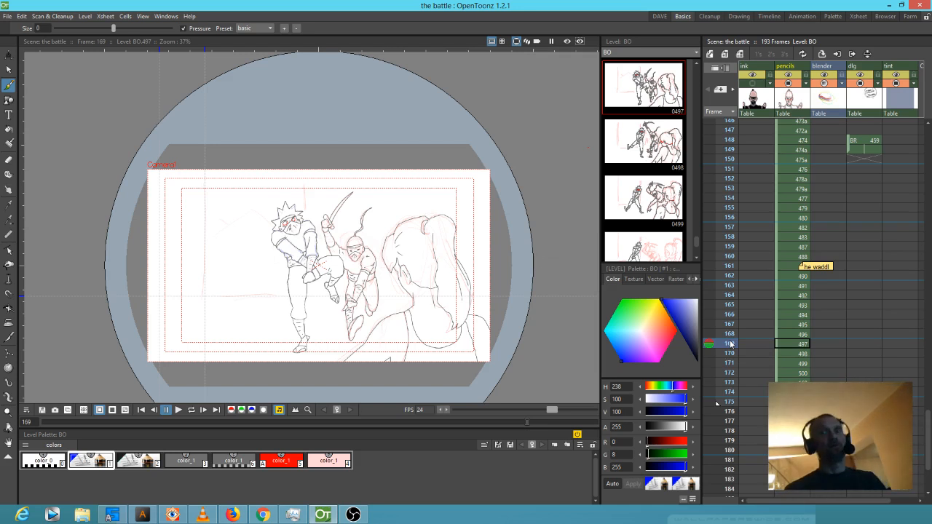
mouse_move(724, 252)
left_mouse_down()
mouse_move(727, 245)
mouse_move(728, 358)
left_mouse_up()
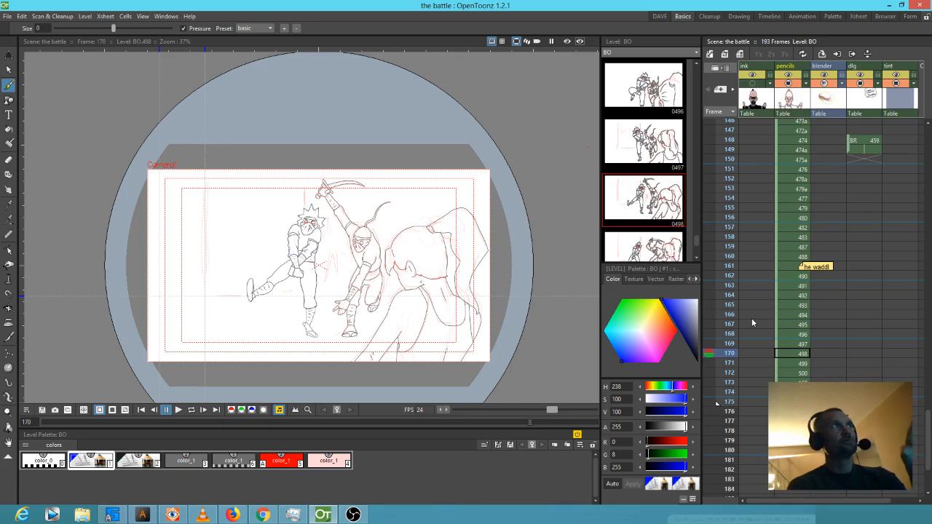
left_click(724, 306)
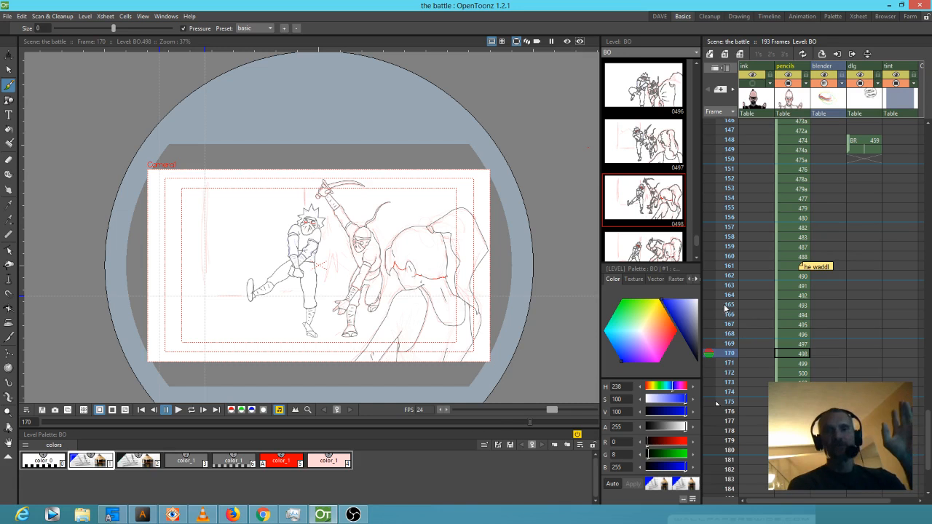
mouse_move(725, 306)
left_mouse_down()
mouse_move(715, 402)
mouse_move(724, 338)
mouse_move(721, 365)
left_mouse_up()
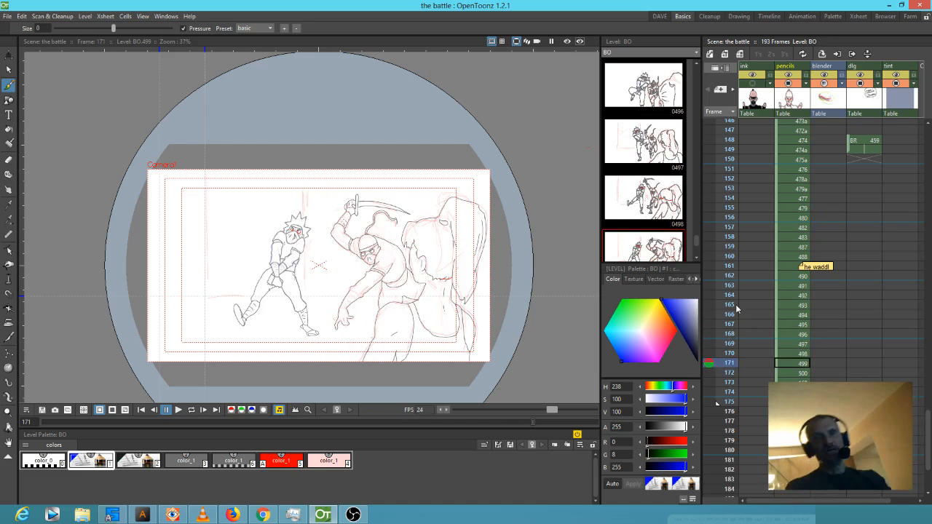
- Review the drawings in frames 150 to 154, and look through the exposure sheet from its start to about frame 147
left_click(730, 159)
left_click_drag(725, 161, 727, 203)
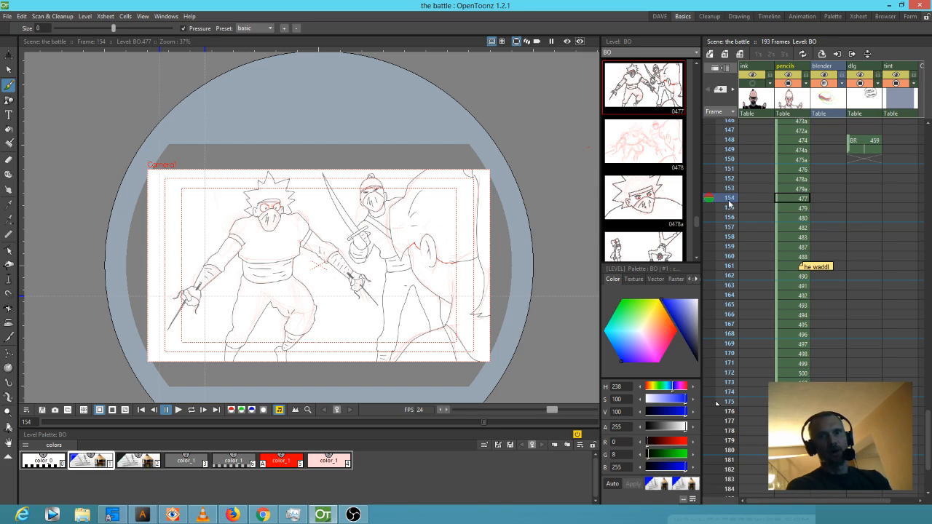
scroll(758, 215, "up", 20)
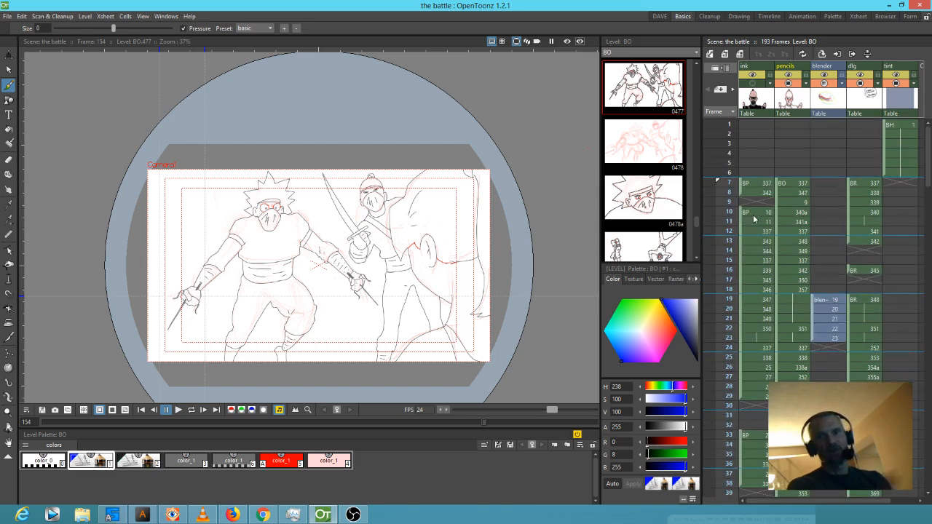
scroll(783, 247, "down", 18)
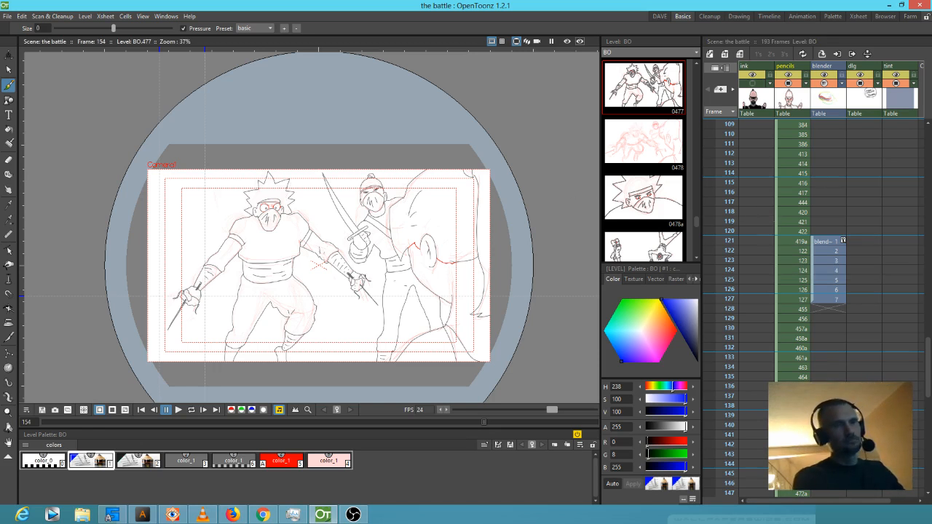
- Open the recent scene The Battle TIMED, and examine the frame 7 drawing and its exposure timing
left_click(7, 16)
mouse_move(32, 79)
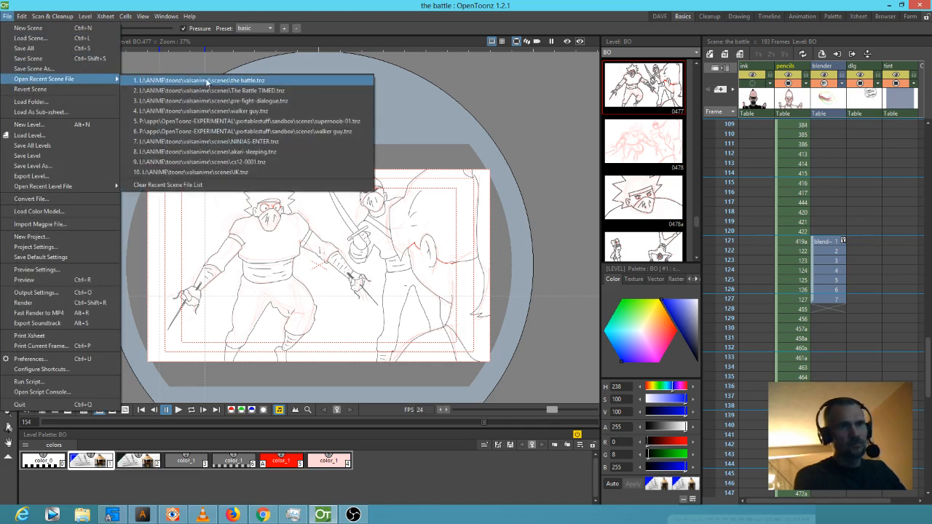
left_click(235, 92)
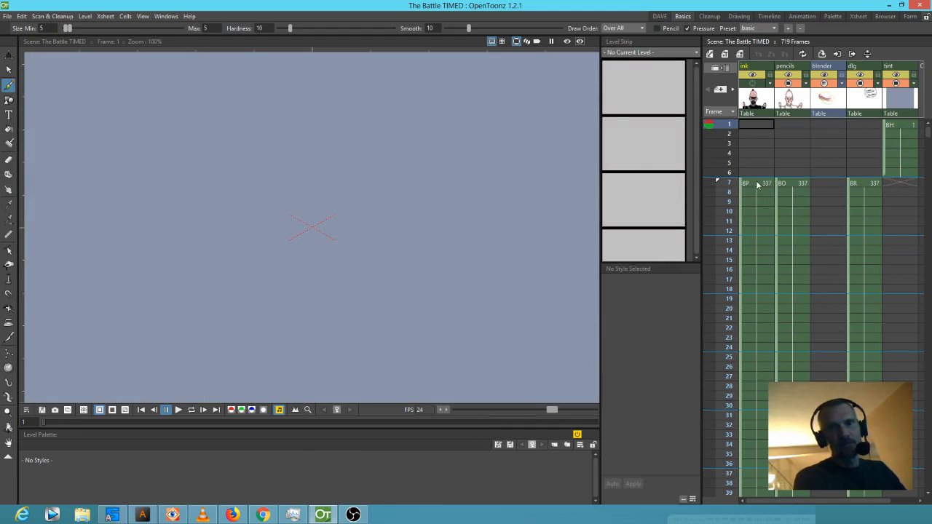
left_click(757, 185)
scroll(728, 189, "down", 6)
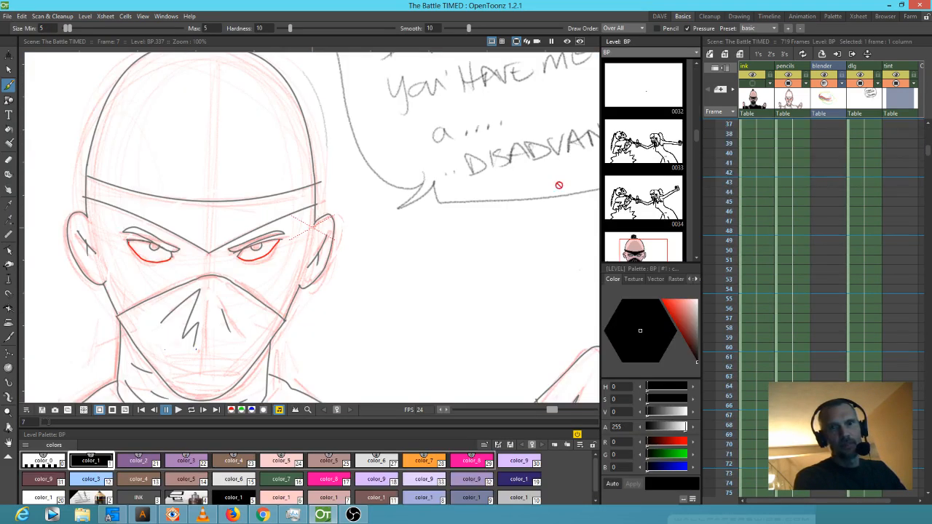
scroll(558, 185, "down", 4)
scroll(506, 177, "up", 2)
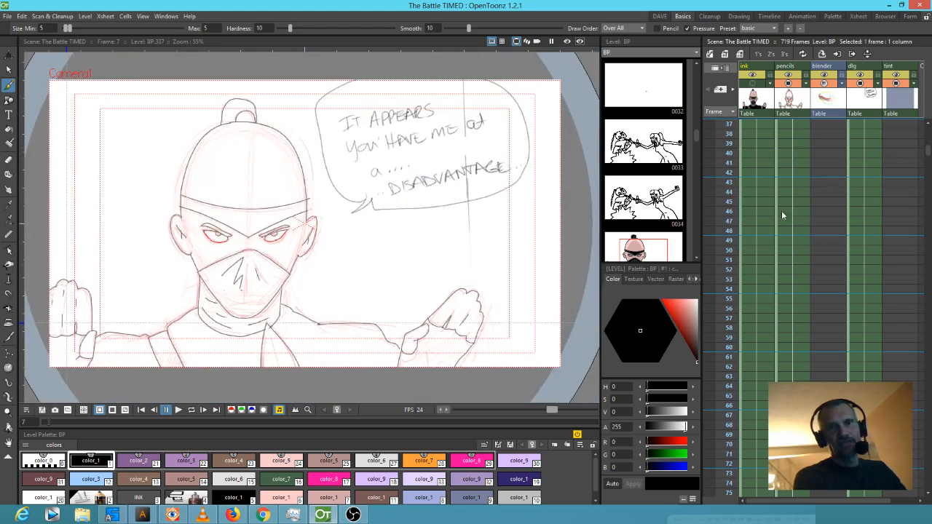
scroll(782, 211, "up", 6)
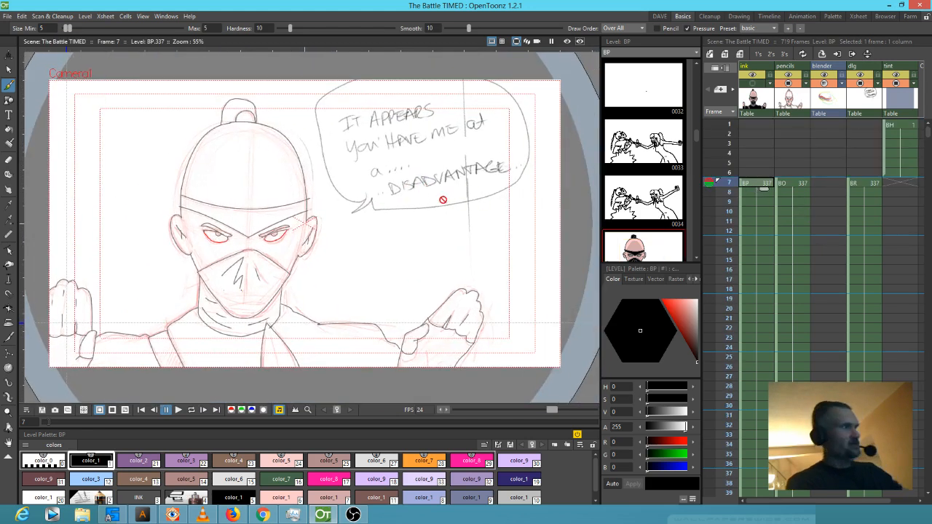
- Play the timed scene through its opening dialogue shots, stop it, and inspect the exposures around frames 461 to 499
key("l")
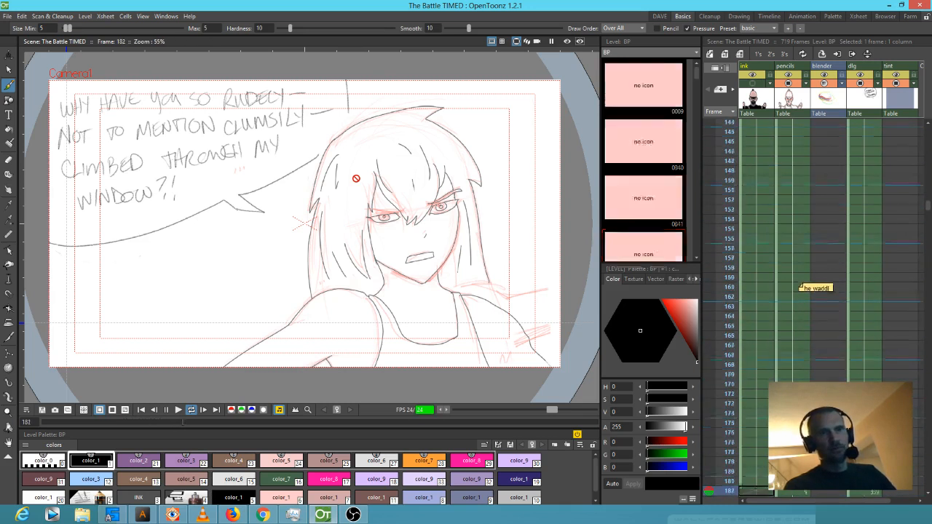
key("p")
left_click_drag(927, 244, 924, 377)
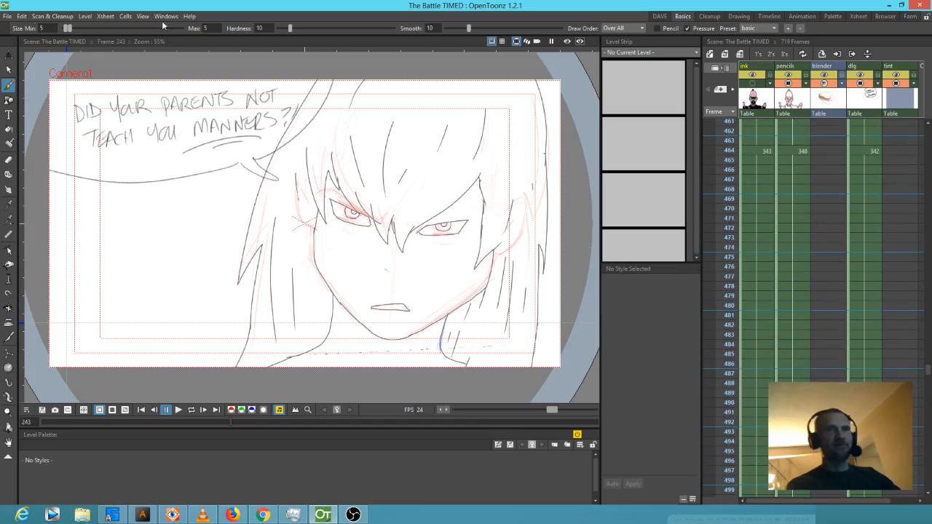
- Reopen the recent scene the battle.tnz
left_click(6, 16)
mouse_move(59, 80)
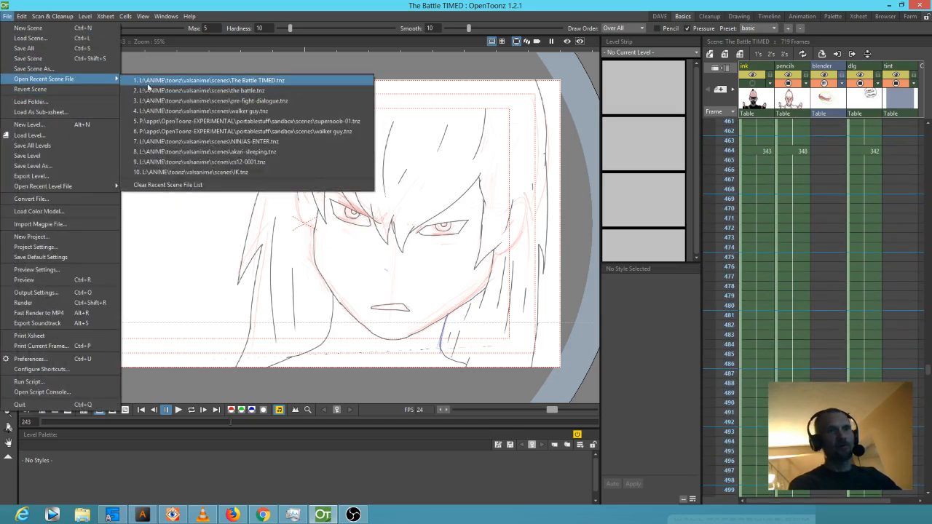
left_click(186, 92)
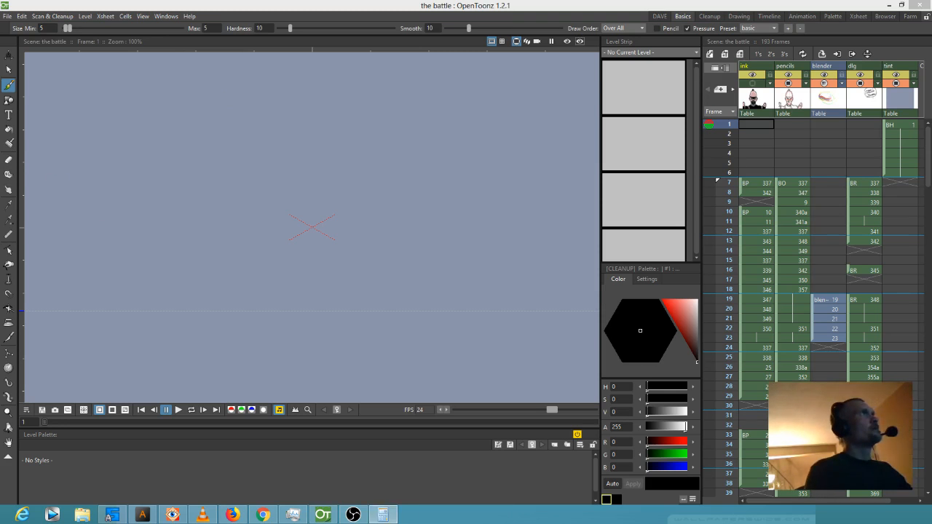
- Switch to Calculator, divide 4000 by 150, and close it
left_click_drag(270, 94, 306, 133)
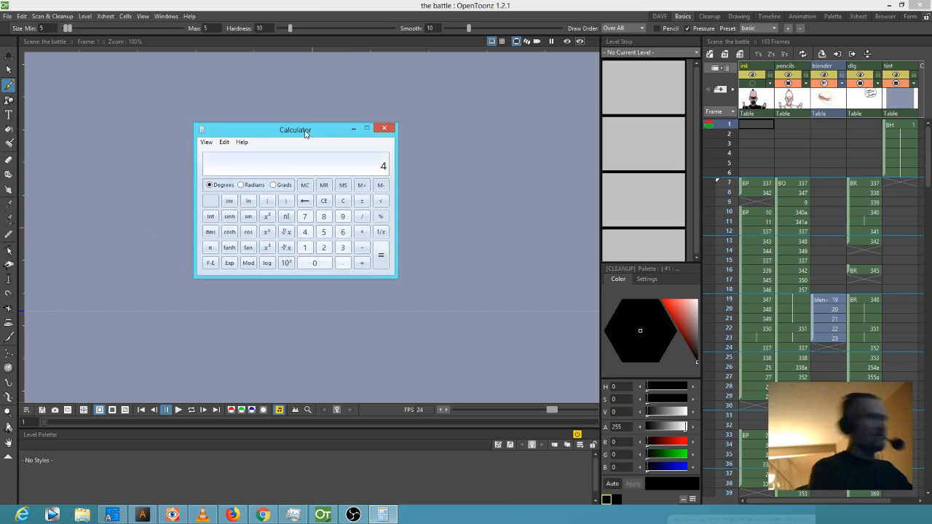
type("000 ")
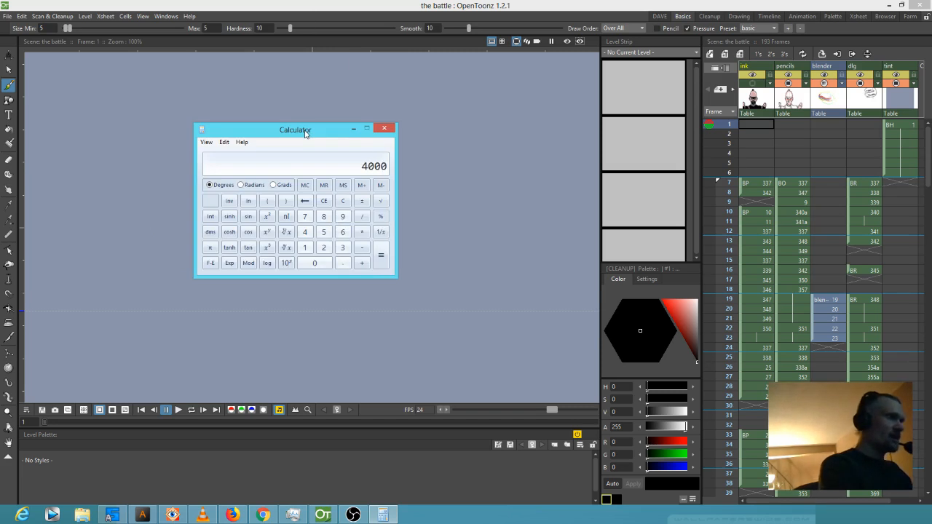
type("/ 150")
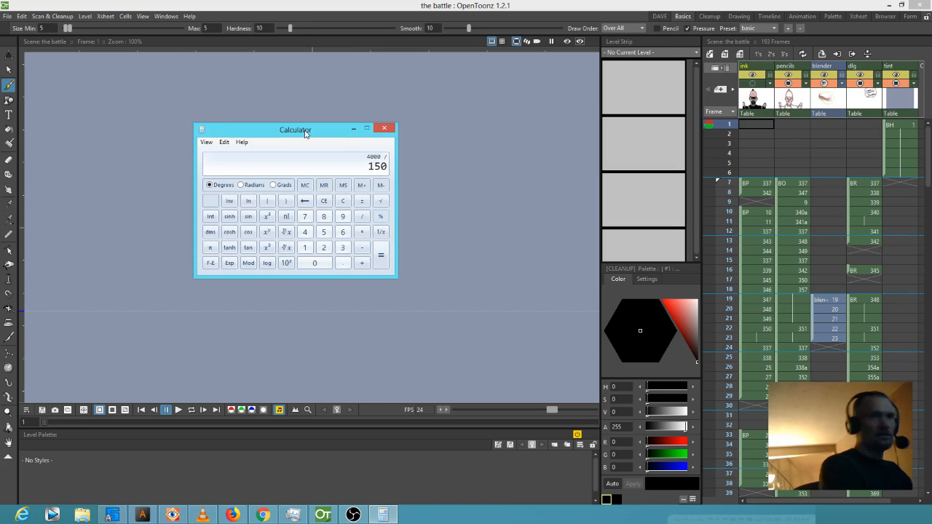
key("Return")
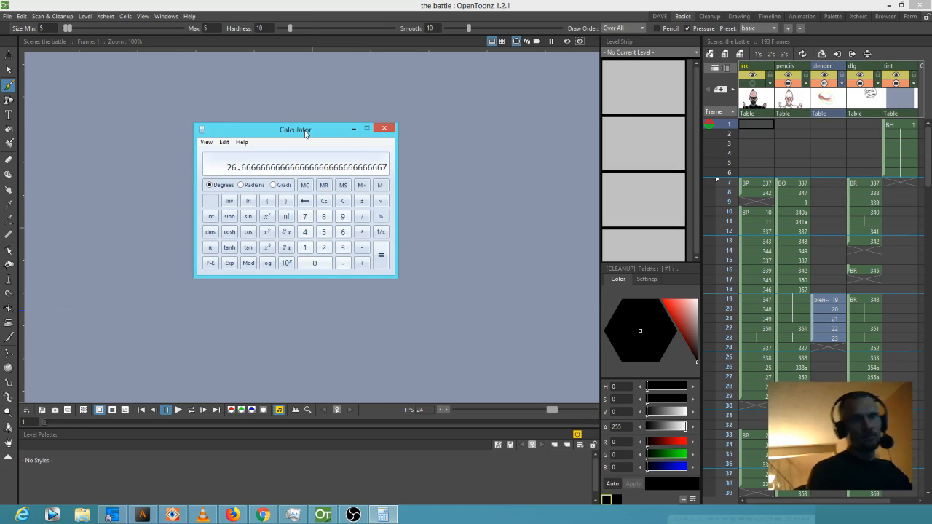
left_click(385, 128)
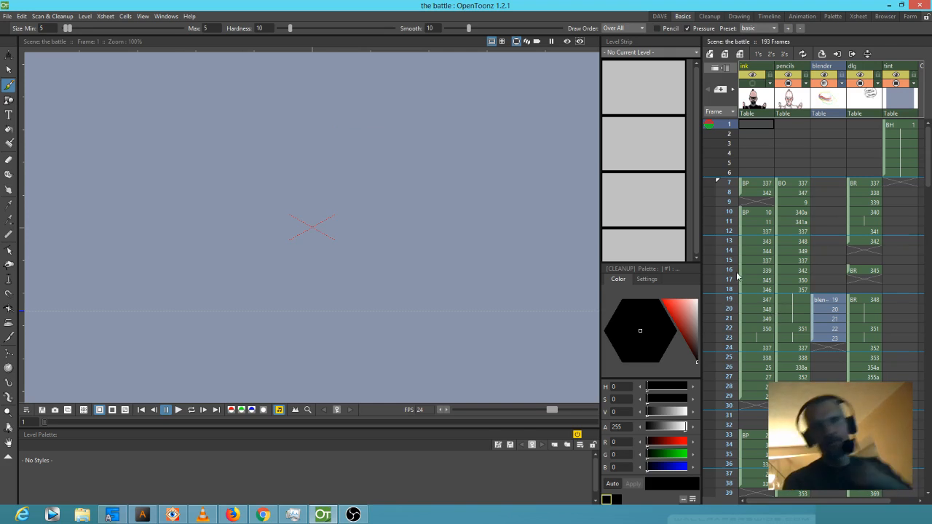
- Bring the whole camera frame into view and scrub through the drawings in frames 7 to 11
scroll(318, 190, "down", 2)
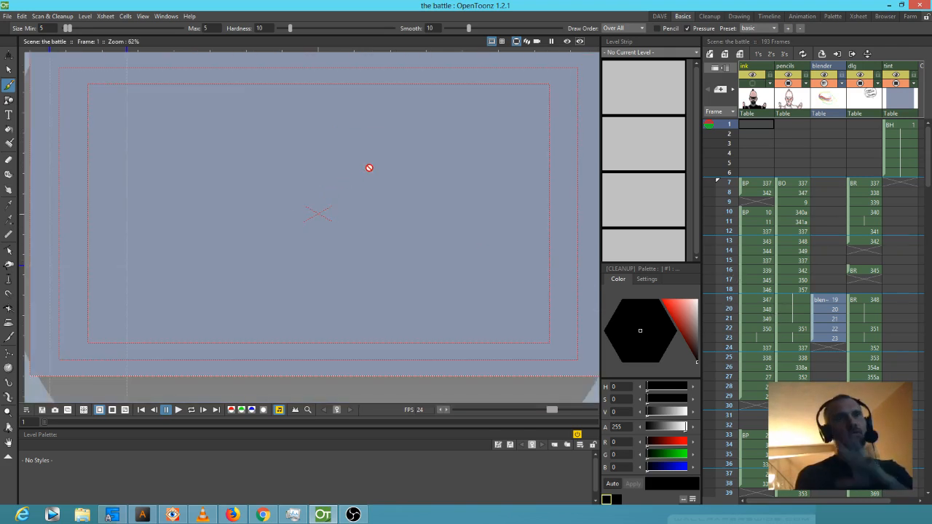
scroll(369, 167, "down", 2)
left_click_drag(432, 179, 378, 201)
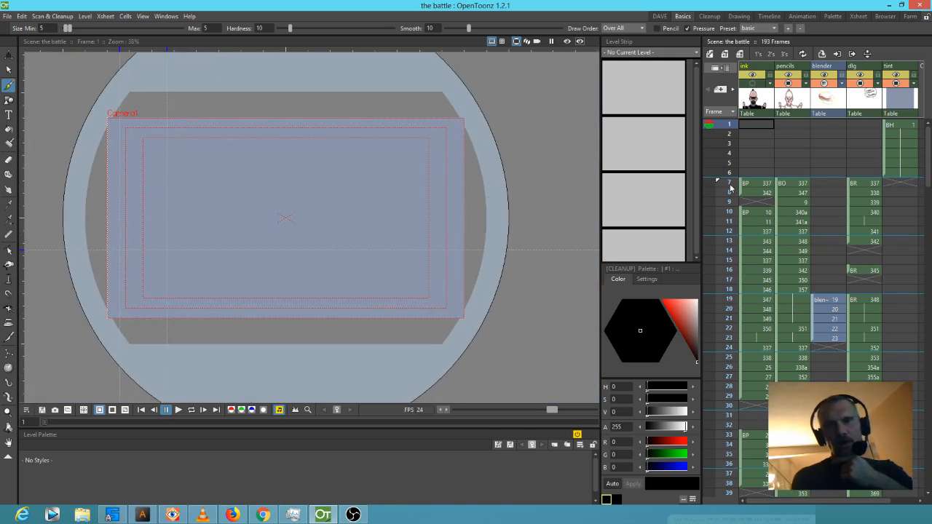
left_click_drag(730, 191, 721, 221)
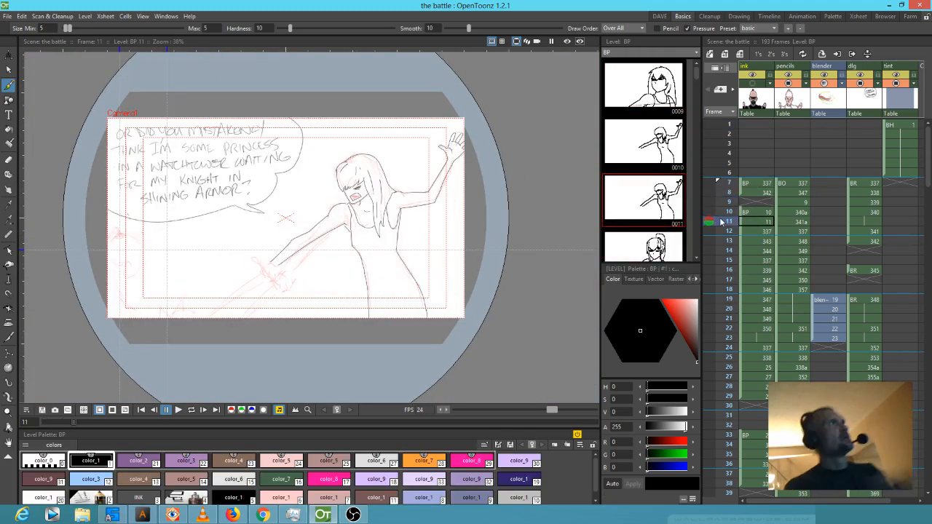